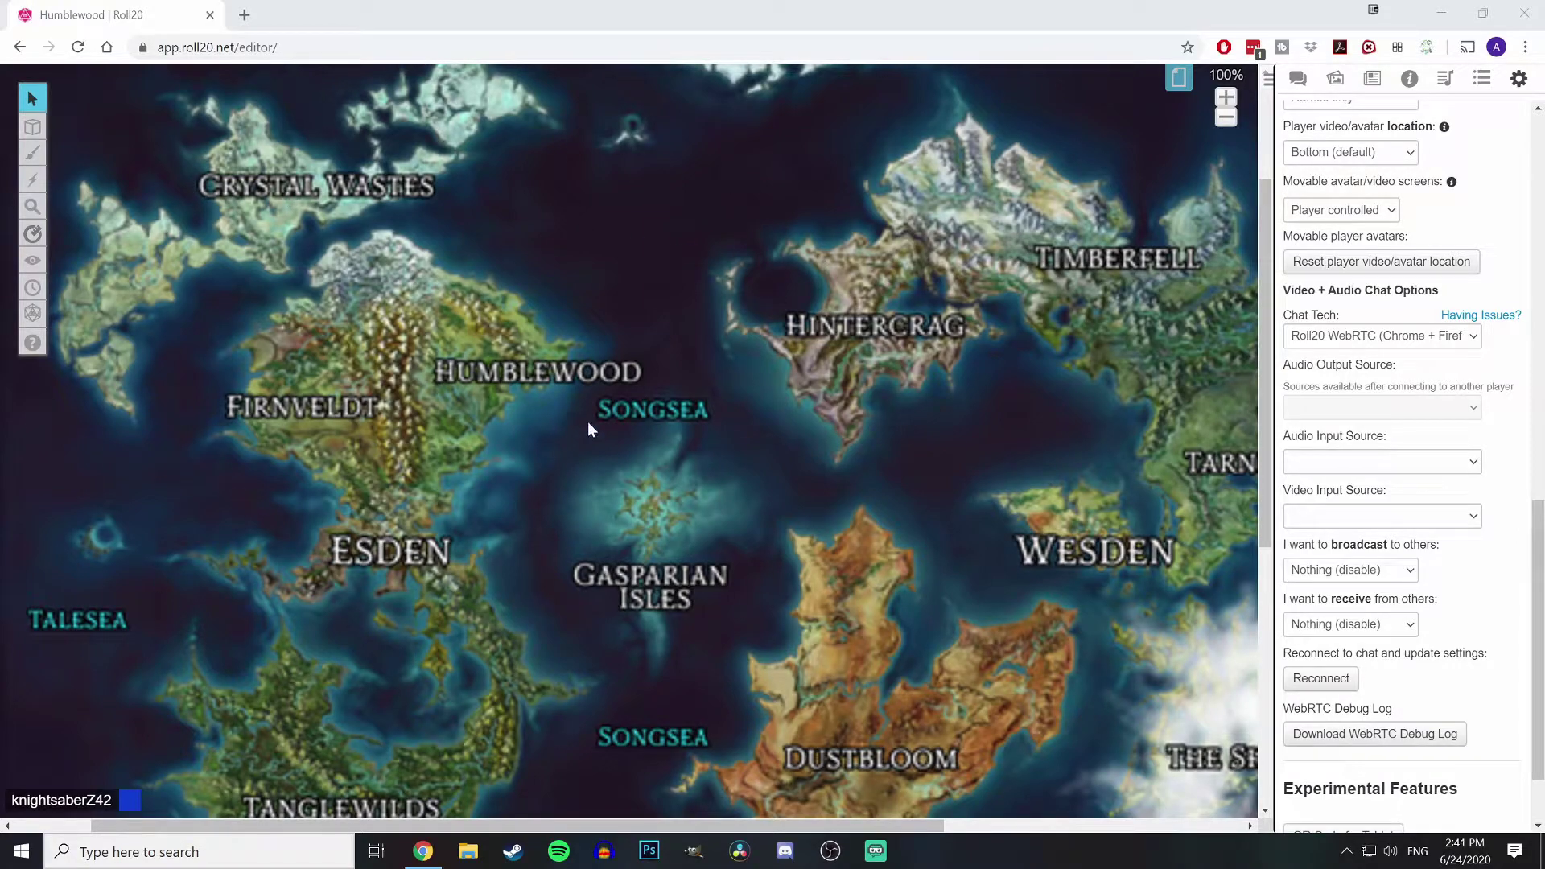
Display the game editor in full screen and show the journal.
scroll(587, 424, up, 3)
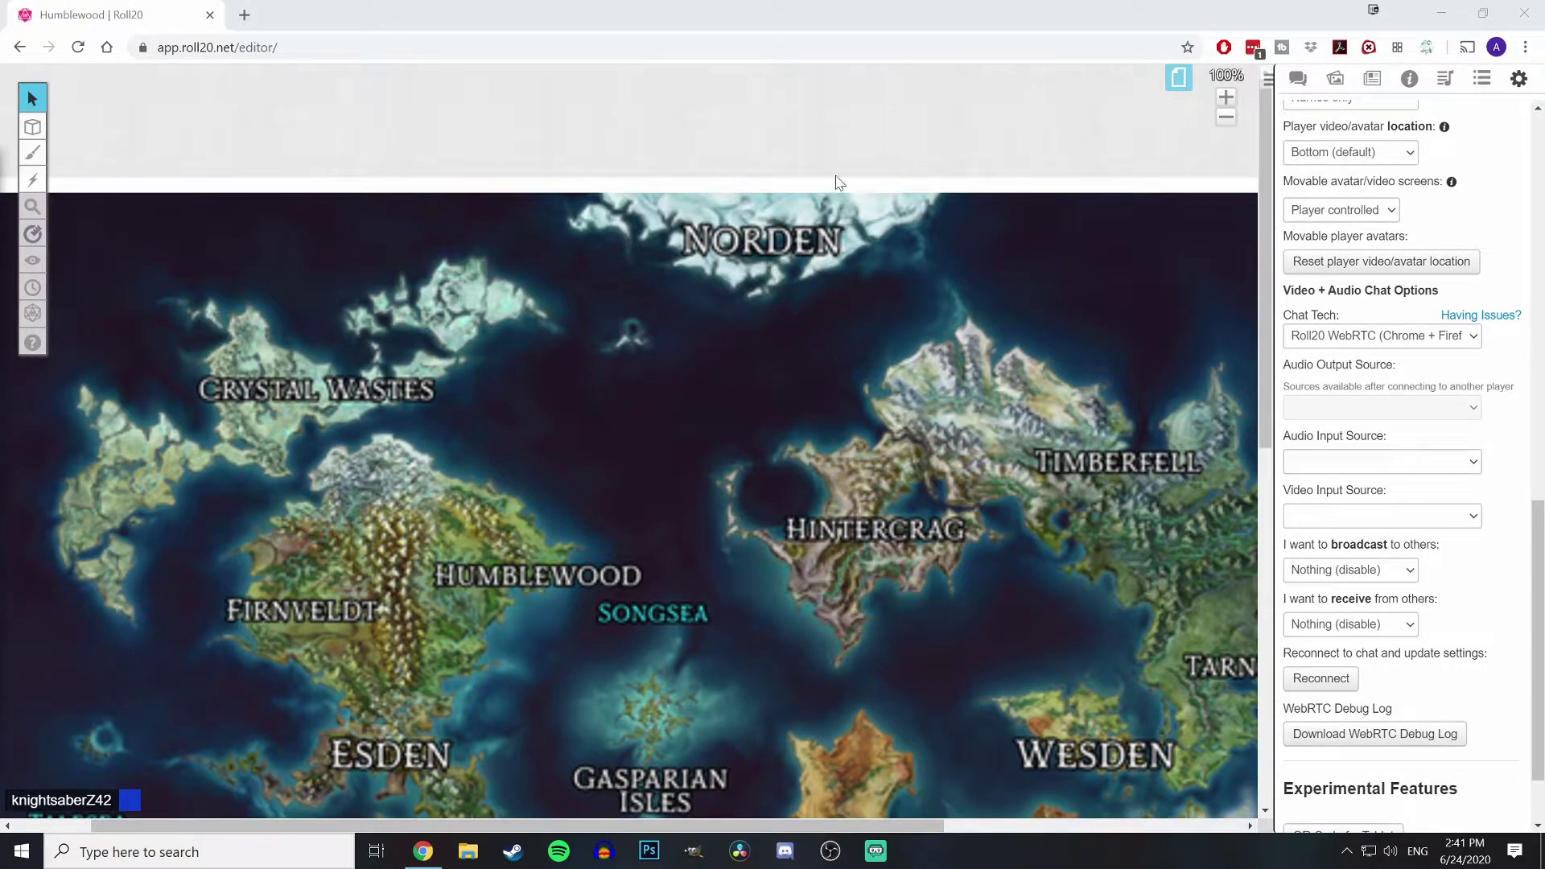
key(F11)
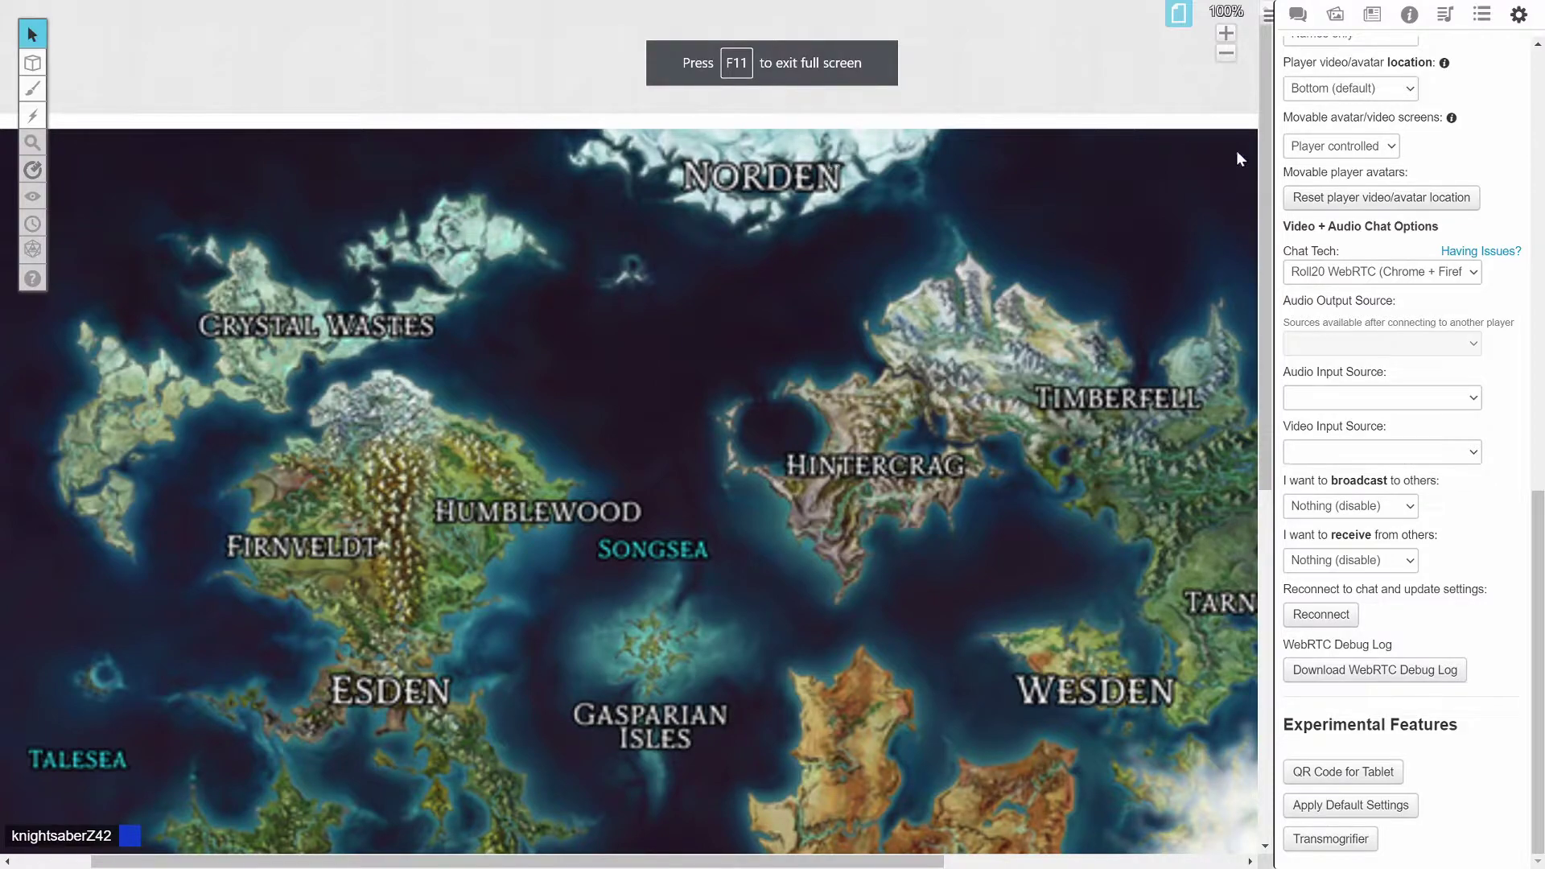
click(1363, 16)
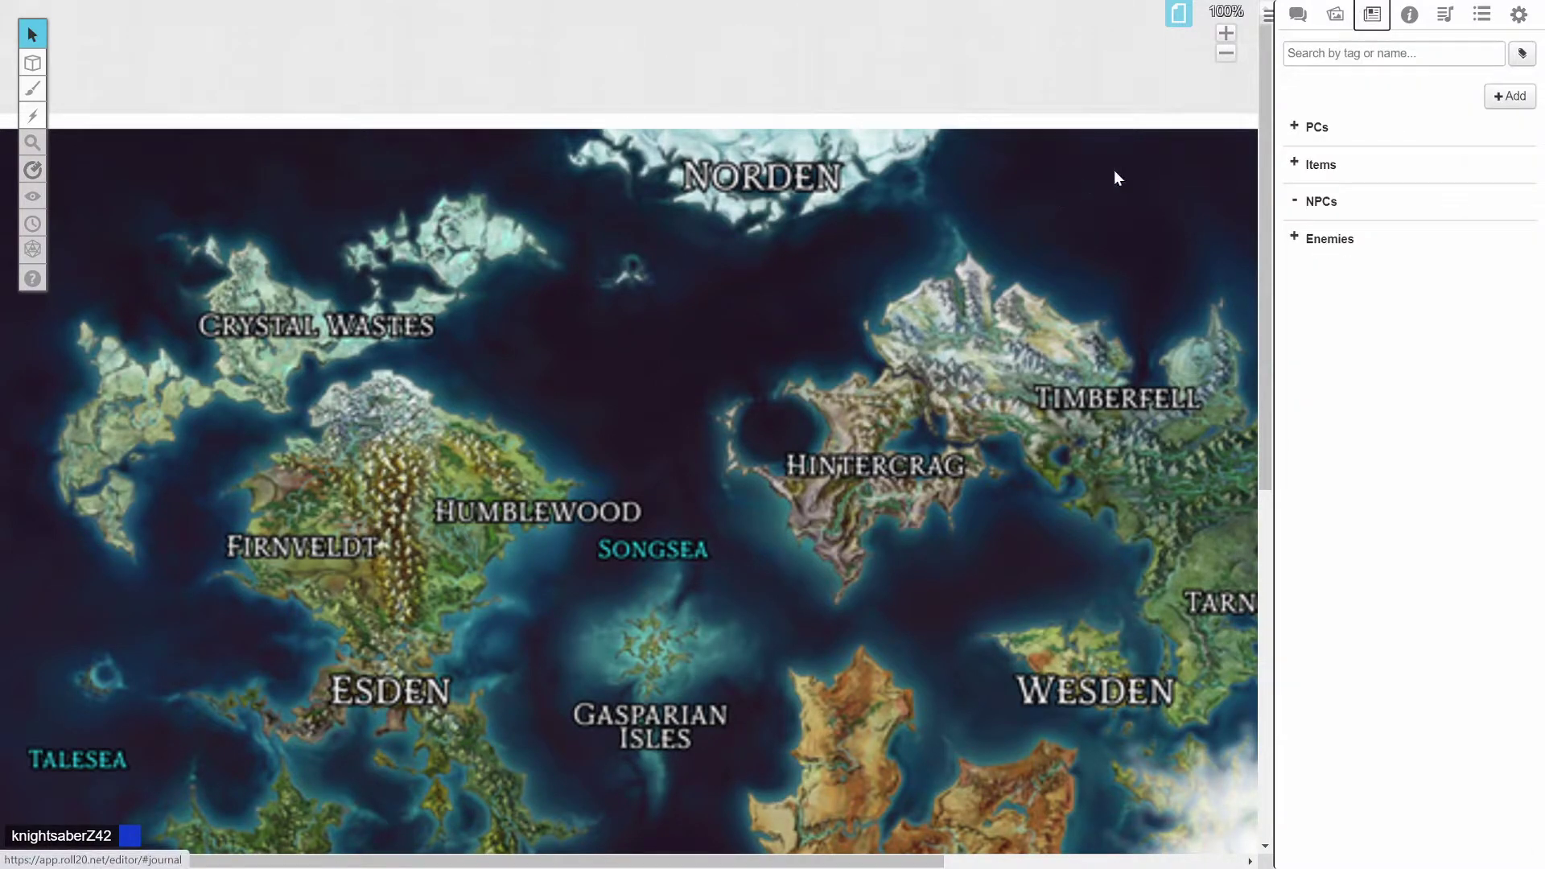
click(1334, 14)
click(1369, 18)
Switch from the World Map to the Untitled page.
drag(1265, 348, 1172, 14)
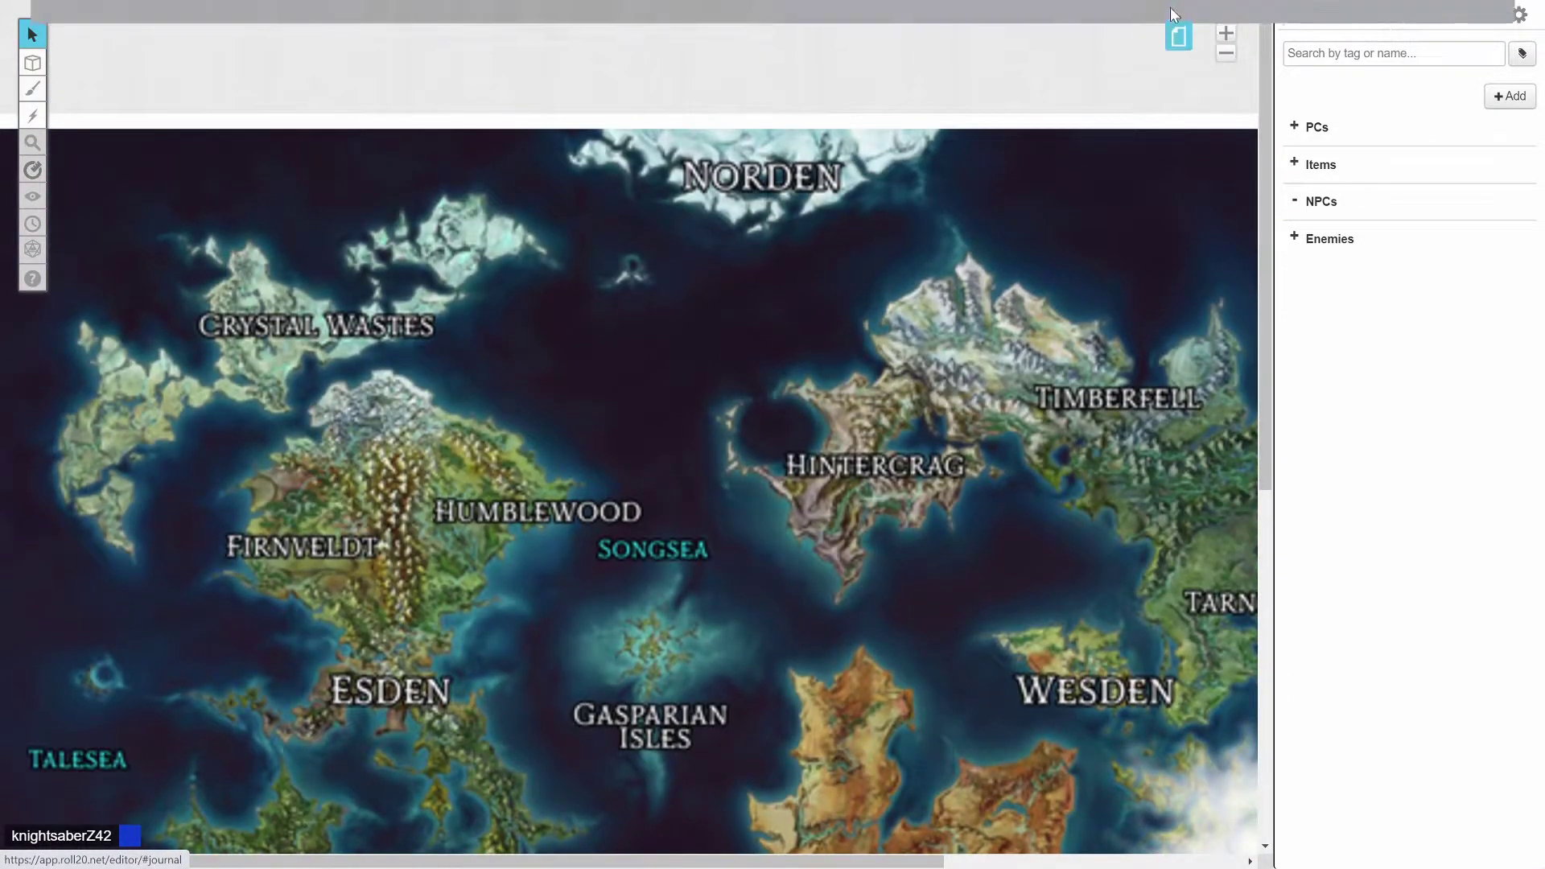
click(1177, 19)
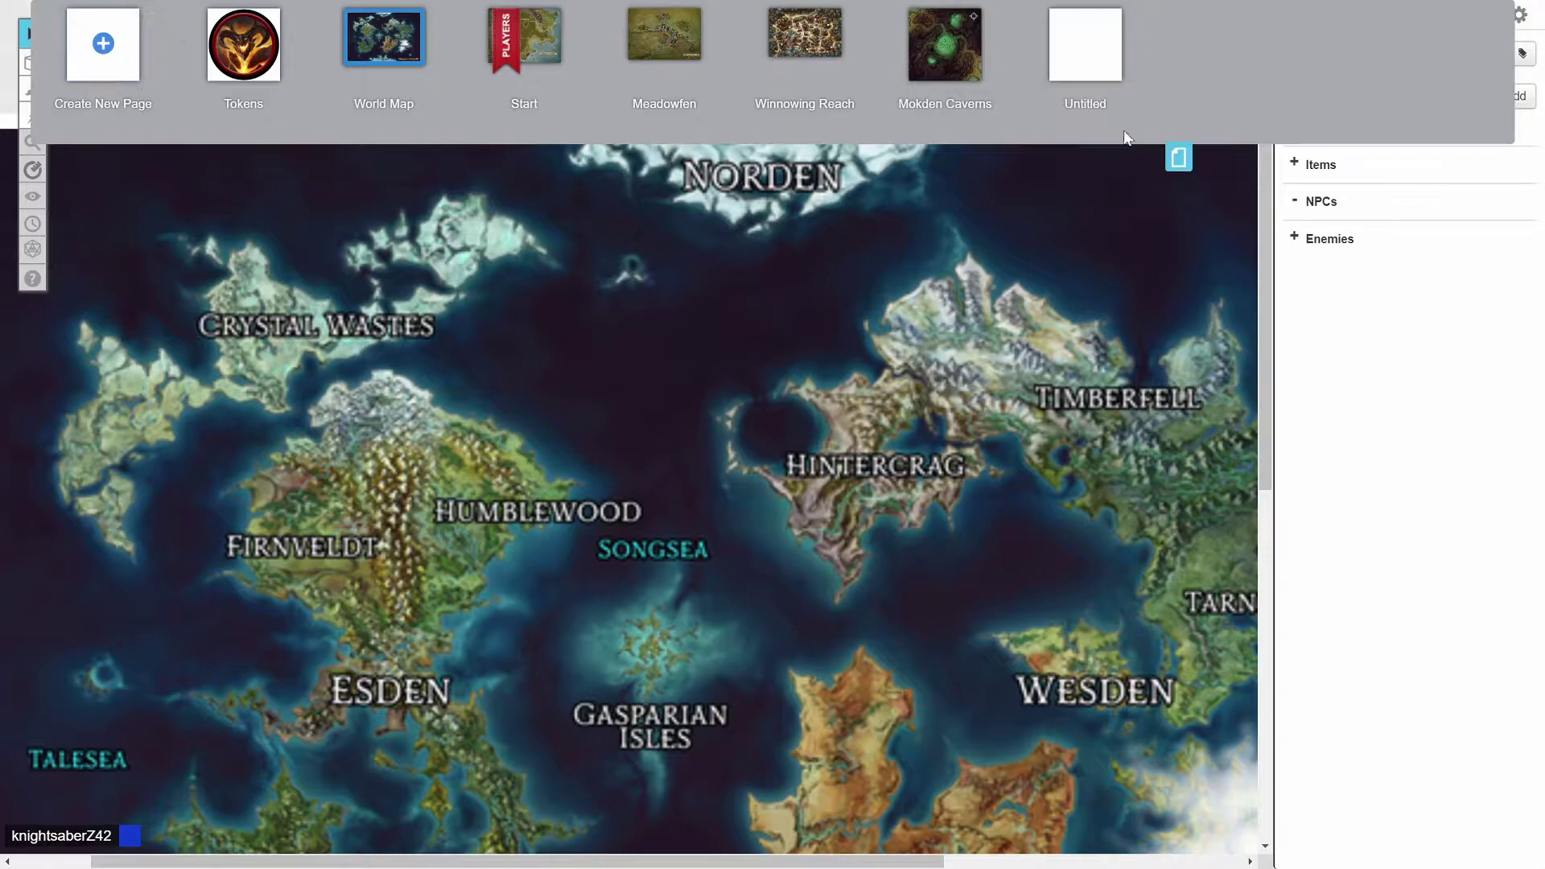
click(1085, 67)
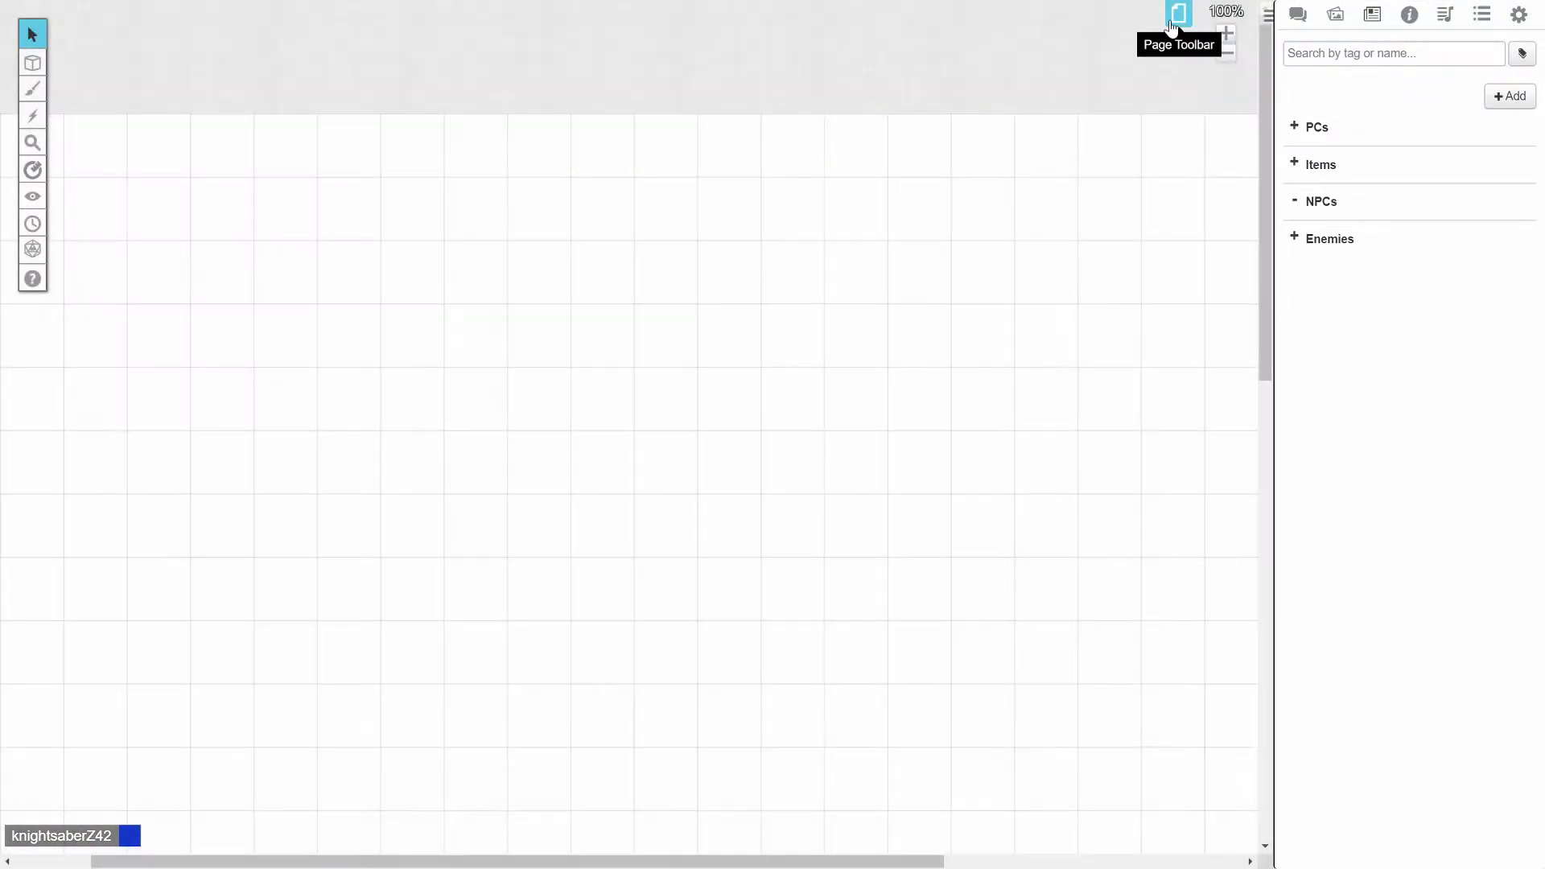
Rename the Untitled page as Five Finger Discount and move it directly after Meadowfen in the page order.
click(1176, 17)
click(1092, 110)
key(ctrl+a)
text(F)
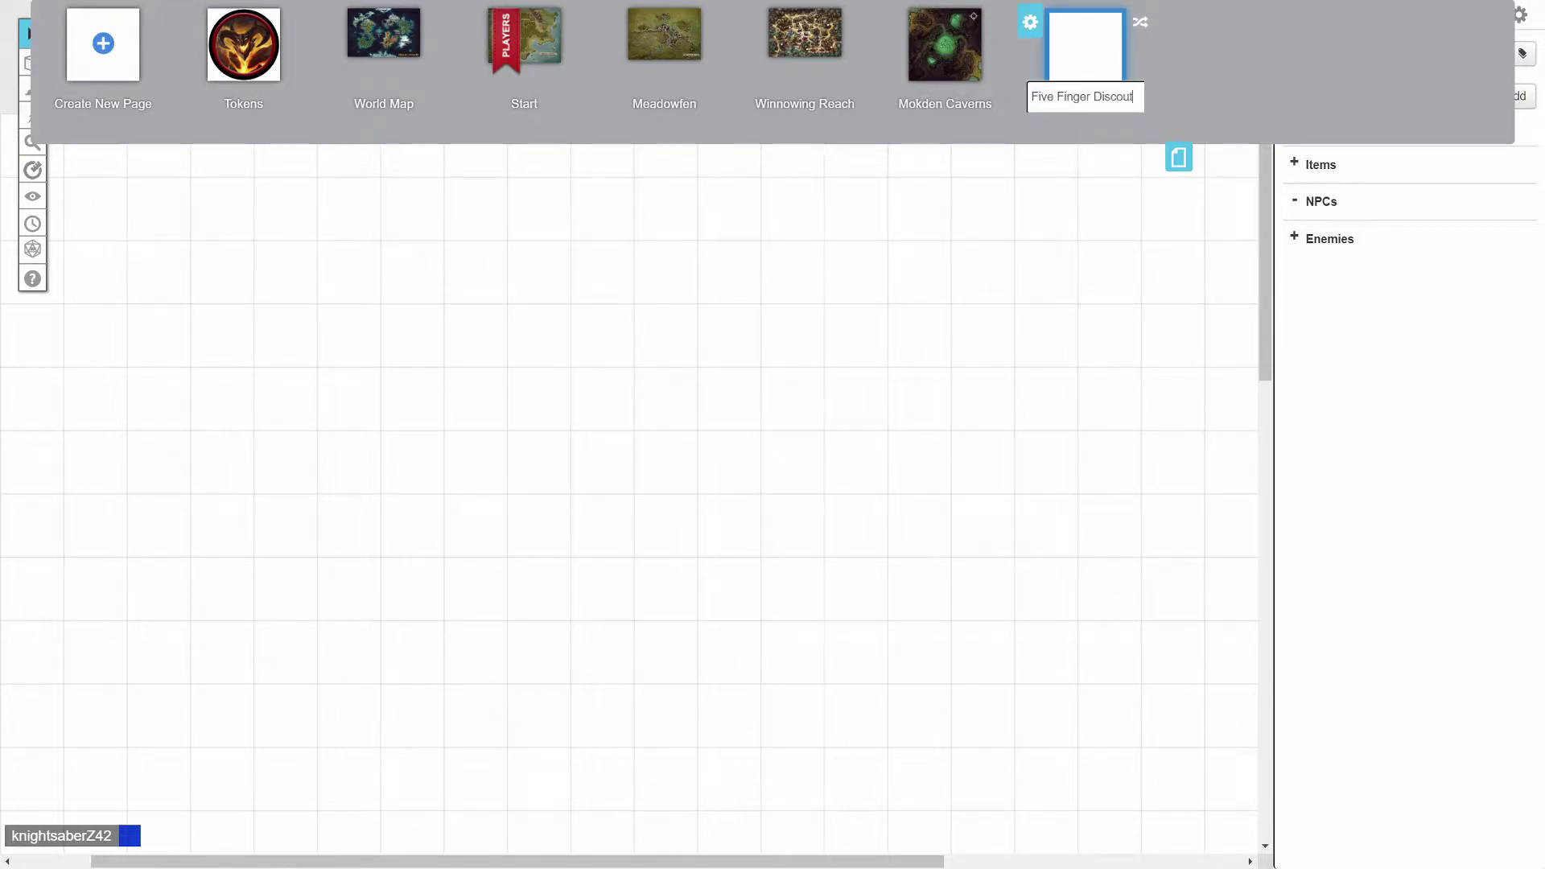
key(Return)
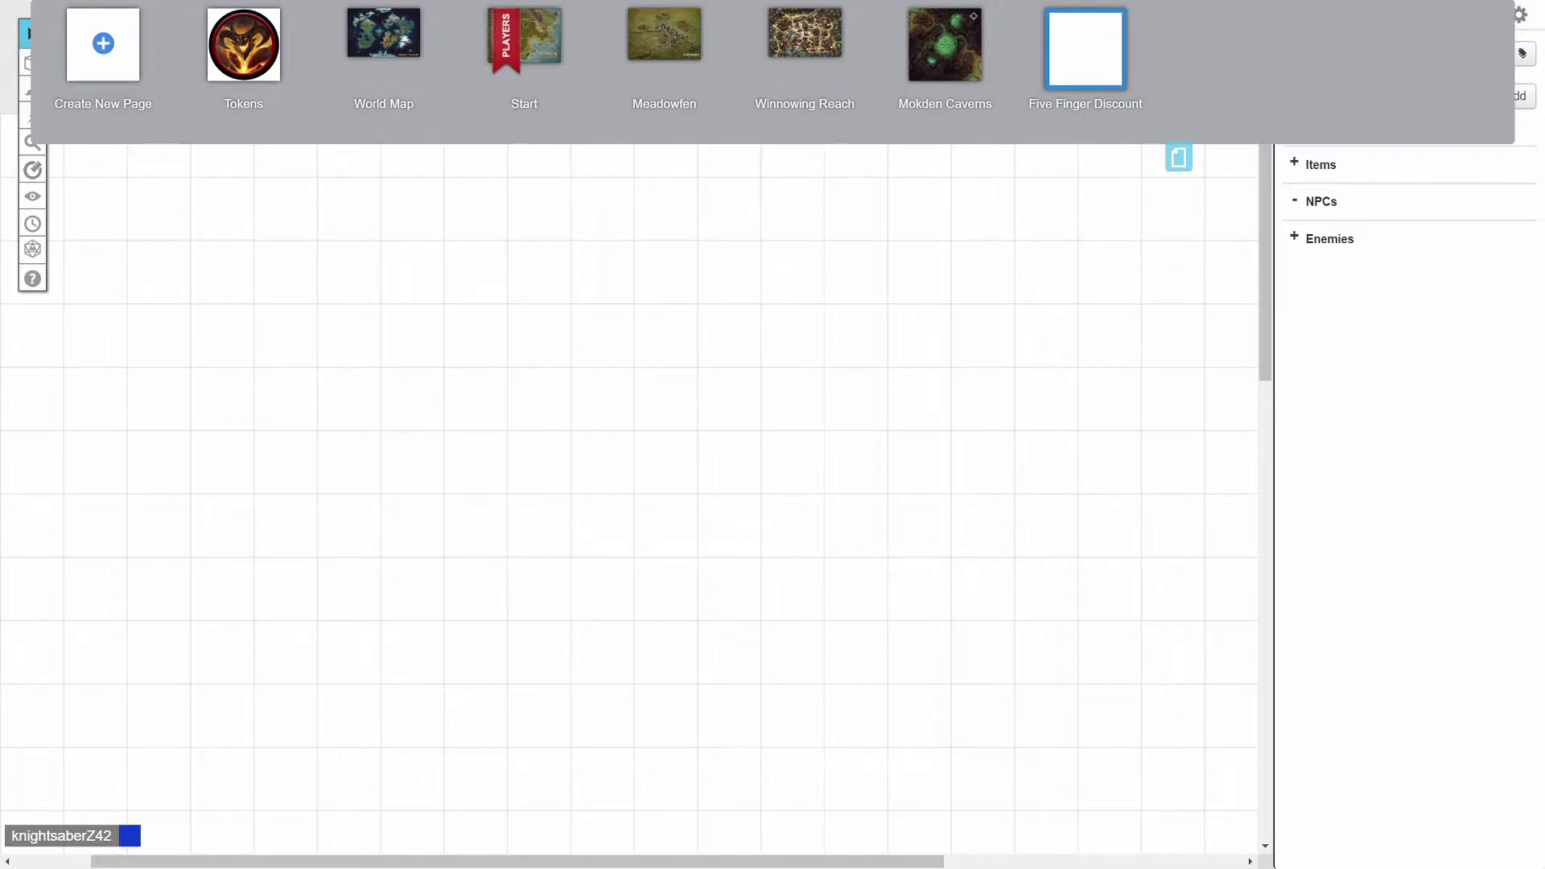
drag(1098, 68, 813, 48)
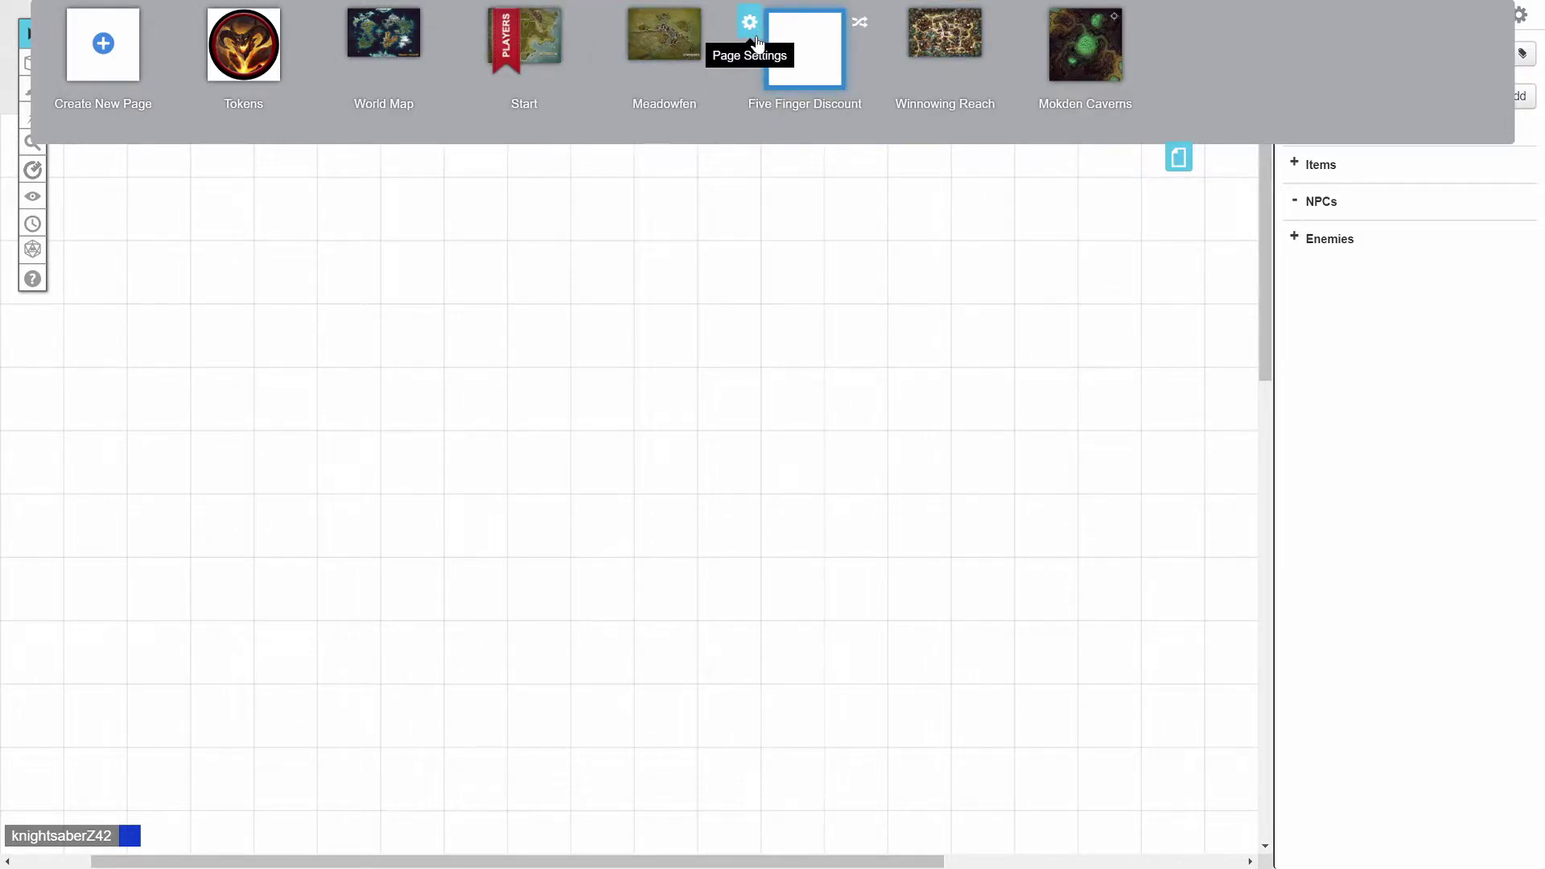
Try to delete the Five Finger Discount page from its page settings while it is the open page.
right_click(808, 76)
click(749, 22)
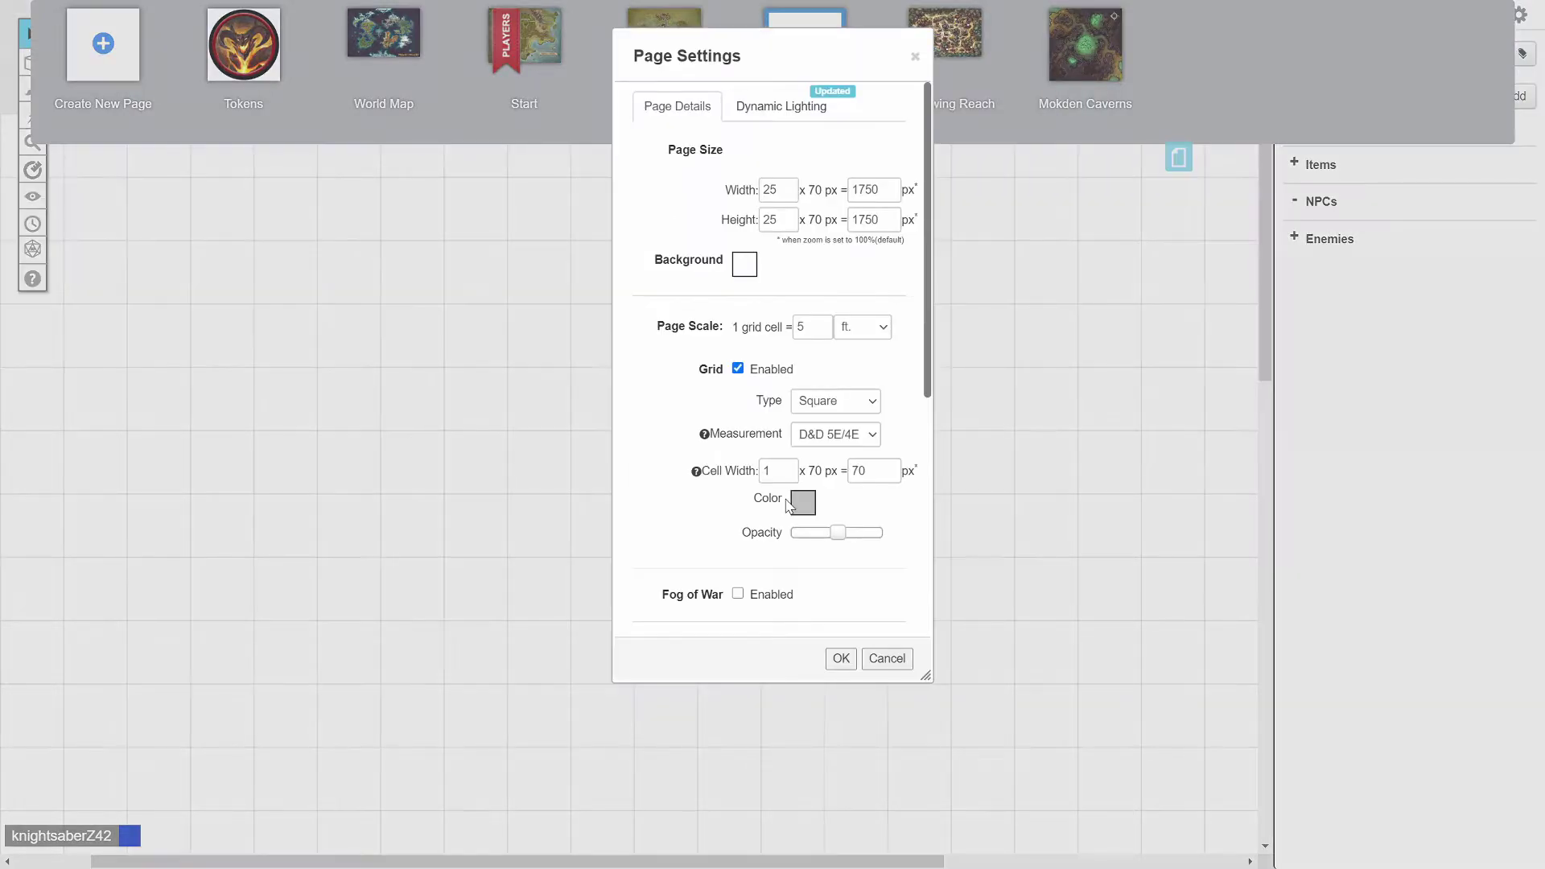
scroll(757, 563, down, 5)
click(859, 609)
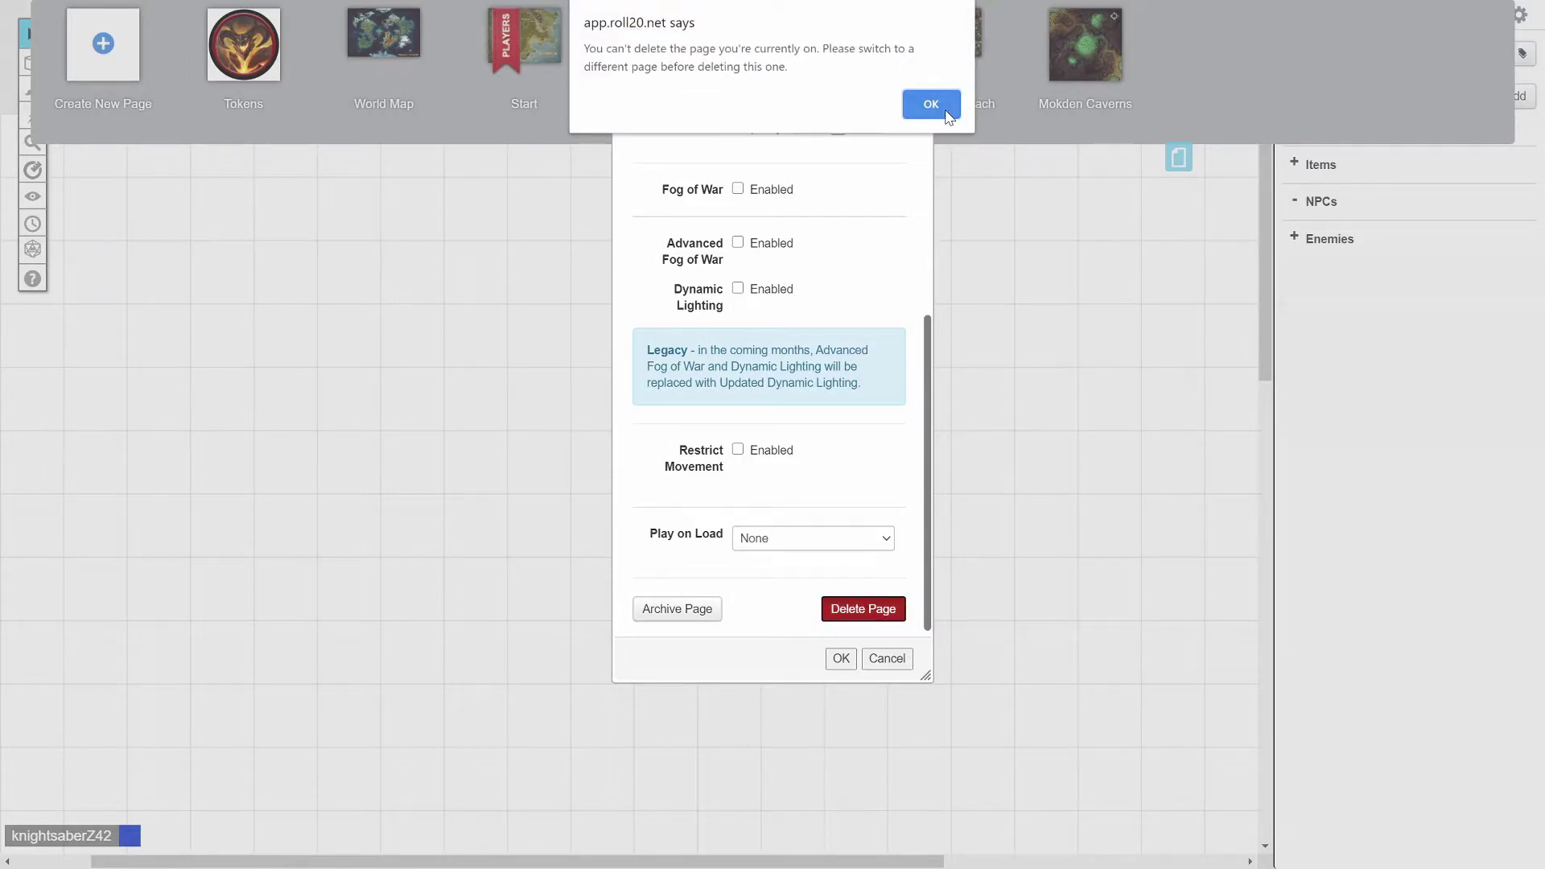
click(946, 111)
click(917, 56)
Switch to the Winnowing Reach page and delete the Five Finger Discount page.
click(954, 41)
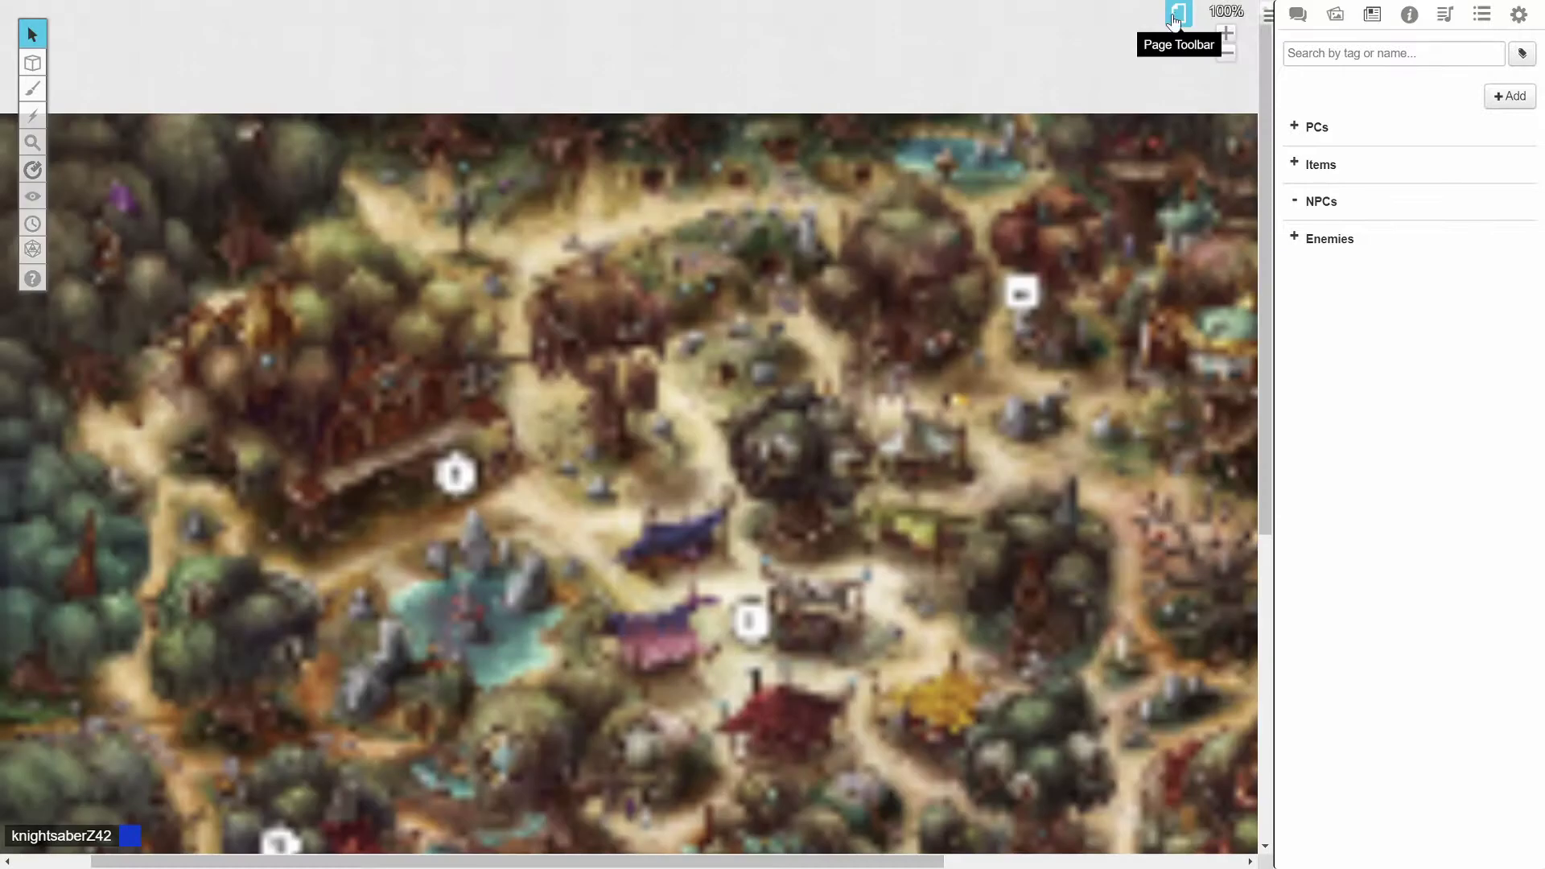
click(1178, 13)
click(749, 22)
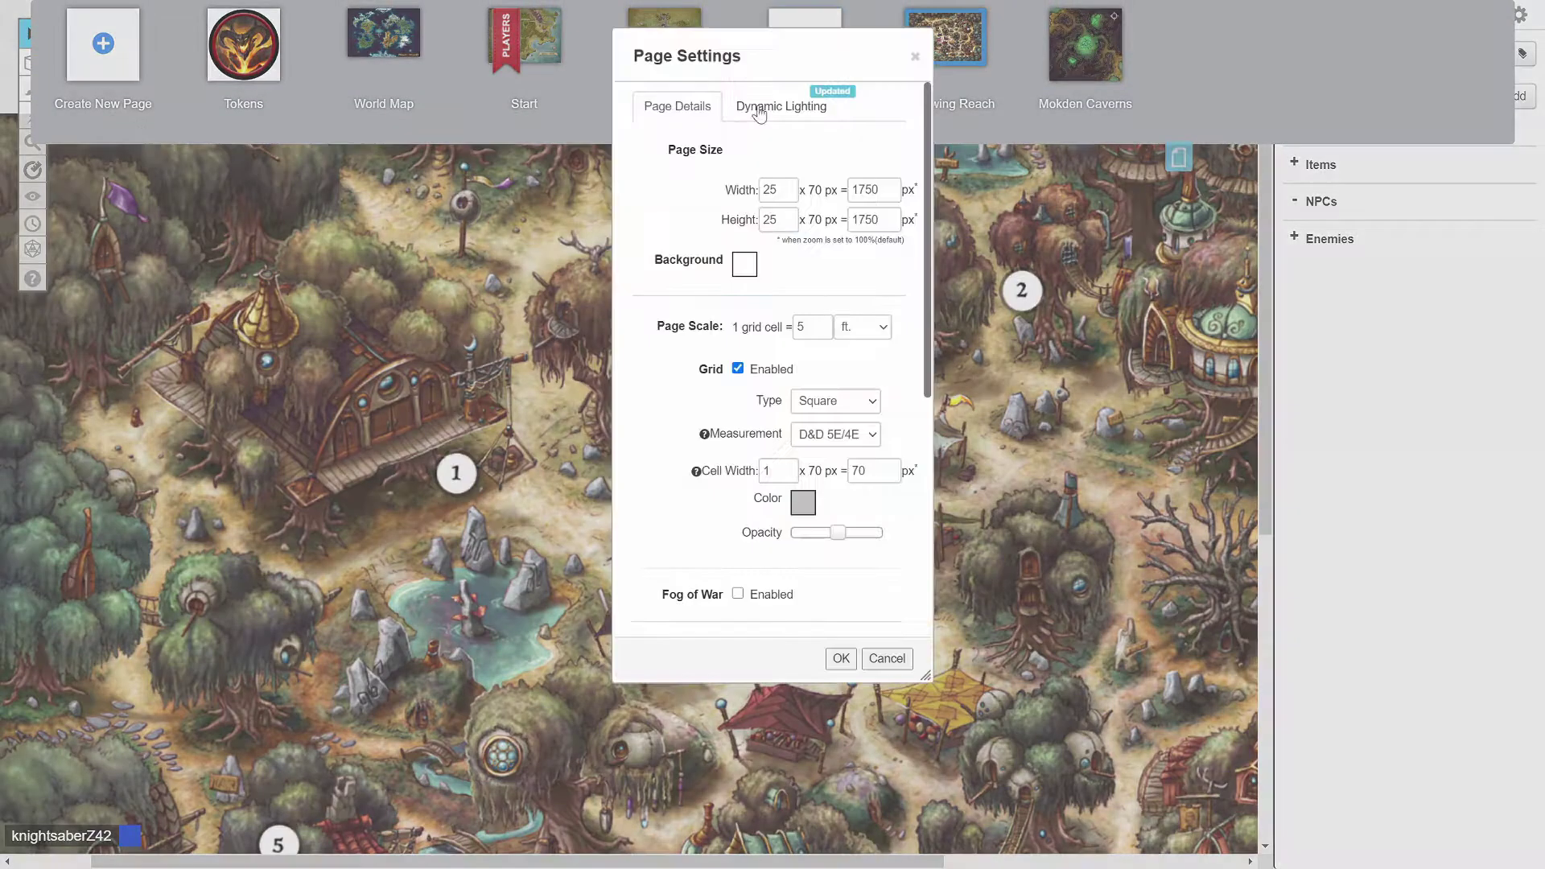
scroll(805, 619, down, 5)
click(864, 611)
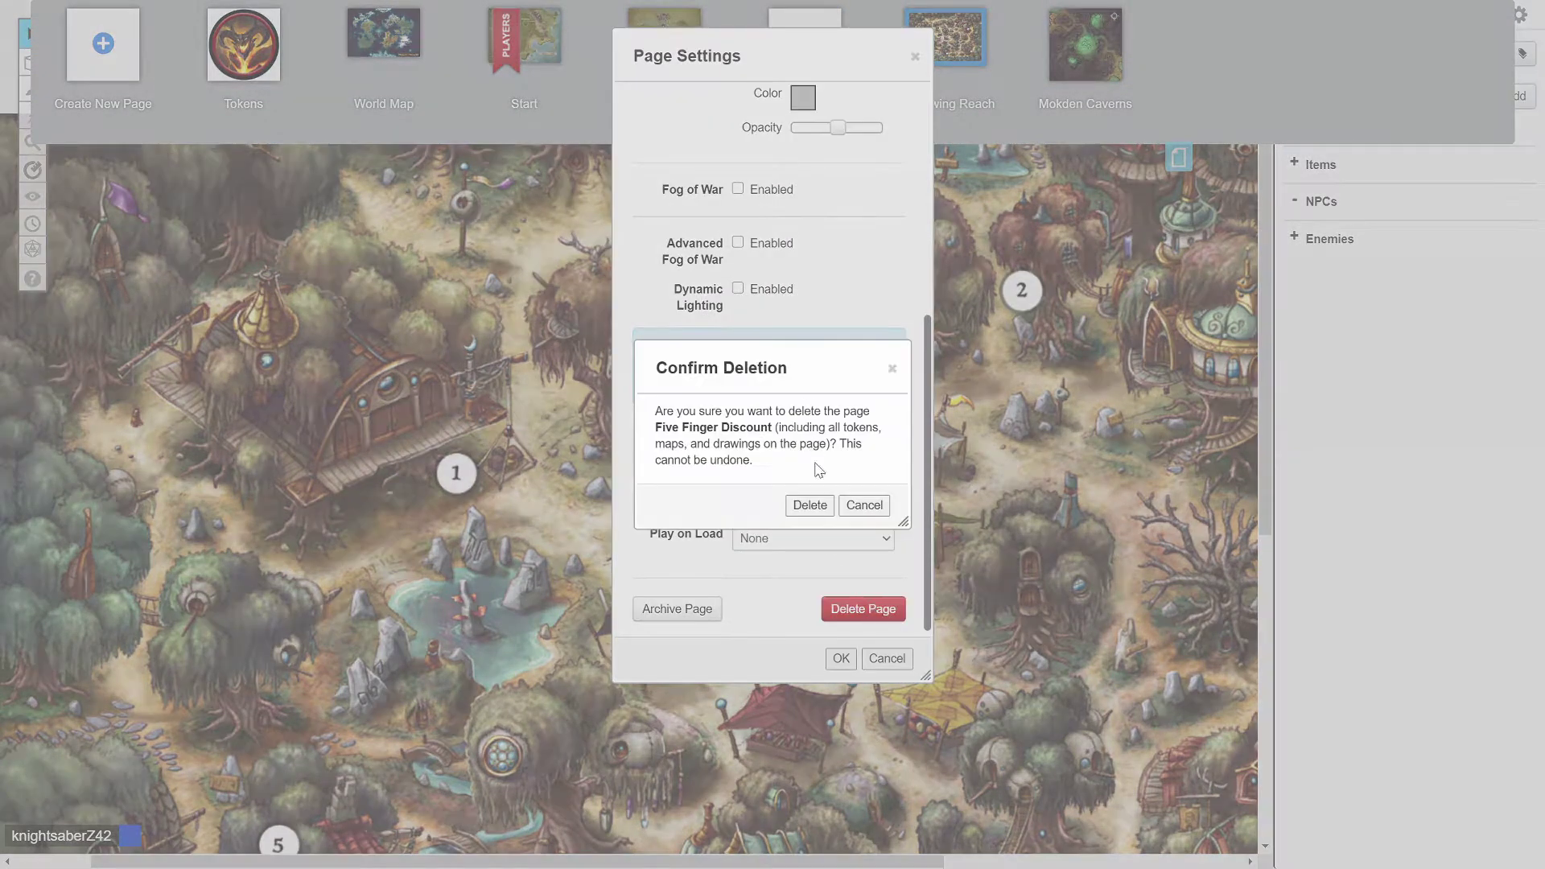
click(812, 505)
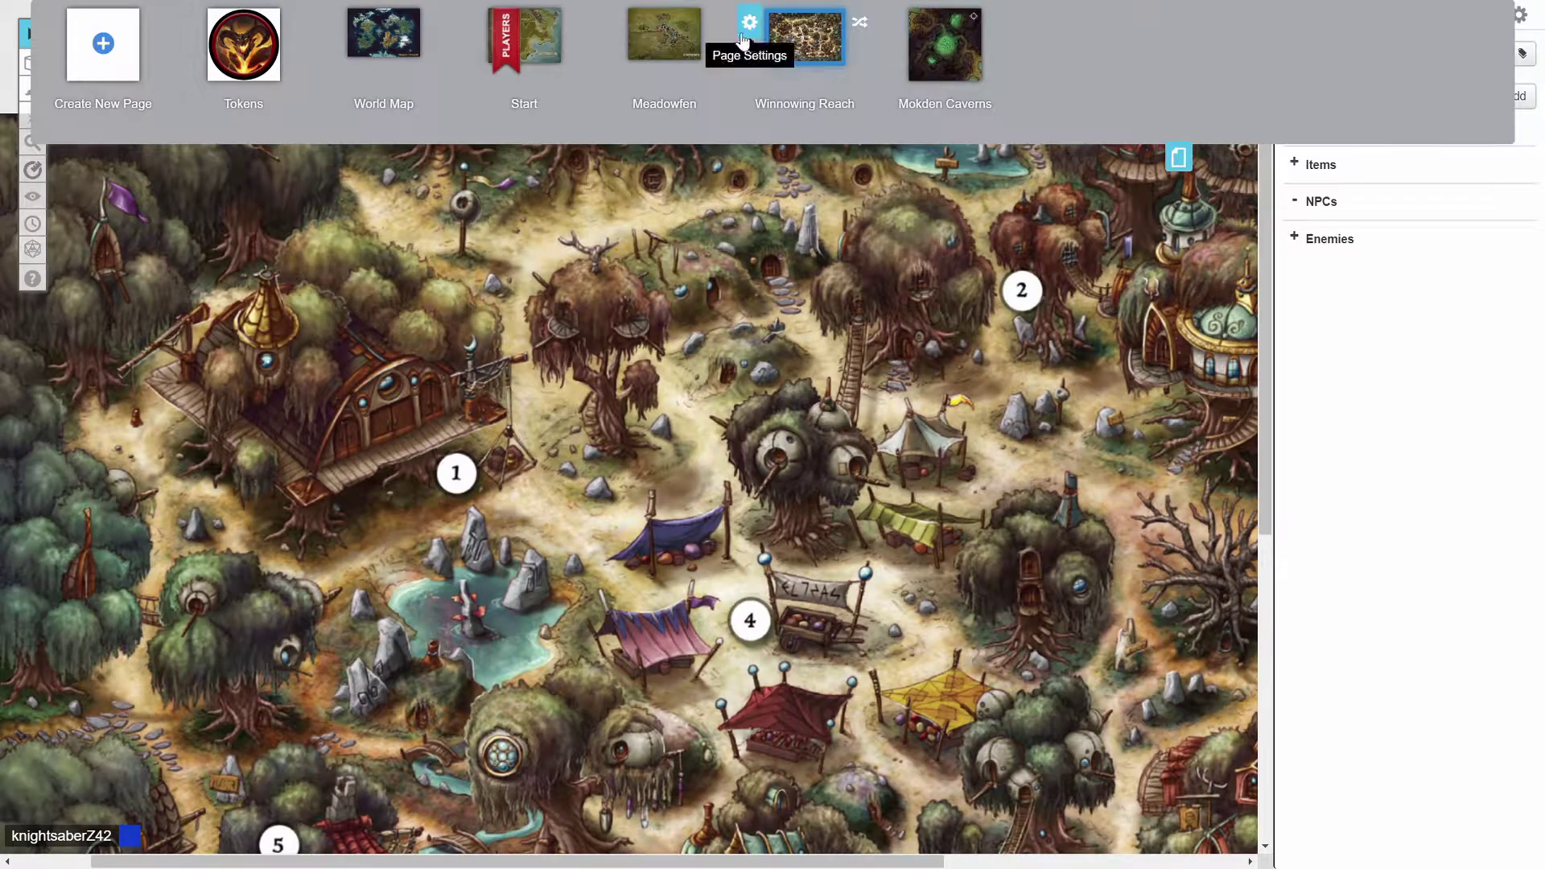
click(1177, 159)
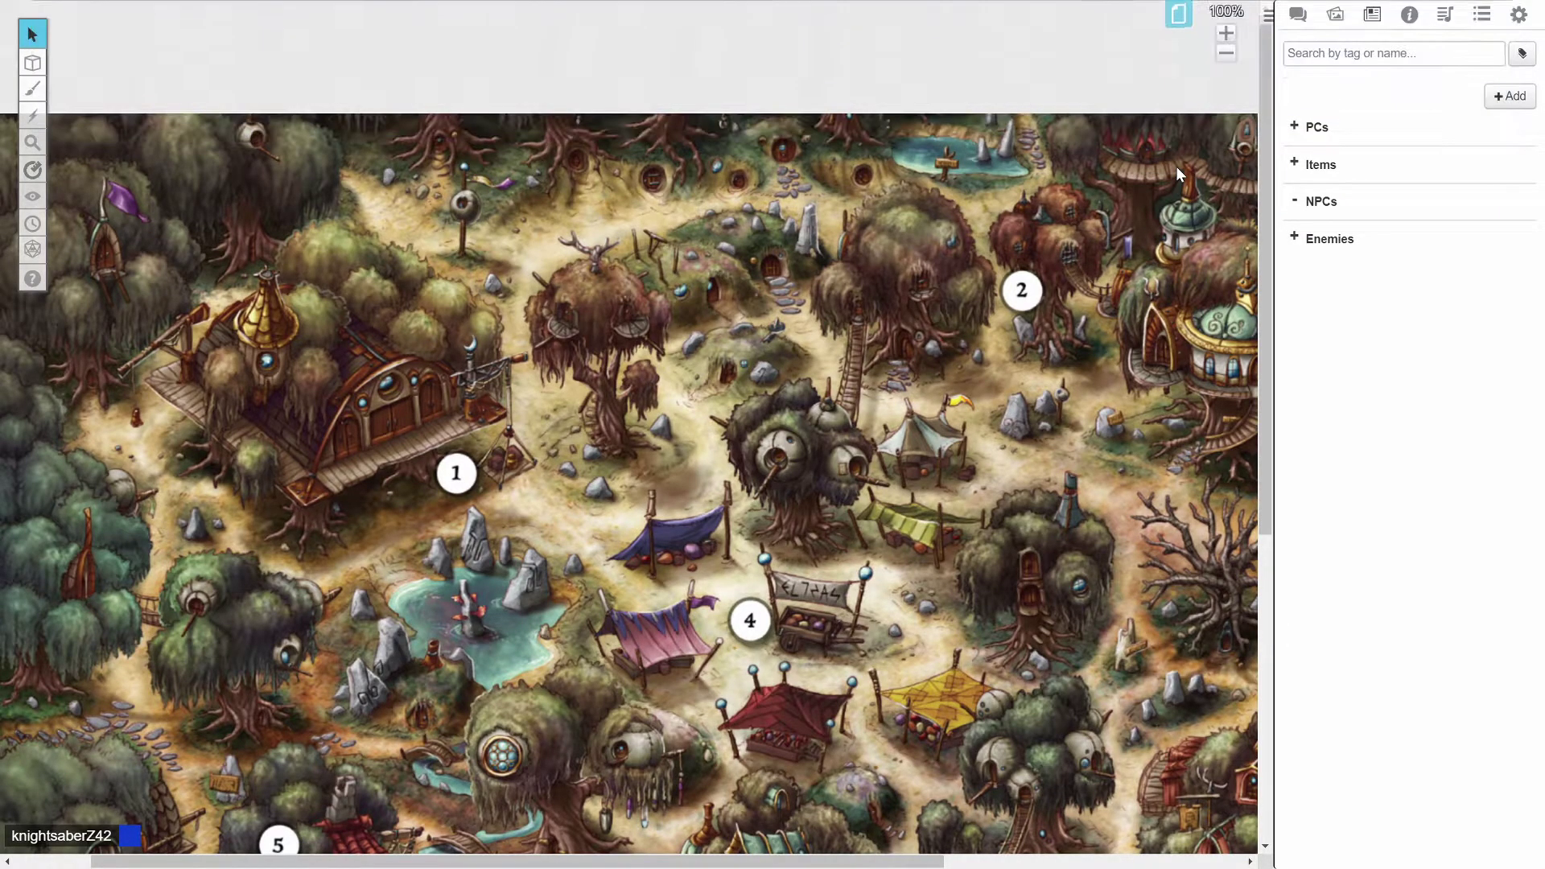
Copy the Random Battle - Road (Night) page from the Example game into Humblewood with the Transmogrifier.
click(1518, 14)
click(1330, 838)
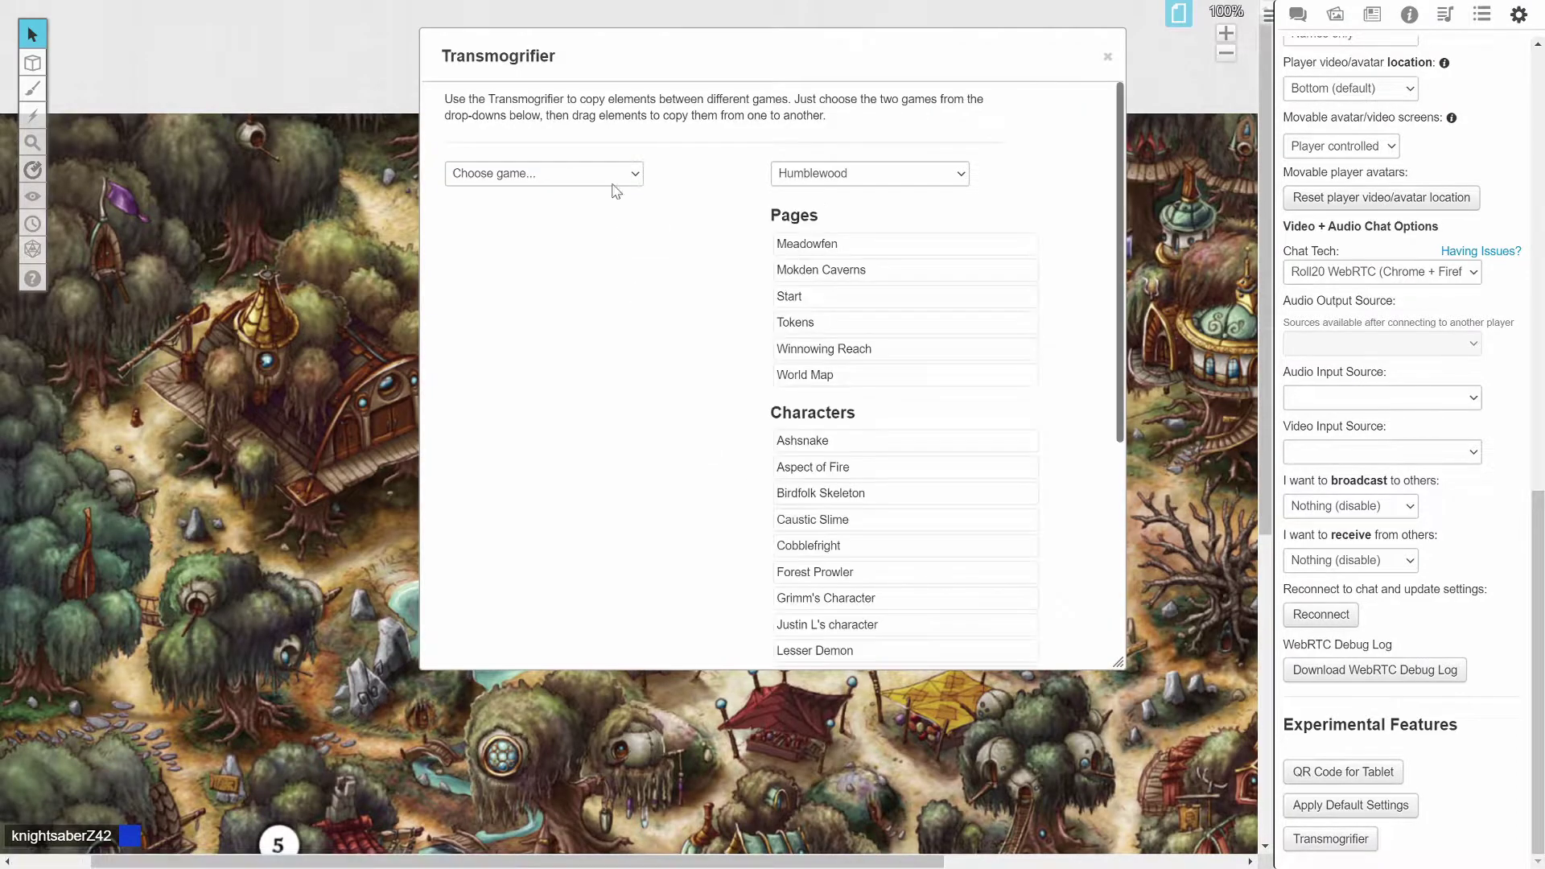
click(616, 178)
click(514, 254)
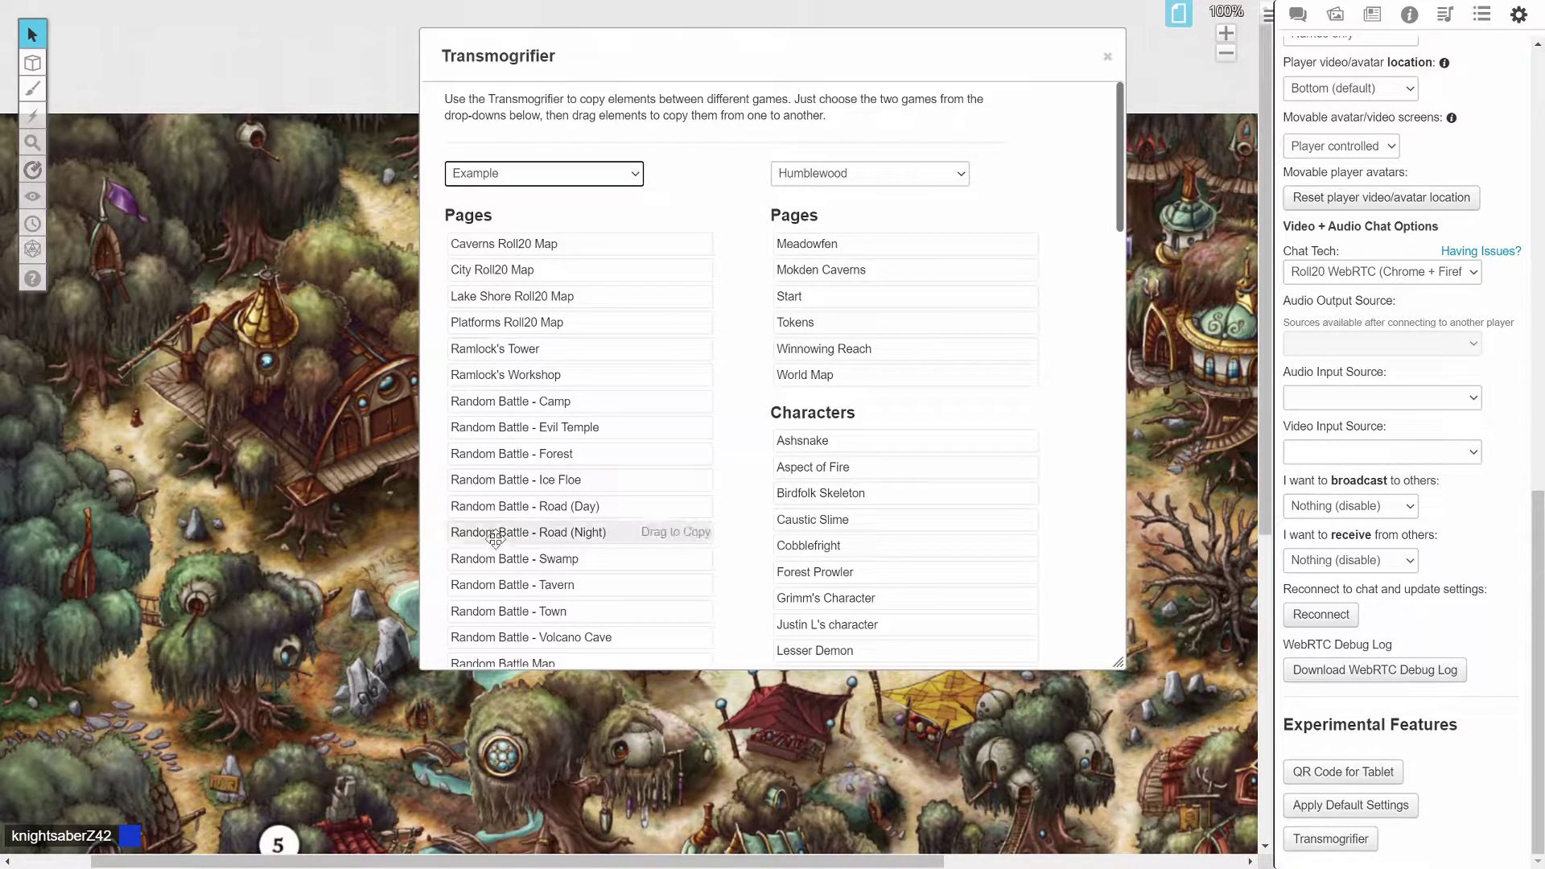
drag(494, 539, 805, 418)
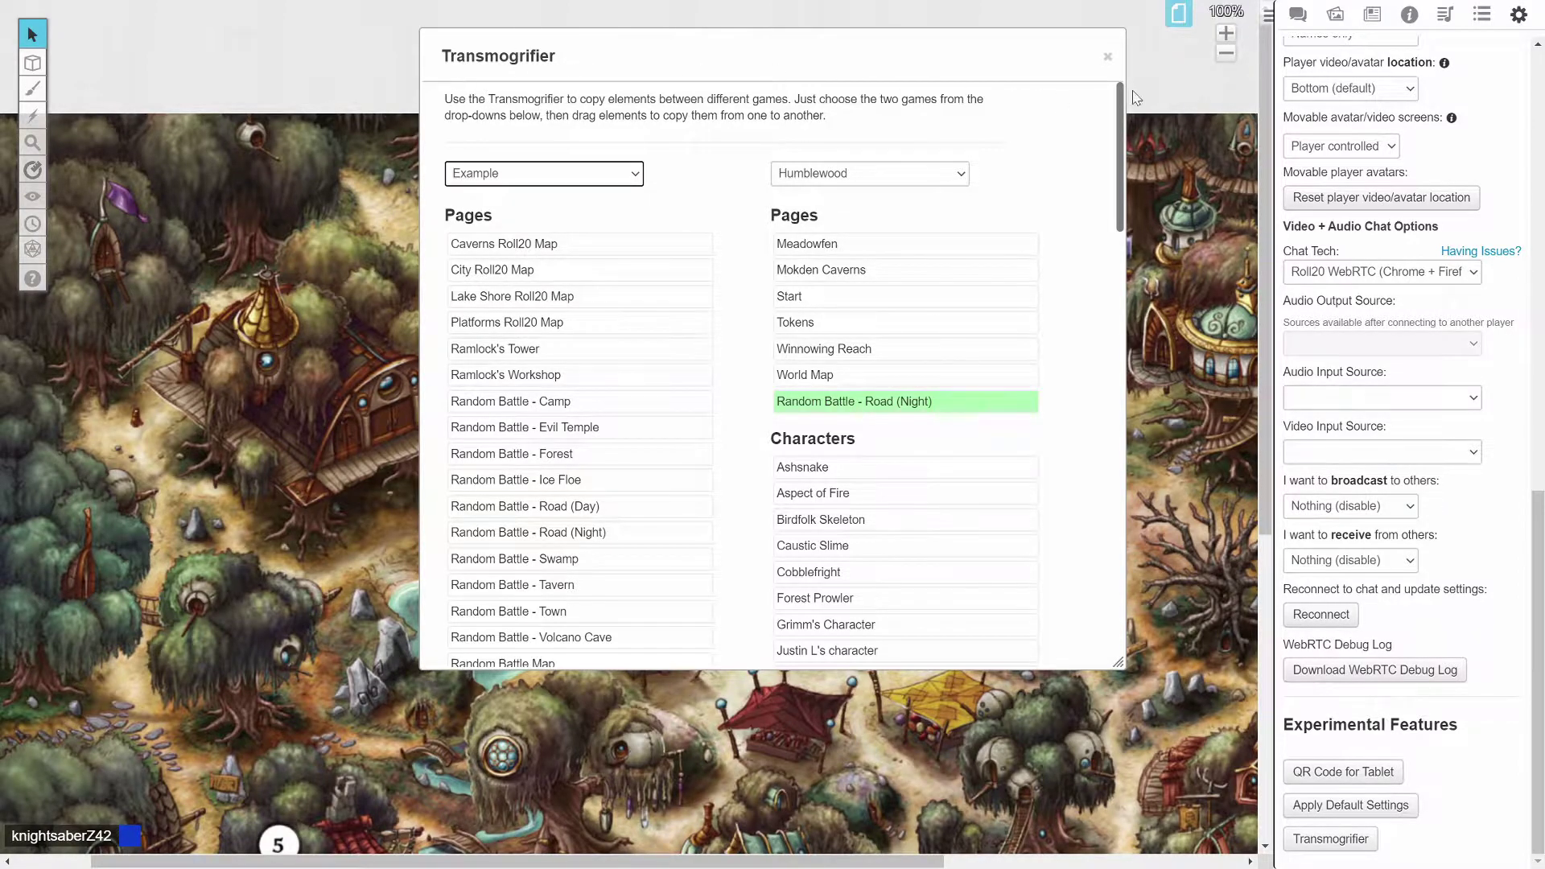
Examine the pages and characters available to copy from Adventures in the Clone Wars, and close the Transmogrifier.
click(569, 171)
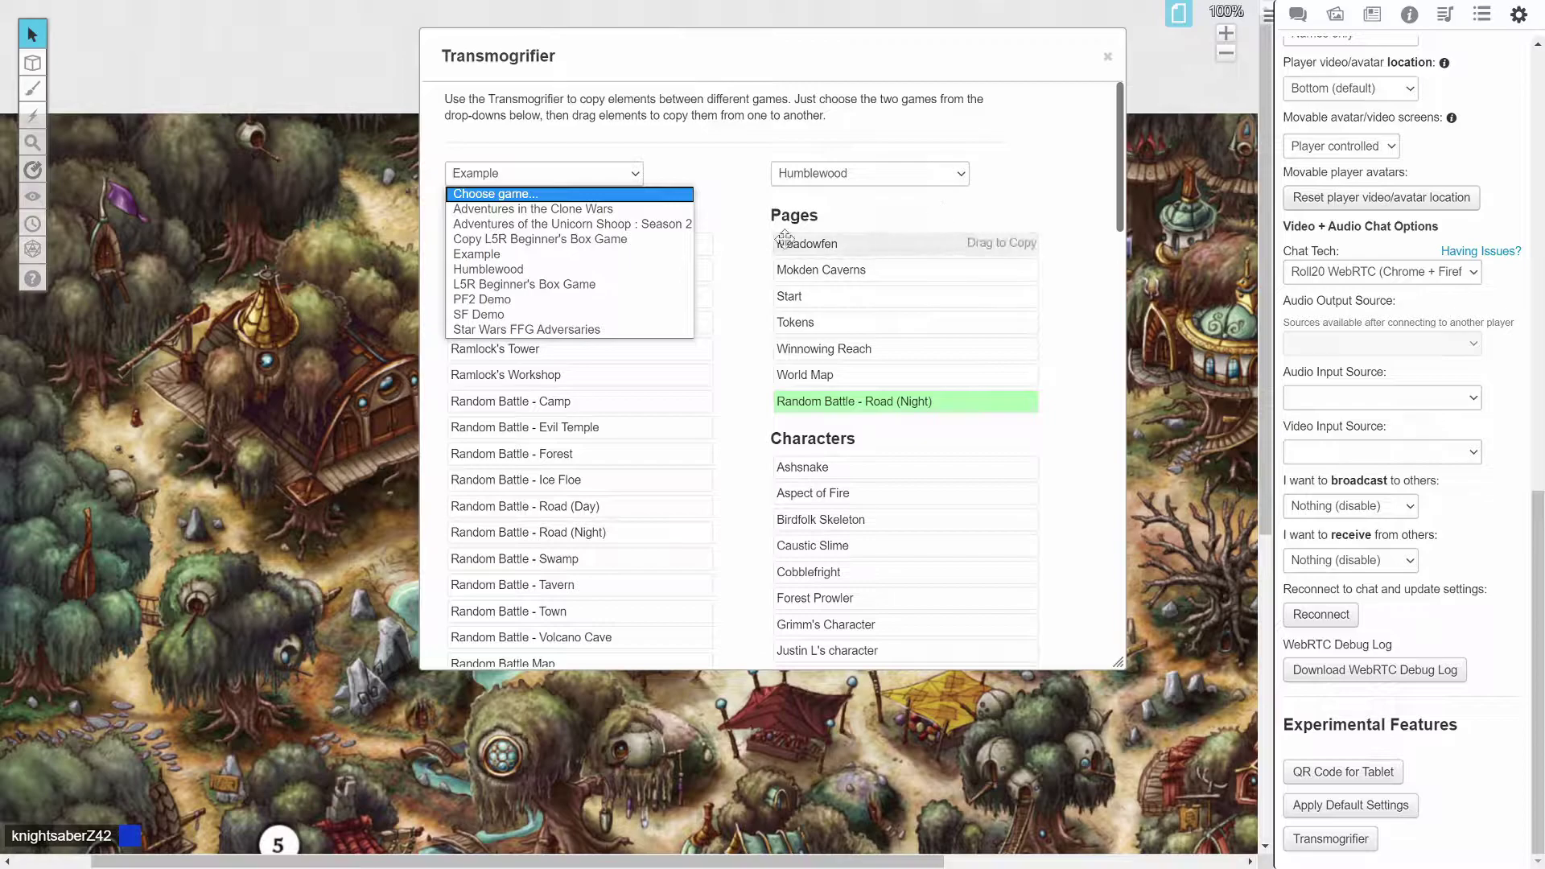
click(534, 255)
click(544, 173)
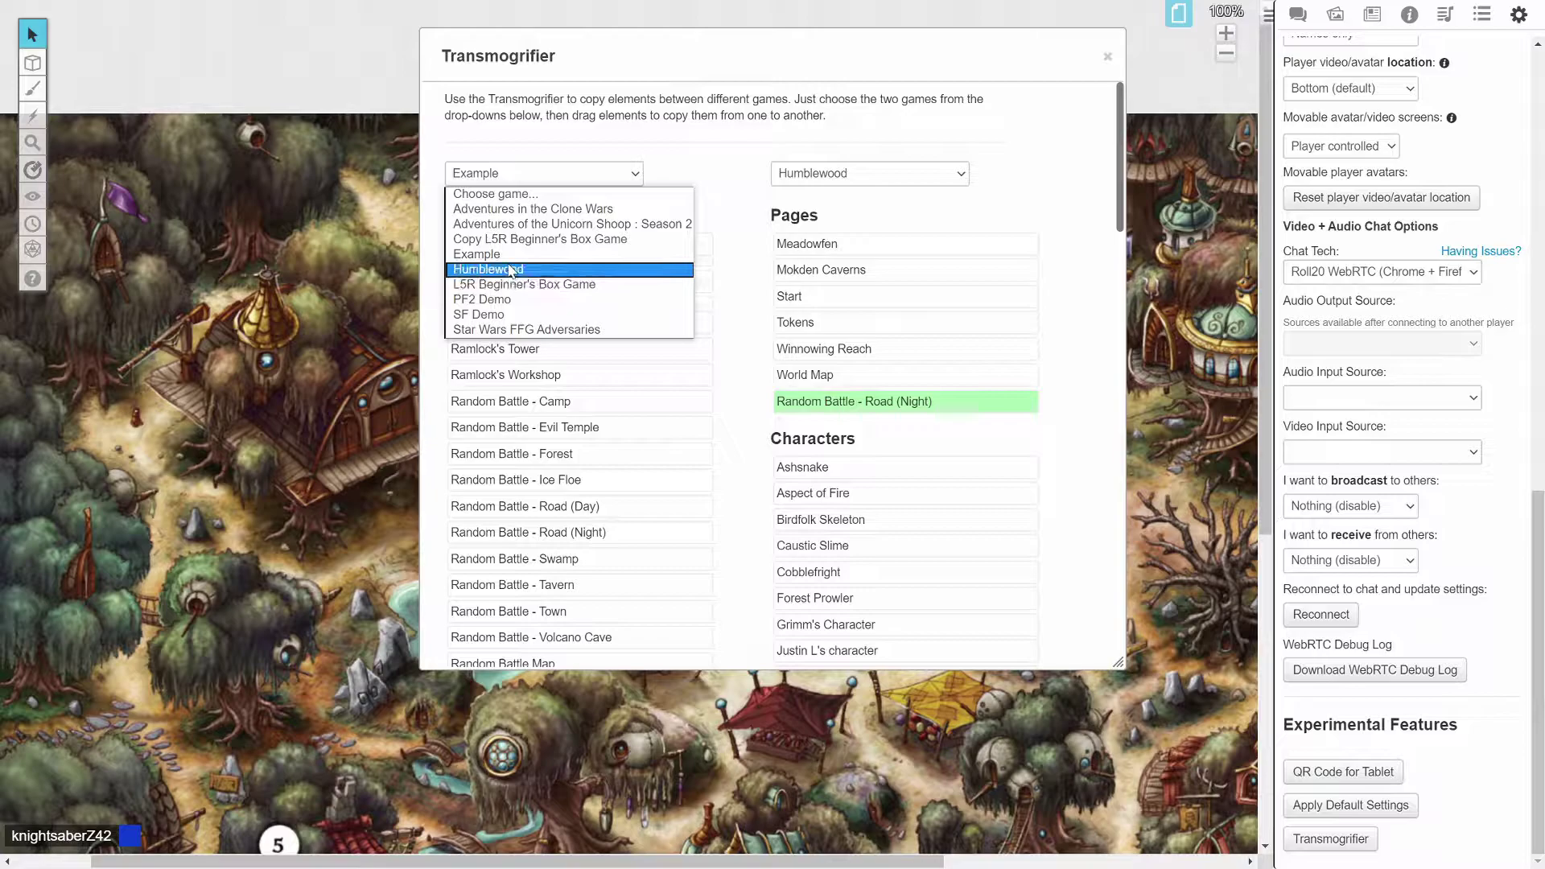
click(513, 211)
scroll(526, 438, down, 1)
scroll(526, 438, down, 3)
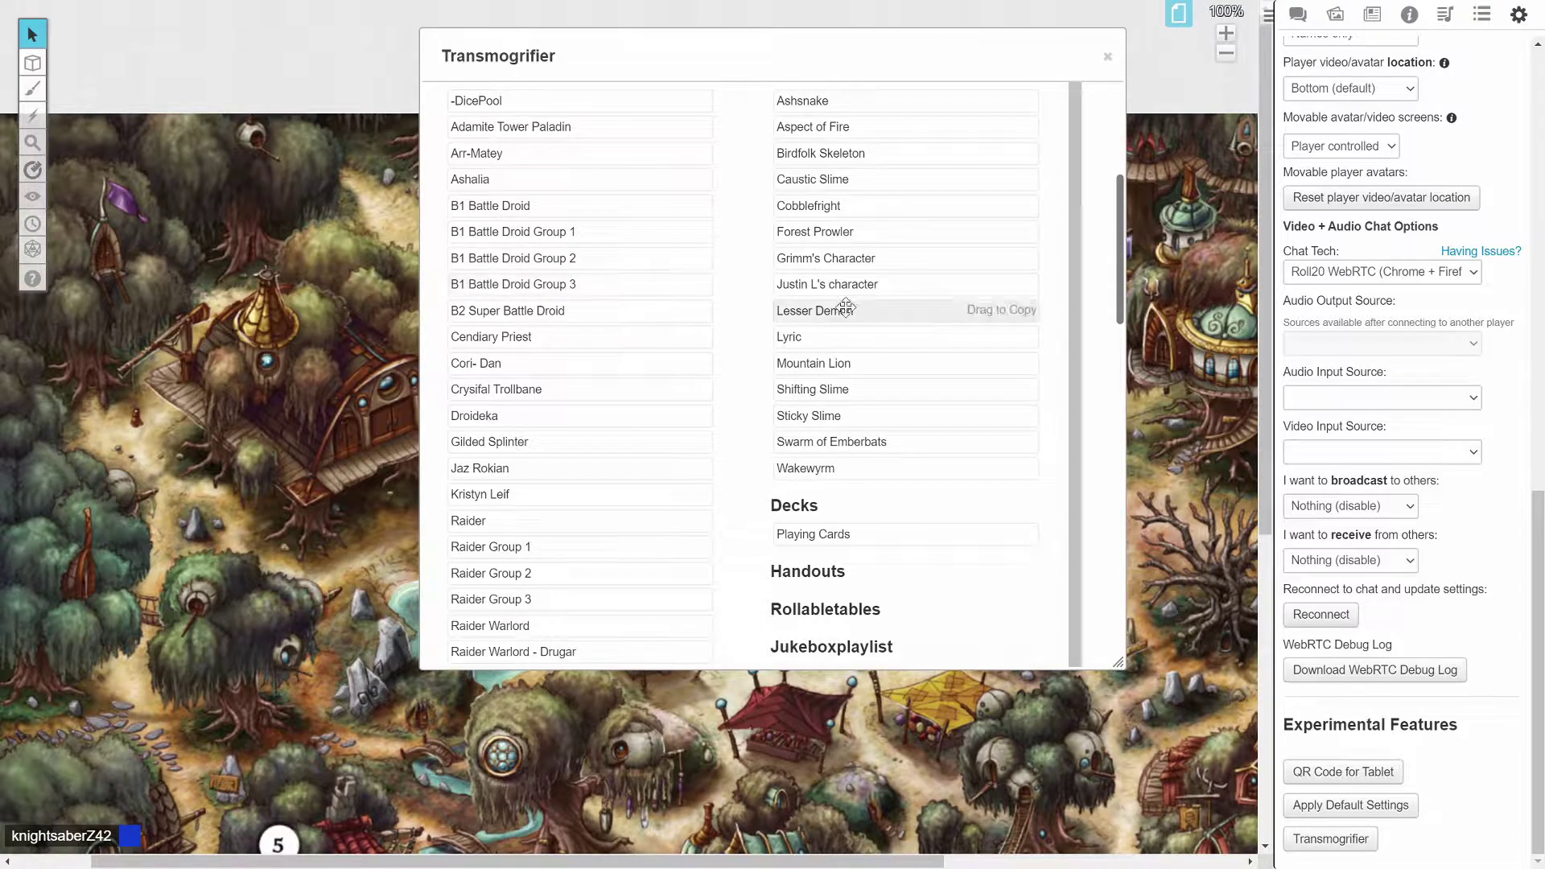
scroll(580, 330, up, 4)
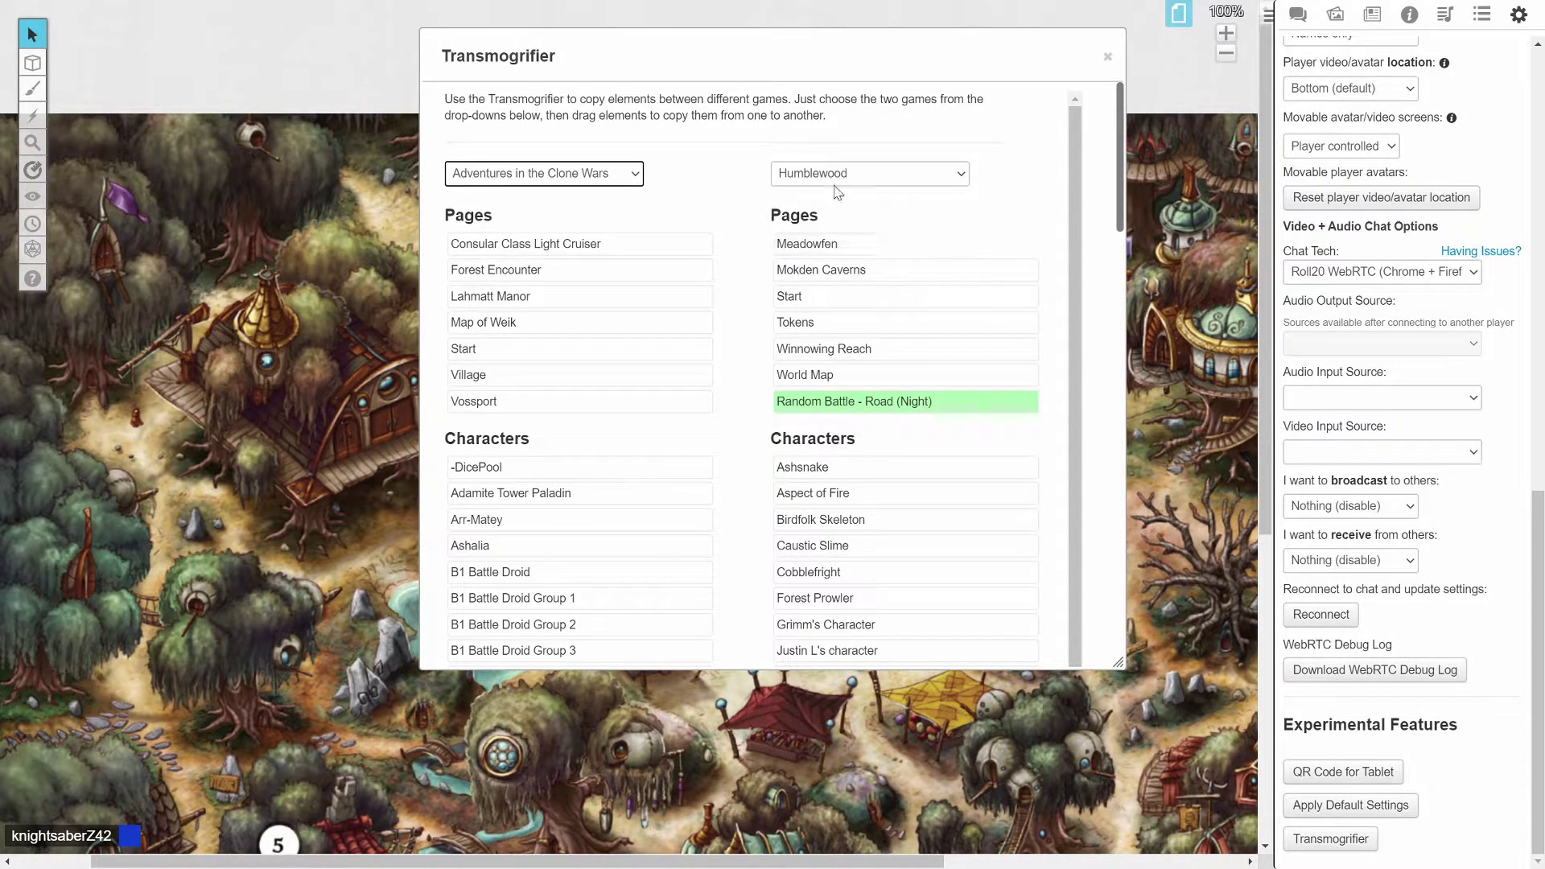
click(1107, 56)
Open the copied Random Battle - Road (Night) page to view its map.
click(1334, 15)
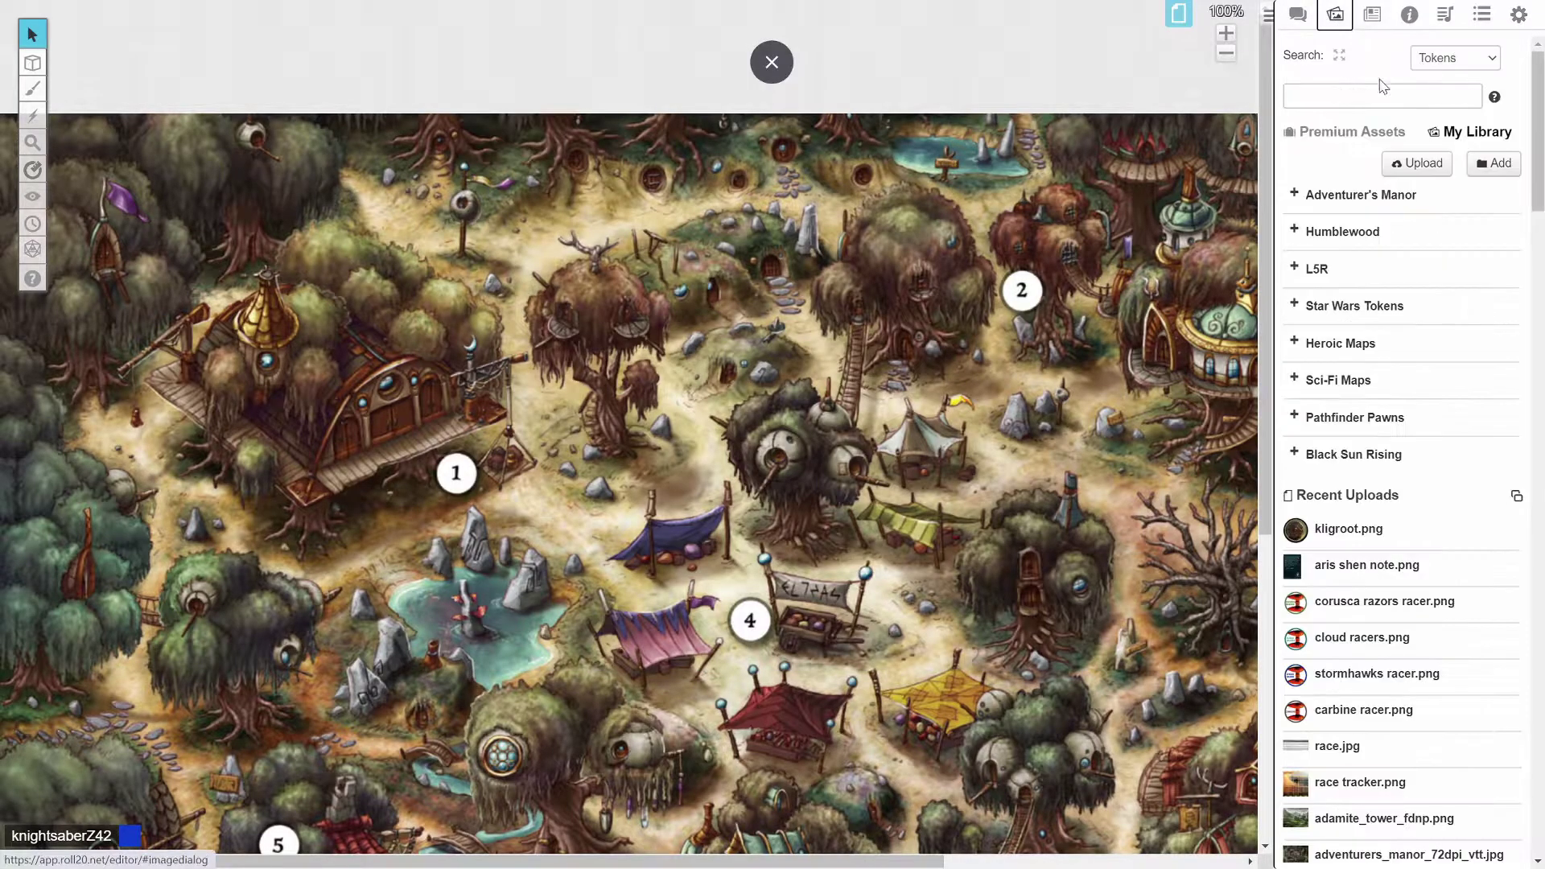
click(1371, 23)
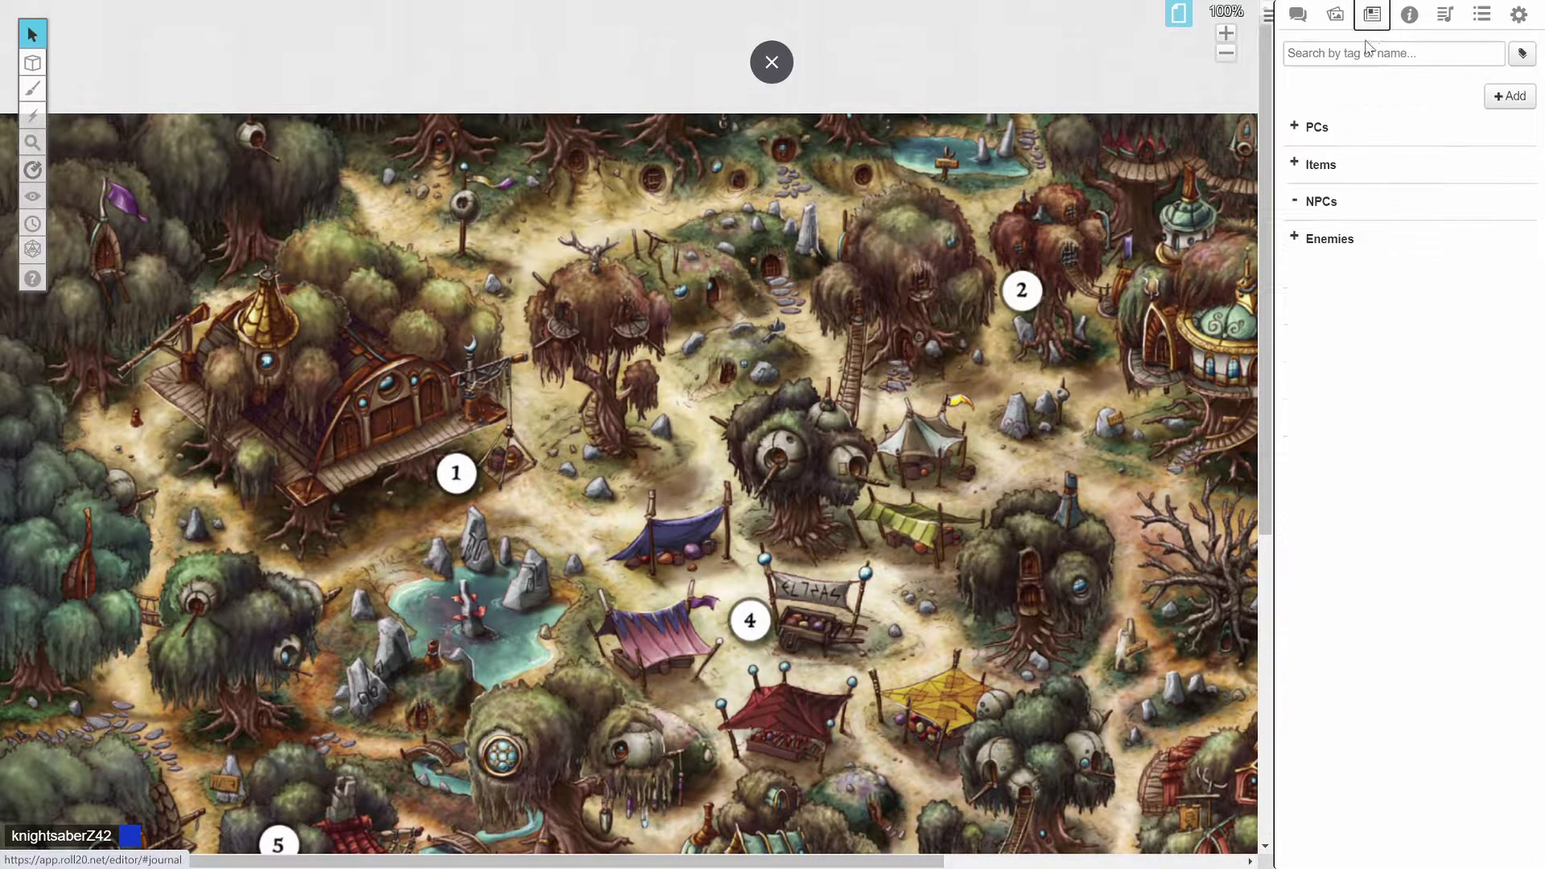
click(1177, 13)
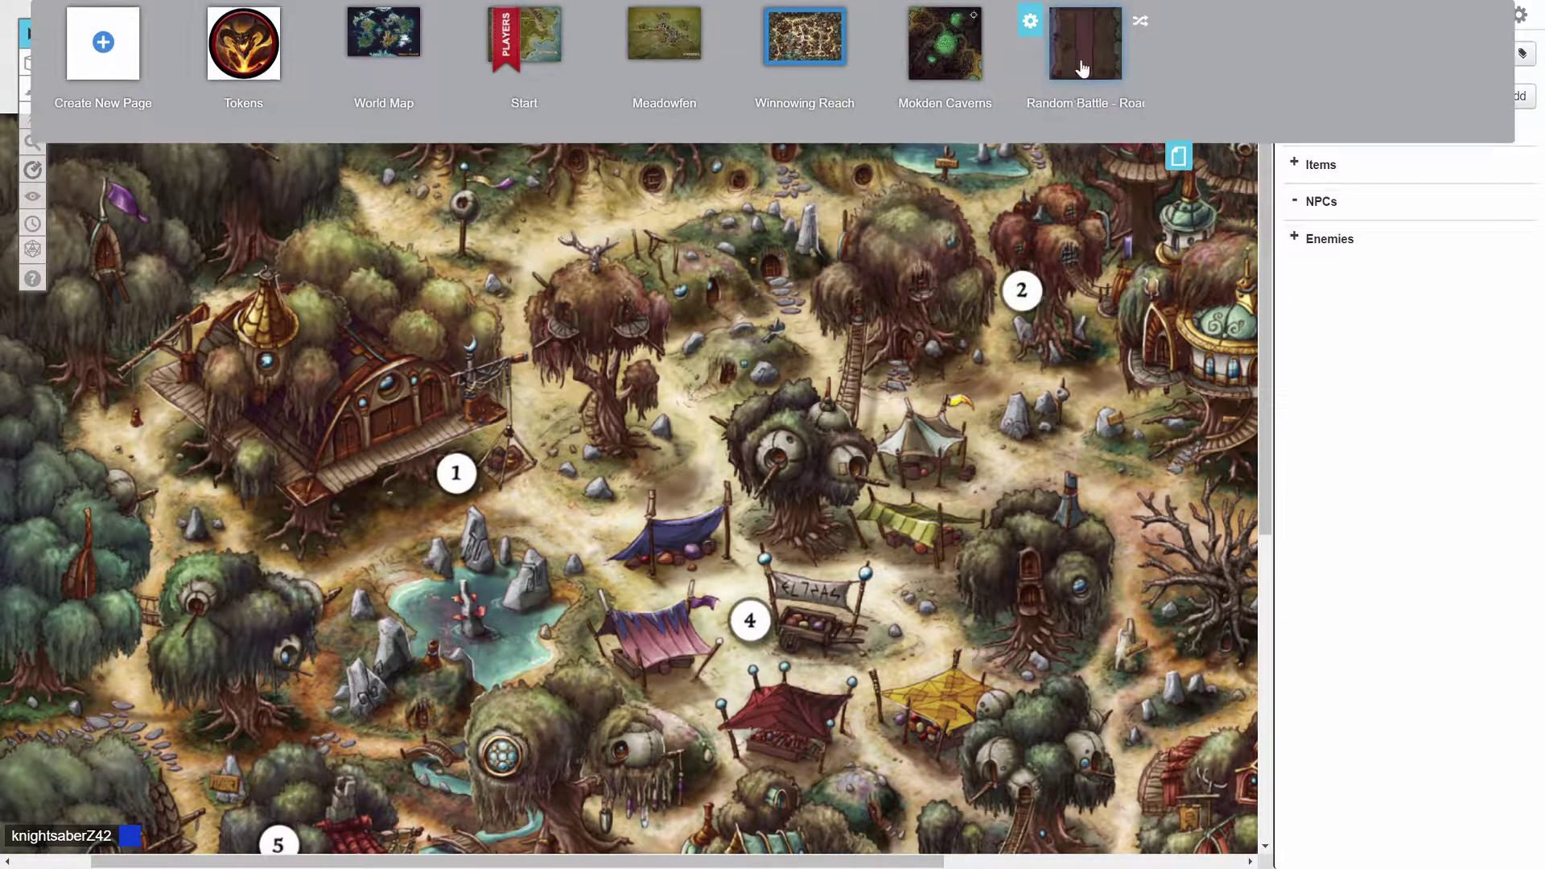
click(1081, 64)
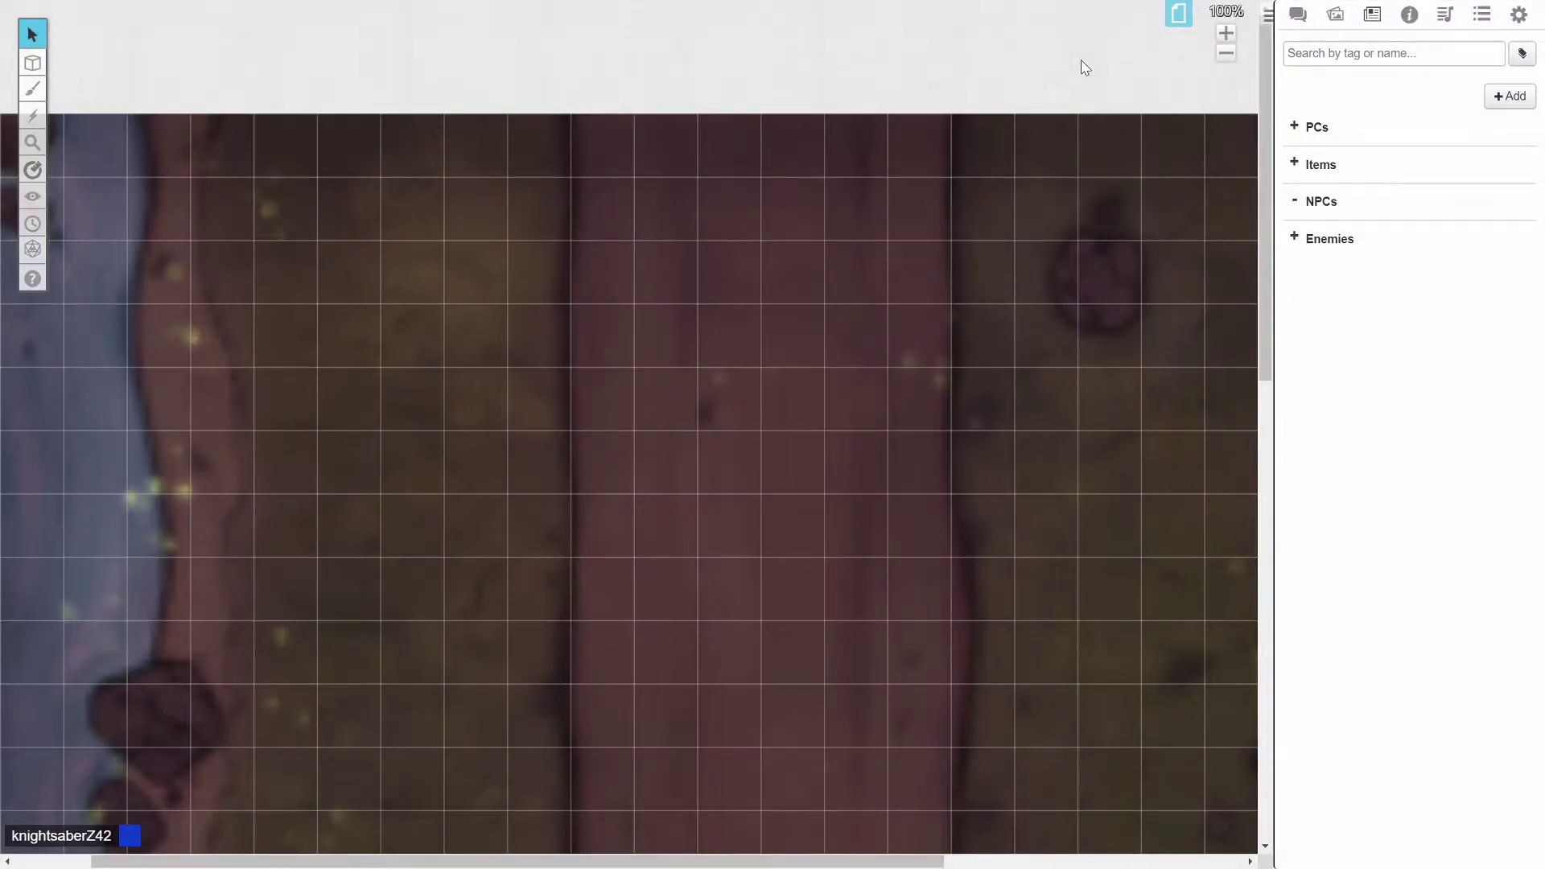
Switch to the Mokden Caverns page and delete the copied Random Battle - Road (Night) page.
click(1177, 13)
mouse_move(1065, 52)
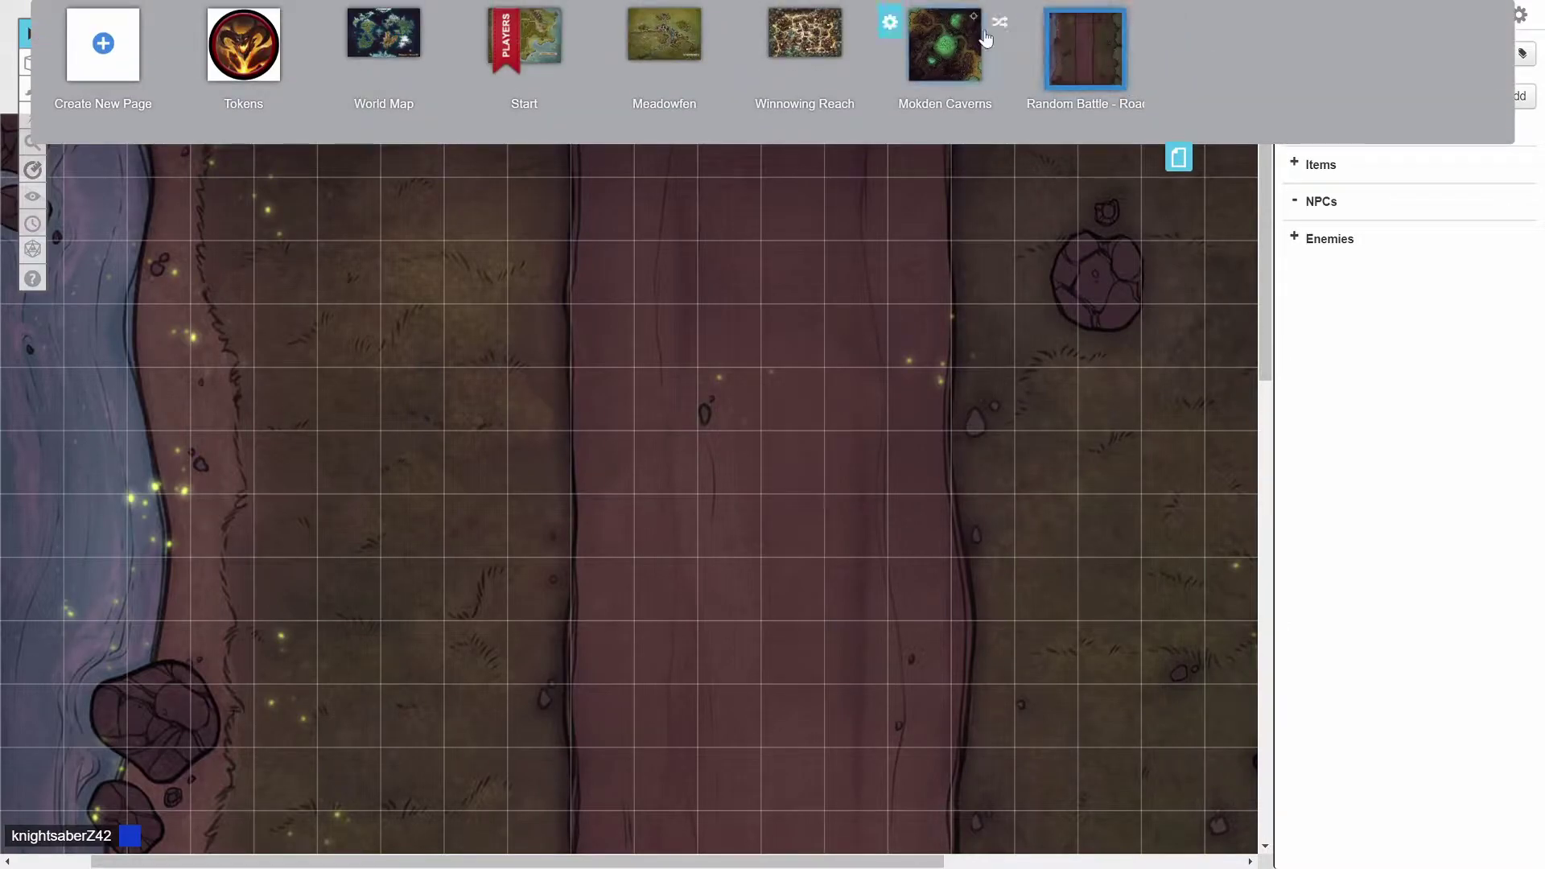
click(944, 44)
click(1177, 13)
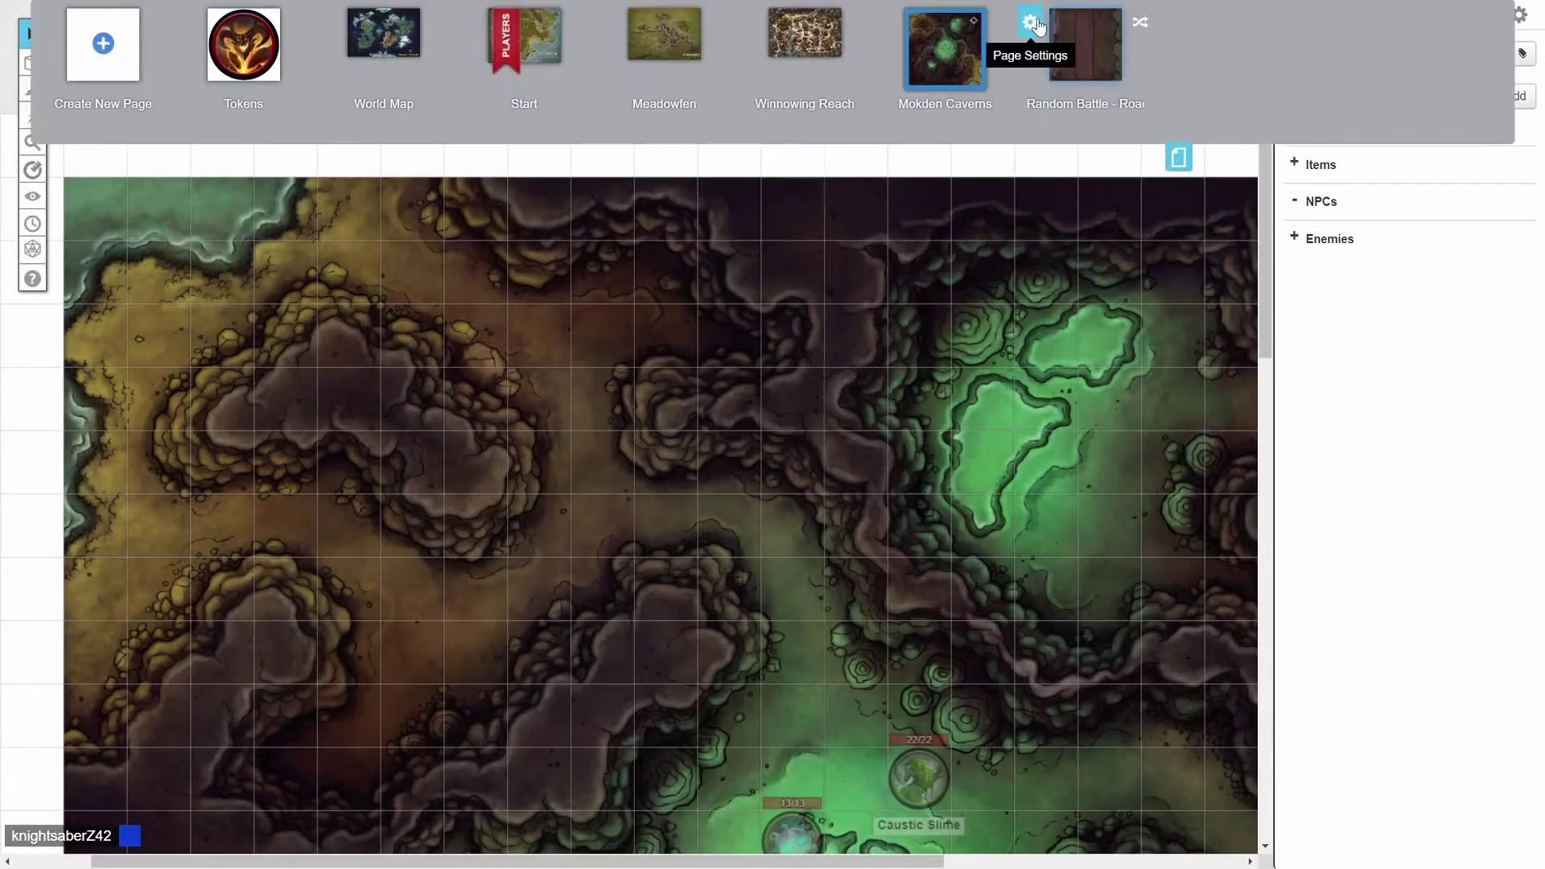
click(1033, 25)
scroll(770, 424, down, 5)
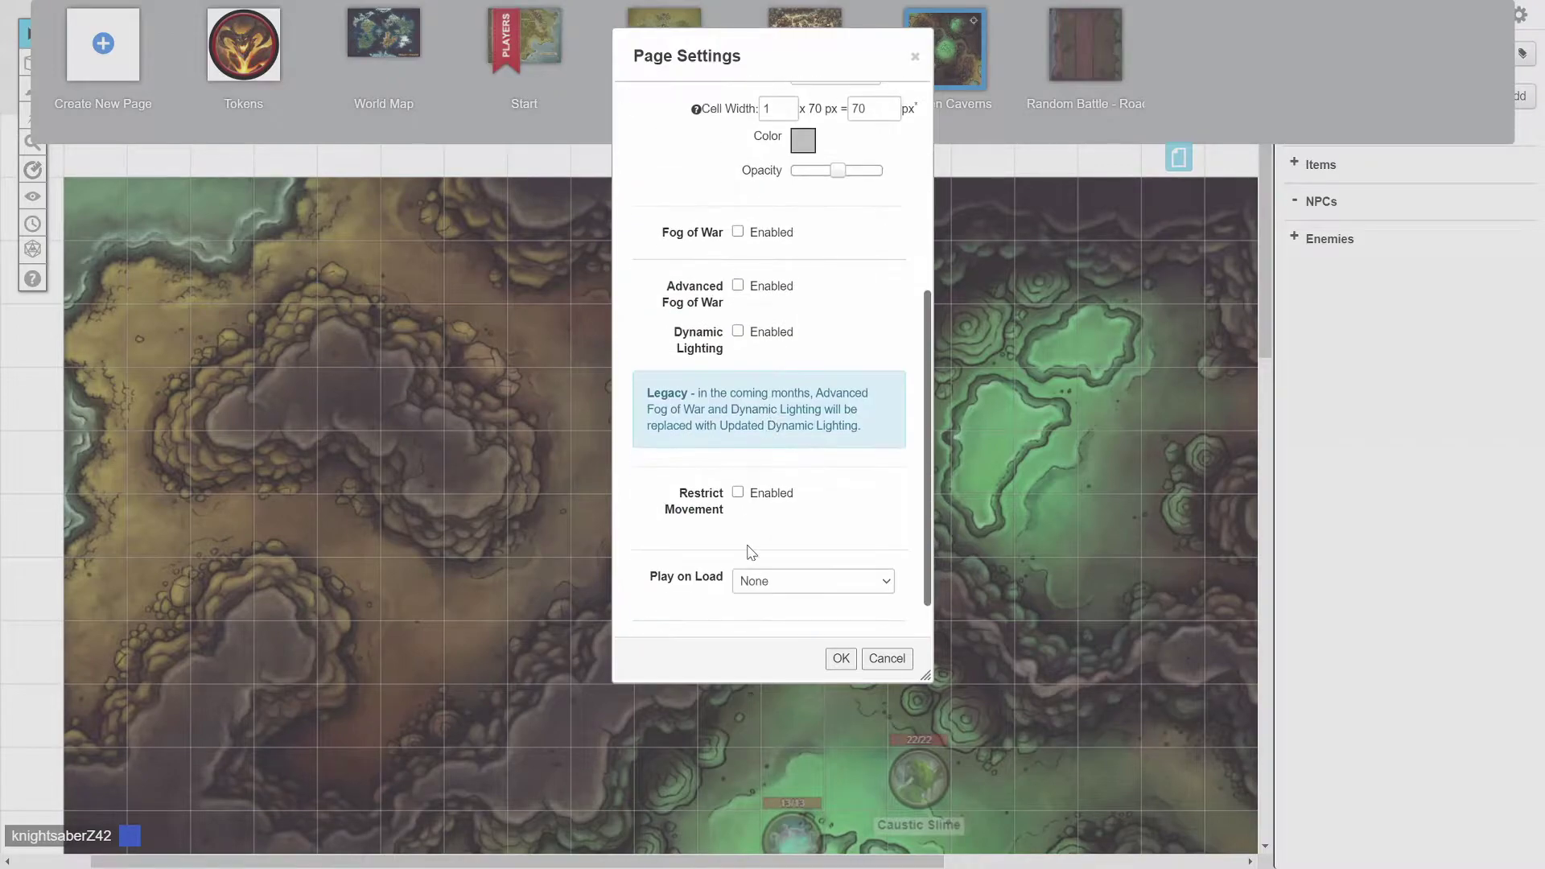
click(863, 609)
click(809, 505)
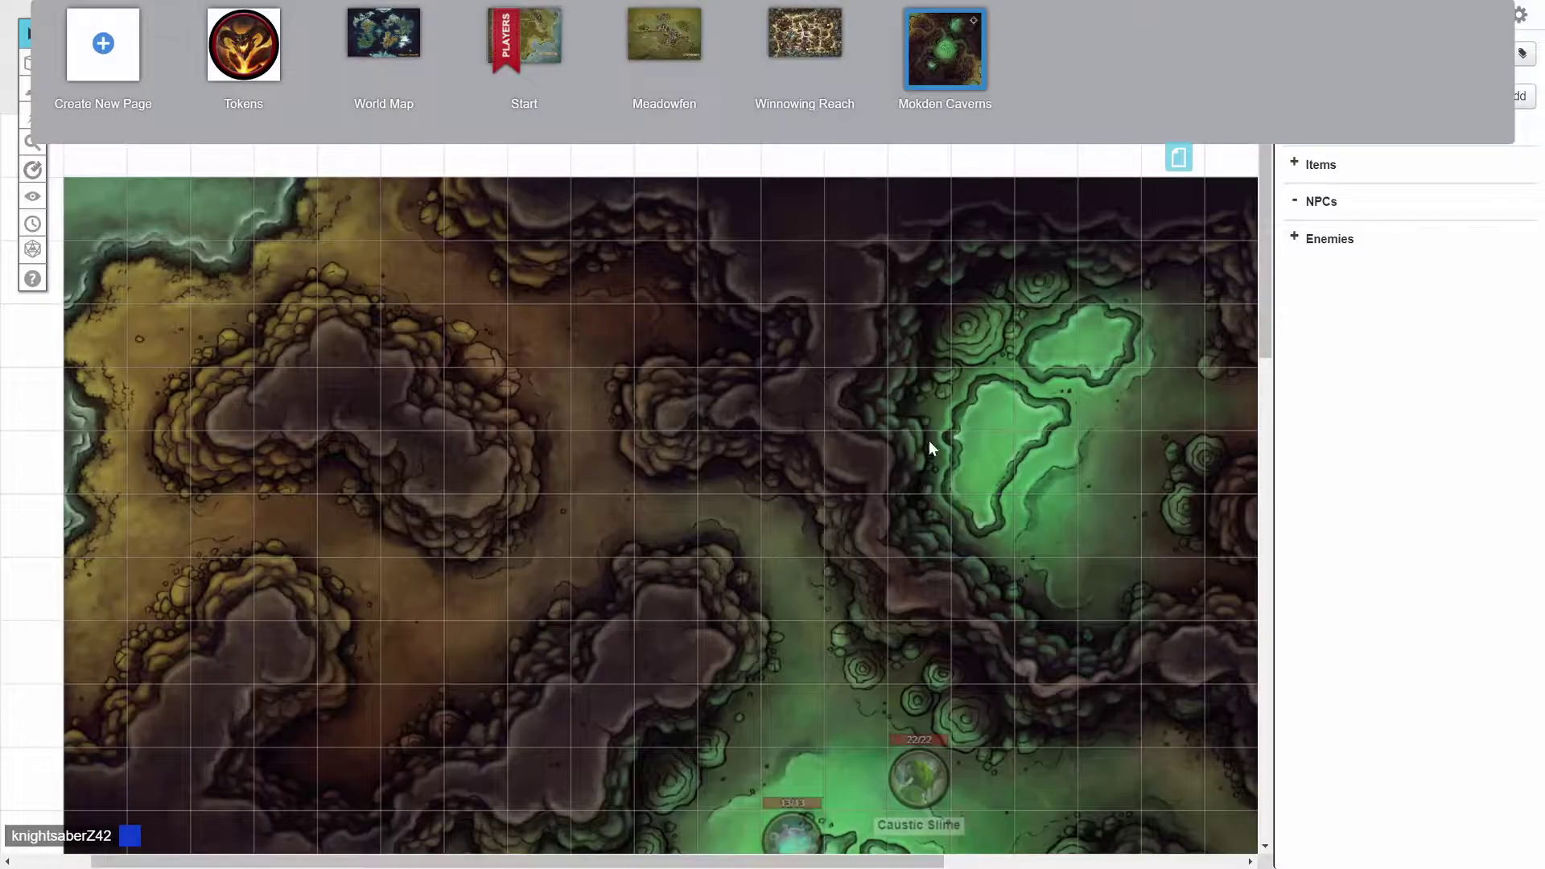
click(1177, 161)
Copy the Random Battle - Road (Day) page from the Example game into Humblewood with the Transmogrifier, and close it.
click(1518, 15)
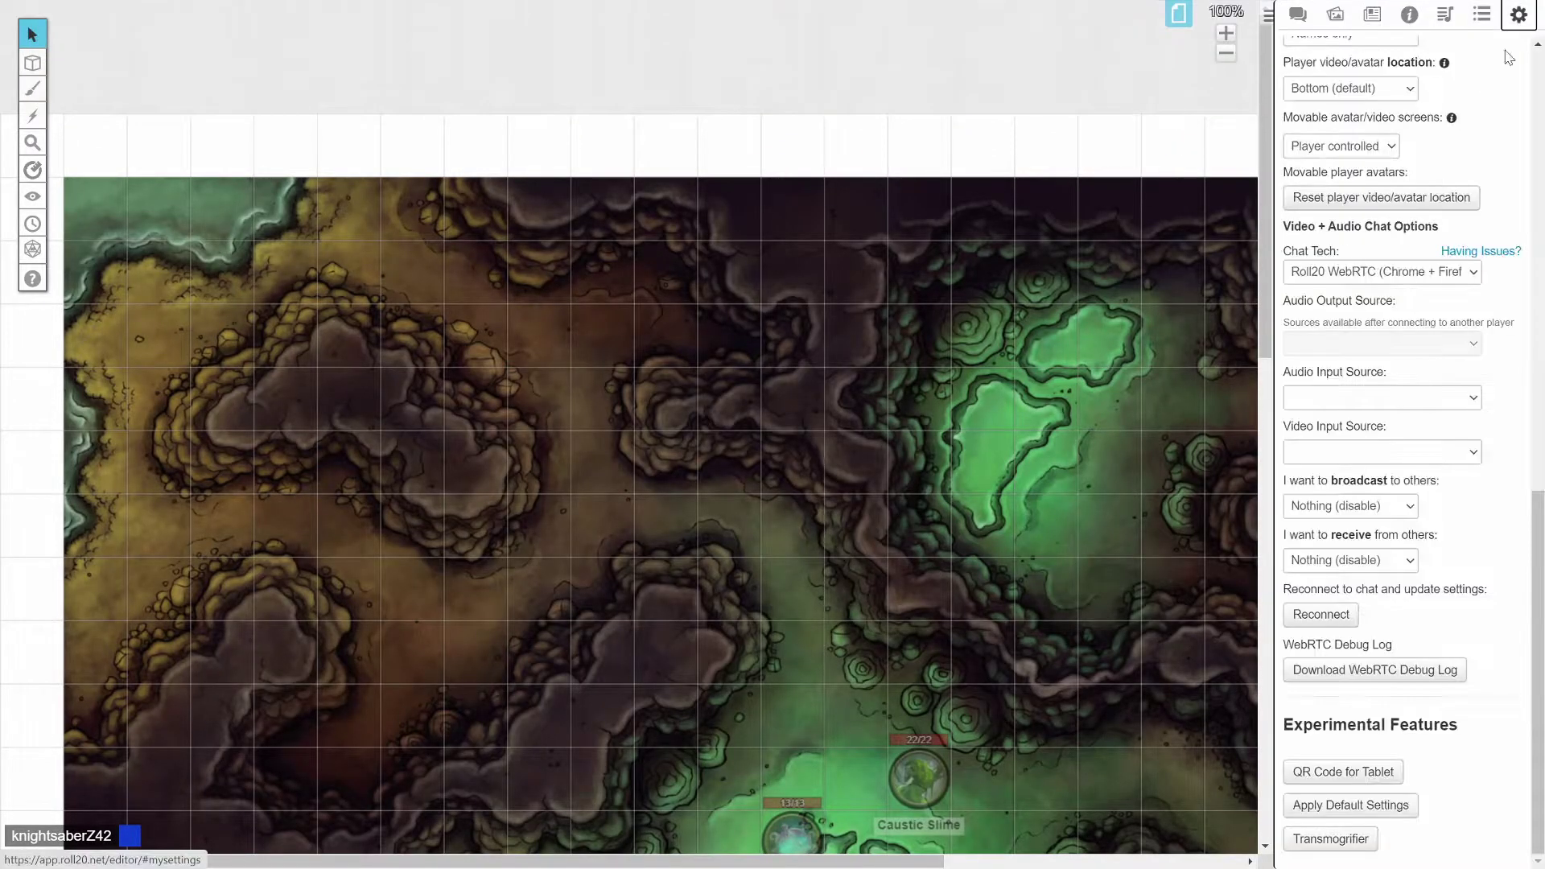
click(1305, 849)
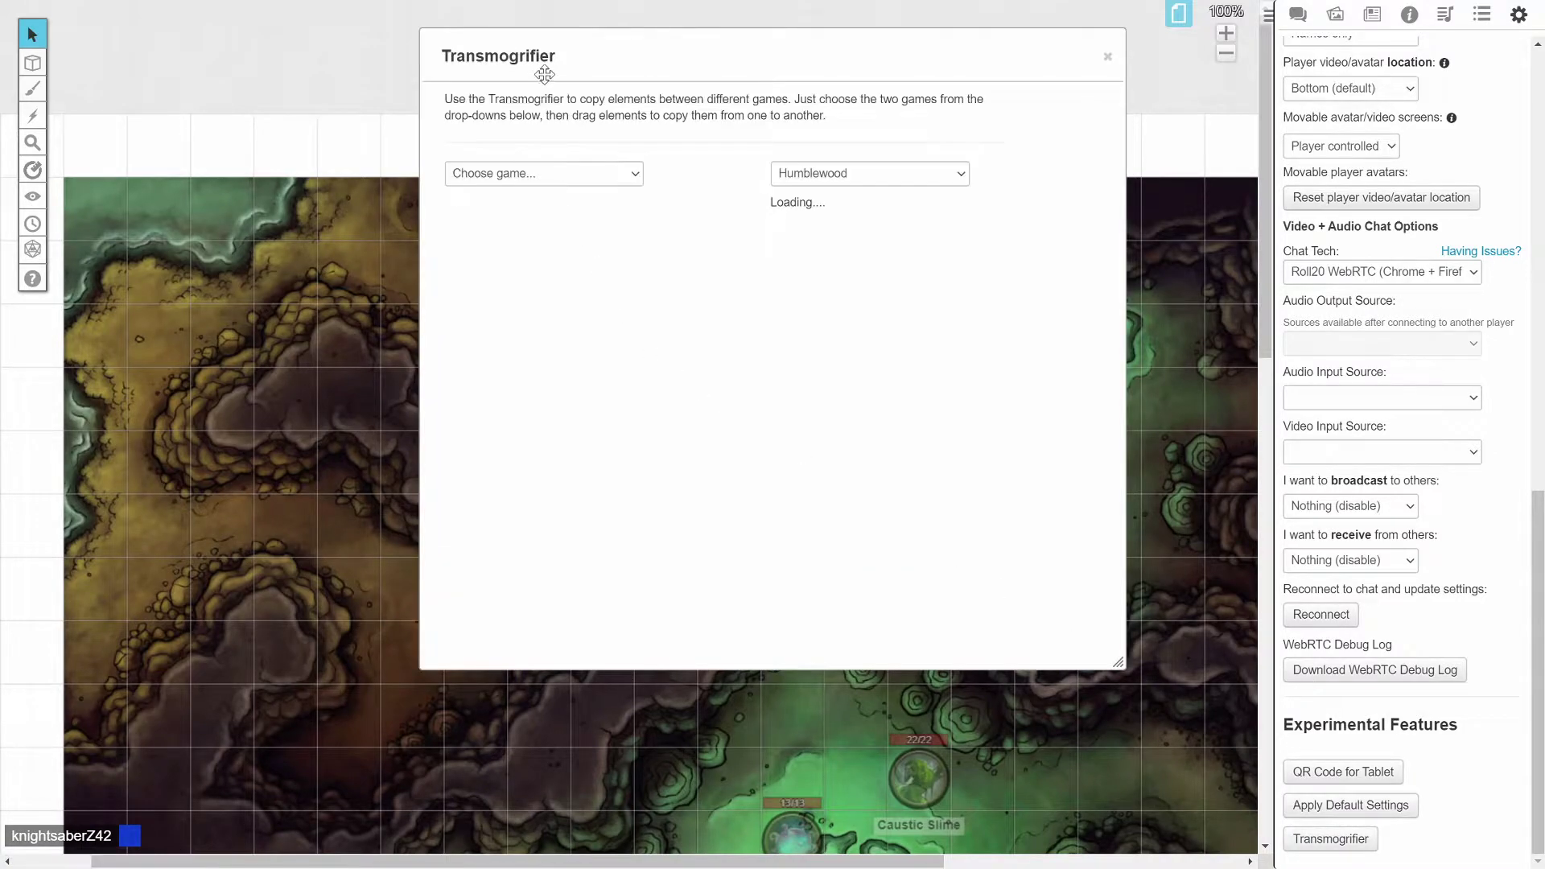
click(611, 173)
click(508, 255)
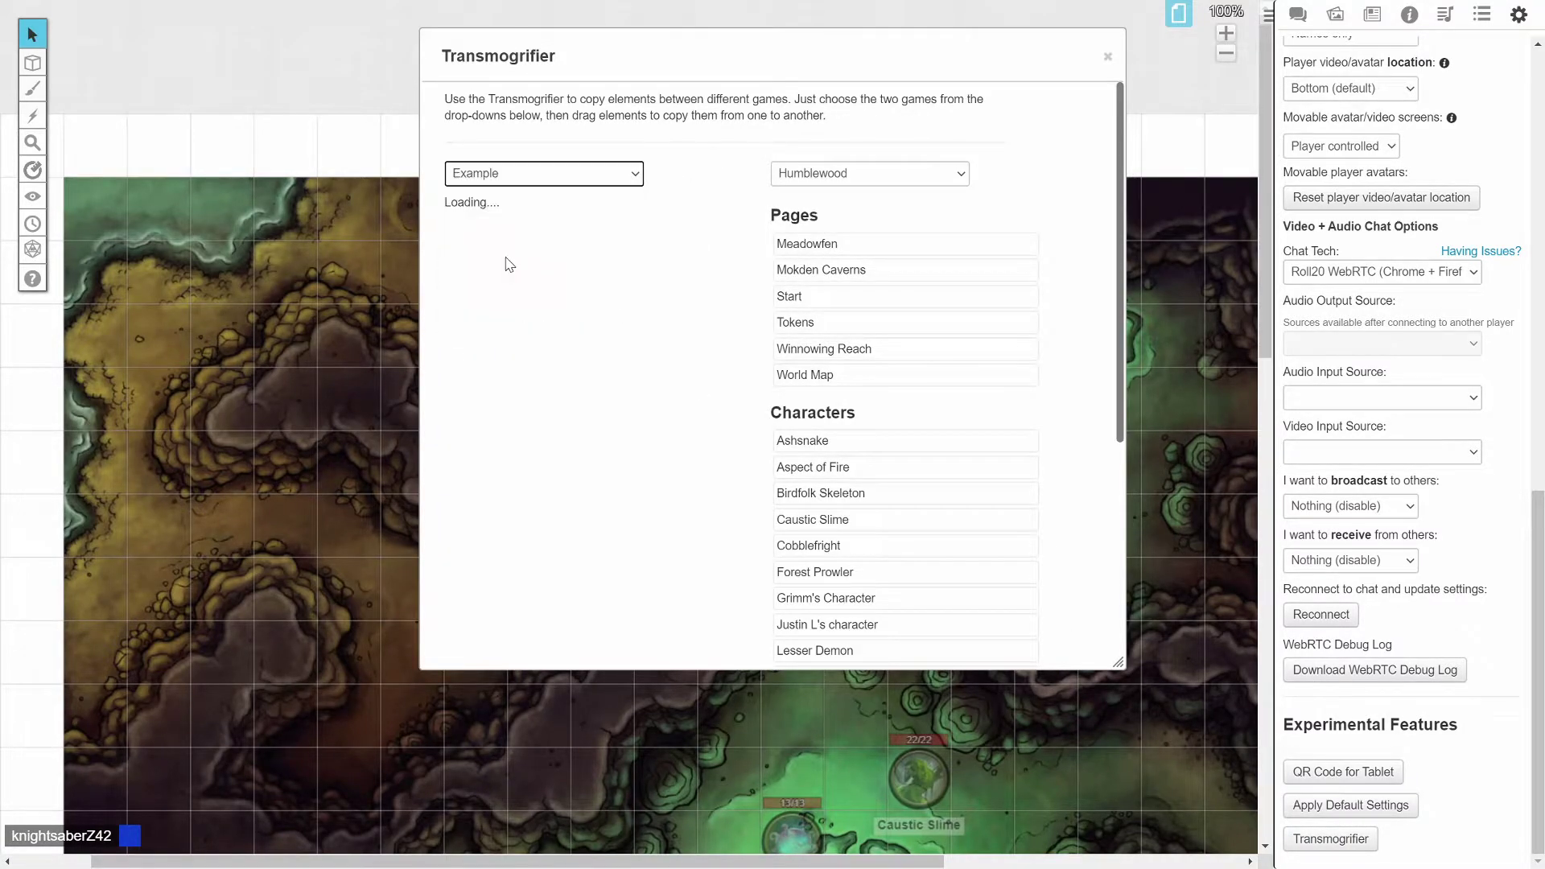
scroll(531, 426, down, 1)
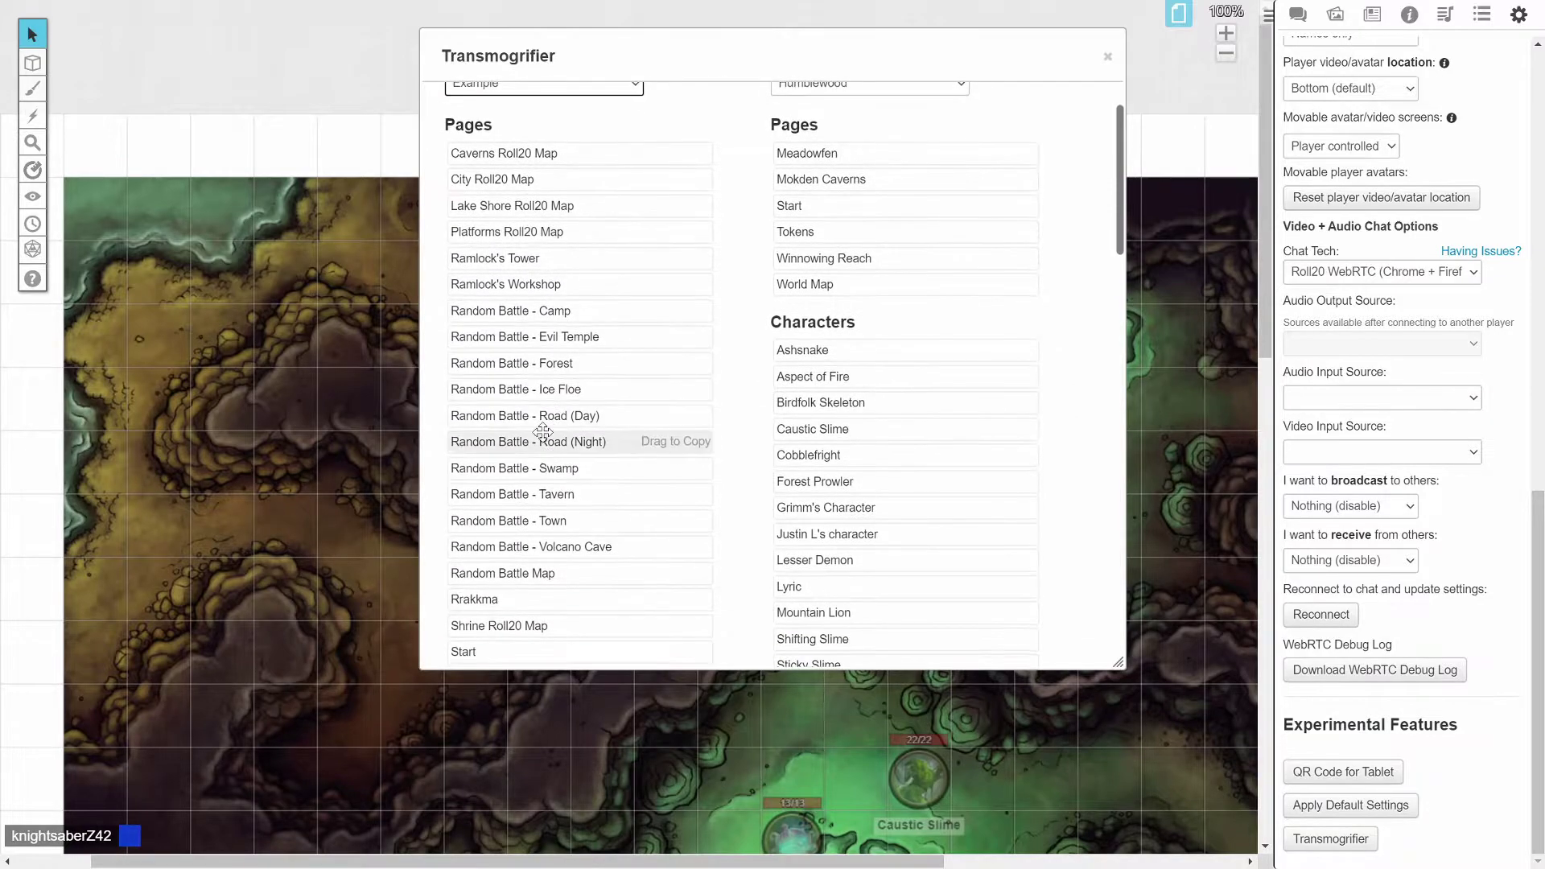
drag(522, 420, 821, 386)
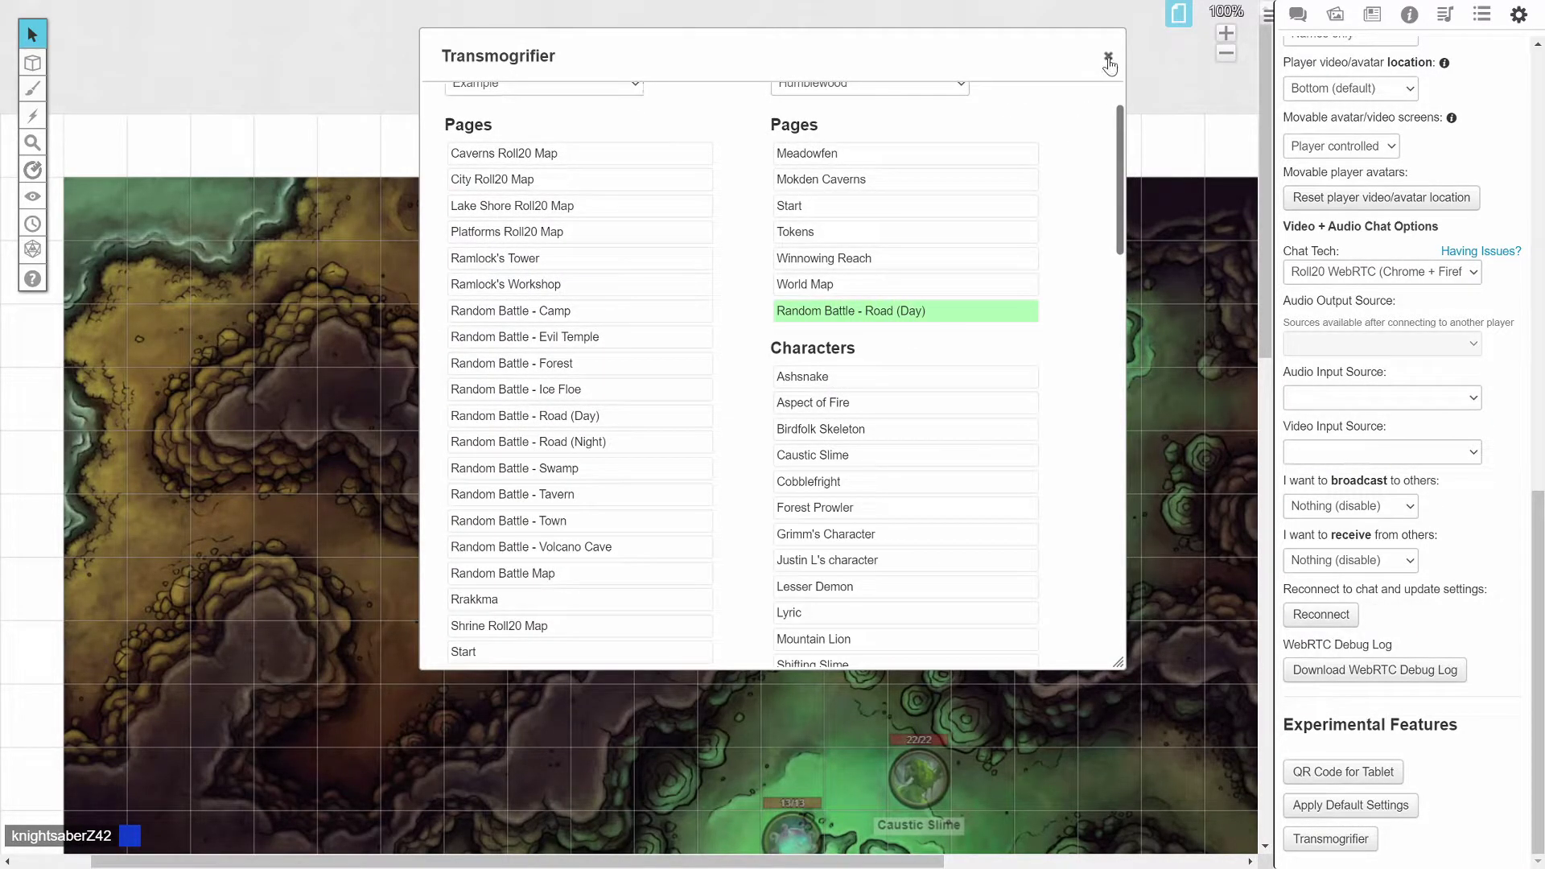
click(1107, 58)
Restore the archived Random Battle - Road (Day) page and open it.
click(1372, 19)
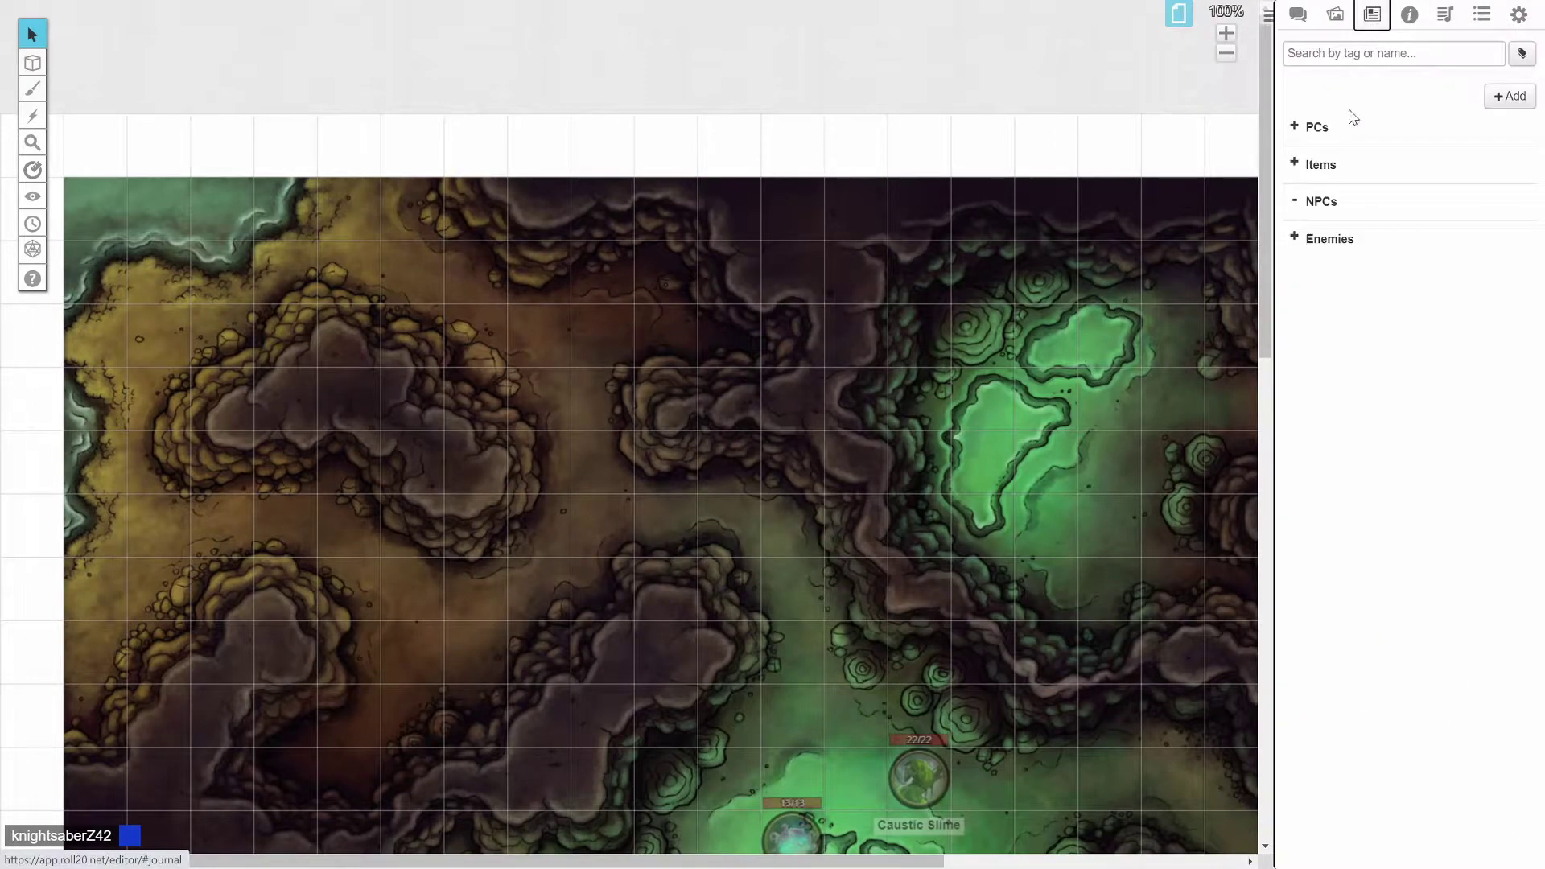
click(1178, 14)
mouse_move(988, 73)
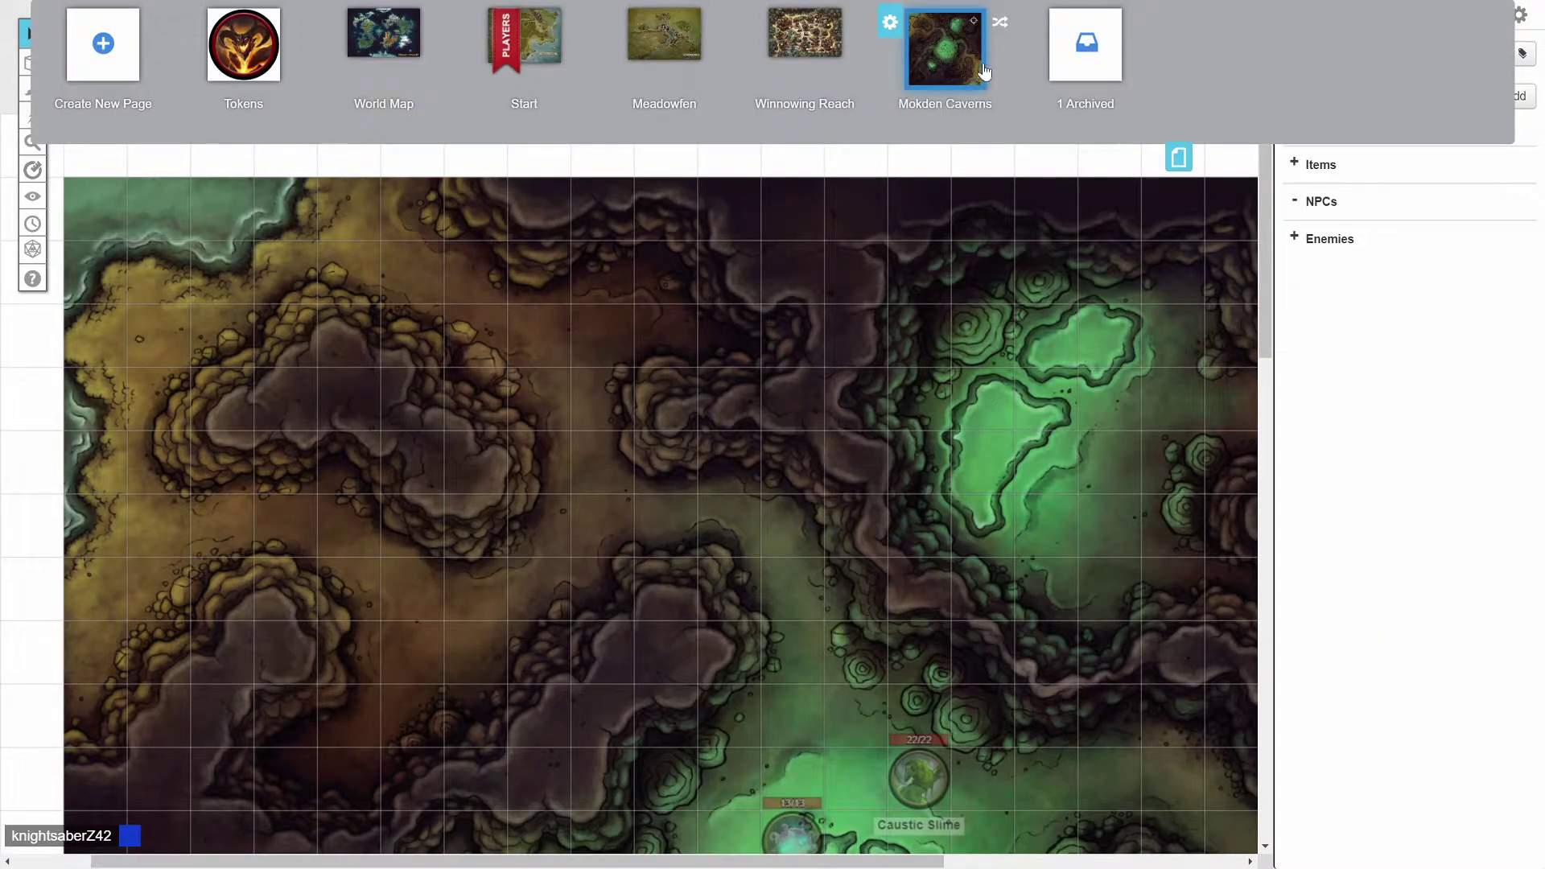
click(1092, 63)
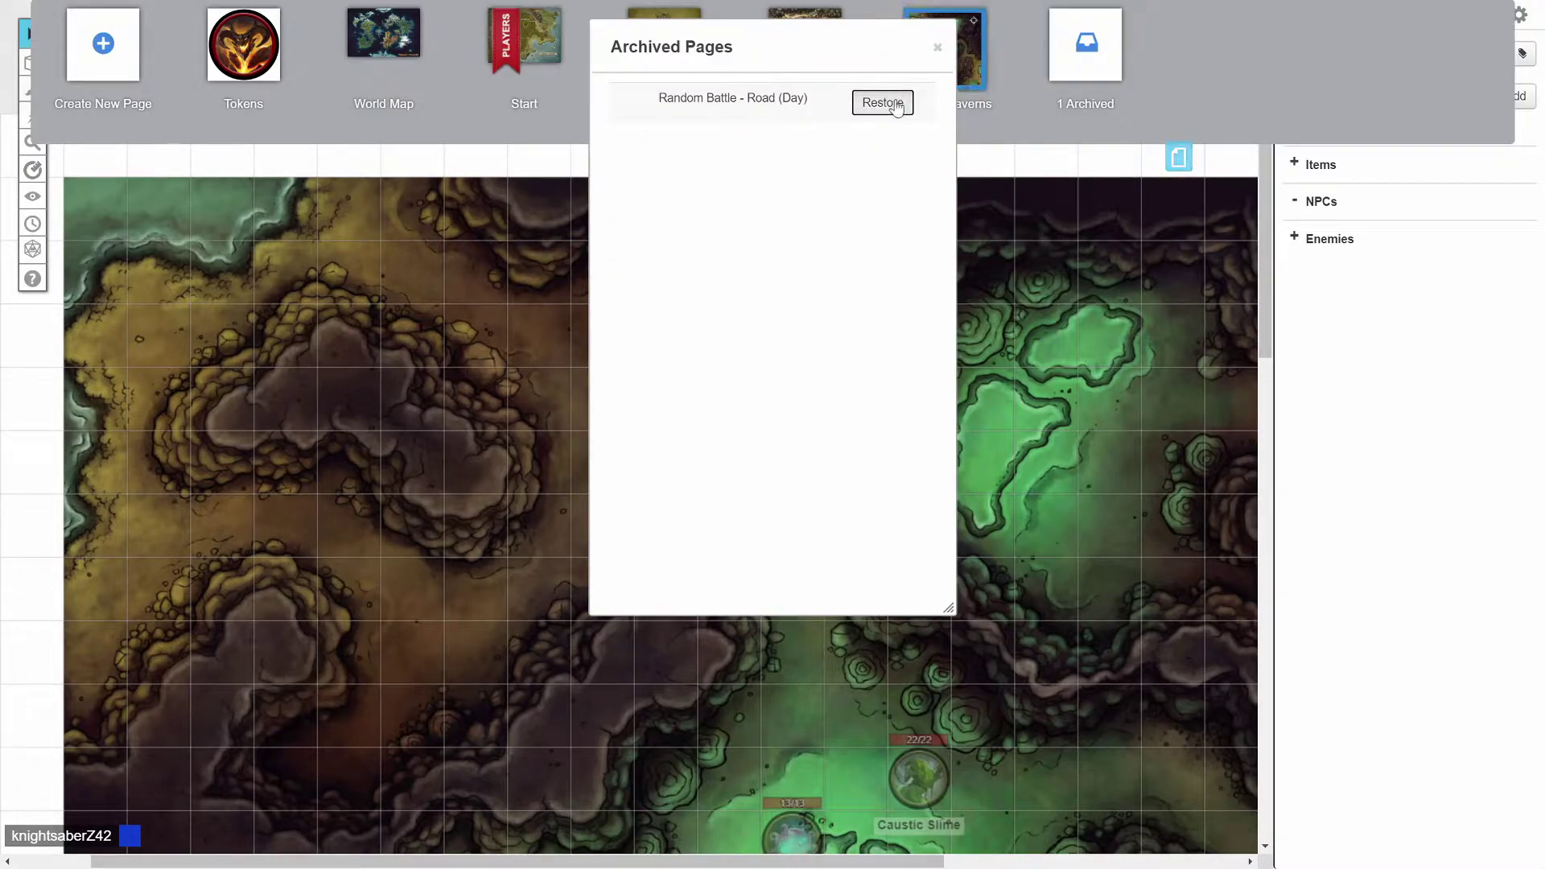
click(885, 101)
click(1099, 55)
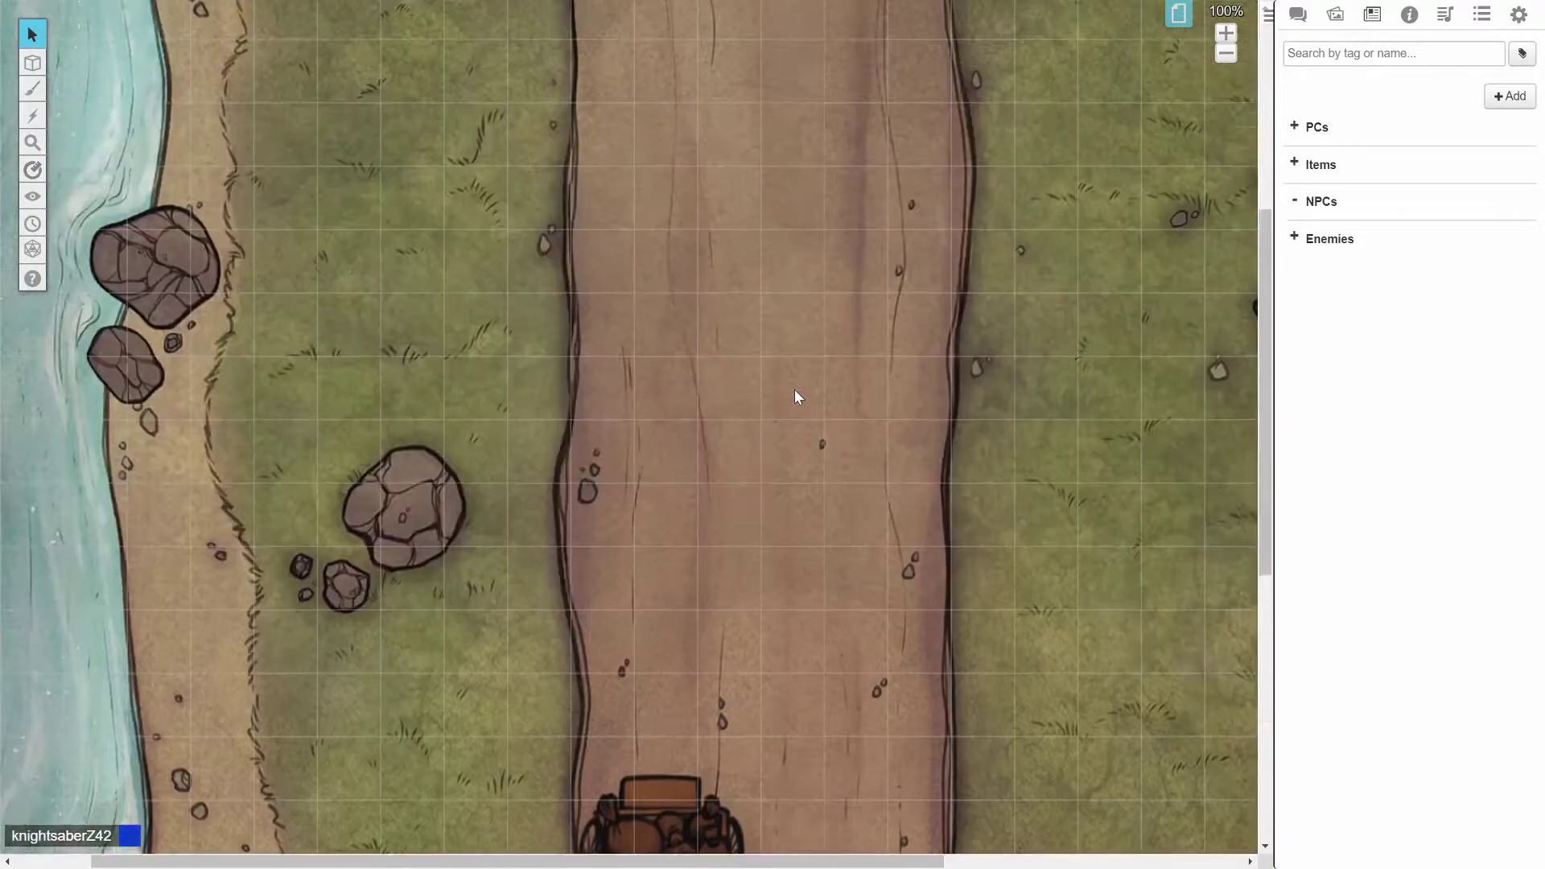
Make Map & Background the active layer on the Random Battle - Road (Day) page, ready for editing the wagon.
scroll(794, 388, up, 2)
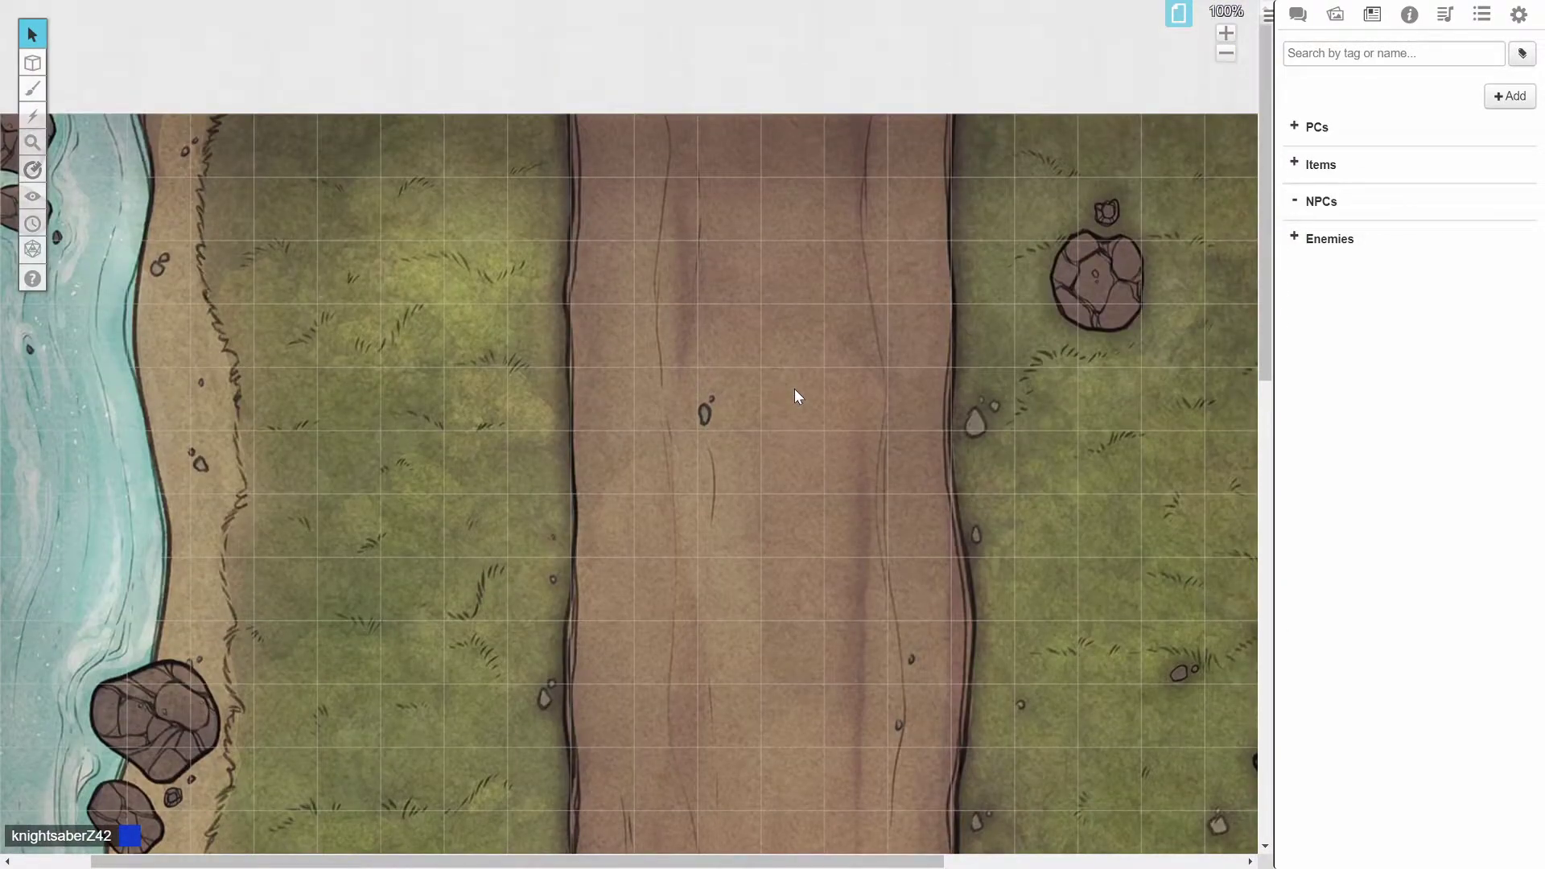
scroll(815, 359, down, 3)
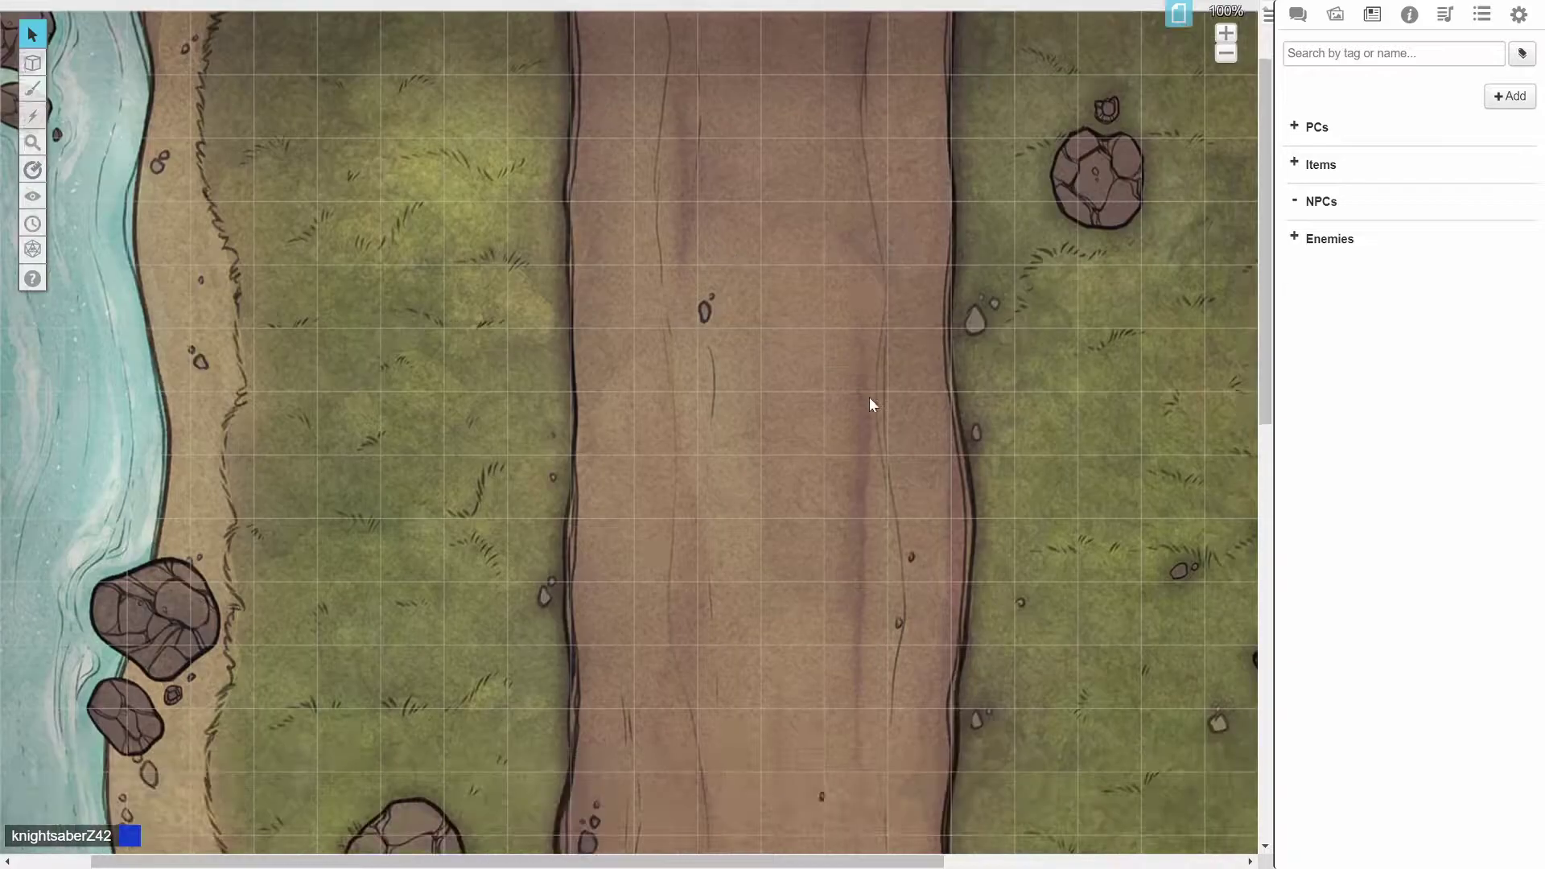
drag(807, 858, 882, 735)
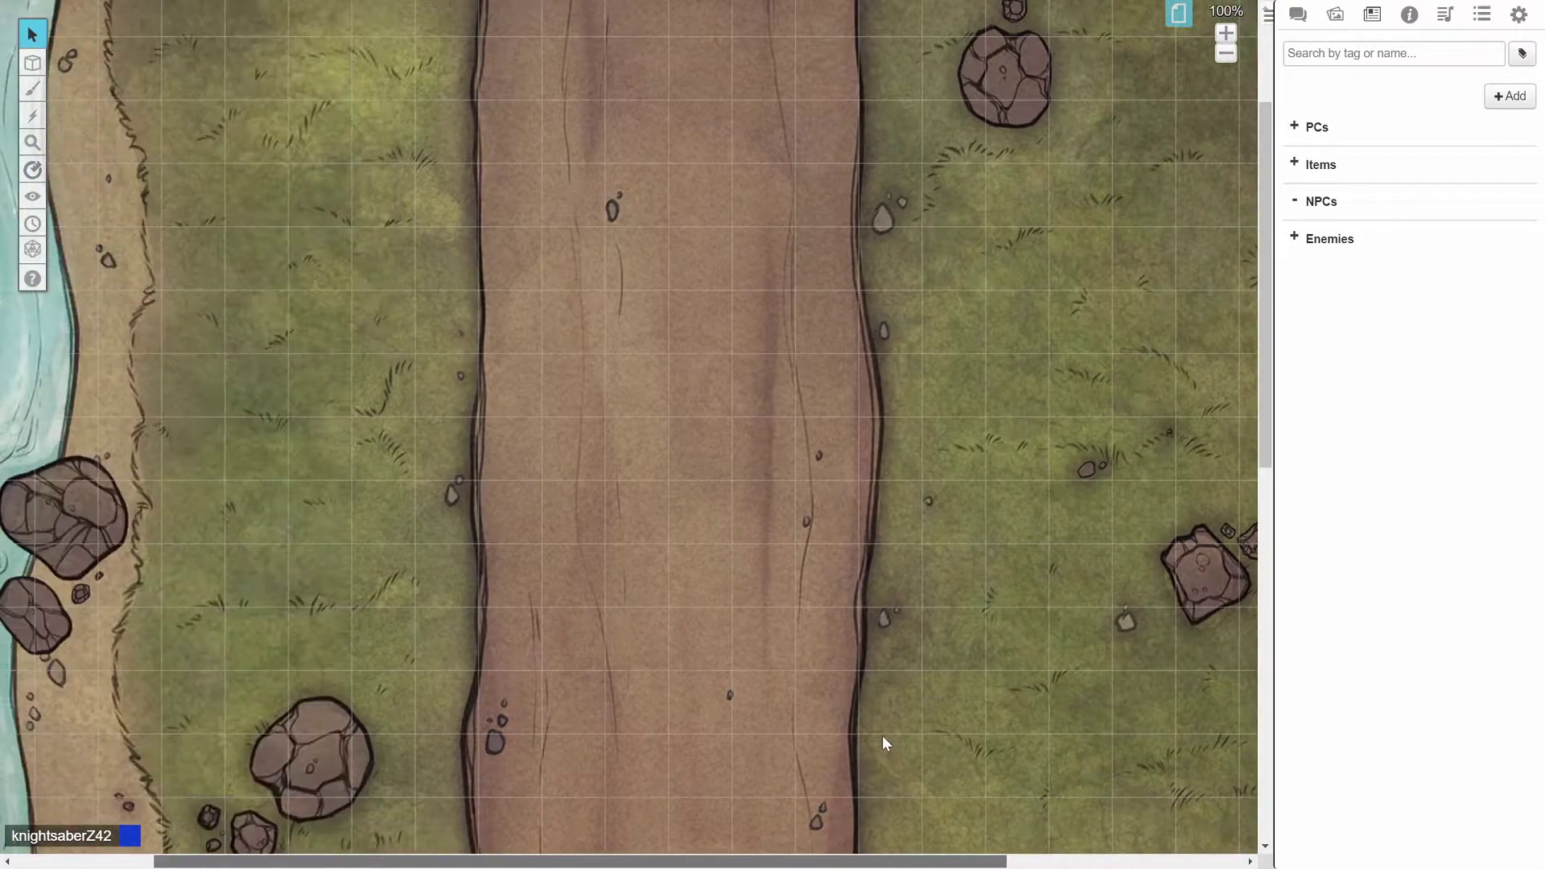
scroll(837, 612, down, 3)
scroll(833, 596, down, 3)
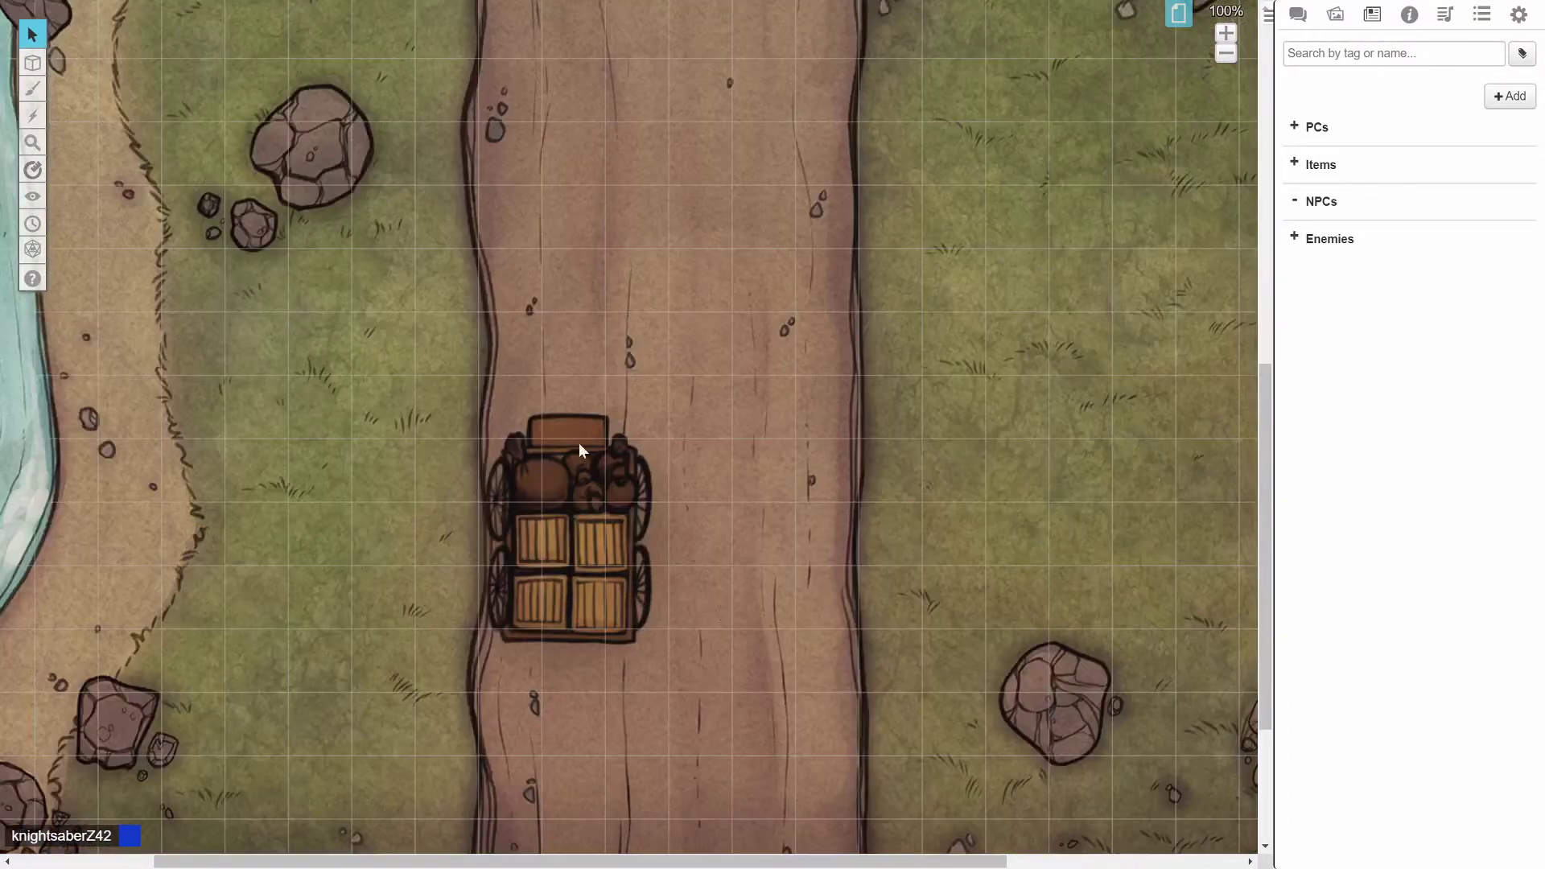
mouse_move(34, 63)
click(153, 107)
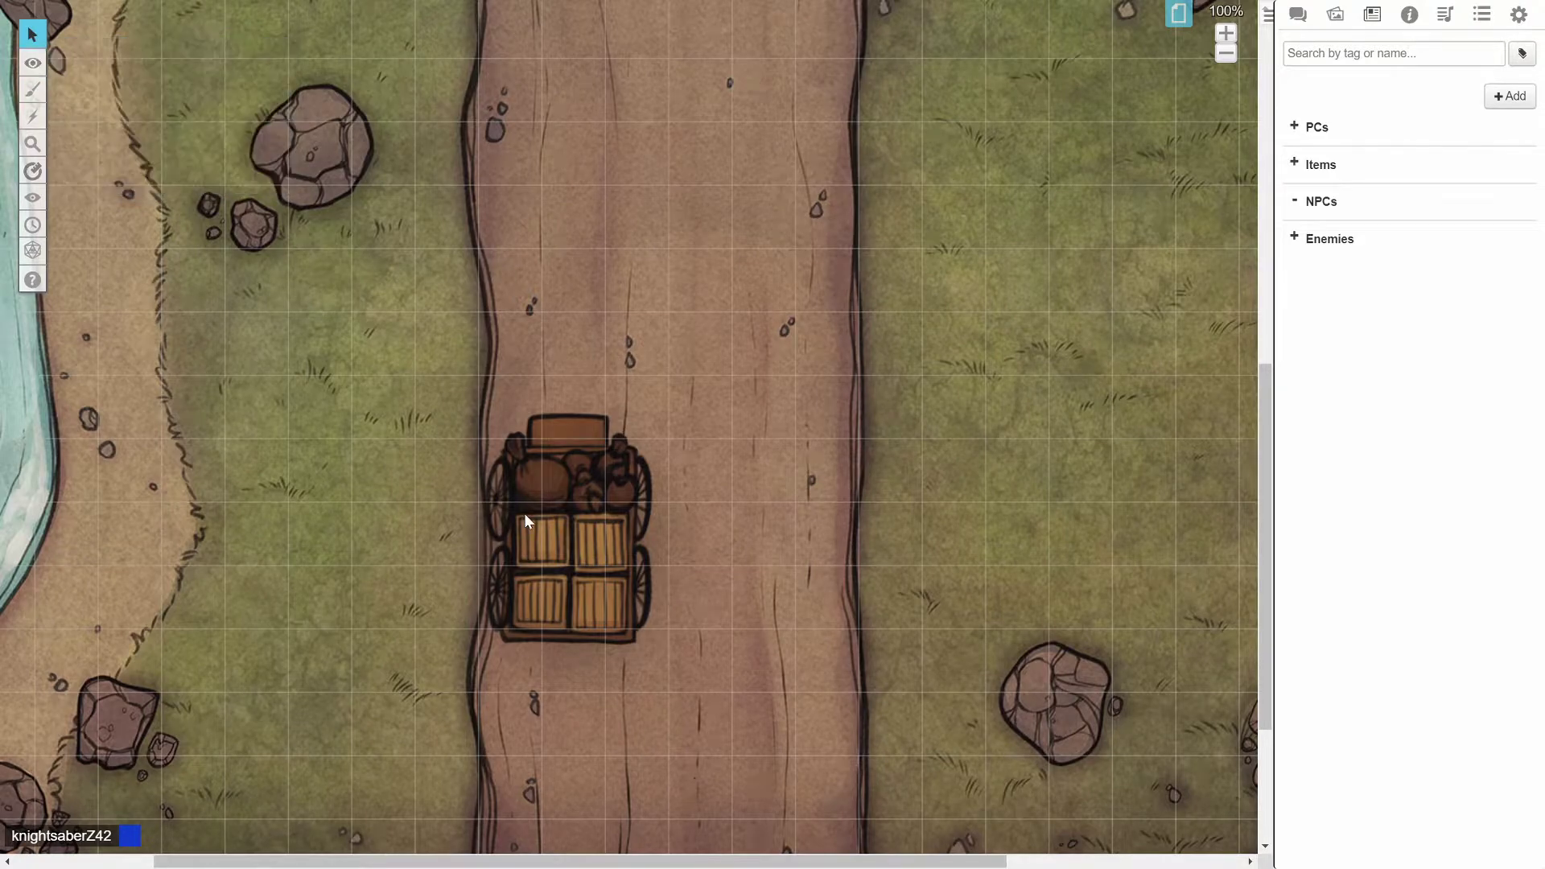
click(153, 52)
Move the wagon farther up the road and rotate it about 45° counterclockwise.
drag(524, 523, 528, 307)
scroll(527, 306, up, 4)
drag(606, 555, 800, 321)
scroll(804, 317, up, 6)
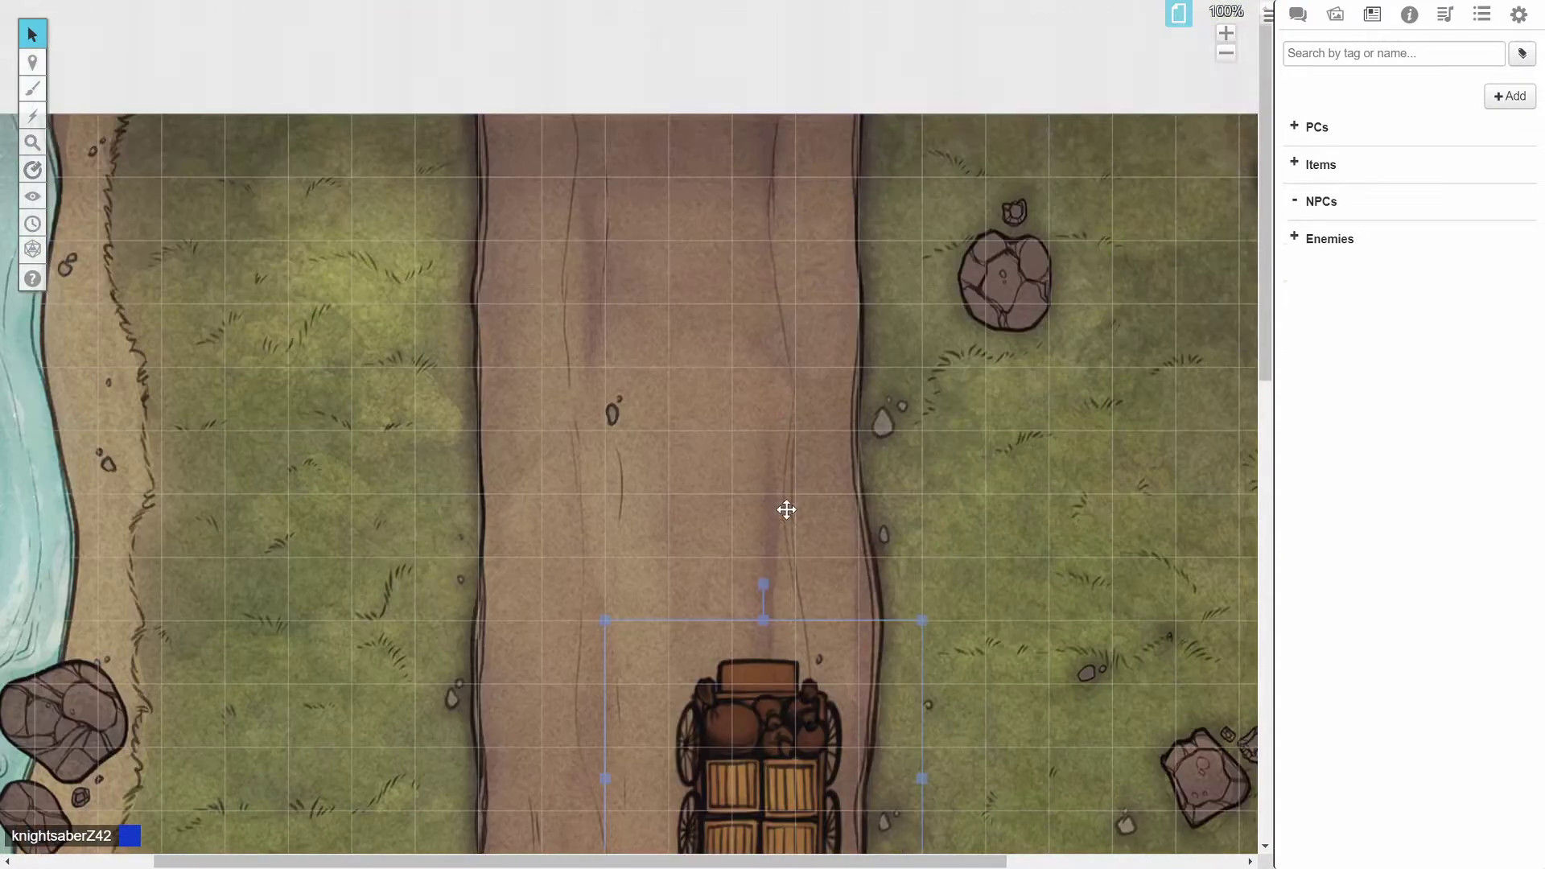
scroll(786, 506, down, 1)
drag(784, 648, 765, 269)
drag(760, 167, 579, 210)
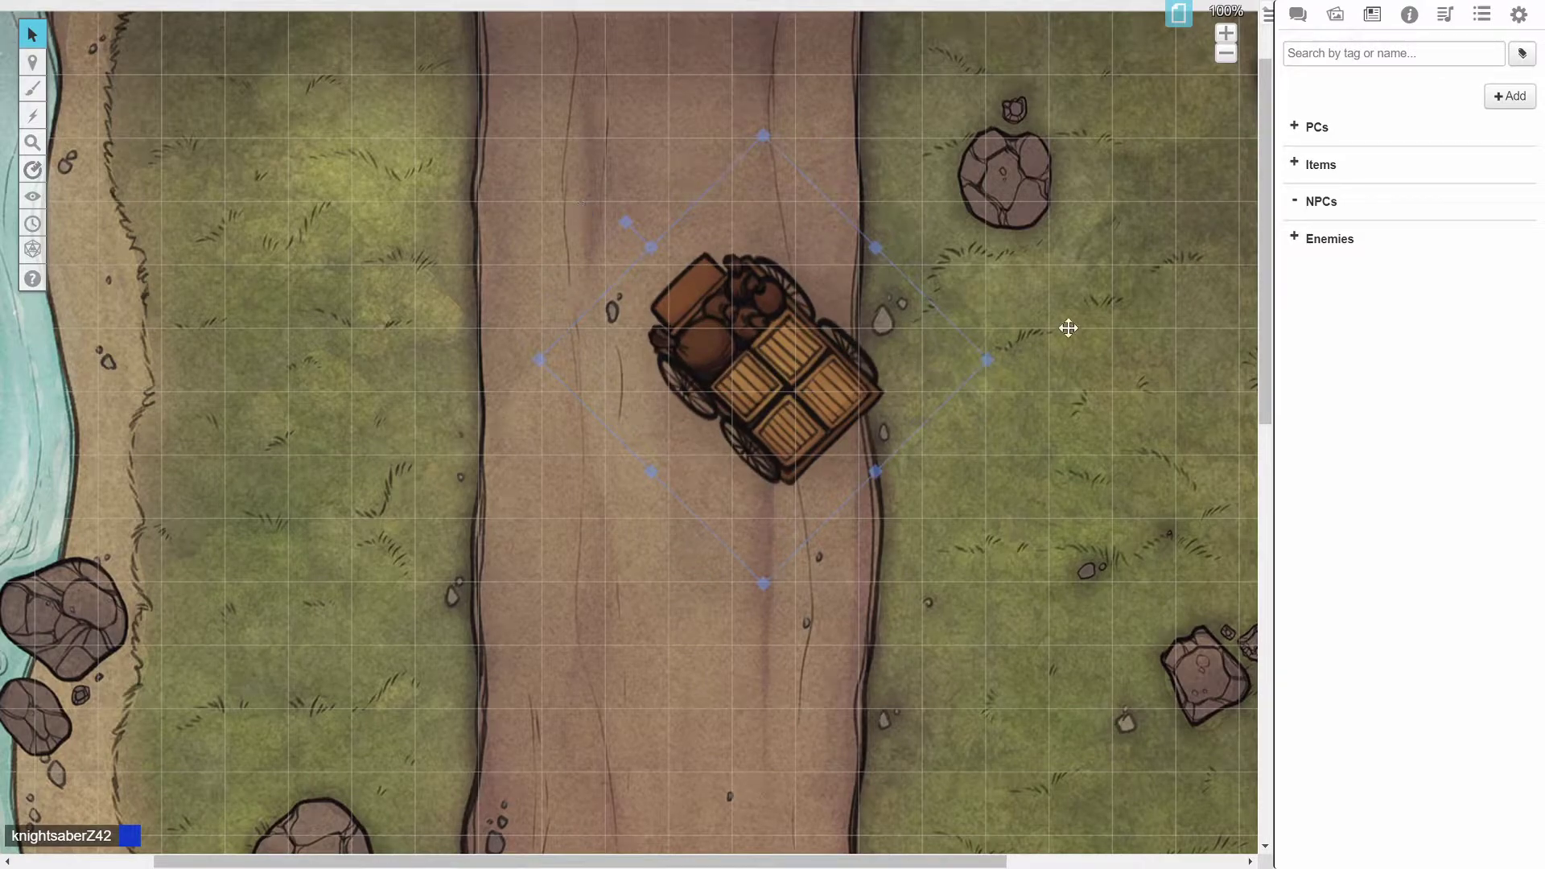
Shift the road map image on the Map & Background layer about four squares left, pushing the river off the page.
scroll(617, 435, down, 7)
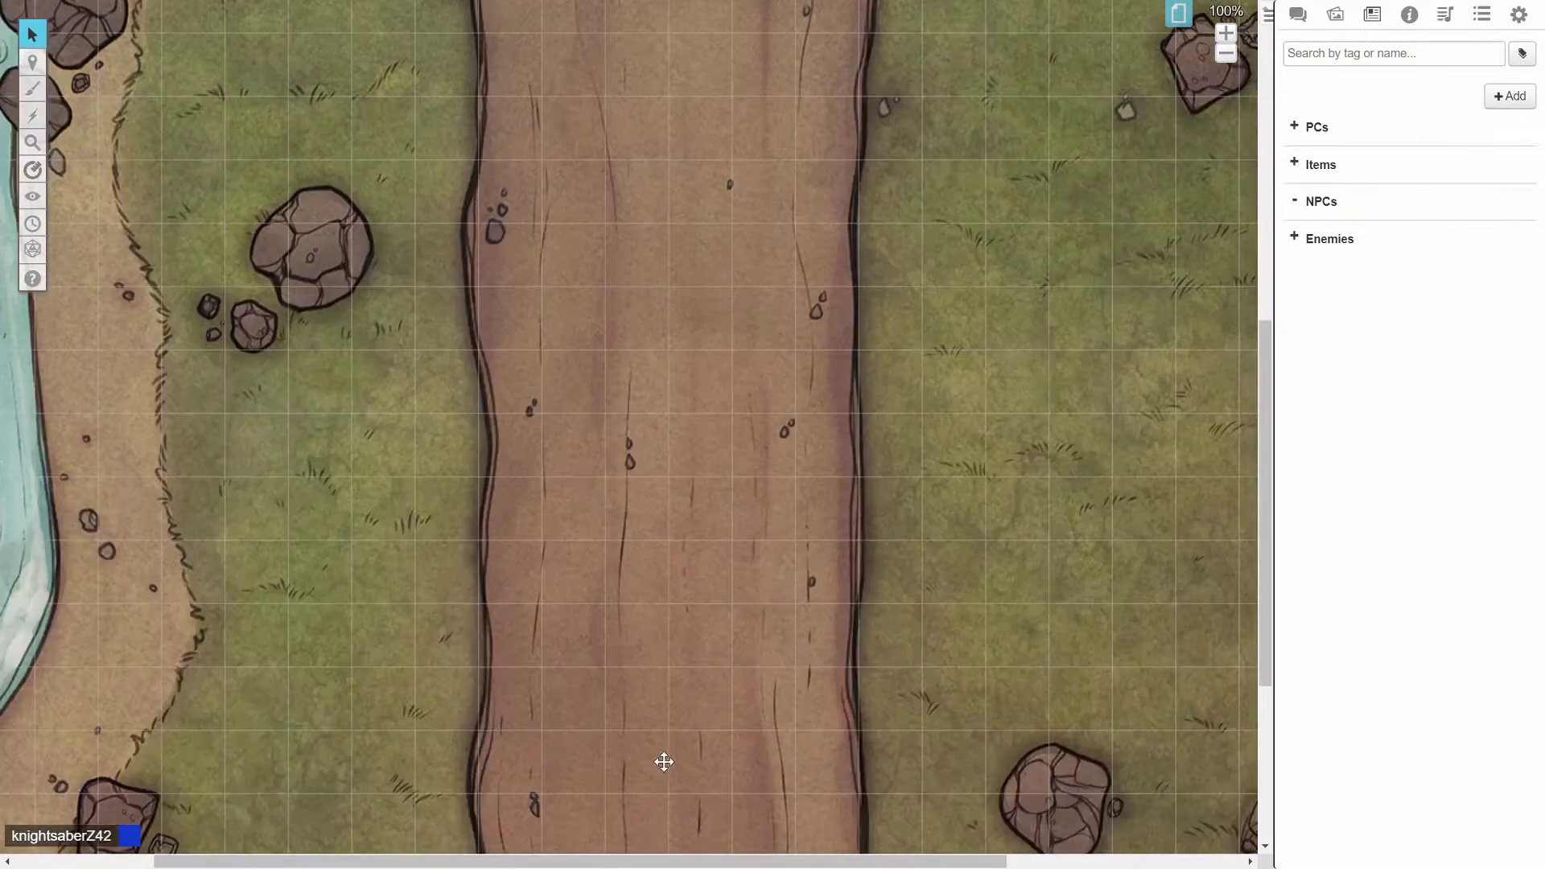
drag(705, 862, 631, 755)
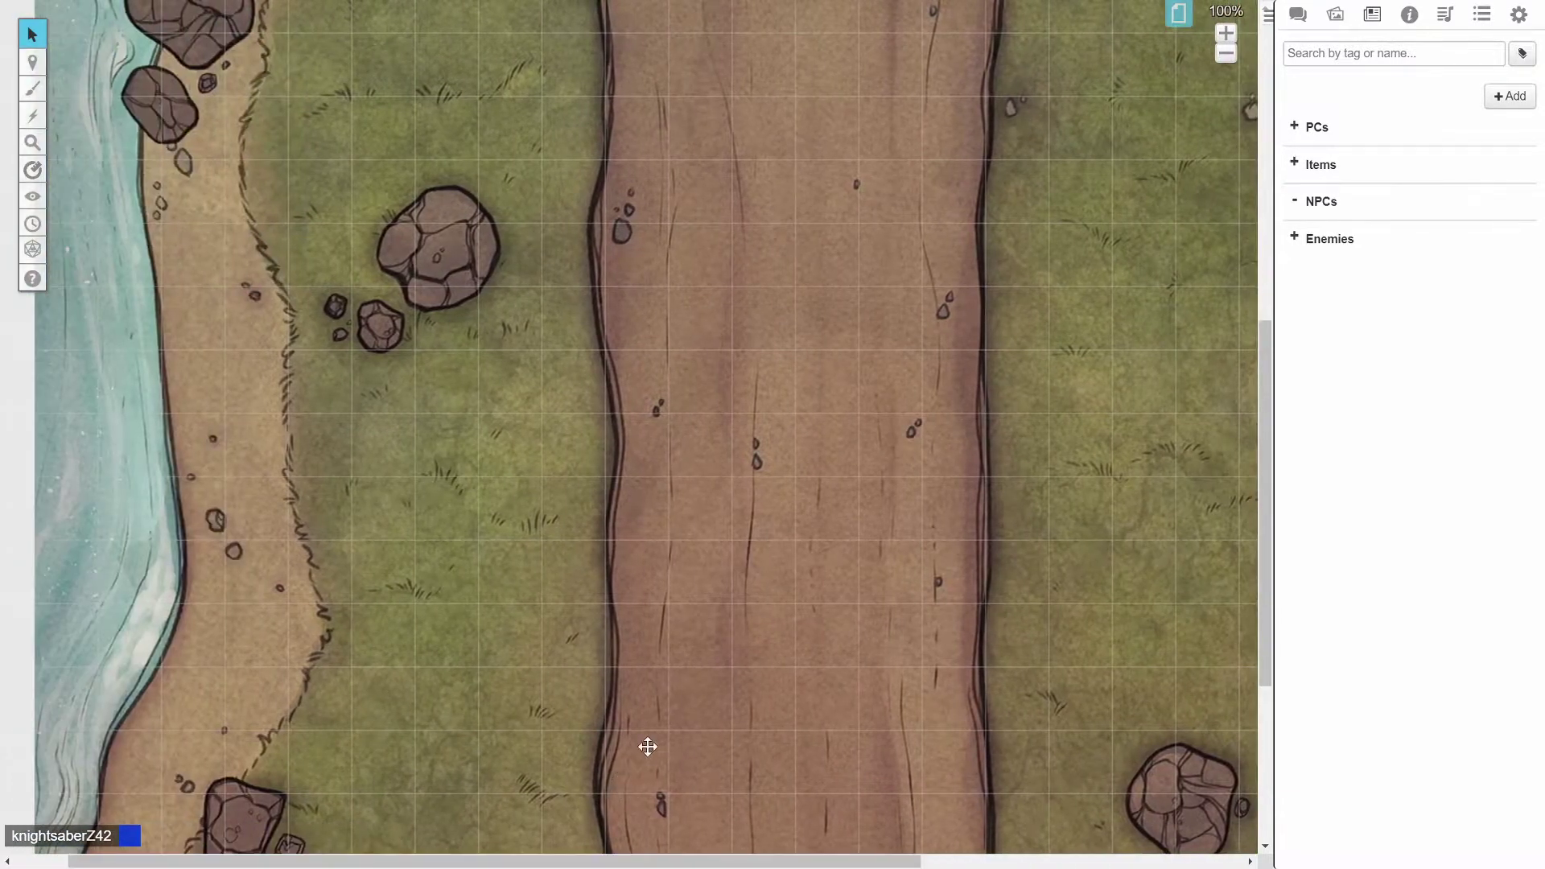
scroll(767, 643, down, 3)
scroll(767, 643, up, 3)
drag(742, 865, 712, 817)
drag(709, 816, 706, 816)
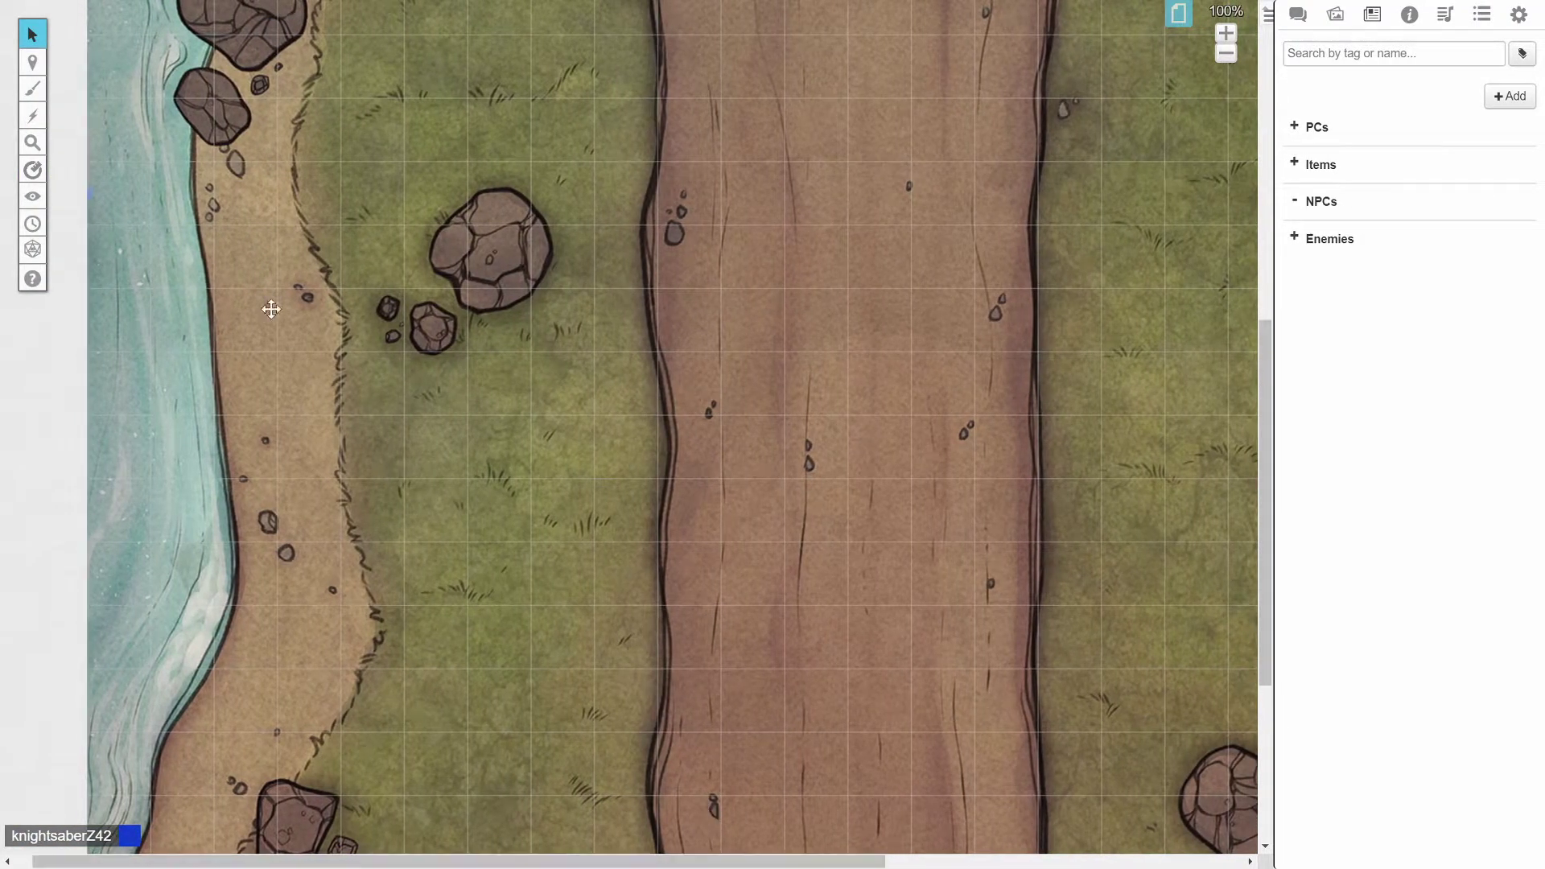
mouse_move(32, 62)
click(104, 82)
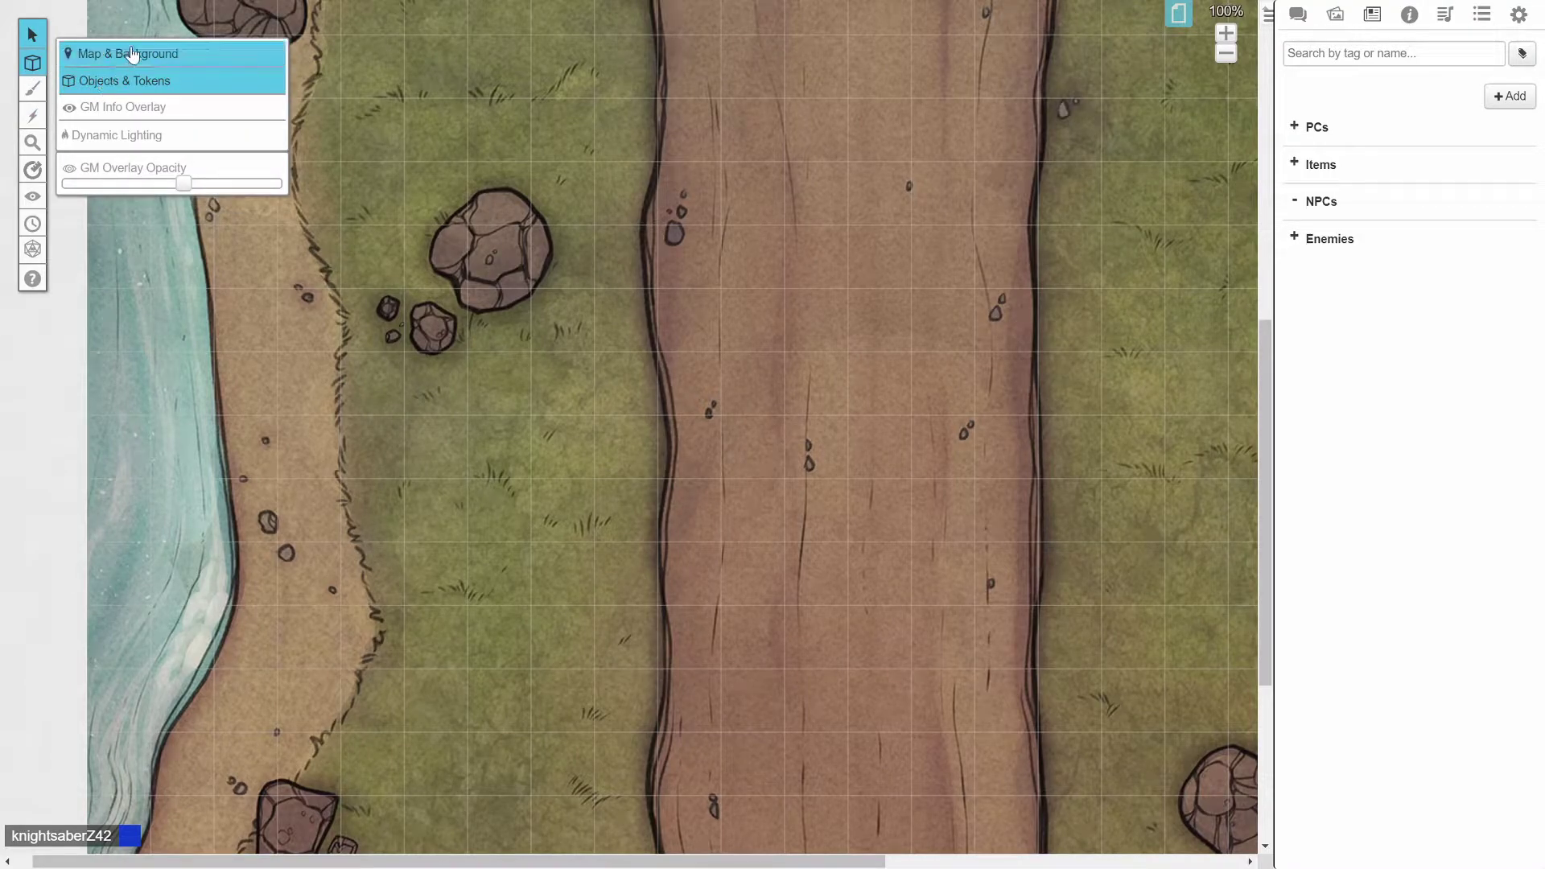
click(129, 54)
drag(955, 340, 675, 333)
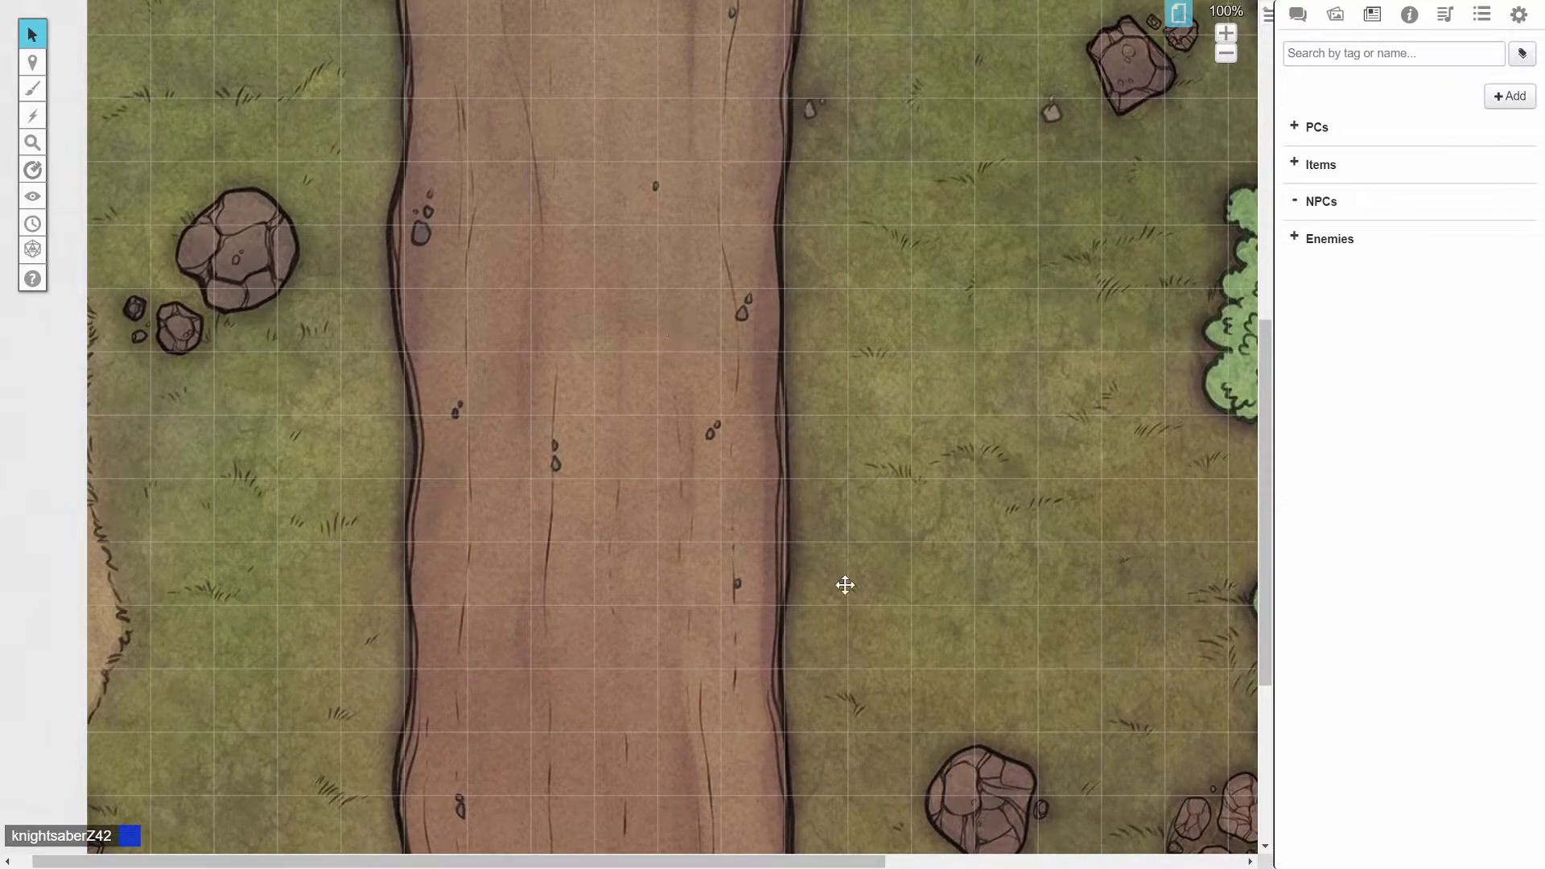
Reduce the page width in the Random Battle - Road (Day) page settings to trim the blank strip beside the map.
drag(692, 861, 890, 821)
click(1179, 16)
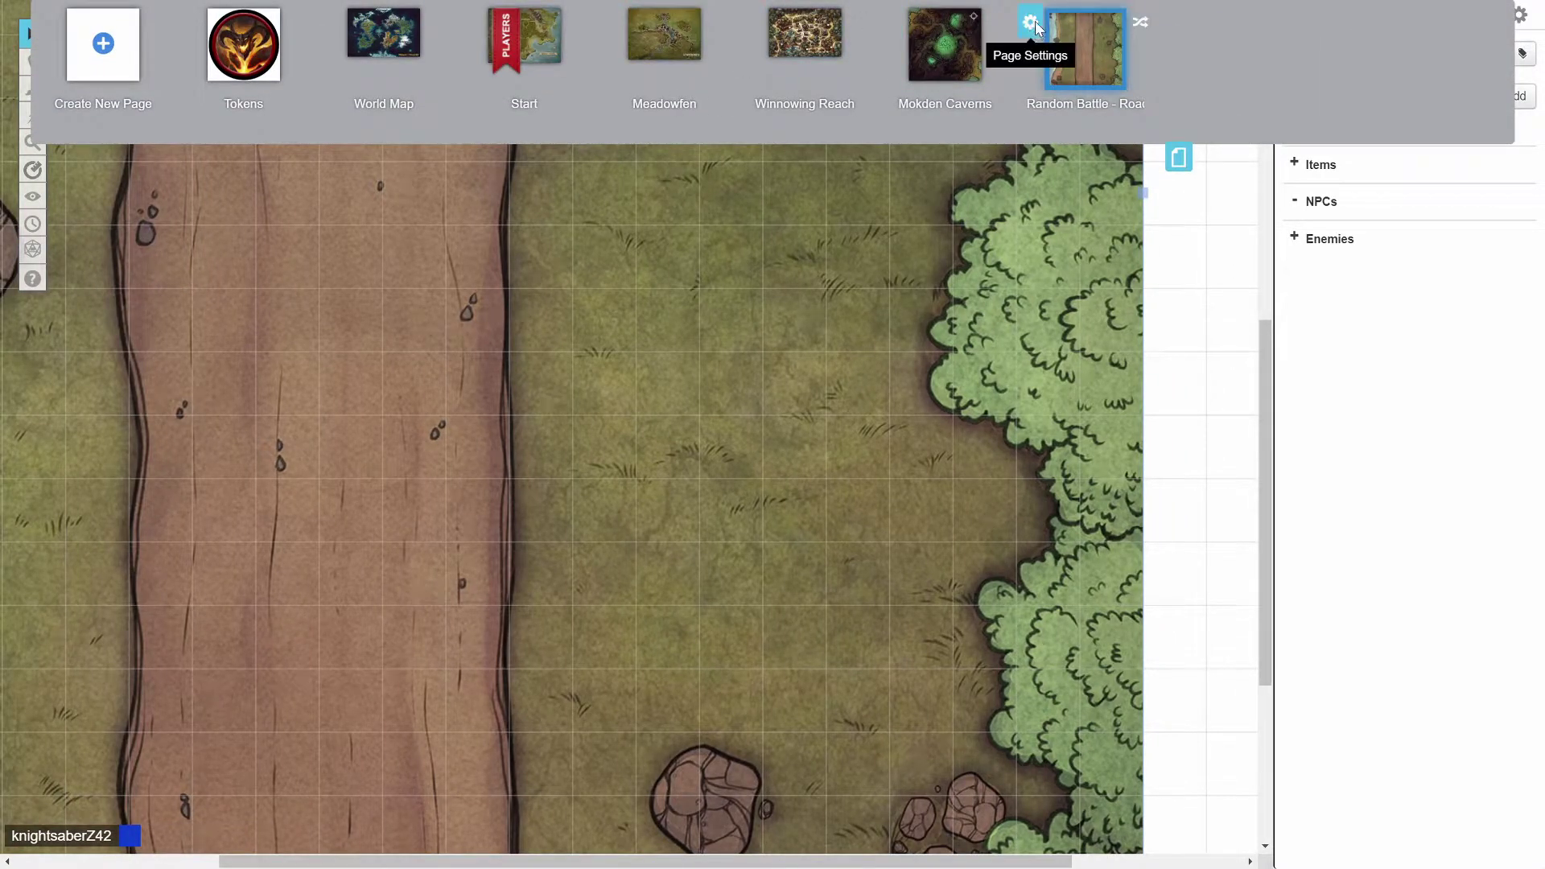
click(1031, 23)
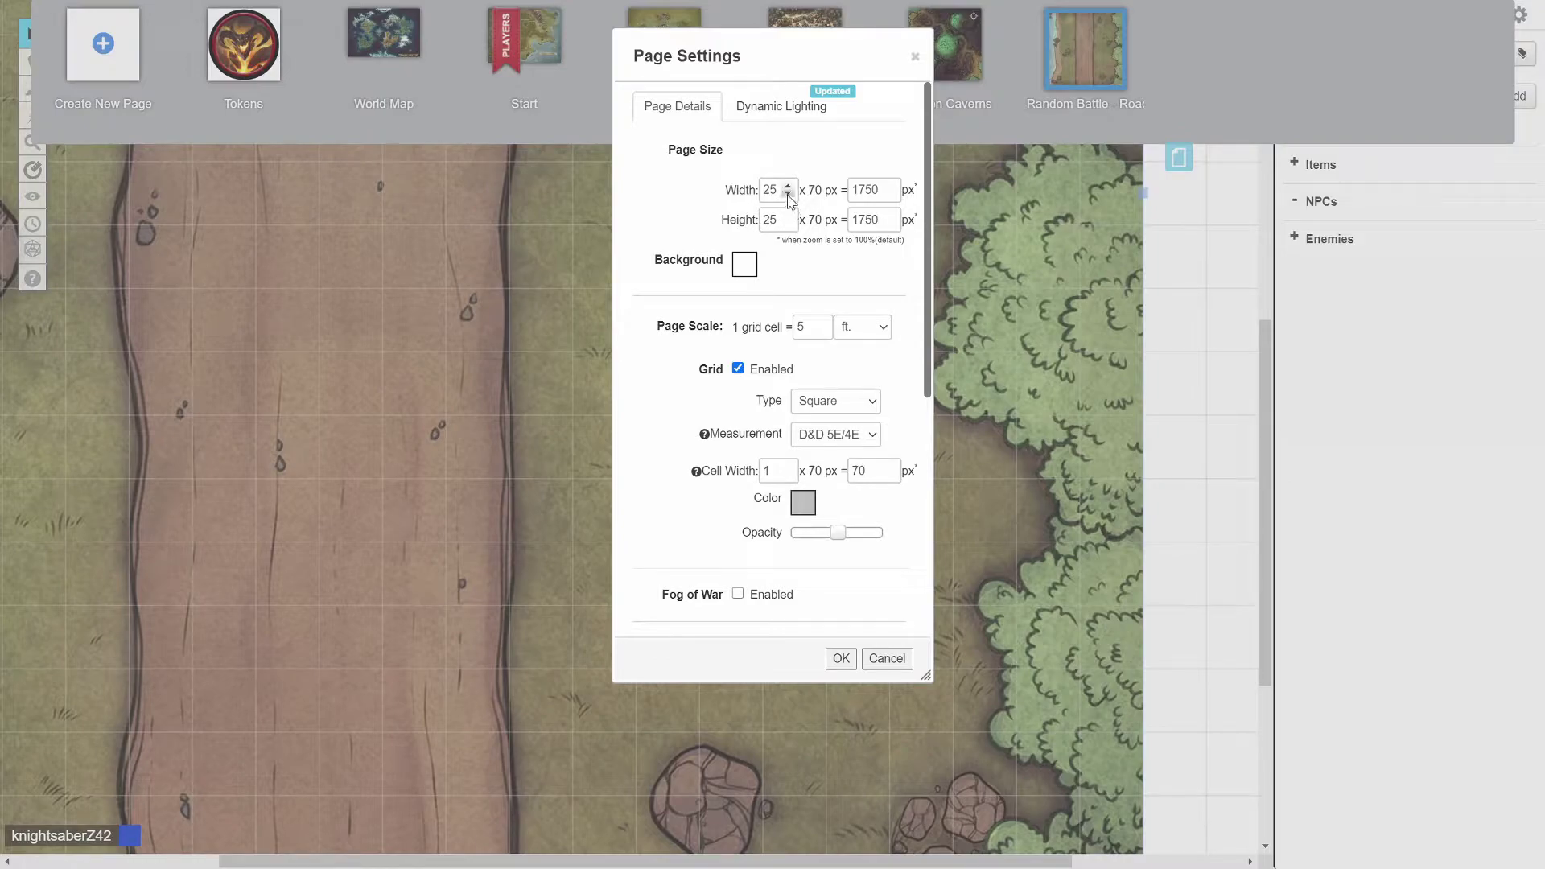
click(839, 658)
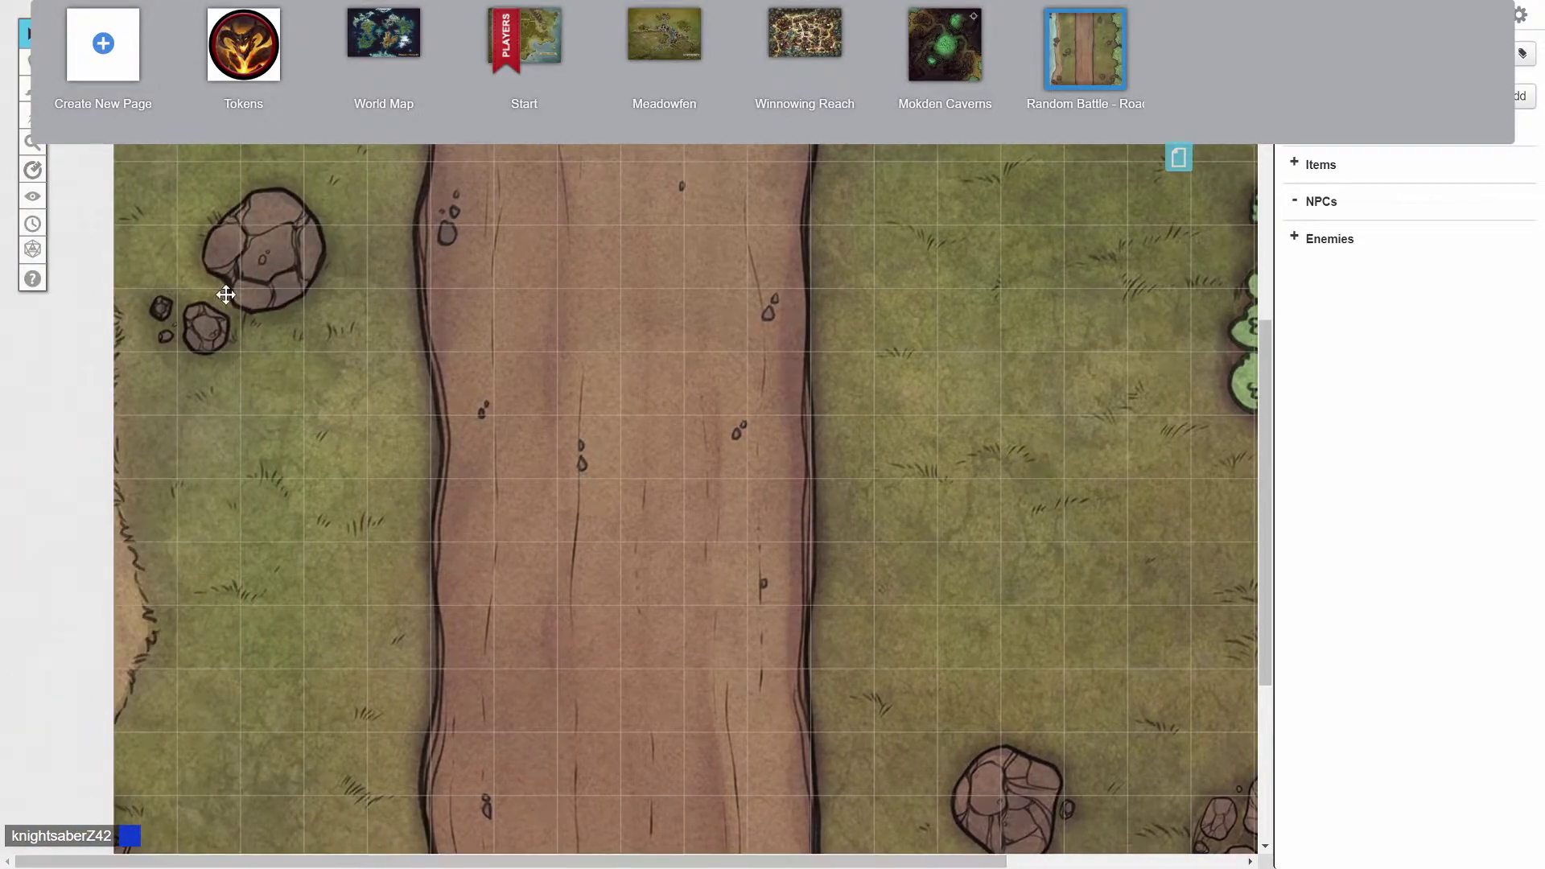
scroll(262, 689, down, 2)
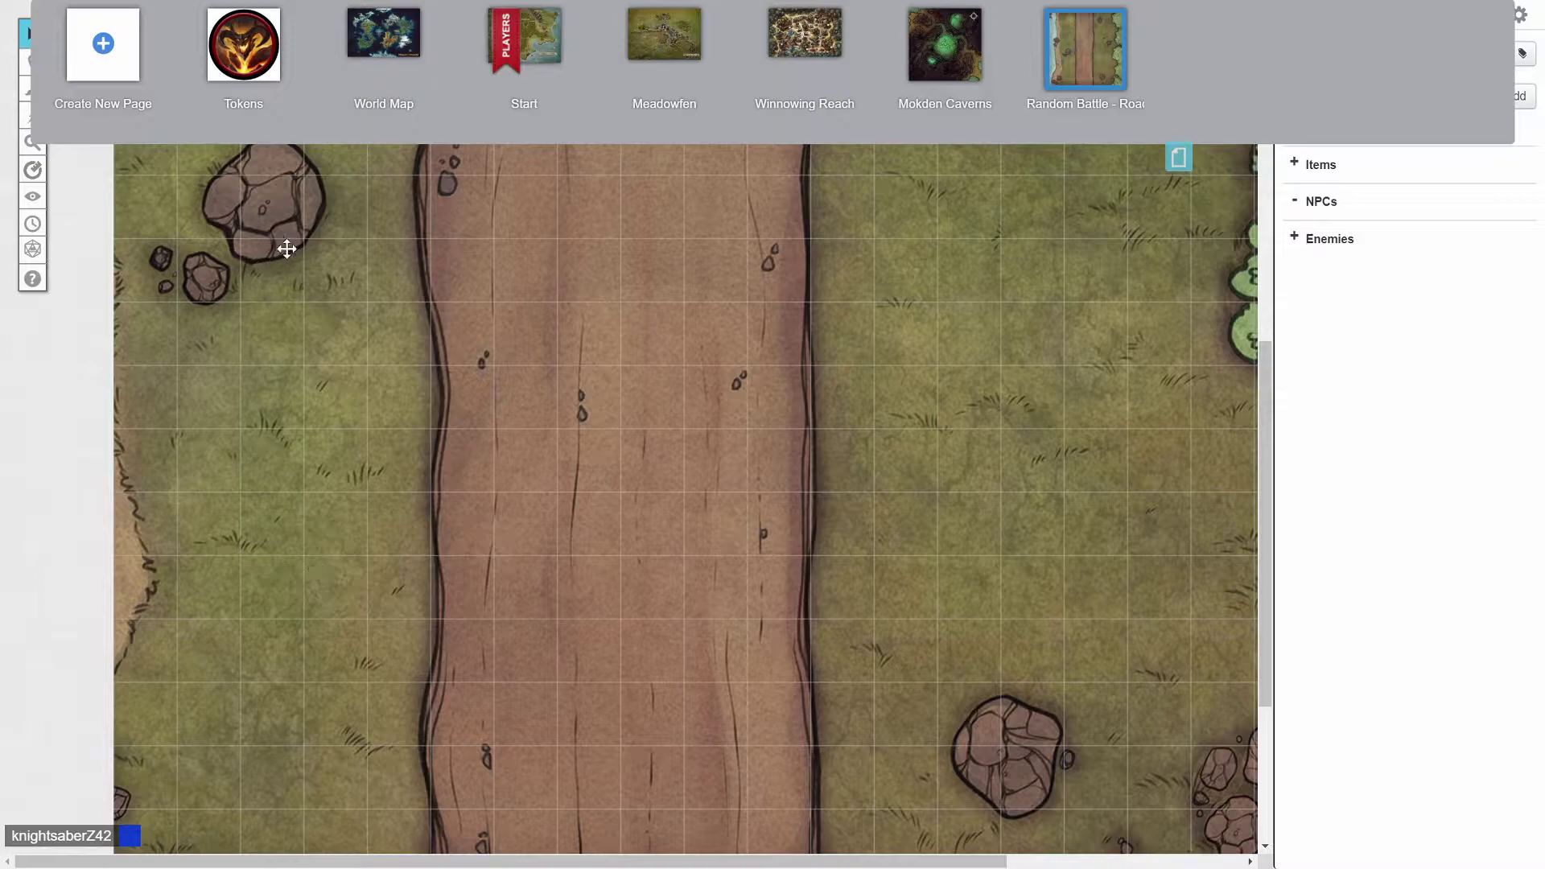
scroll(755, 597, up, 5)
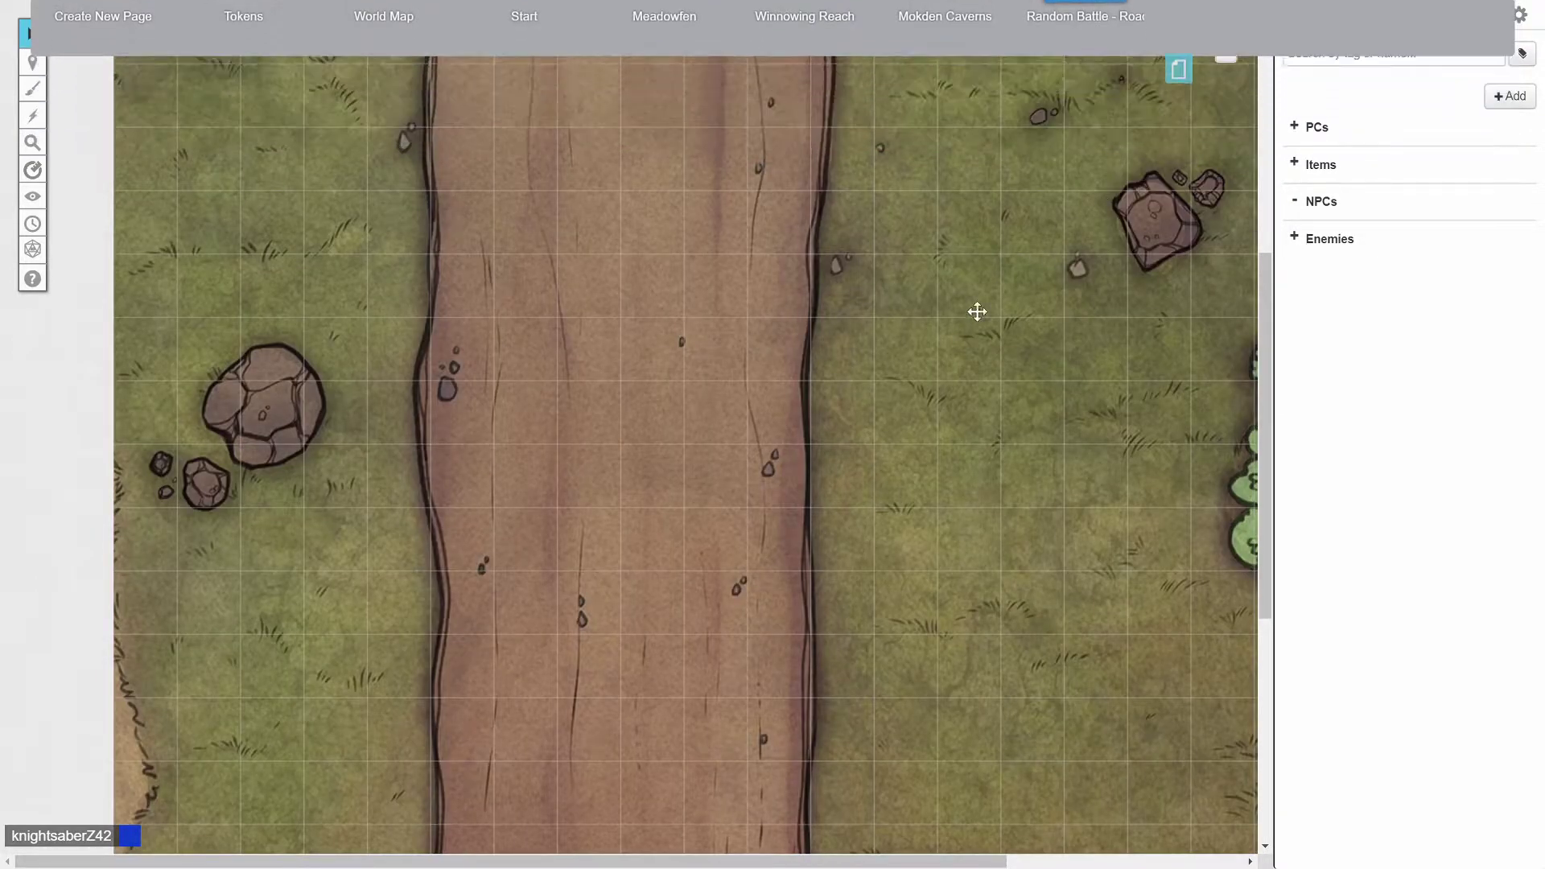
drag(503, 861, 484, 837)
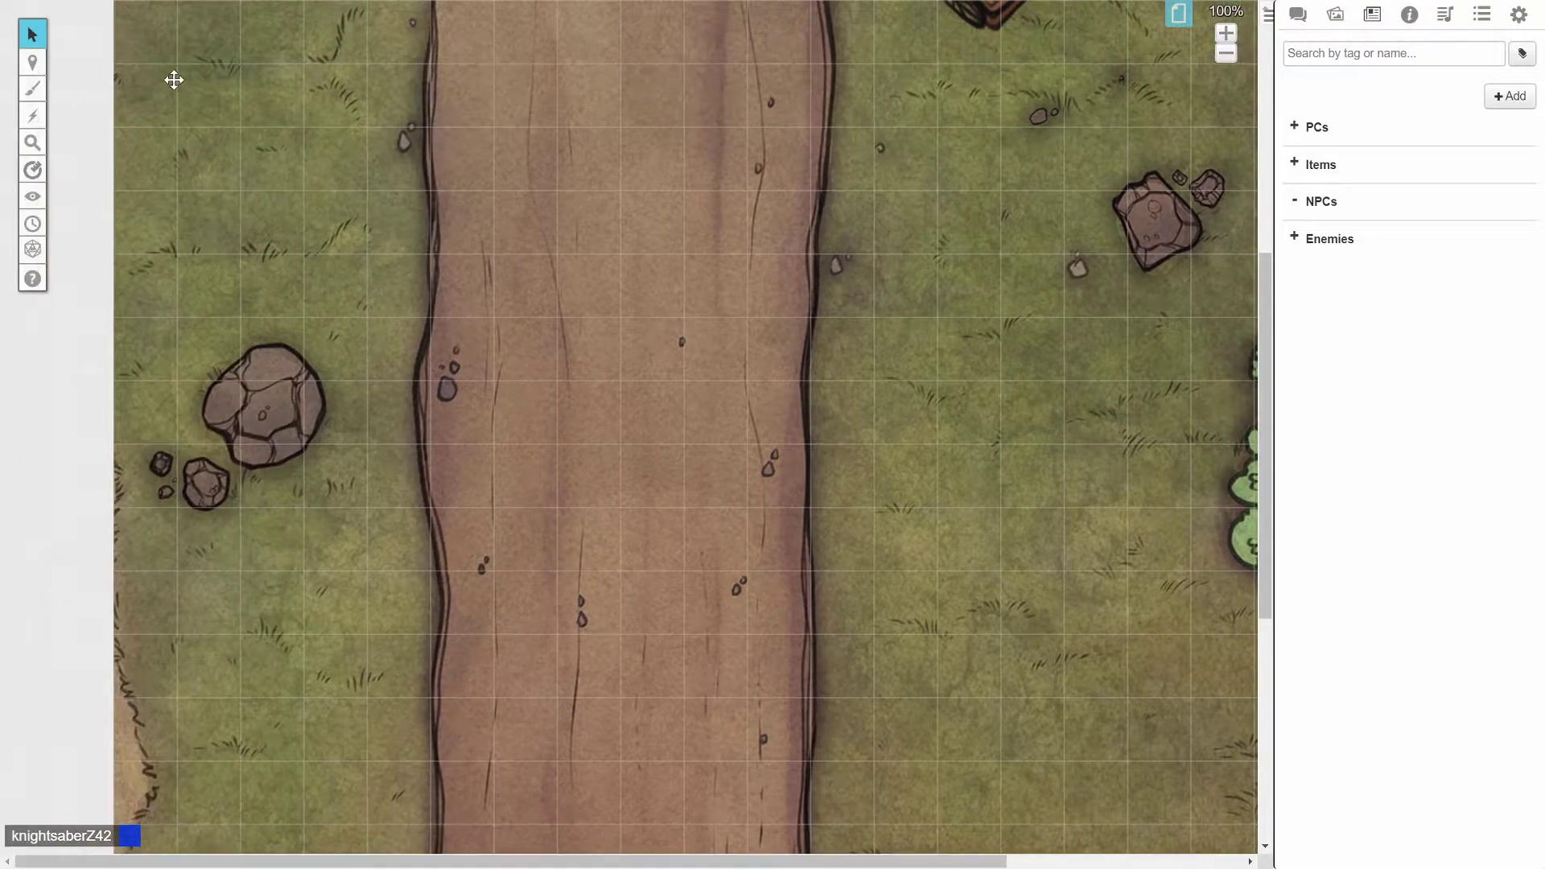
drag(813, 860, 1017, 841)
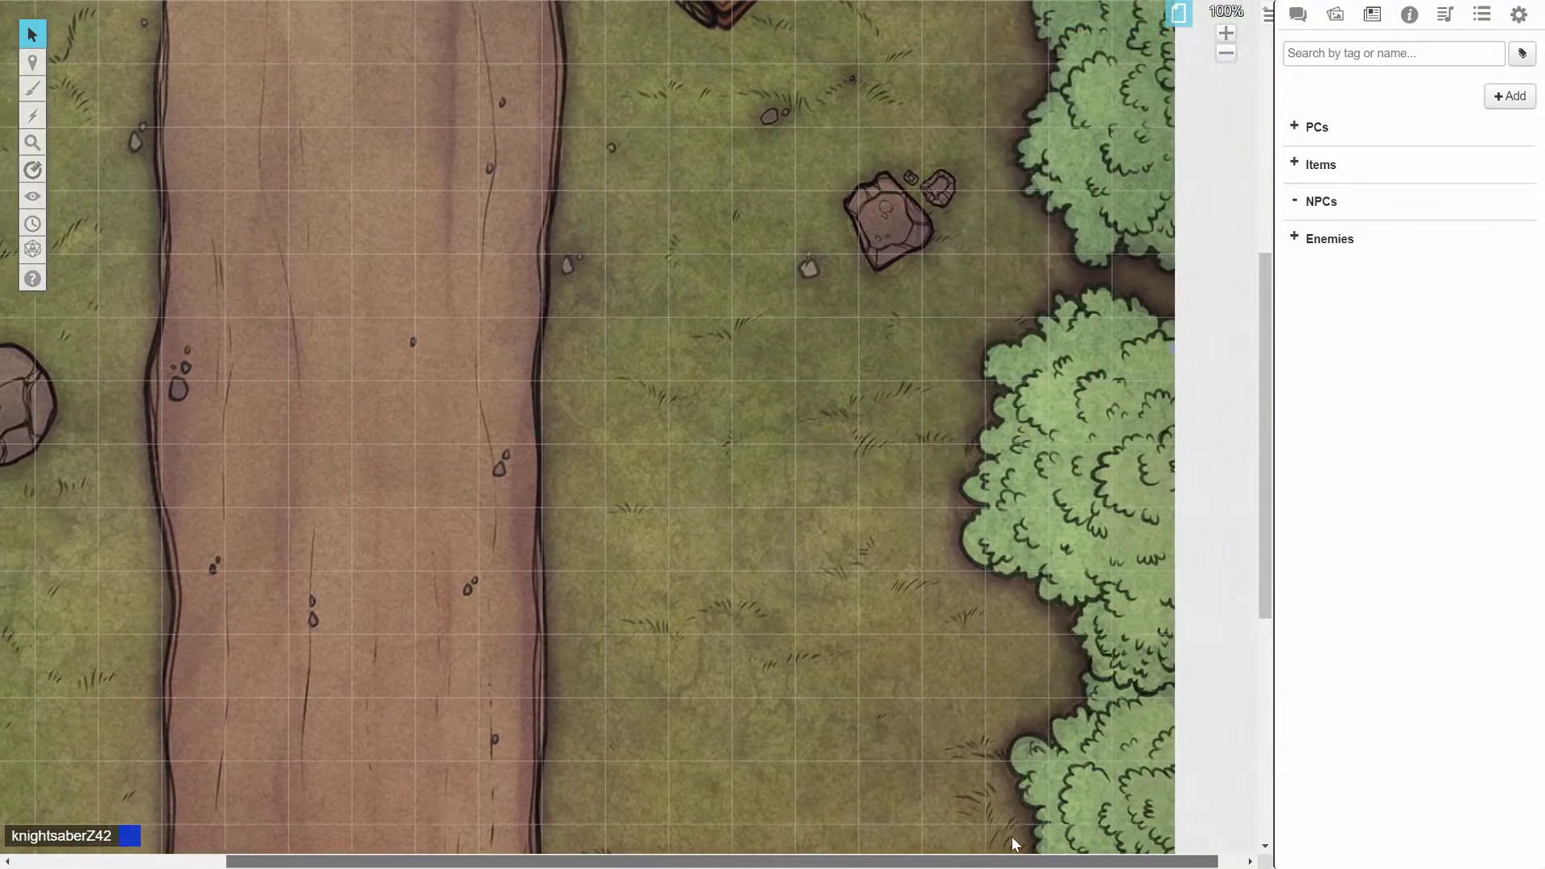
Search the art library's tokens for "tree".
scroll(987, 524, up, 2)
scroll(988, 524, up, 4)
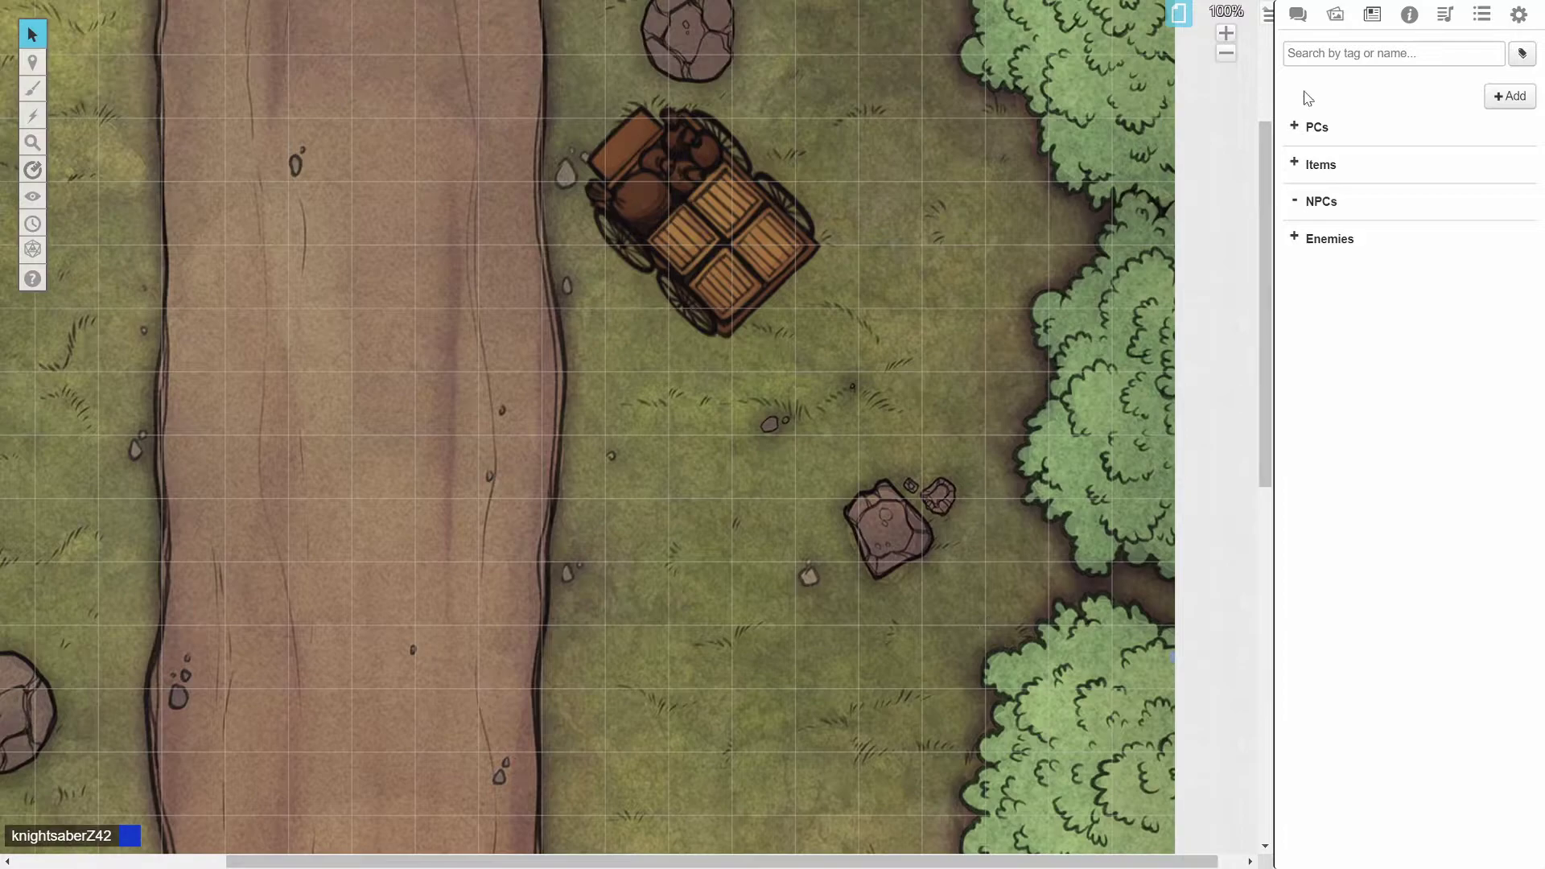
click(1340, 21)
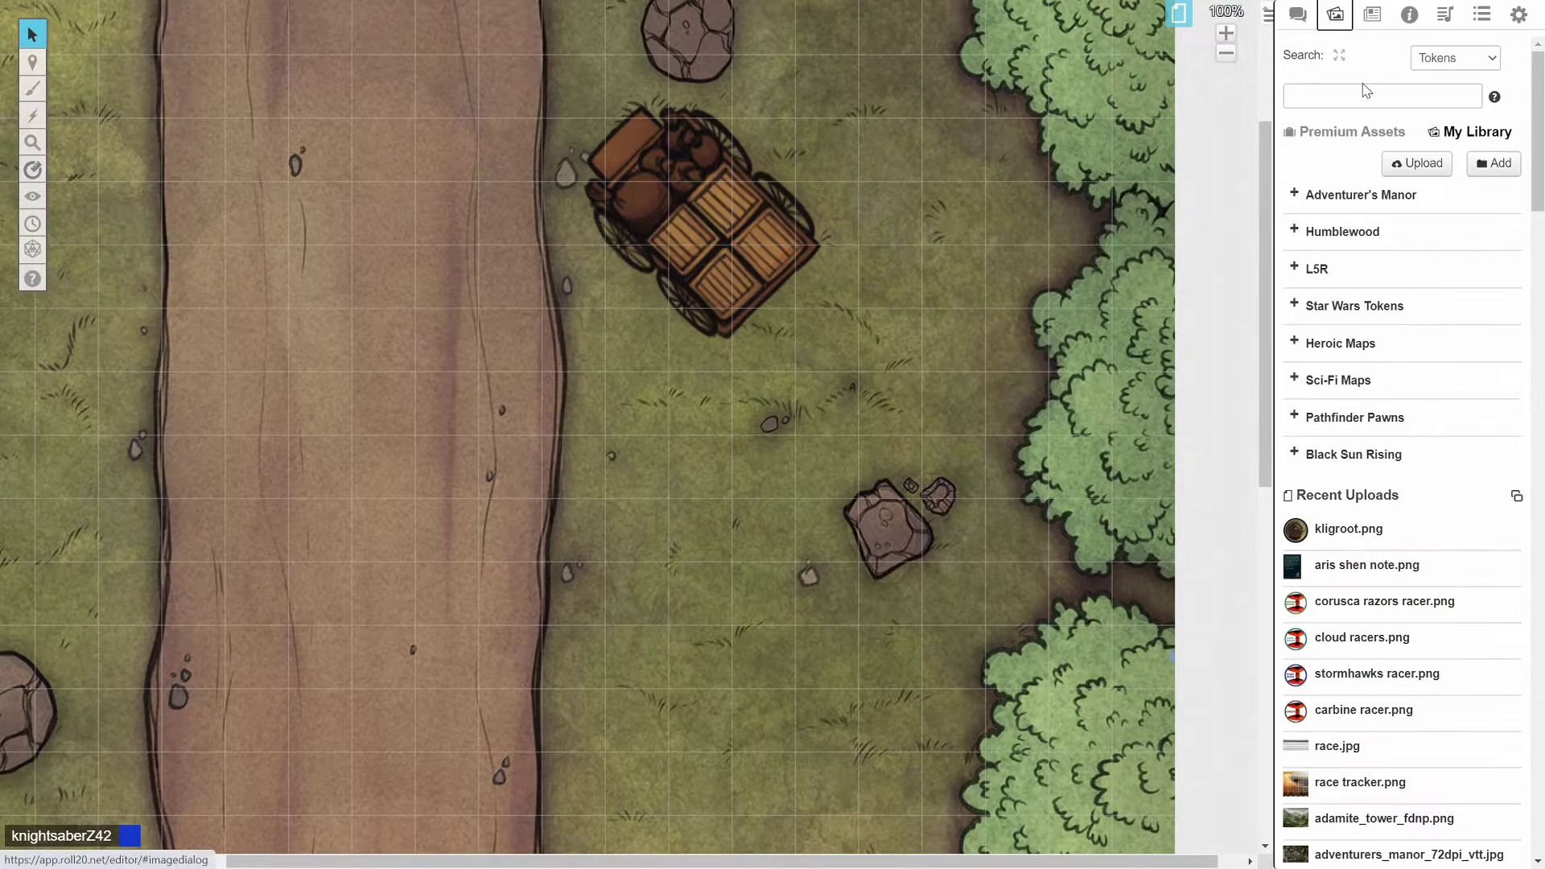
click(1353, 131)
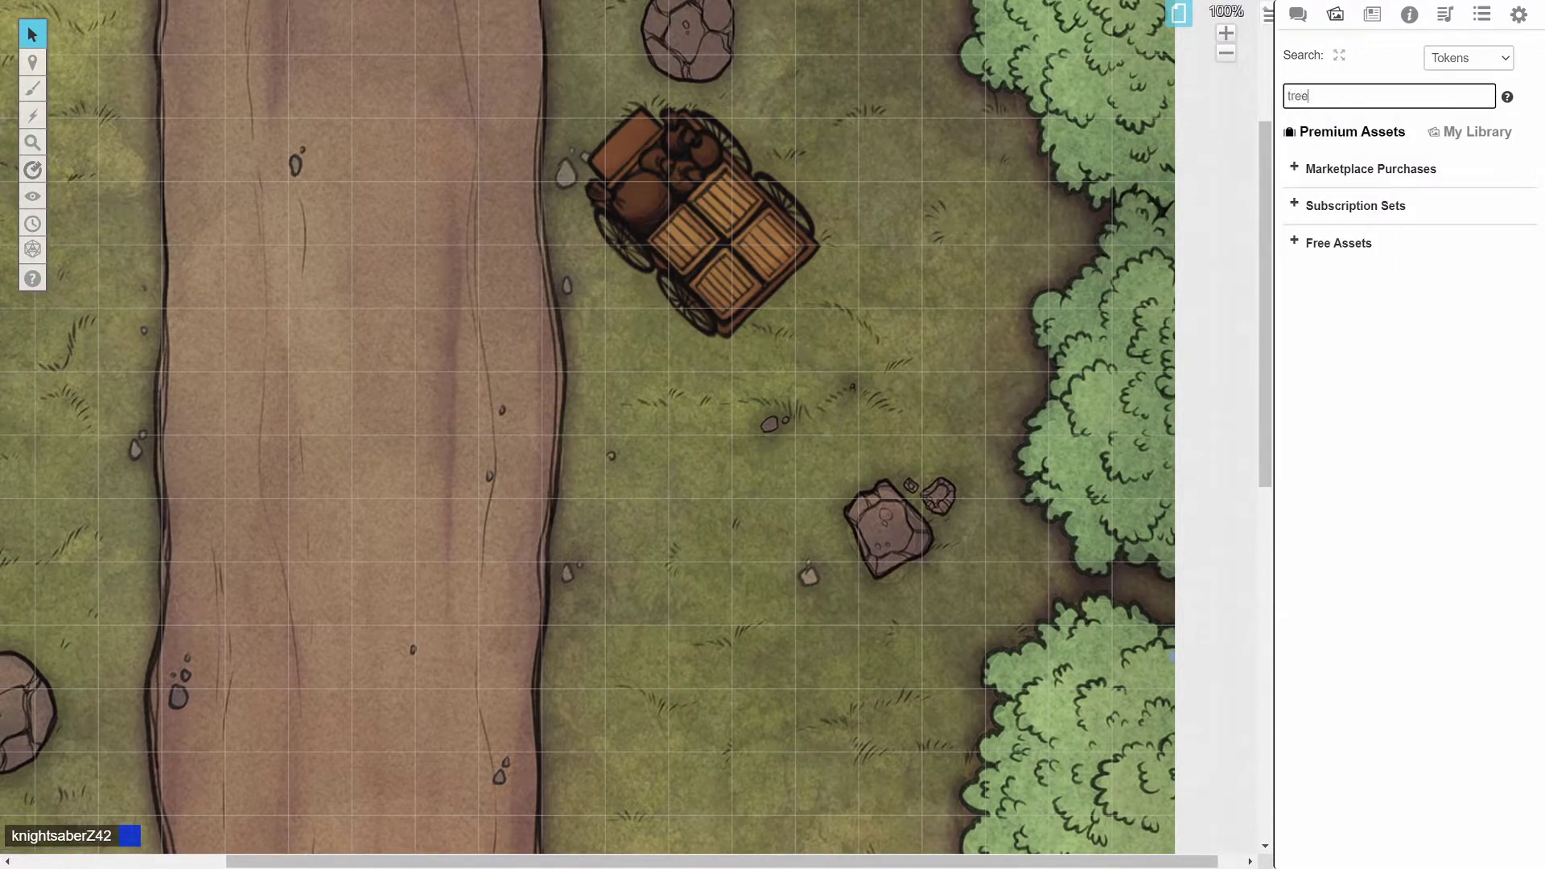
key(Return)
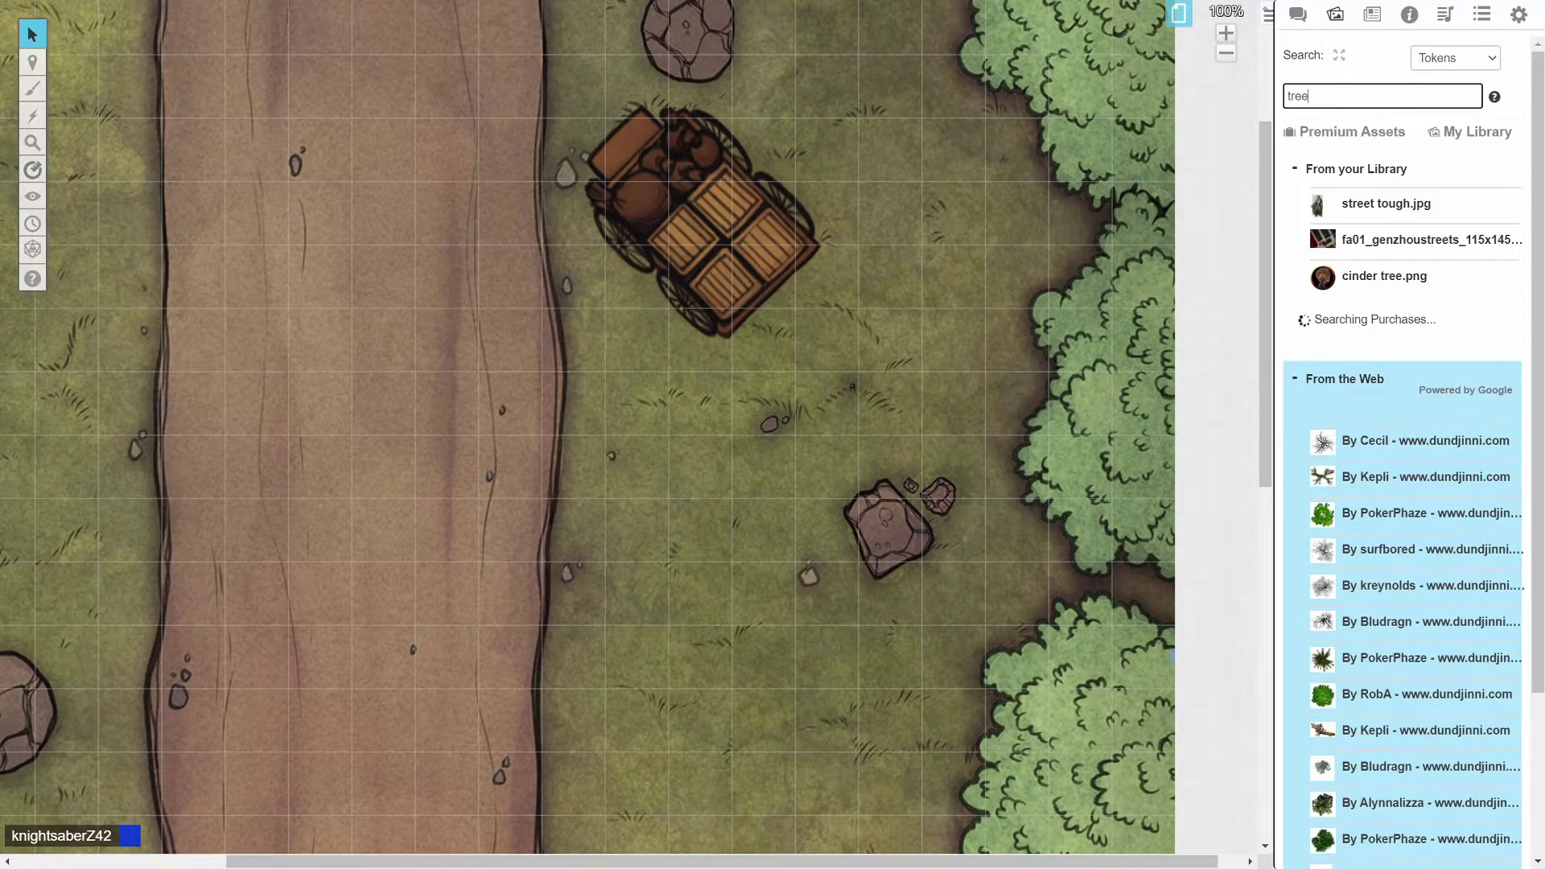
Collapse the From your Library and Subscription Sets results and examine the Premium Assets tree results.
click(1307, 168)
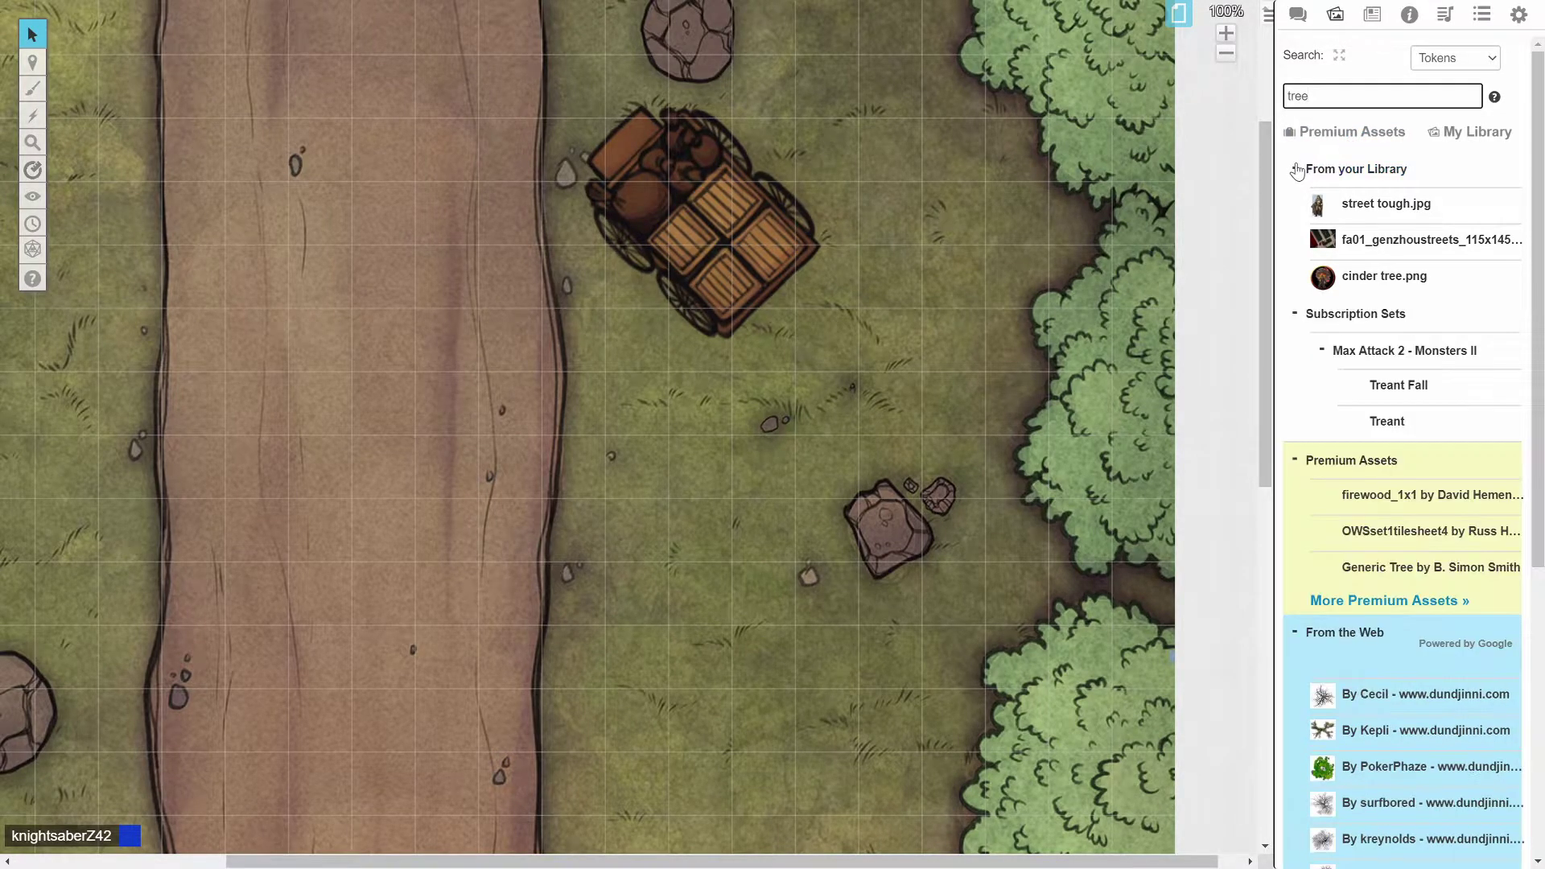
mouse_move(1287, 310)
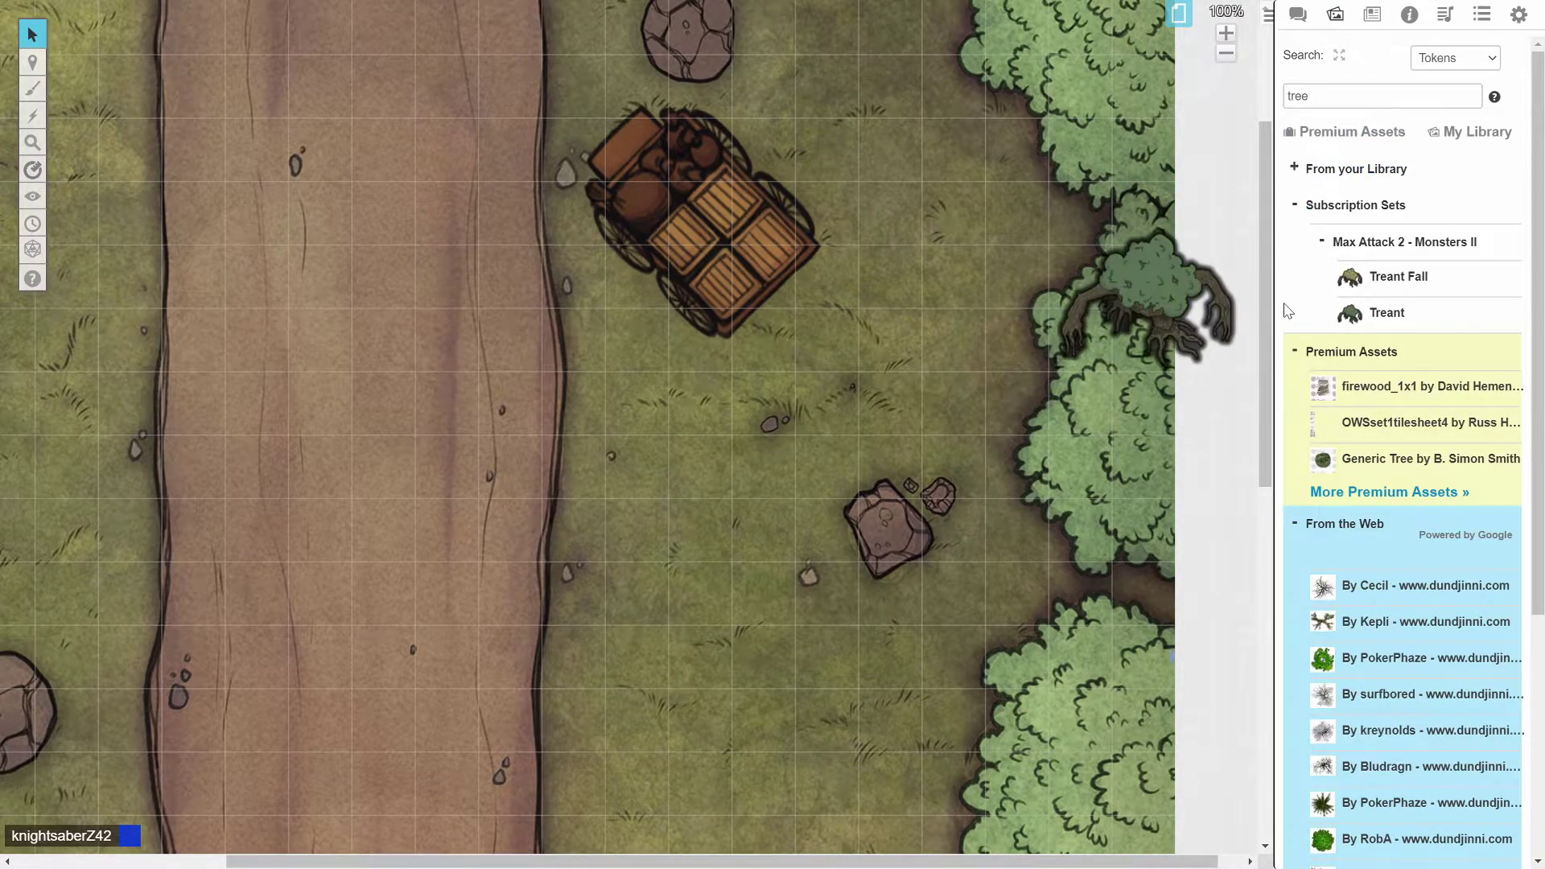
click(1320, 243)
click(1294, 205)
mouse_move(1346, 315)
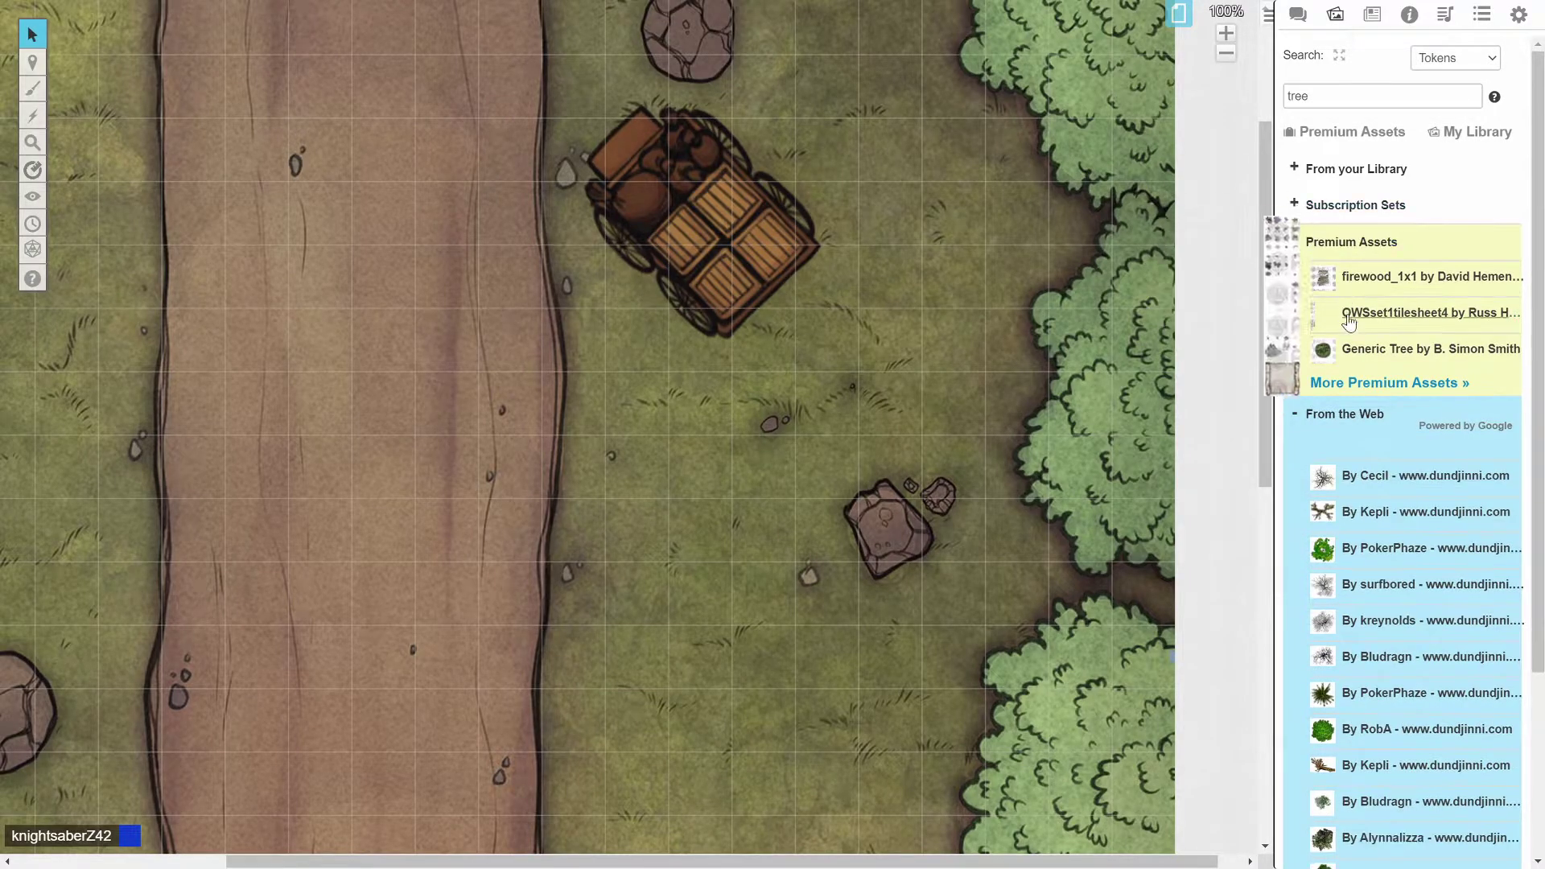
Add the RobA tree from the web results to the east edge of the road and enlarge it to about four squares wide.
mouse_move(1358, 354)
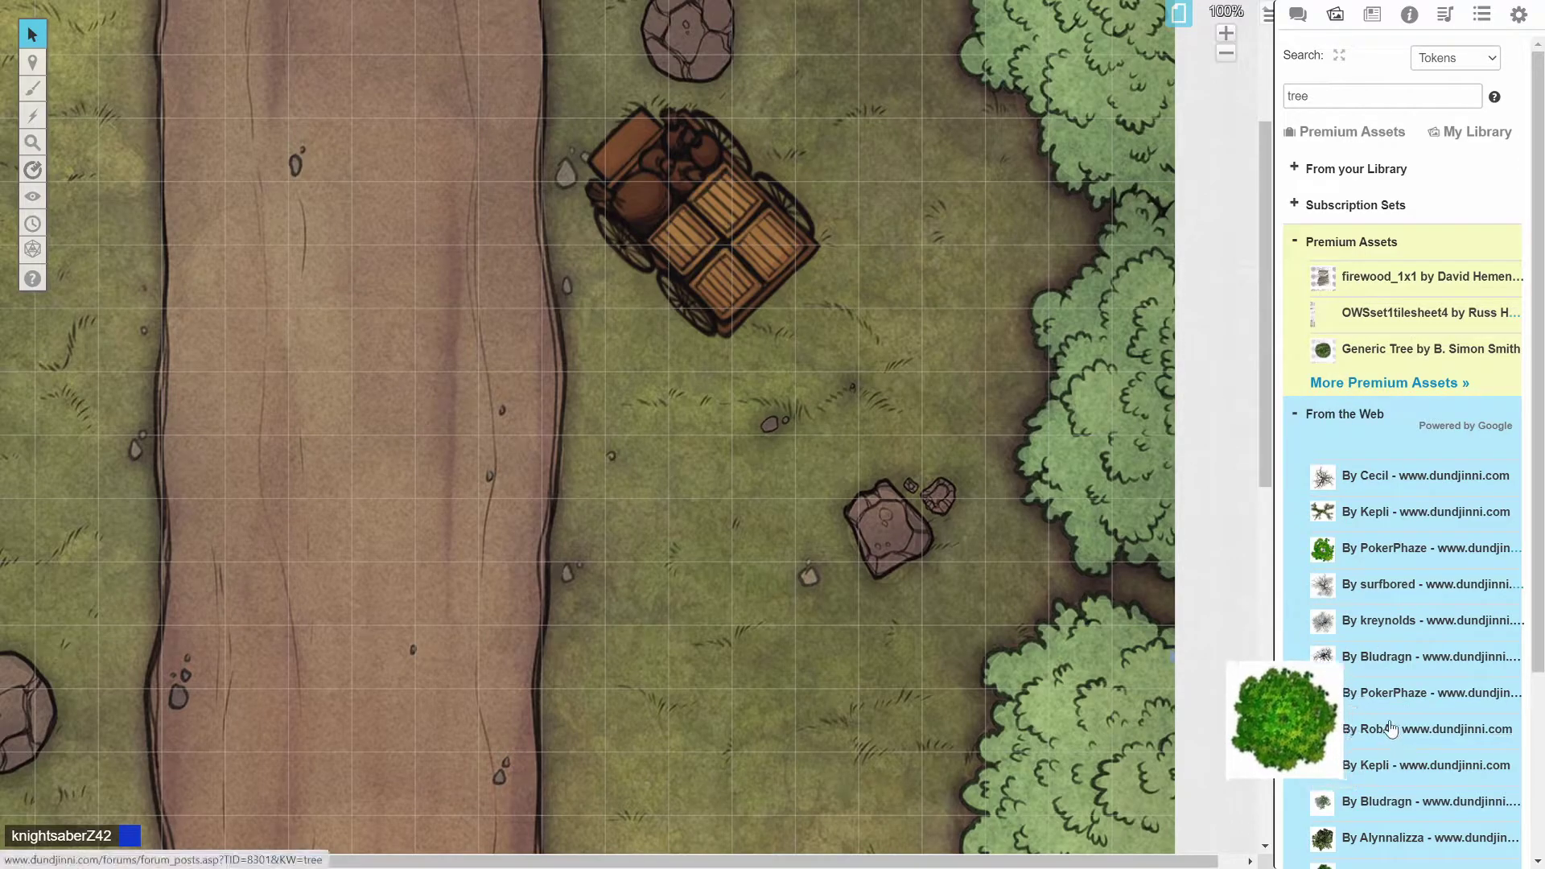
drag(1383, 729, 546, 391)
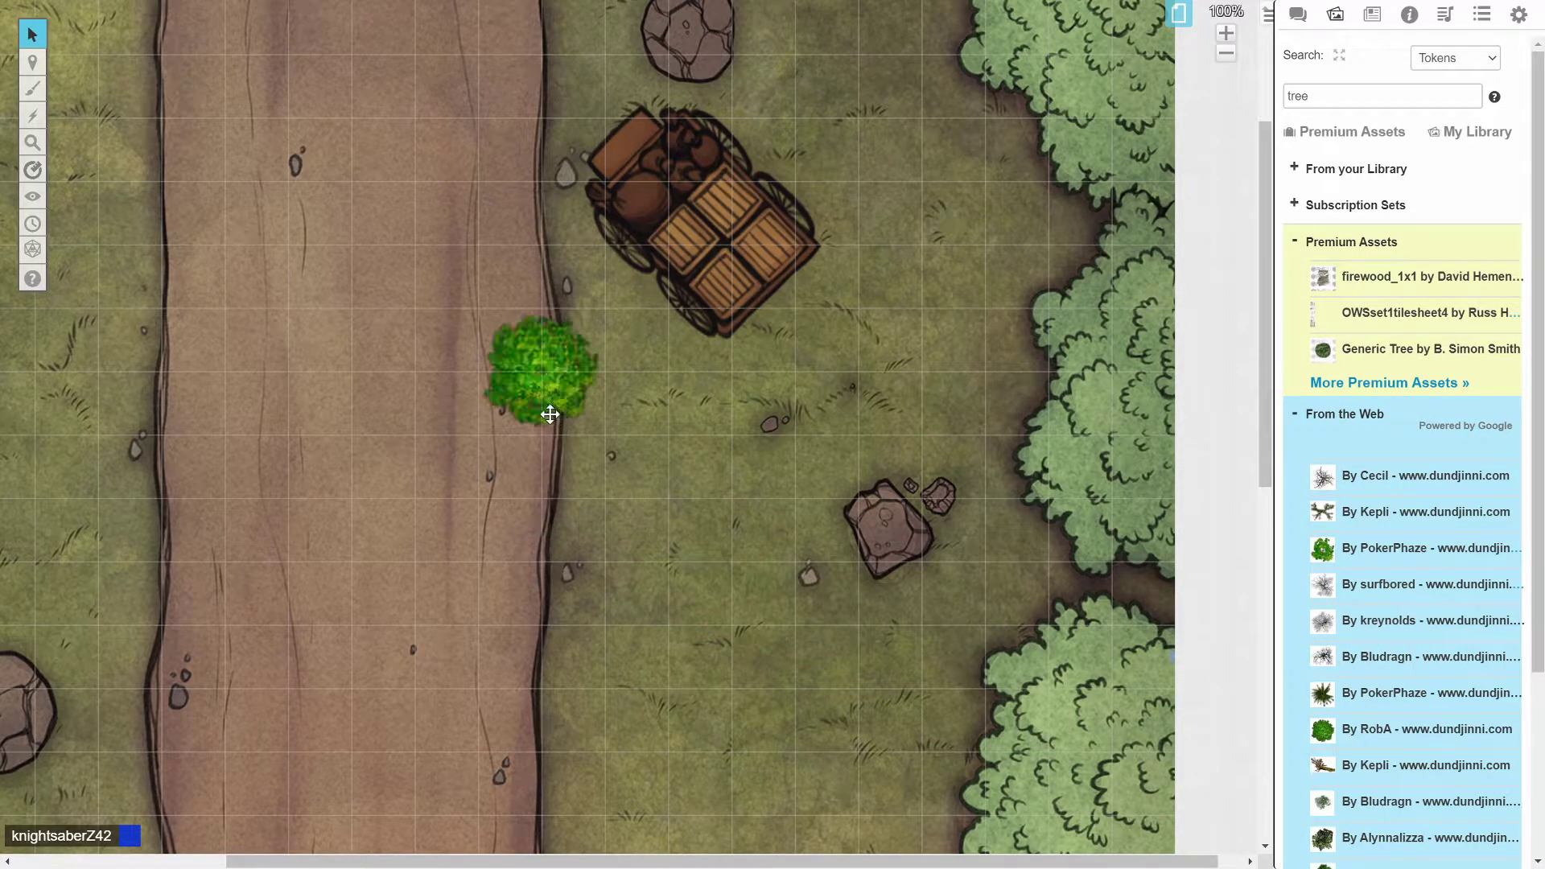
click(560, 404)
drag(605, 436, 731, 561)
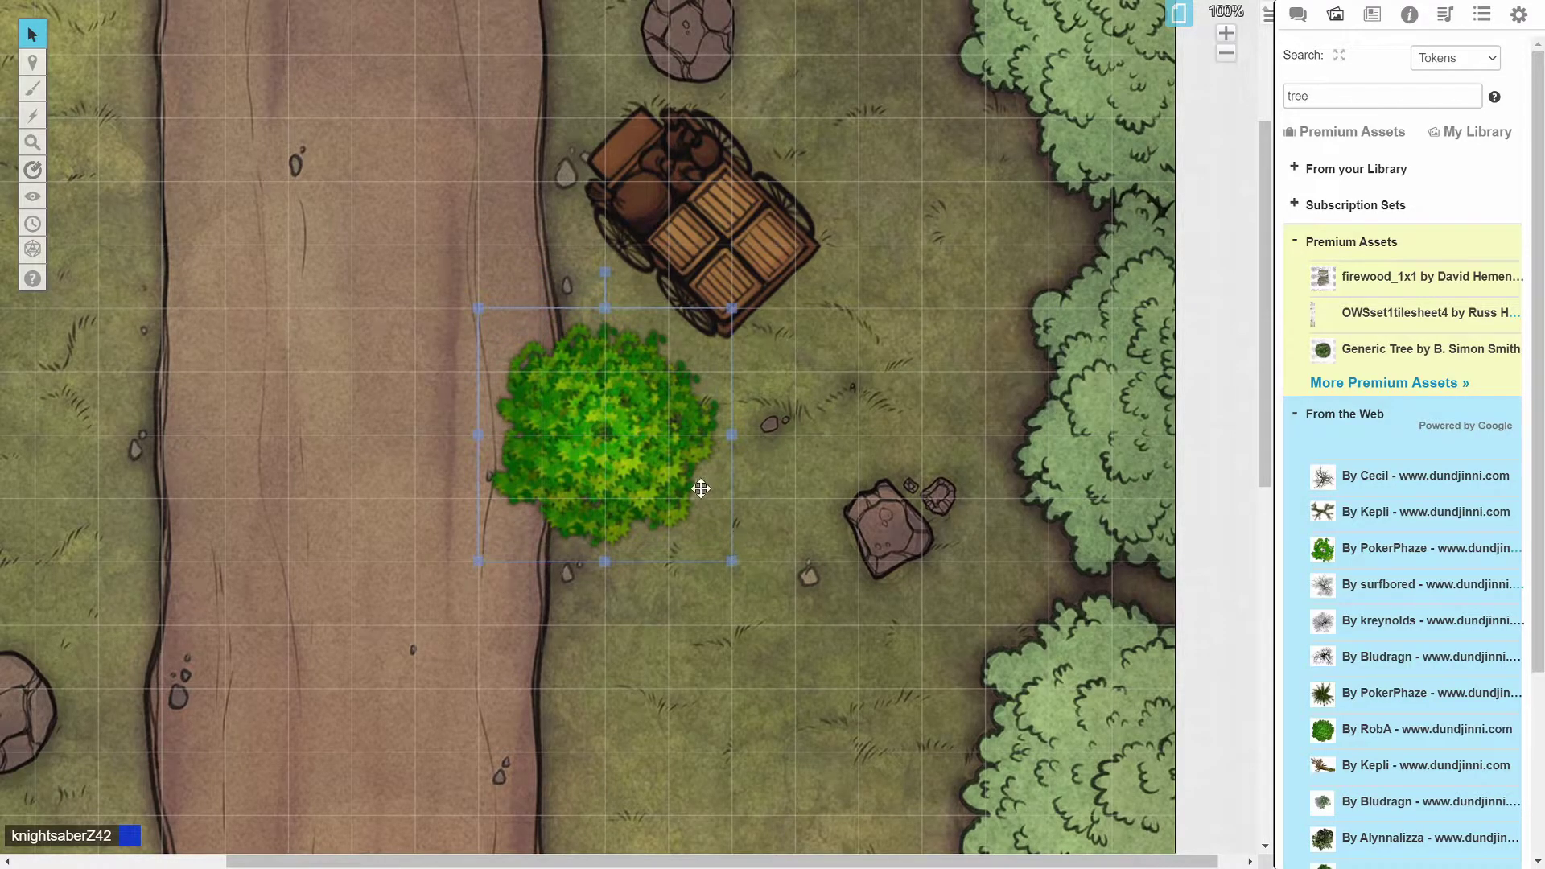
Try the darker Alynnalizza tree from the web results east of the placed tree, then delete it.
scroll(1446, 523, down, 1)
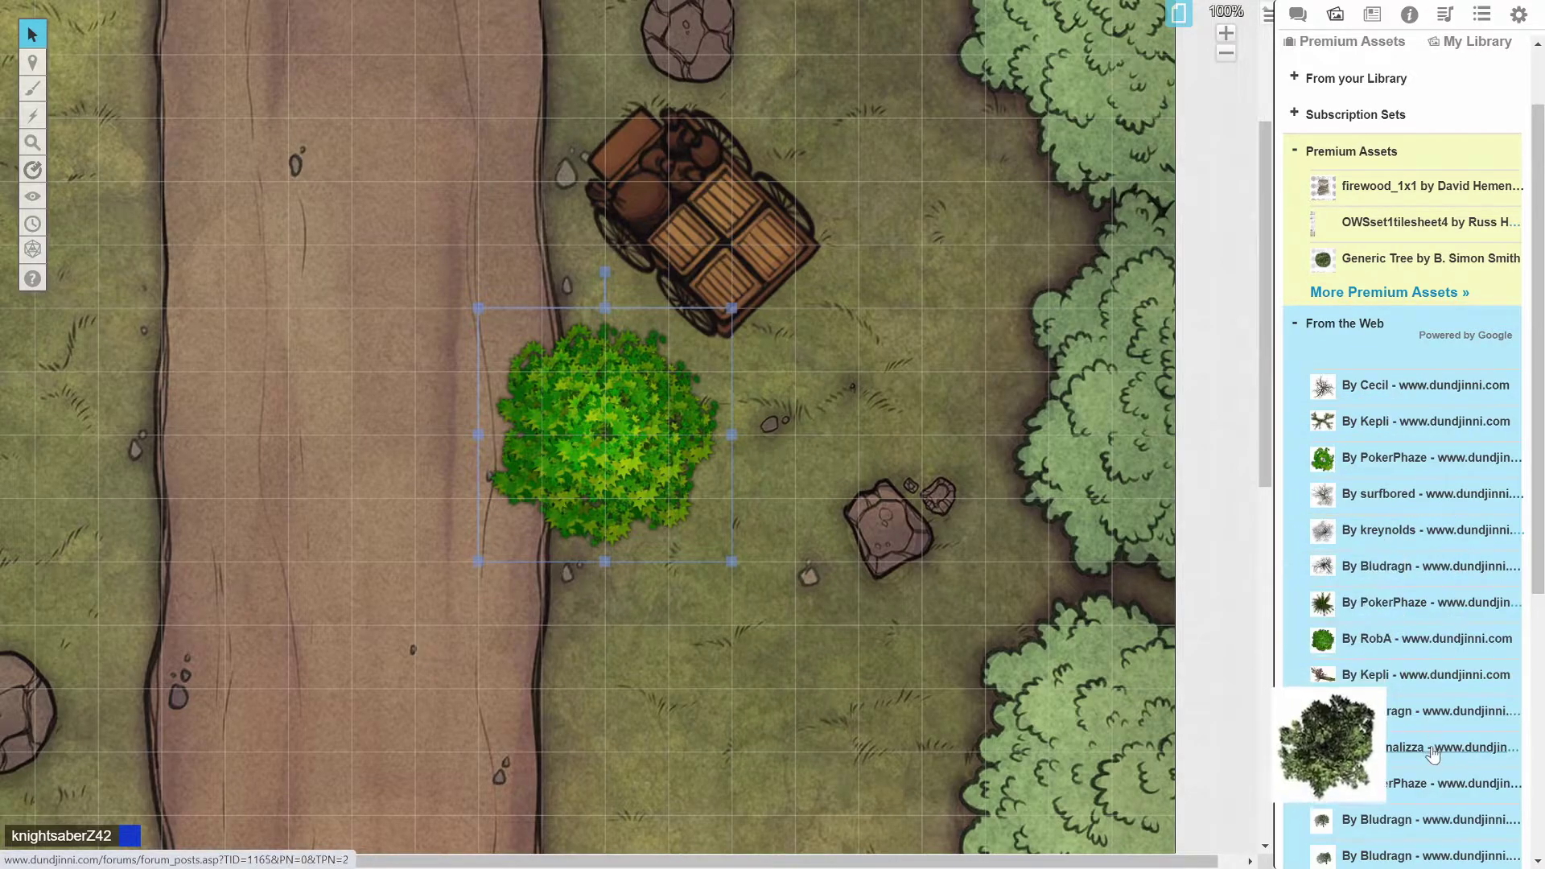
scroll(1436, 756, down, 1)
drag(1431, 658, 1128, 569)
drag(1059, 447, 862, 445)
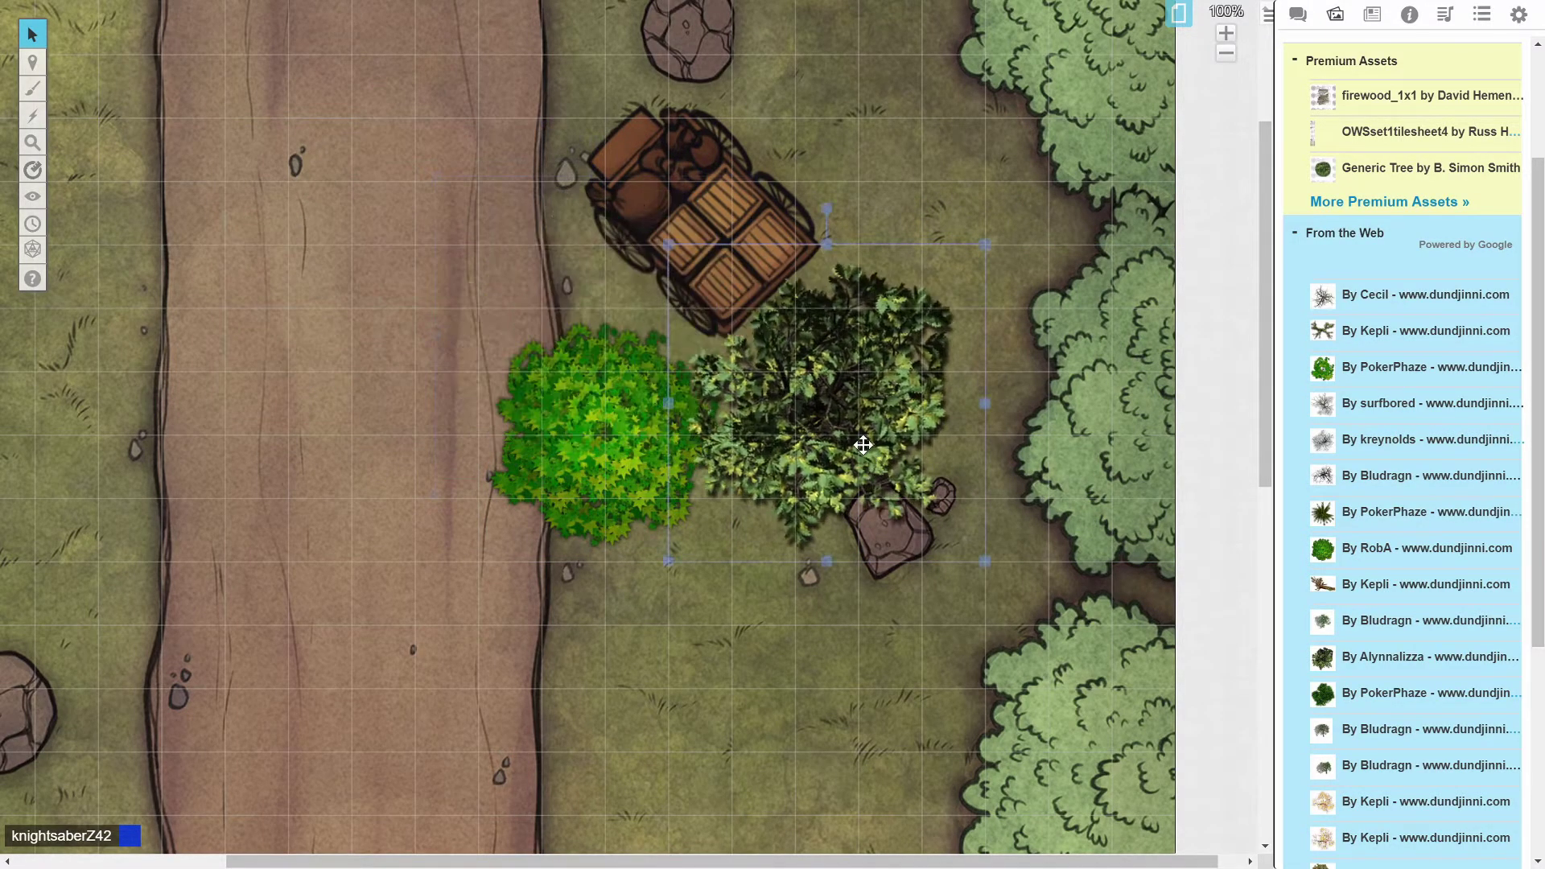
key(Delete)
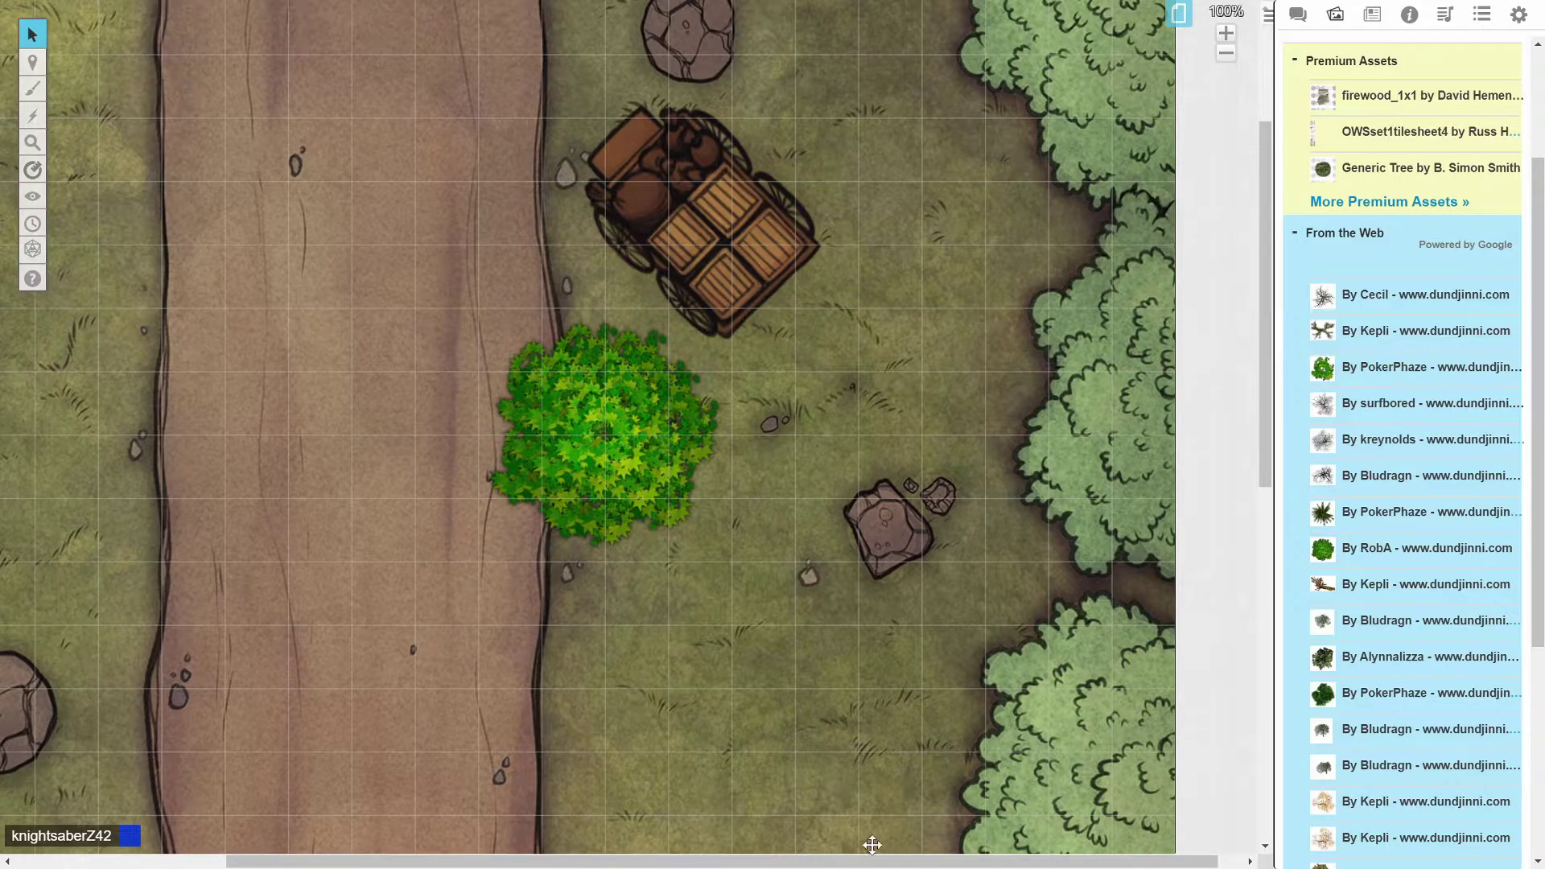
Move the large green tree to the northwest corner of the map, partly overhanging the page's west edge.
drag(869, 860, 601, 819)
drag(892, 511, 234, 155)
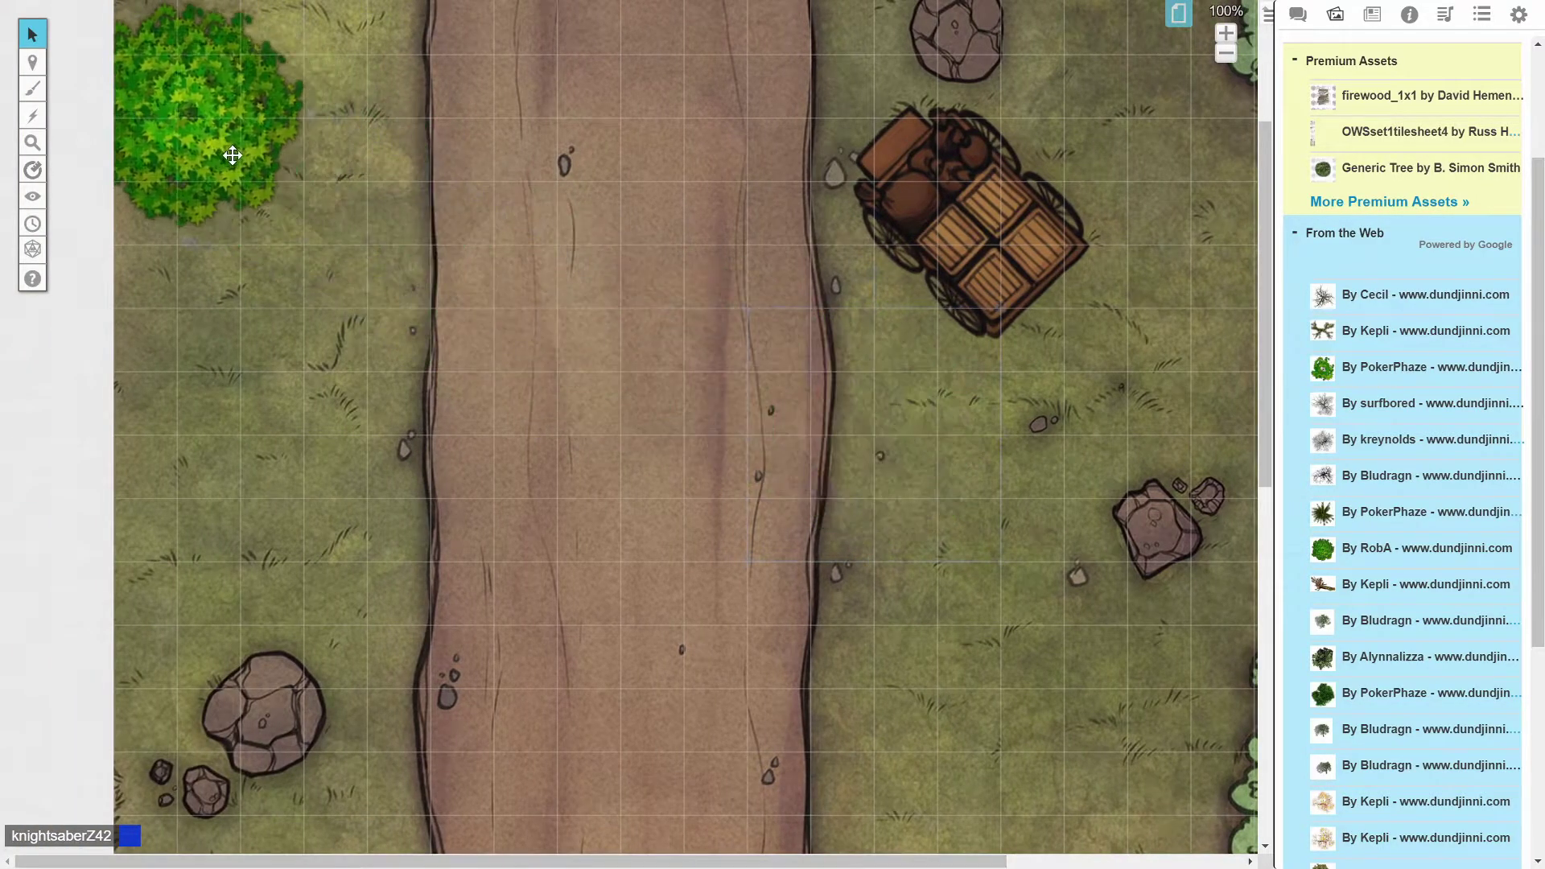
scroll(297, 269, up, 5)
drag(252, 366, 229, 255)
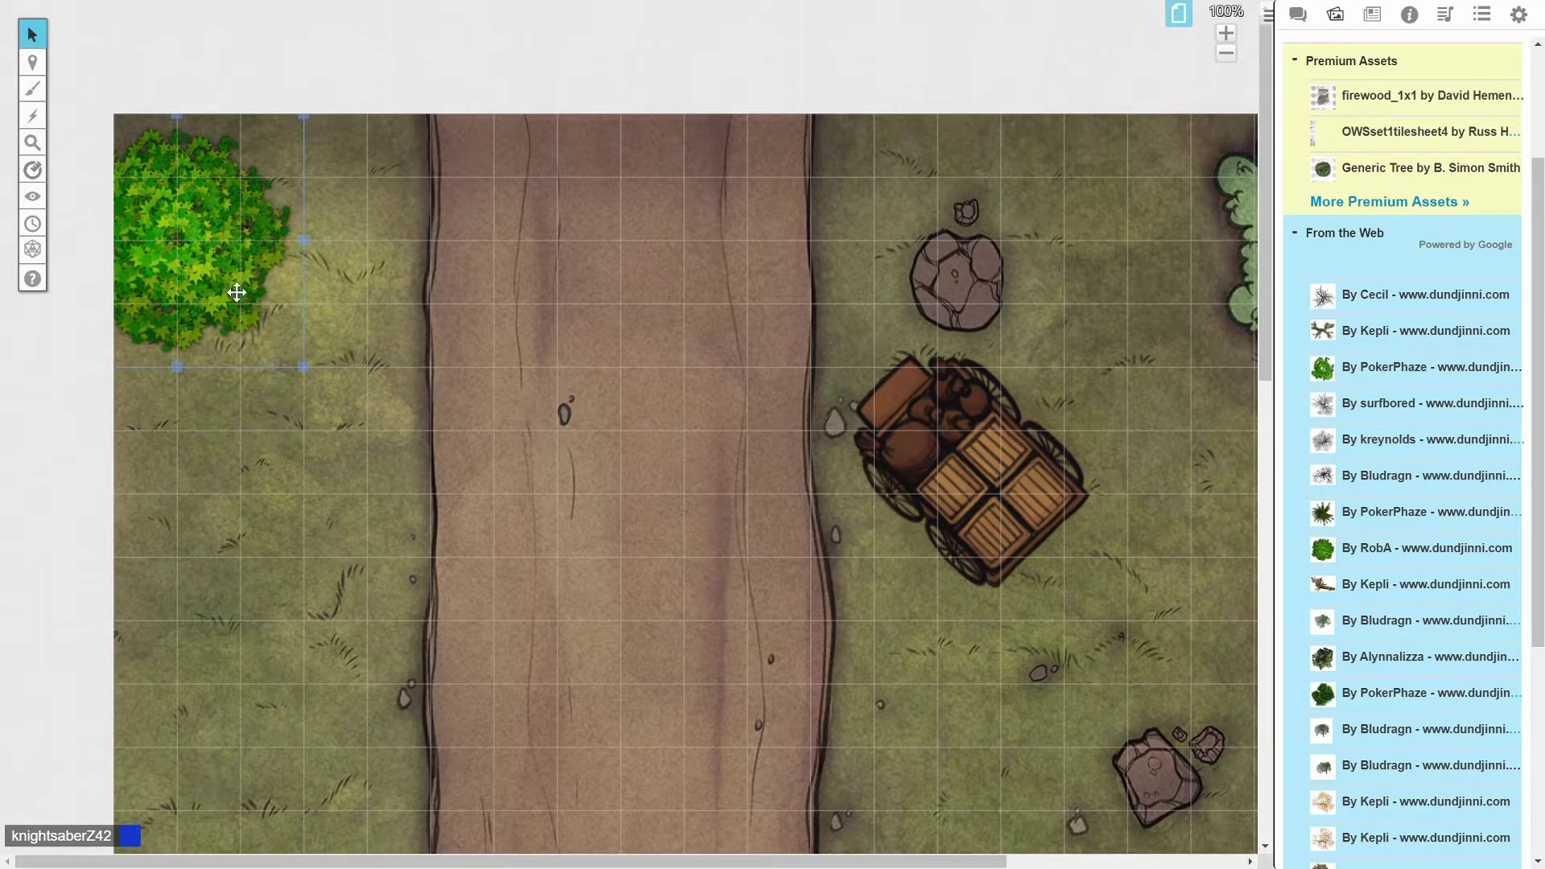
Add the leafy green Darkness tree from the web results at the map's west edge, just below the corner tree.
scroll(1418, 722, down, 4)
scroll(1418, 723, down, 1)
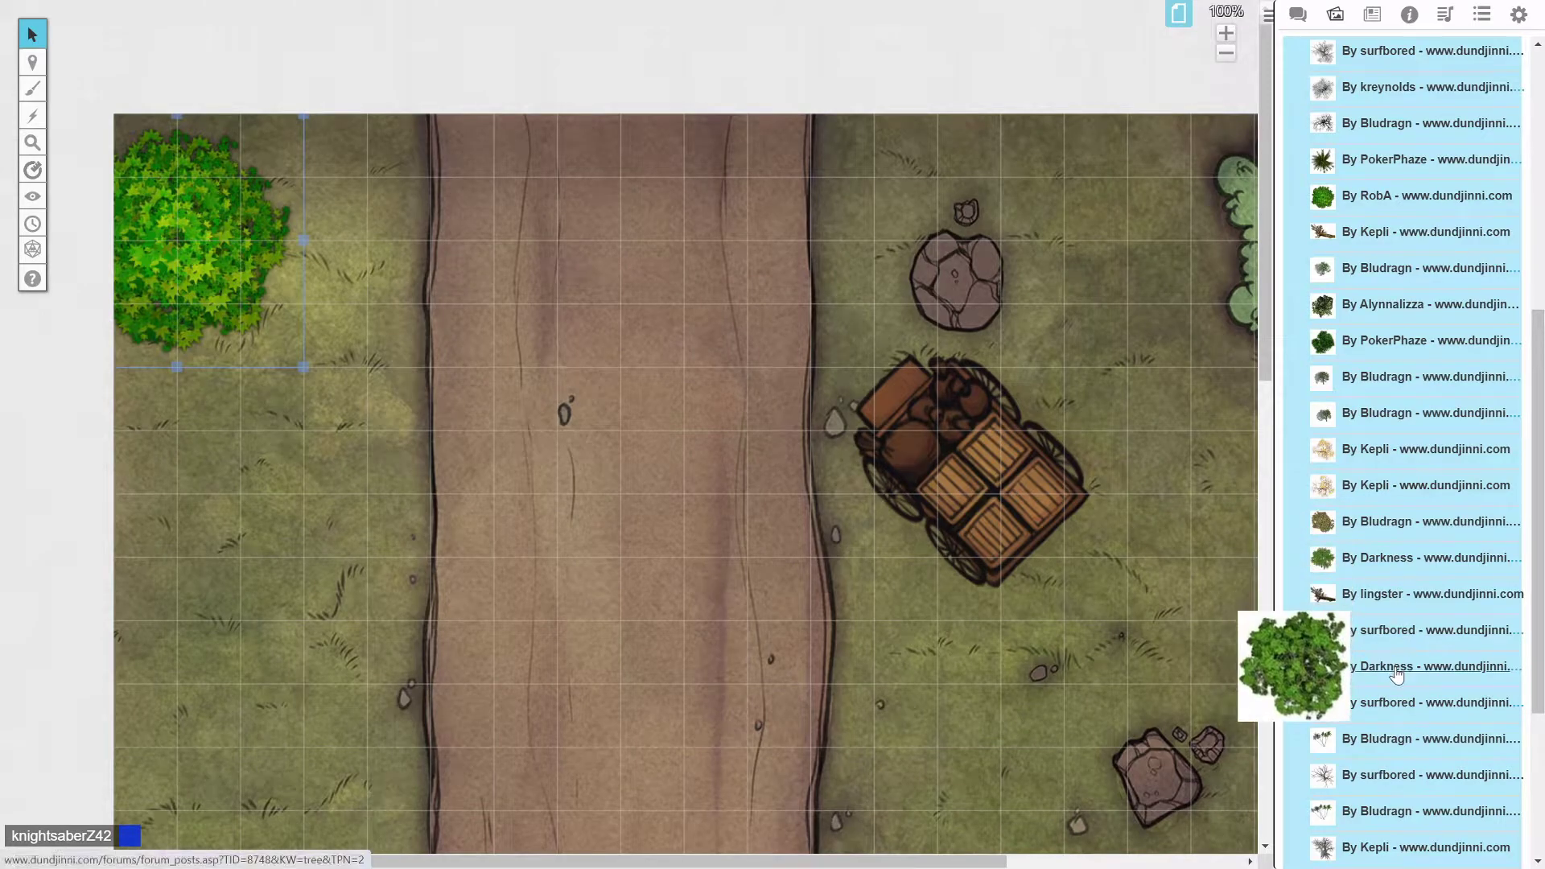
drag(1396, 674, 400, 543)
drag(314, 495, 198, 510)
Copy the corner tree and place the duplicate farther down the west edge, just above the boulders.
right_click(201, 261)
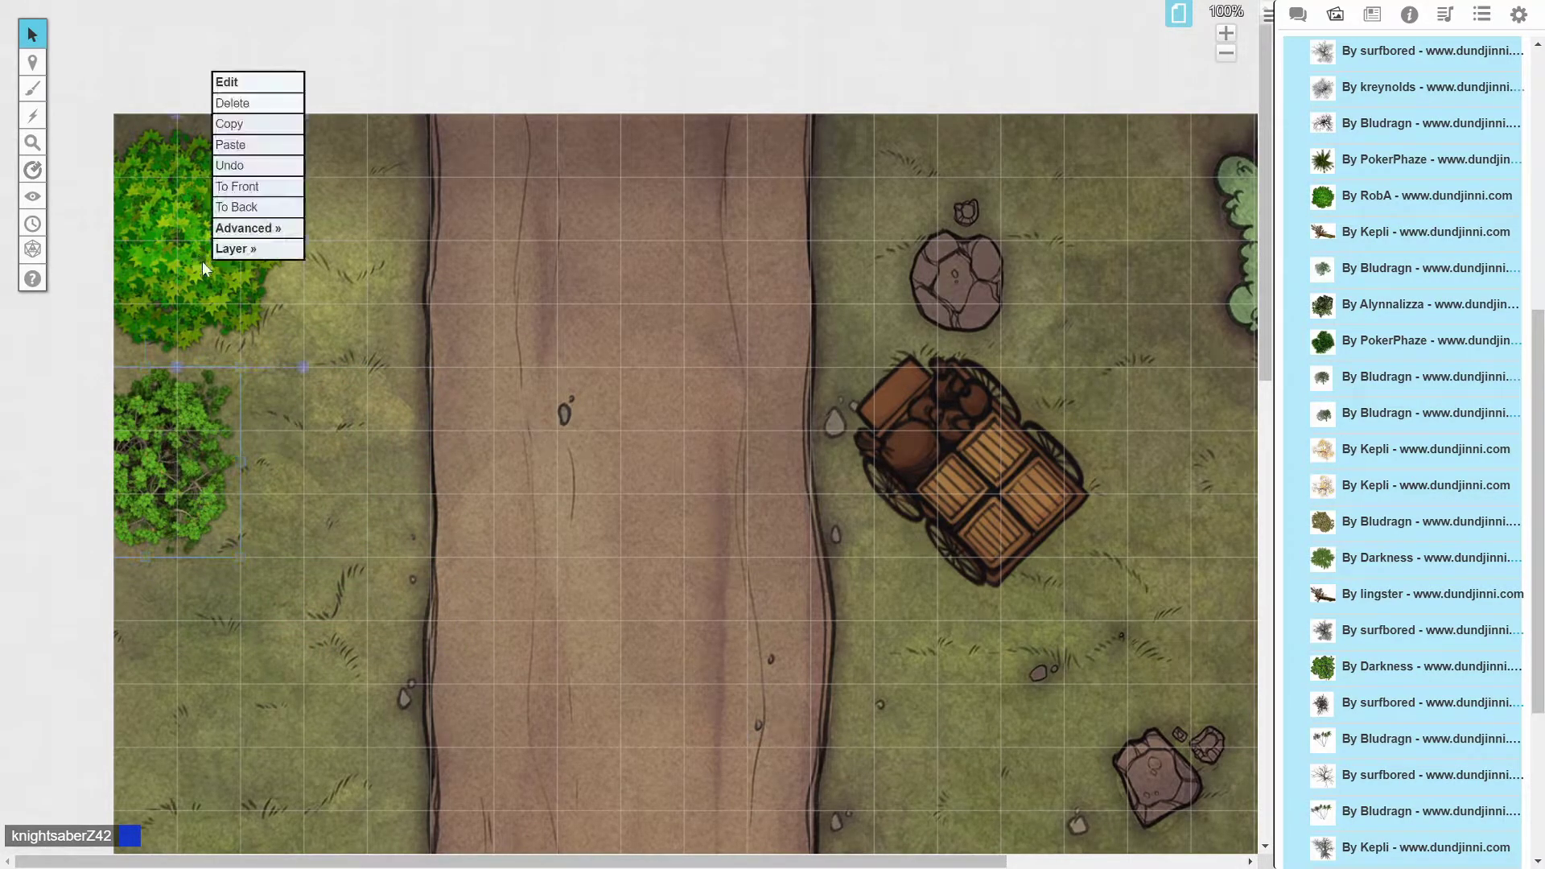
click(233, 124)
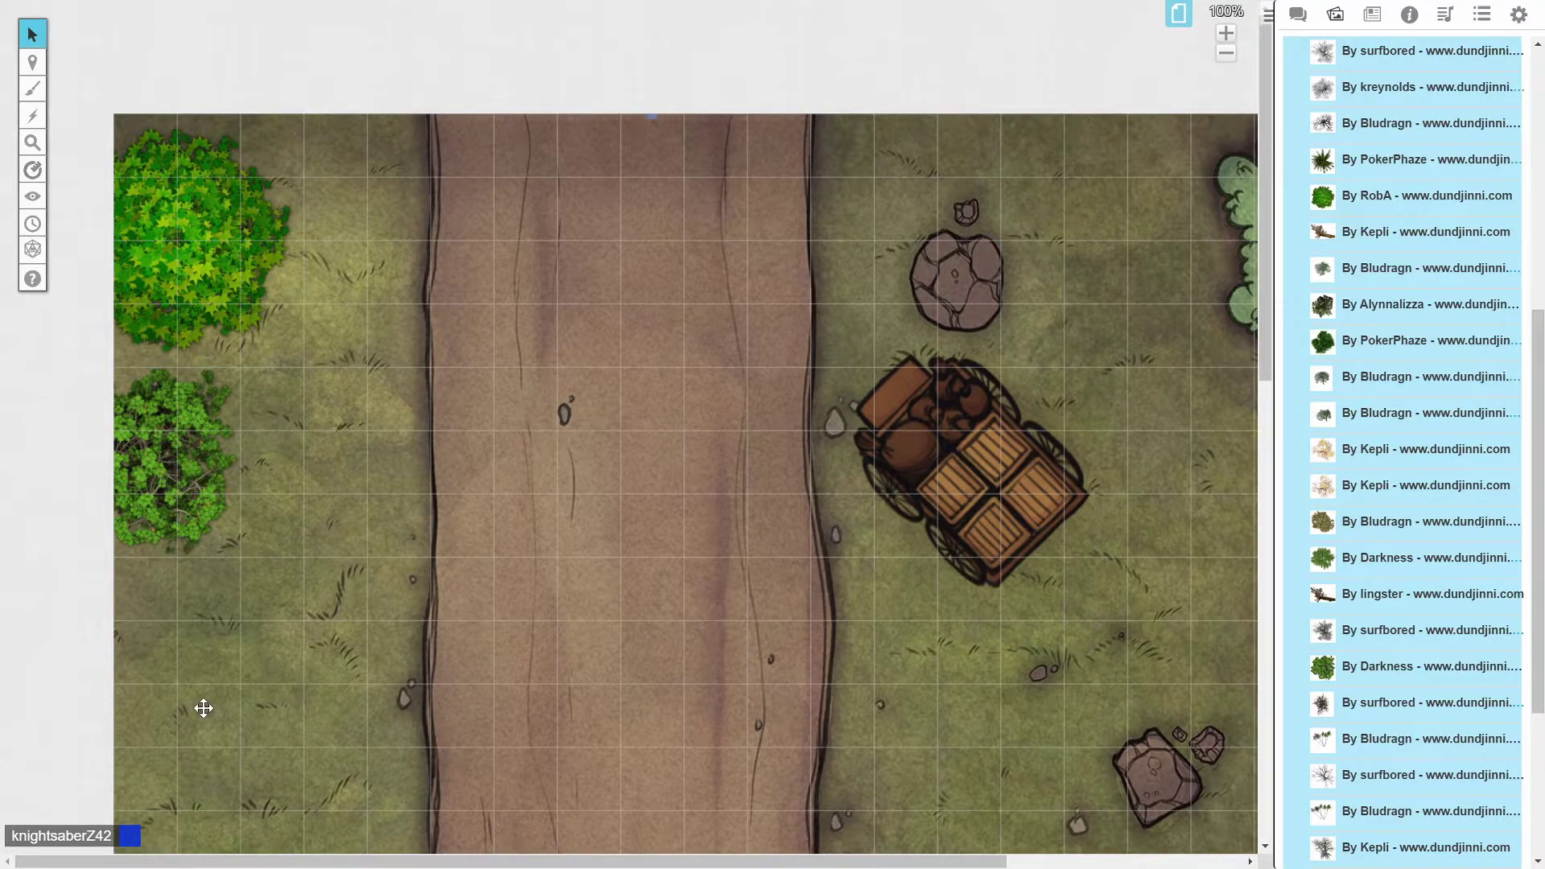
key(ctrl+v)
drag(255, 643, 236, 688)
scroll(273, 525, down, 3)
drag(239, 515, 225, 555)
drag(181, 383, 109, 393)
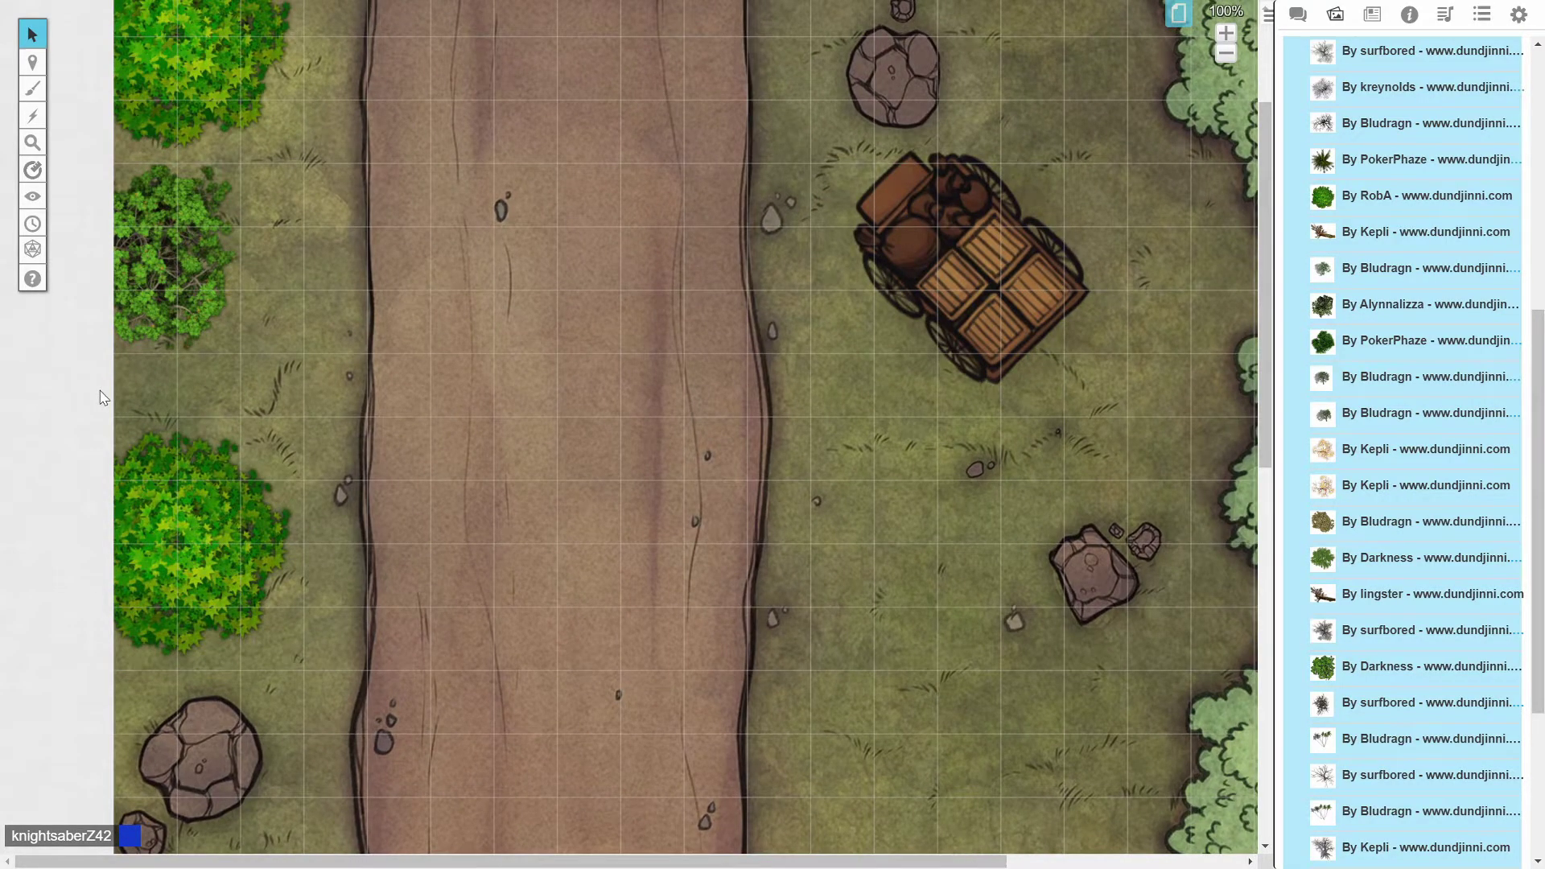
key(ctrl+z)
Rotate the duplicated tree above the boulders and shift it about one square west so more of it overhangs the page.
click(191, 427)
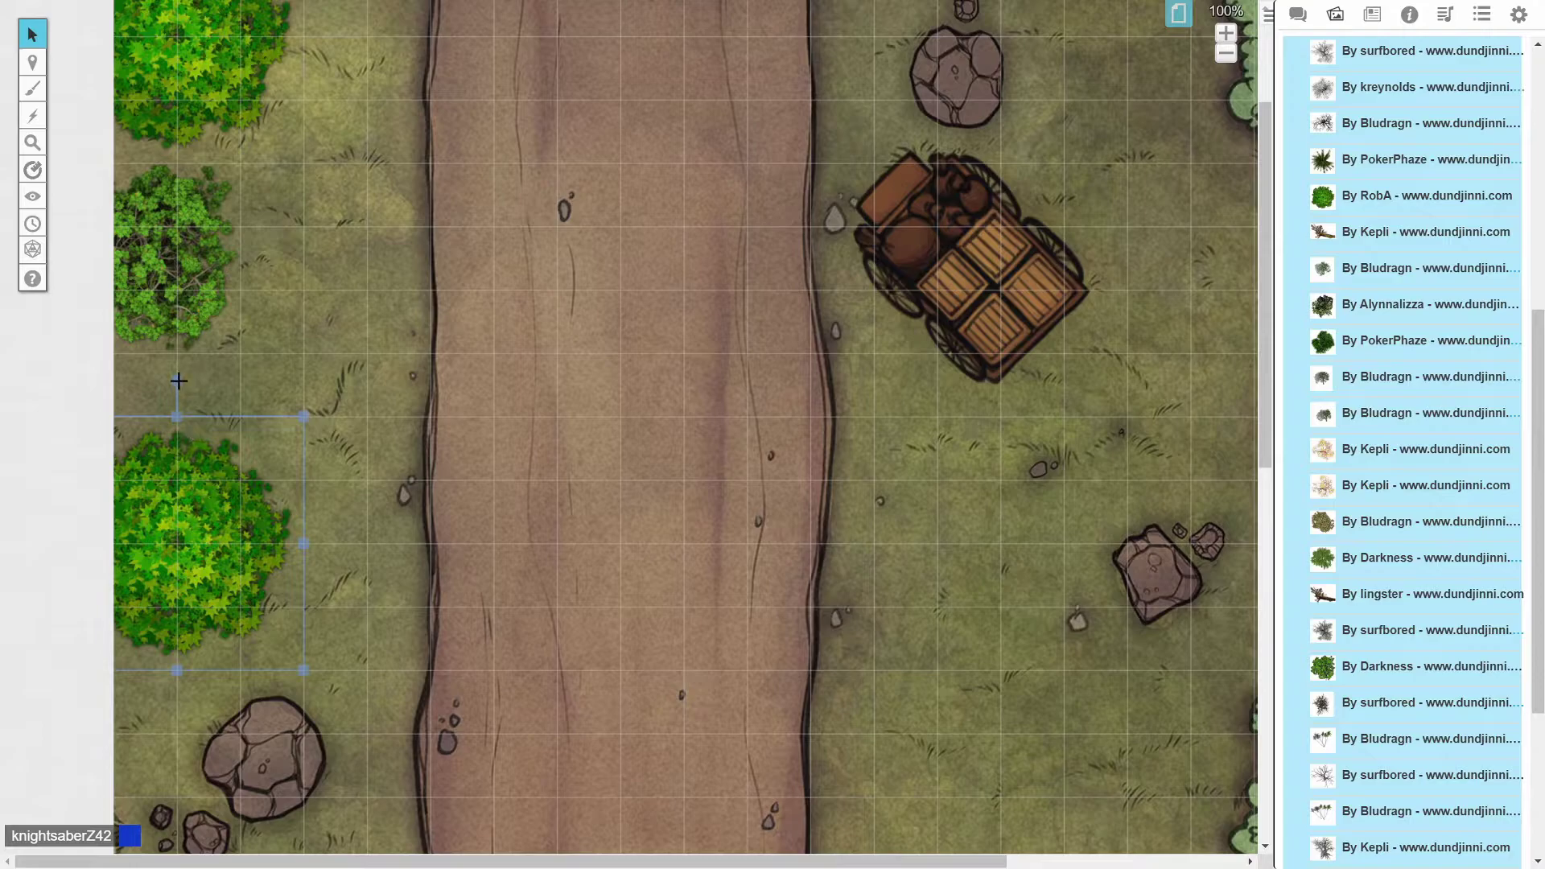
key(Delete)
key(ctrl+z)
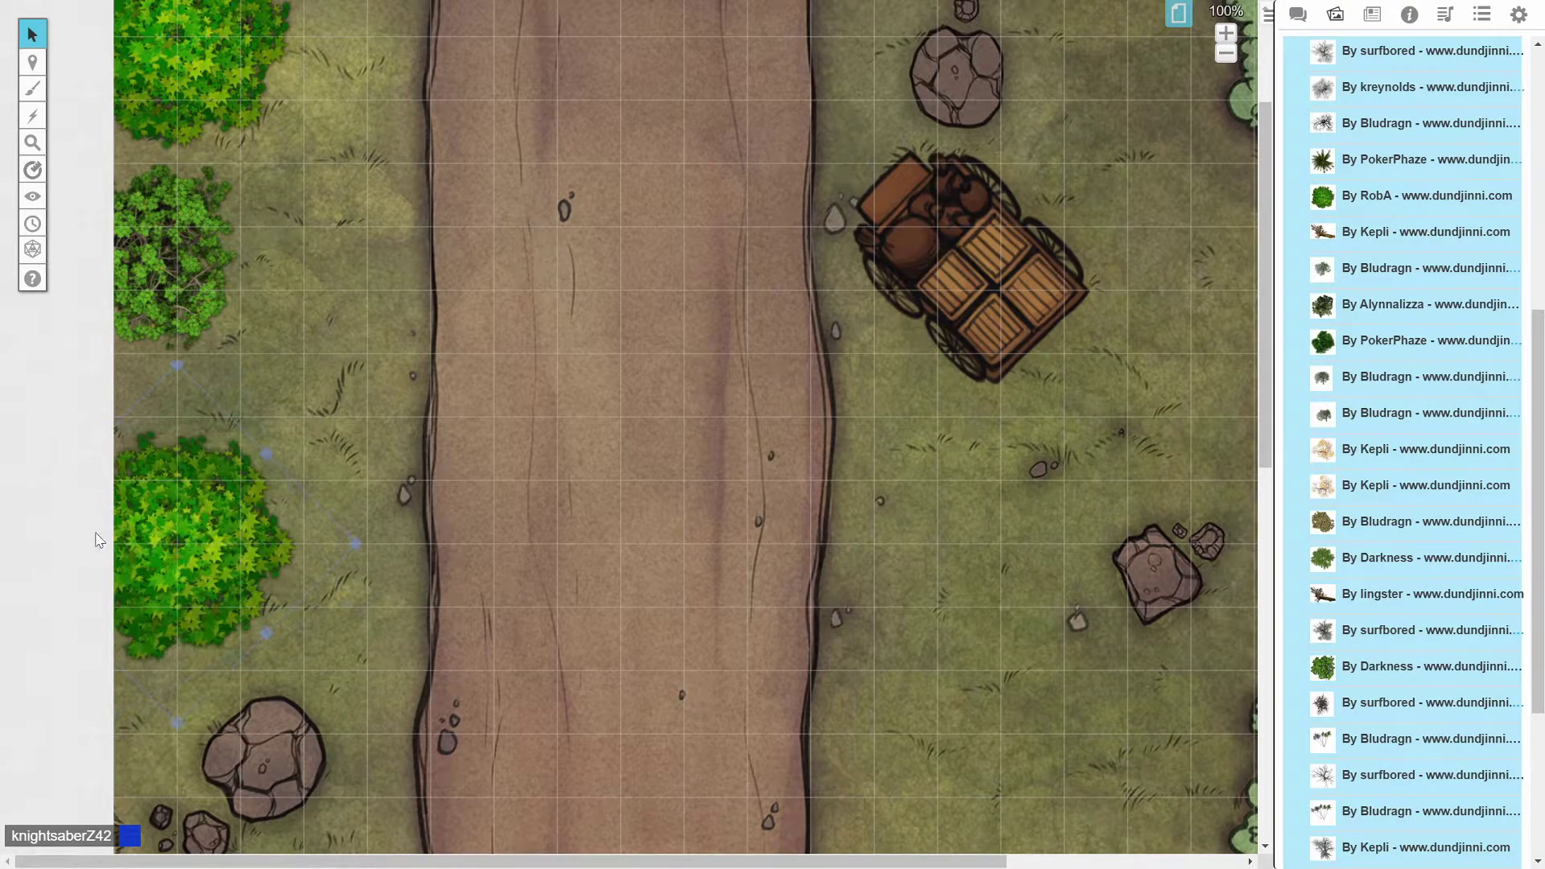
drag(261, 545, 452, 545)
drag(253, 434, 184, 507)
drag(389, 524, 163, 559)
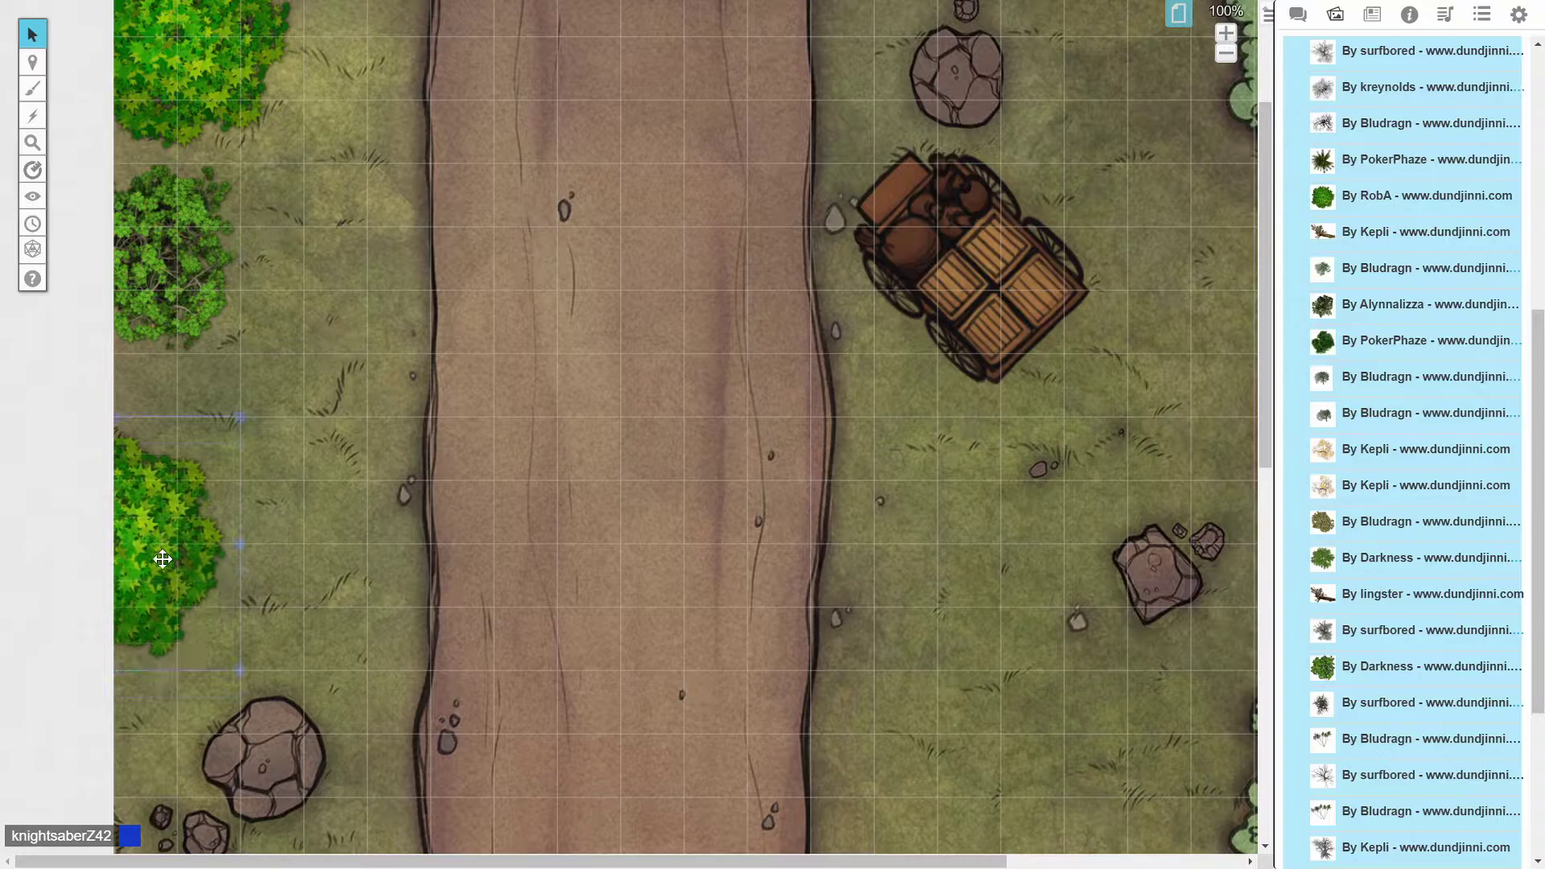
Try another tree from the web results, one with a white background, on the road, then delete it.
click(177, 287)
scroll(397, 529, up, 1)
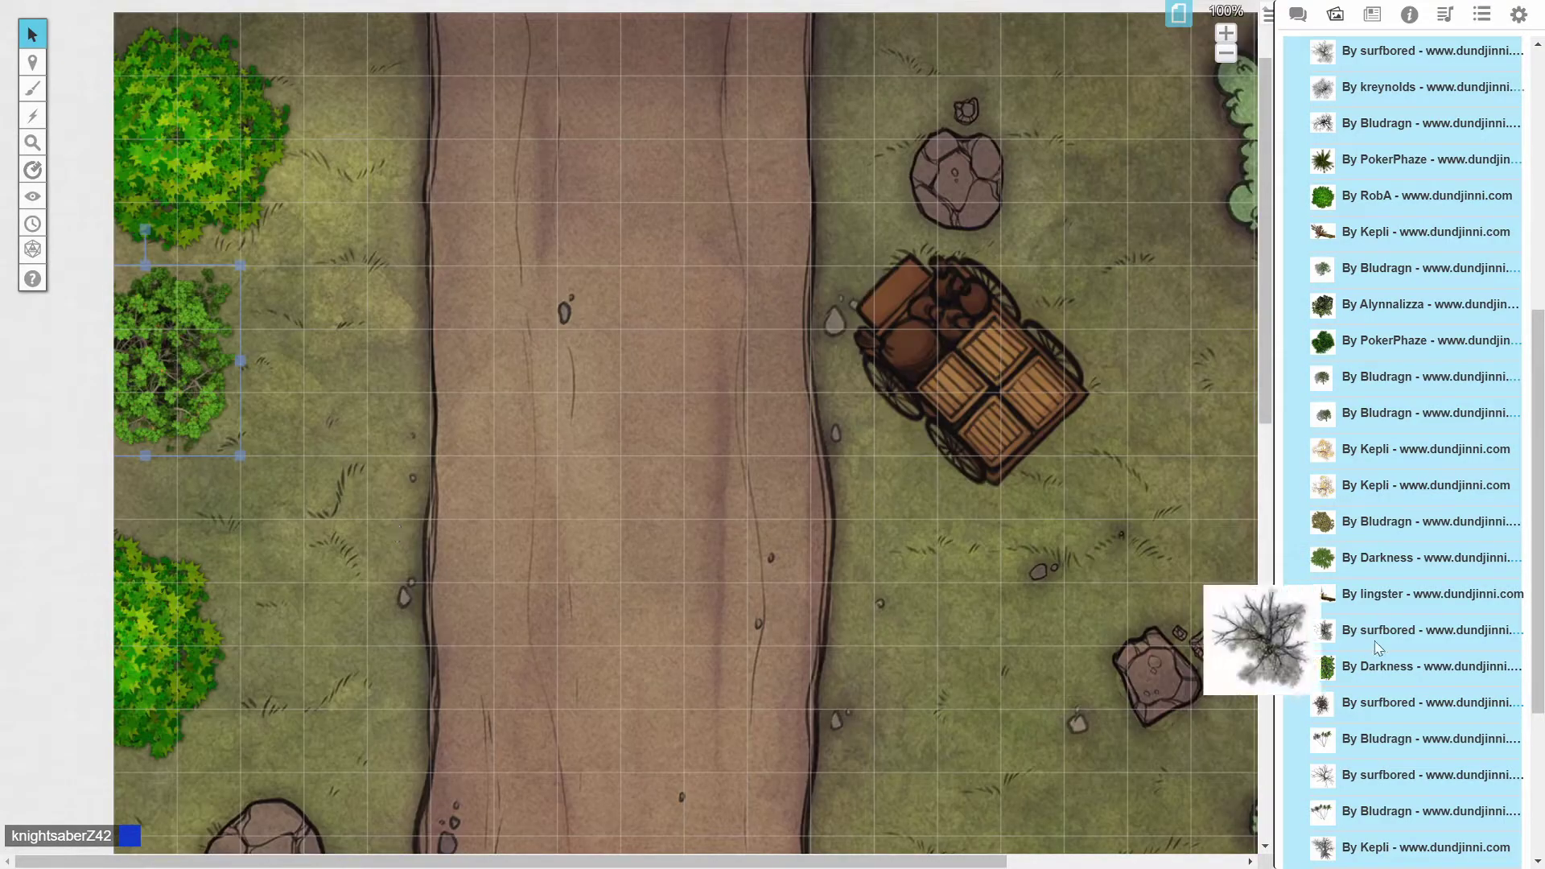
scroll(1420, 756, down, 3)
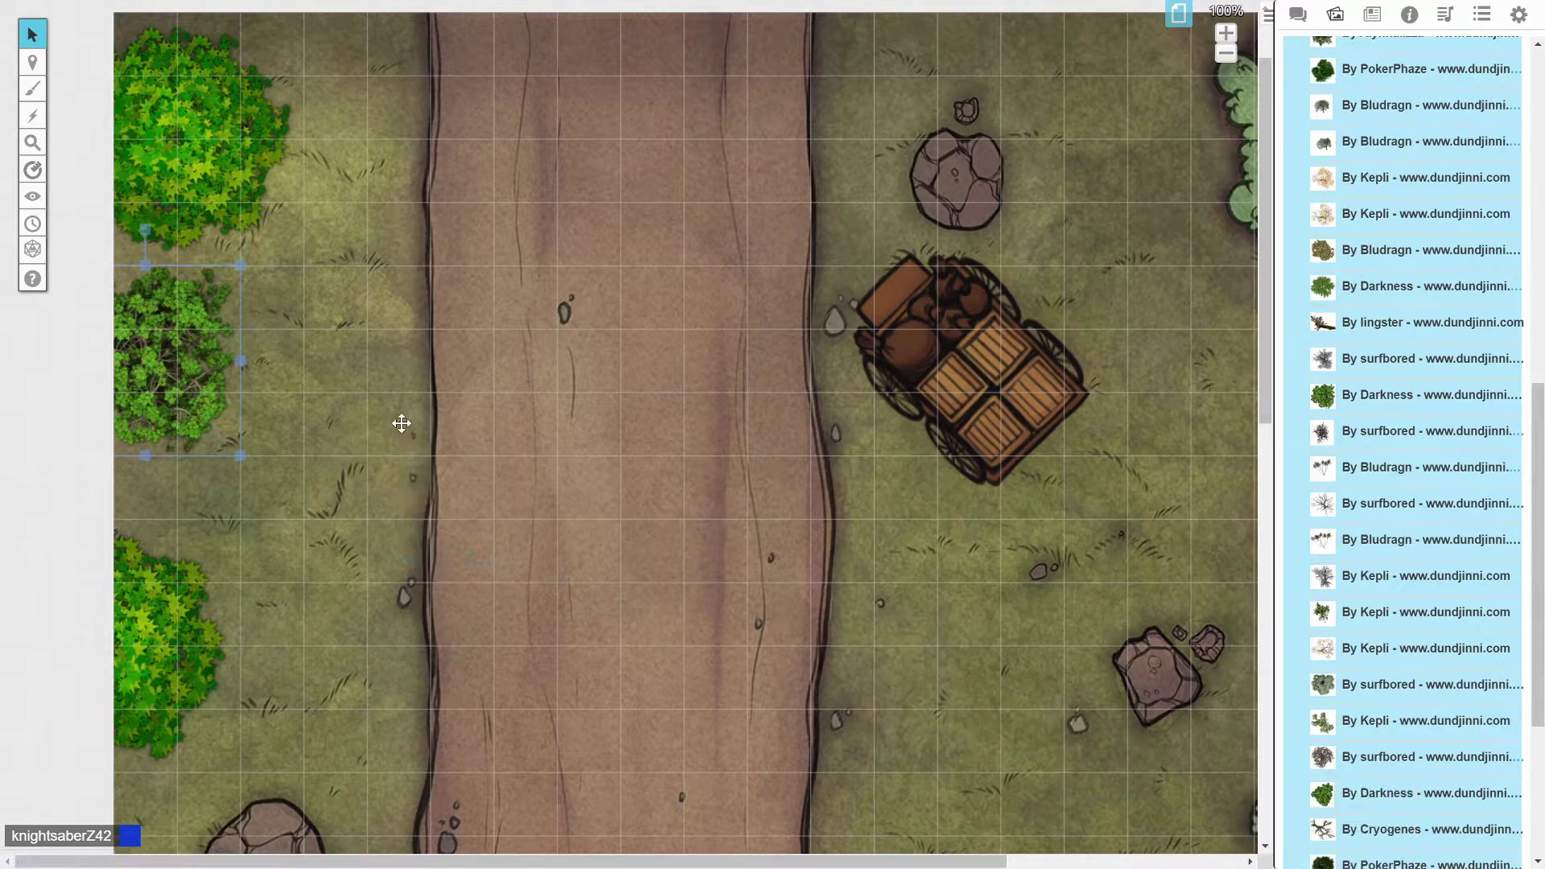
drag(432, 405, 563, 496)
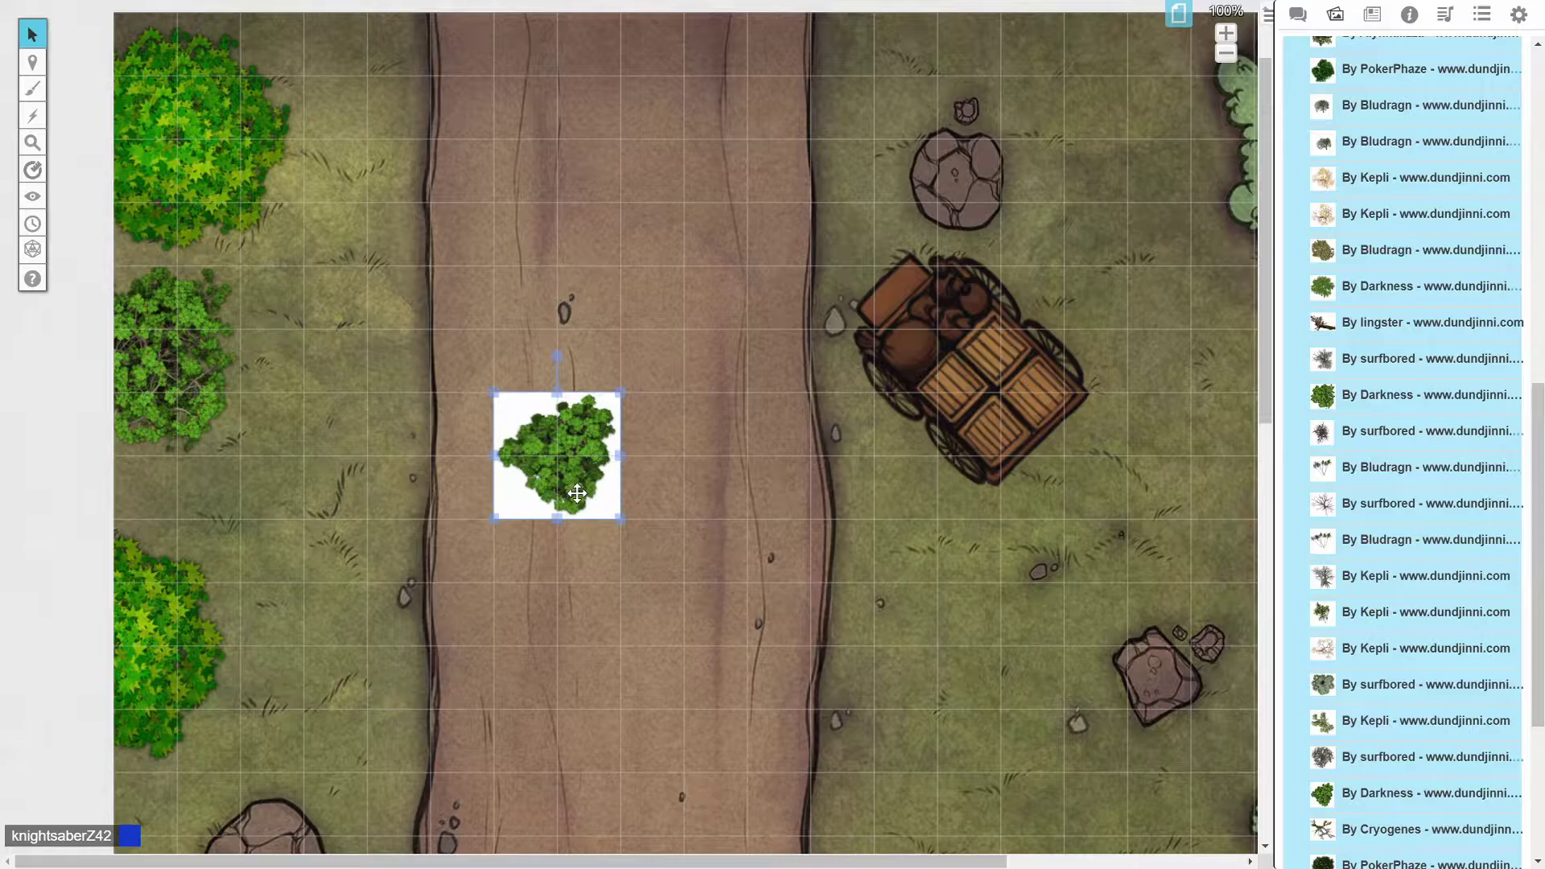
key(Delete)
Browse the web results for another tree and place a small RobA tree just west of the road.
mouse_move(1427, 664)
scroll(1427, 664, down, 3)
mouse_move(1424, 796)
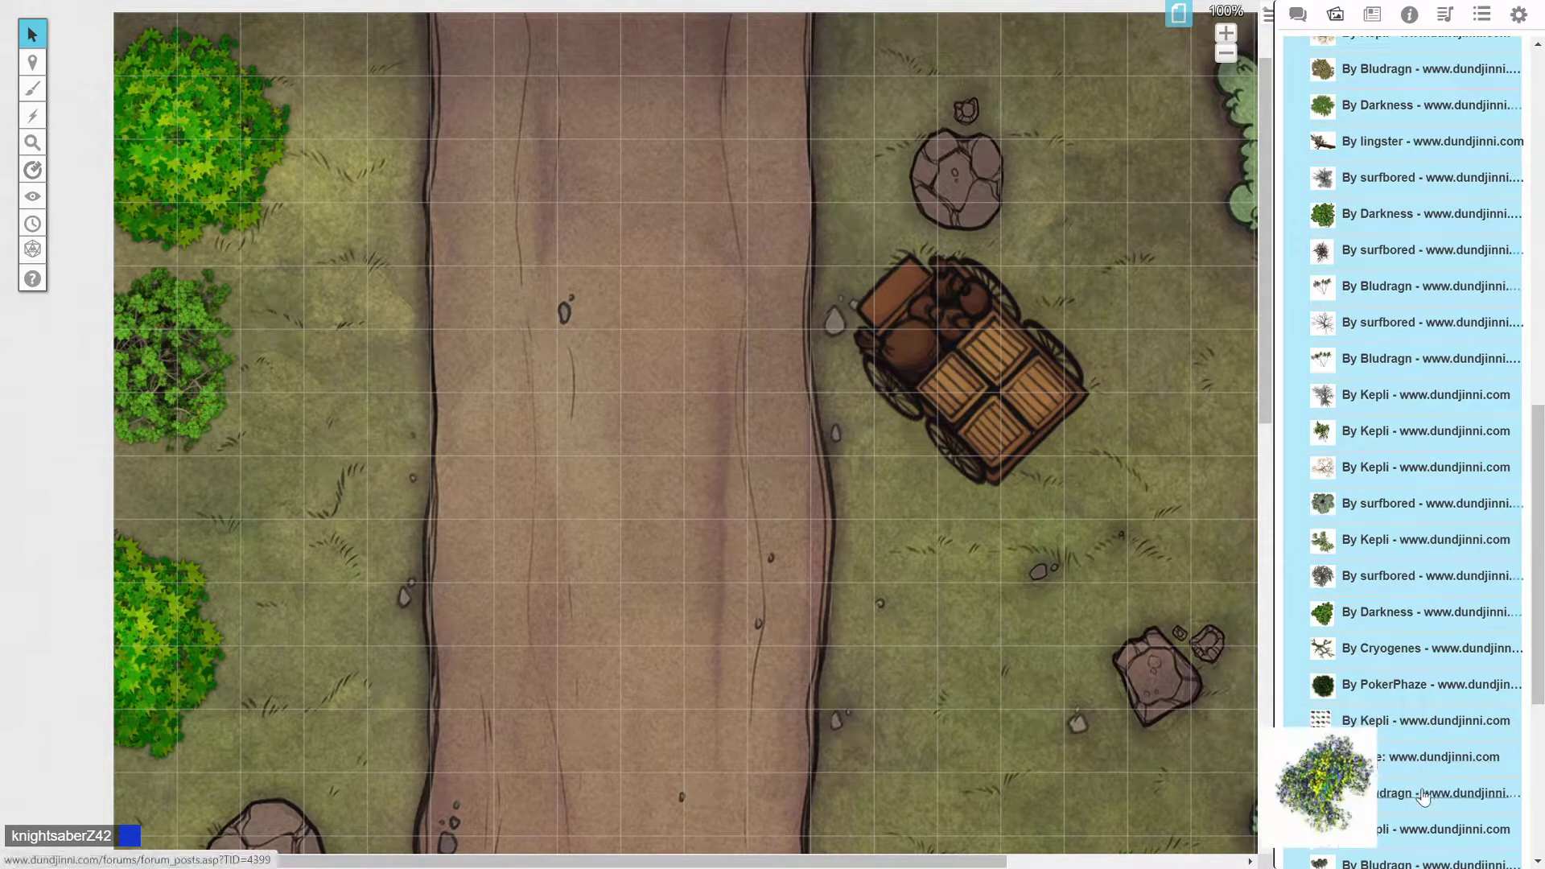
scroll(1420, 748, down, 5)
mouse_move(1387, 521)
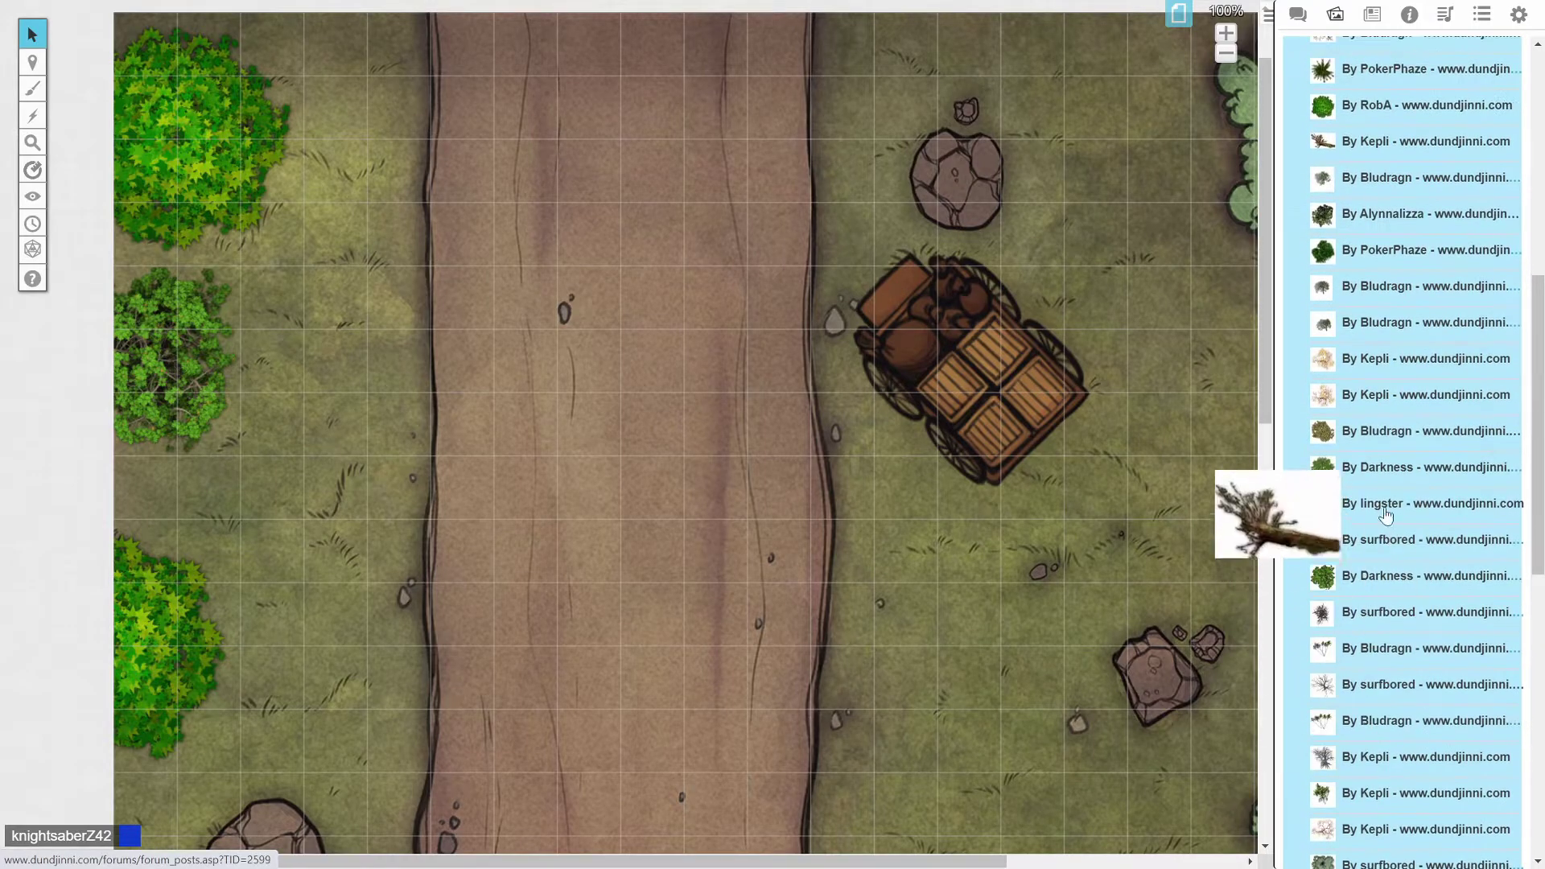
scroll(1336, 475, up, 3)
mouse_move(1337, 320)
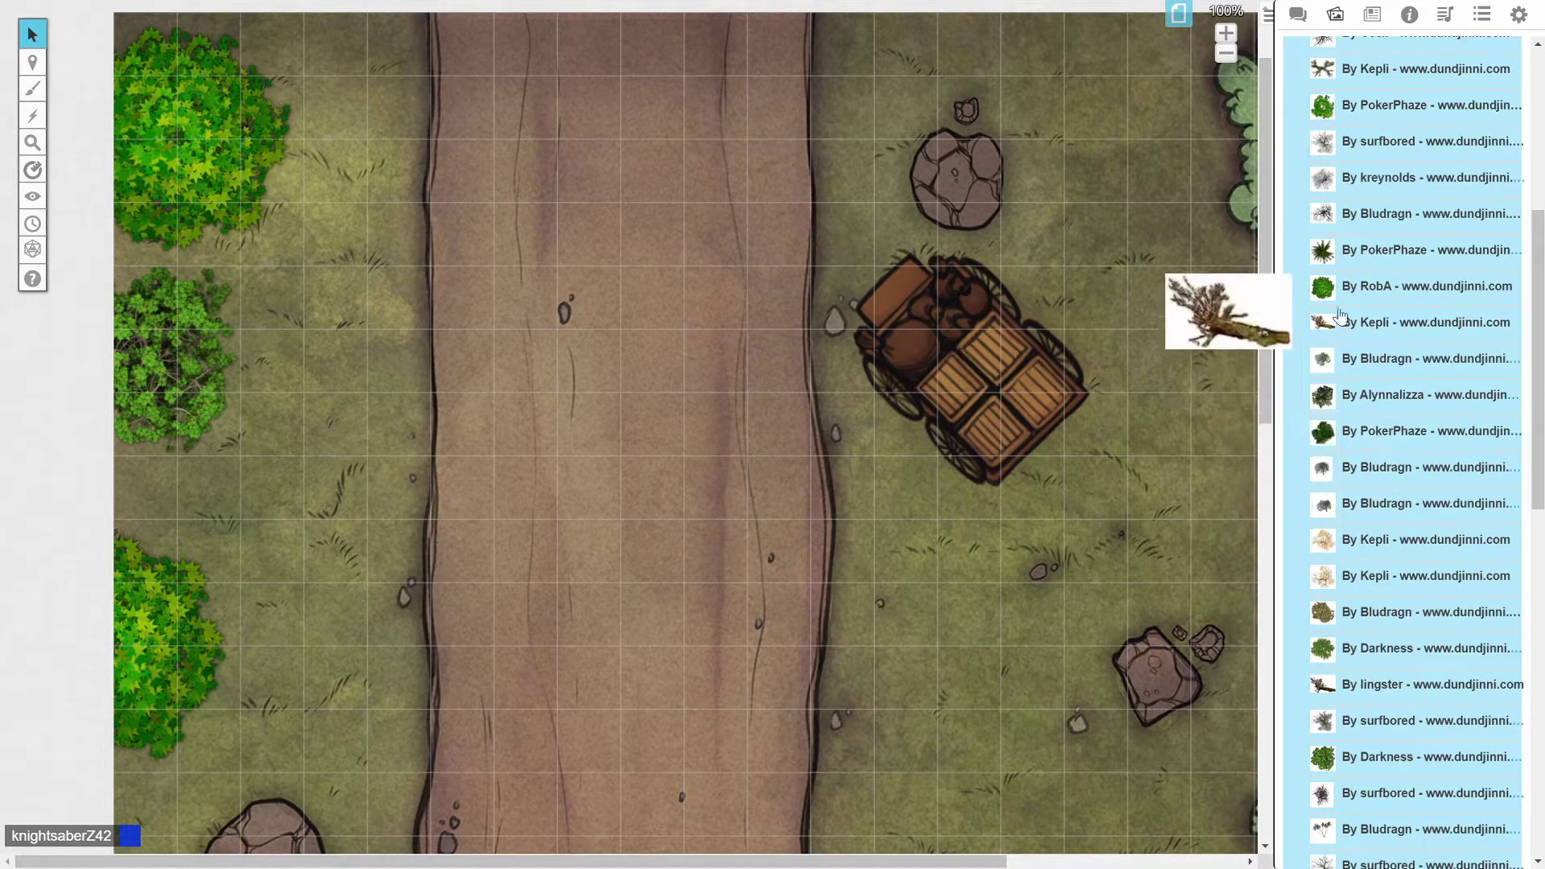
drag(1322, 287, 373, 414)
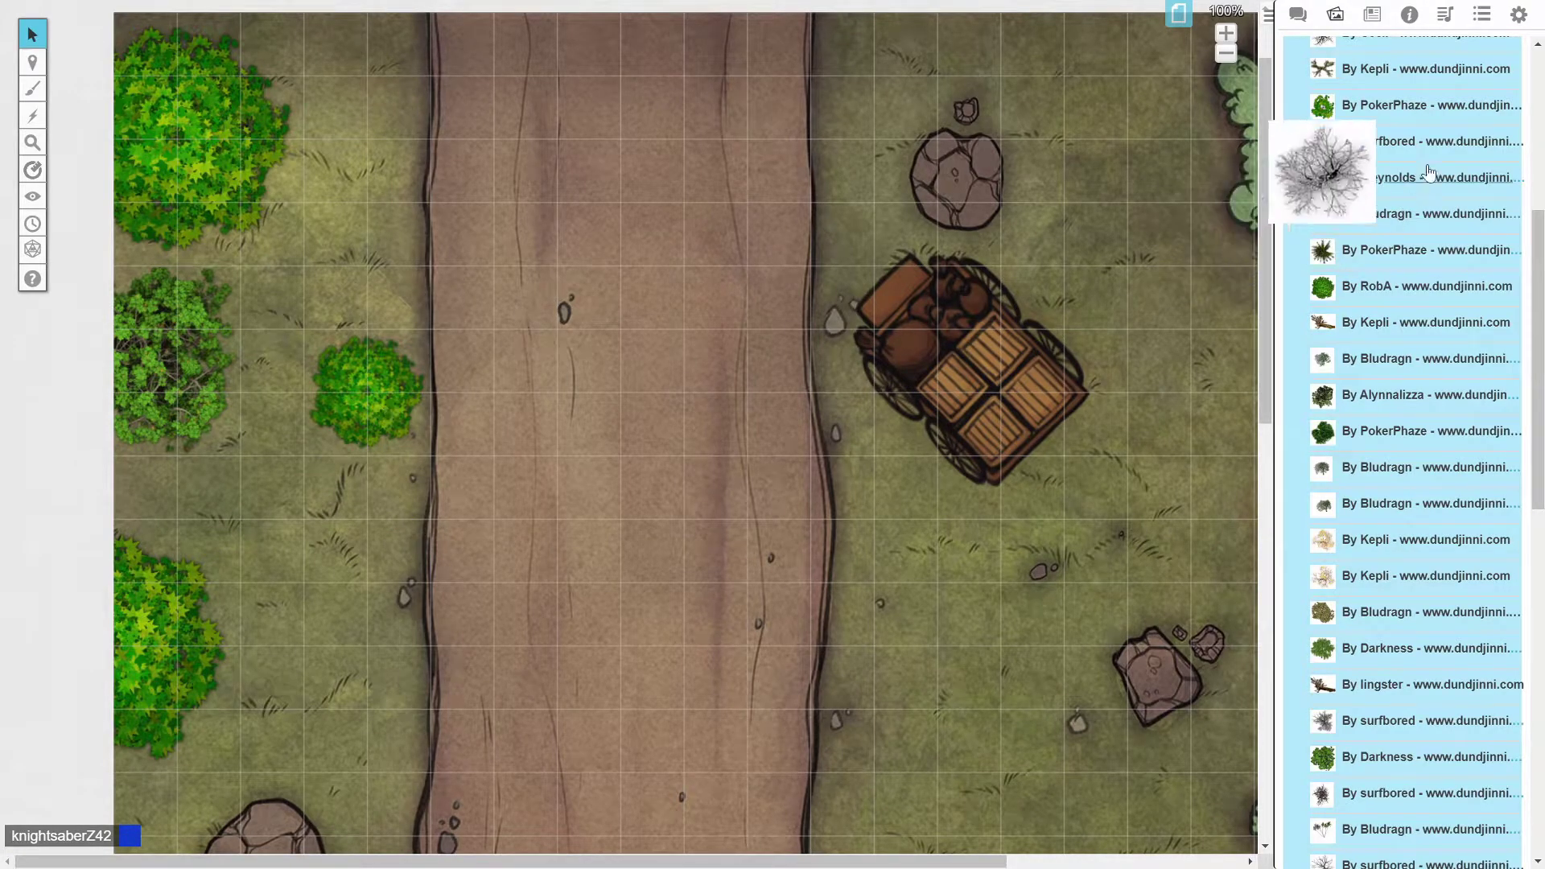
Add the bright green PokerPhaze tree on the road, and delete the small RobA tree and the Darkness tree at the west edge.
drag(646, 345, 577, 550)
click(383, 397)
key(Delete)
click(190, 402)
key(Delete)
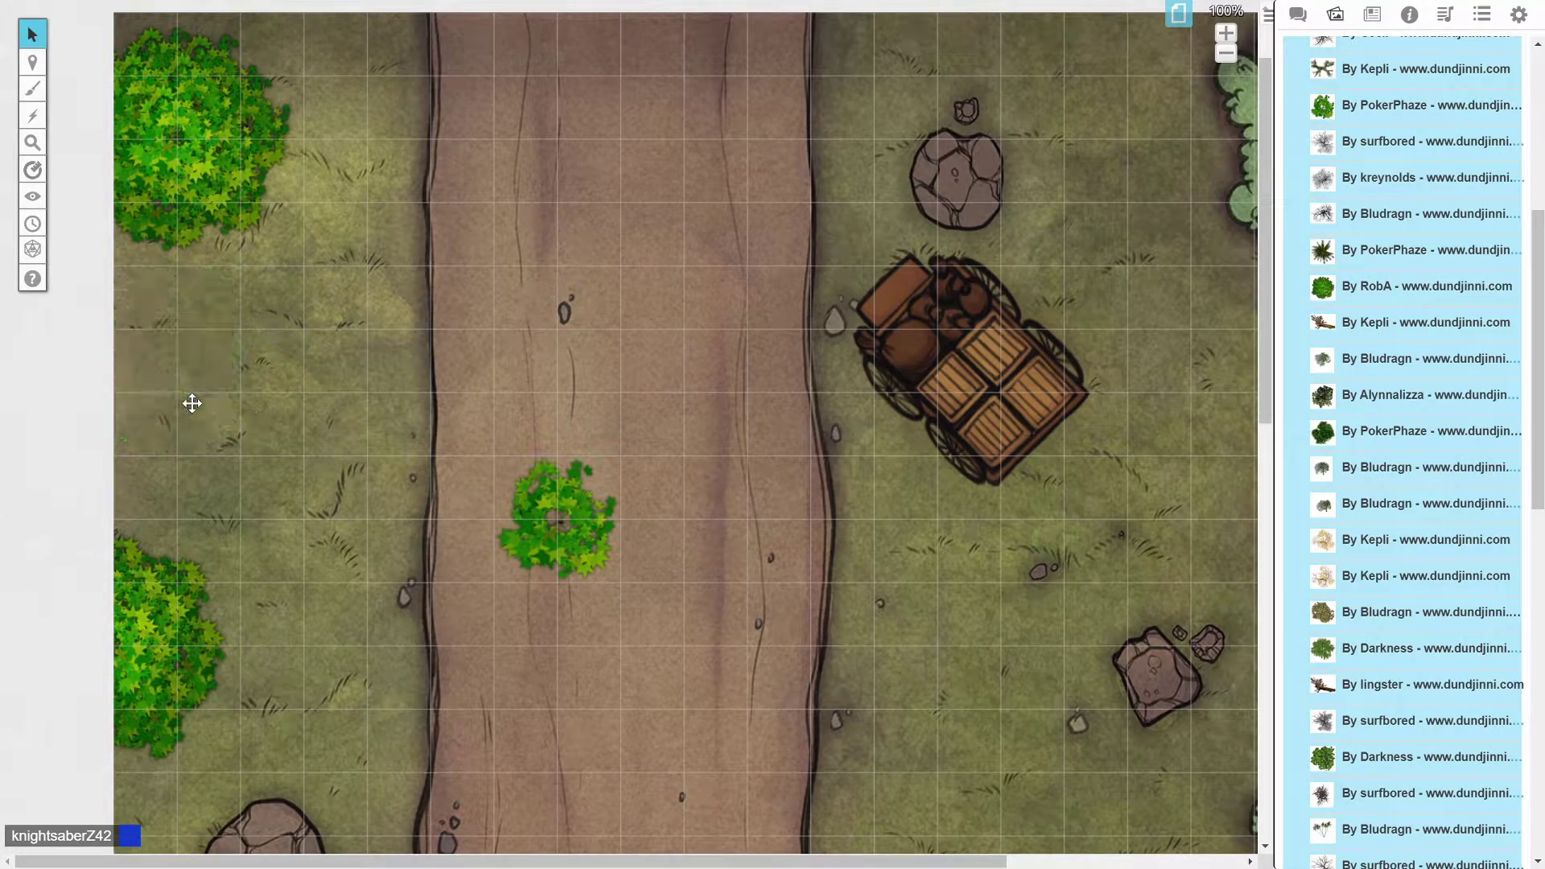
Place the tree from the road at the west edge below the corner tree, half off the page and about two squares in size.
drag(620, 581, 748, 703)
drag(524, 568, 229, 471)
drag(312, 520, 177, 391)
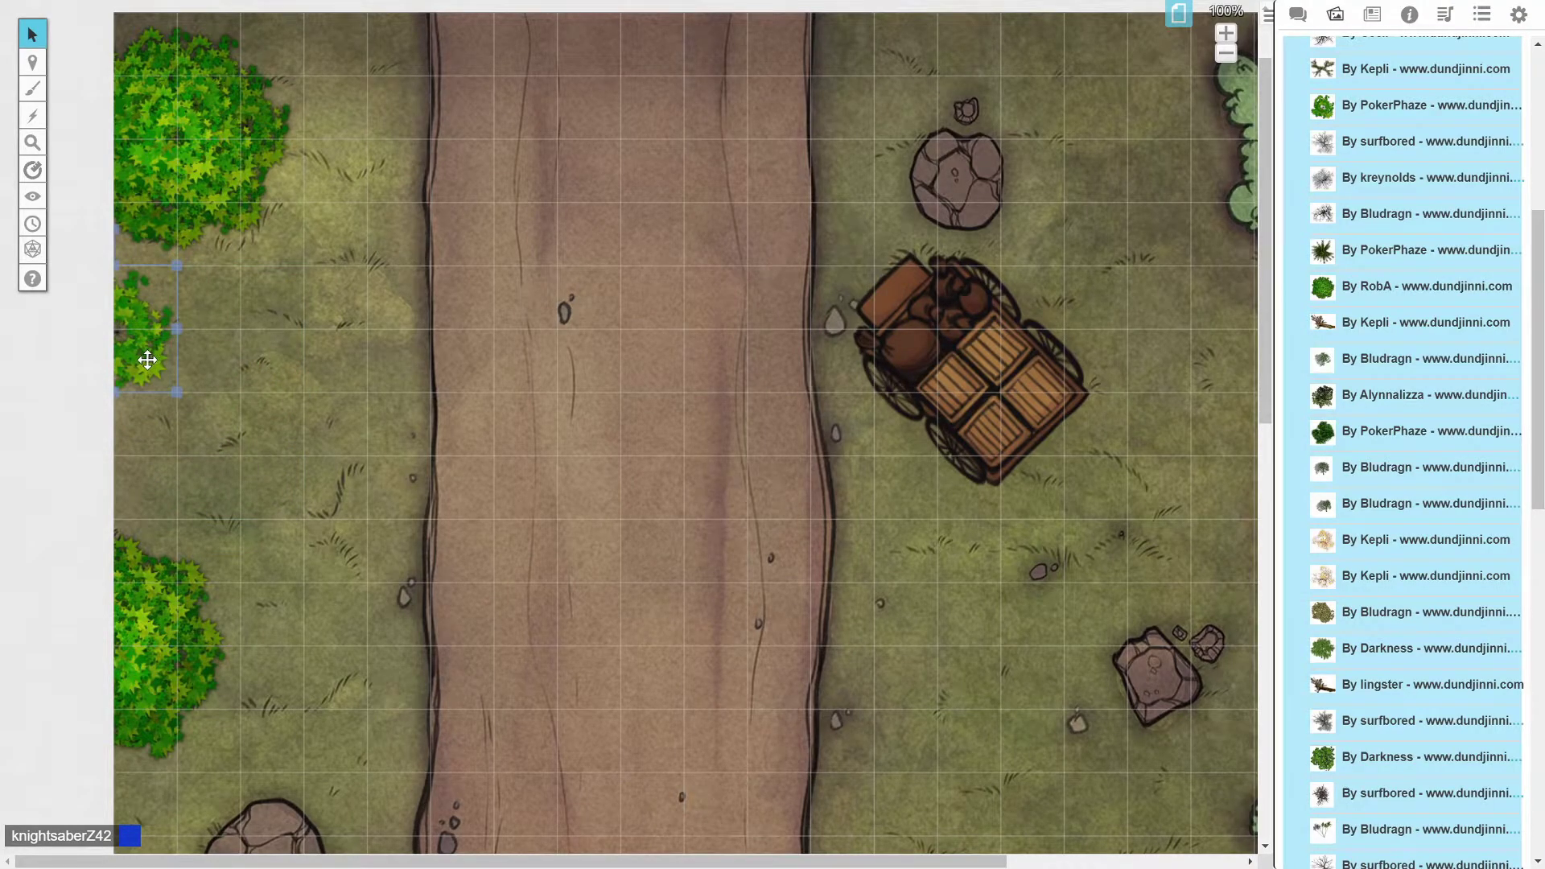
Copy the small west-edge tree and place the duplicate directly below it to fill the gap between the large trees.
right_click(147, 360)
click(205, 228)
key(ctrl+v)
click(299, 466)
drag(277, 356, 168, 429)
drag(309, 470, 175, 462)
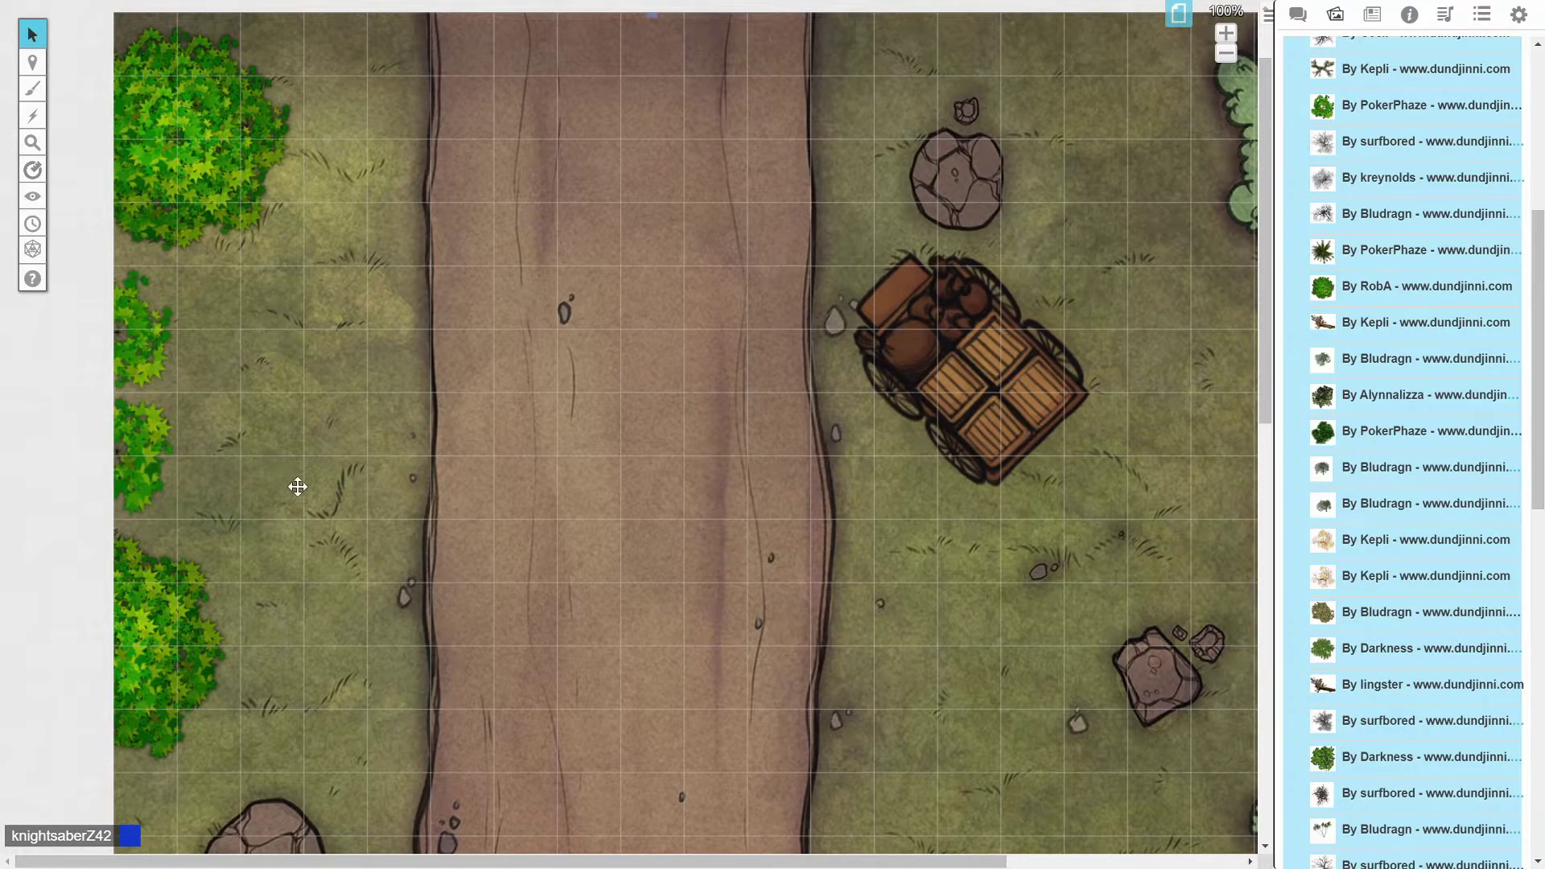
Examine the whole road map from end to end, including the wagon and the trees along the west edge.
drag(671, 861, 1028, 273)
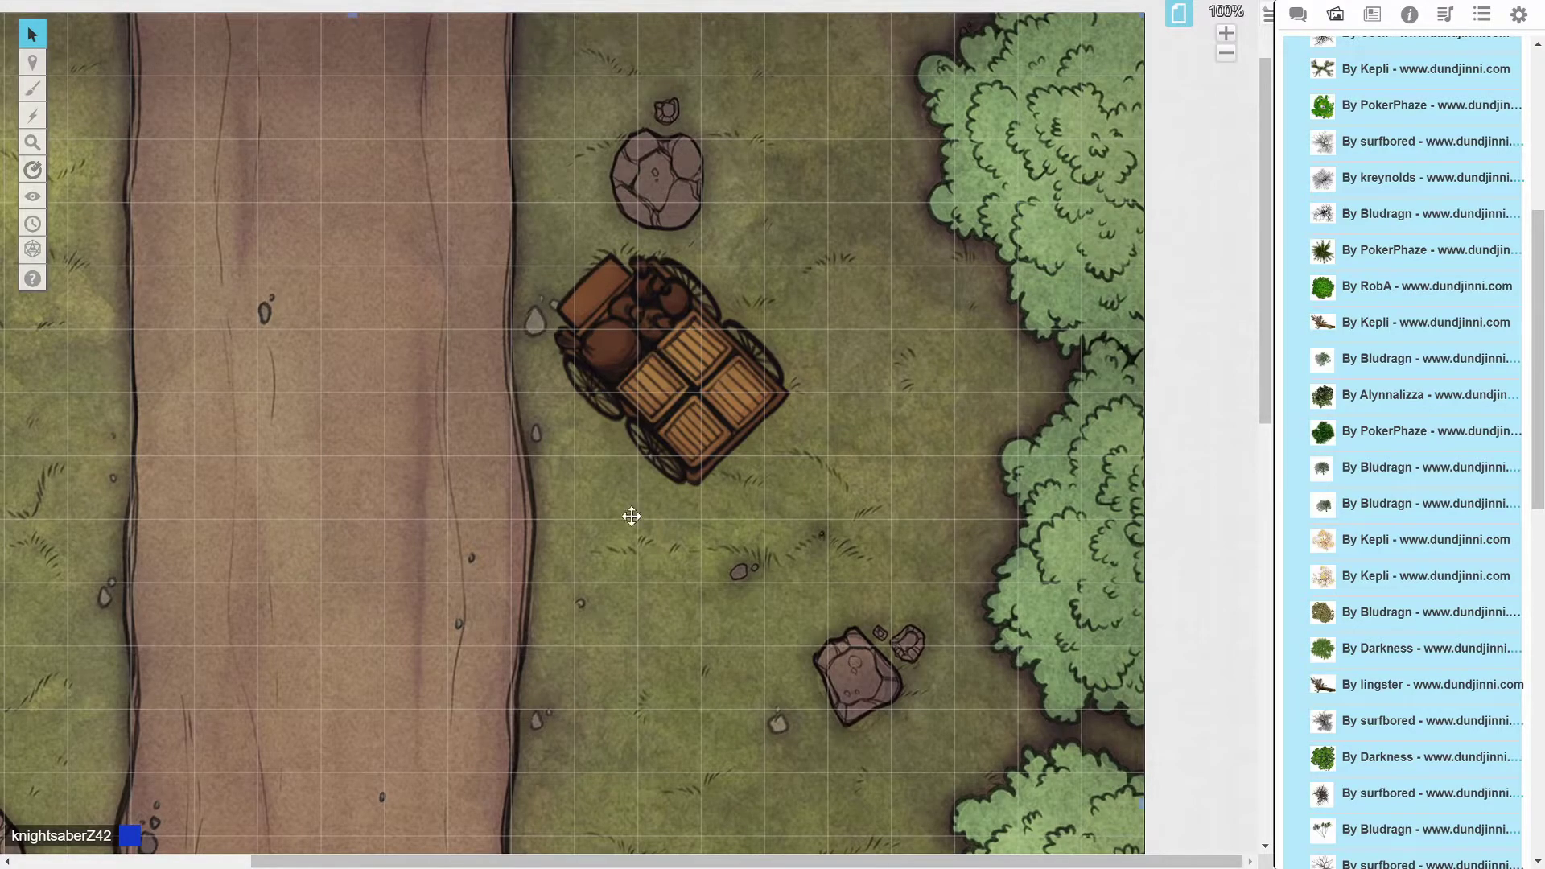
scroll(499, 572, left, 4)
scroll(450, 635, down, 4)
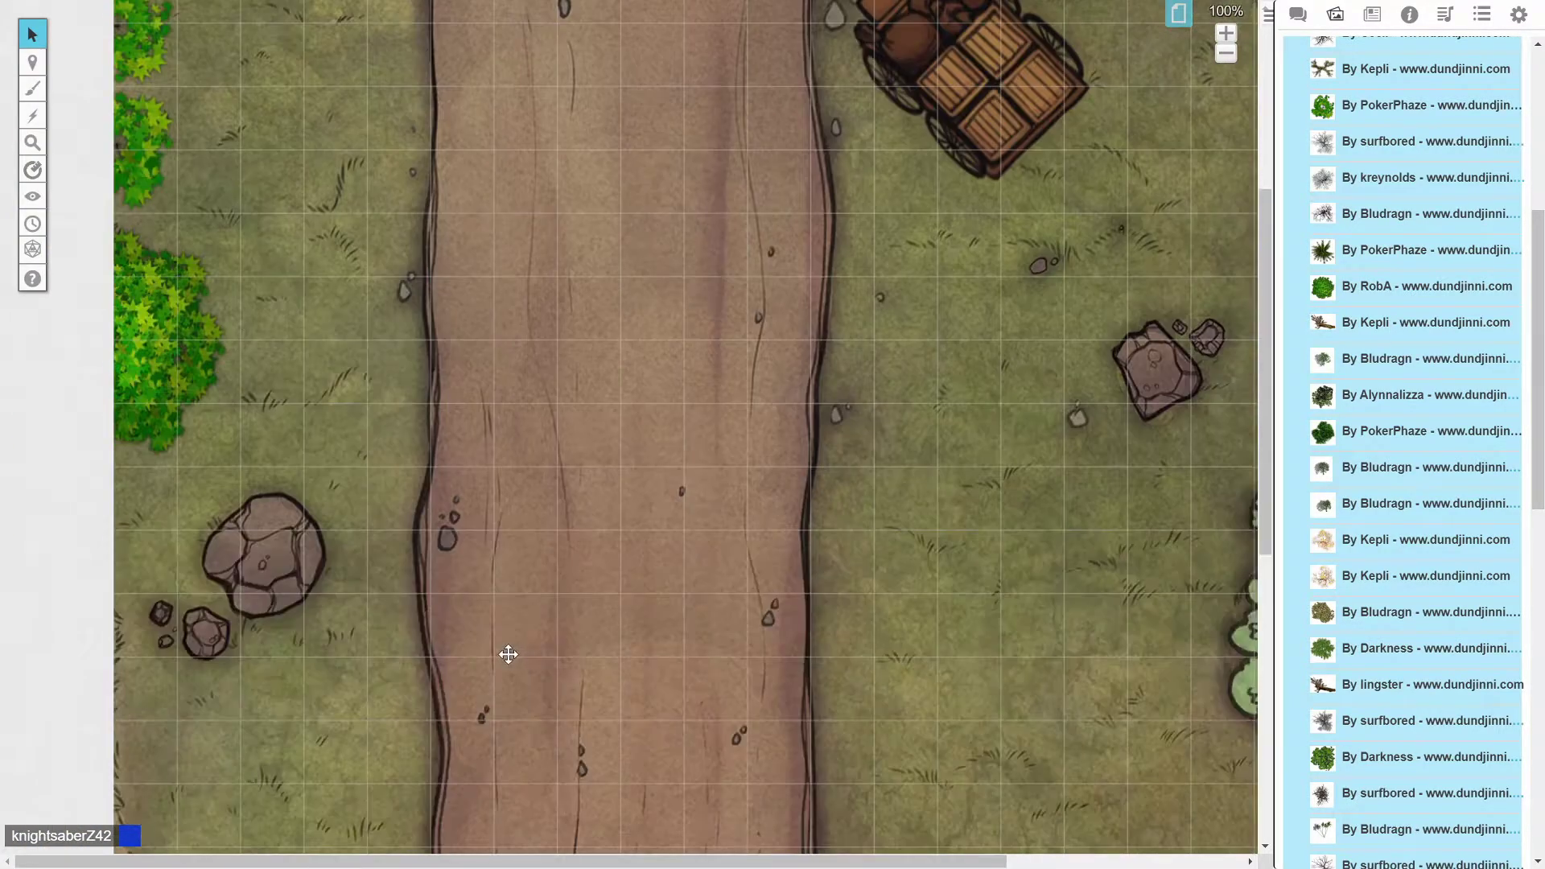
scroll(507, 654, down, 7)
scroll(507, 653, up, 4)
scroll(508, 653, up, 8)
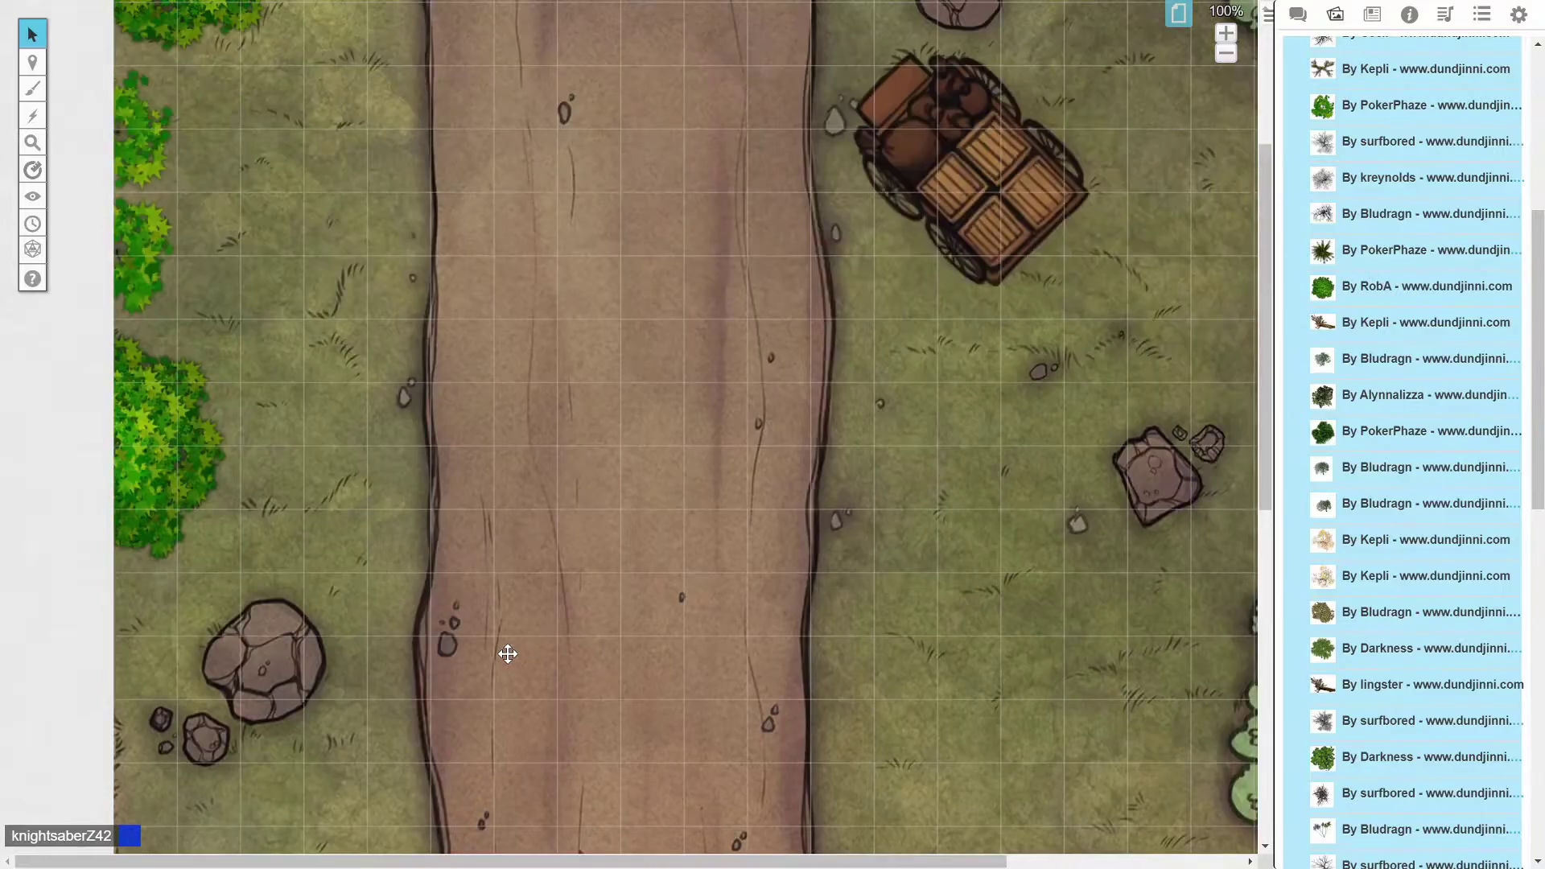
click(994, 448)
shift+click(200, 210)
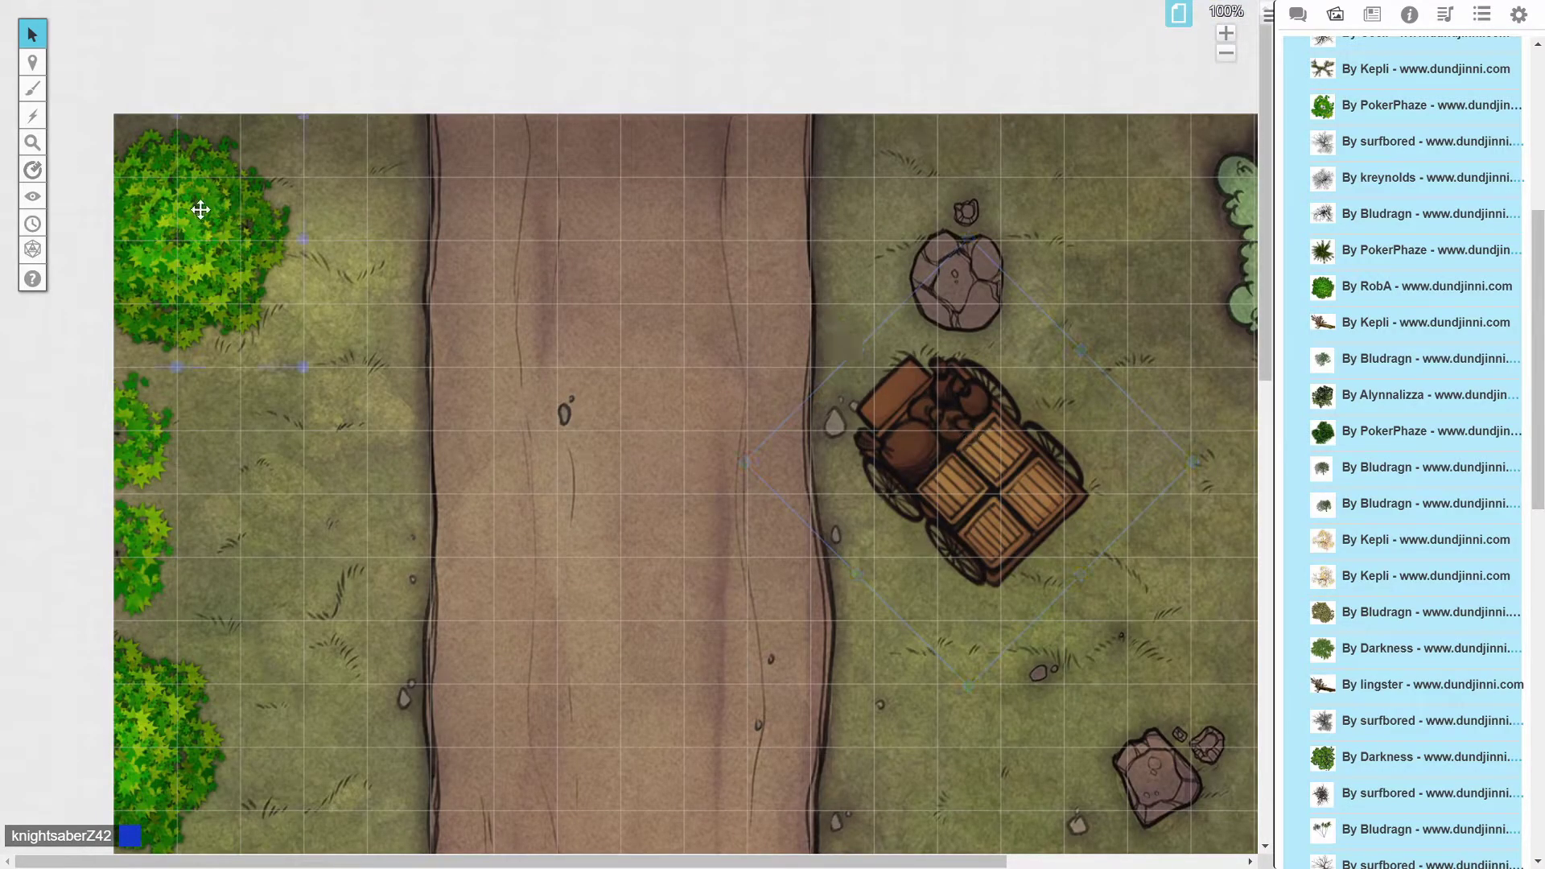
scroll(710, 558, down, 4)
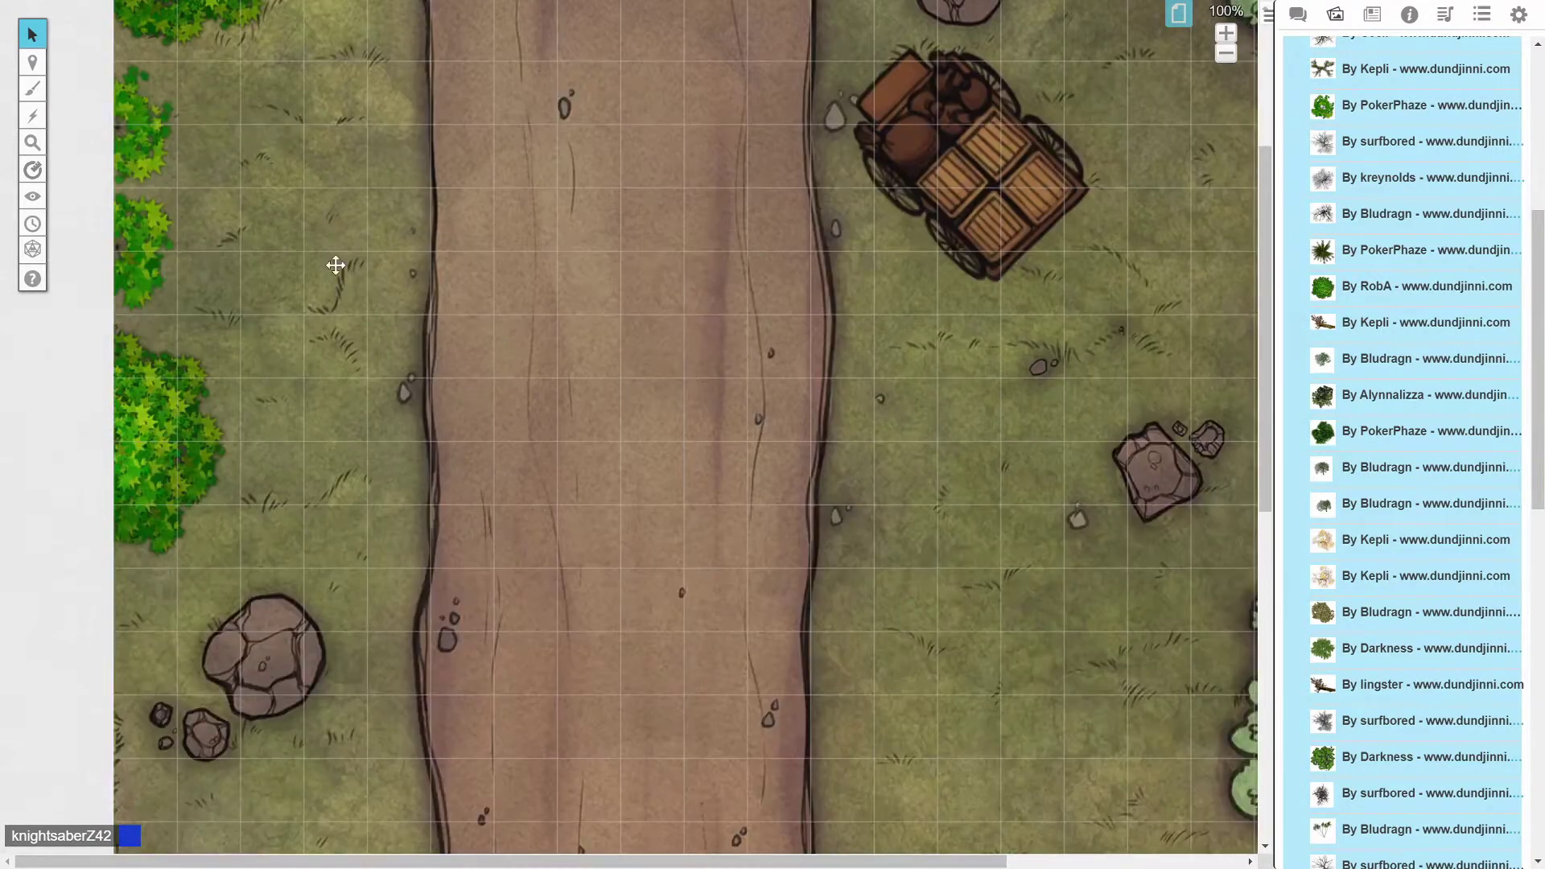
Turn on Dynamic Lighting and Daylight Mode for the Random Battle - Road page, keep Explorer Mode off, and save the page settings.
click(1373, 16)
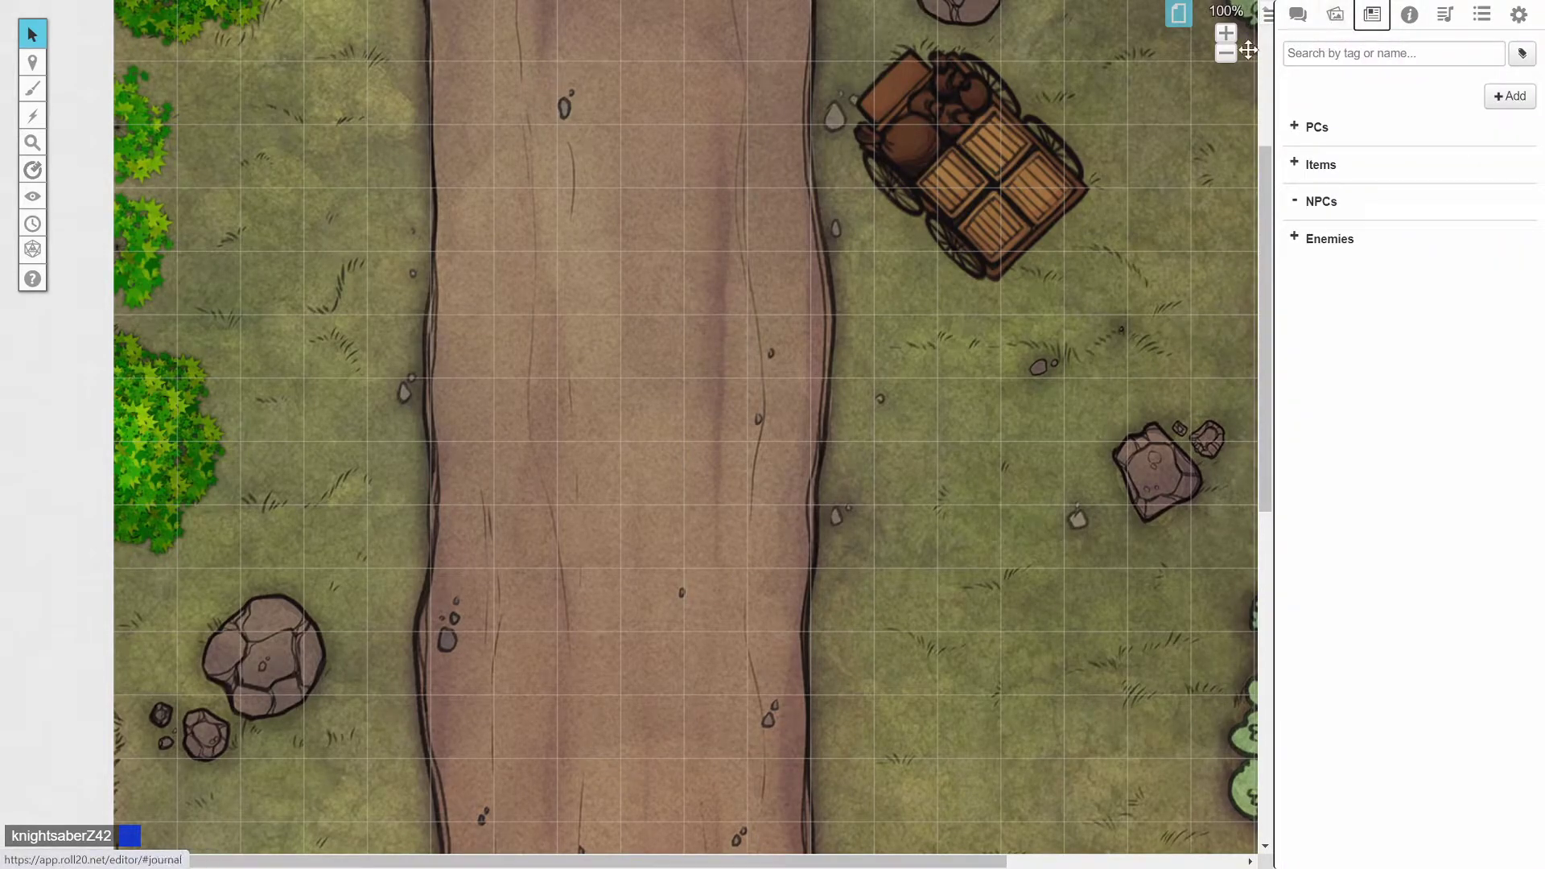
click(1178, 14)
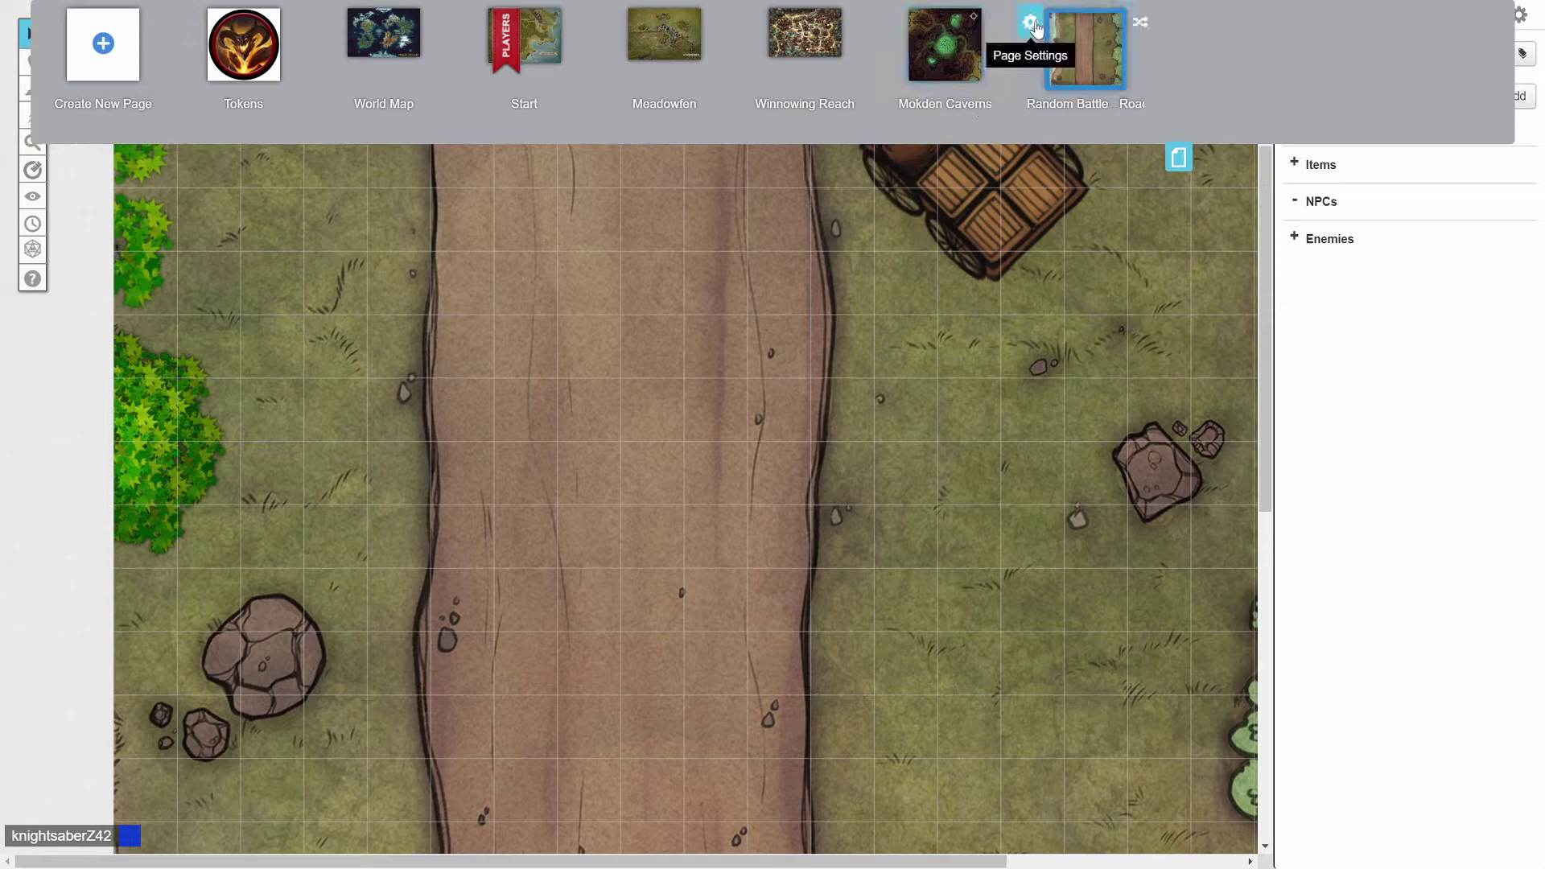
click(1037, 27)
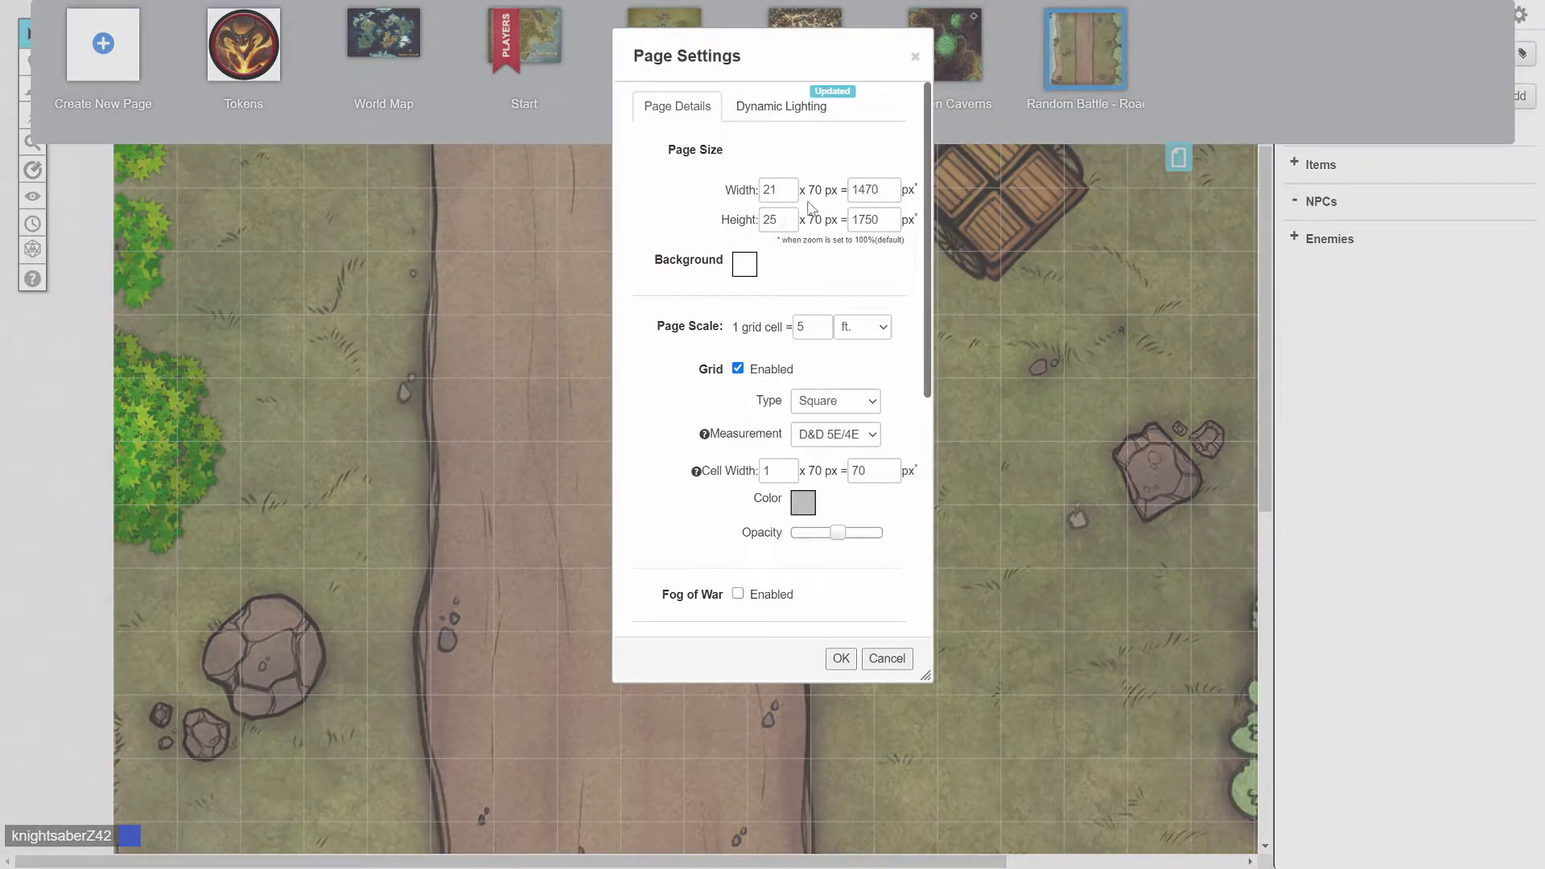
click(780, 106)
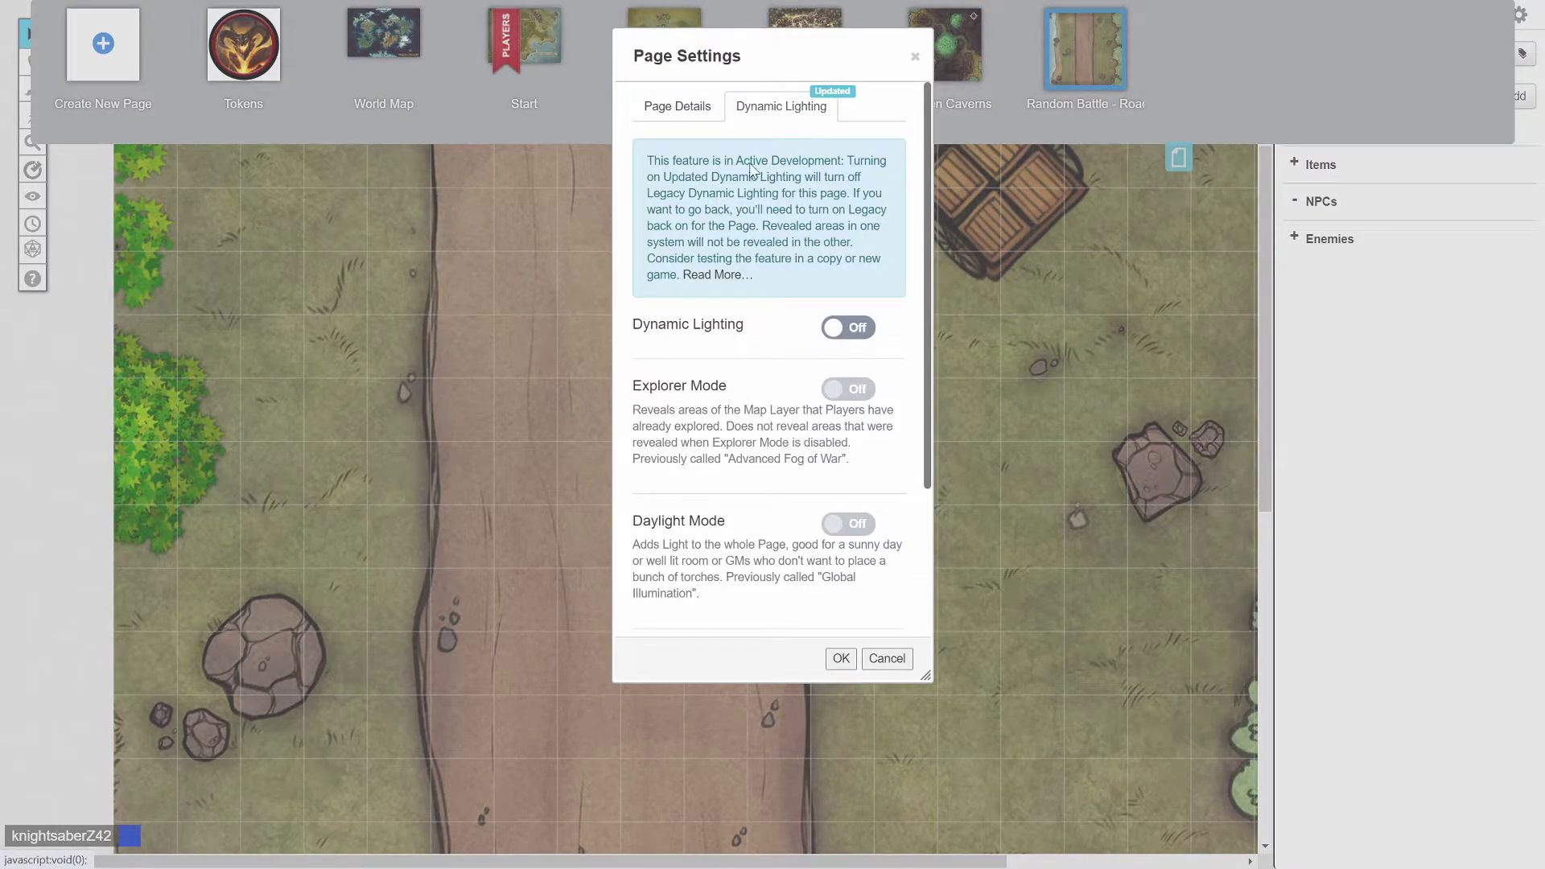
click(847, 327)
click(855, 395)
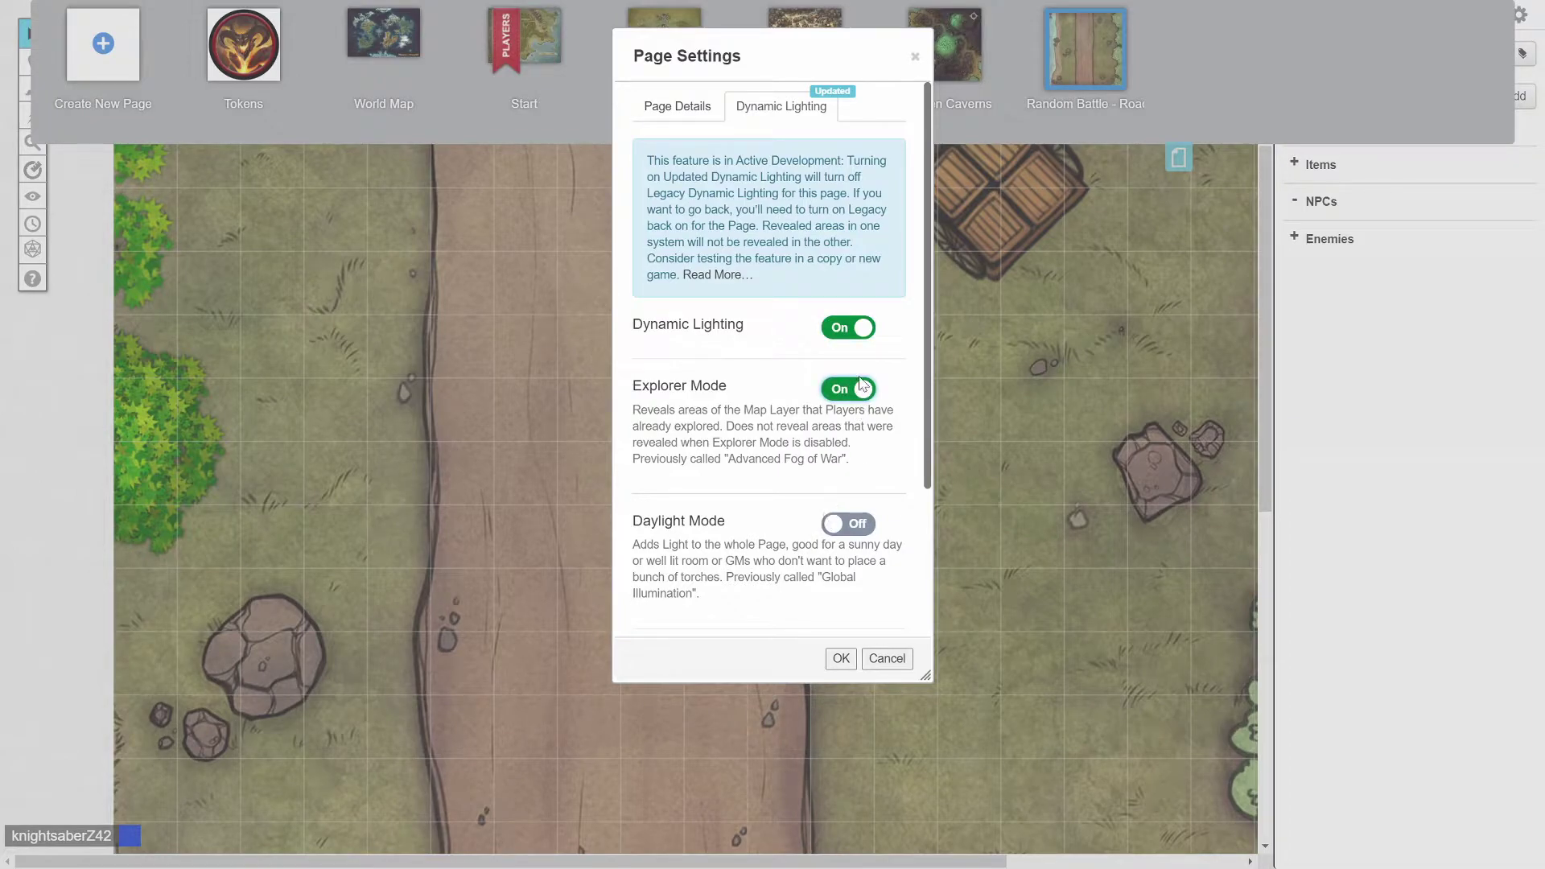
click(848, 524)
click(857, 396)
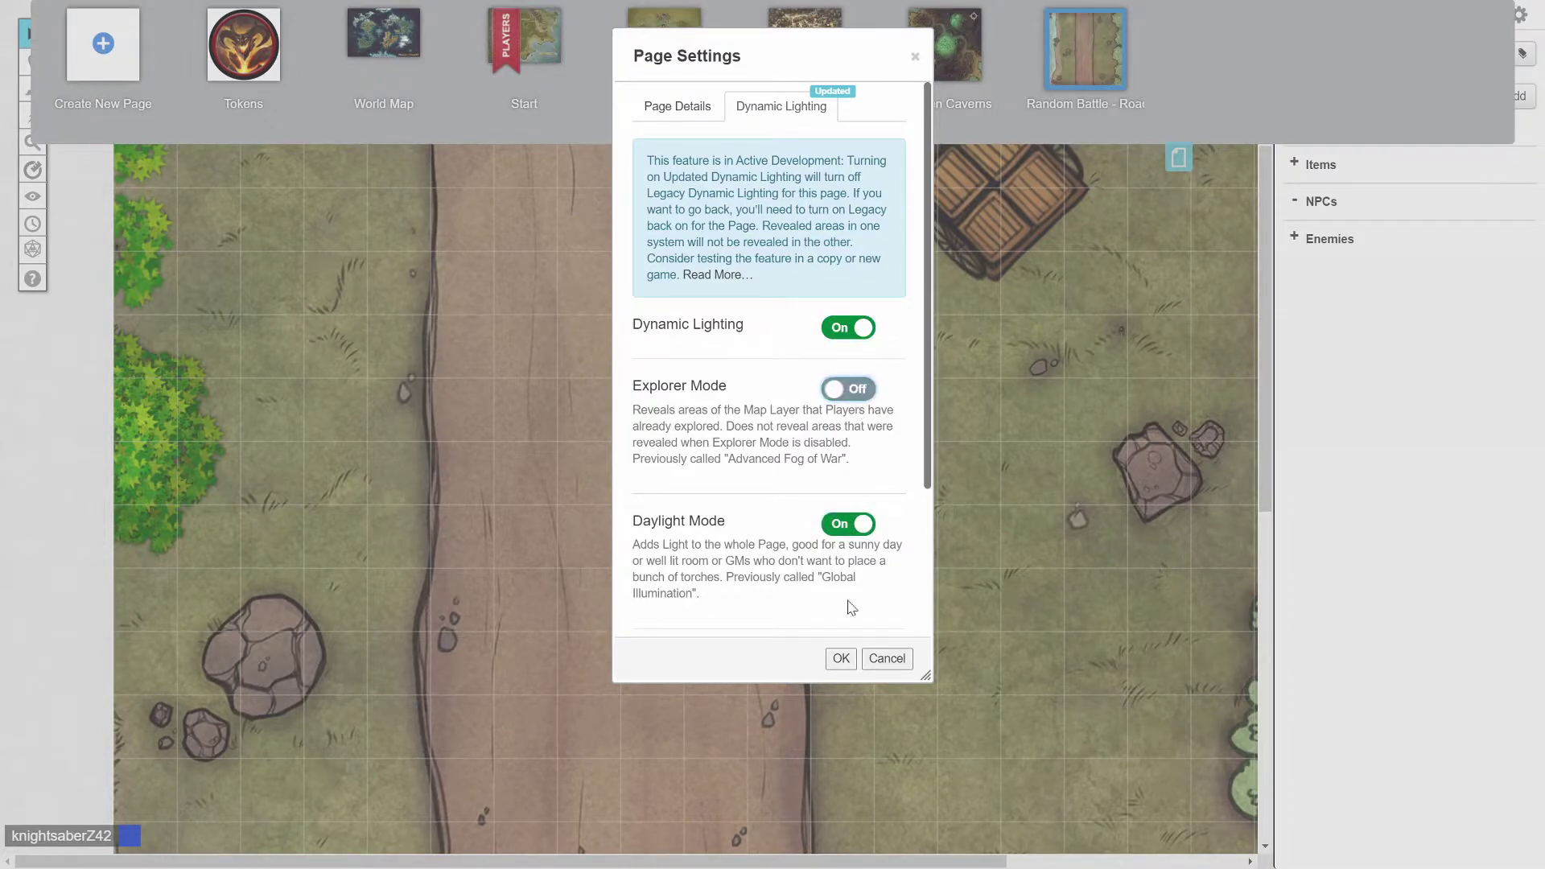
click(840, 659)
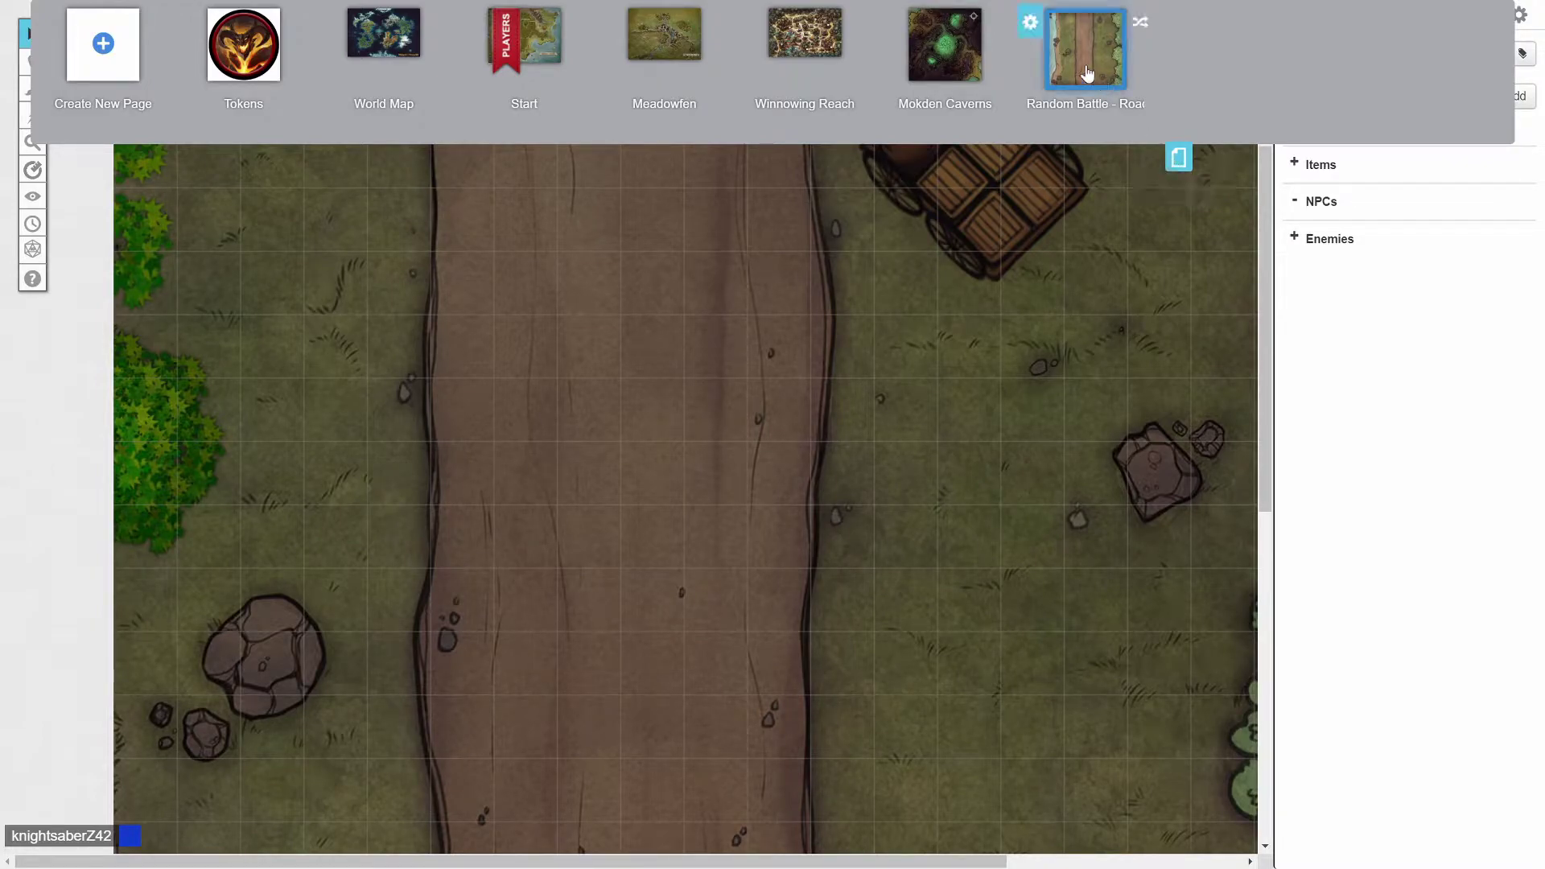
Review the road page's dynamic lighting settings down to GM Darkness Opacity, and close the page settings.
click(1032, 28)
click(804, 108)
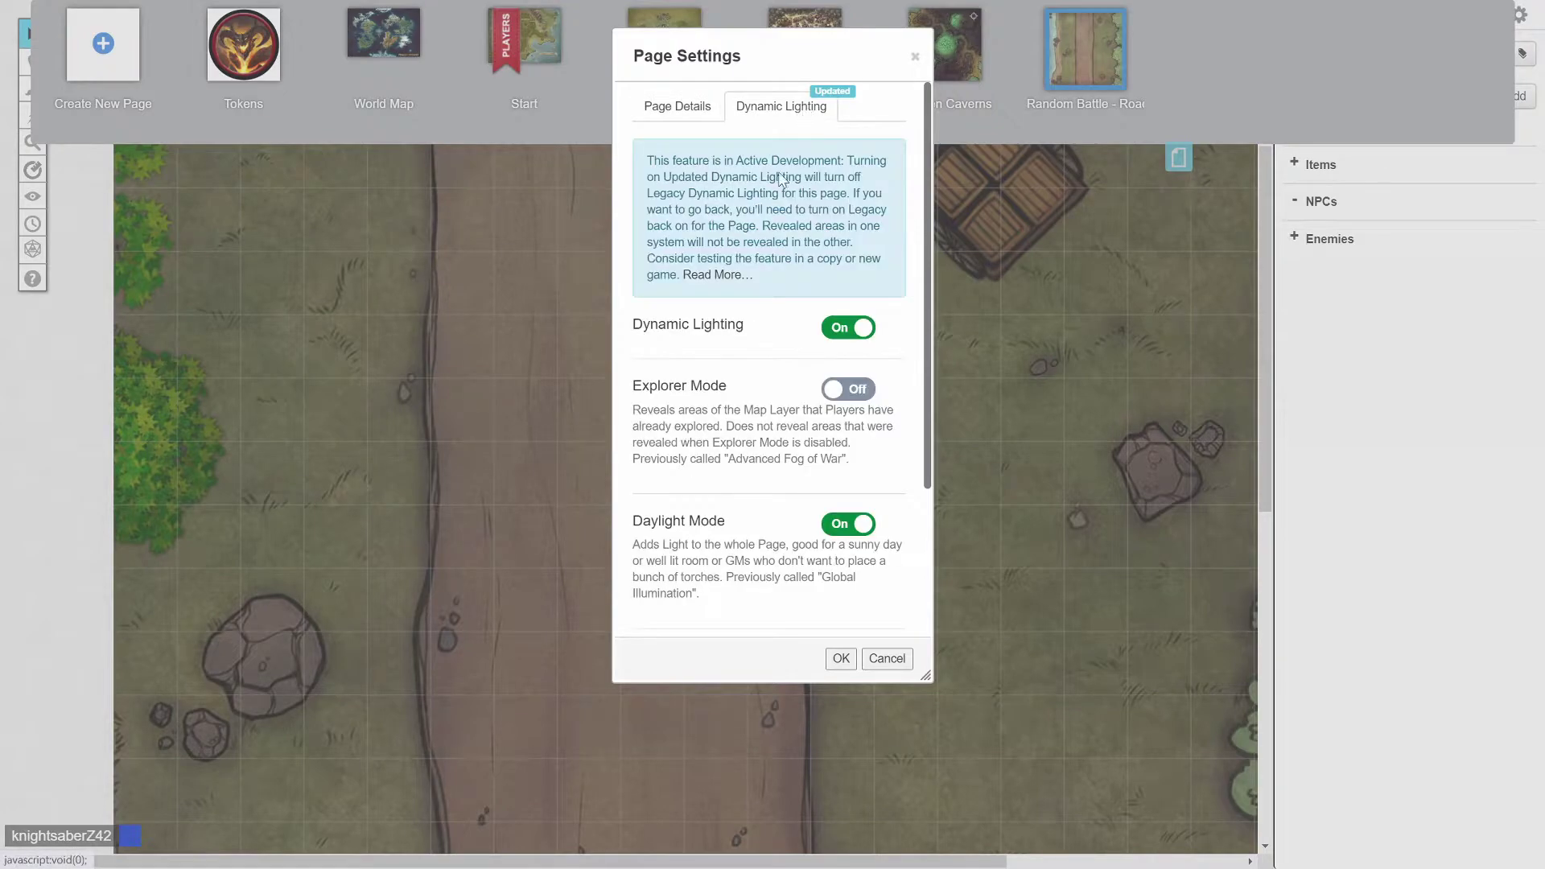
scroll(719, 406, down, 2)
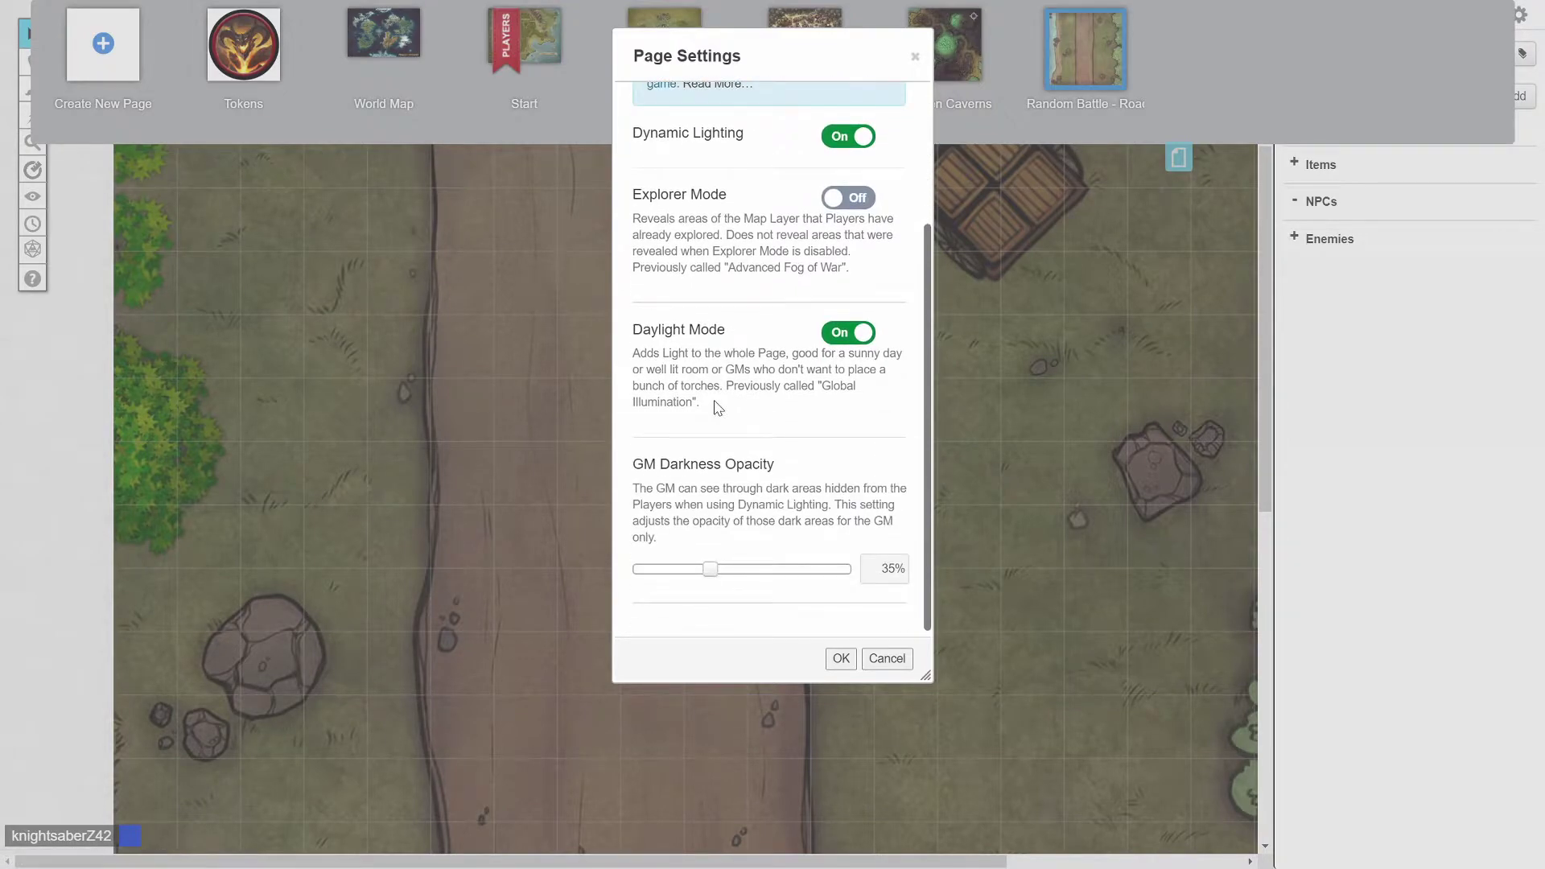
click(840, 658)
scroll(927, 395, up, 2)
click(1176, 159)
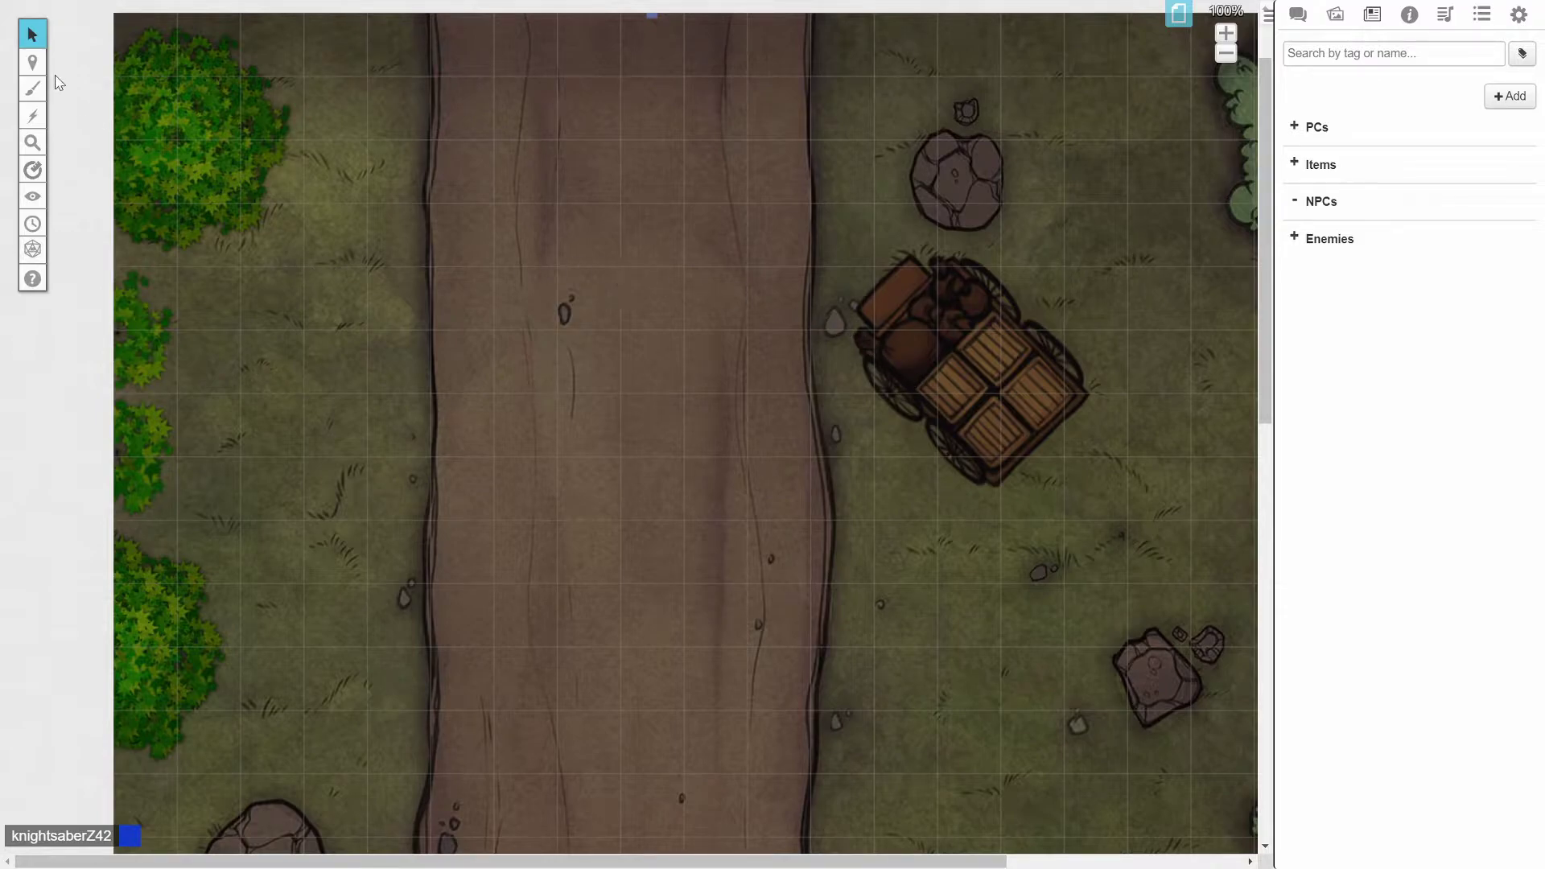
On the Dynamic Lighting layer, draw a magenta polygon line diagonally across the length of the wagon.
mouse_move(36, 64)
click(132, 134)
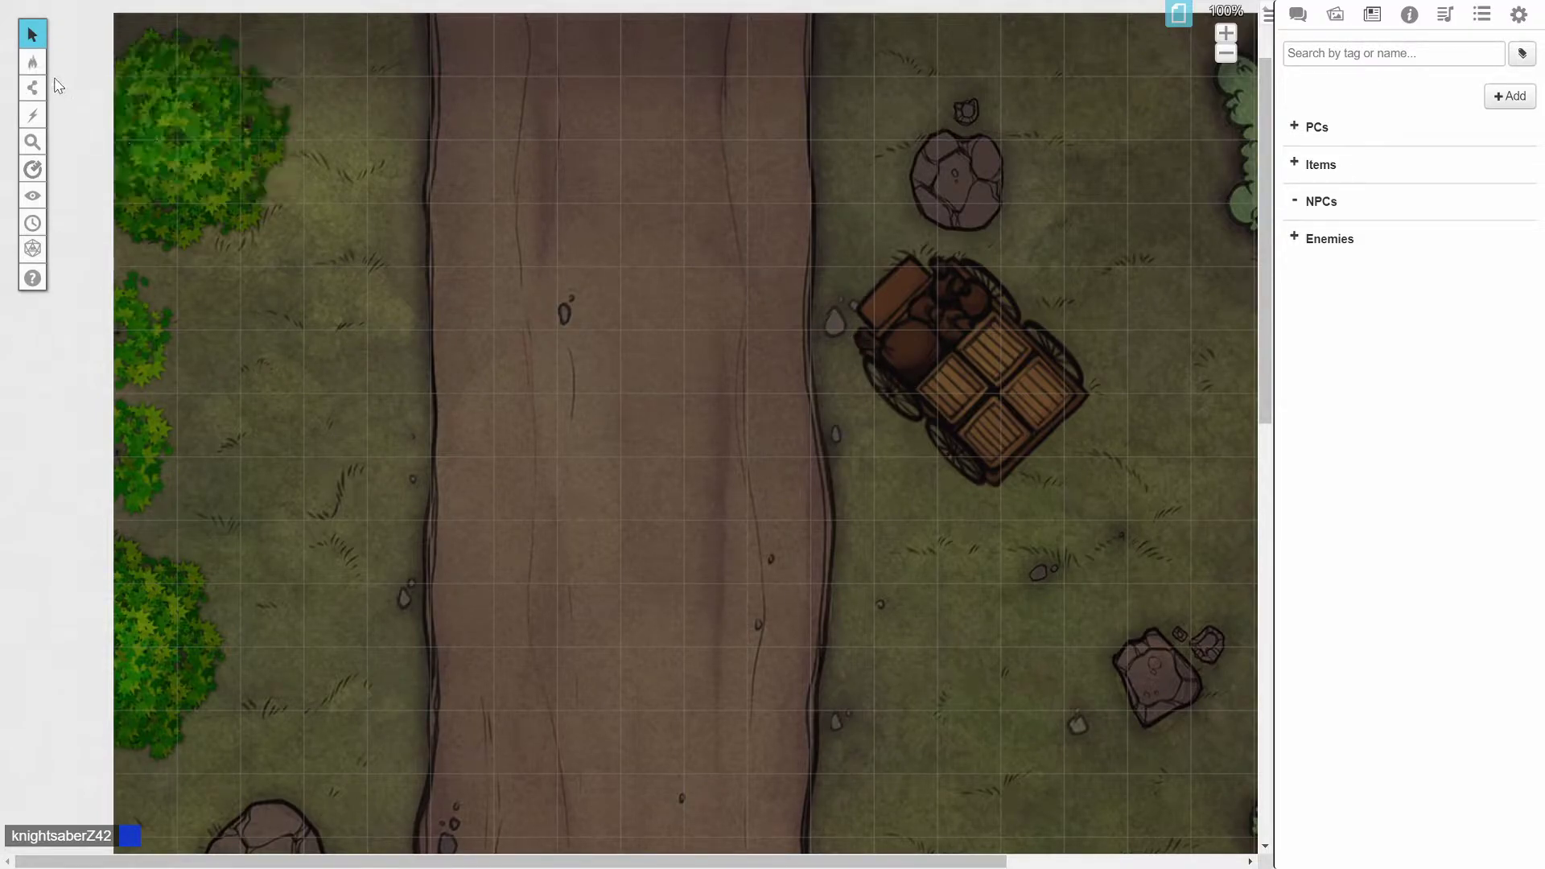
click(116, 112)
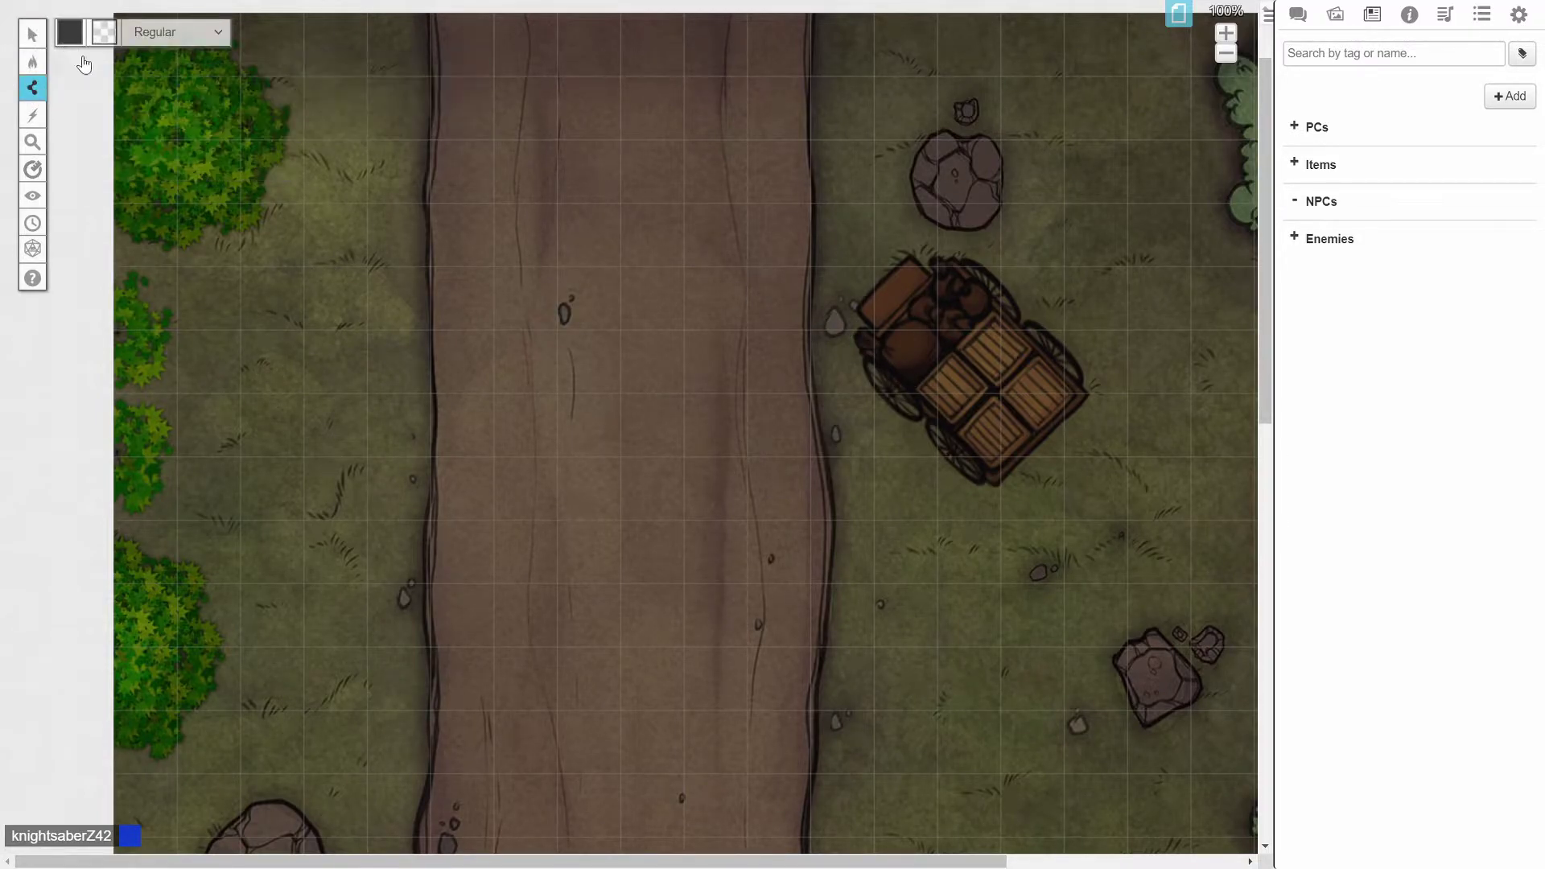
click(70, 33)
click(87, 89)
click(1035, 435)
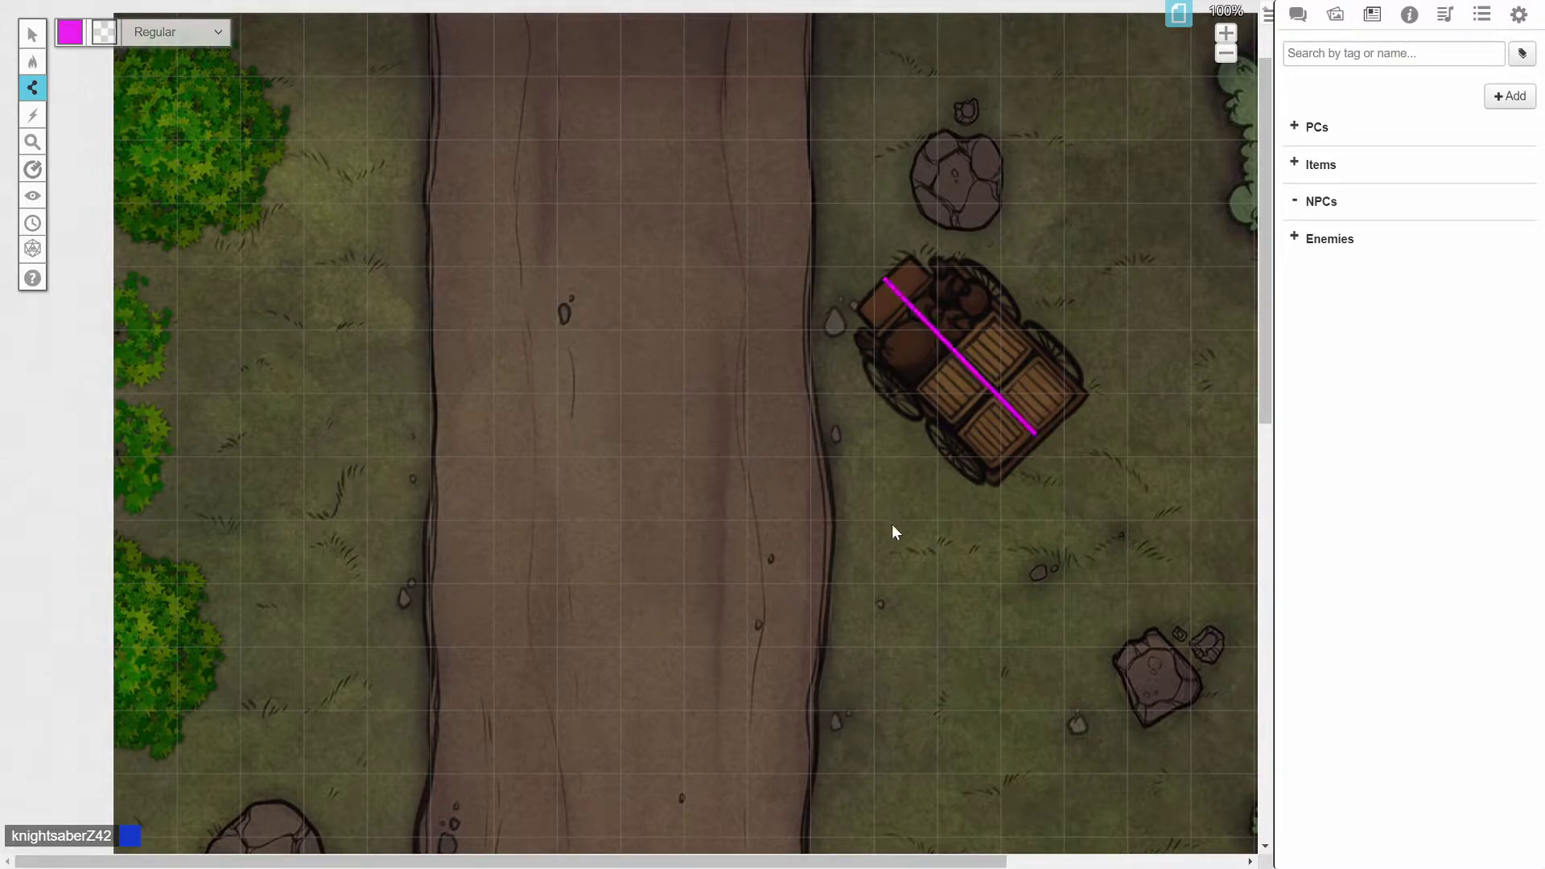
right_click(616, 395)
click(130, 65)
click(246, 212)
click(234, 78)
right_click(186, 182)
click(29, 29)
click(160, 143)
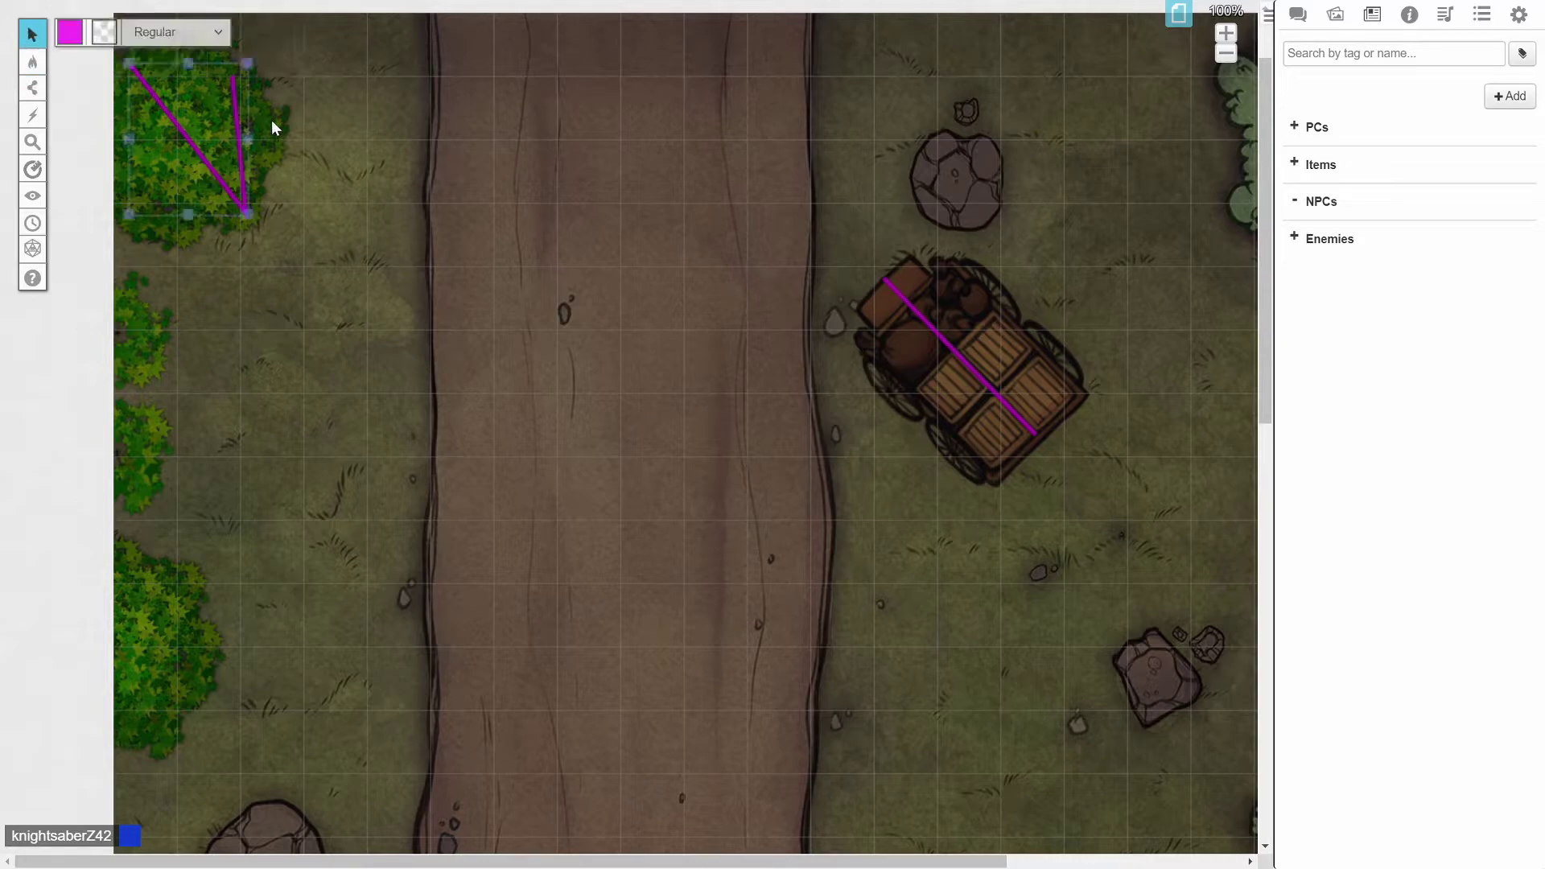
key(Delete)
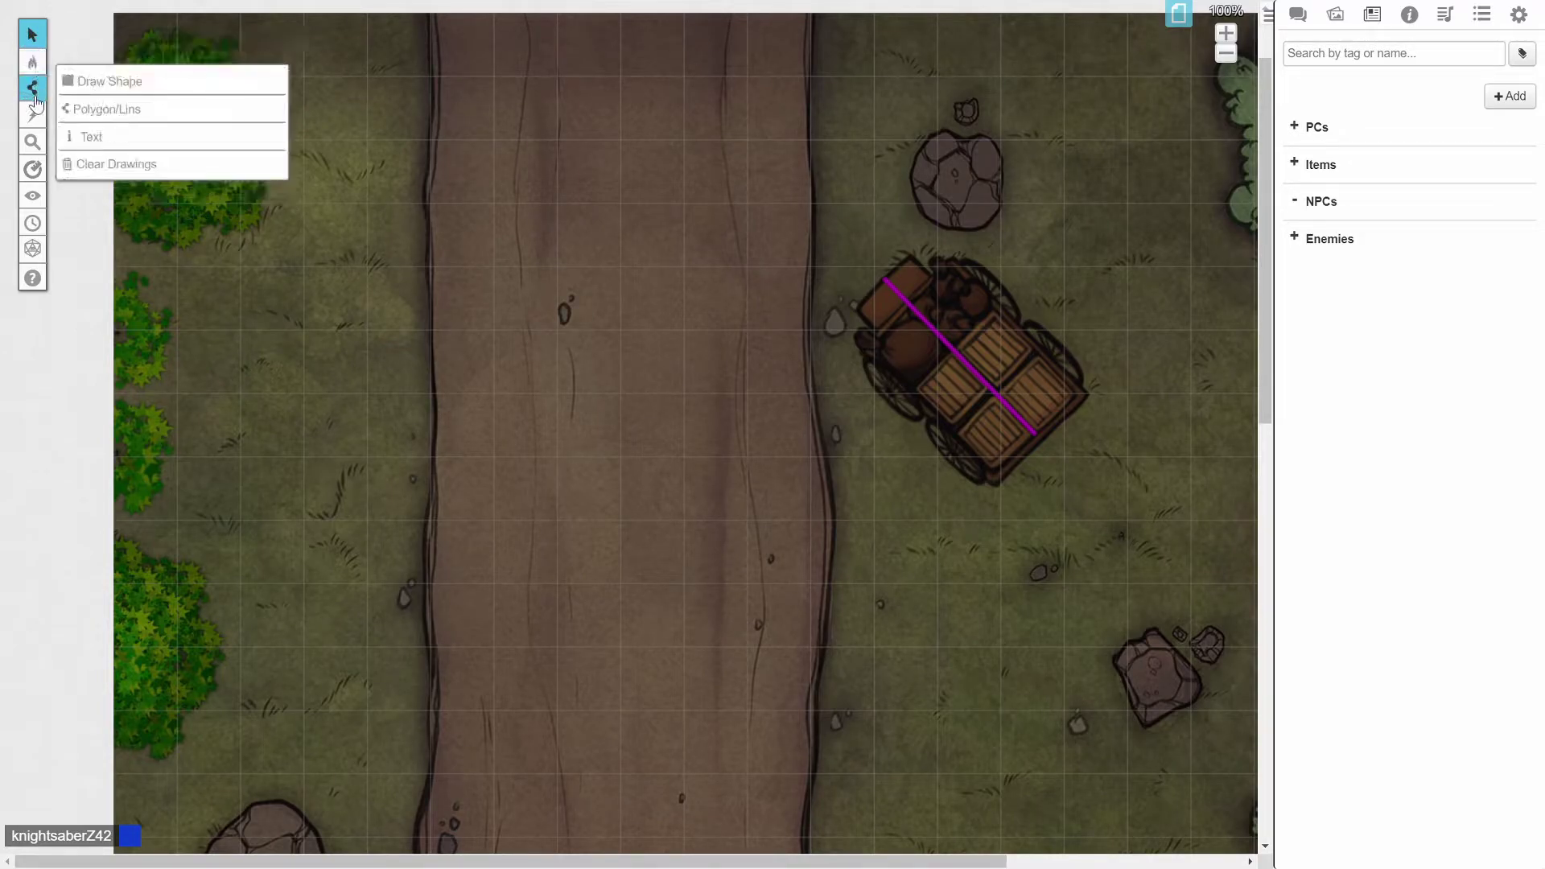
Draw two separate crossing lines with the Polygon/Line tool over the large tree in the map's northwest corner.
click(36, 90)
click(135, 109)
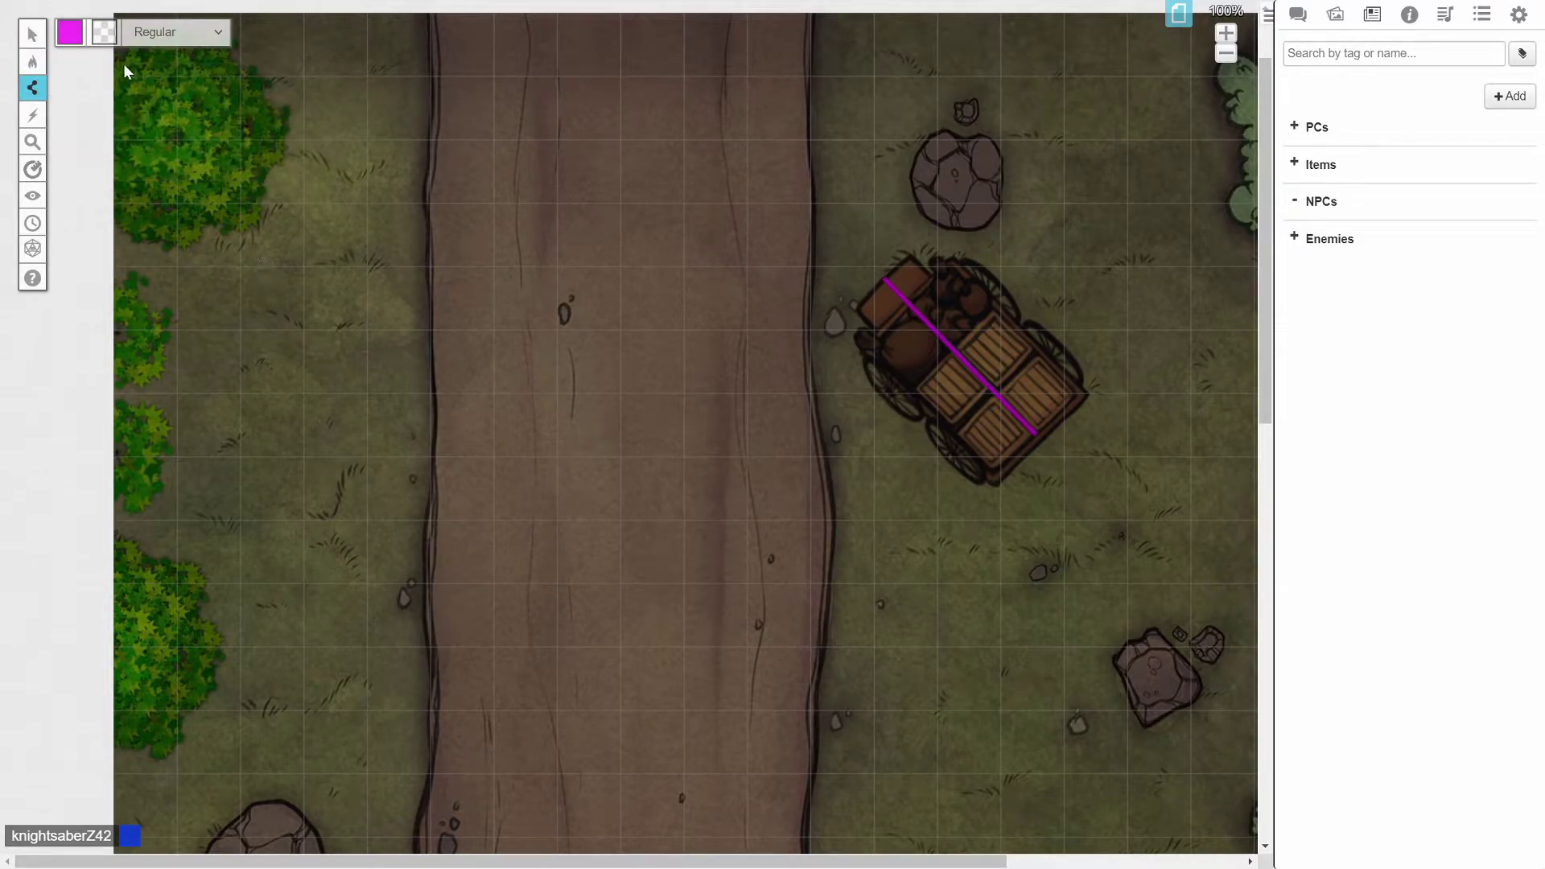
click(232, 202)
right_click(232, 201)
click(225, 64)
click(136, 206)
right_click(136, 206)
Draw one lighting line across each small west-edge tree and two crossing lines over the large tree below them.
click(147, 487)
right_click(146, 487)
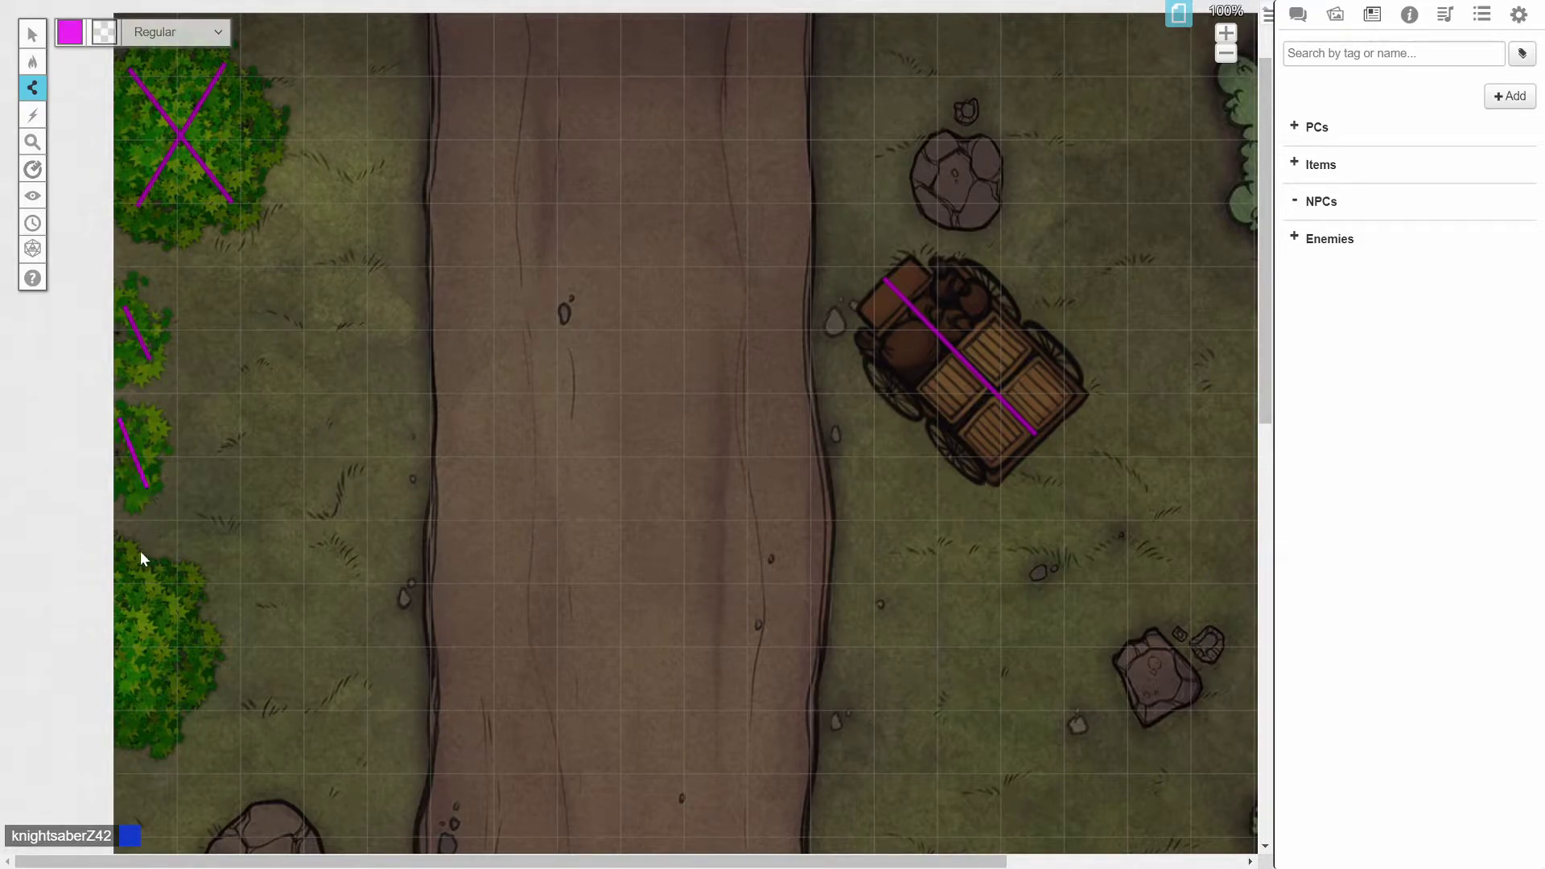
click(164, 726)
right_click(164, 726)
click(127, 712)
right_click(127, 712)
Draw two crossing lighting lines over the large boulder west of the road, below the trees.
scroll(354, 578, down, 3)
scroll(379, 573, down, 2)
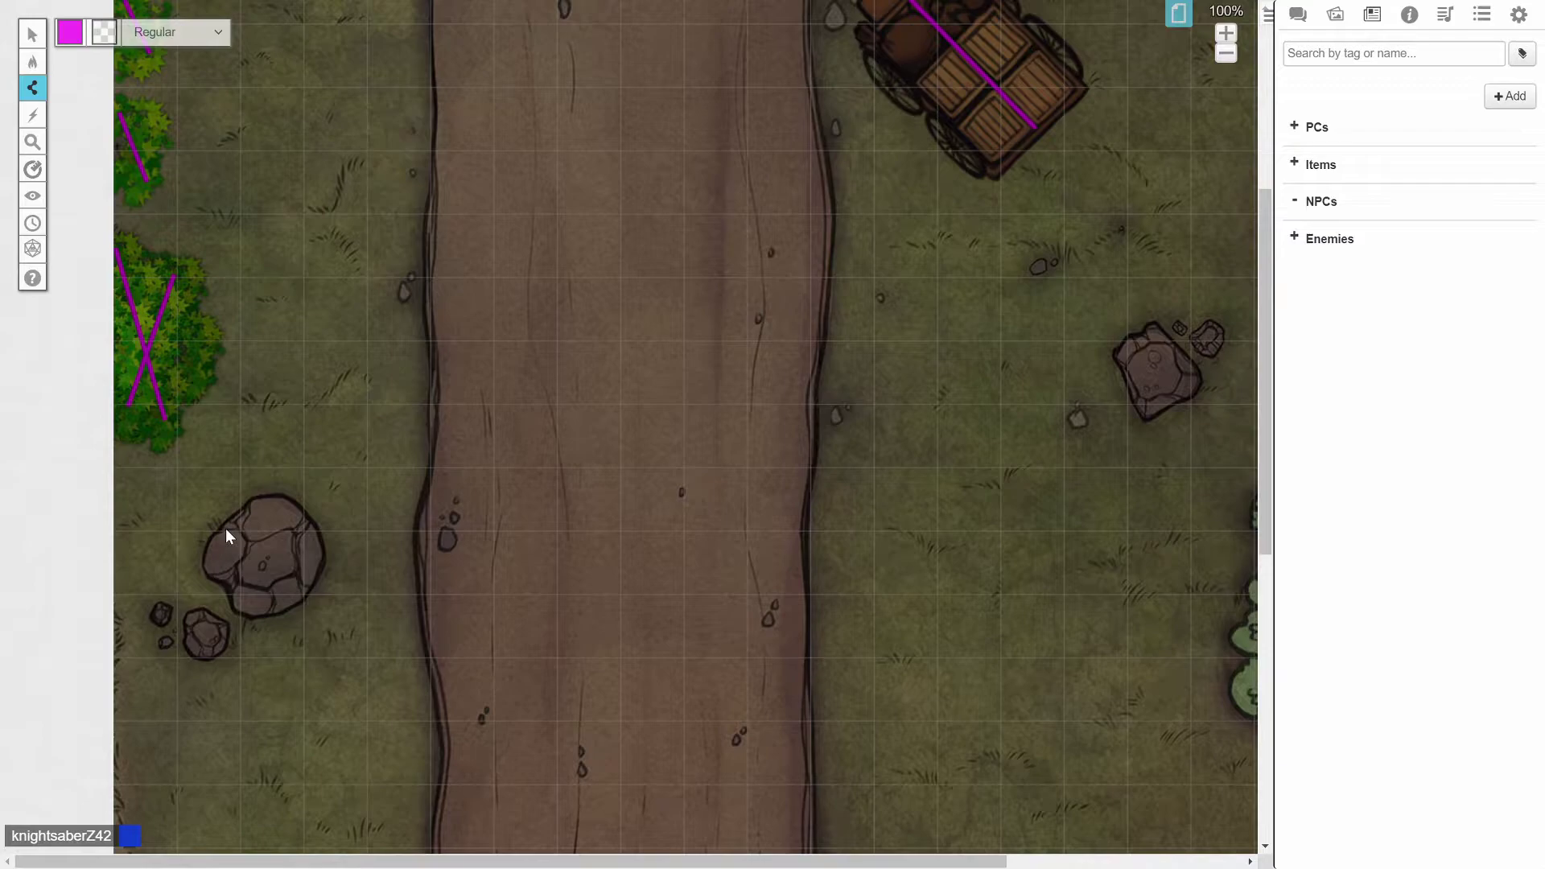
click(302, 586)
right_click(303, 586)
click(246, 596)
right_click(244, 597)
scroll(884, 422, right, 4)
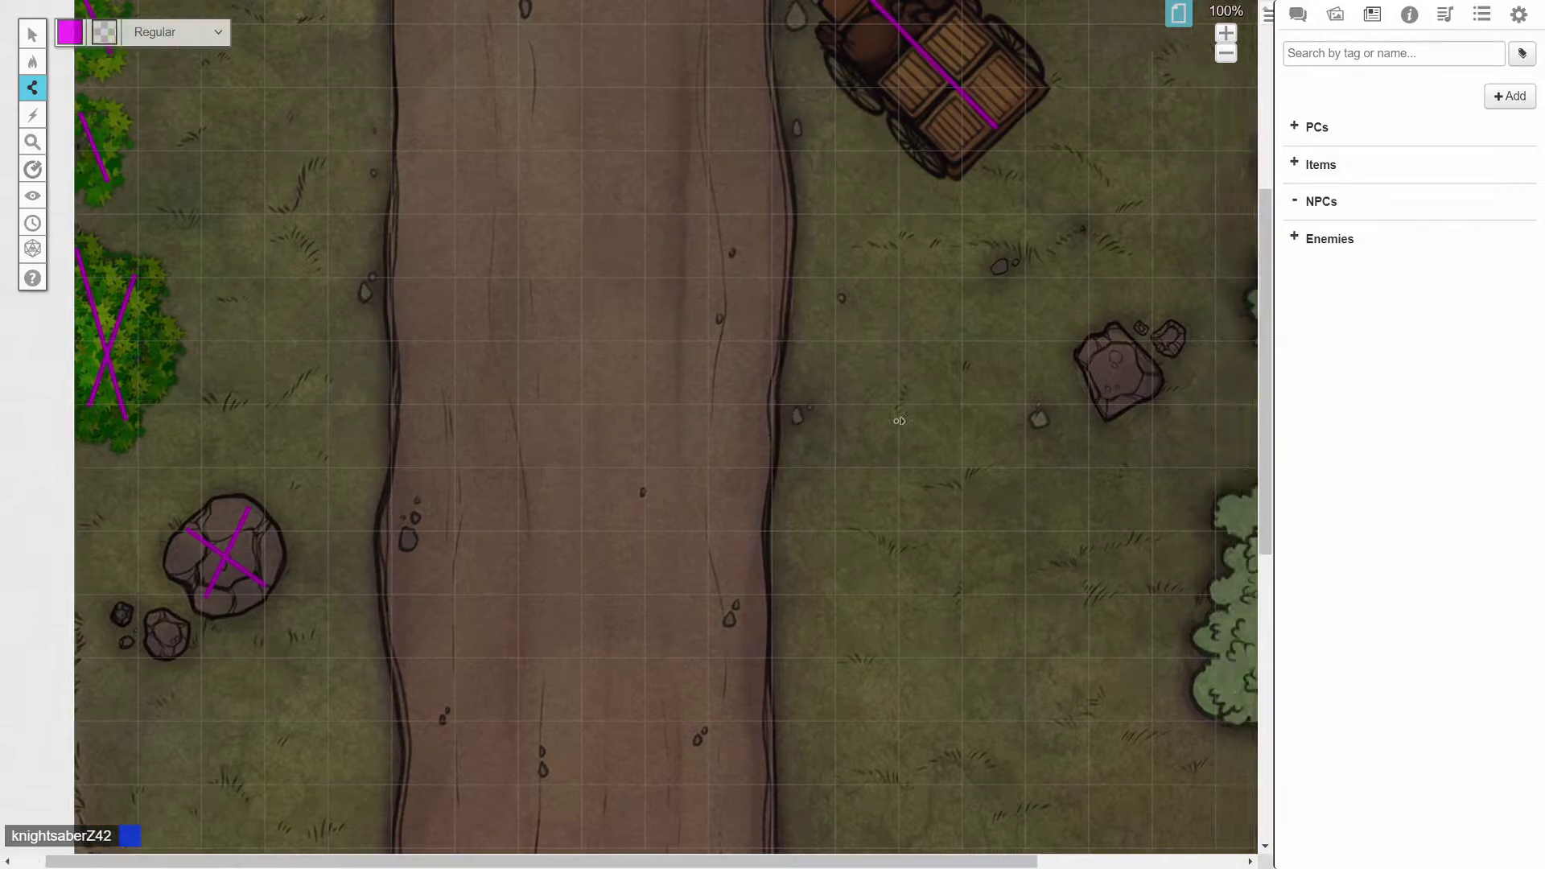
click(1130, 788)
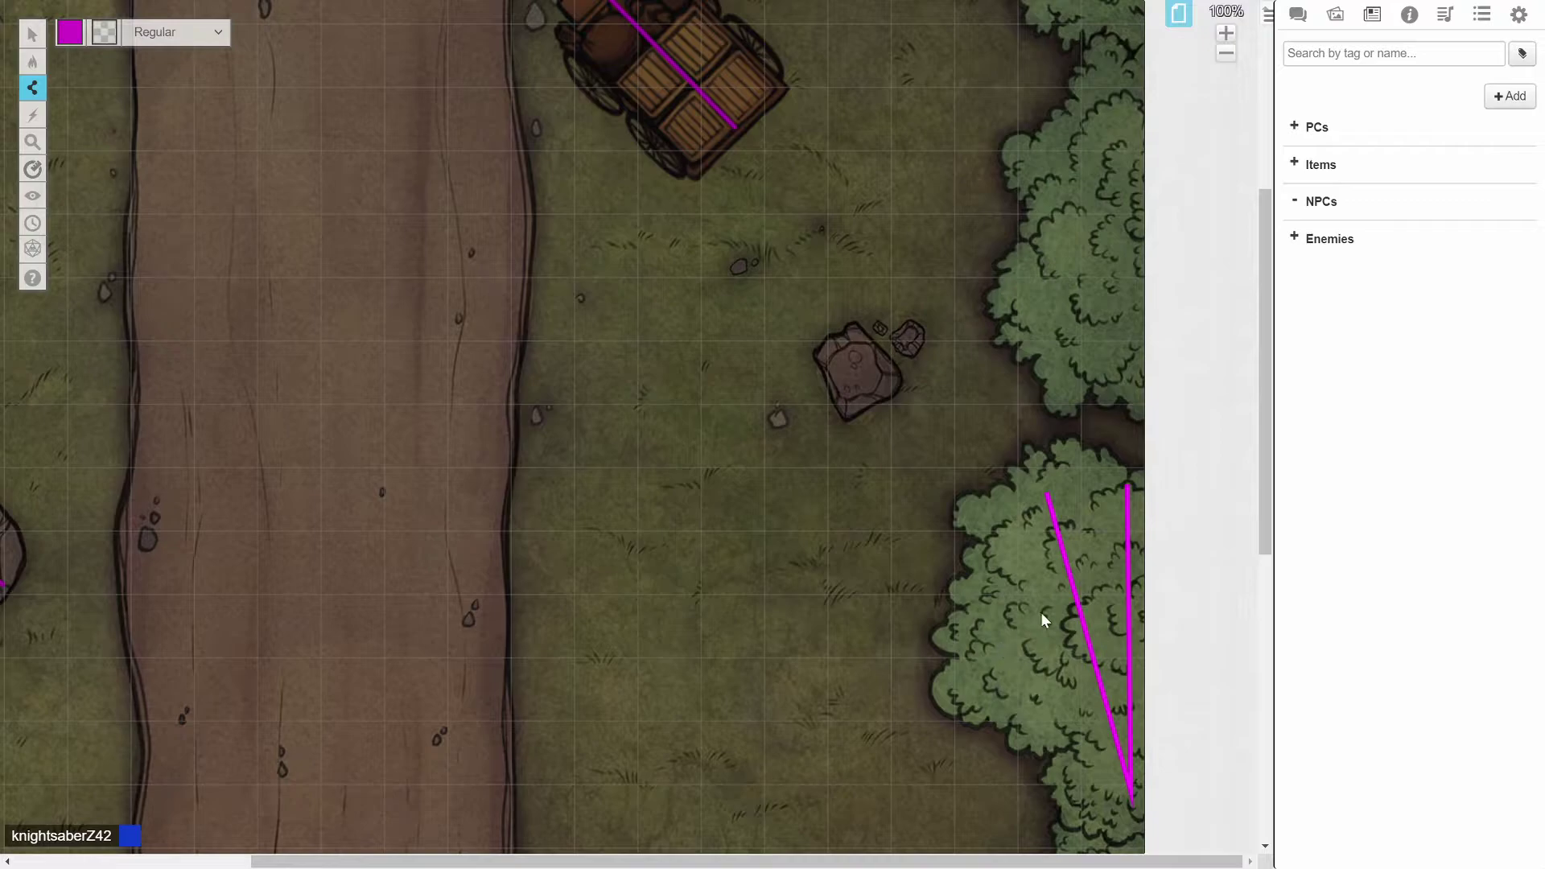
click(32, 34)
drag(960, 664, 1139, 537)
key(Delete)
Draw two separate crossing lighting lines over both the lower and the middle tree at the east edge.
mouse_move(31, 87)
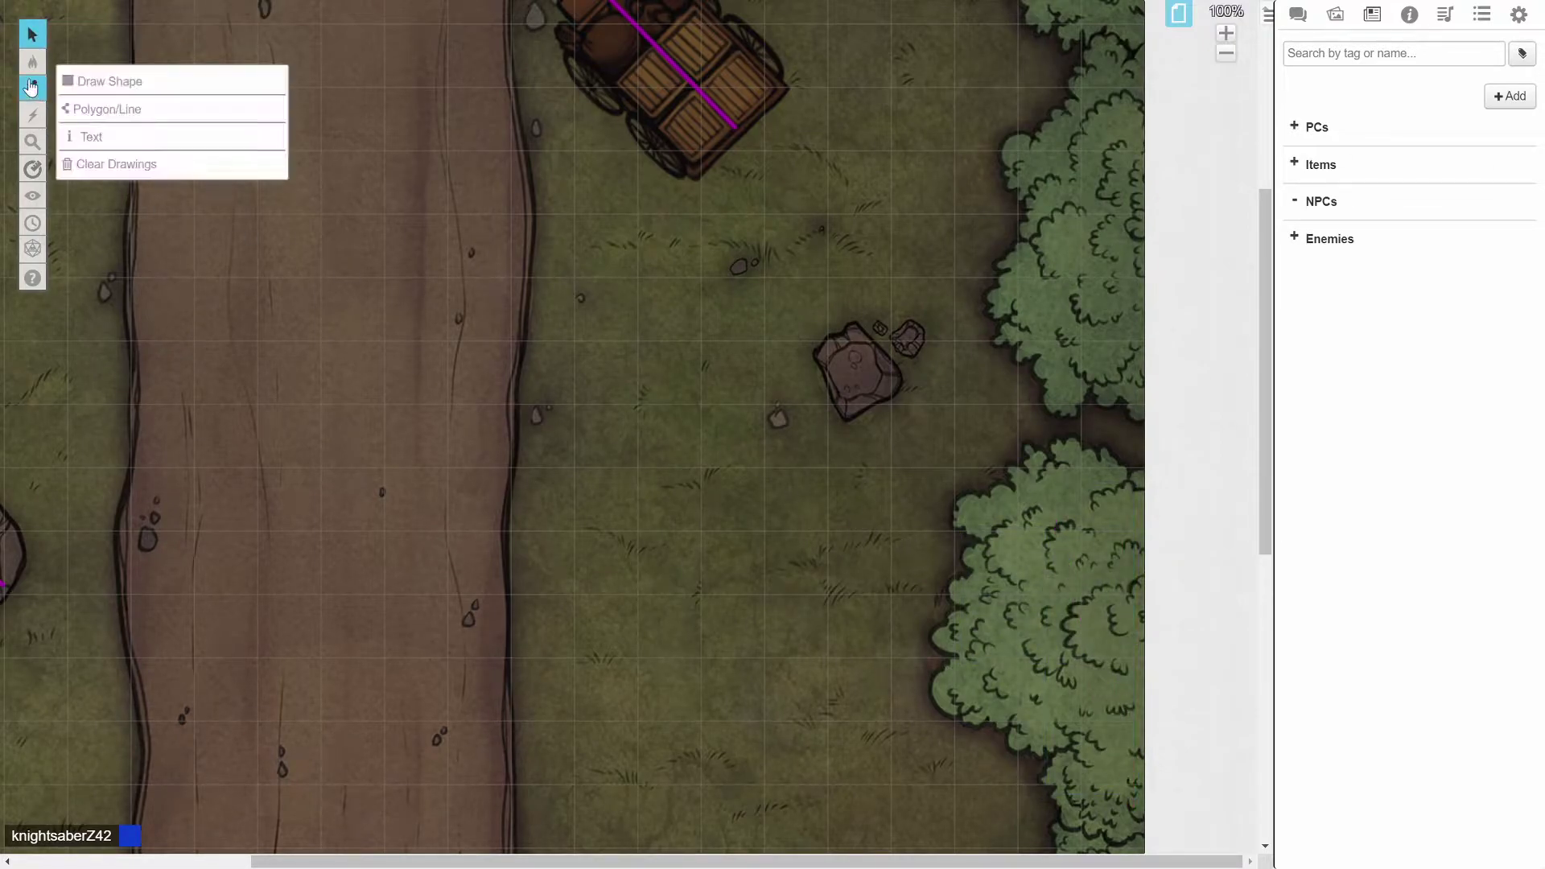
click(105, 109)
click(1131, 764)
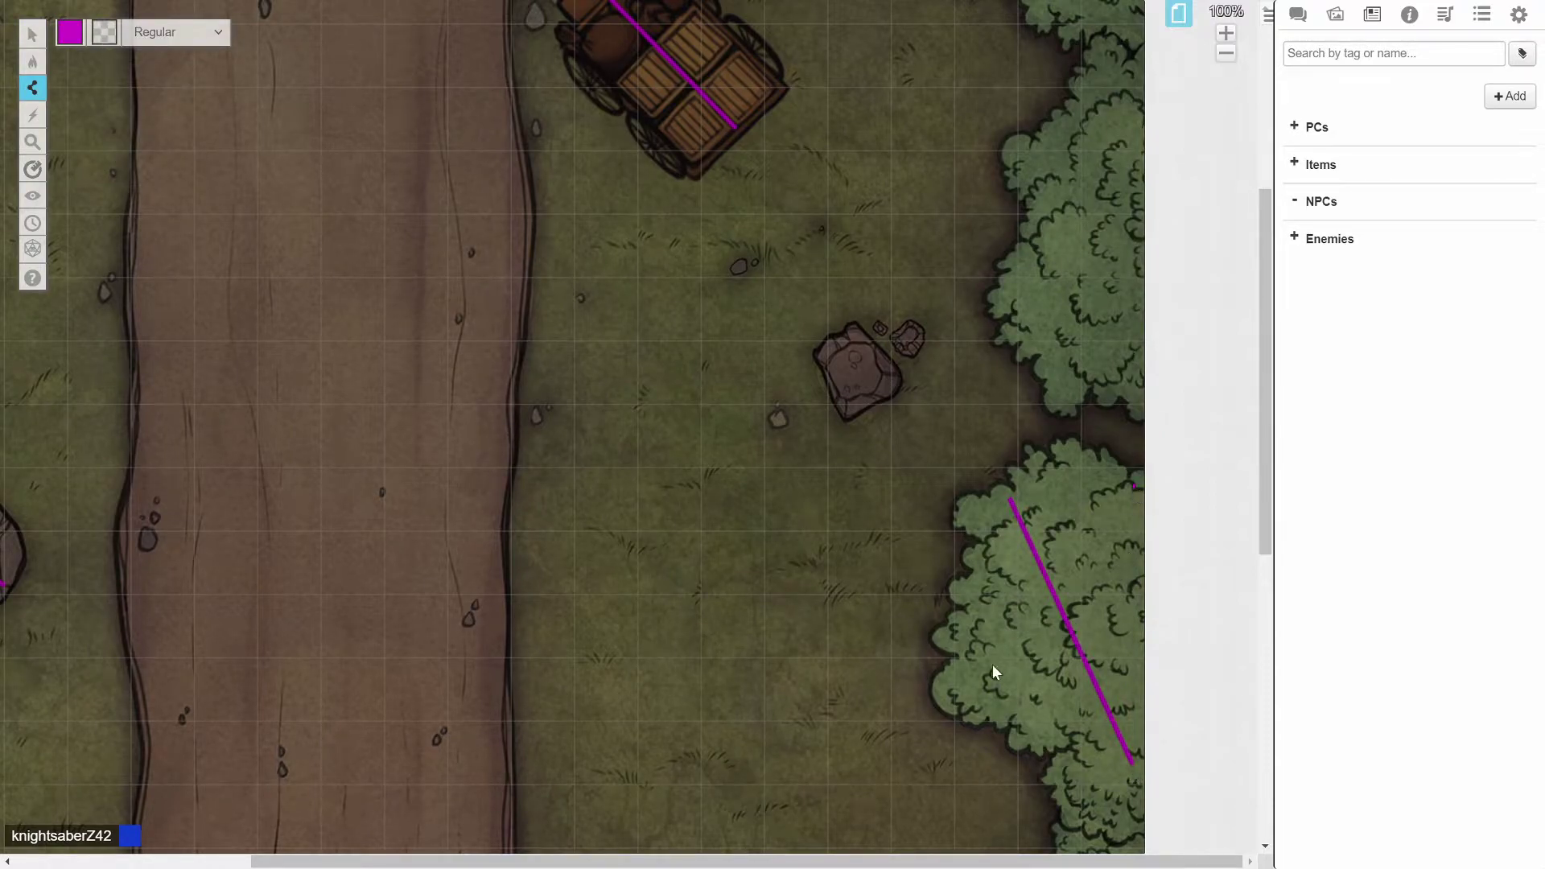
click(976, 682)
scroll(1021, 568, up, 3)
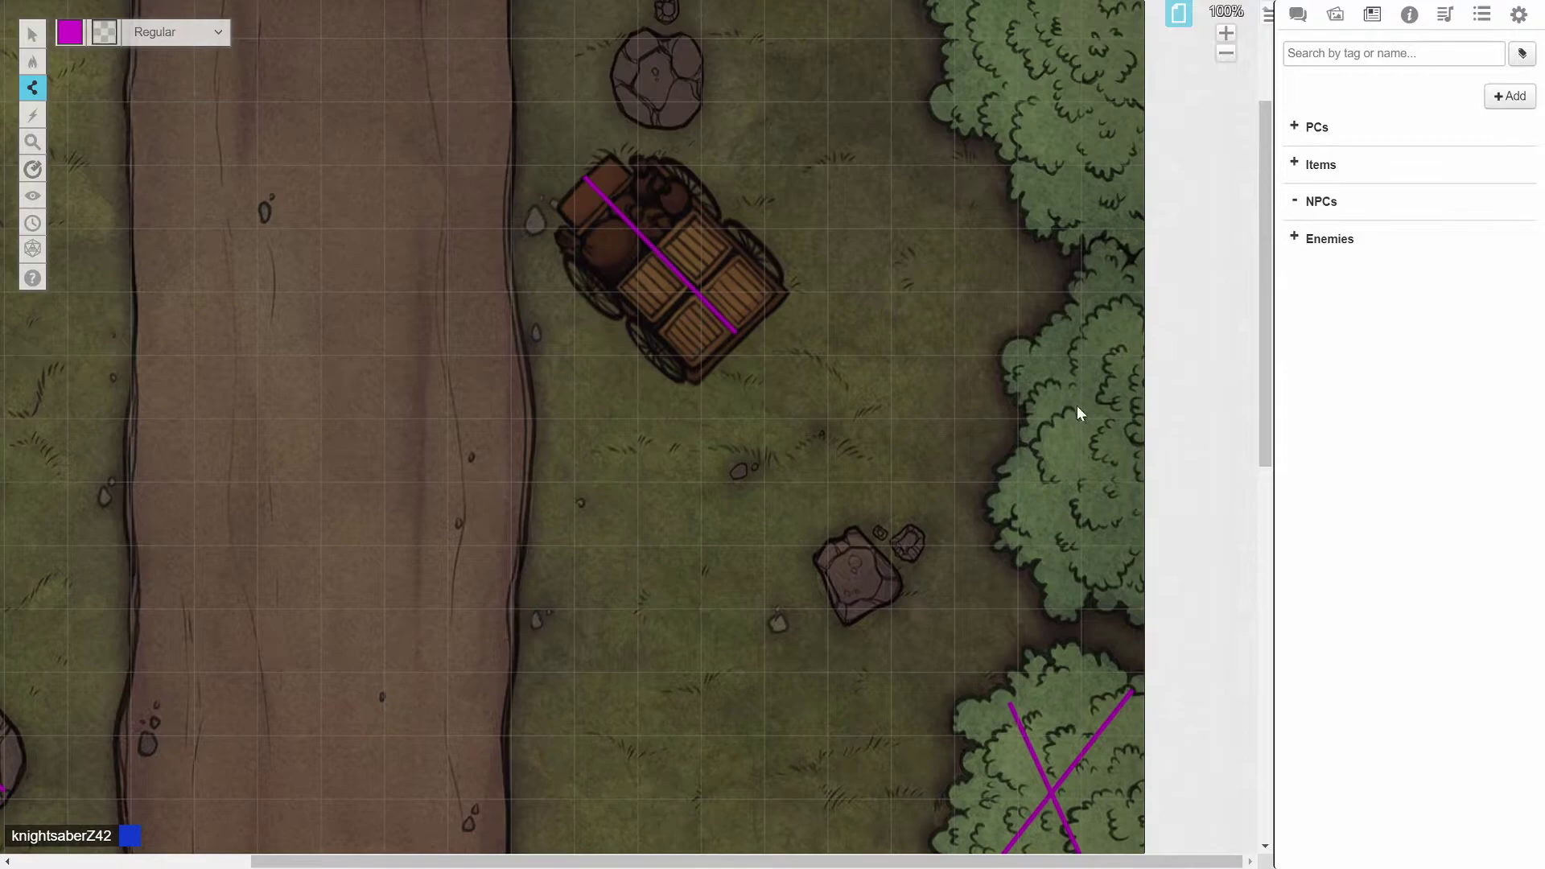
click(1134, 277)
click(1050, 529)
click(1132, 529)
Draw two crossing lighting lines over the northeast corner tree and two over the boulder north of the wagon.
scroll(1131, 529, up, 3)
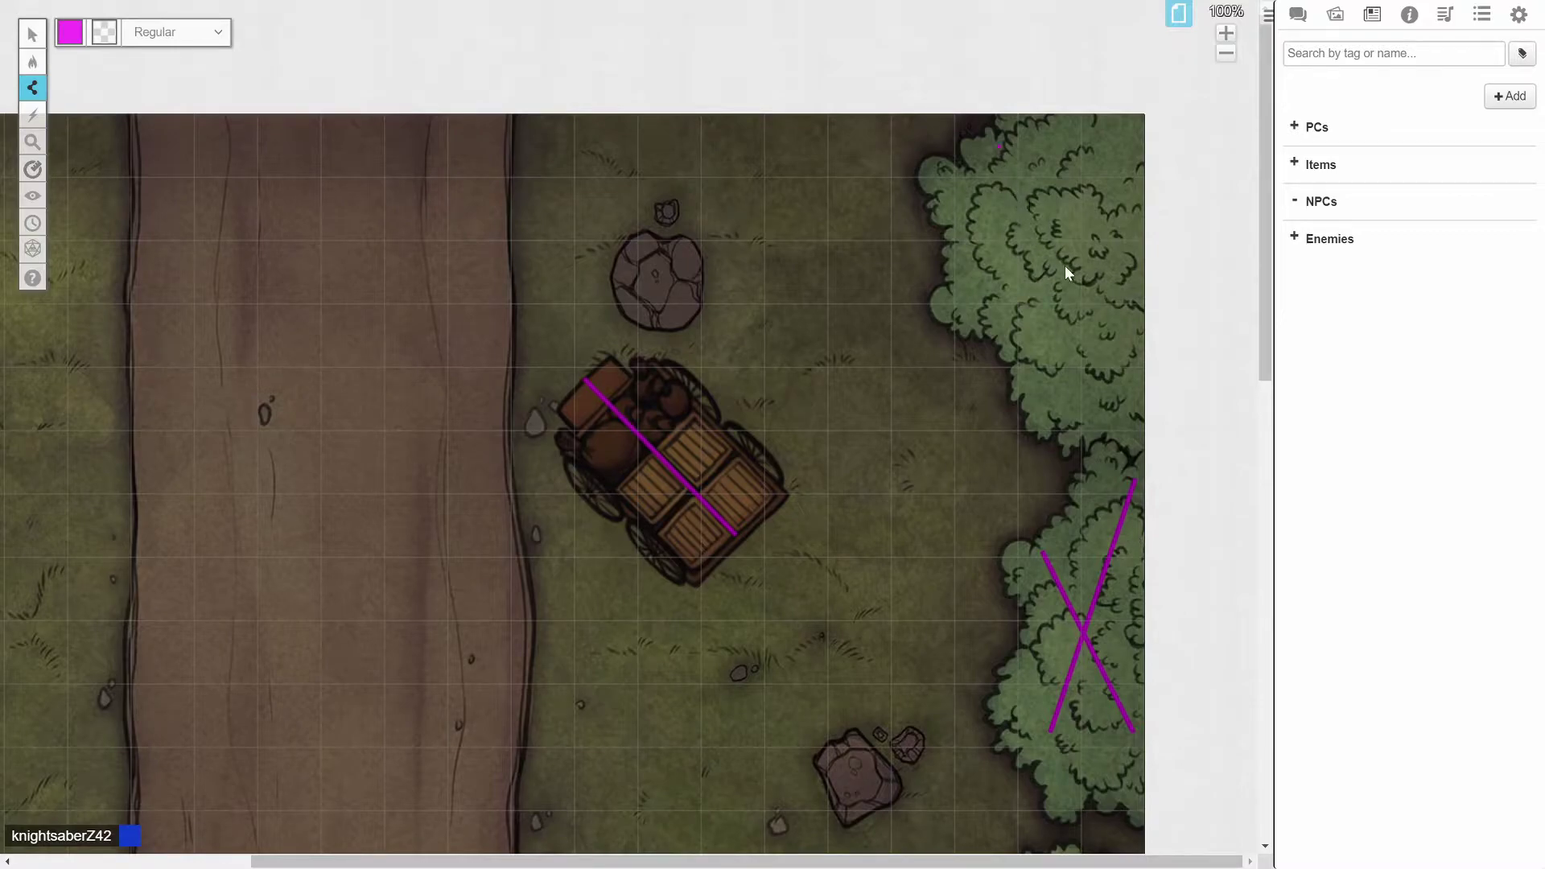
click(1131, 398)
click(1132, 132)
click(1031, 341)
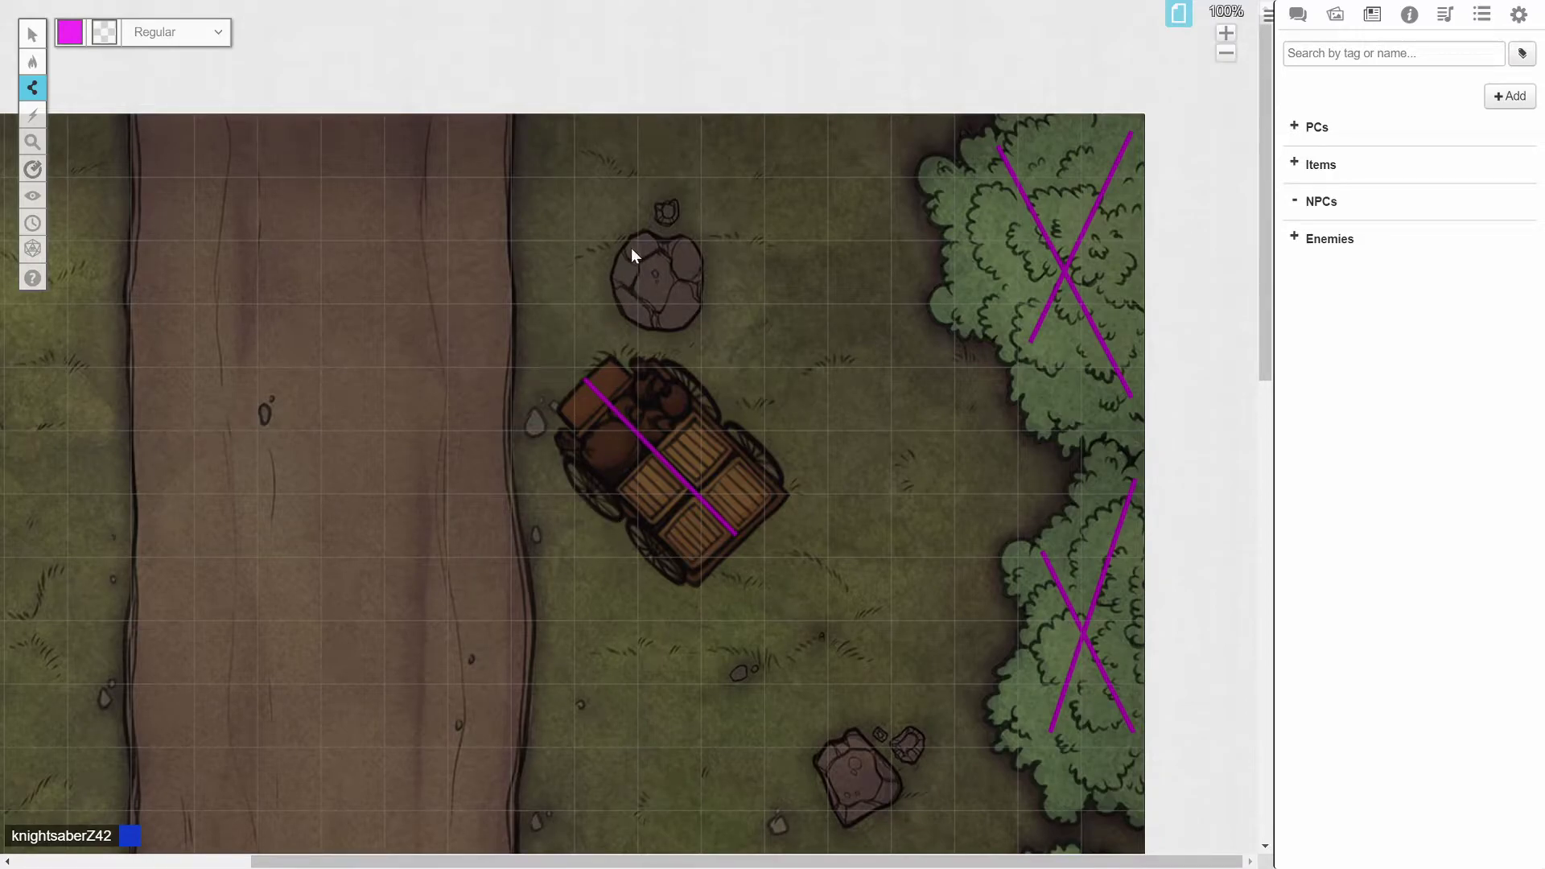
click(683, 310)
click(628, 306)
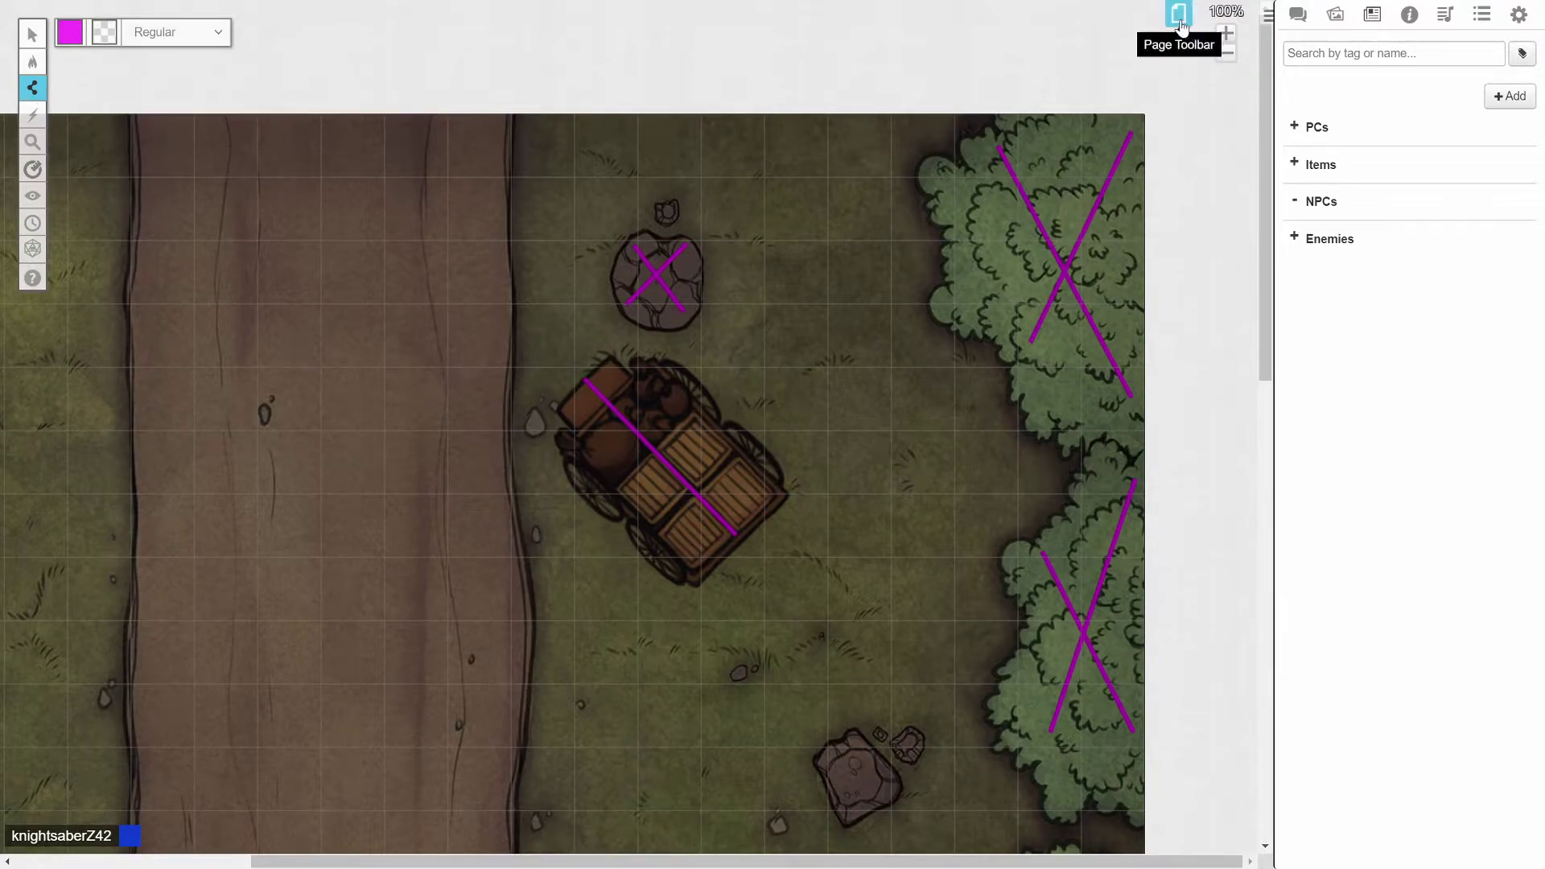
Finish drawing lighting lines and switch to the Objects & Tokens layer with the selection tool.
scroll(597, 832, left, 5)
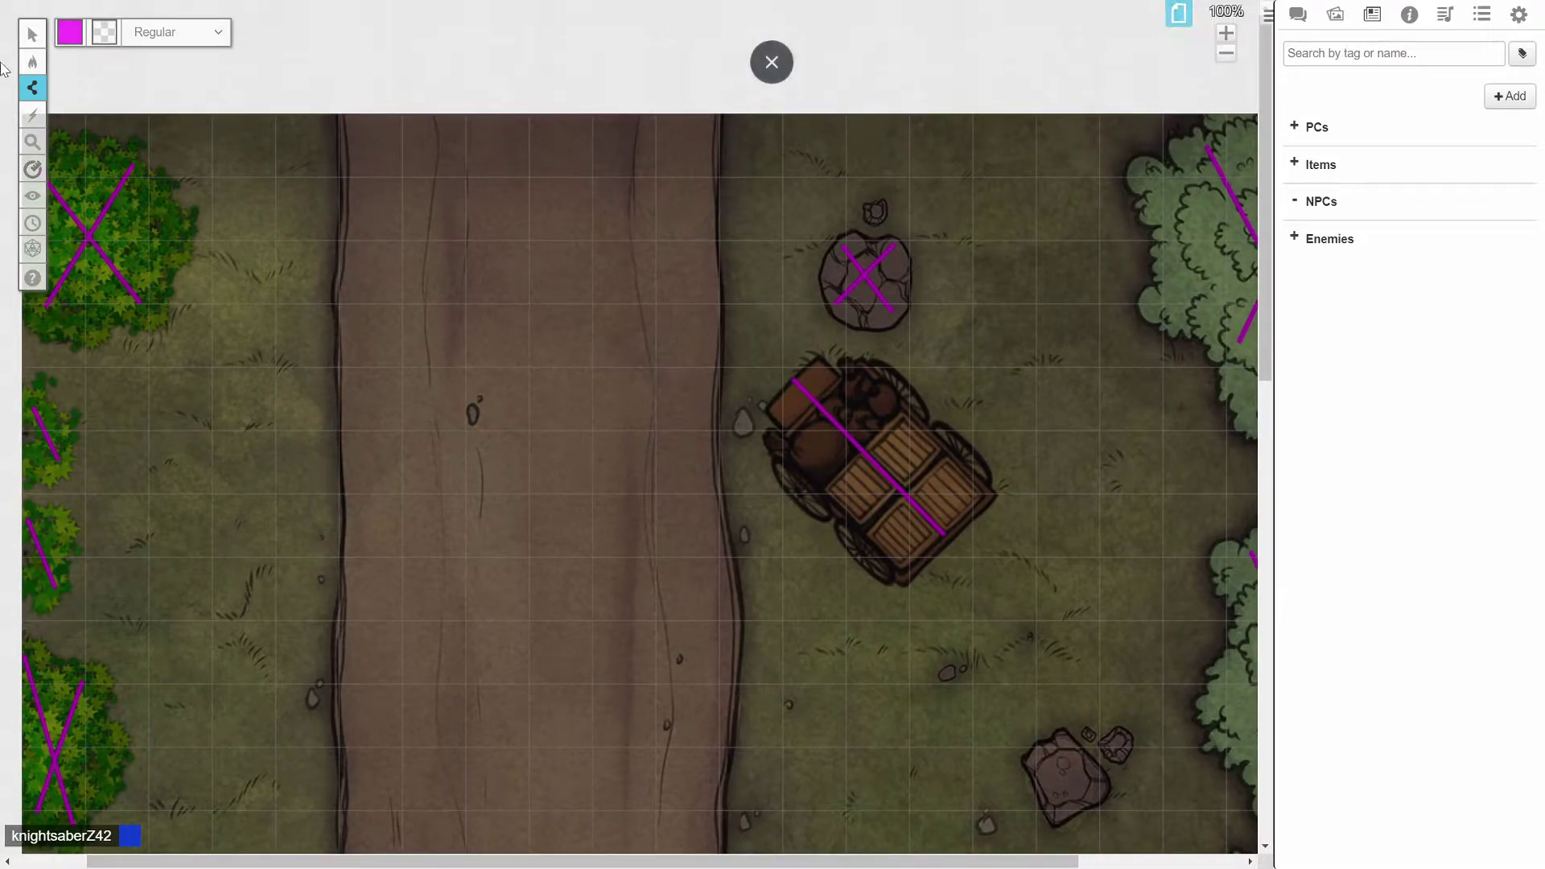
mouse_move(34, 64)
click(32, 33)
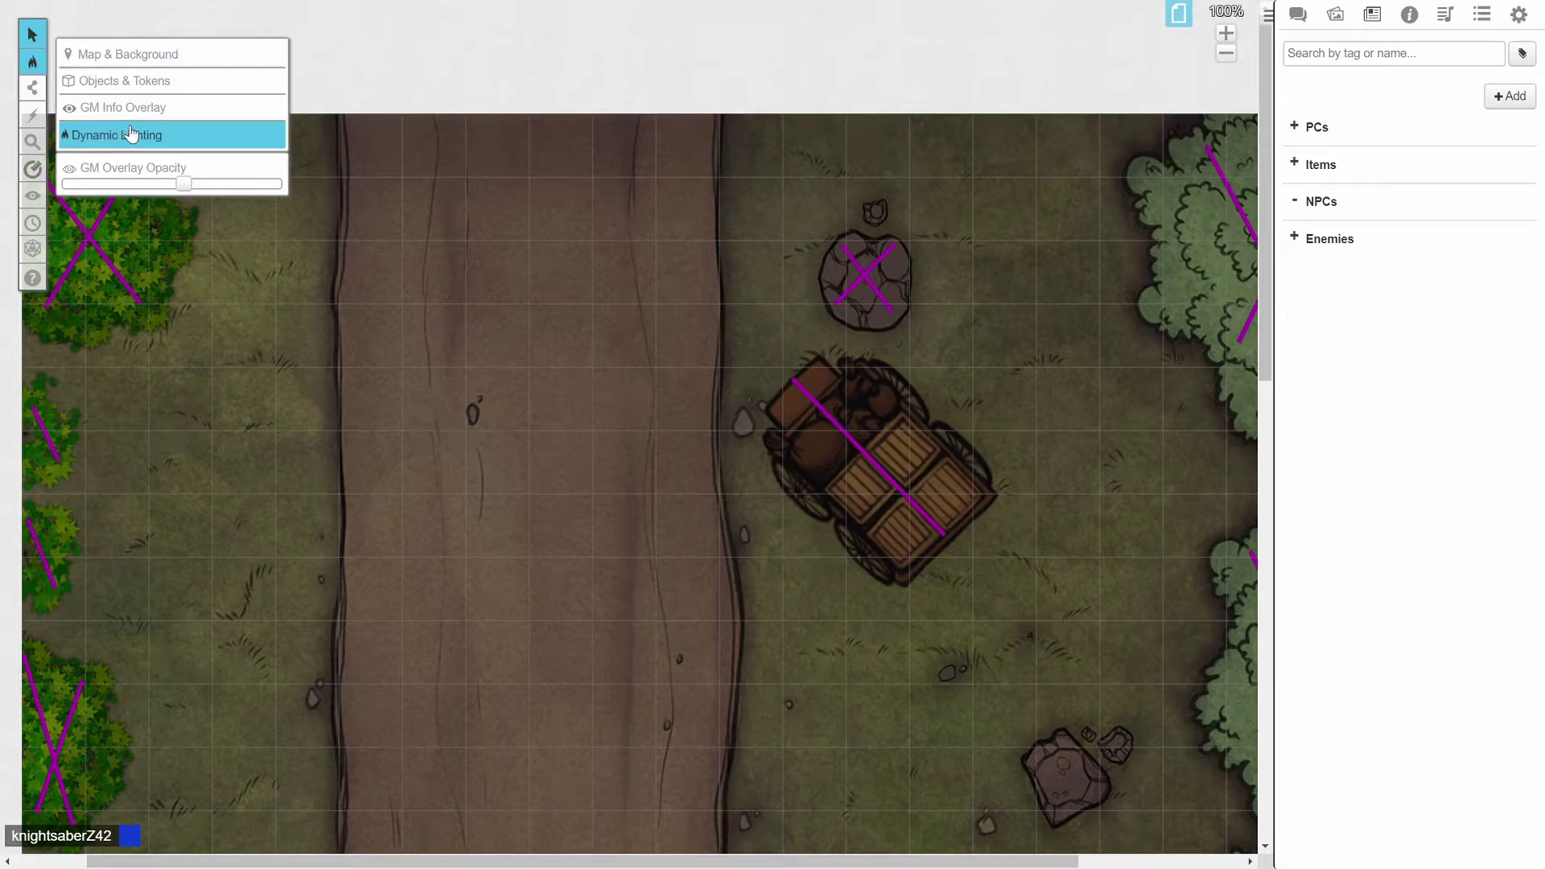
mouse_move(32, 87)
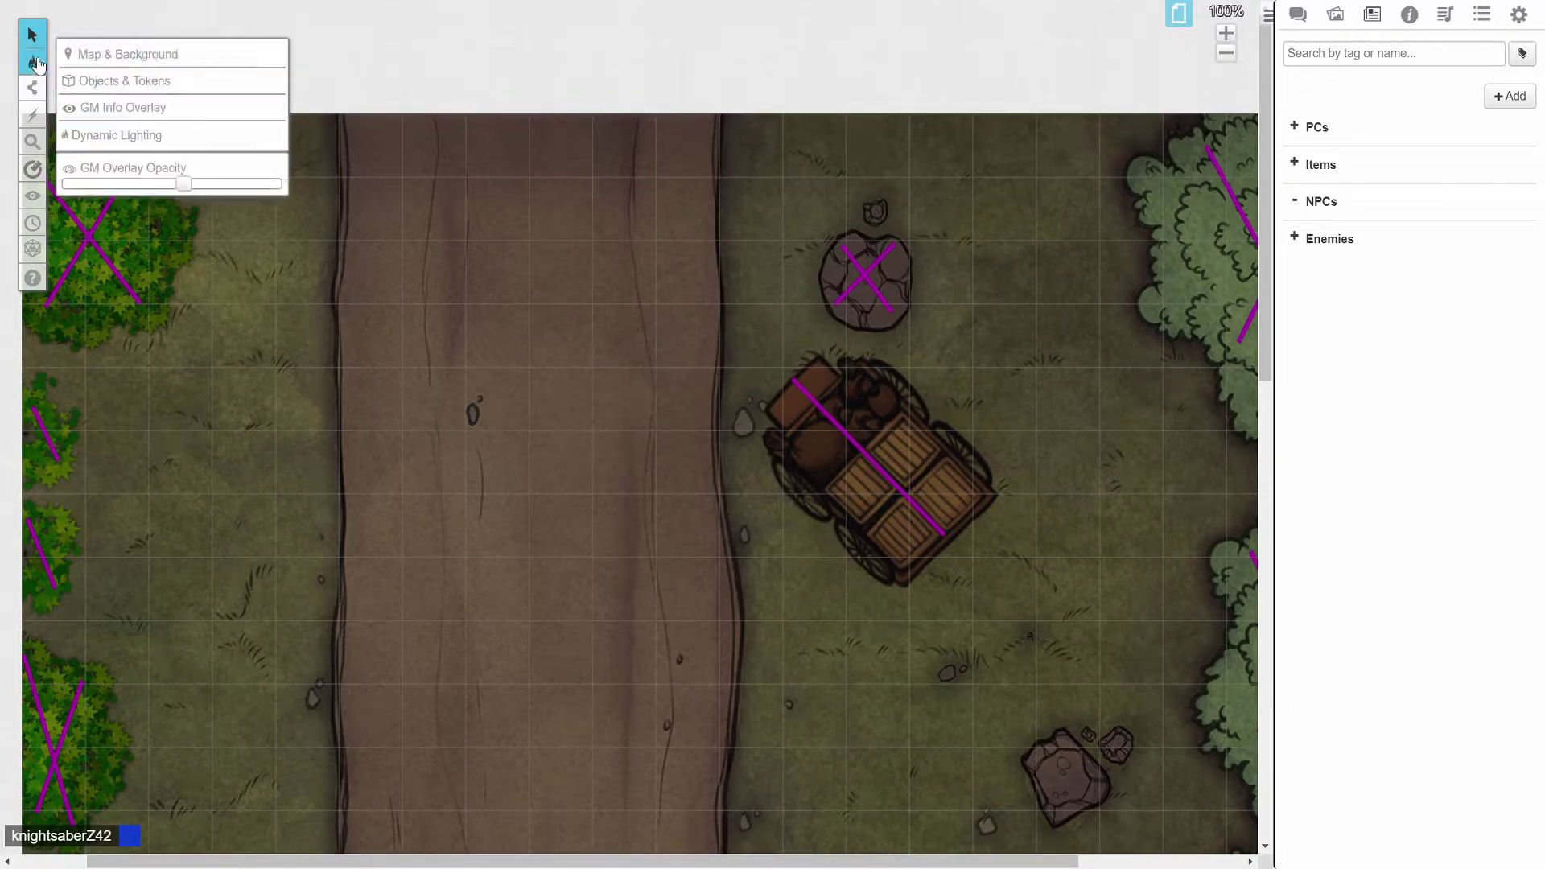
click(118, 83)
scroll(996, 541, down, 3)
scroll(996, 541, up, 3)
Browse the journal's Enemies folder by challenge rating, including CR 0, CR 1, CR 2 and CR 4, for suitable creatures.
click(1294, 237)
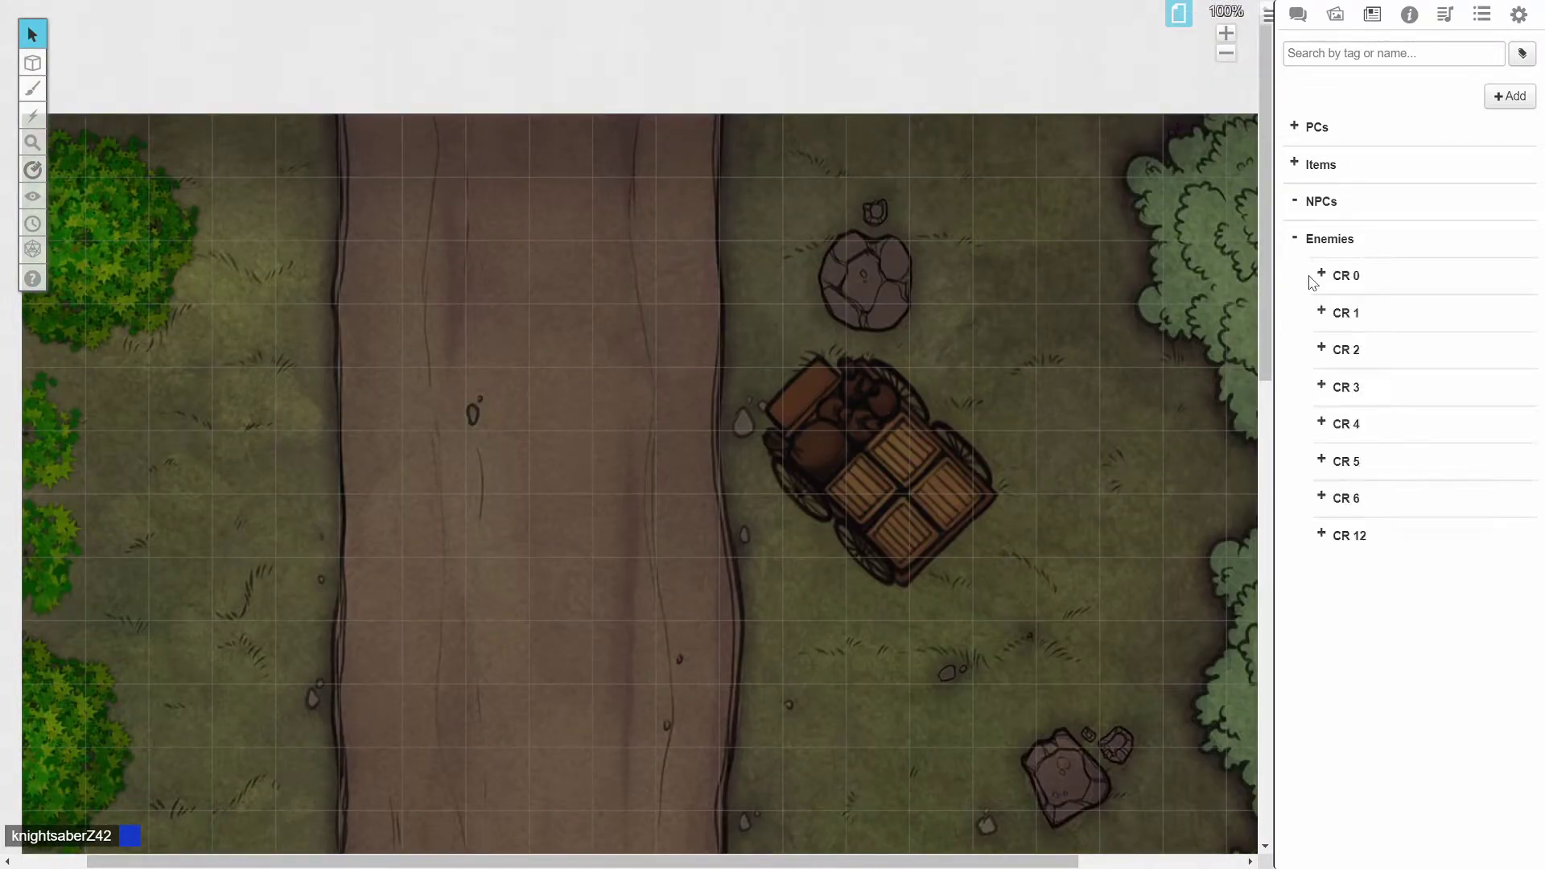
click(1320, 276)
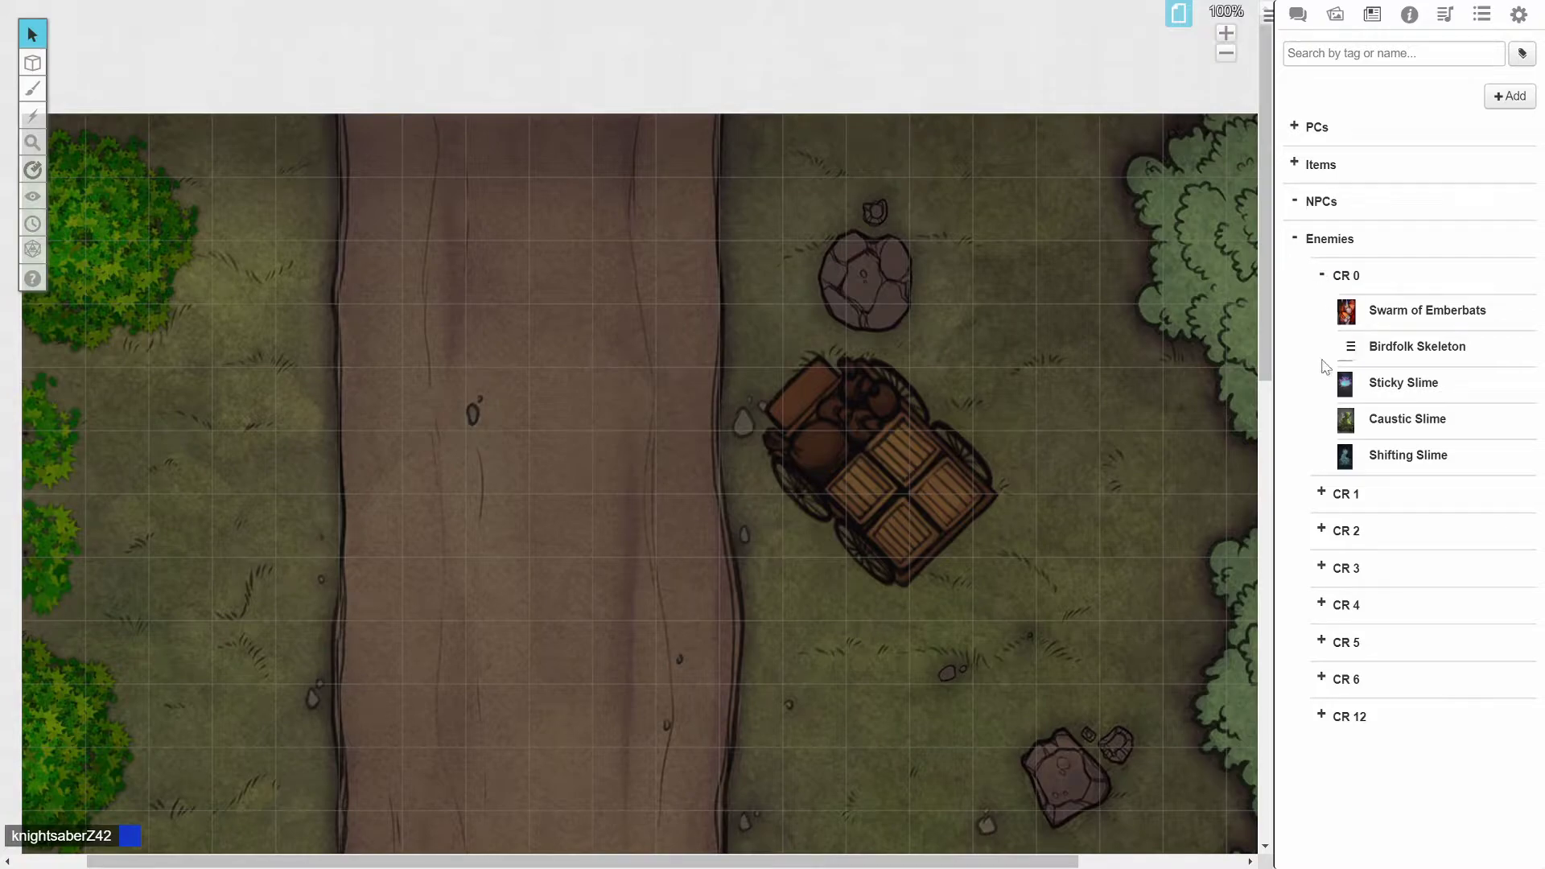
click(1320, 276)
click(1319, 313)
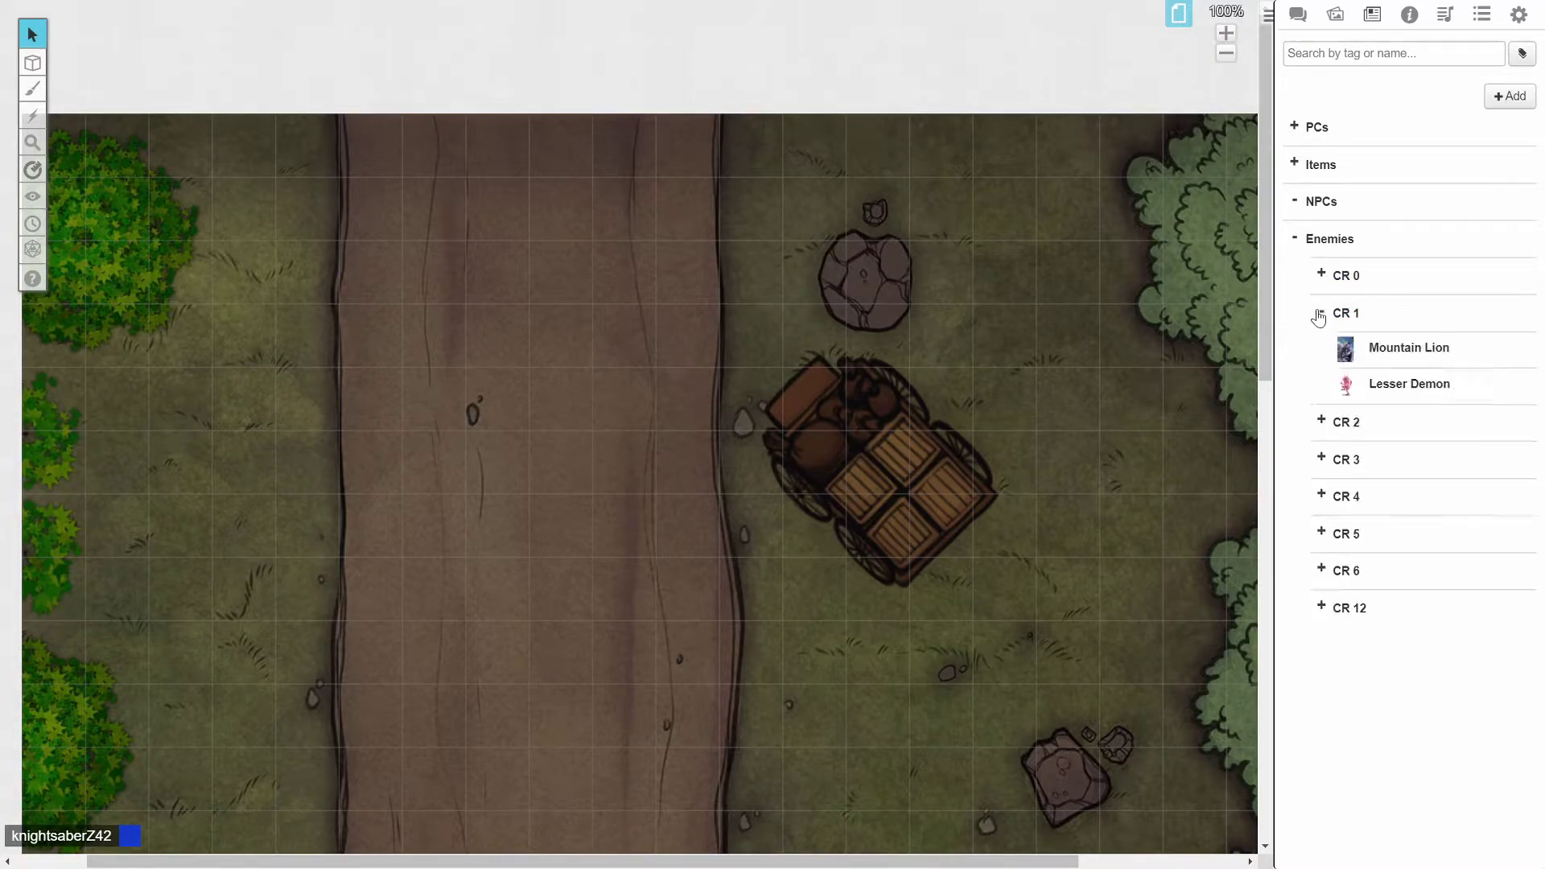
click(1320, 314)
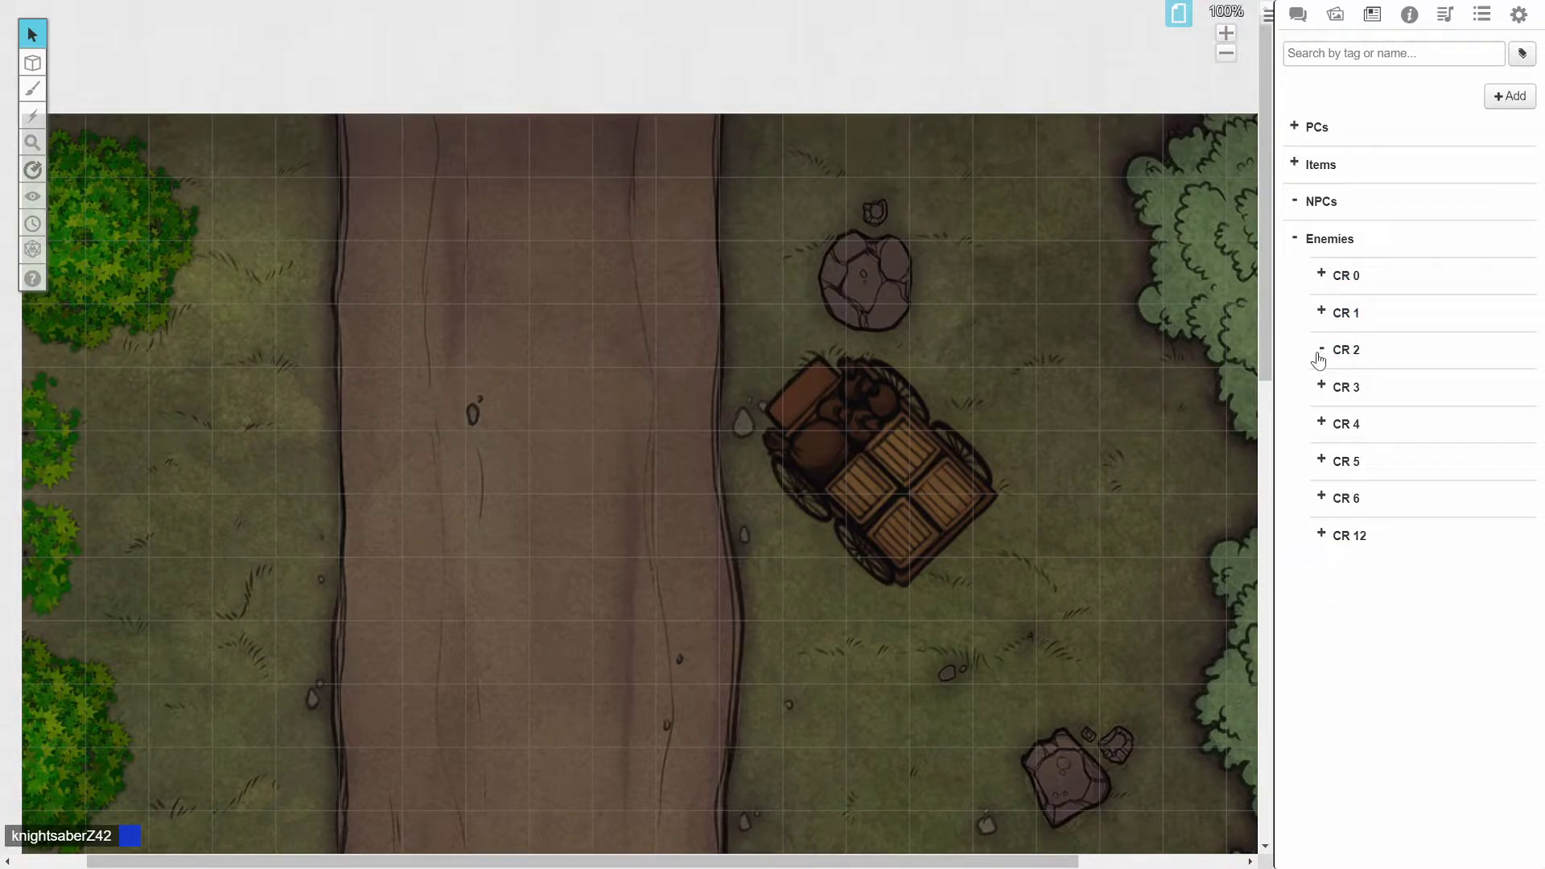
click(1320, 427)
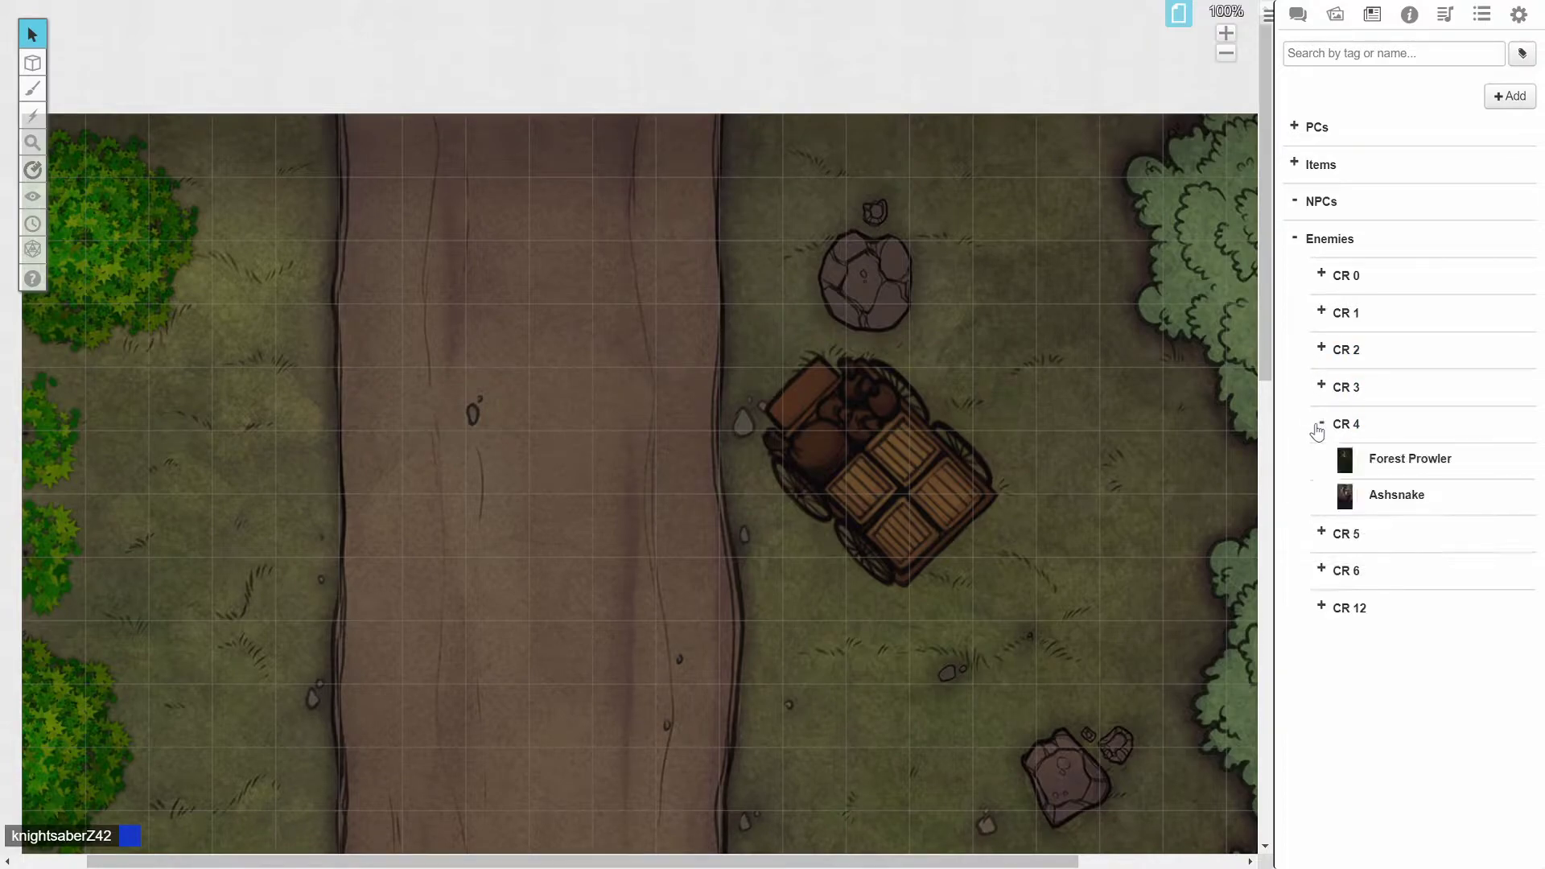
click(1316, 430)
click(1320, 275)
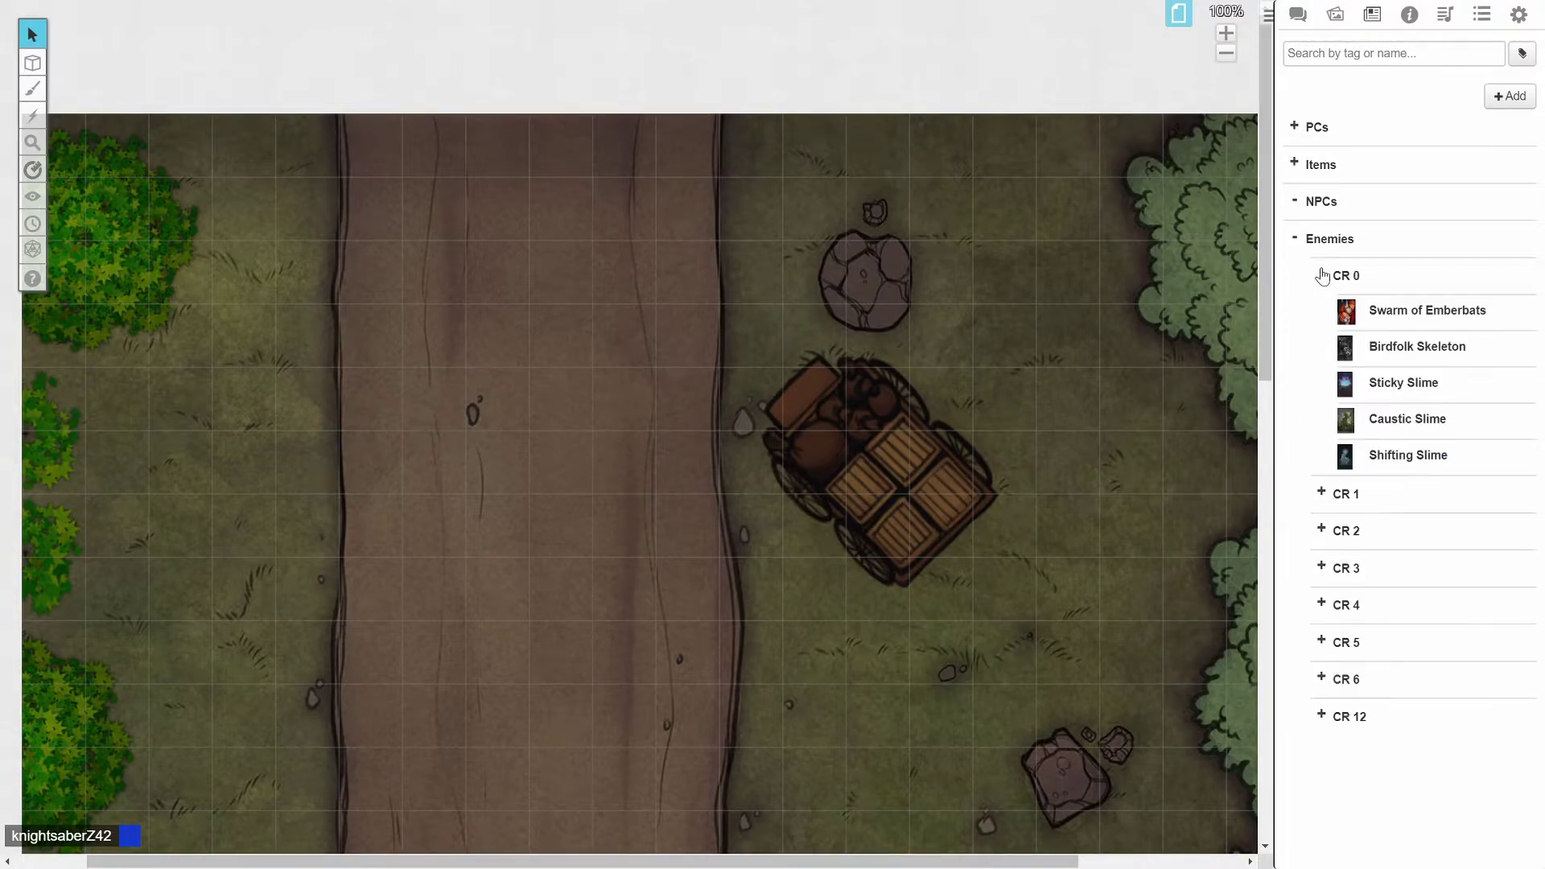
Collapse the CR 0 and NPCs folders in the journal, leaving the Enemies folder expanded.
click(1320, 275)
click(1293, 200)
click(1293, 127)
click(1292, 127)
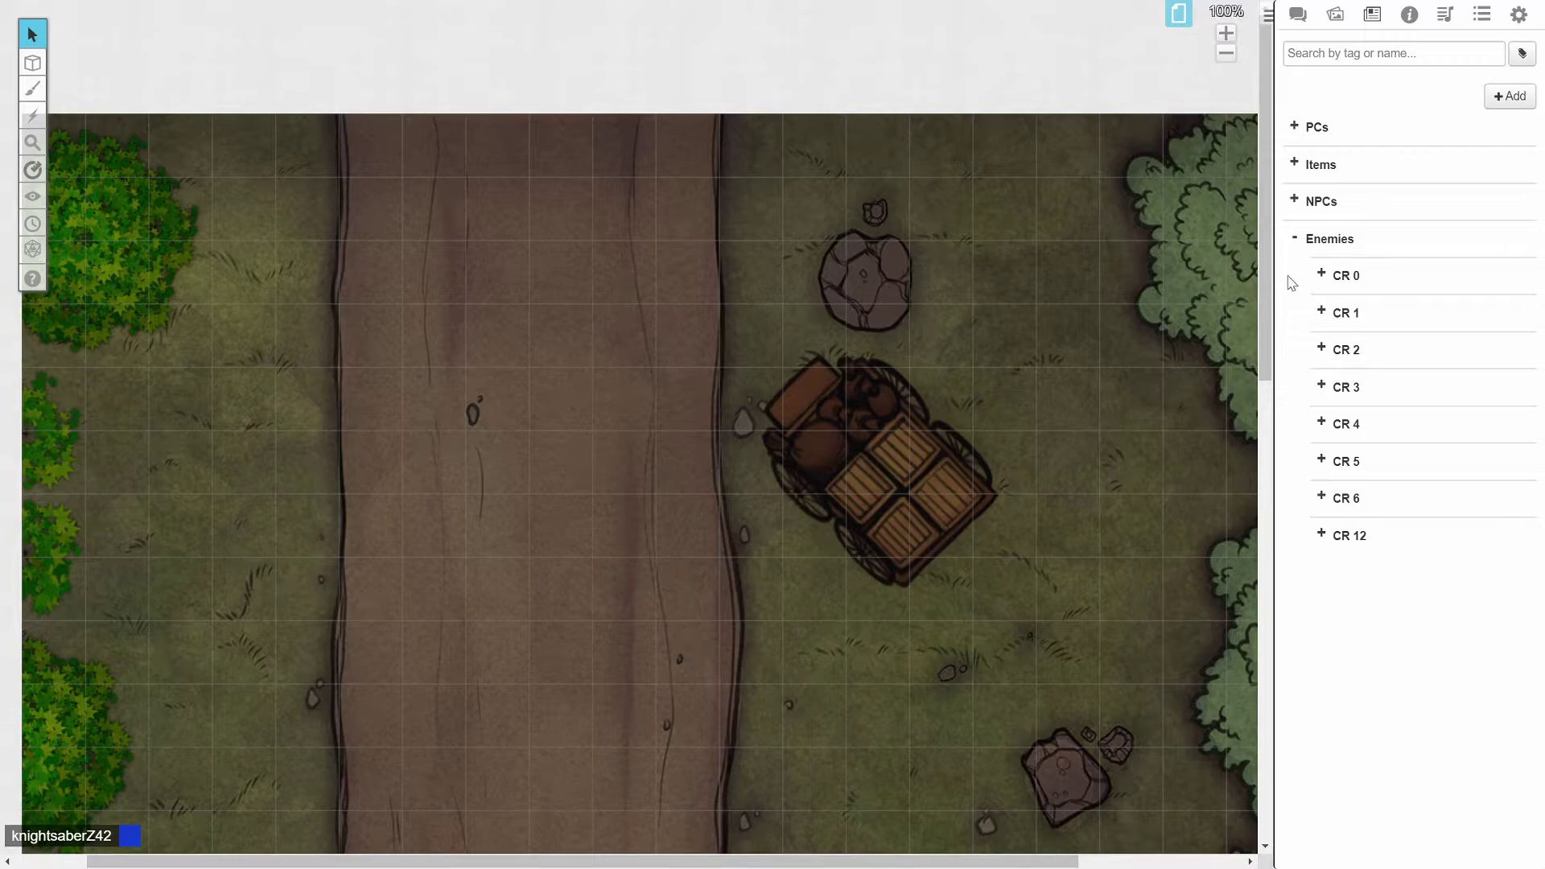
Add a new character to the Enemies CR 0 folder and set up its character sheet as an NPC.
click(1344, 276)
right_click(1345, 279)
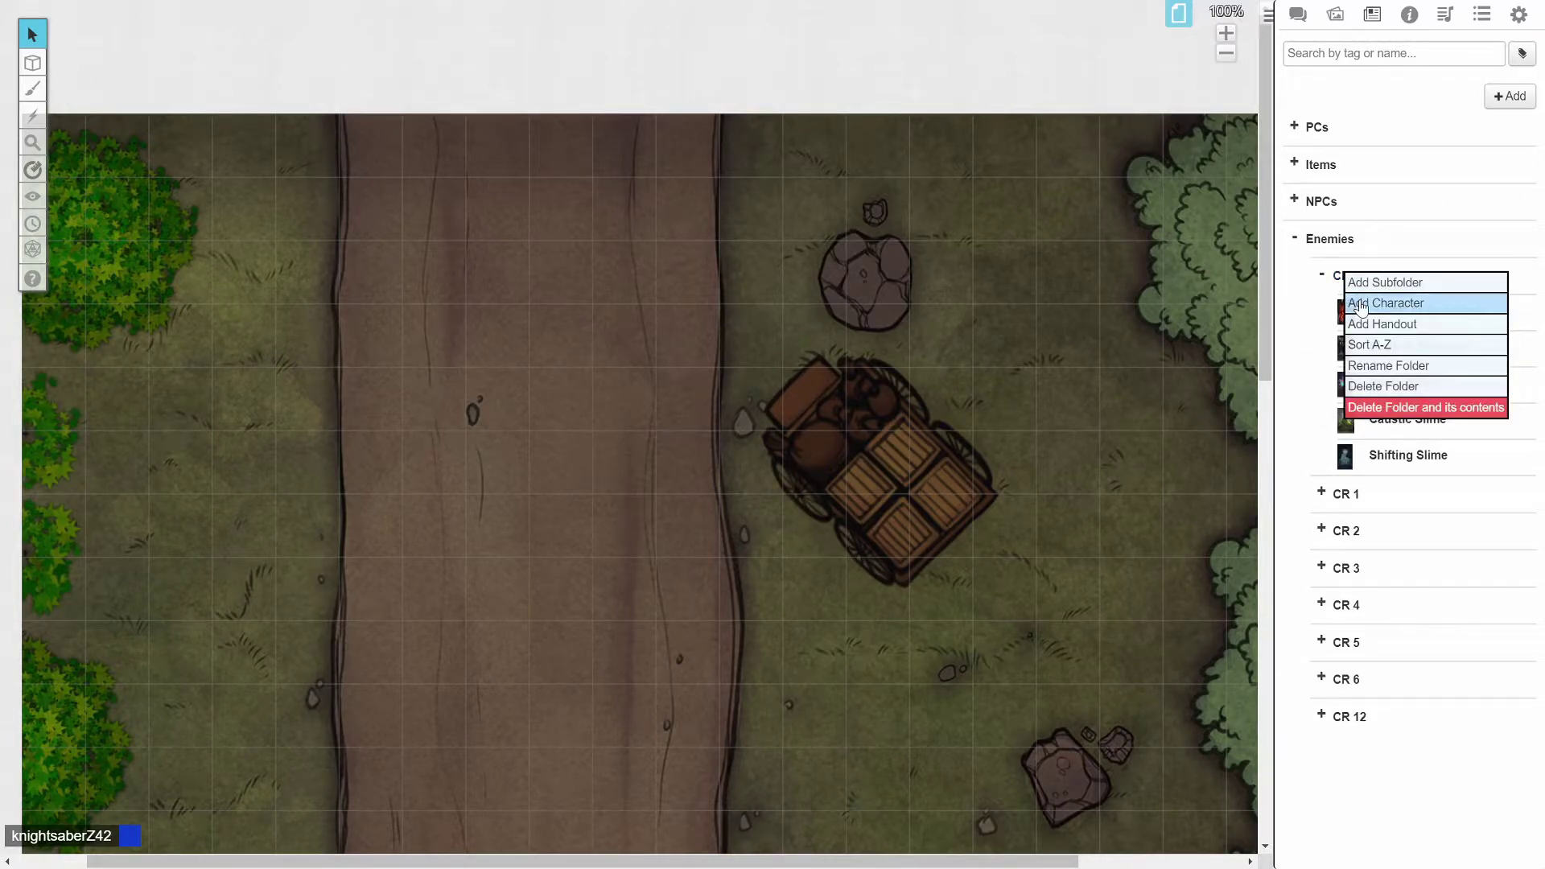
click(1359, 304)
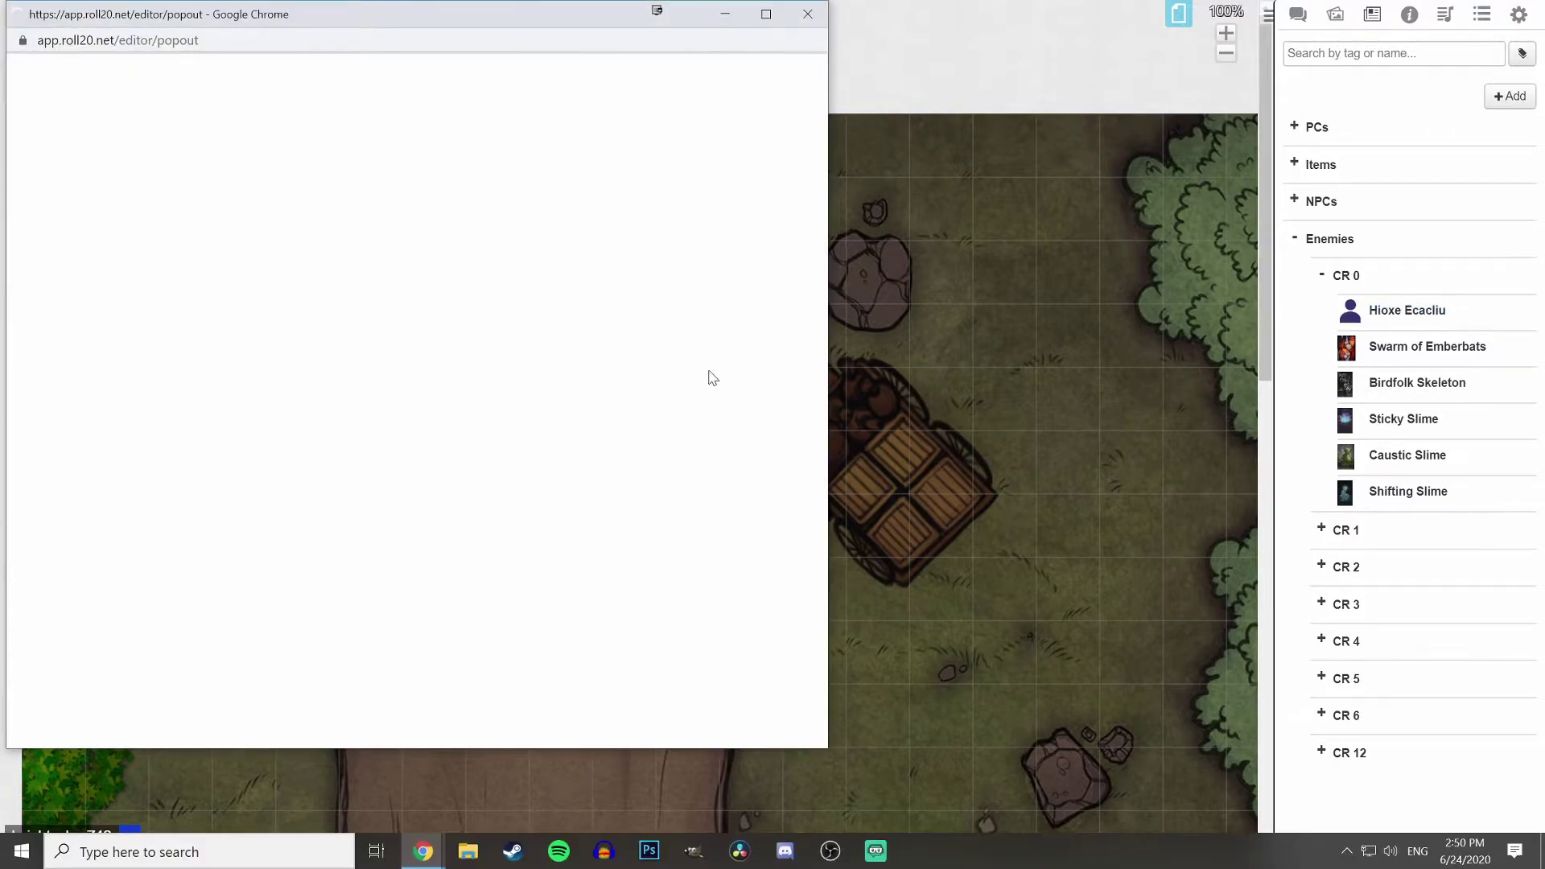
click(138, 81)
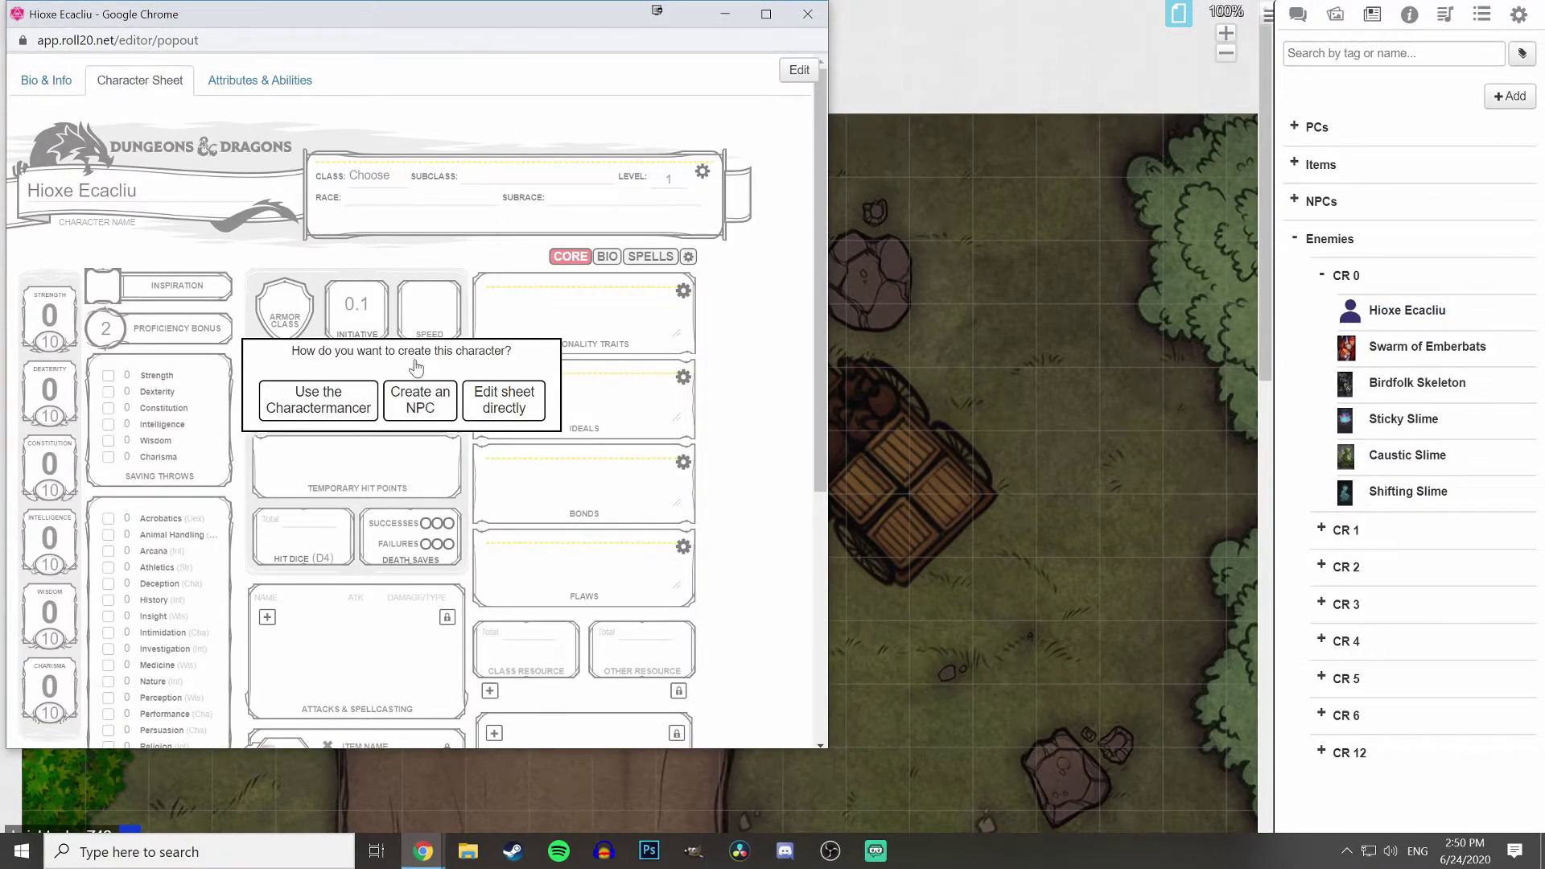
click(418, 383)
Name the NPC Mapach Bandit, with type Medium Humanoid, armor class 12 and armor type Leather Armor.
text(Mapach Bandit)
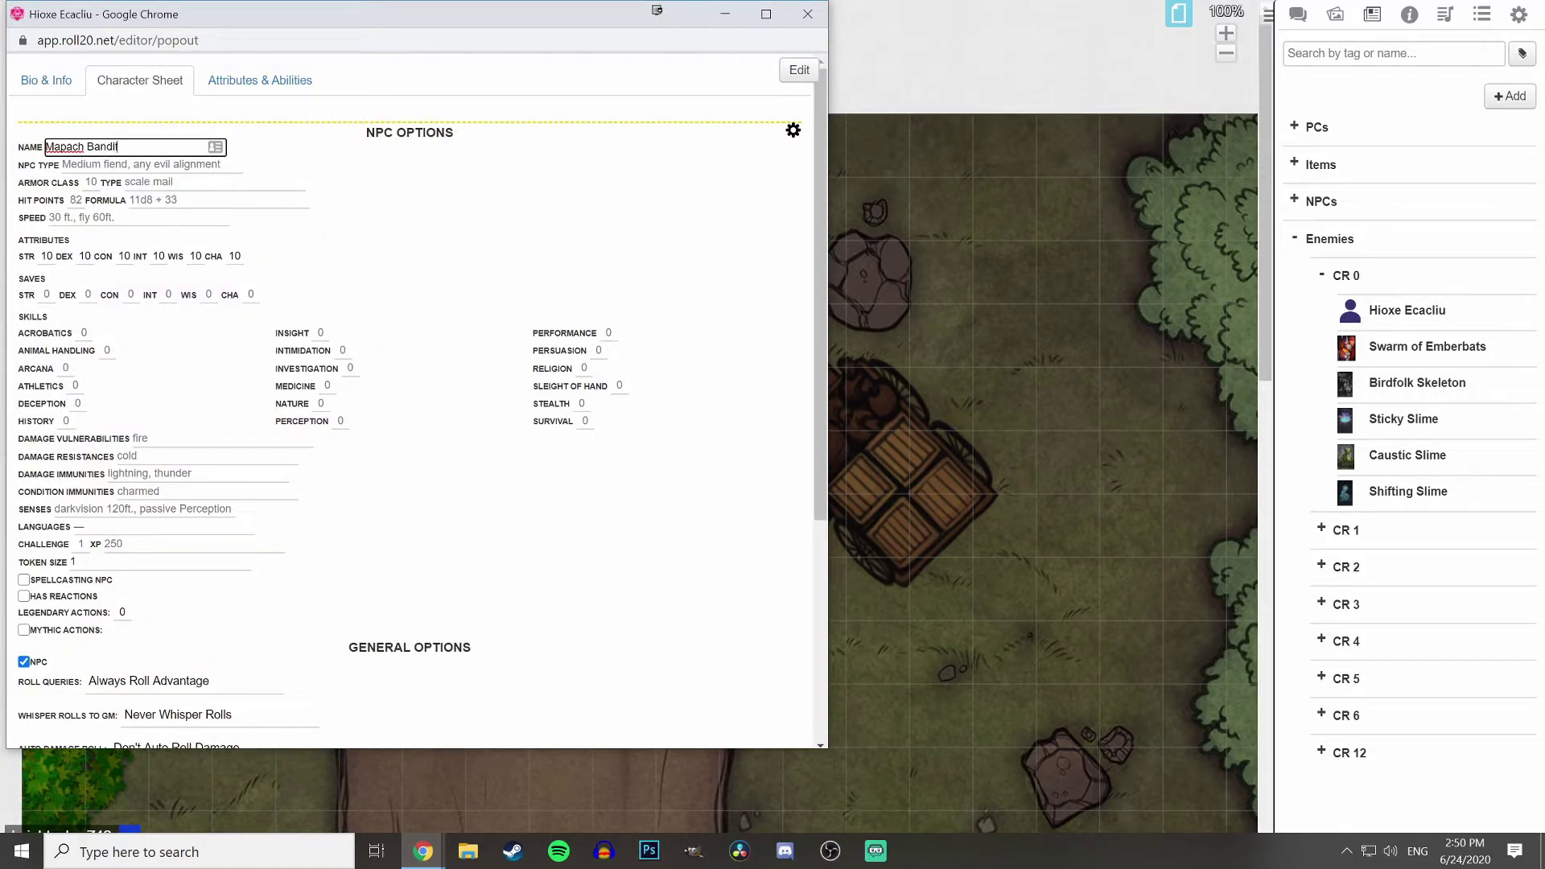
key(Tab)
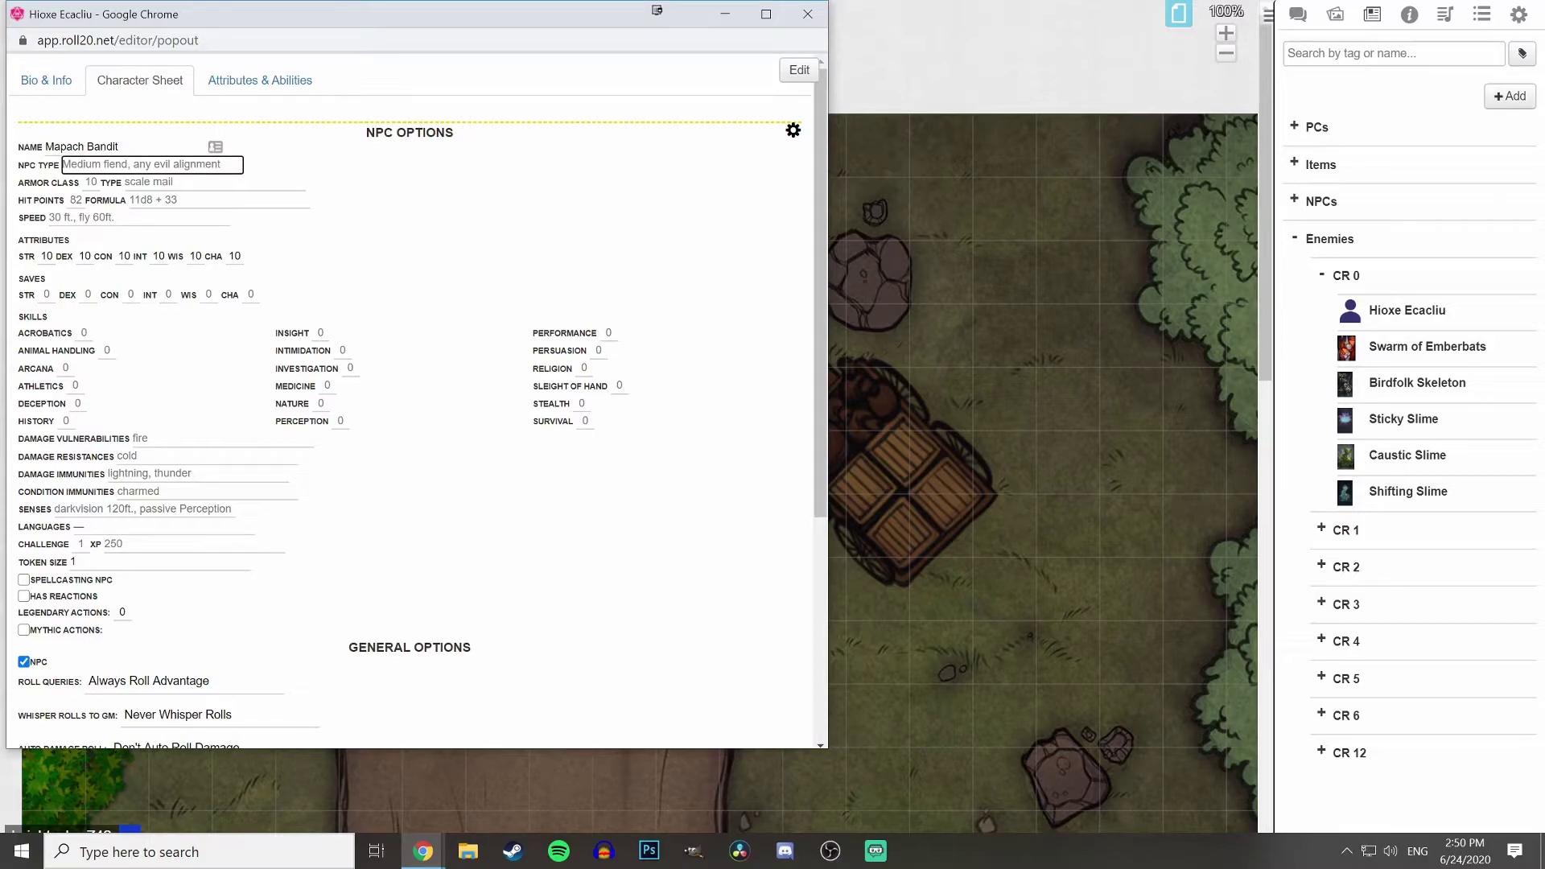
text(Medium Humanoid)
key(Tab)
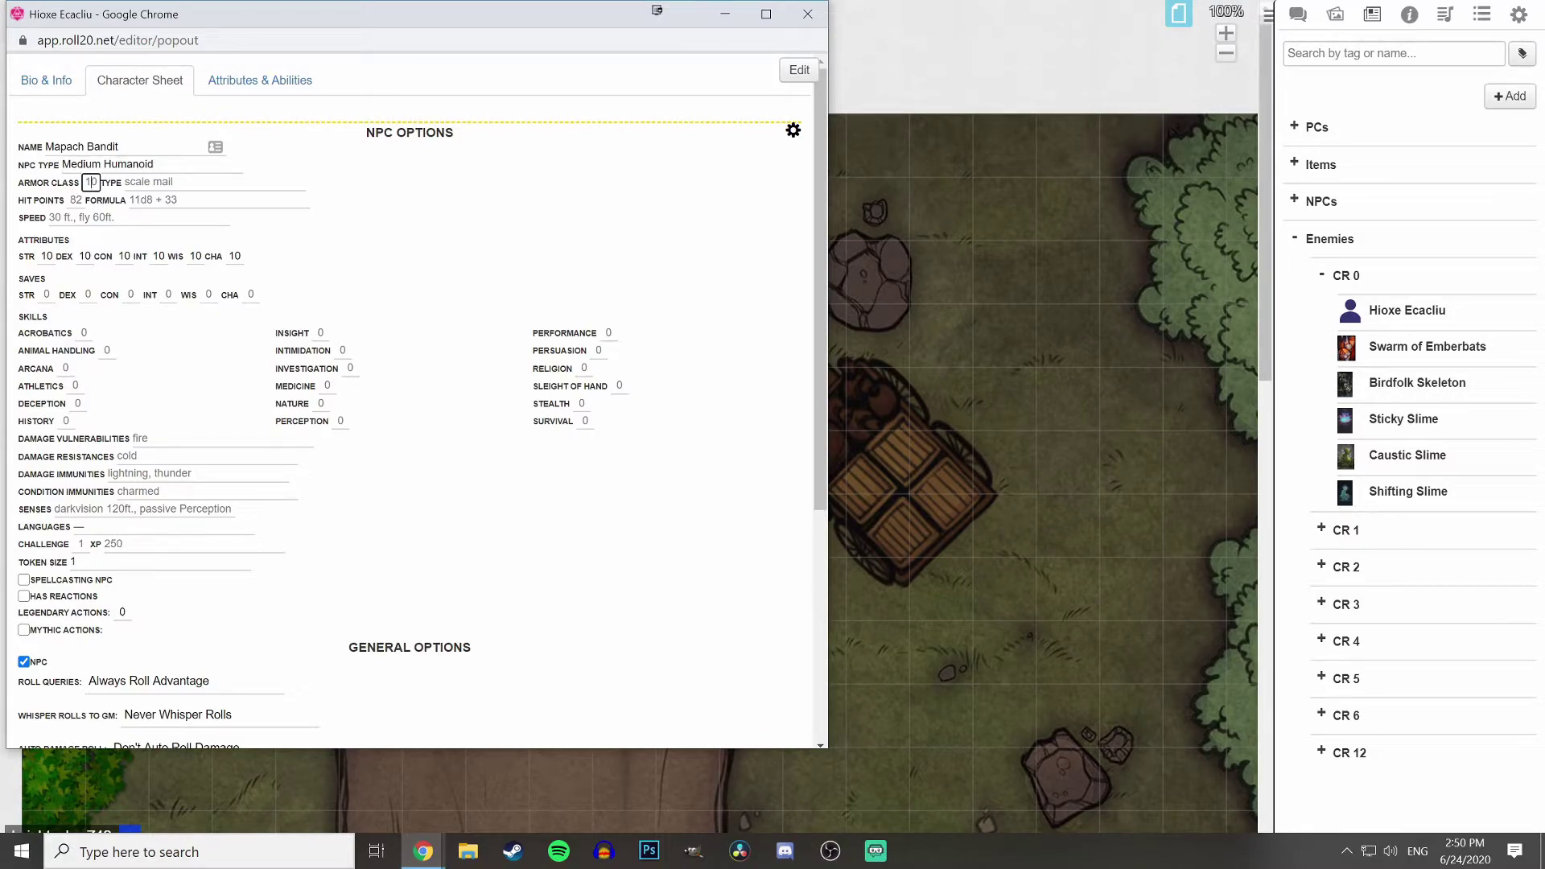
text(12)
key(Tab)
text(Leather Armor)
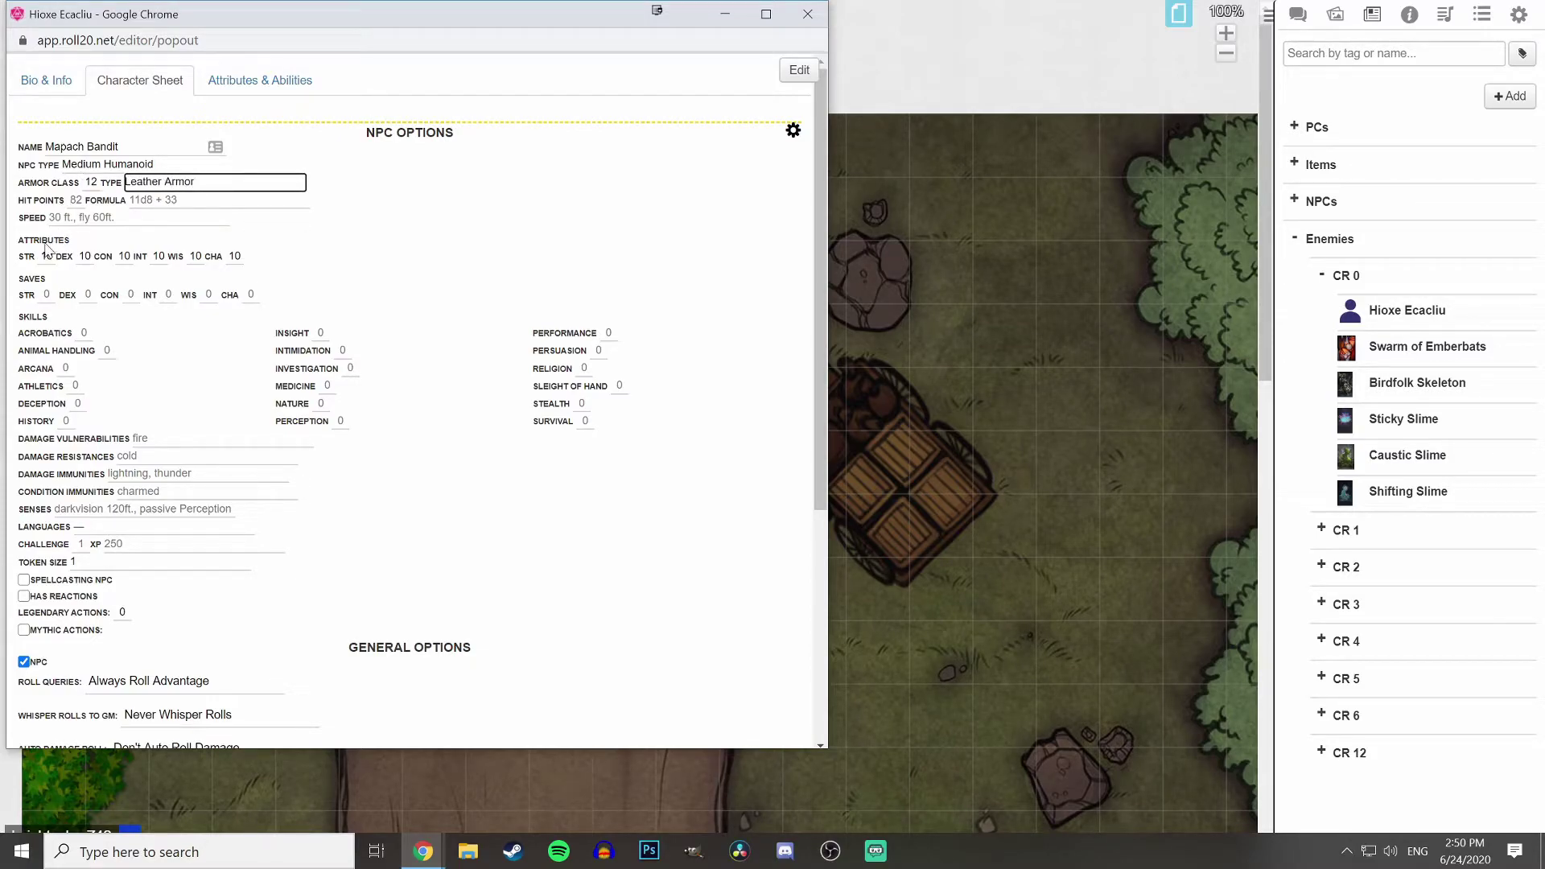
Set the hit points to 9 with formula 2d8 and the speed to 30 ft., climb 20 ft.
click(76, 200)
key(BackSpace)
key(BackSpace)
text(9)
key(Tab)
text(2d8)
key(Tab)
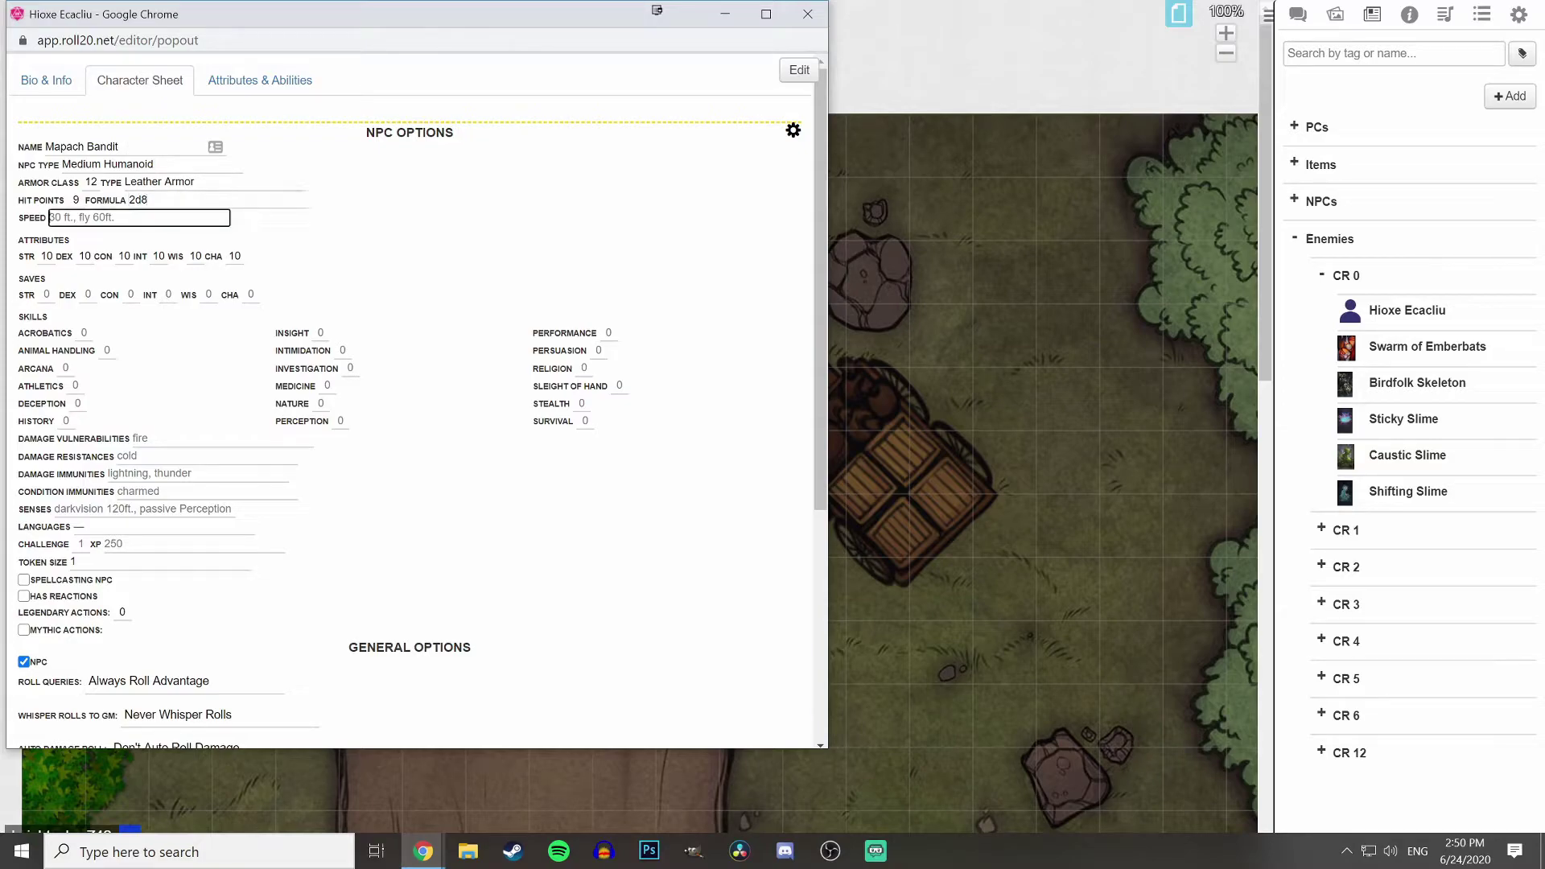
text(30)
text(., climb 20 ft.)
key(Tab)
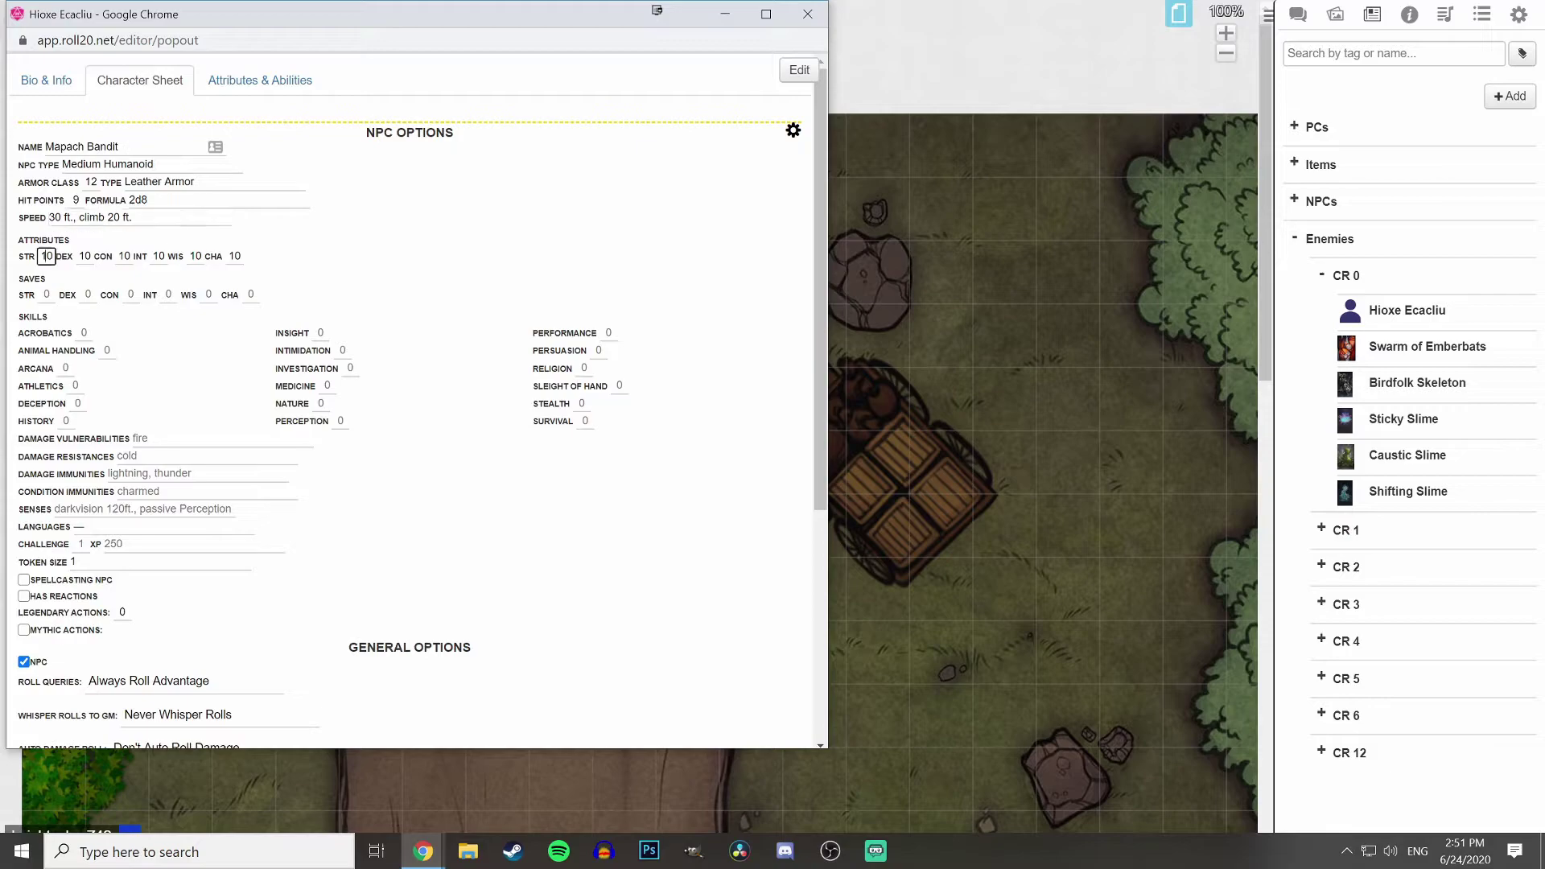
Set the bandit's attributes to STR 12, DEX 13, INT 8, WIS 12 and CHA 12.
text(12)
key(Tab)
text(13)
key(Tab)
key(Tab)
text(8)
key(Tab)
text(12)
key(Tab)
text(12)
click(357, 280)
Set the damage resistances to poison and the senses to "darkvision 60 ft. passive Perception 11".
scroll(96, 430, down, 1)
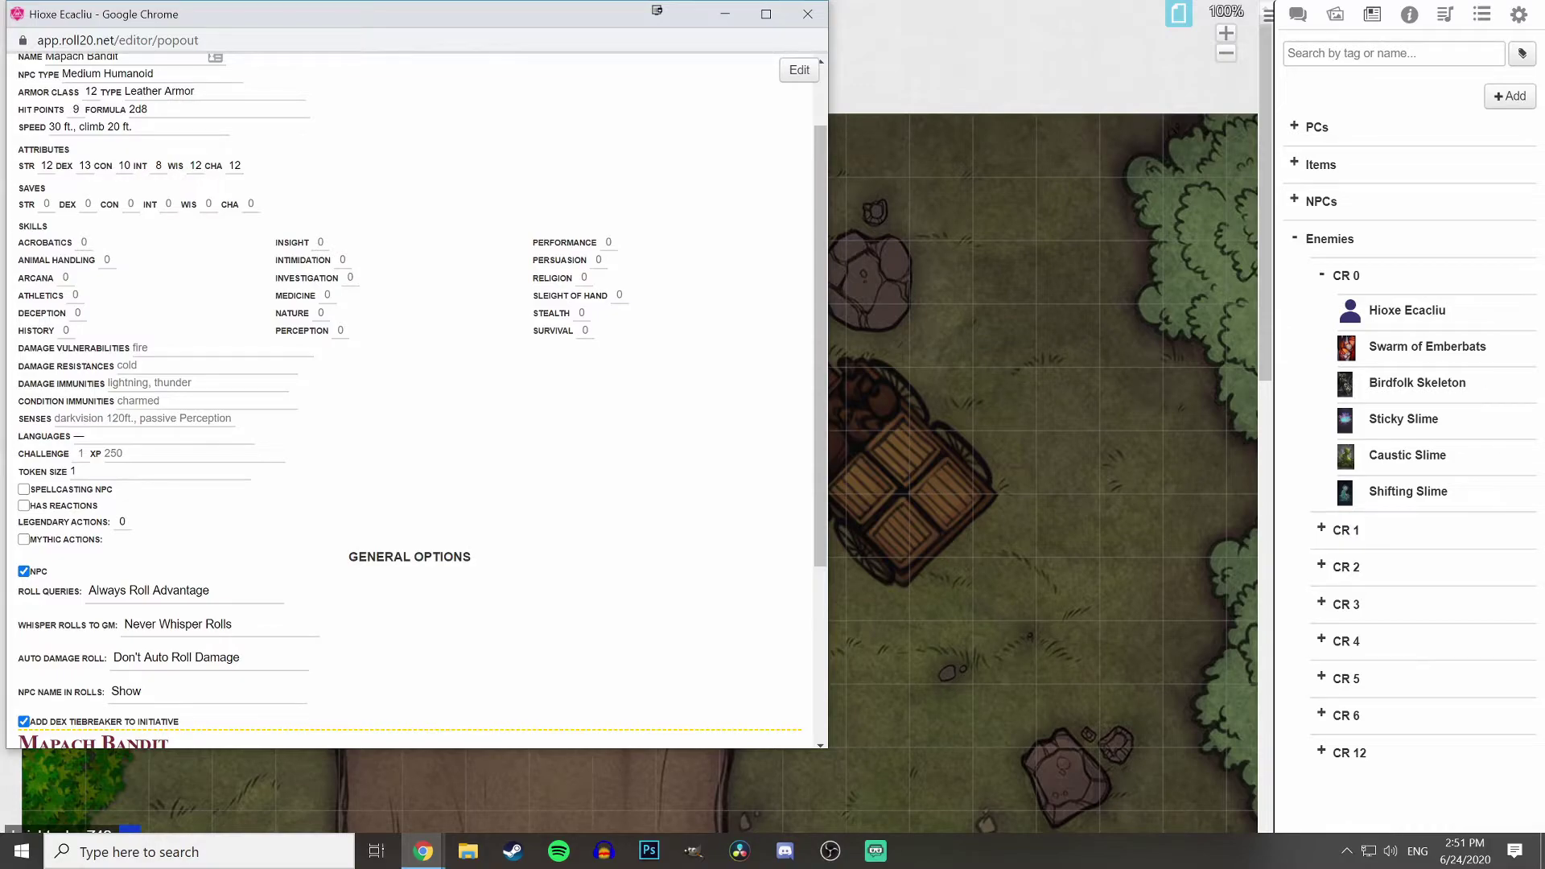
click(118, 366)
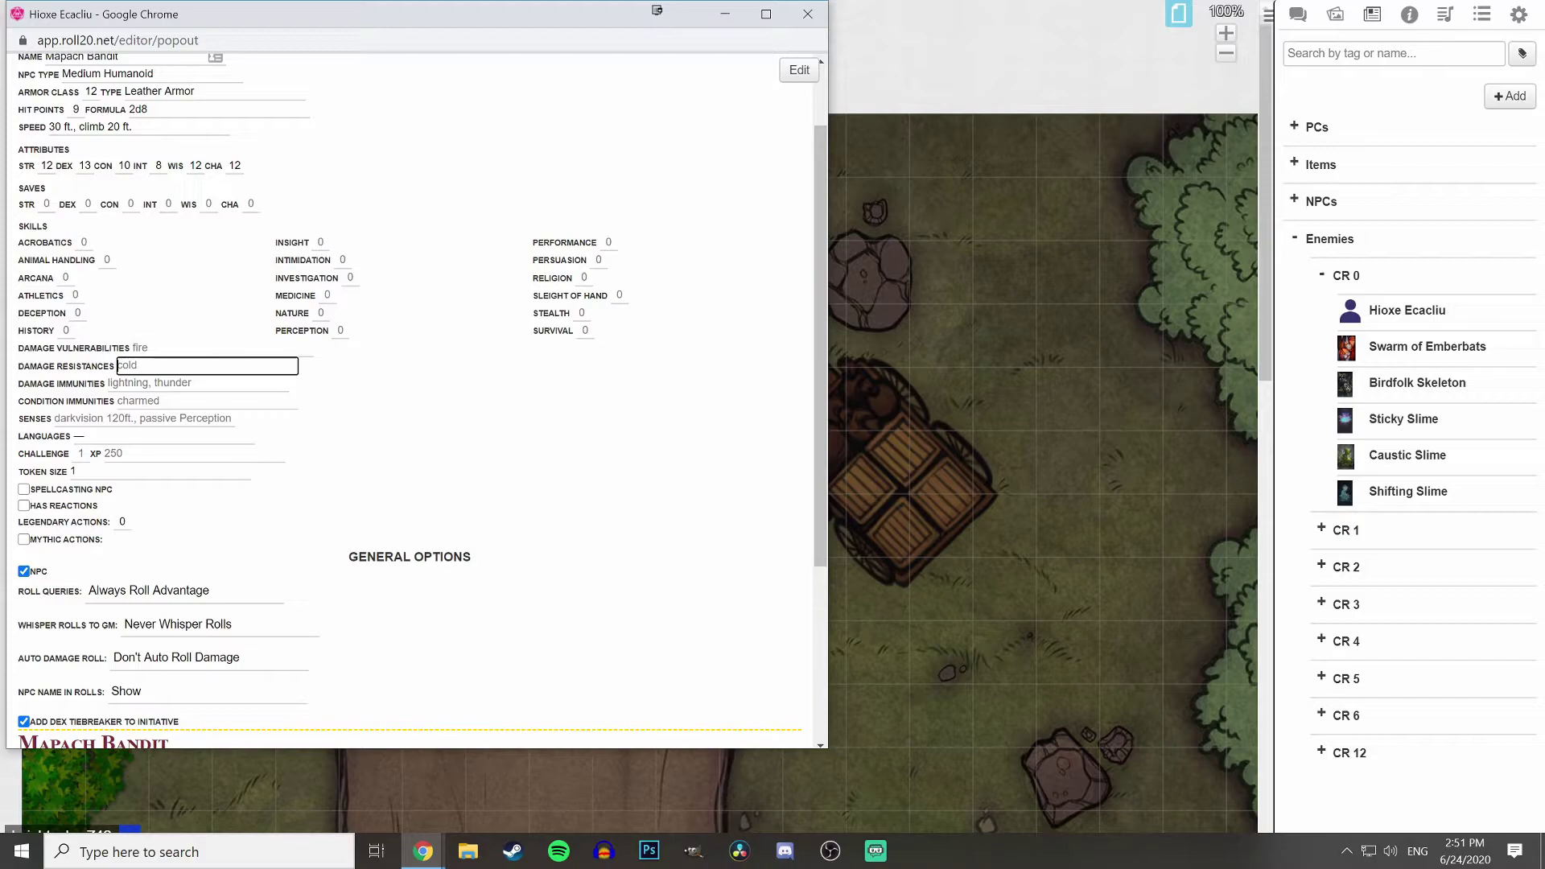
text(poison)
click(113, 383)
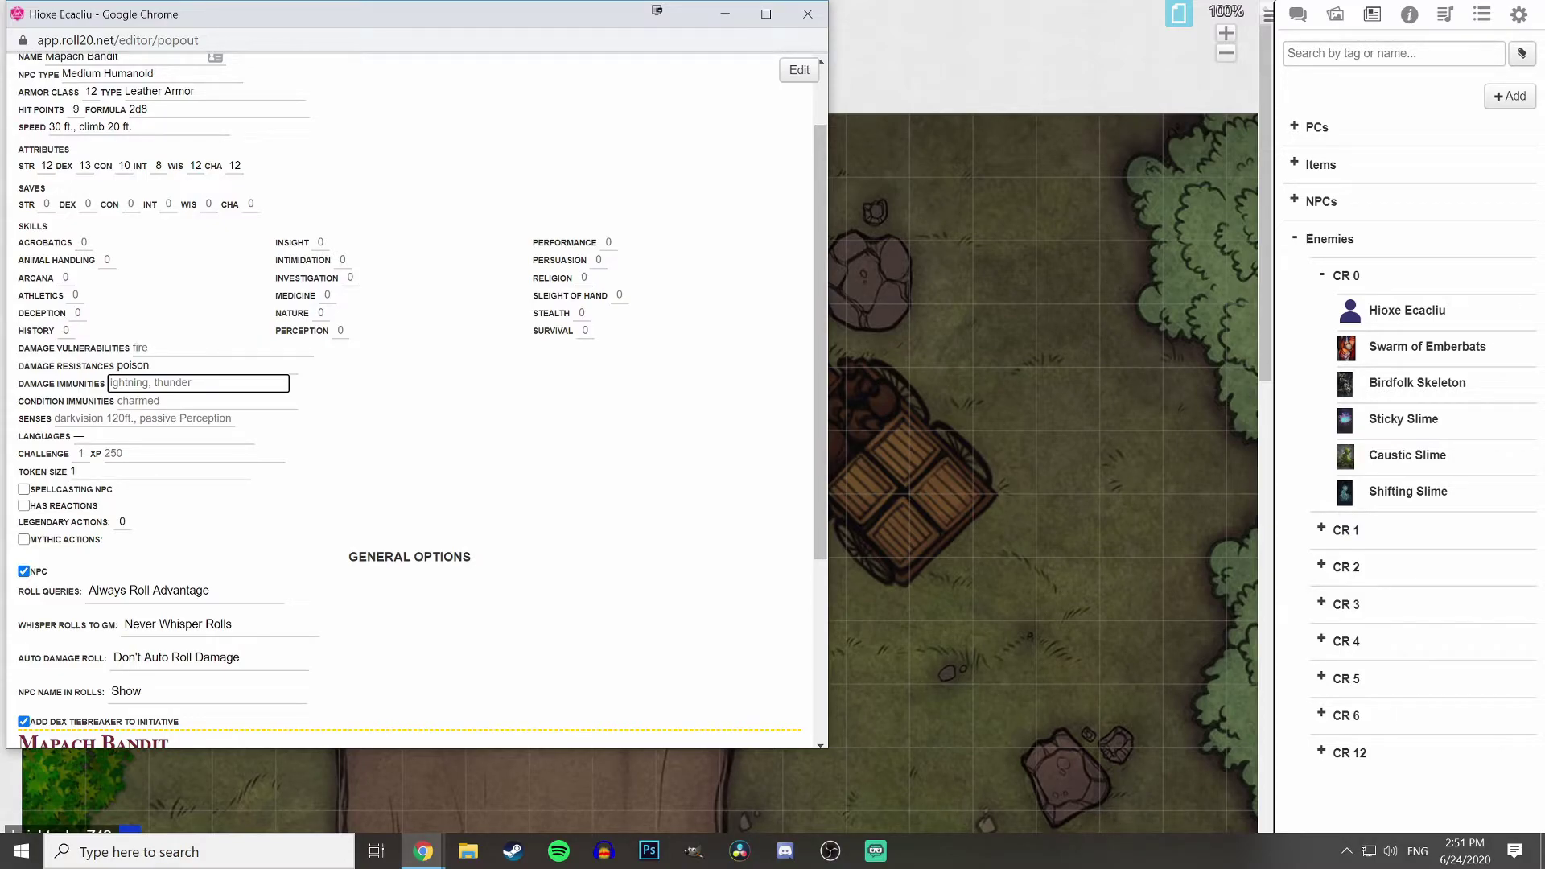
key(Tab)
key(Tab)
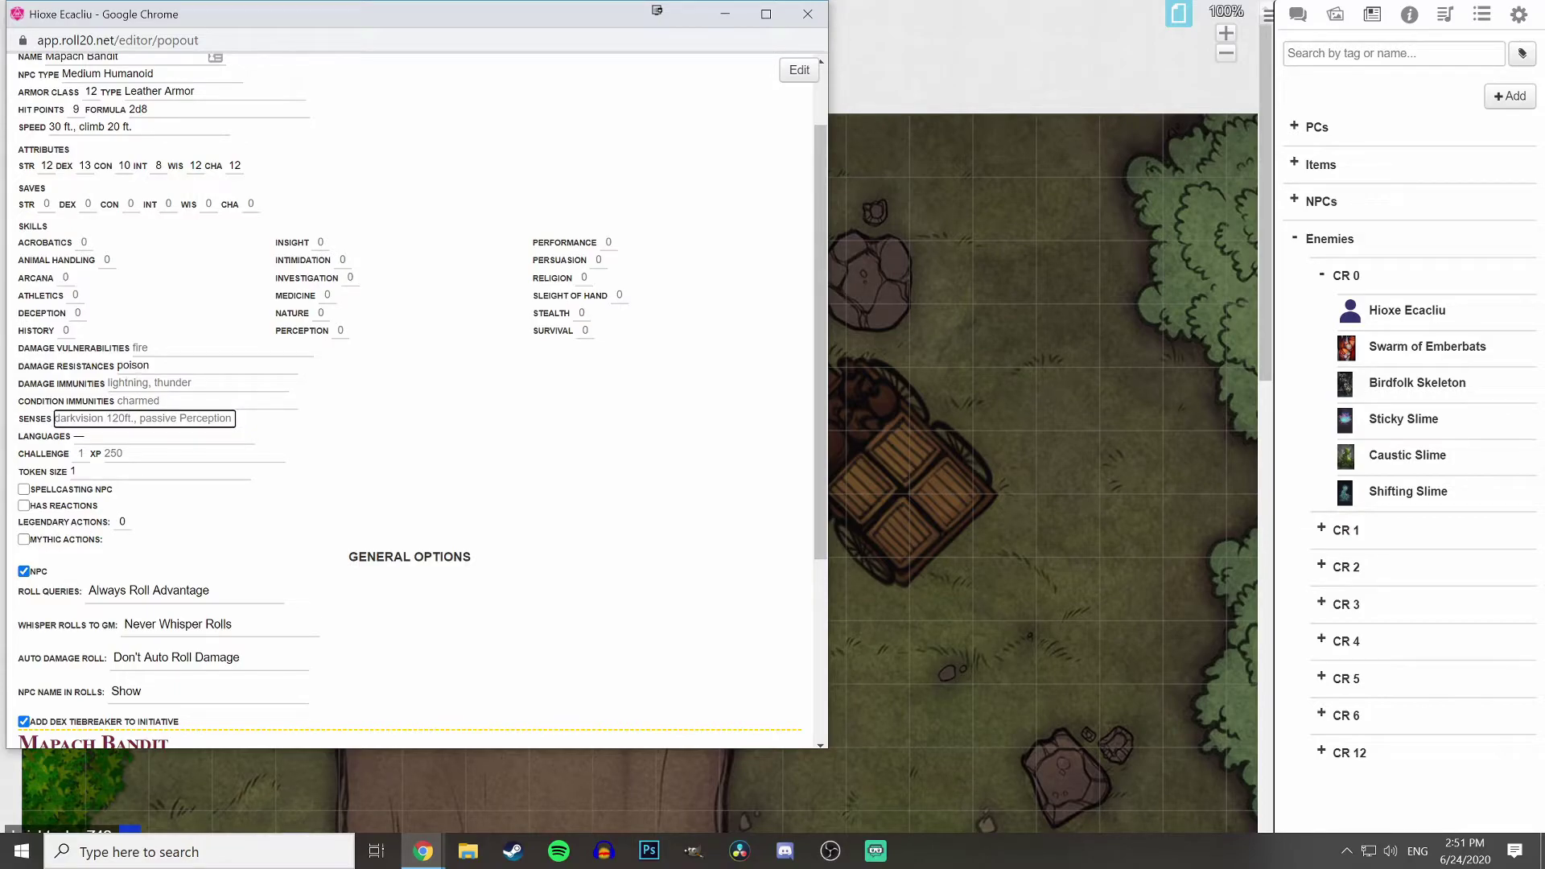
text(darkvision 60 ft. passive Pe)
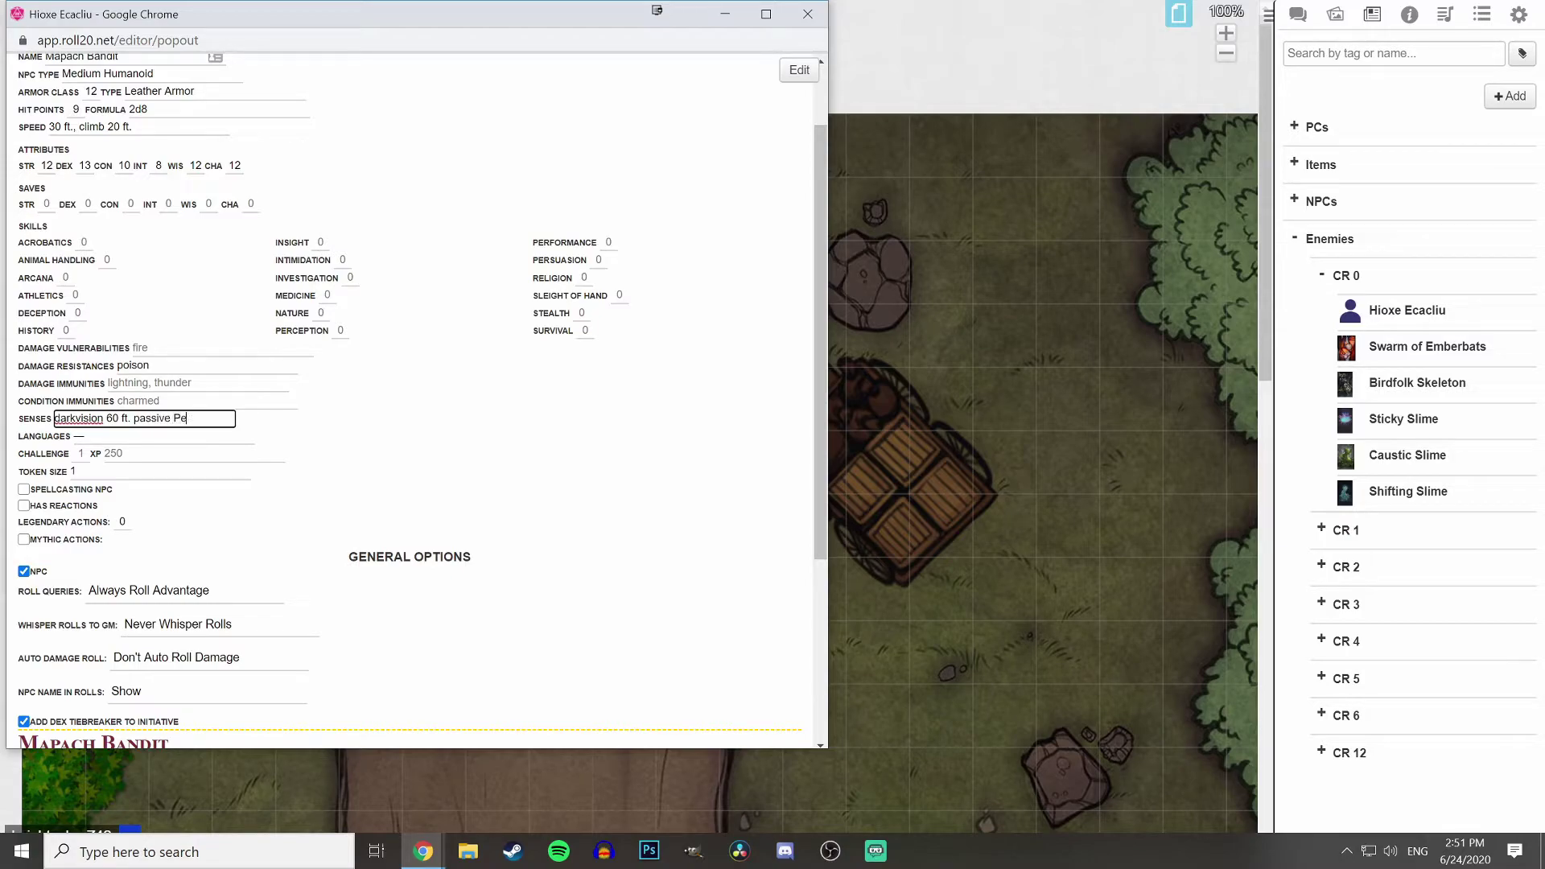
text(rception 11)
key(Tab)
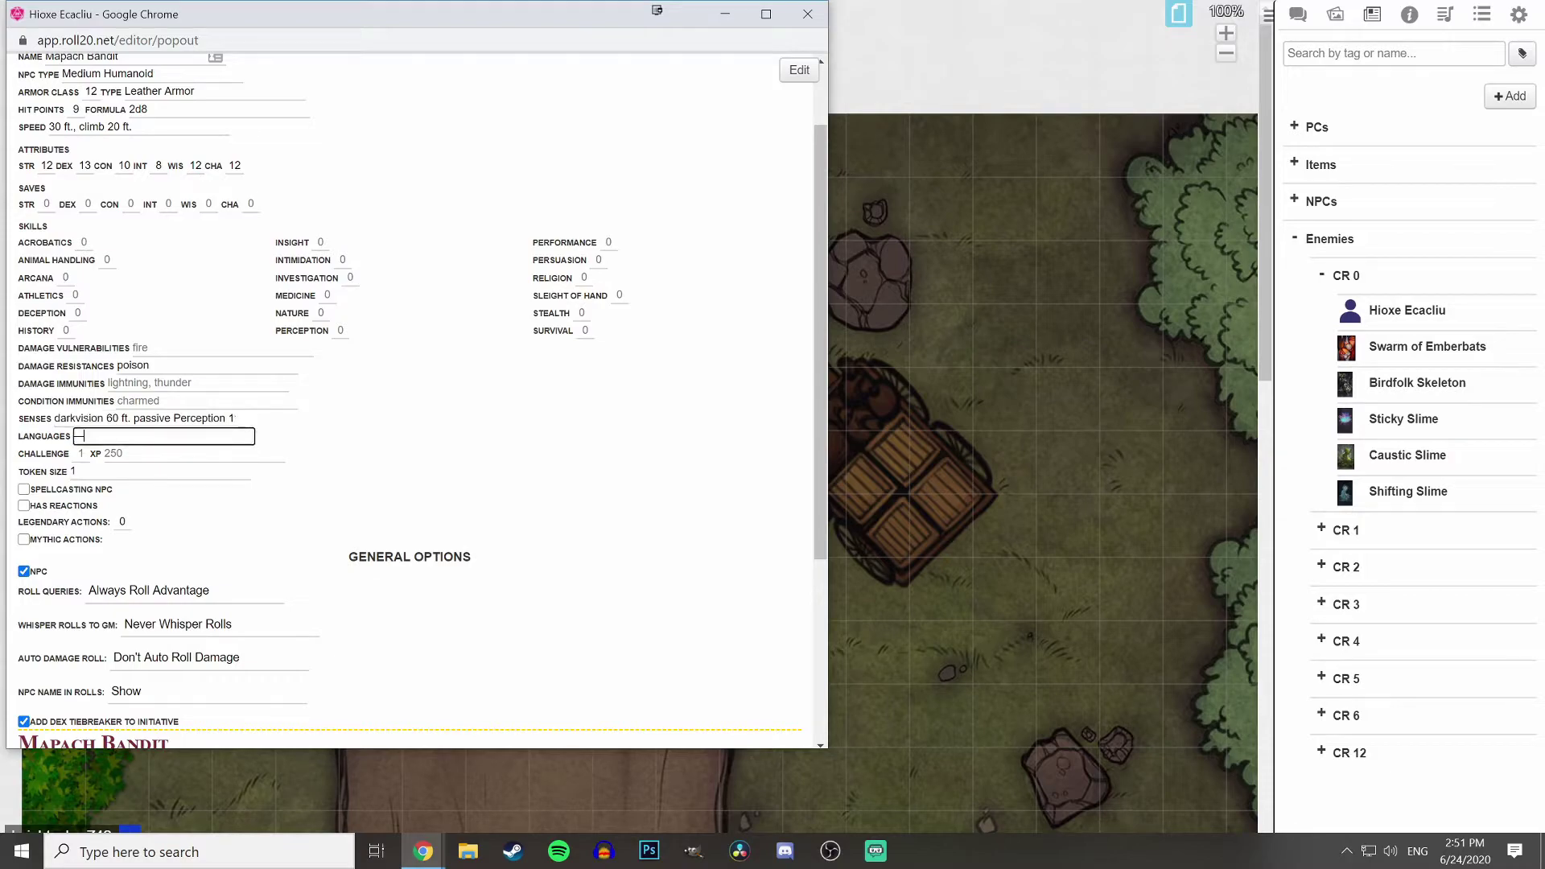
Add Birdfolk, Mapach to the languages and set the challenge to 1/8 with 25 XP.
text(Birdfolk, Mapach)
key(Tab)
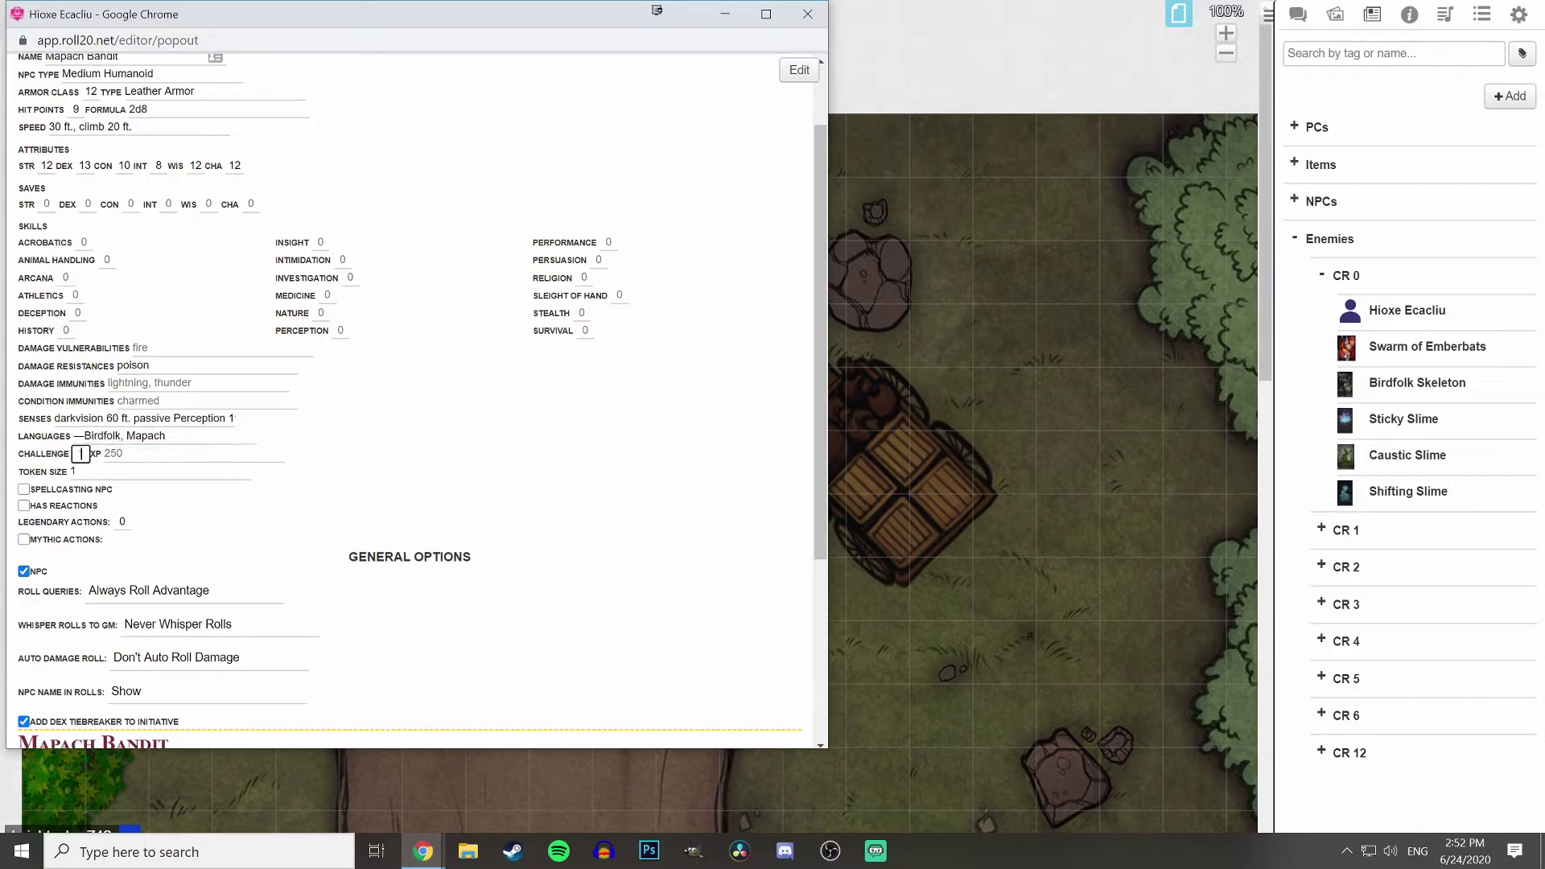
text(1/8)
key(Tab)
text(25)
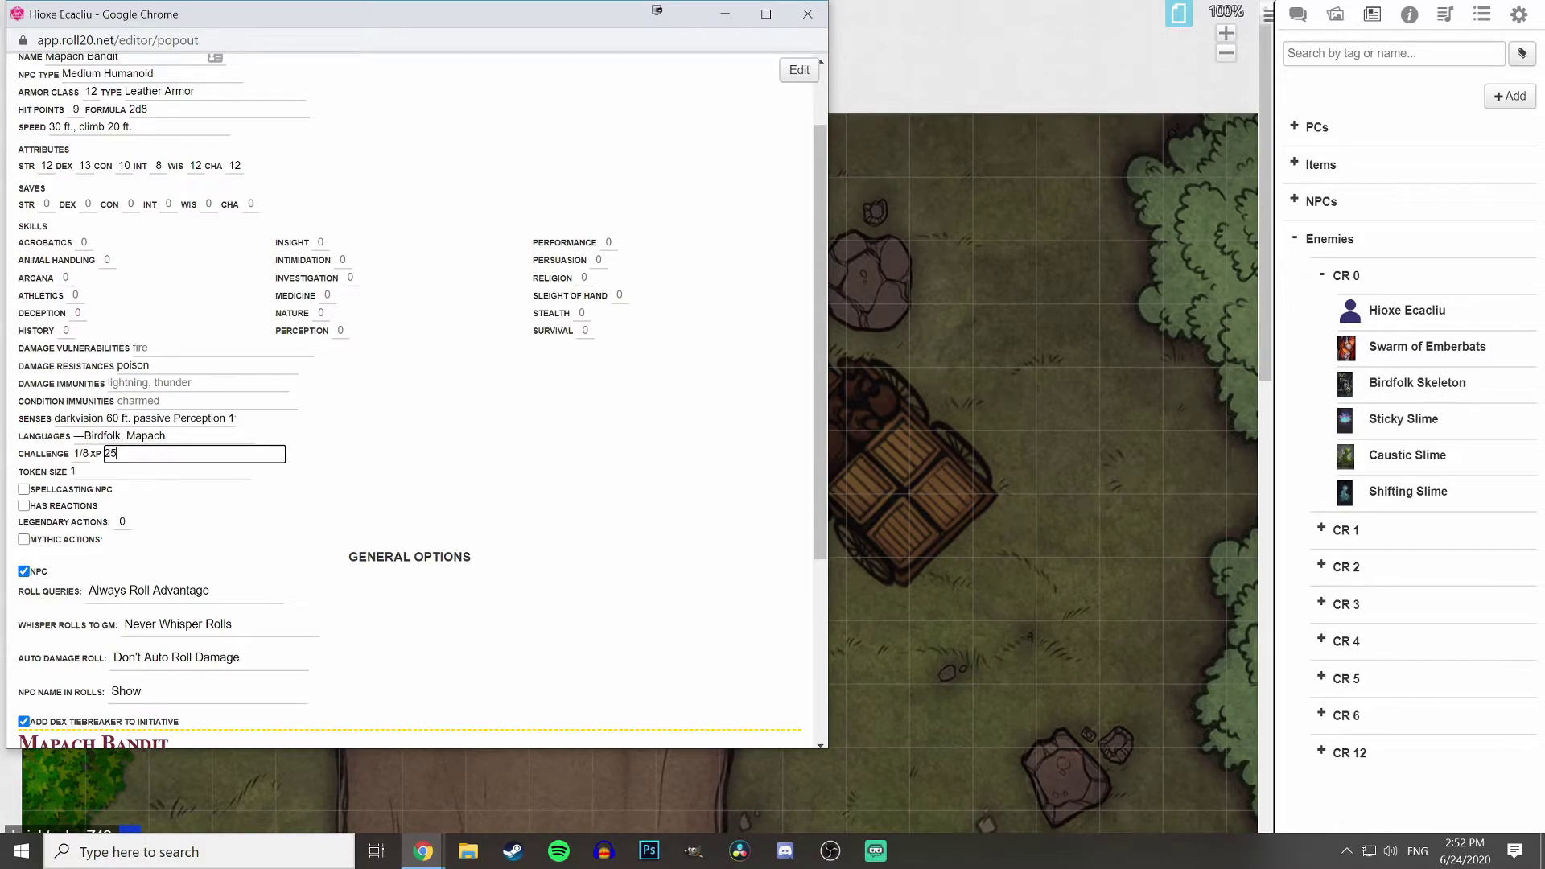
Set roll queries to Advantage Toggle, GM whispers to Whisper Toggle and auto damage to Auto Roll Damage & Crit.
scroll(108, 438, down, 1)
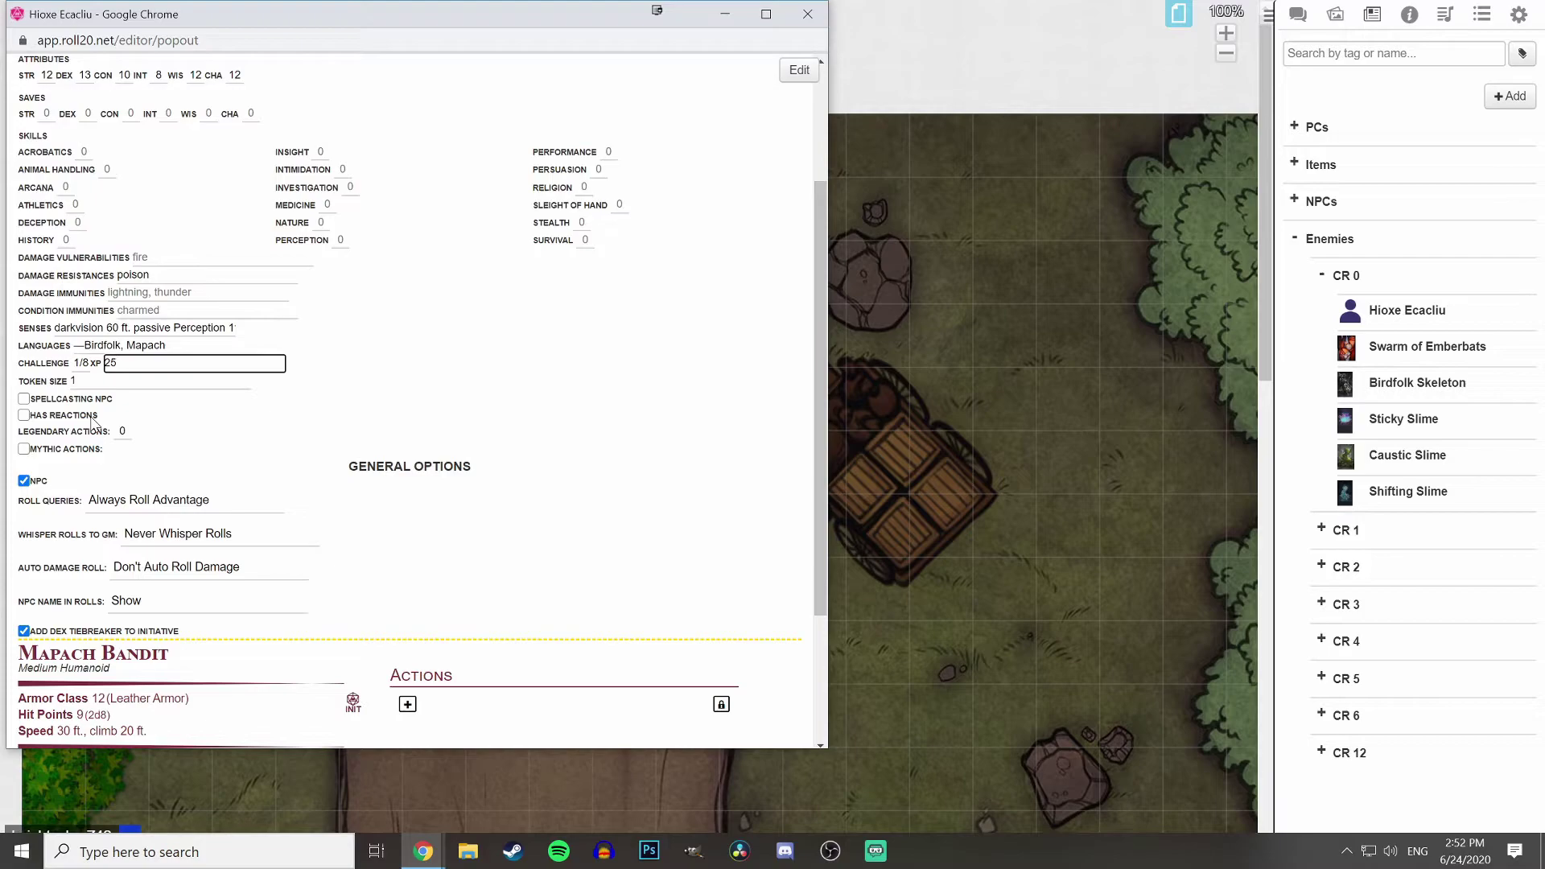
scroll(207, 459, down, 1)
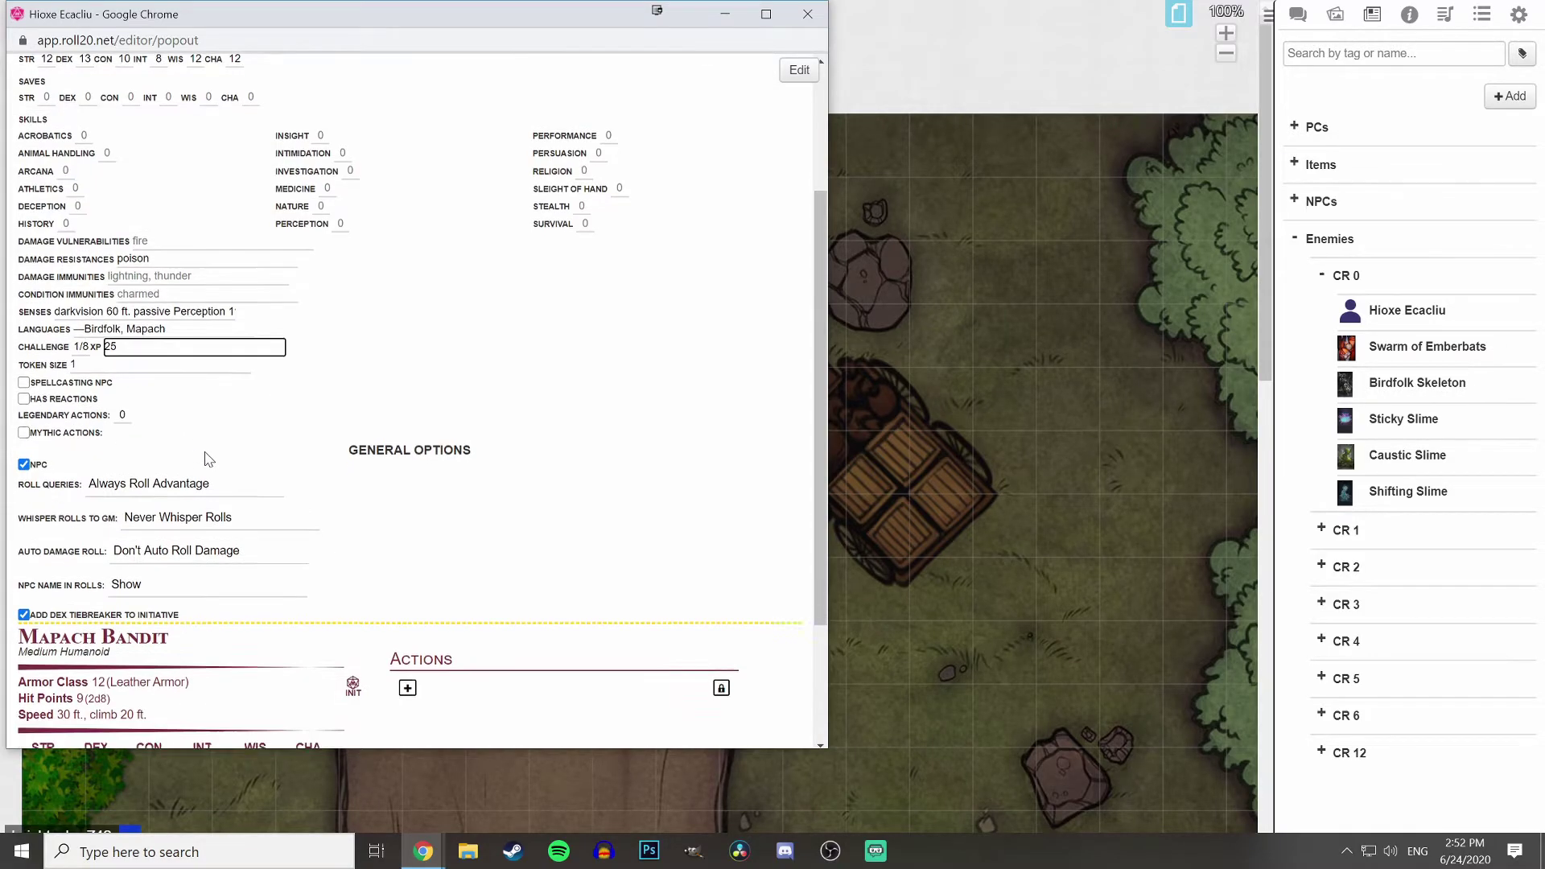
scroll(207, 459, down, 1)
click(157, 410)
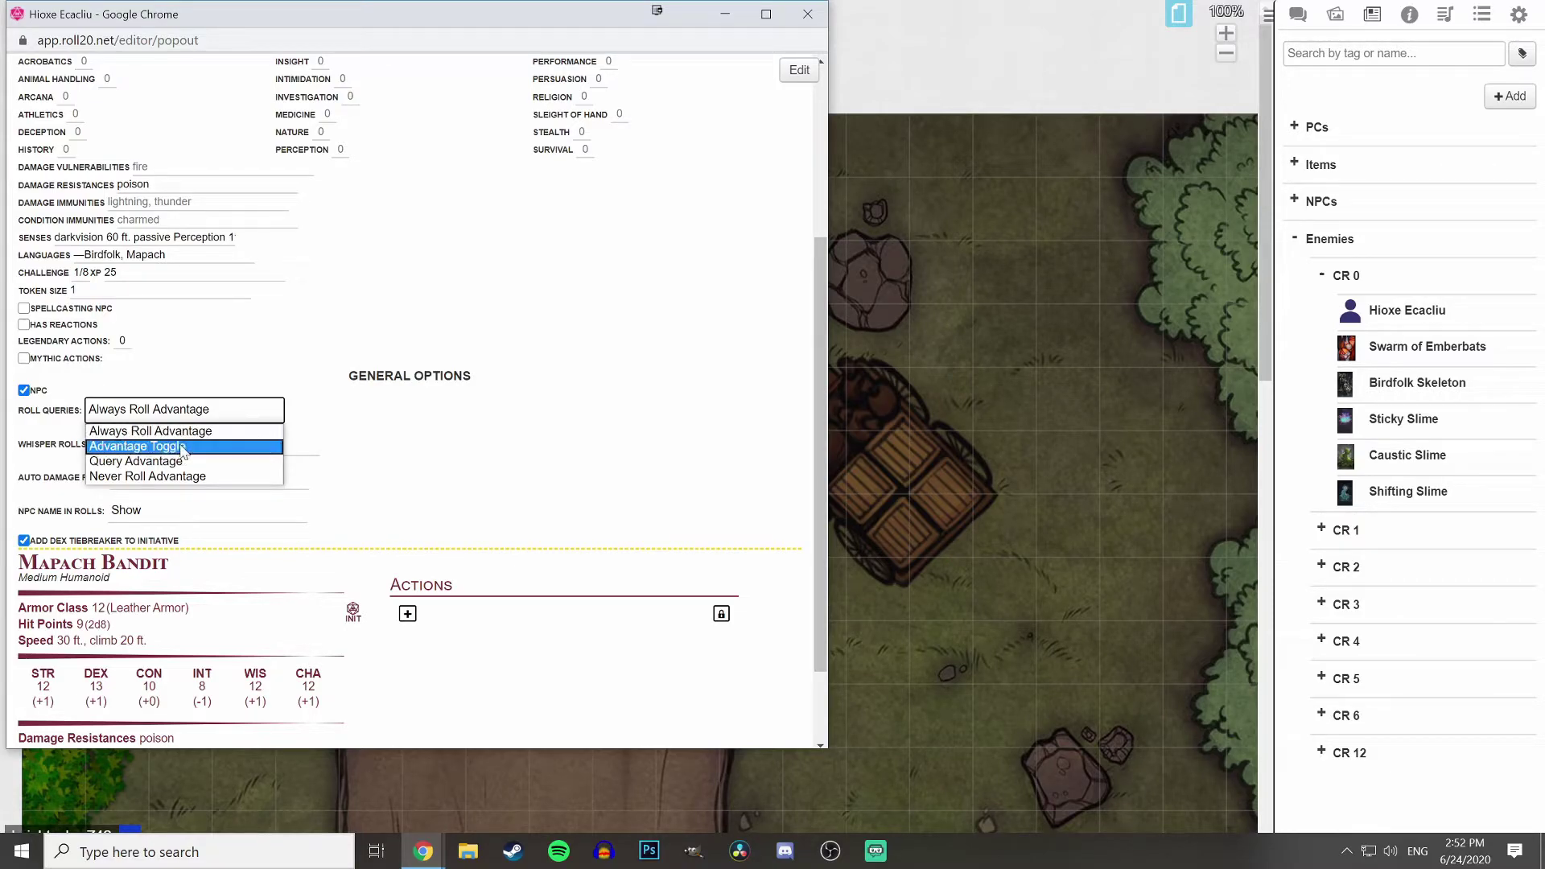
click(215, 446)
click(215, 453)
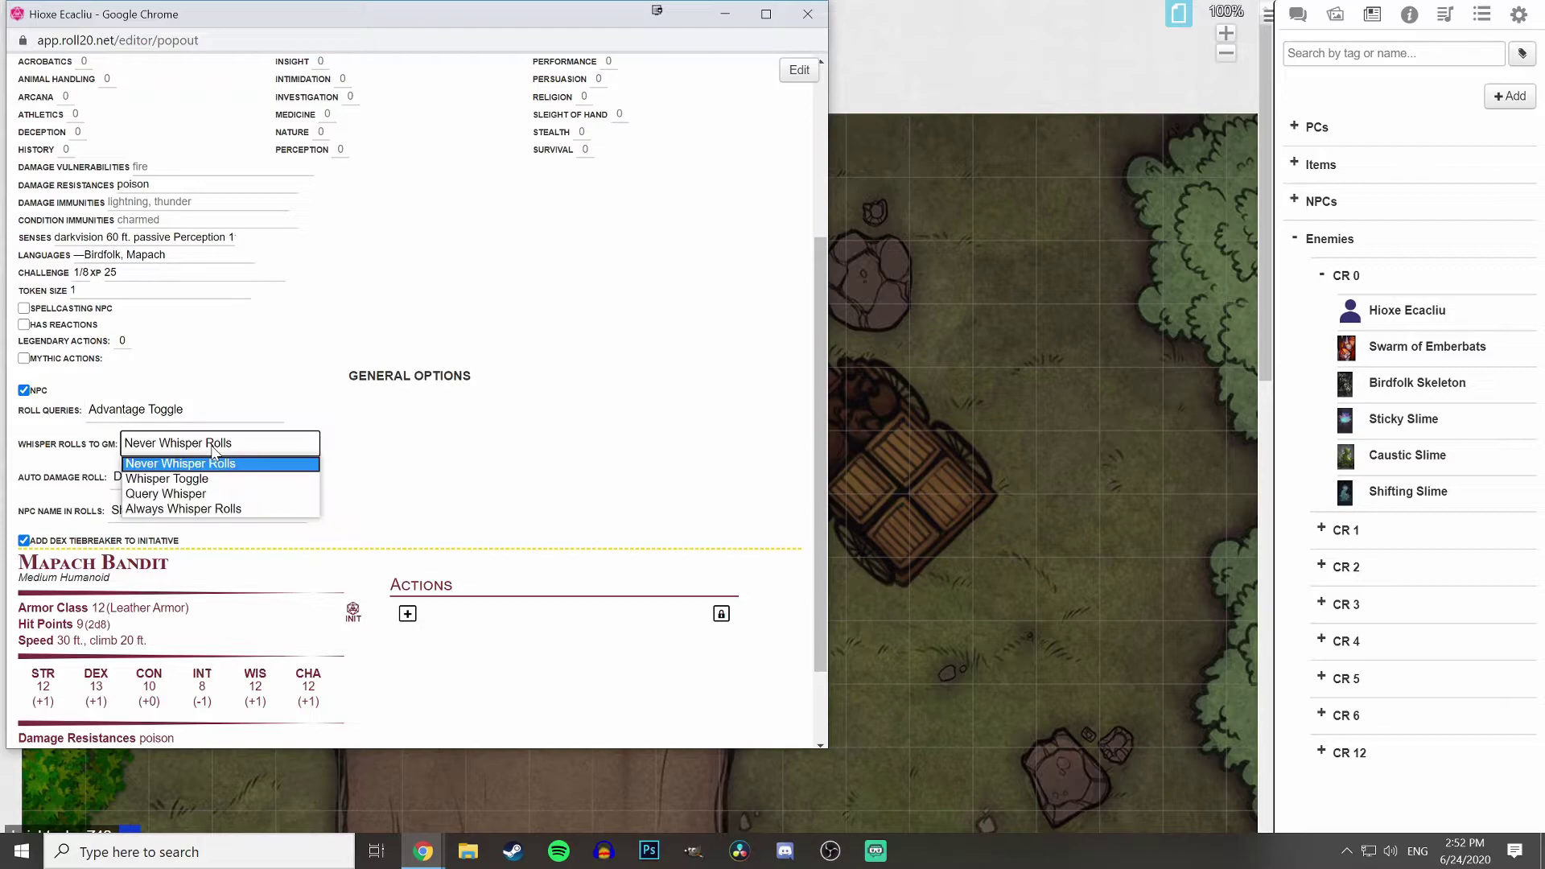
click(180, 474)
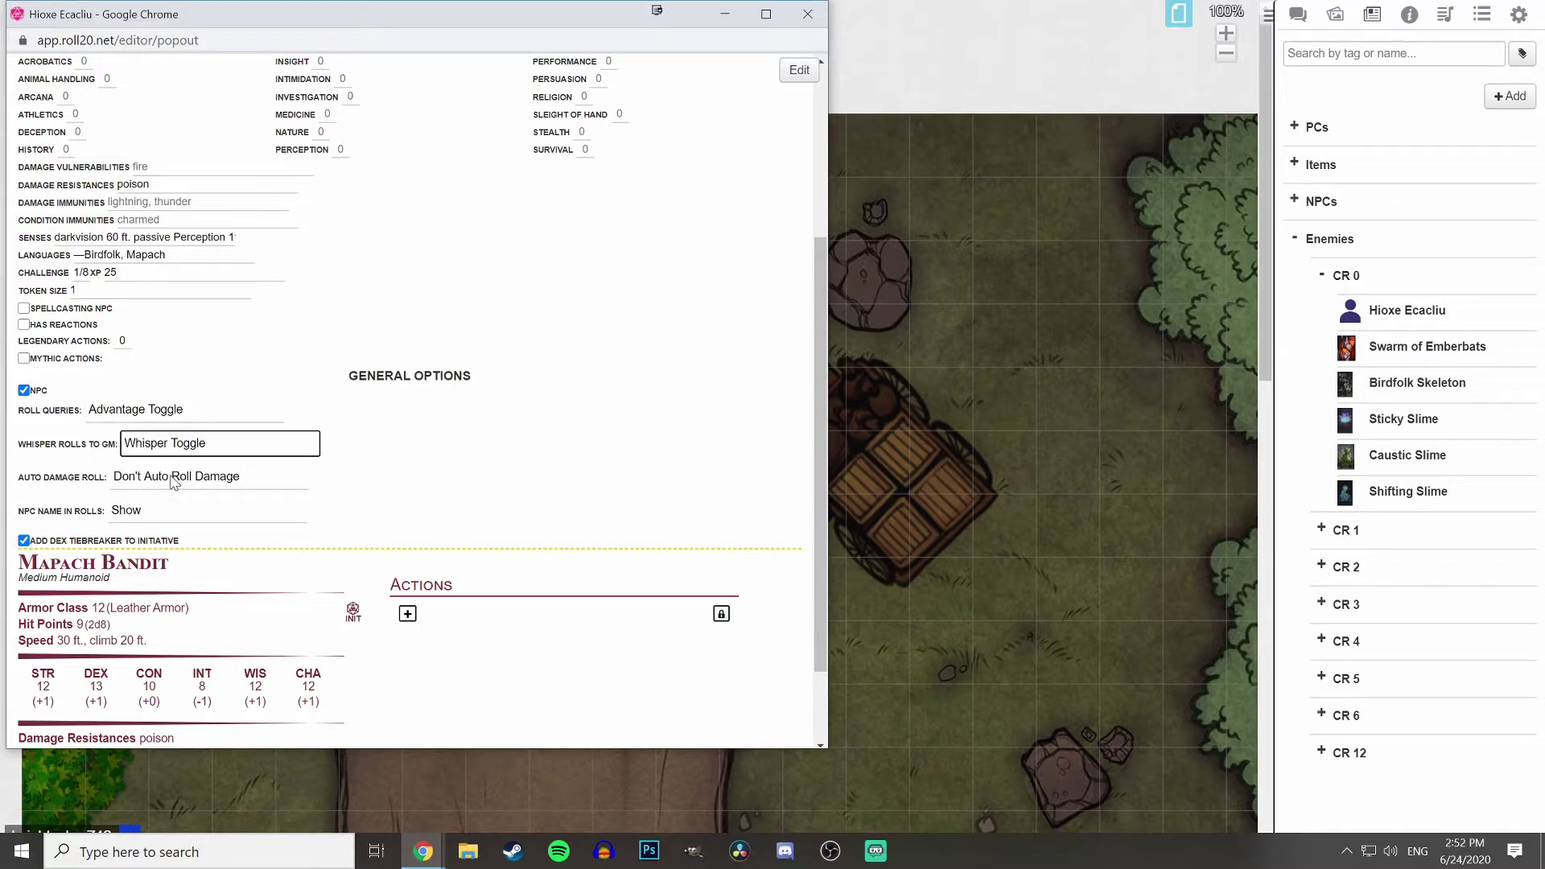
click(173, 480)
click(153, 515)
click(151, 514)
click(141, 532)
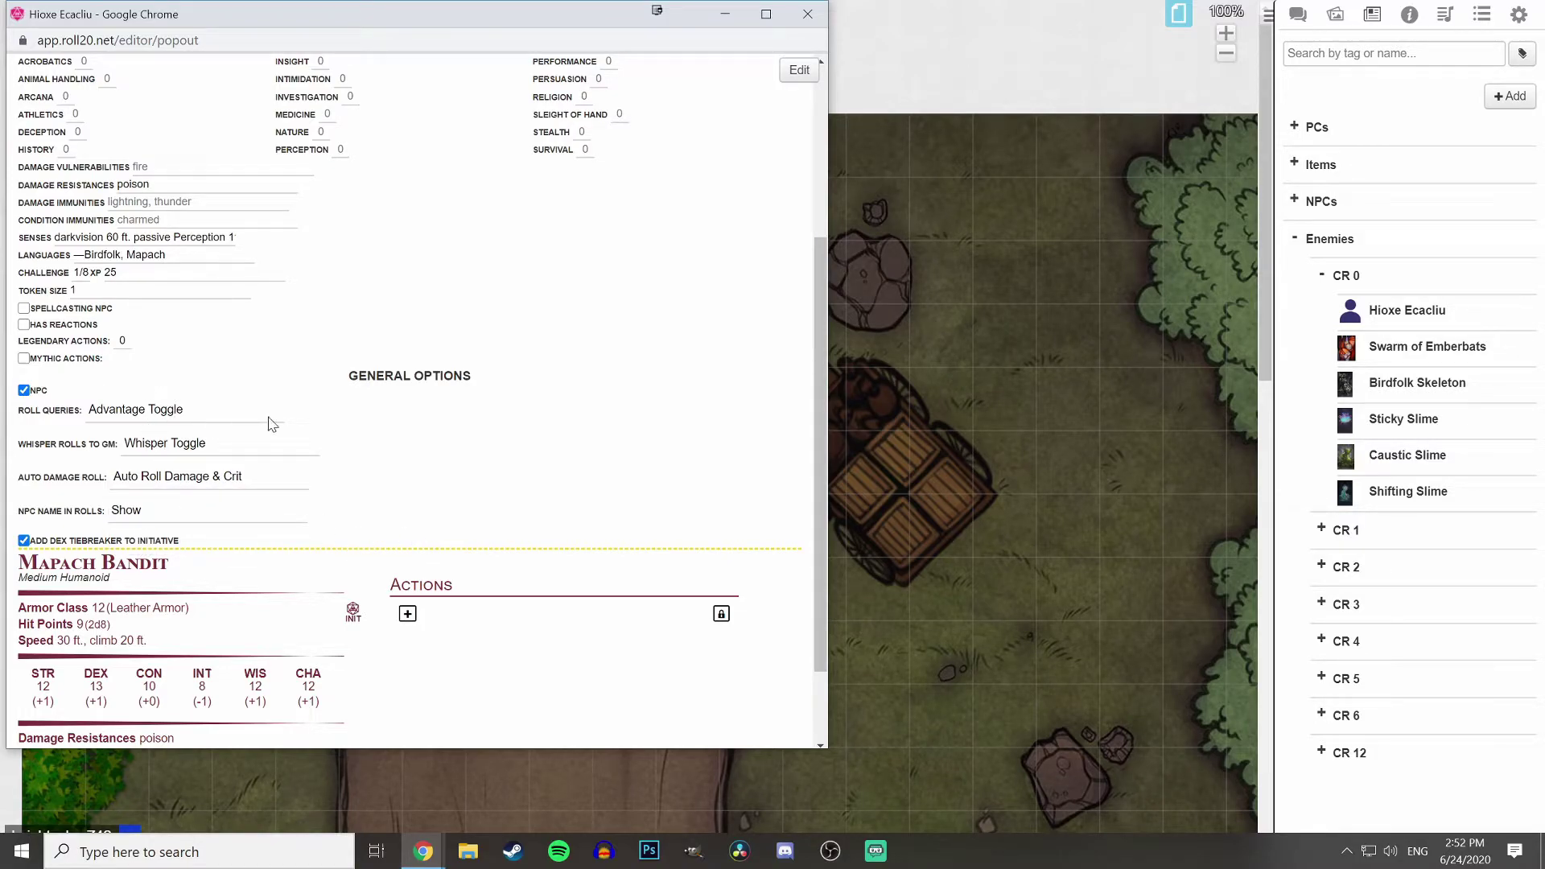
Add a trait named Resilience beneath the bandit's challenge rating.
scroll(432, 460, down, 2)
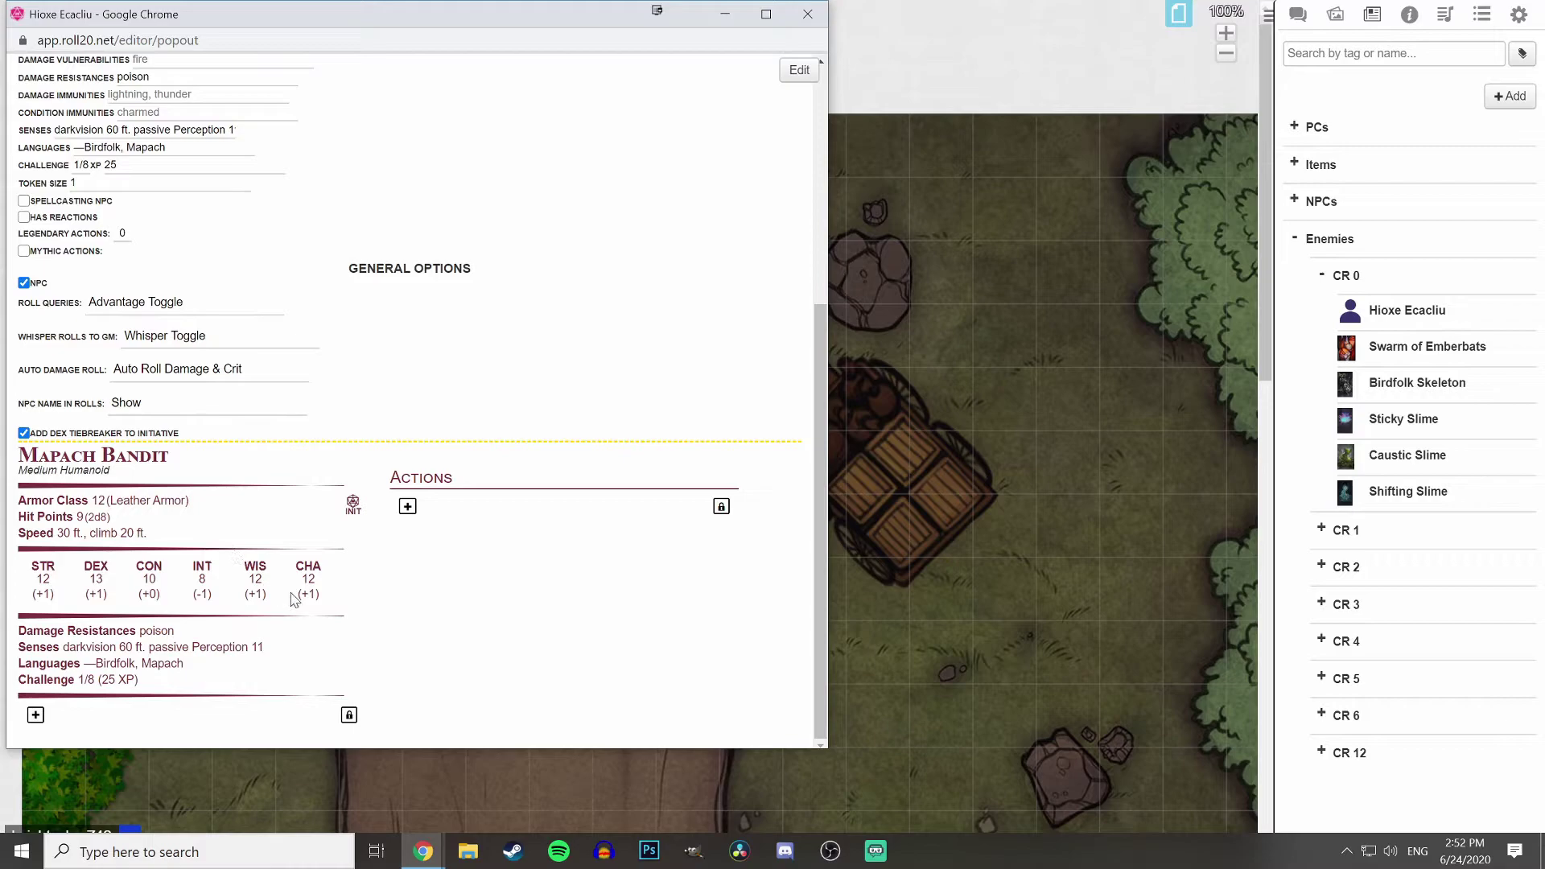
click(35, 714)
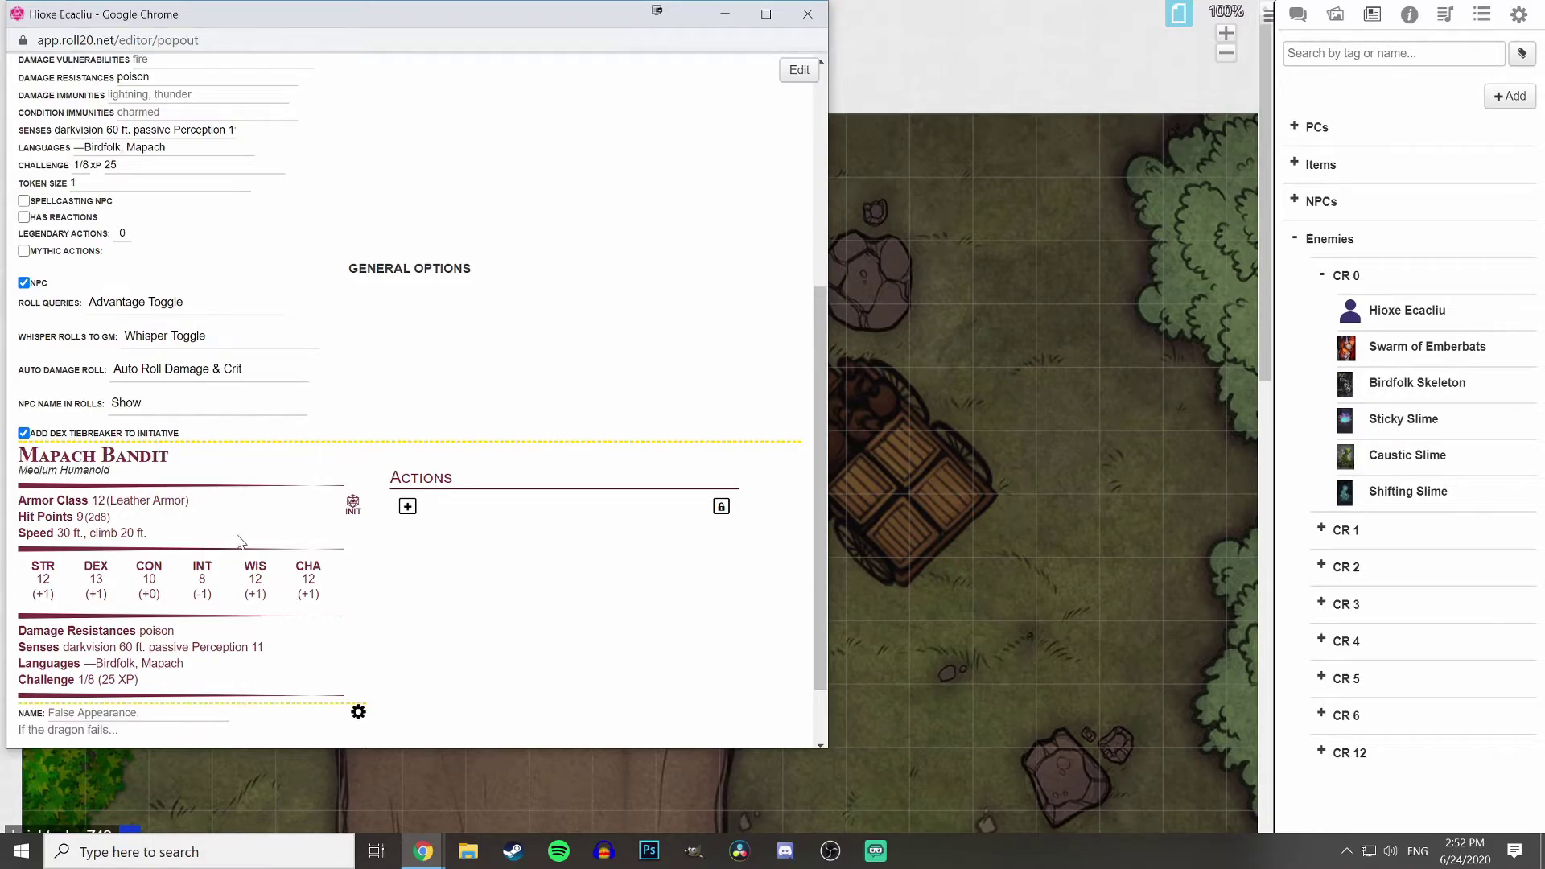
scroll(96, 643, down, 1)
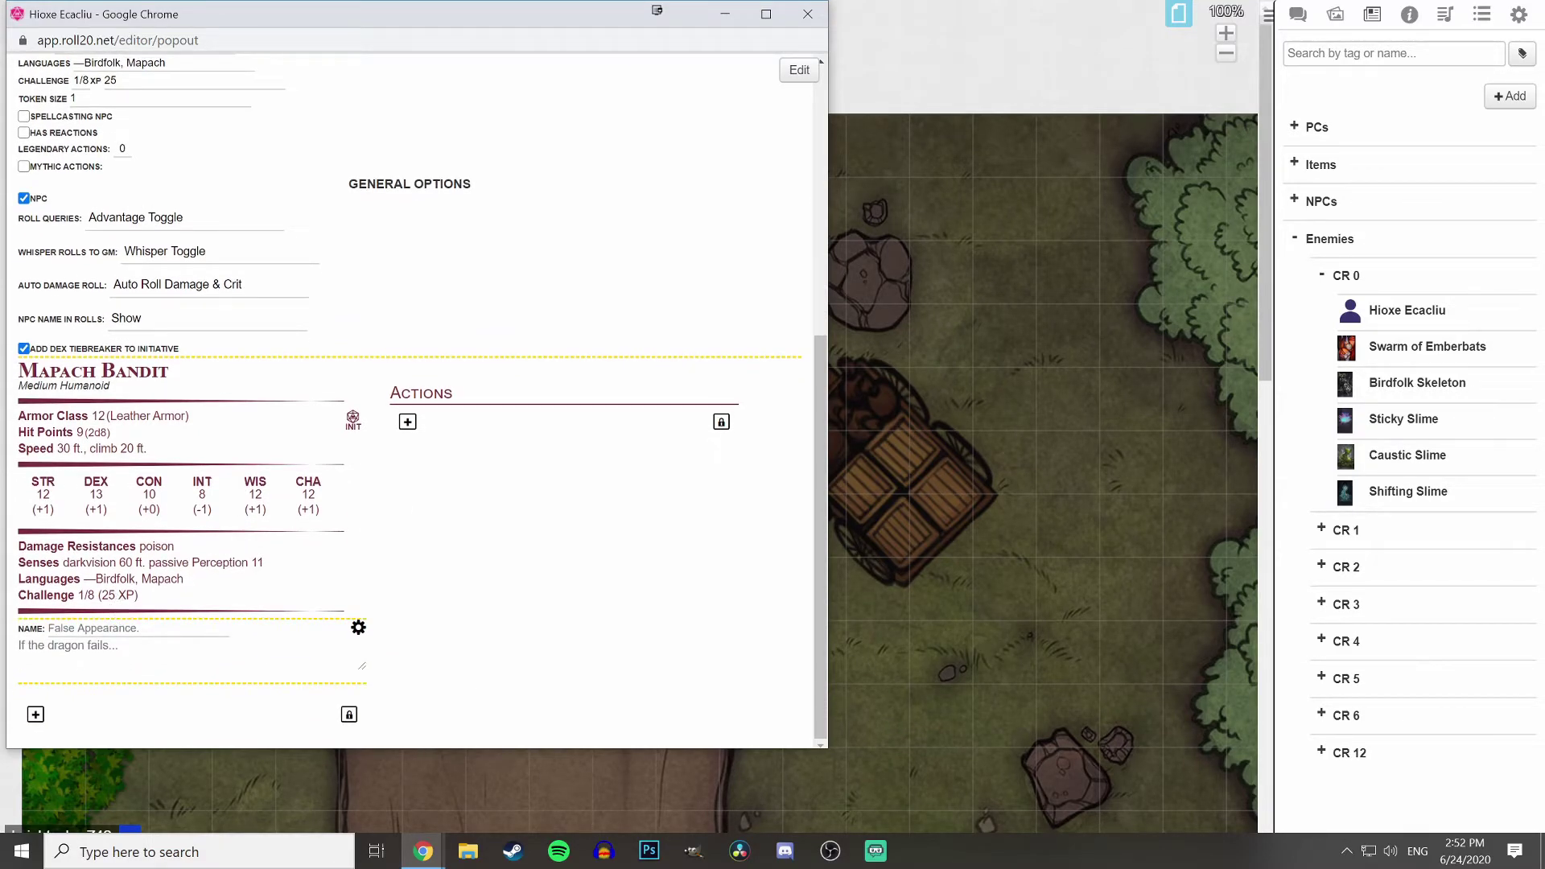
click(120, 628)
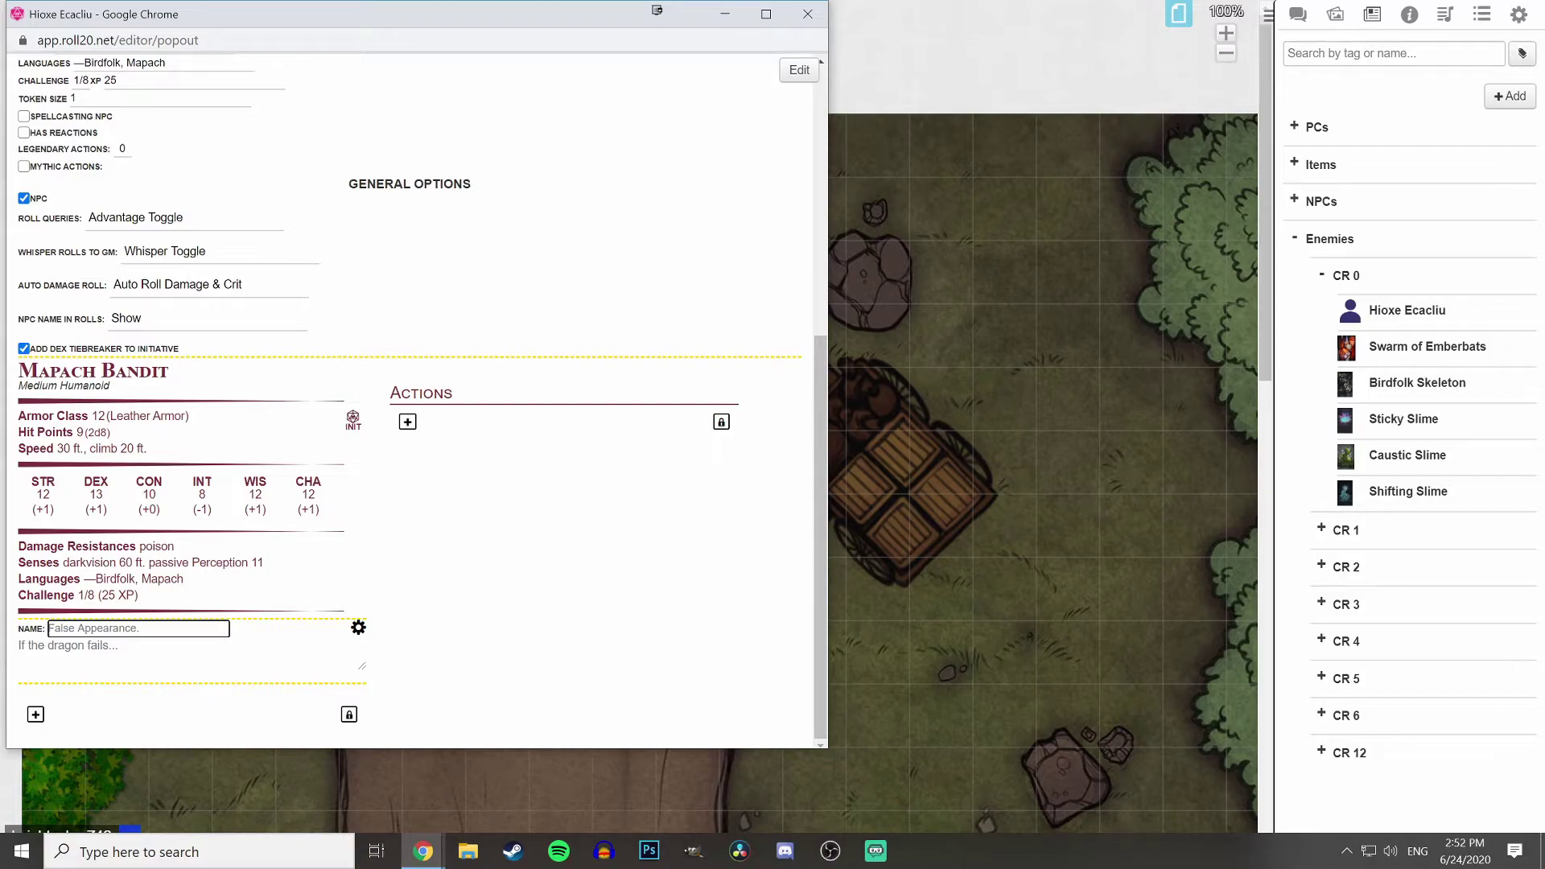
text(Rs)
text(silience)
key(alt+Tab)
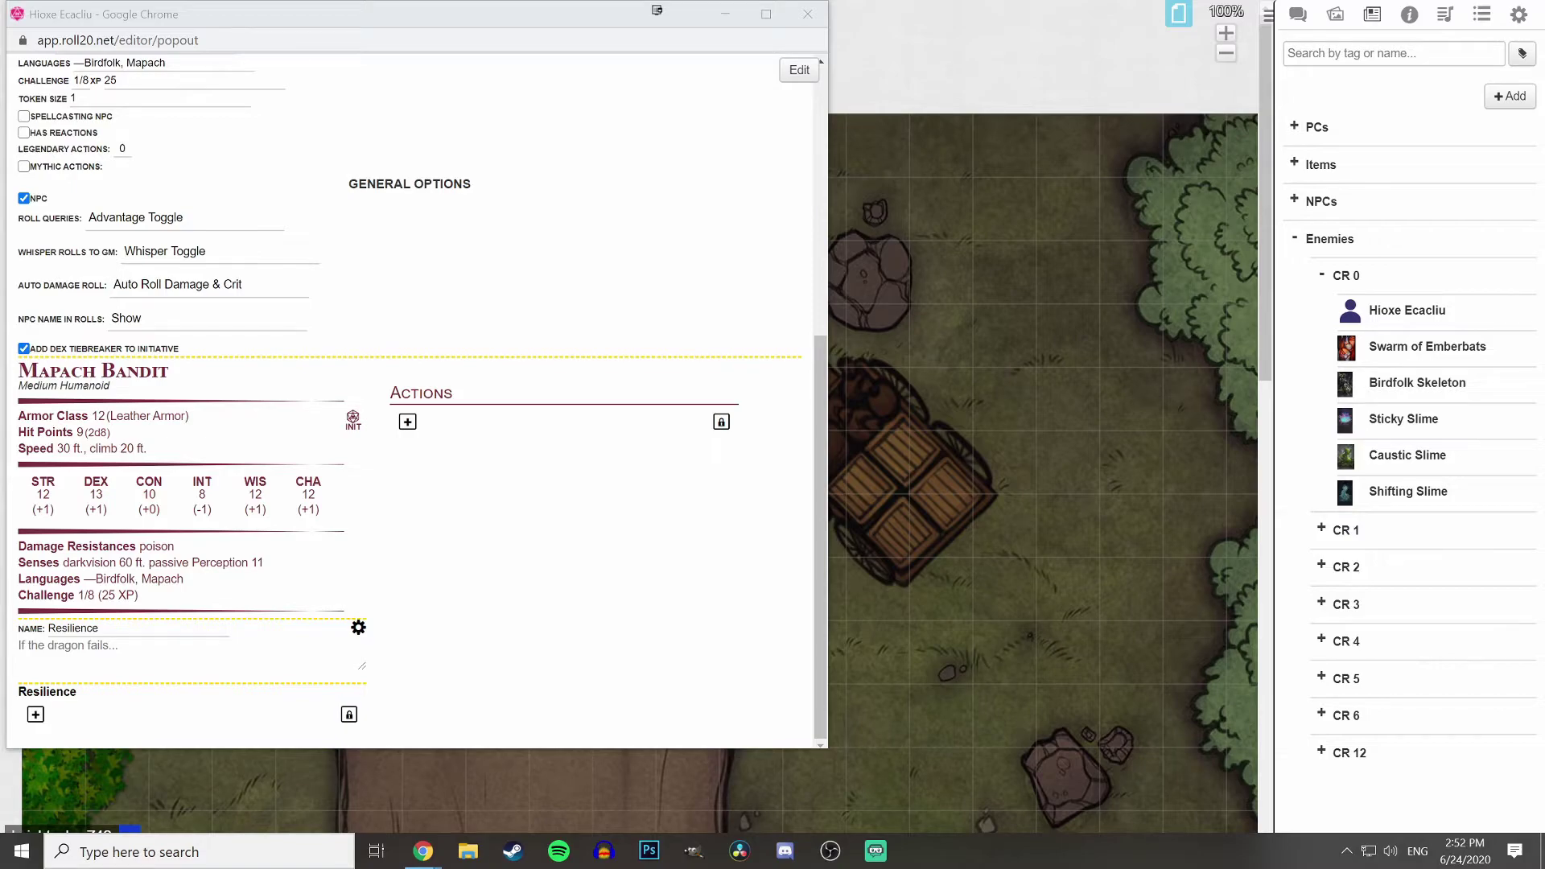
Describe Resilience as "The bandit has advantage on saving throws against being poisoned." and close the trait's editing fields.
click(161, 655)
text(The bandit has advantage on saving throws against being poisoned.)
key(BackSpace)
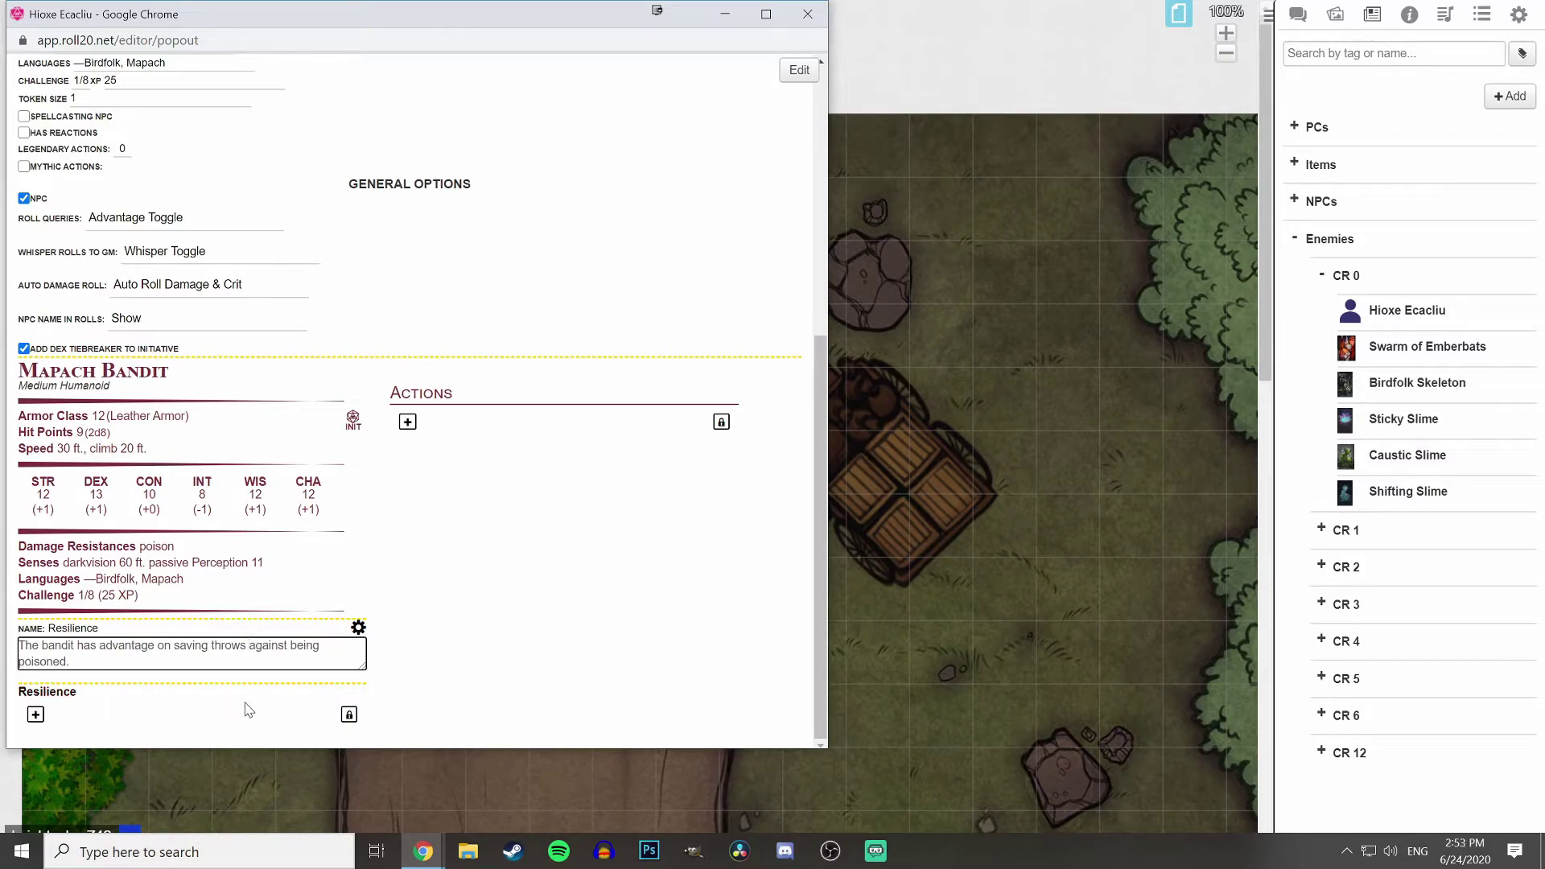
click(93, 729)
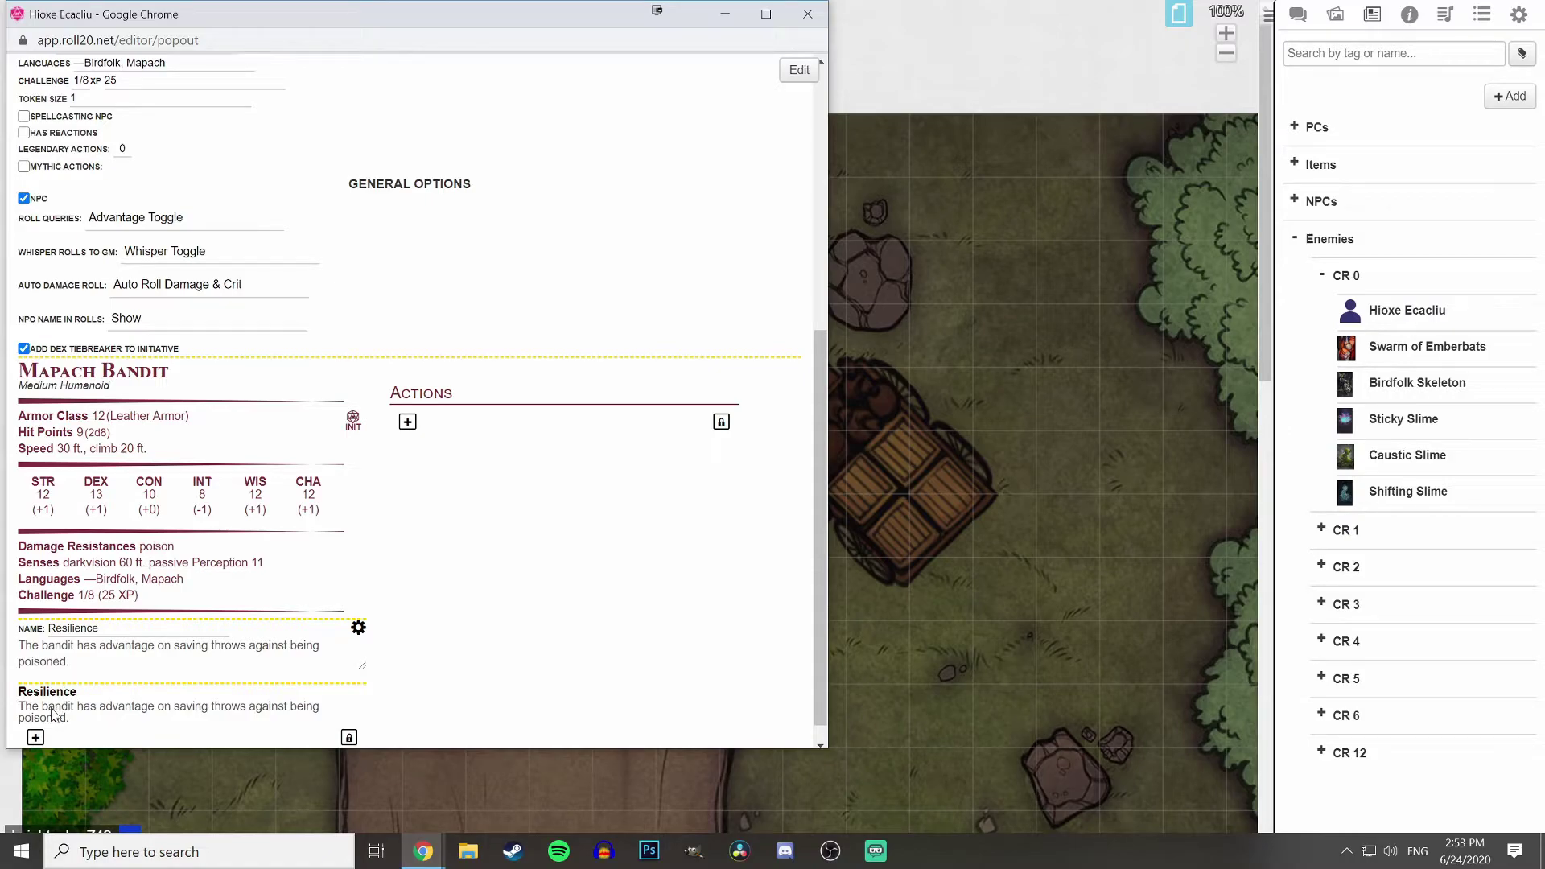
click(35, 736)
scroll(419, 587, down, 2)
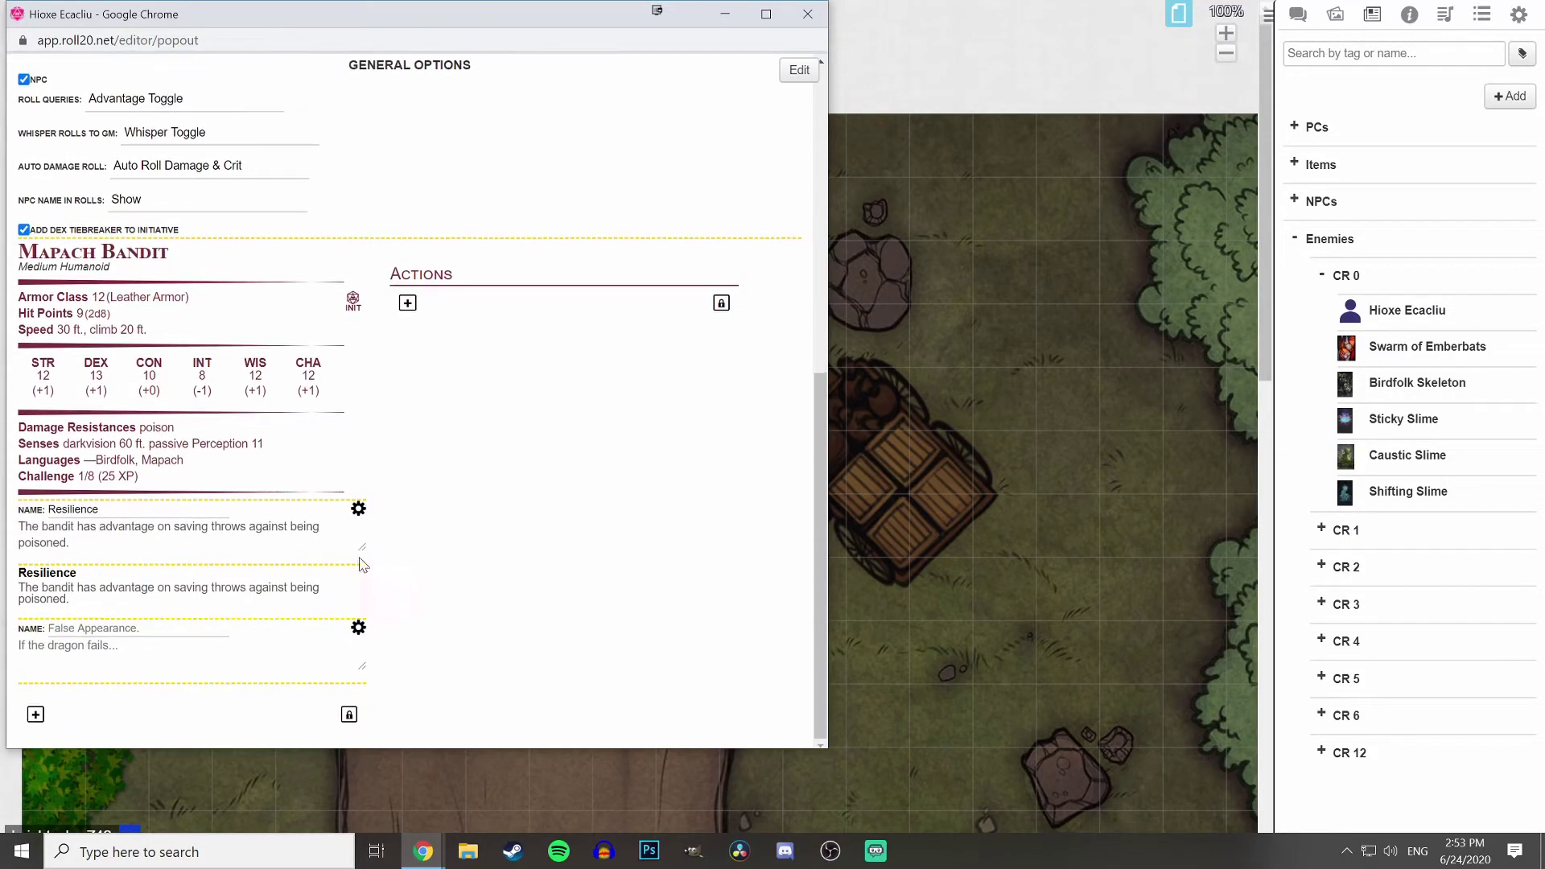
click(358, 510)
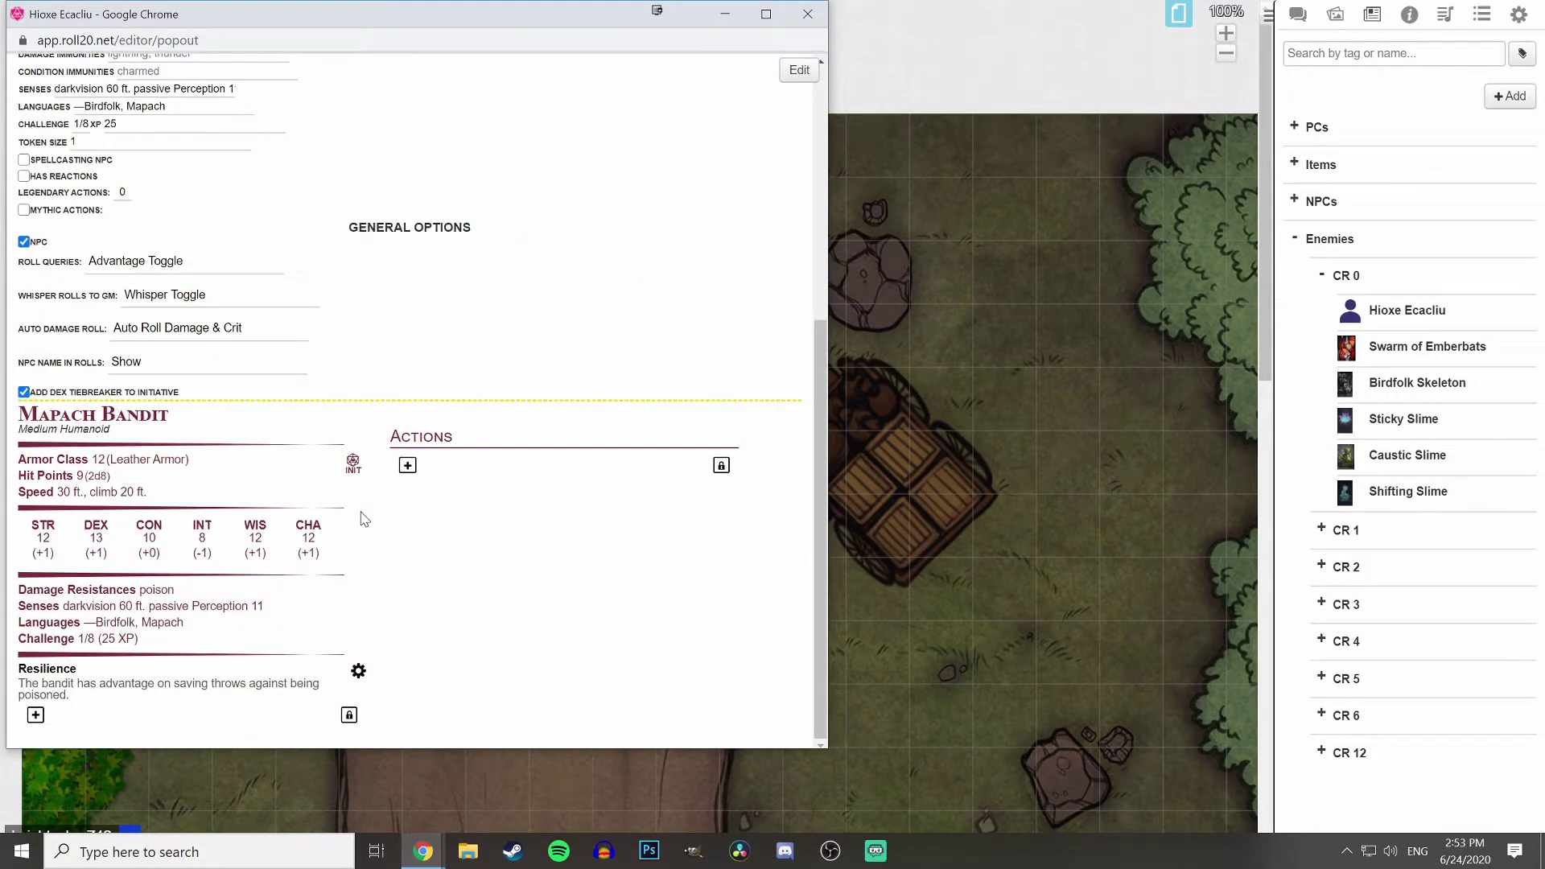
Add a second trait named Skulker beneath Resilience on the Mapach Bandit's sheet.
click(35, 715)
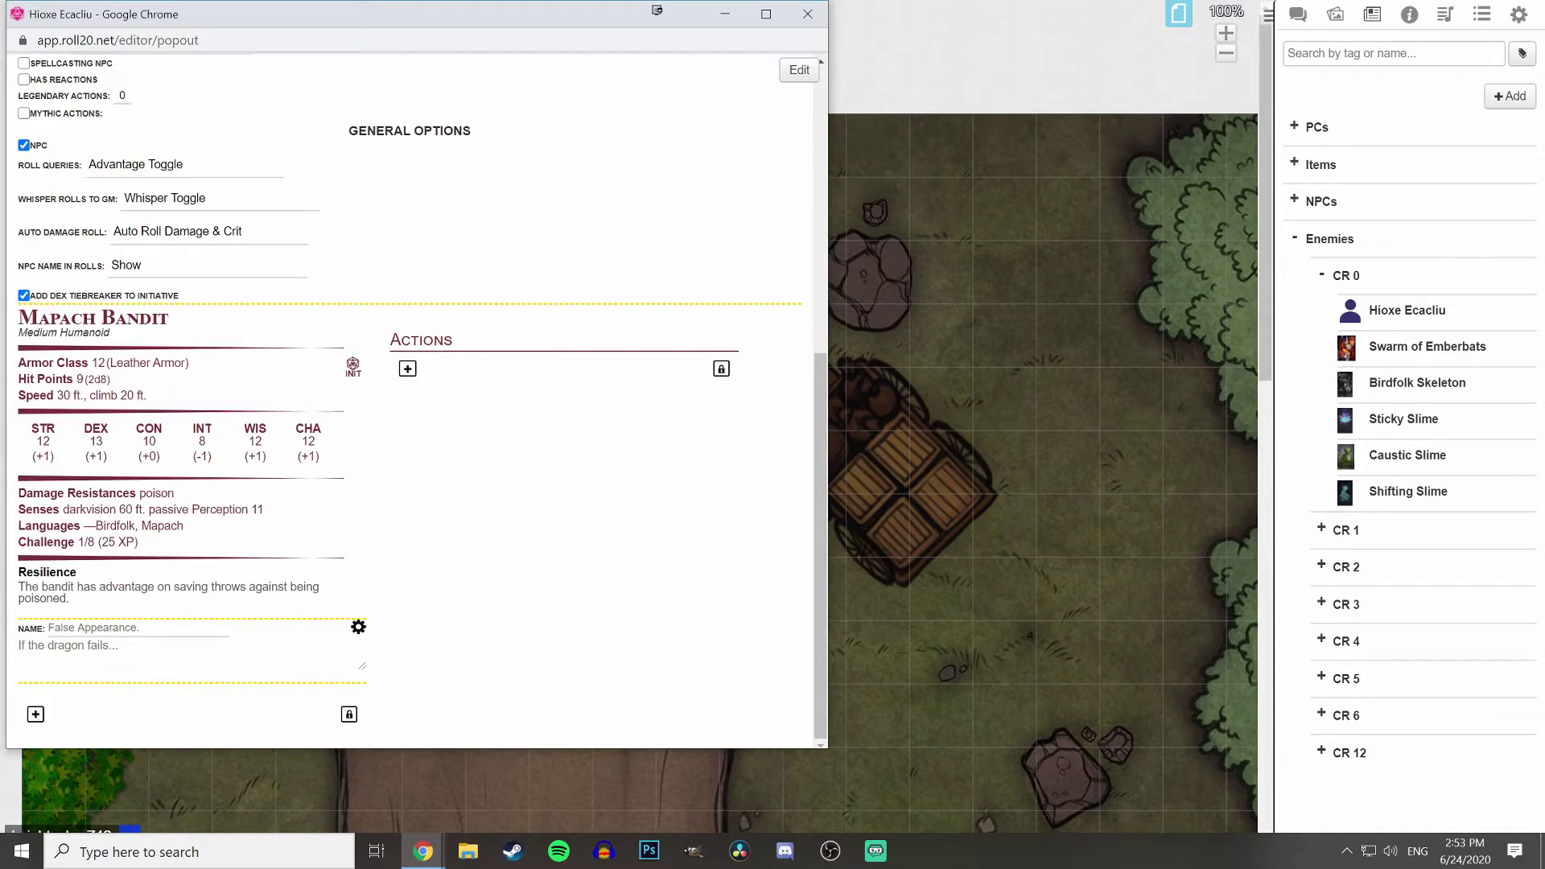
click(121, 627)
text(Skulker)
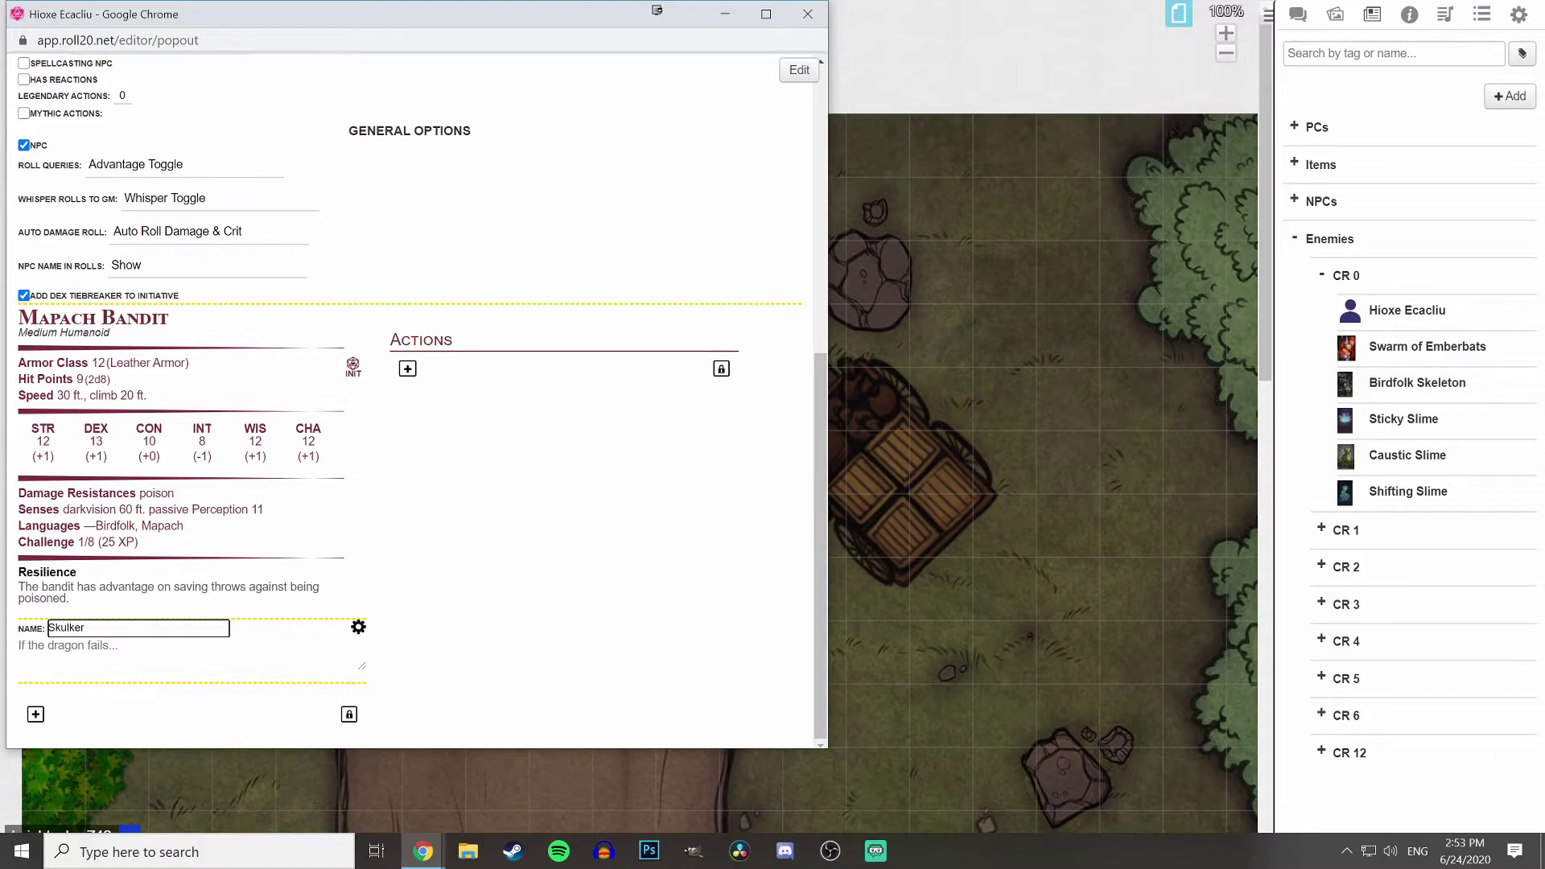
Describe Skulker as "The bandit has advantage on Stealth checks made in dim light or total darkness." on unbroken lines and close its editing fields.
key(alt+Tab)
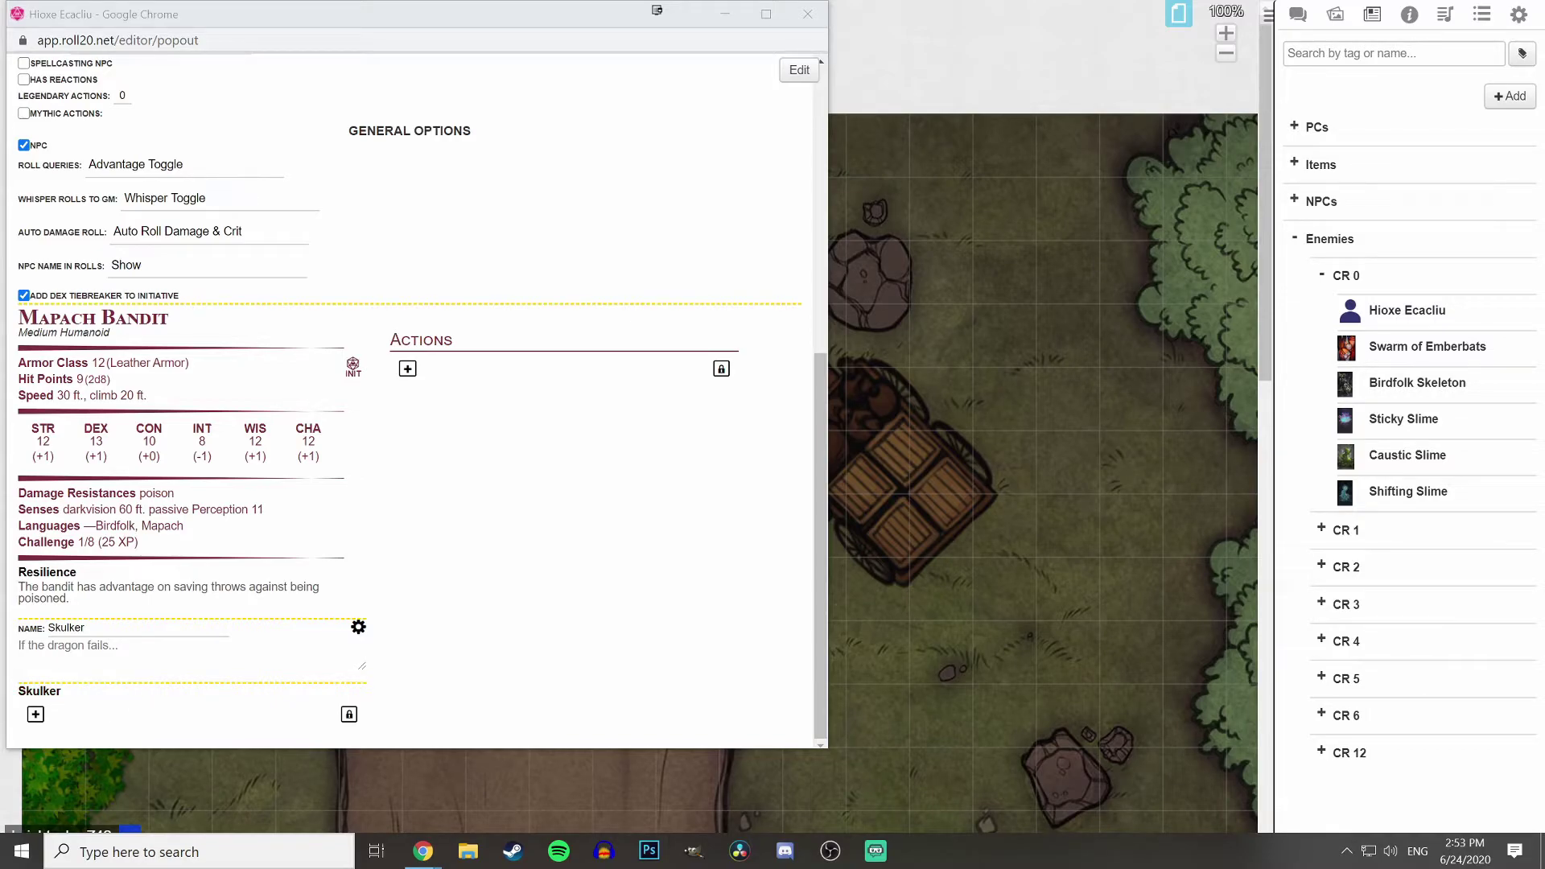
click(128, 653)
text(The bandit has advantage on Stealth checks made in dim light or total darkness.)
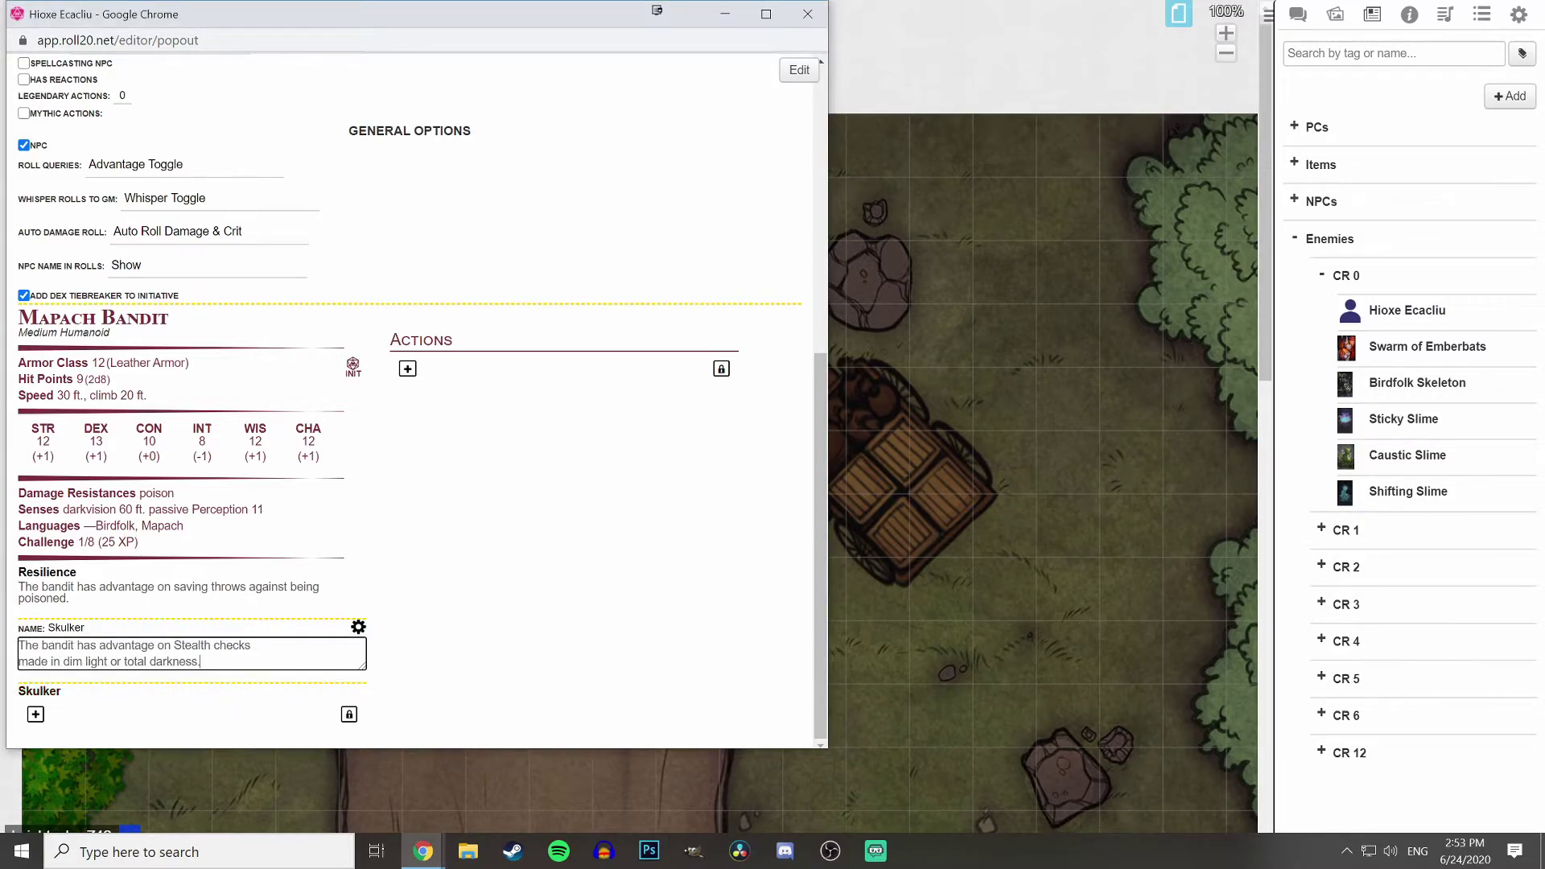
key(Delete)
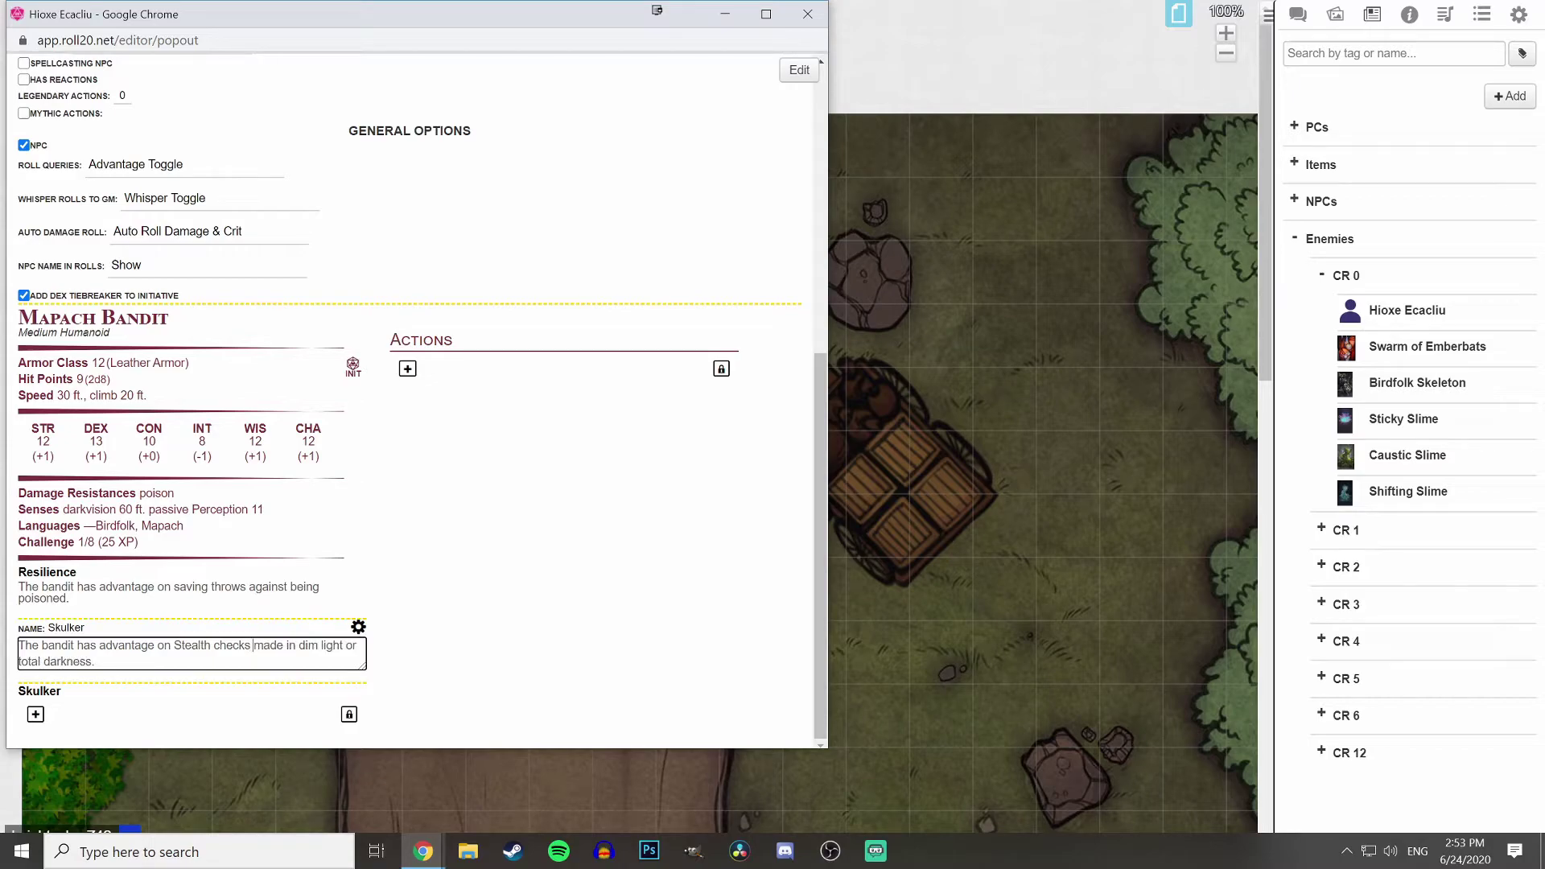
click(396, 641)
click(359, 608)
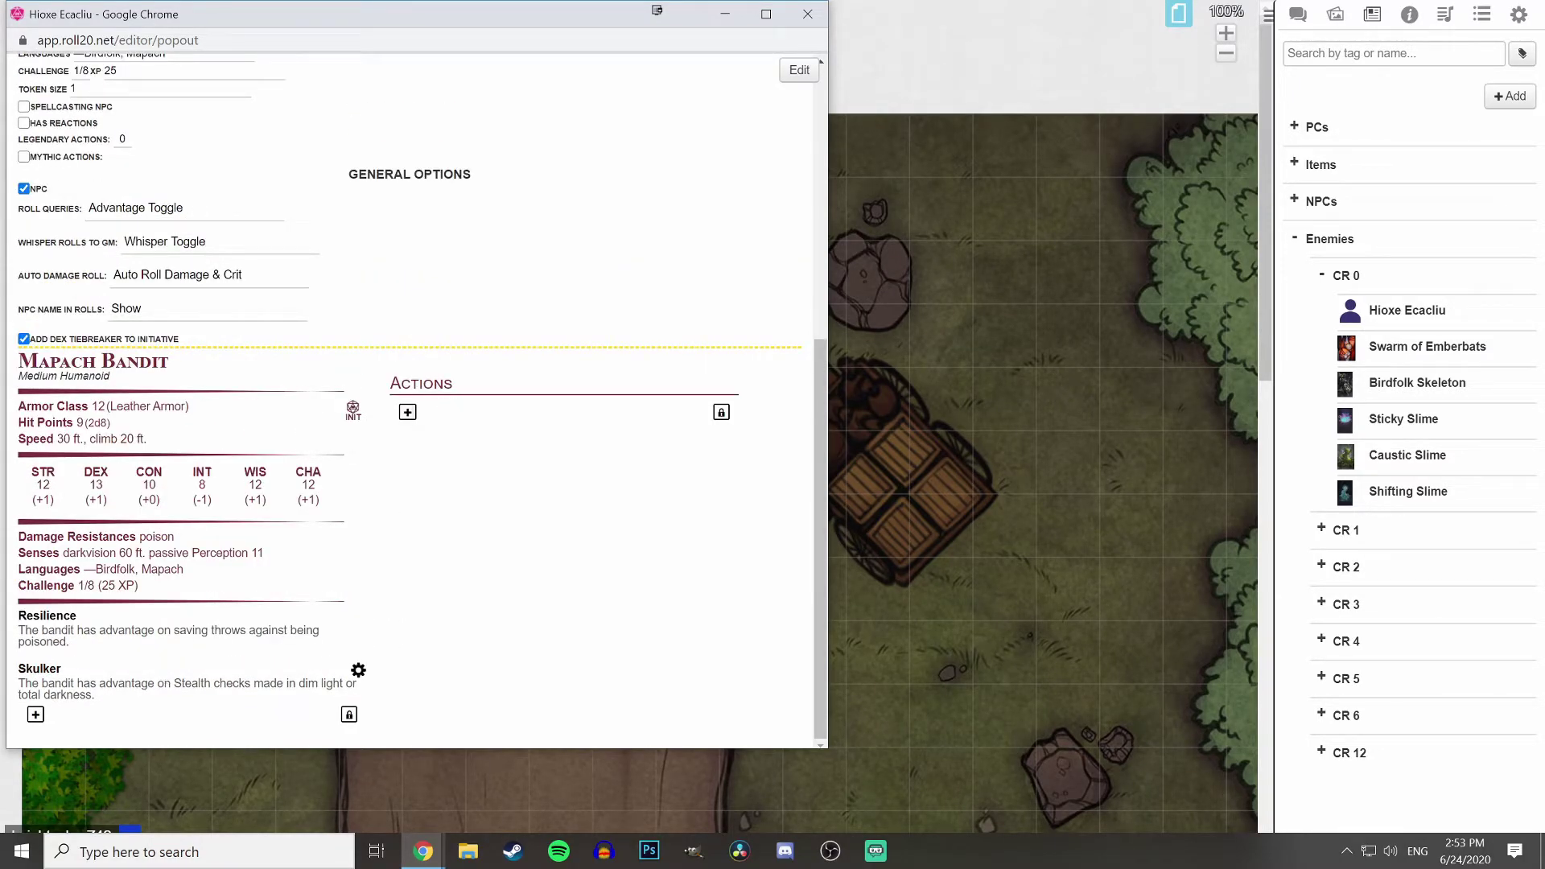
Add a melee attack action named Short Sword with a reach of 5 ft. and a to-hit bonus of 3.
click(407, 412)
click(451, 382)
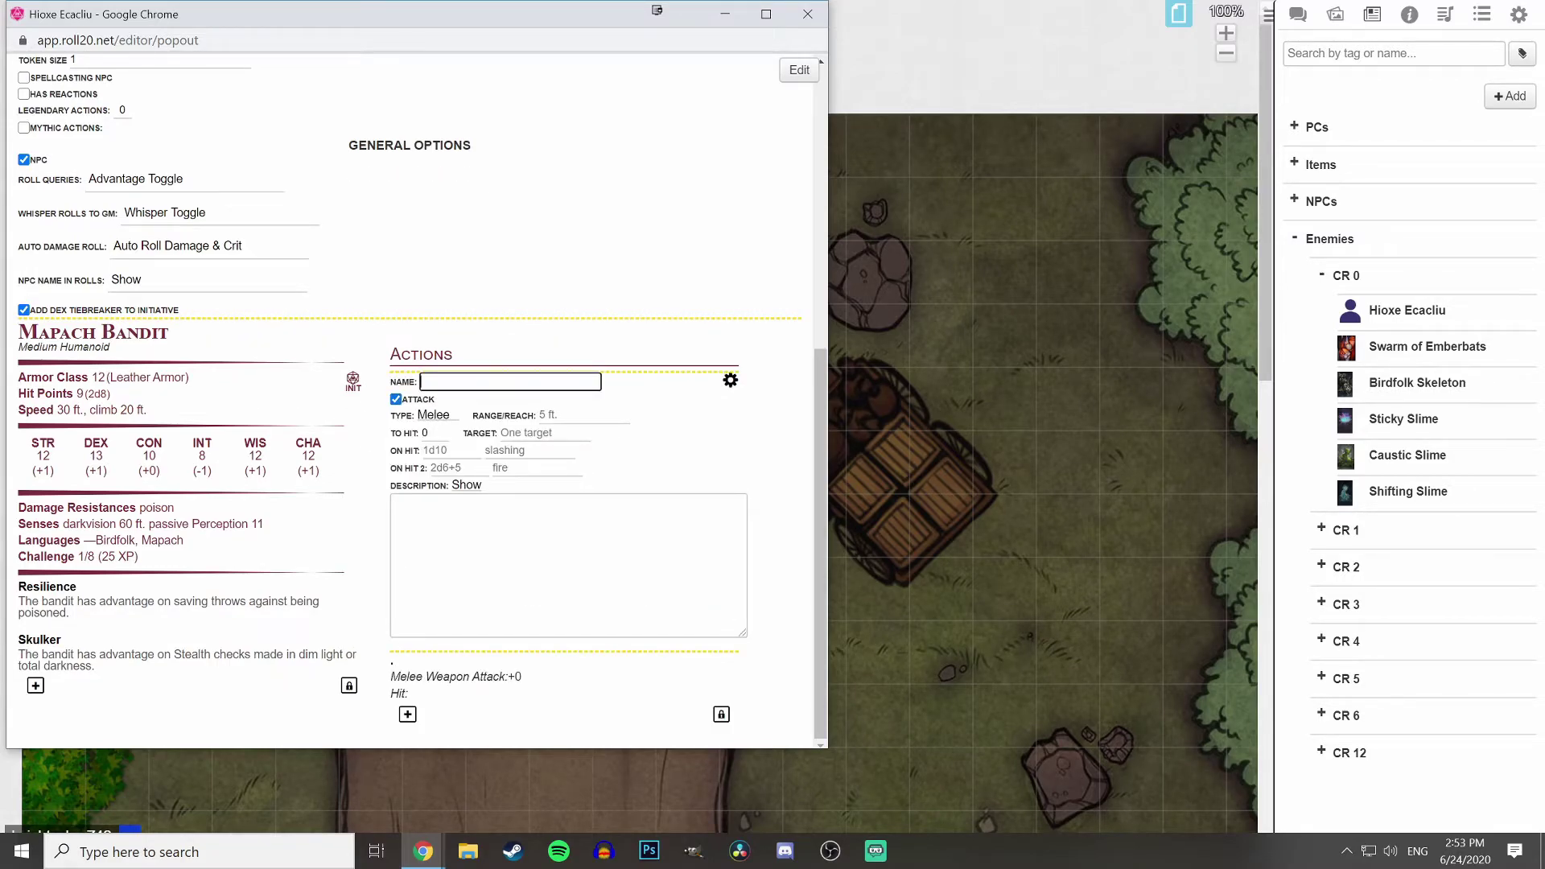
text(Short Sword)
click(540, 415)
text(5 ft.)
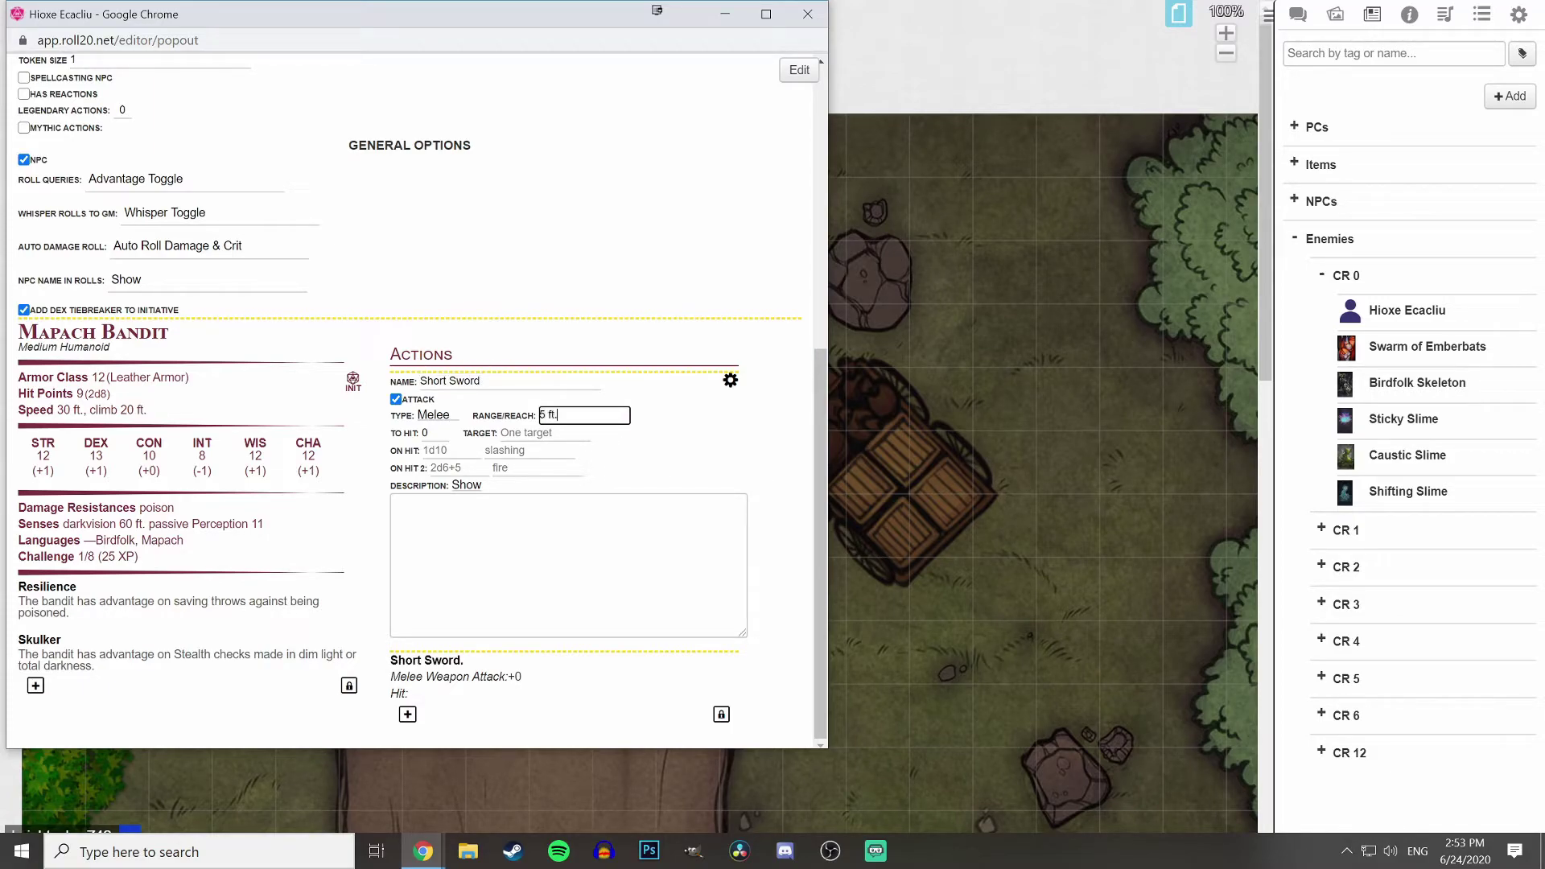
click(424, 433)
text(3)
key(Left)
key(BackSpace)
key(Tab)
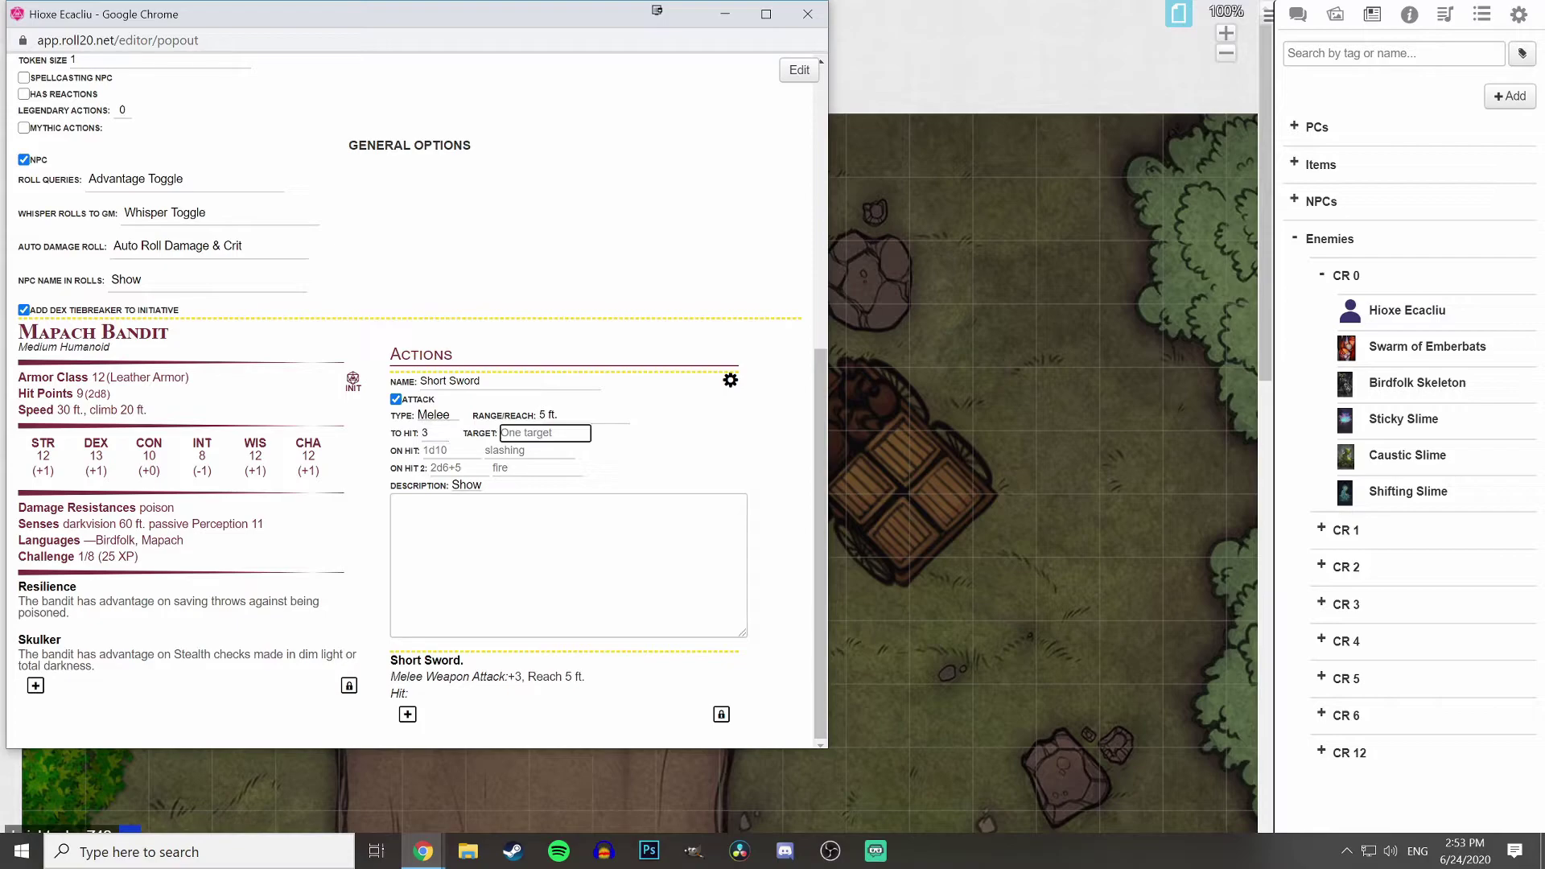
Set the Short Sword's target to One target and its hit damage to 1d6+1 slashing.
text(One target)
key(Tab)
text(1d6+1)
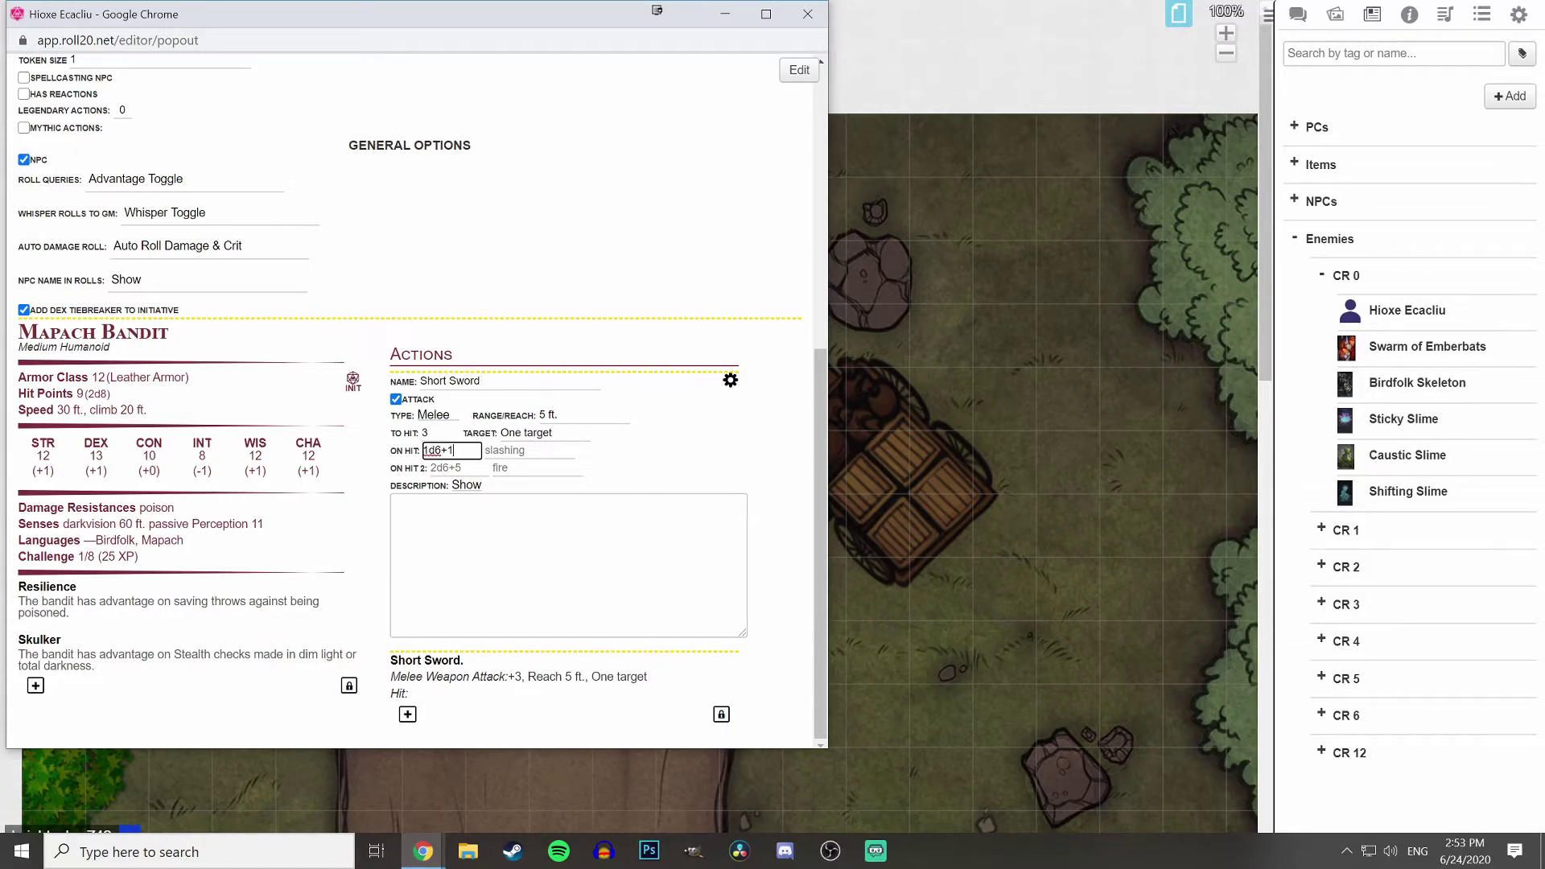
key(Tab)
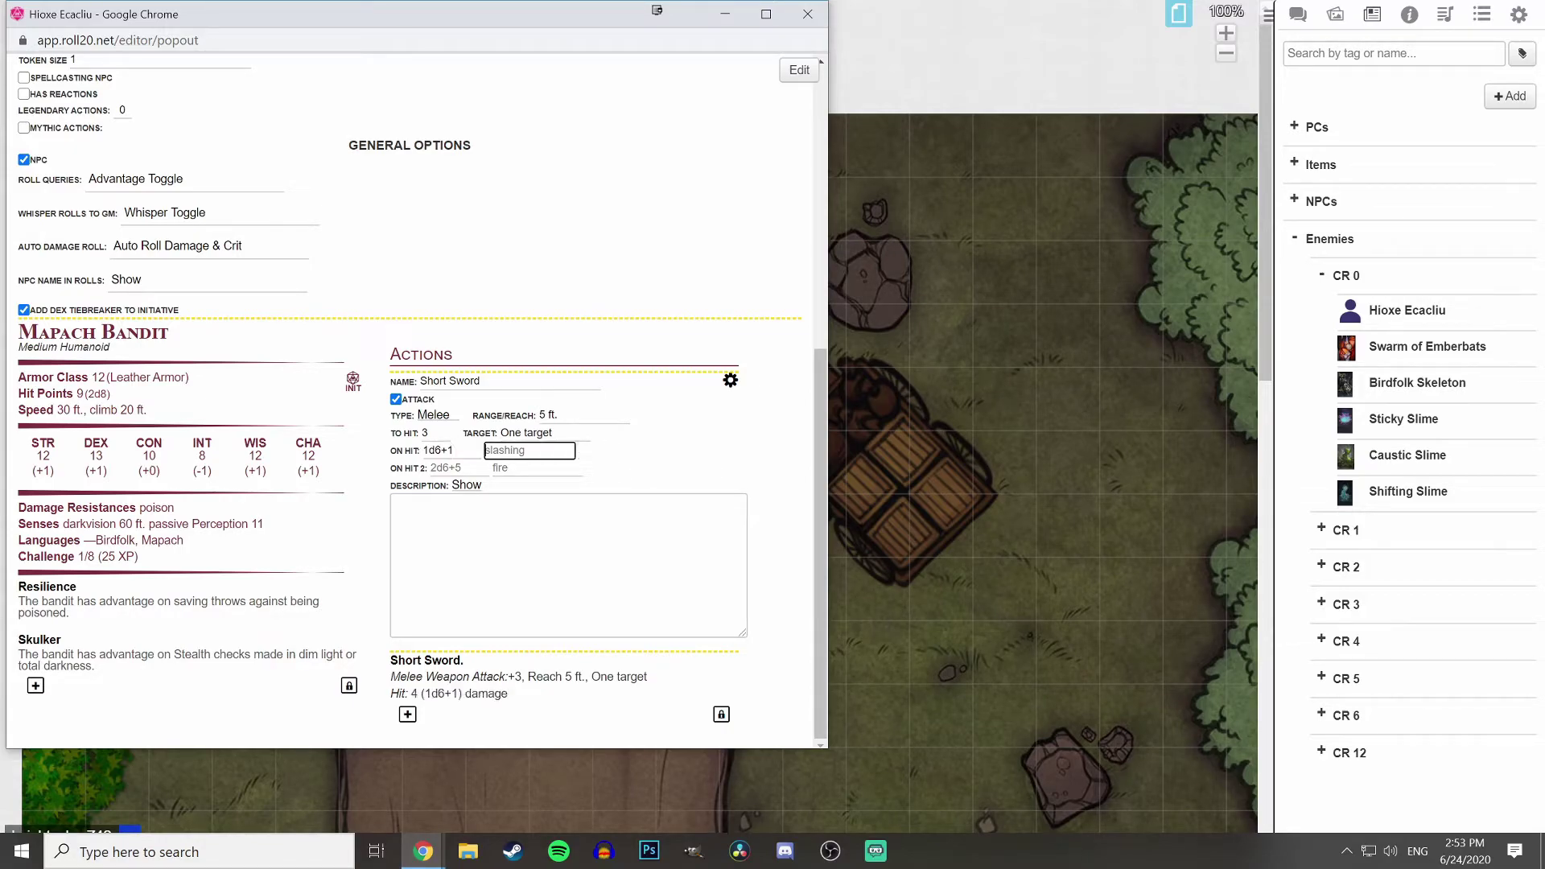
text(slashing)
click(692, 483)
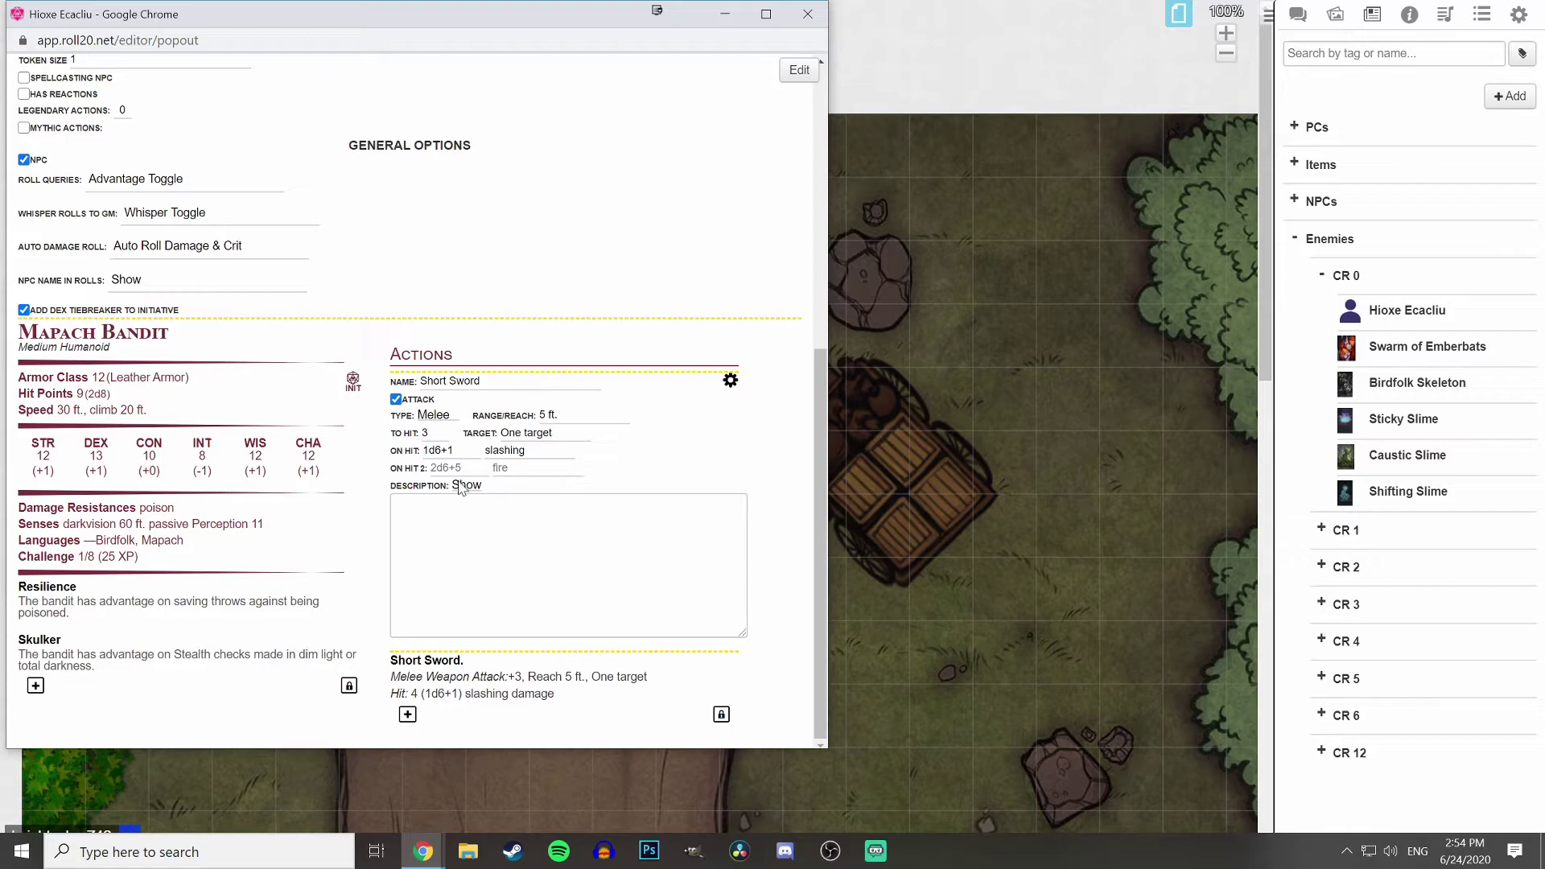
Set the Short Sword's description to Hide and close the action's editing fields.
click(465, 507)
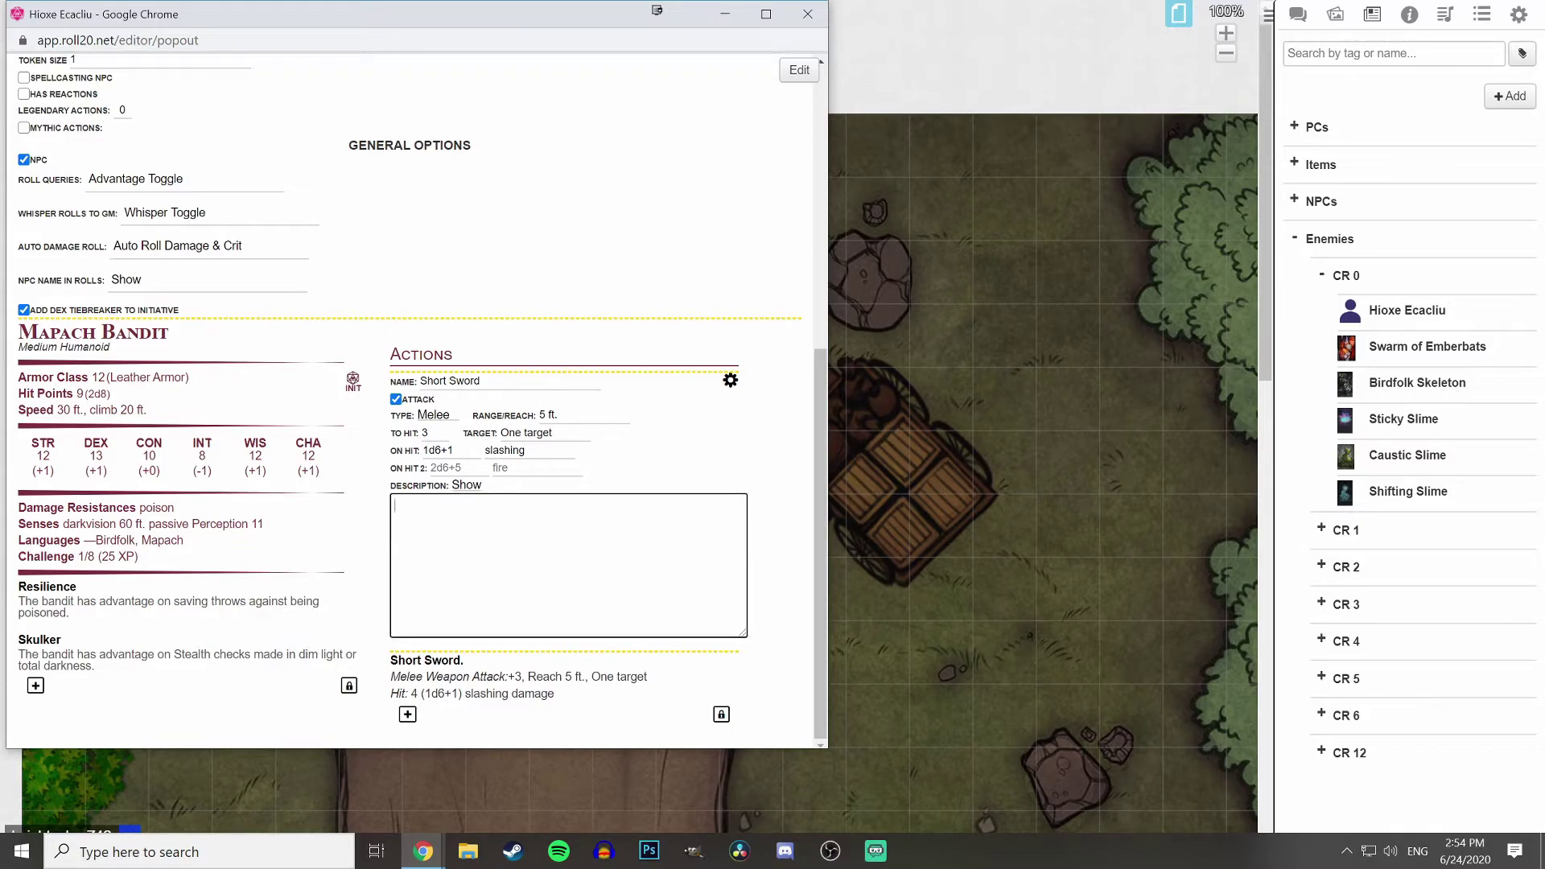
click(466, 485)
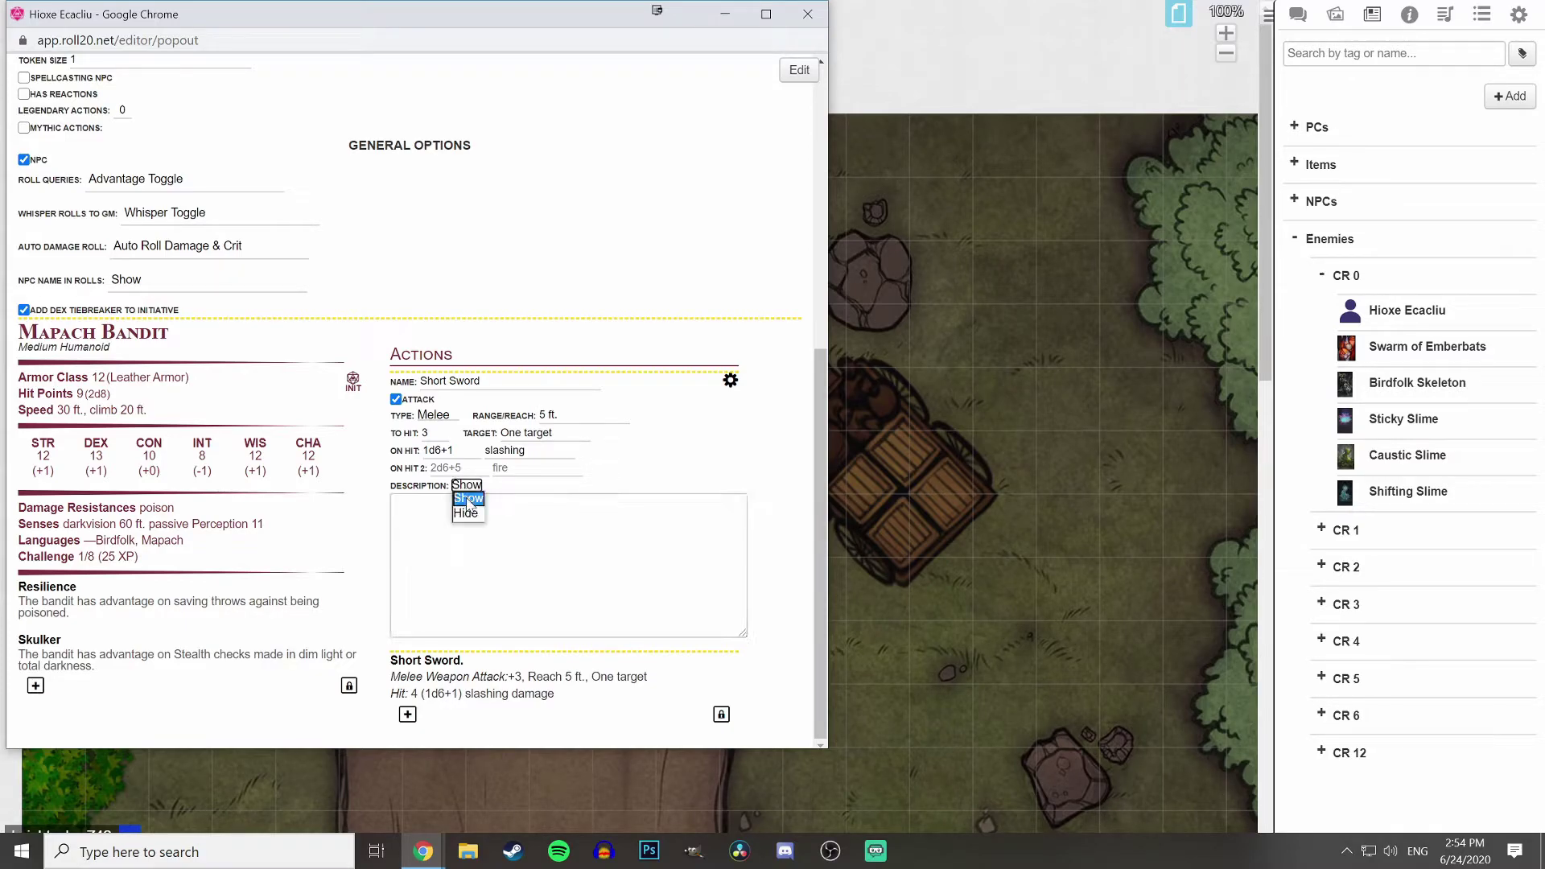
click(467, 514)
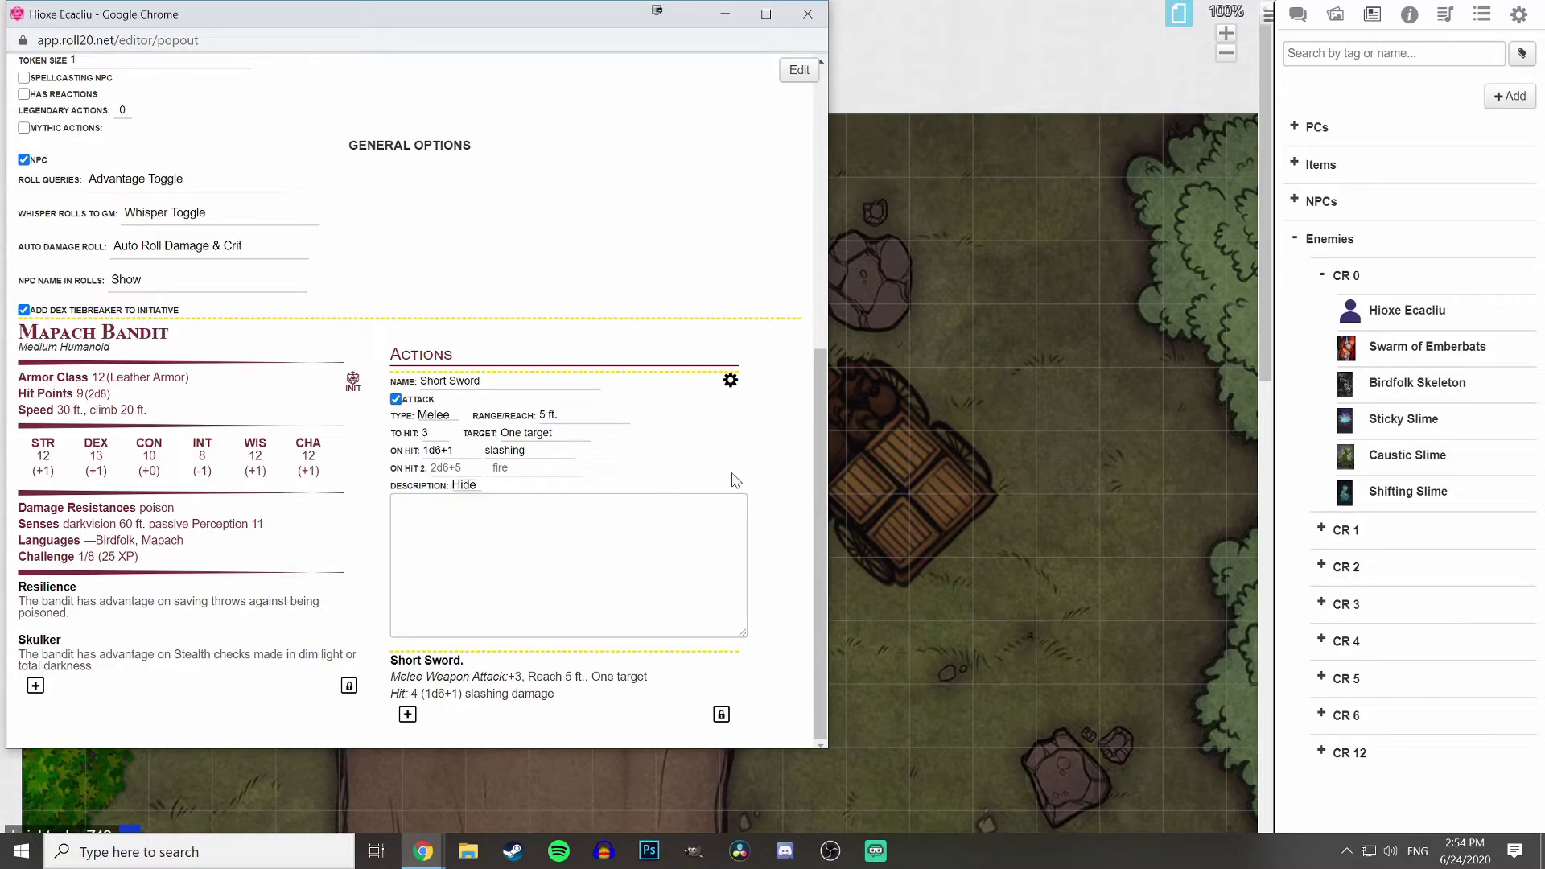
click(729, 382)
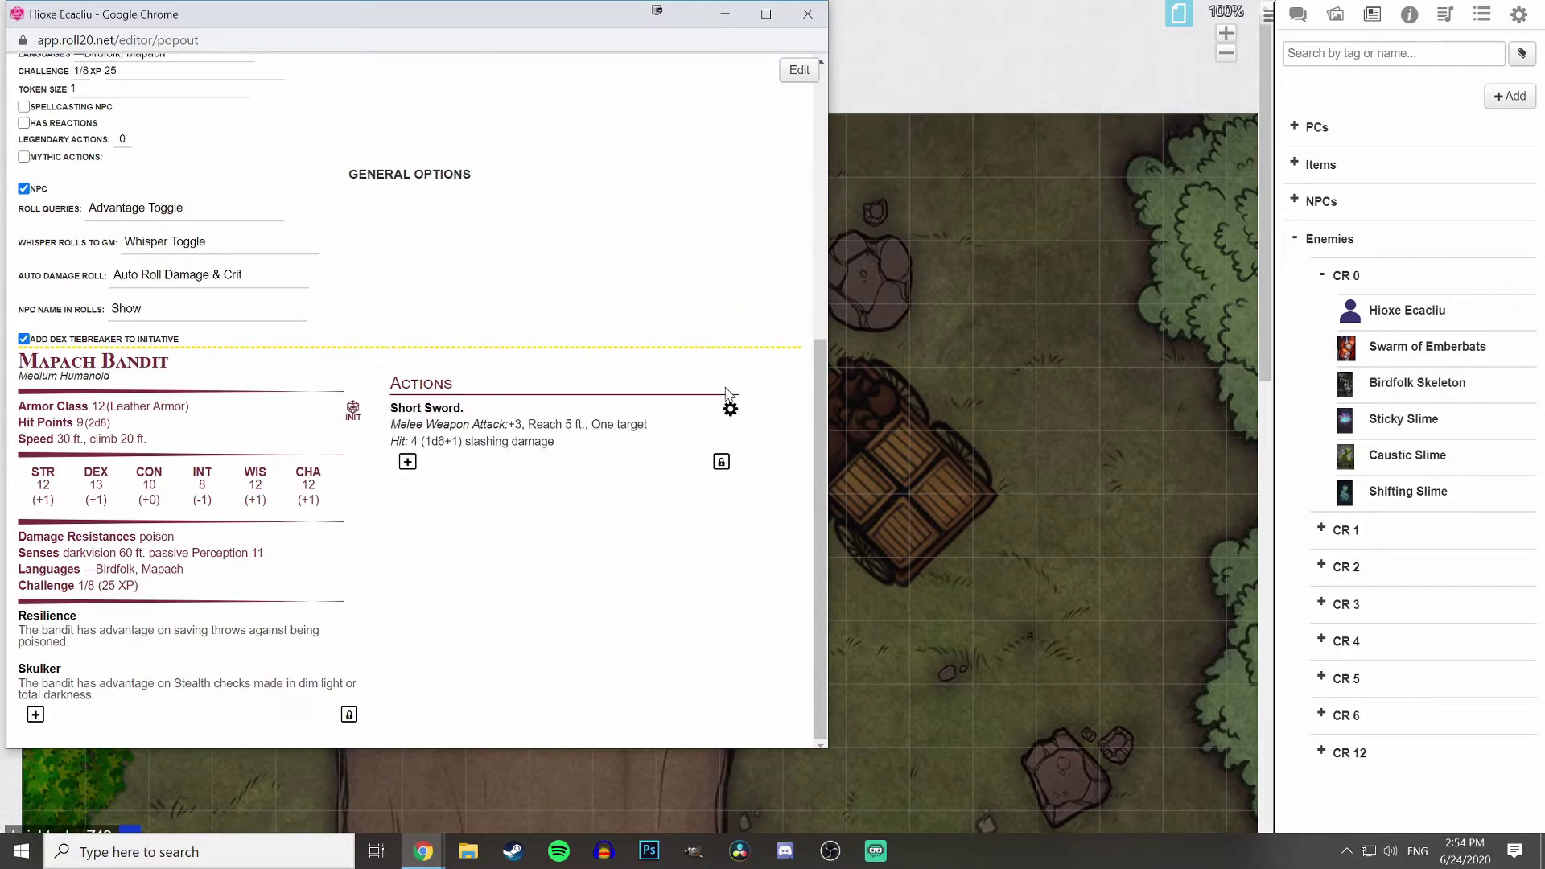
Add another action named Short Bow and mark it as an attack.
click(407, 461)
click(510, 474)
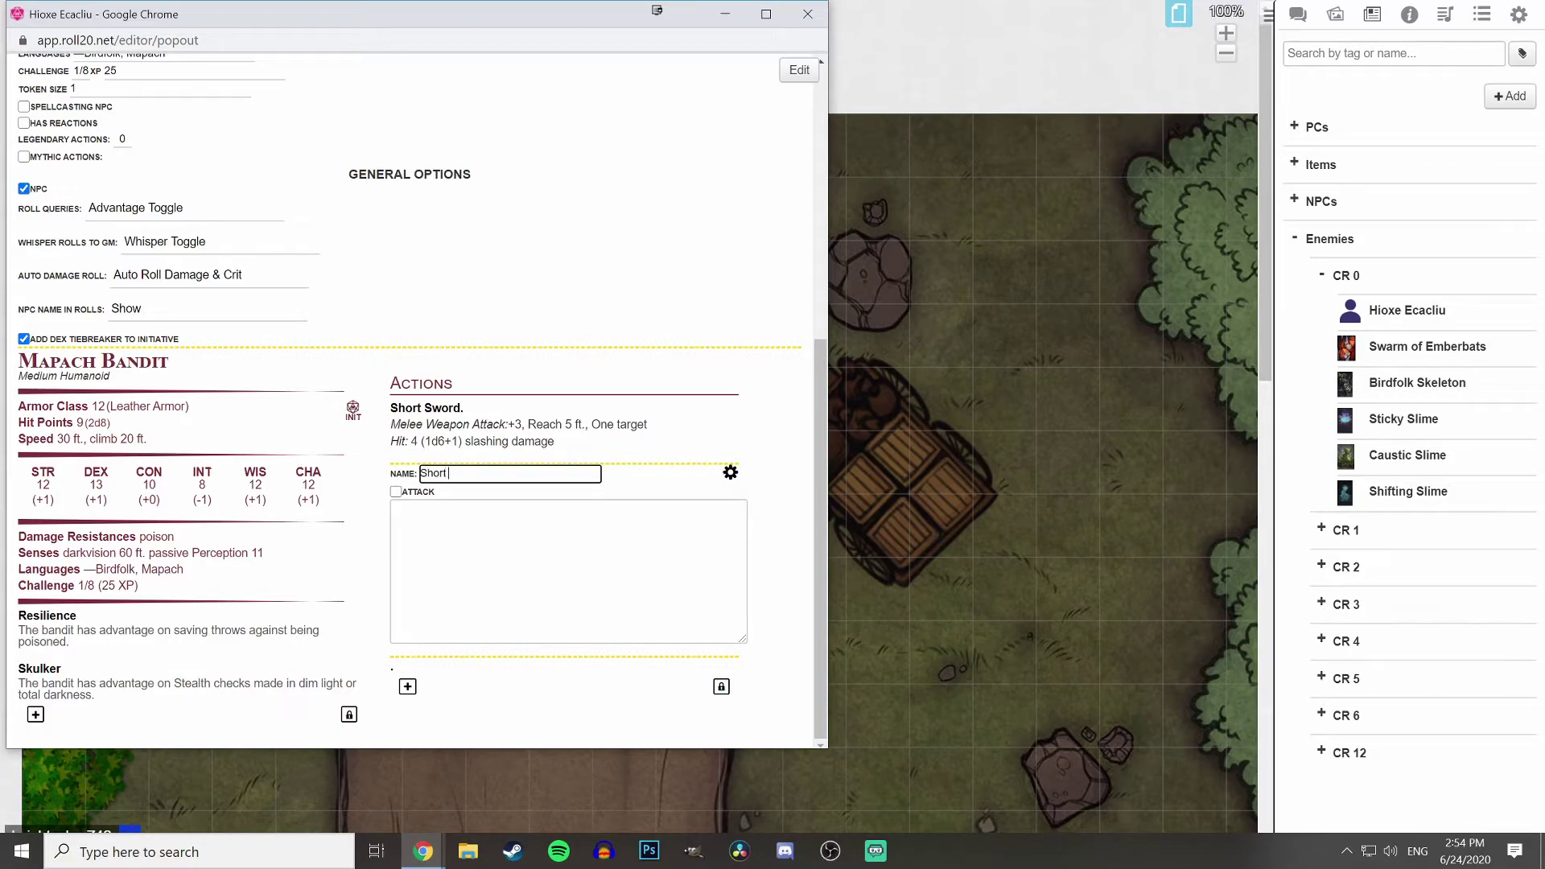
click(419, 496)
click(395, 491)
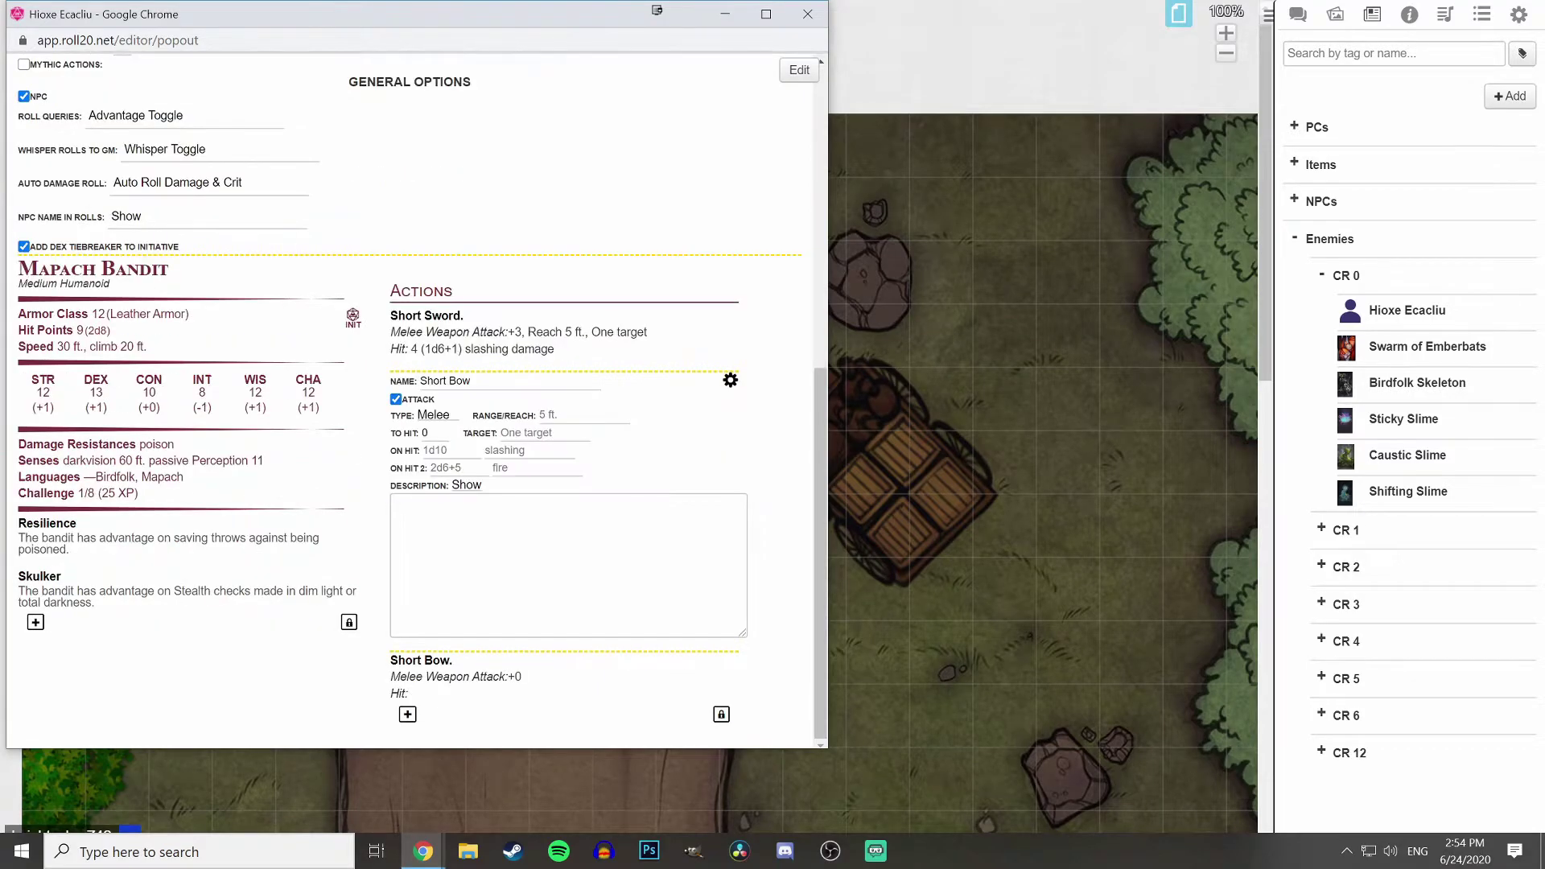
Make the Short Bow a Ranged attack with a range of 80/320 ft. and a to-hit bonus of 3.
click(435, 415)
click(435, 438)
click(541, 416)
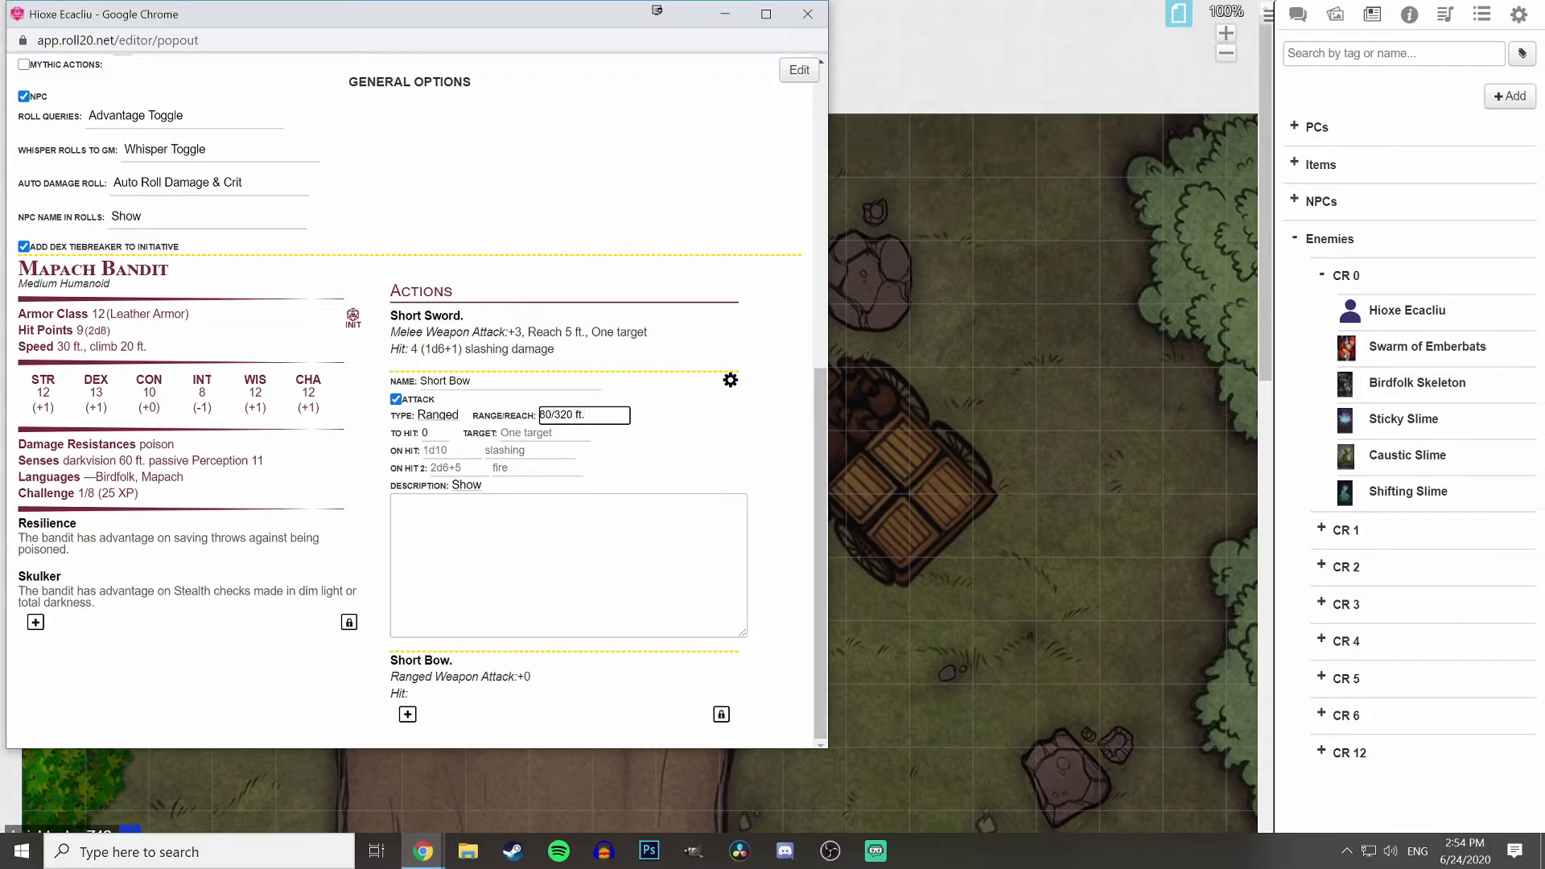
key(Tab)
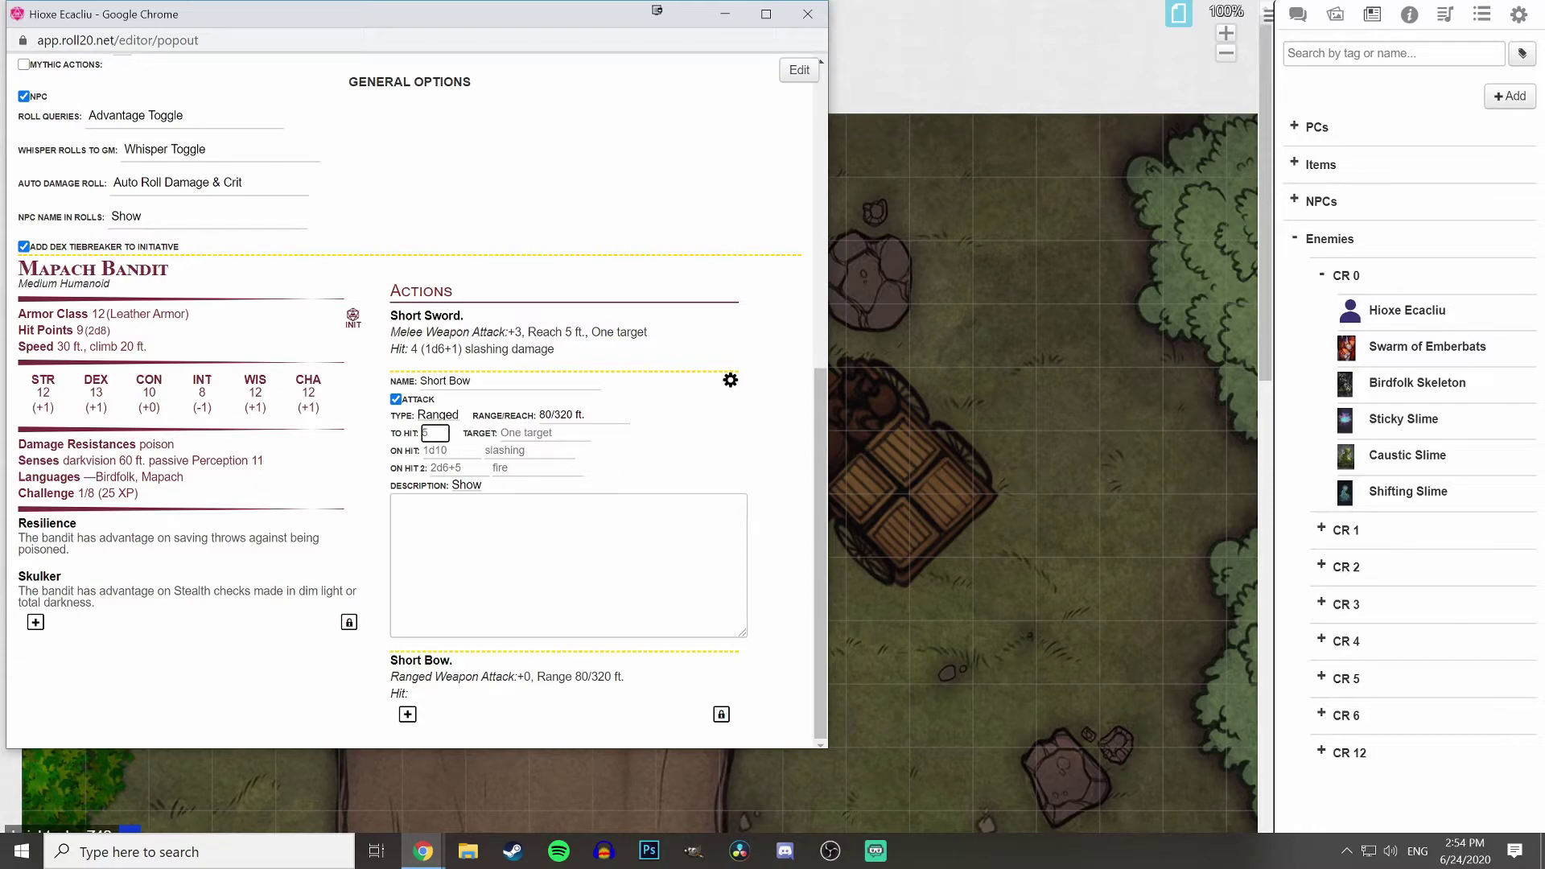
key(Tab)
Give the Short Bow One target and 1d6+1 piercing damage, hide its description and close the action's editing fields.
text(O)
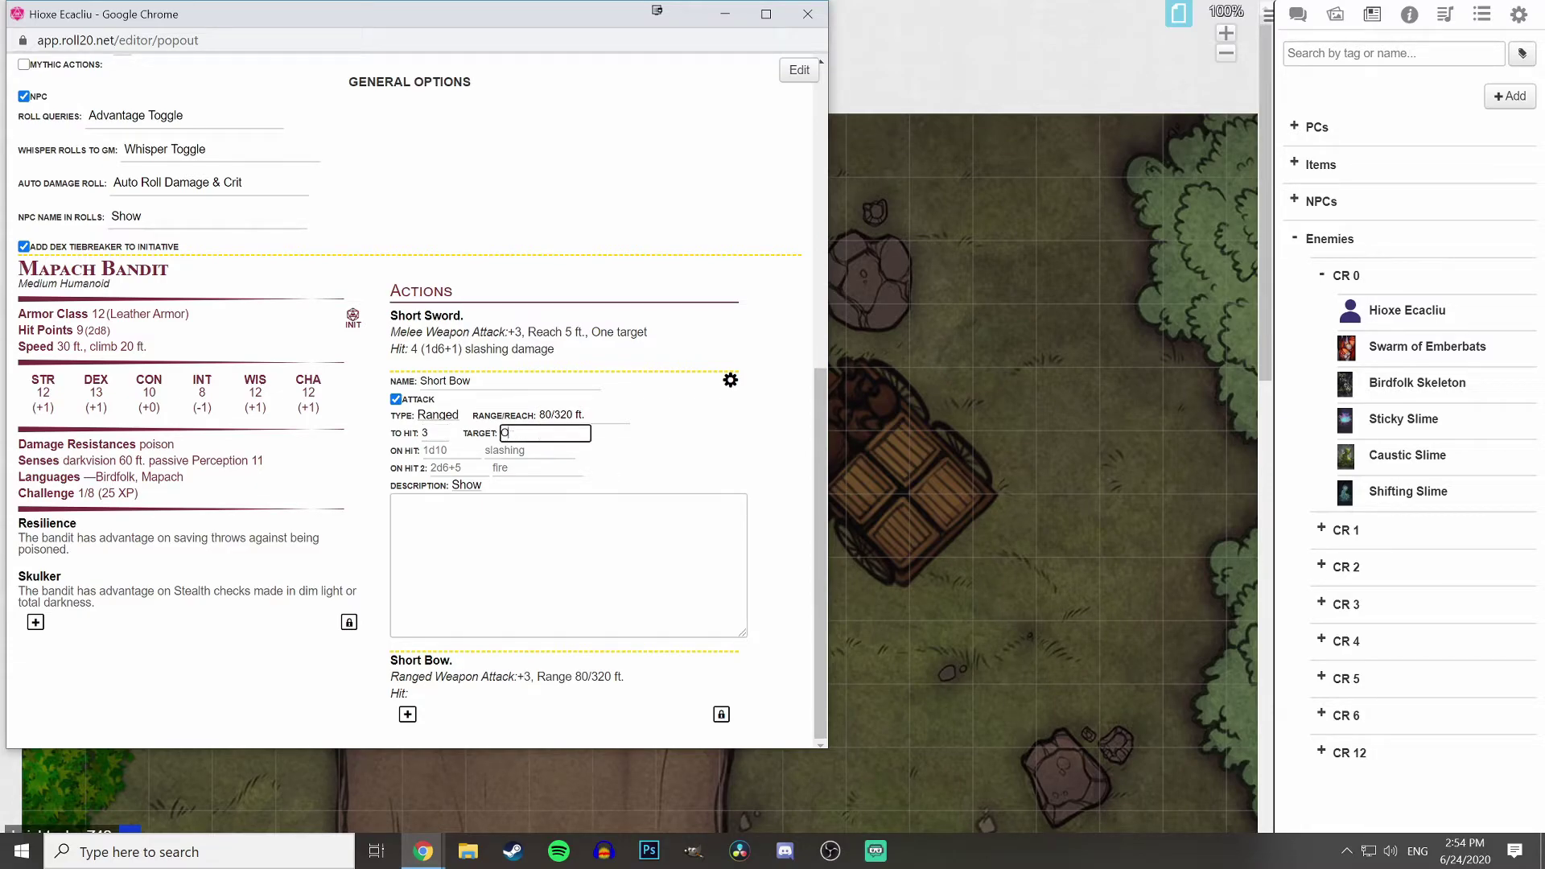
key(Tab)
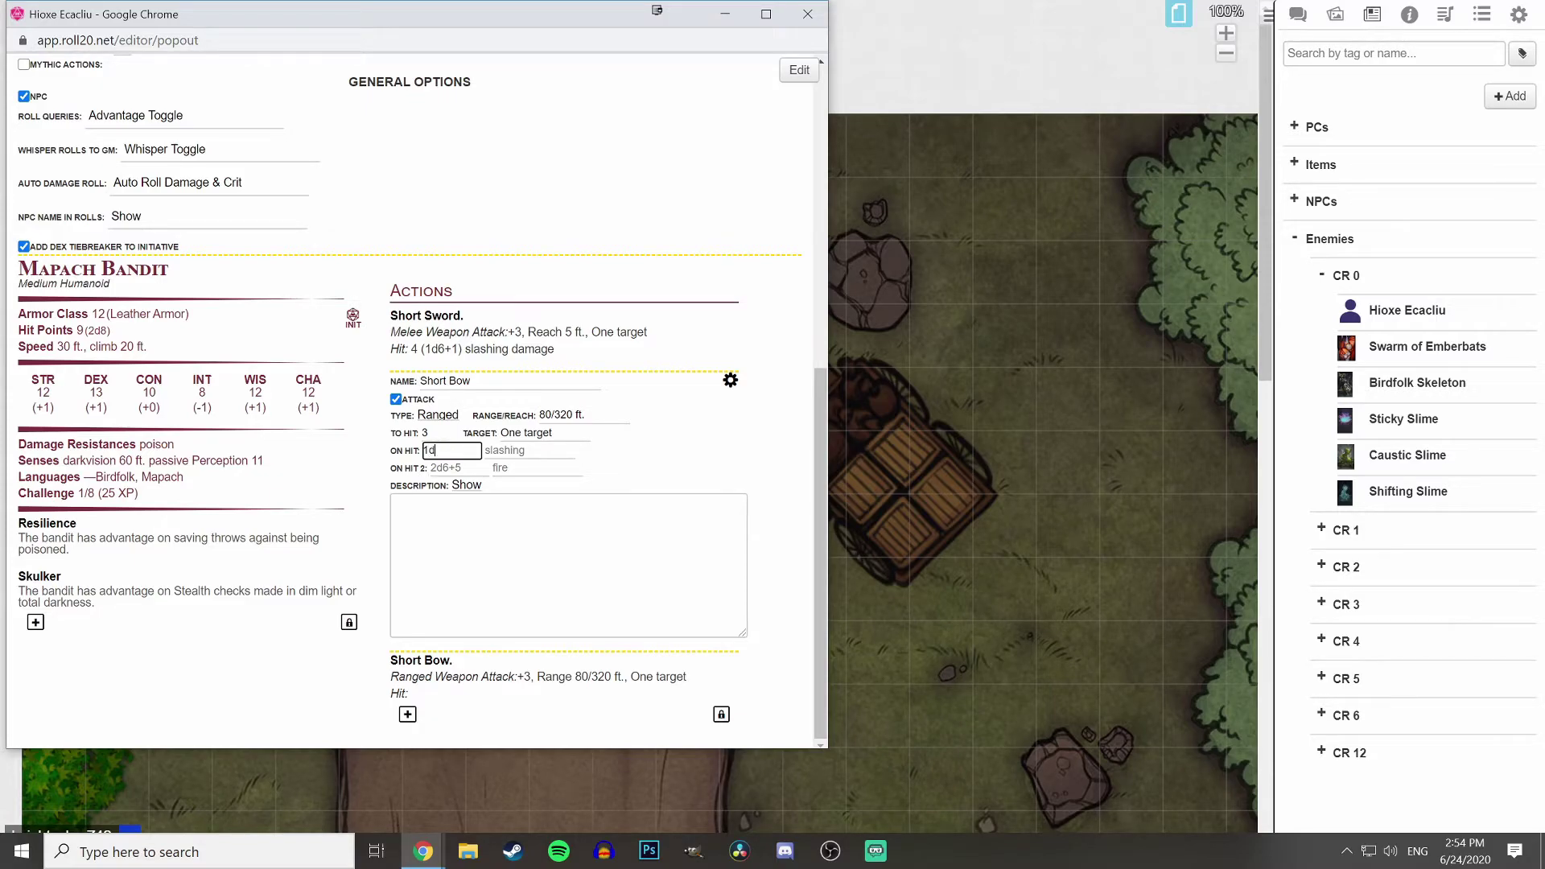
key(Tab)
text(p)
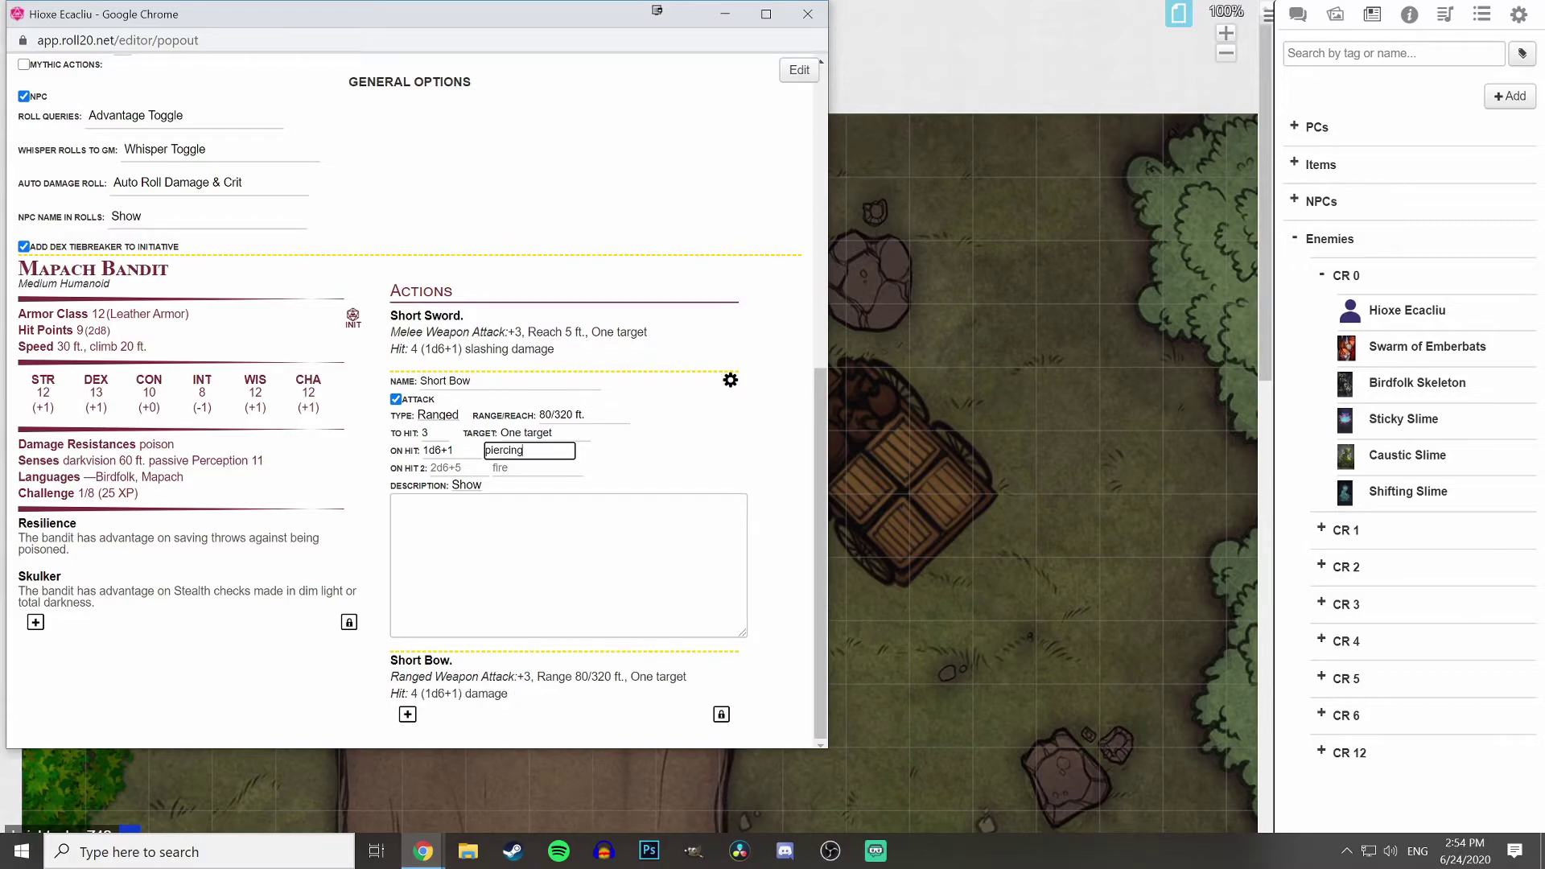
click(466, 485)
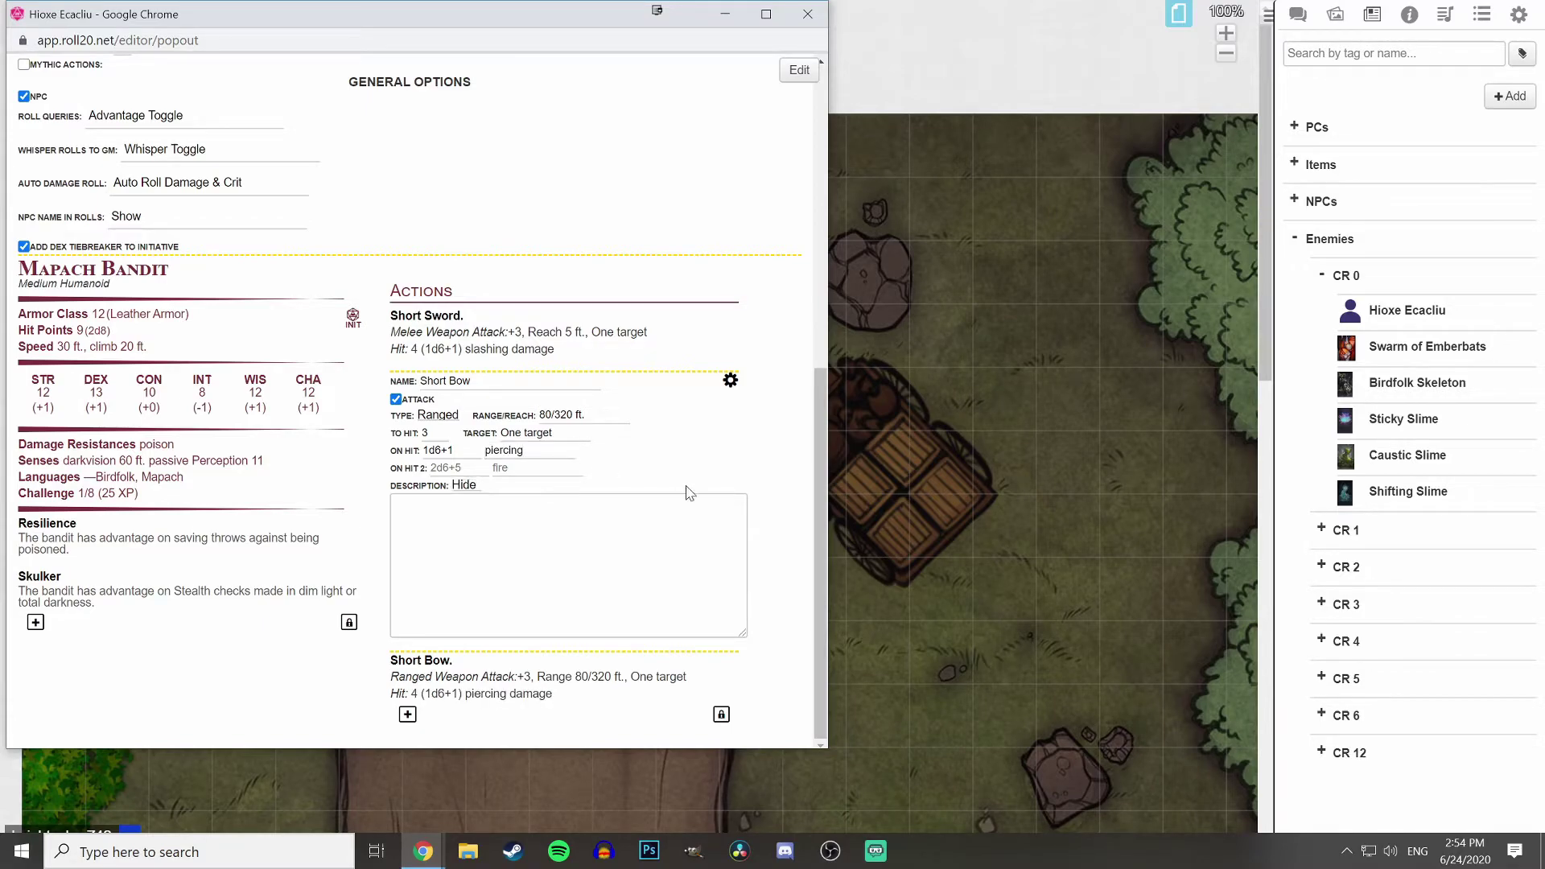
click(731, 380)
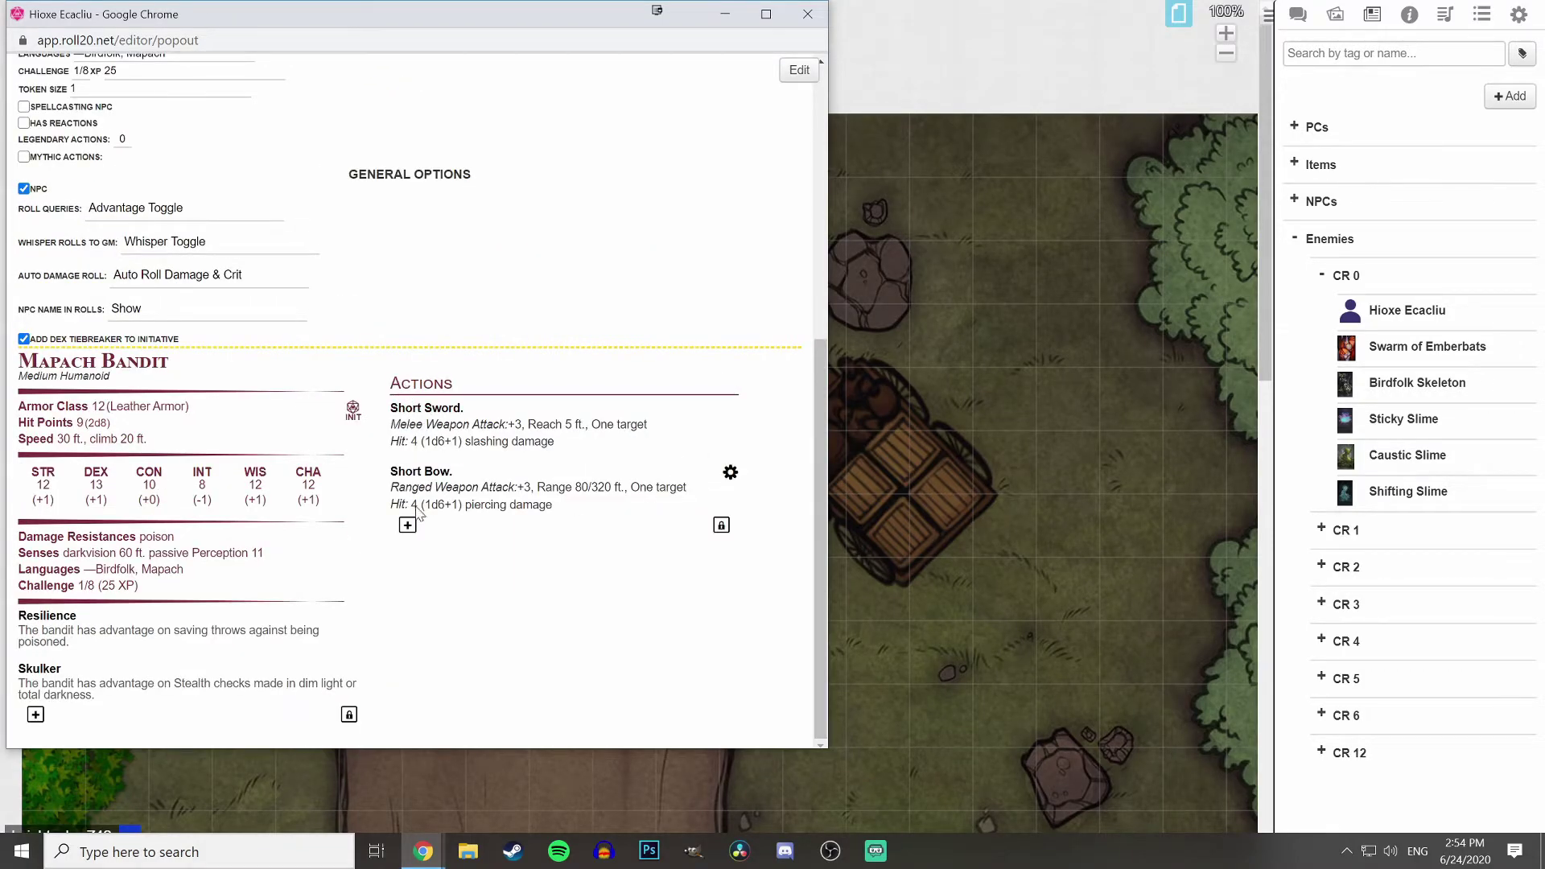
Close the finished sheet, reopen the character from the CR 0 folder for editing and rename it Mapach Bandit.
click(795, 22)
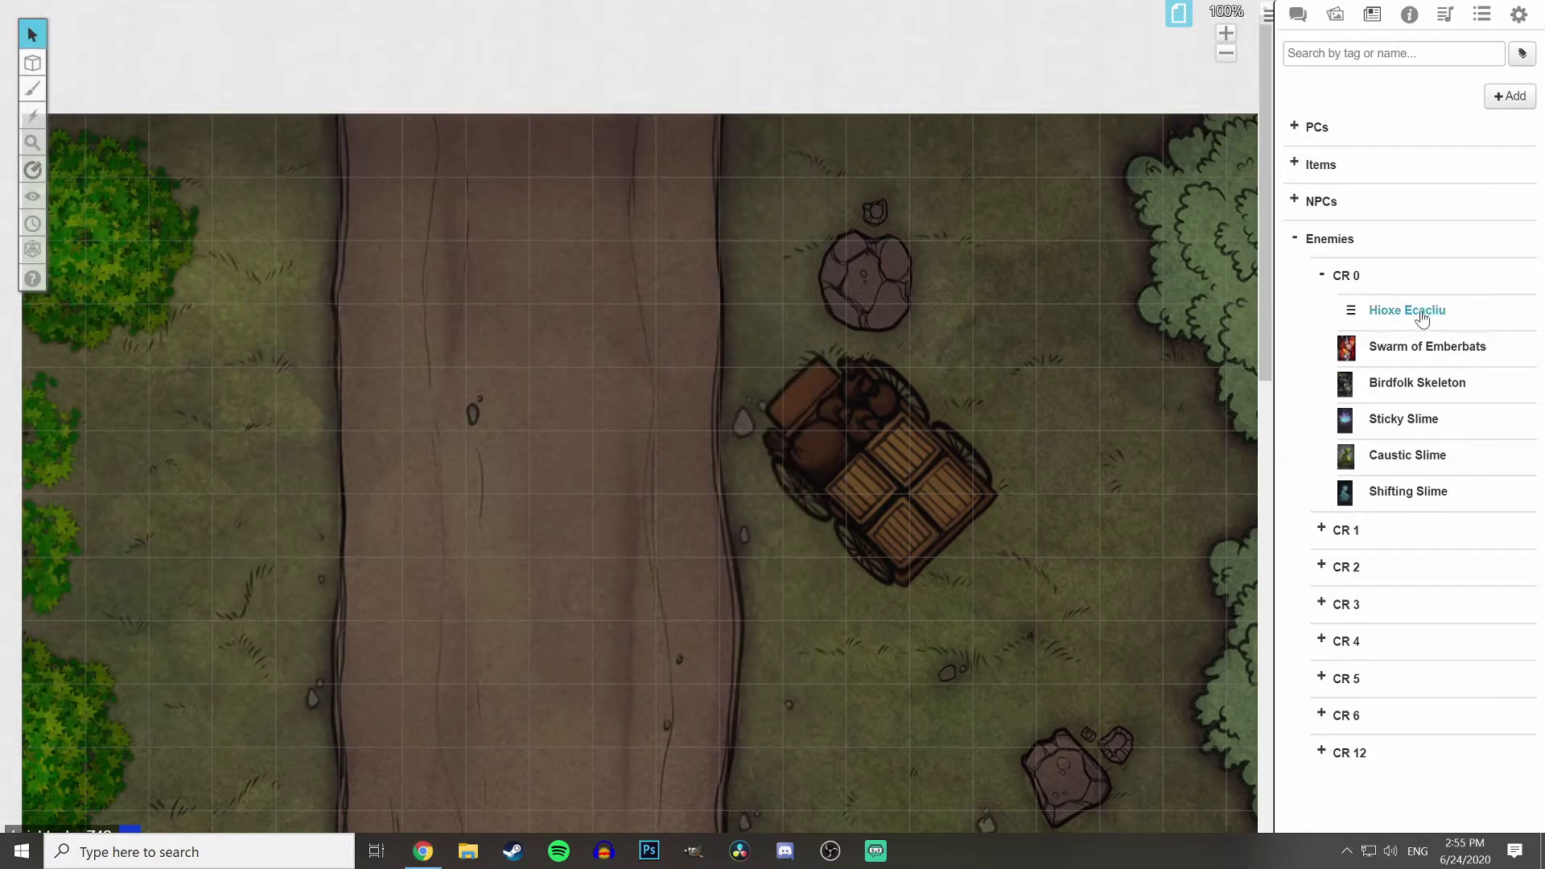
click(1422, 318)
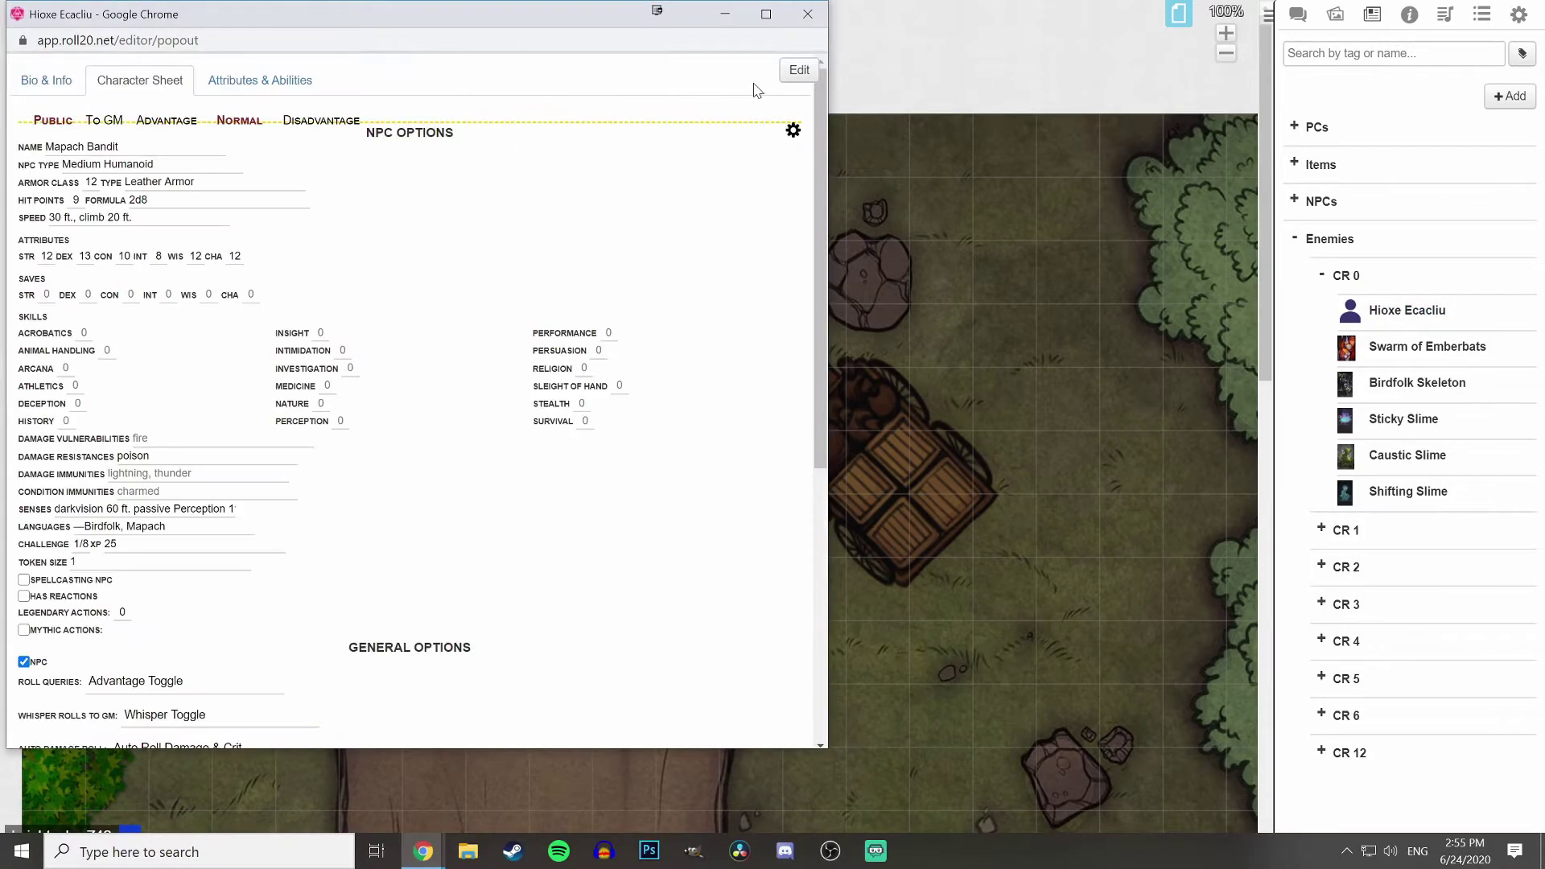
click(799, 70)
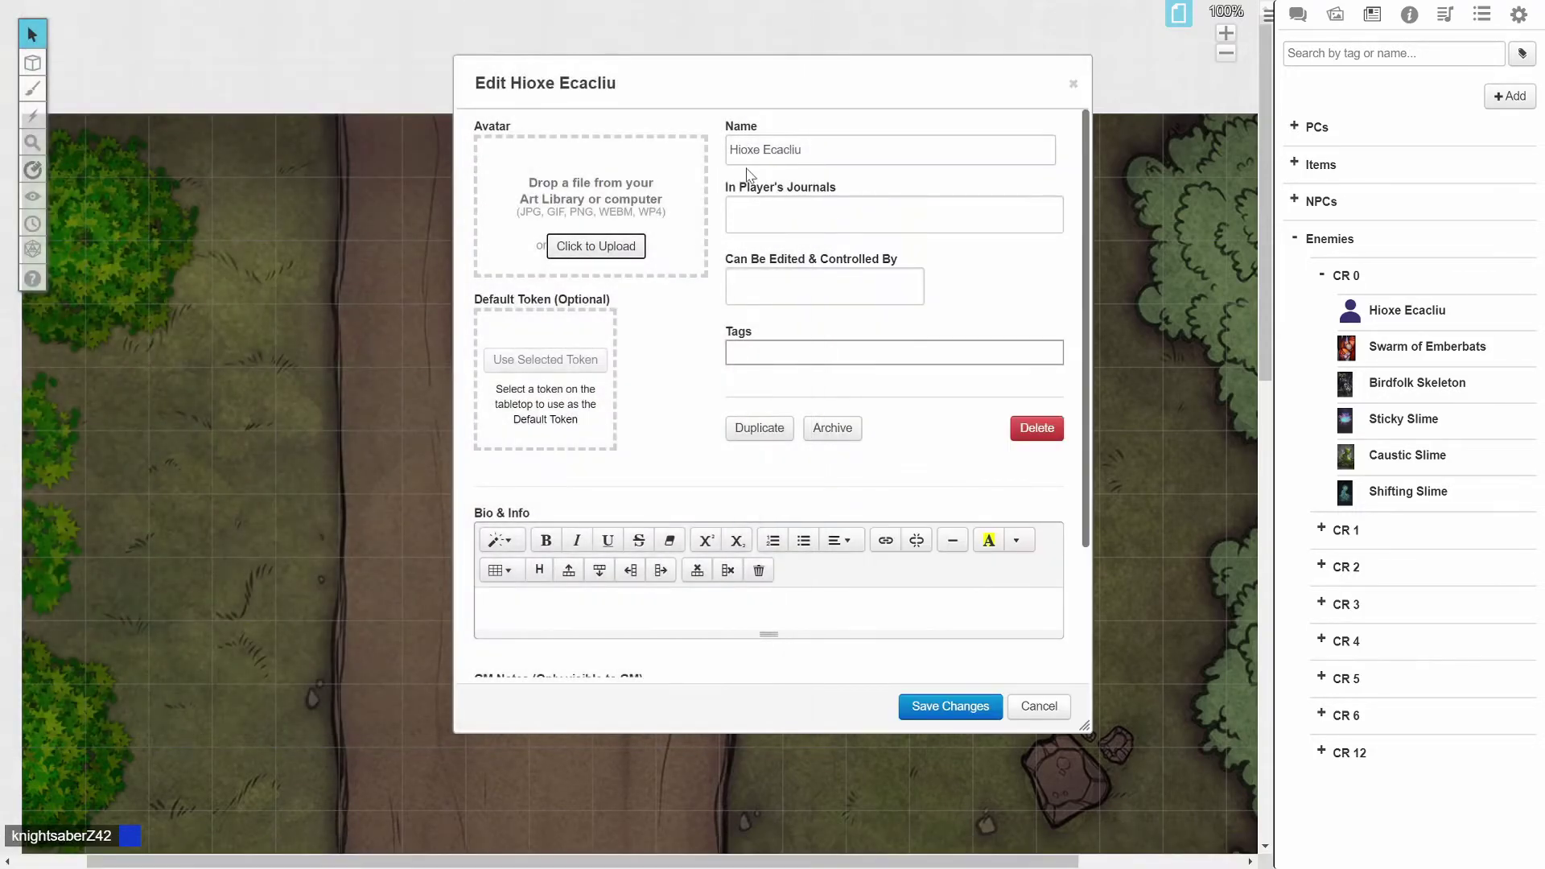
text(Mapach Band)
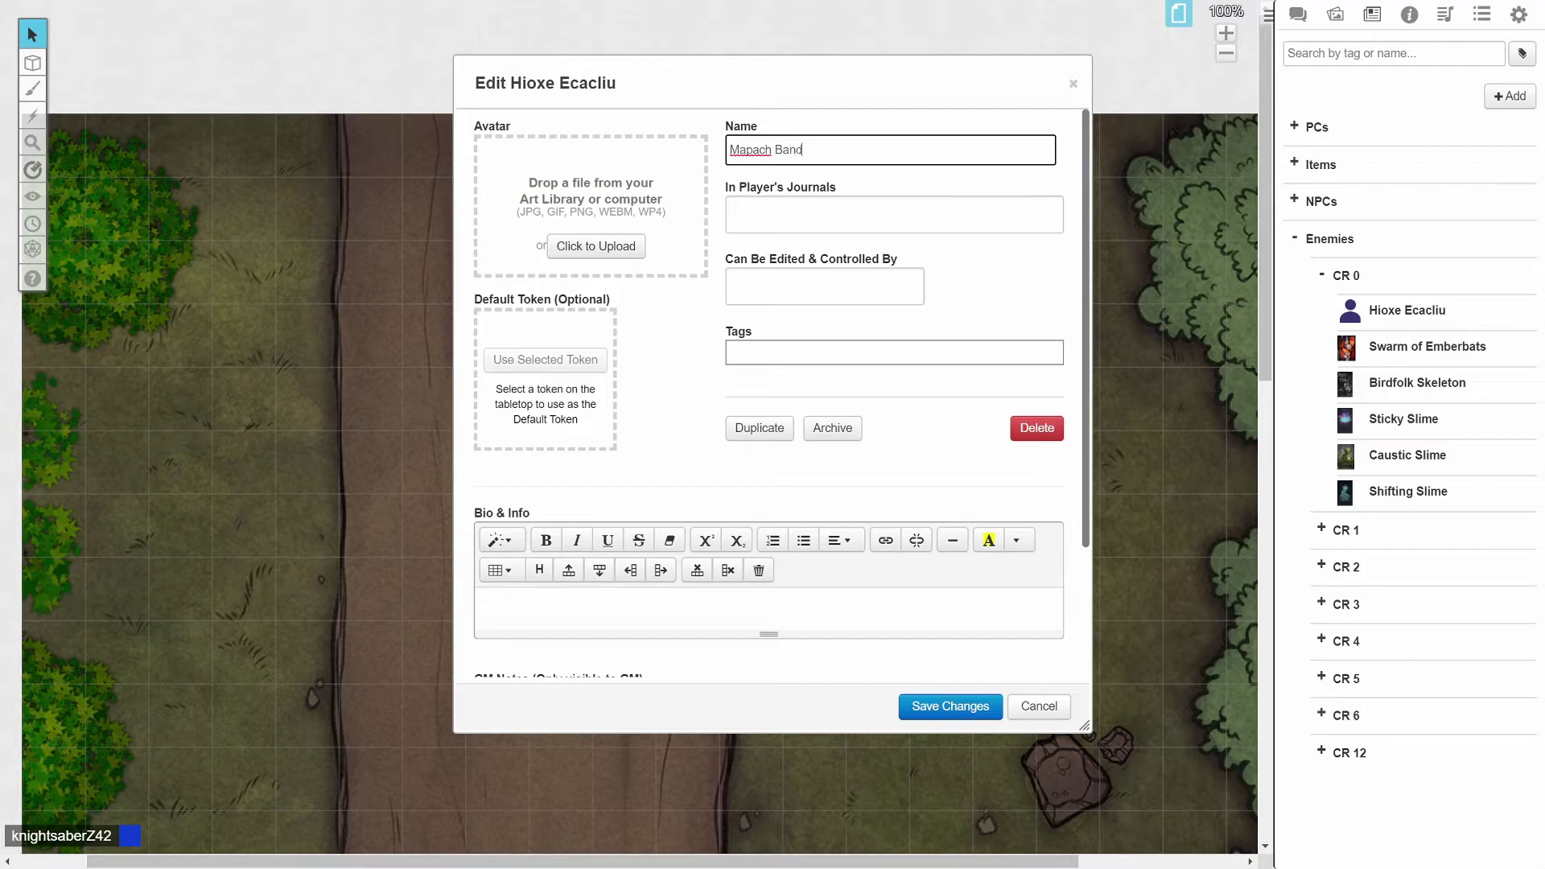
Upload the "mapach bandit" image from Pictures > Humblewood > Portraits as the character's avatar.
click(682, 315)
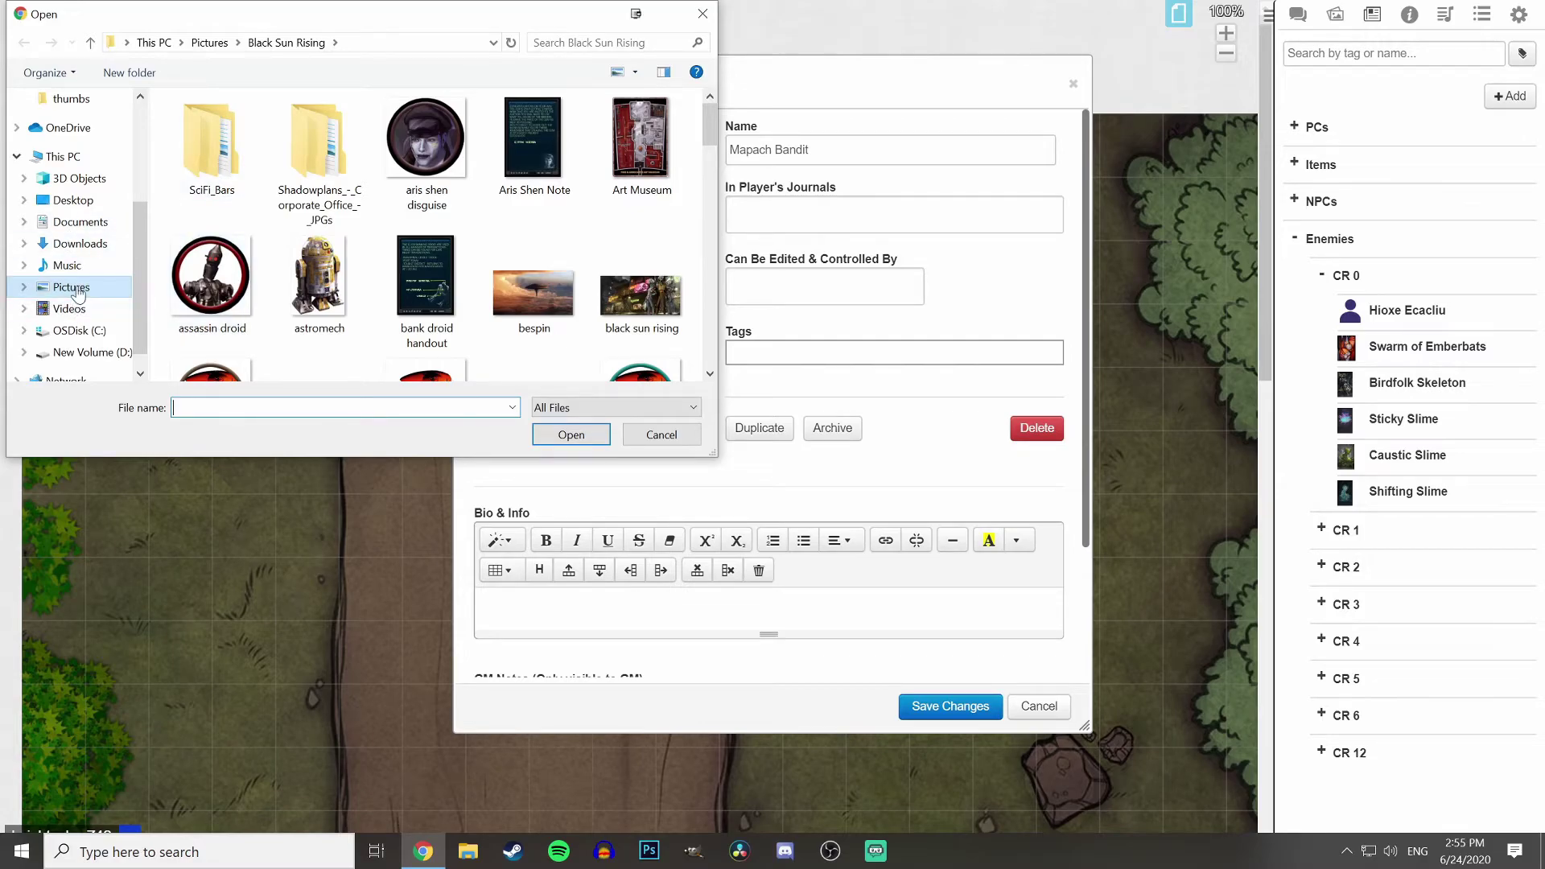
click(75, 288)
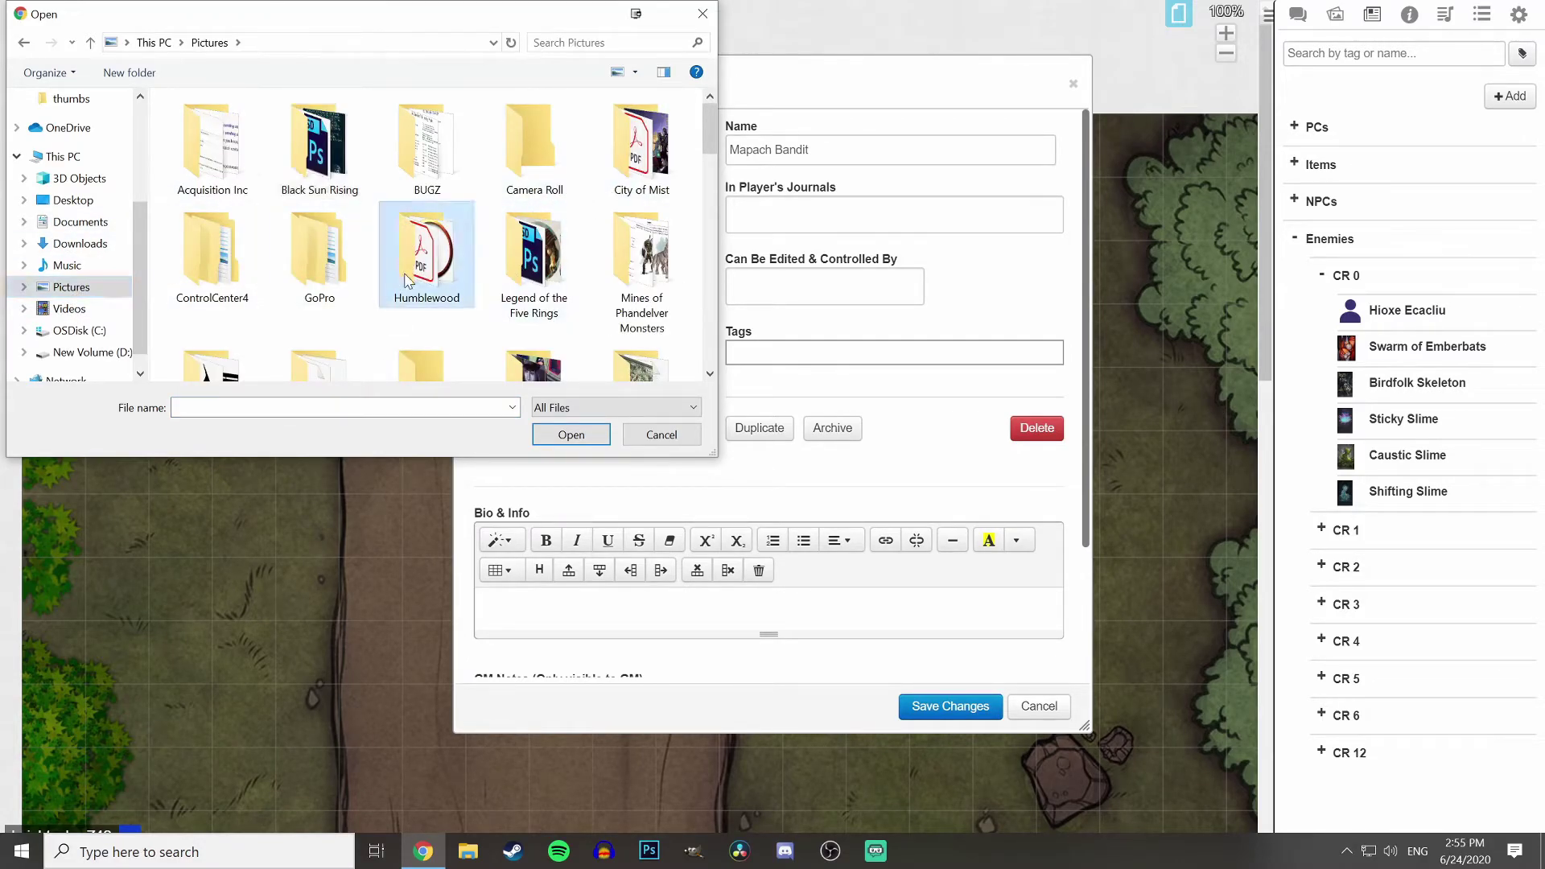
double_click(406, 280)
double_click(316, 158)
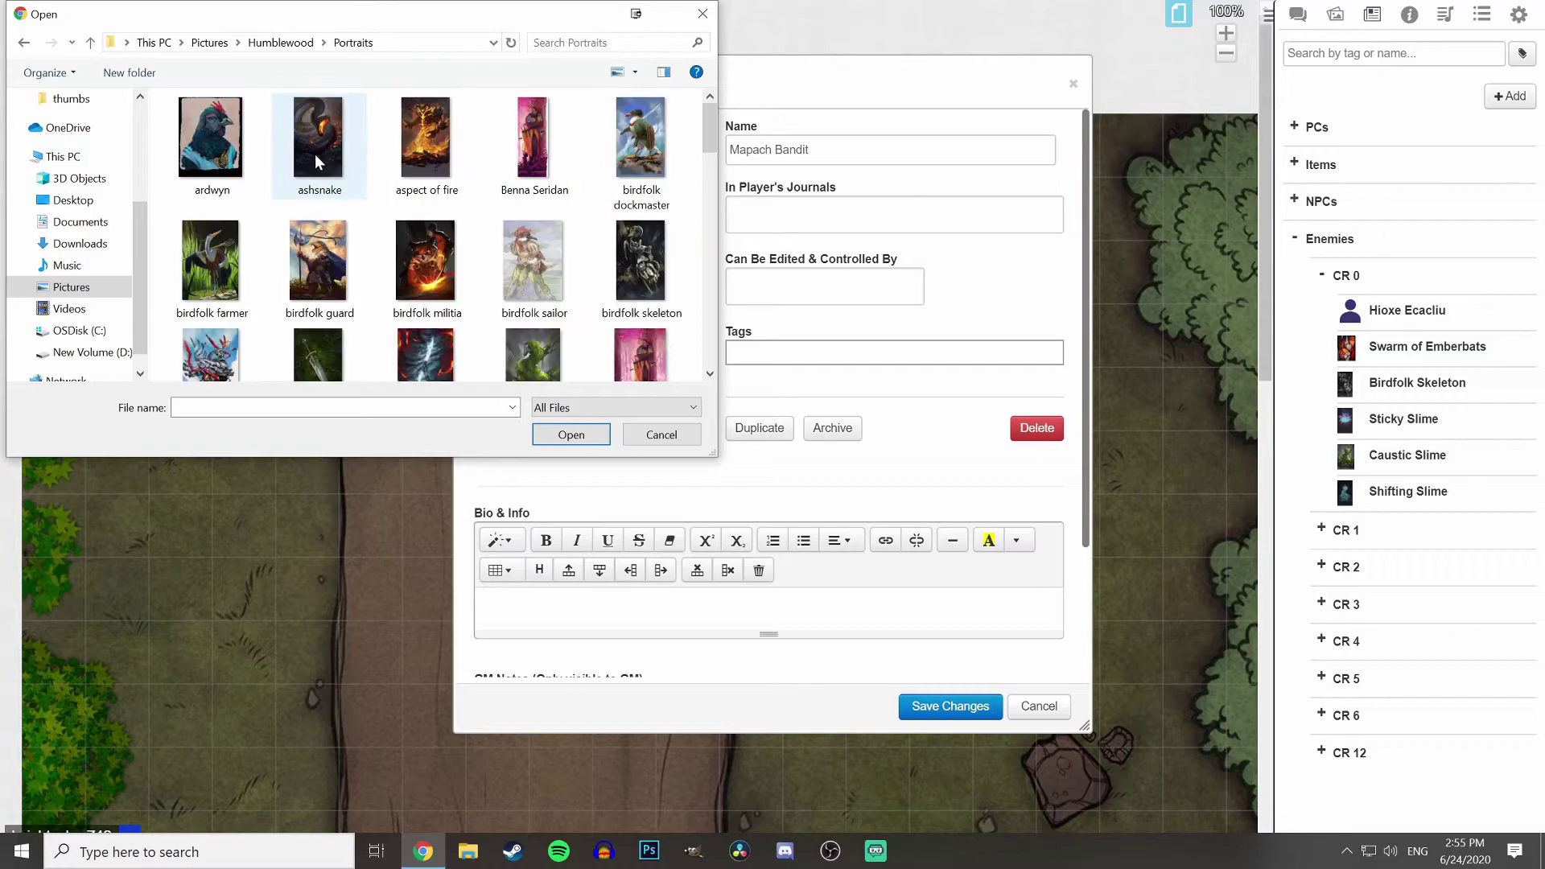
drag(709, 112, 702, 241)
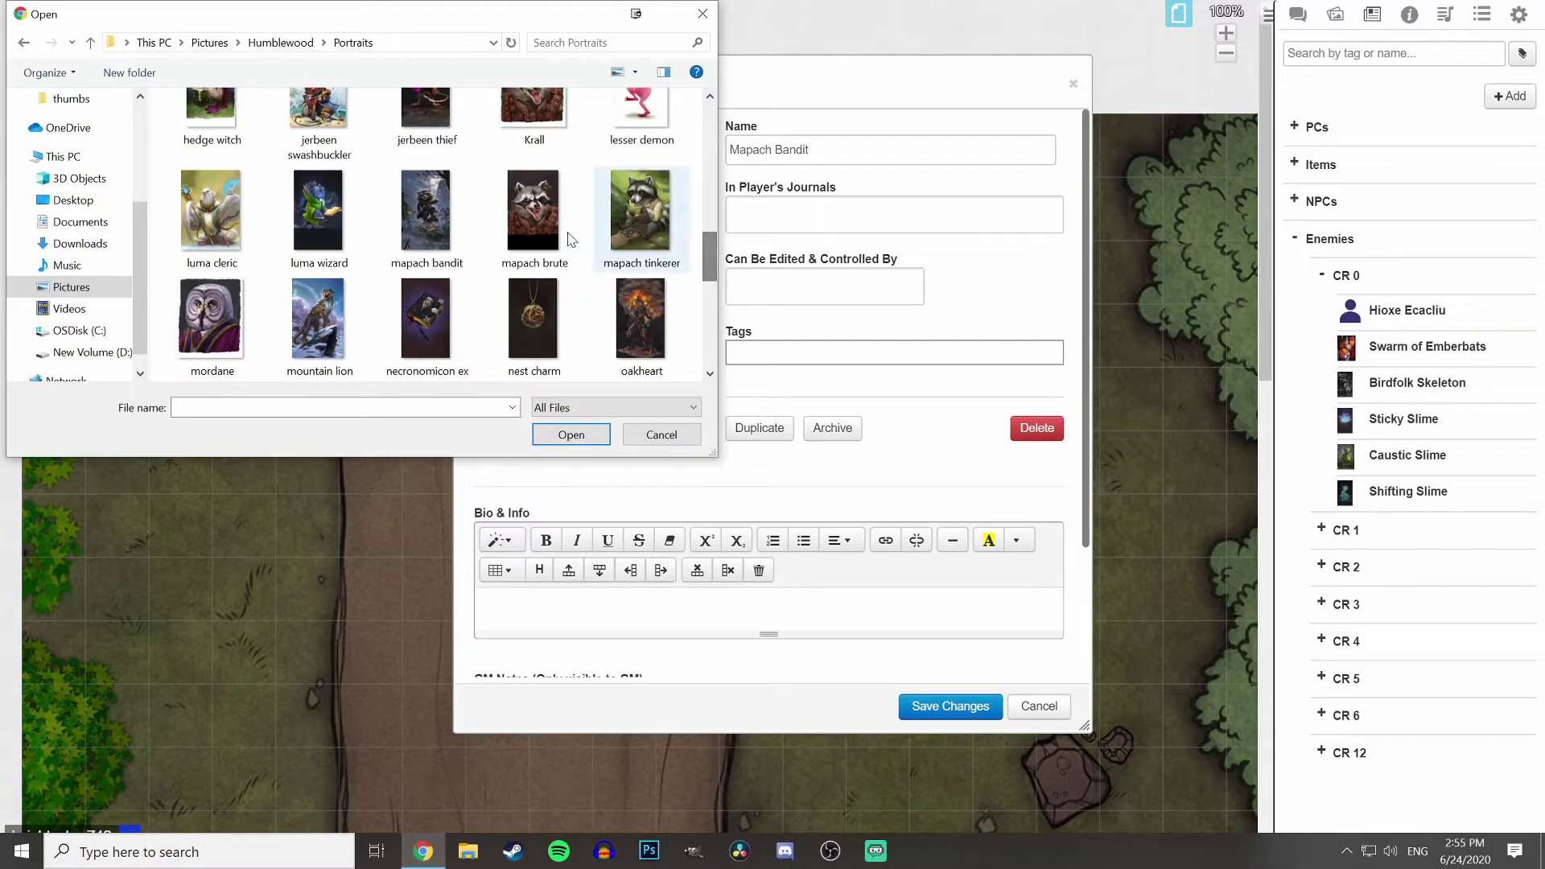
click(426, 211)
click(568, 436)
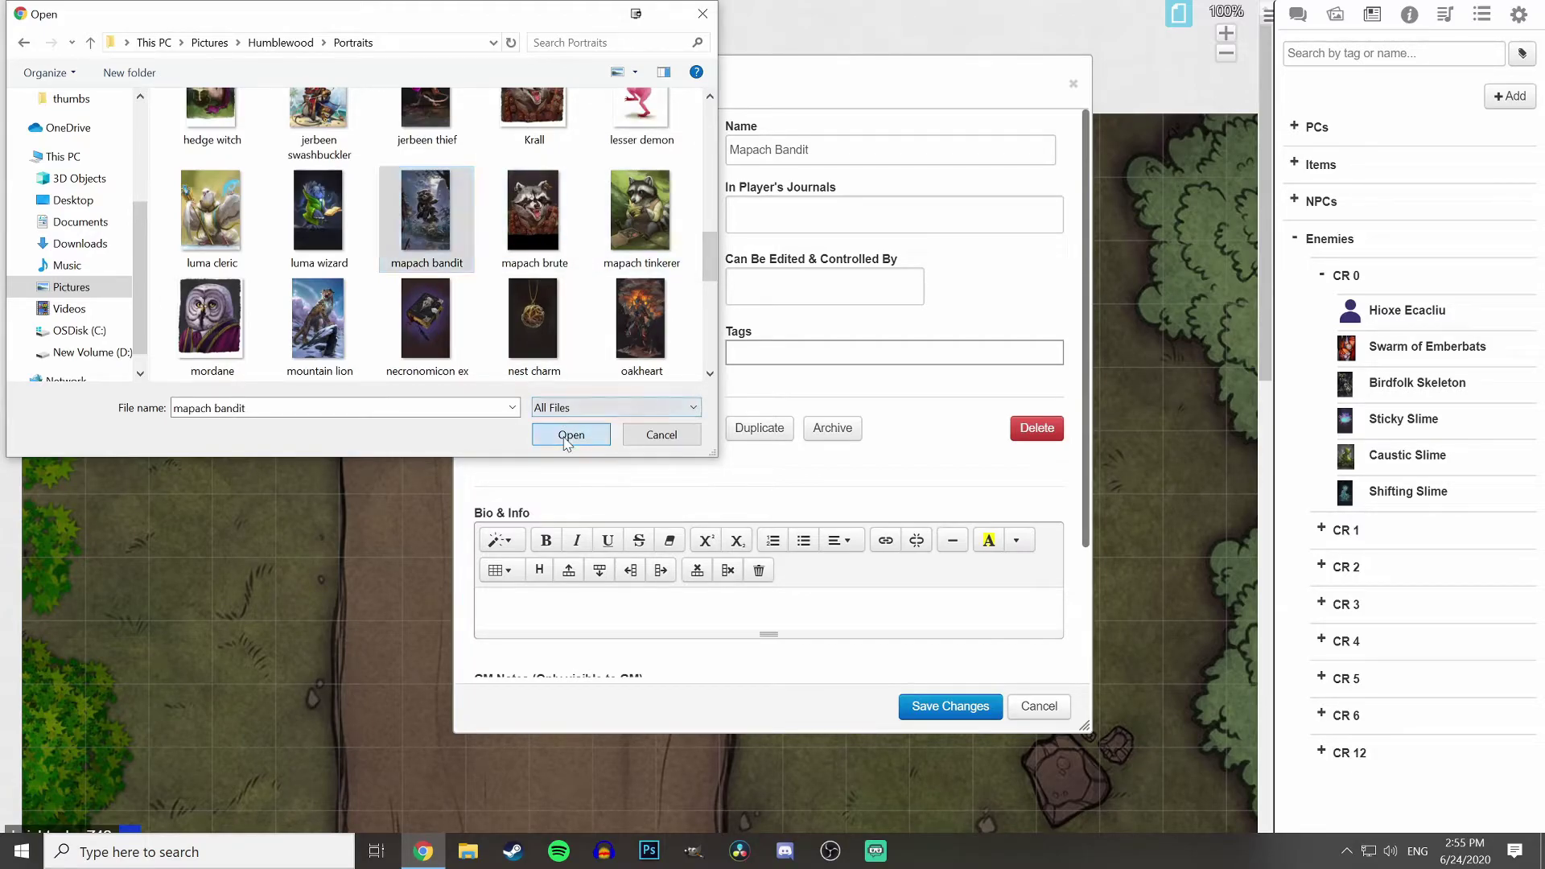
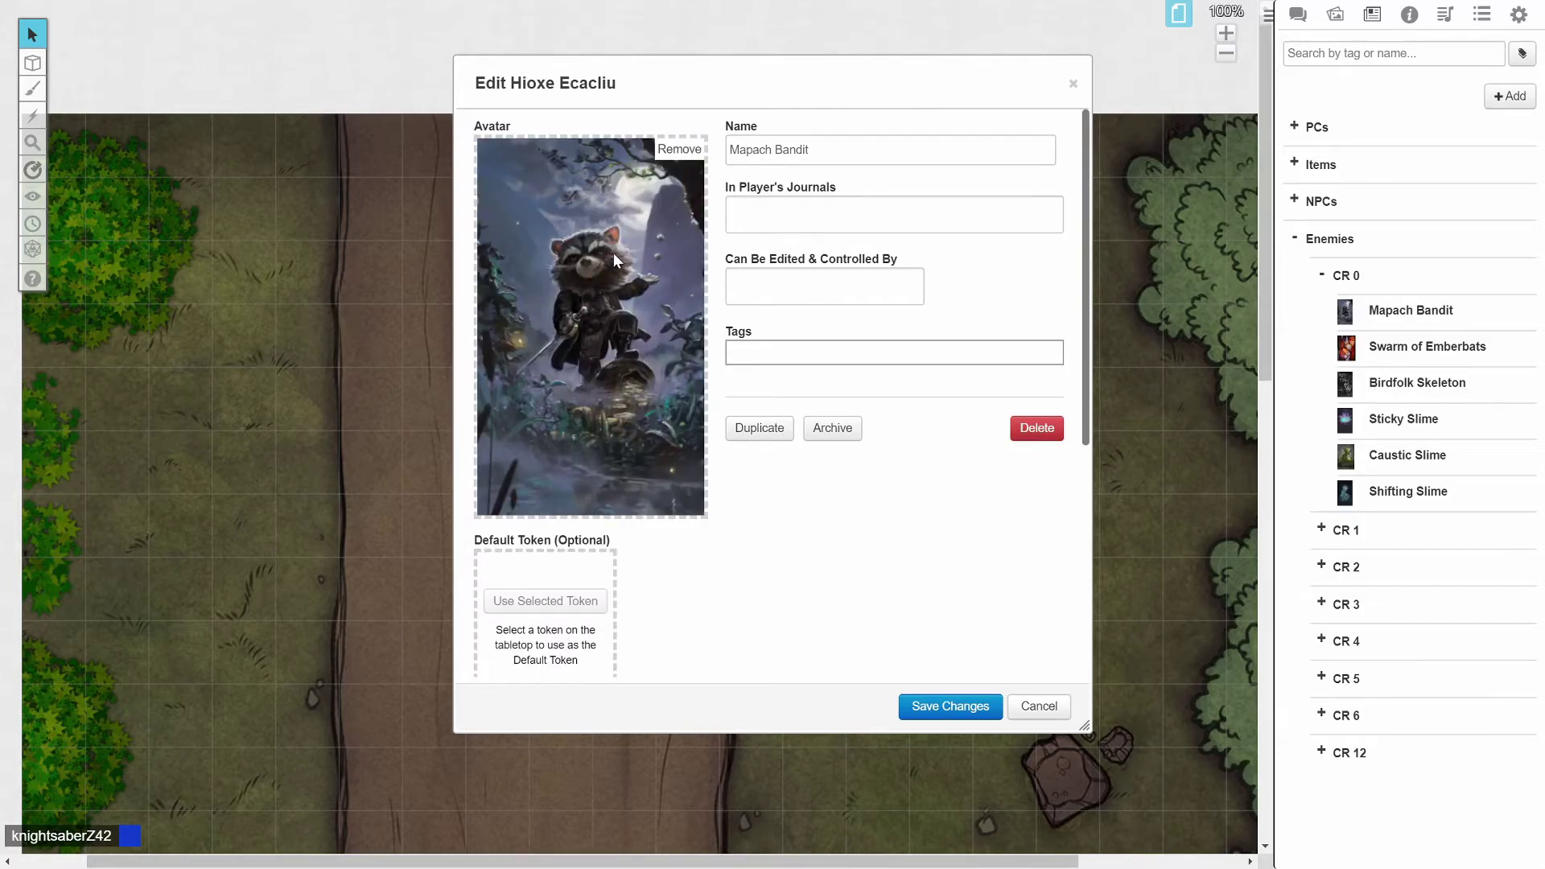
Save the Mapach Bandit's name and avatar changes and close its character sheet window.
click(932, 713)
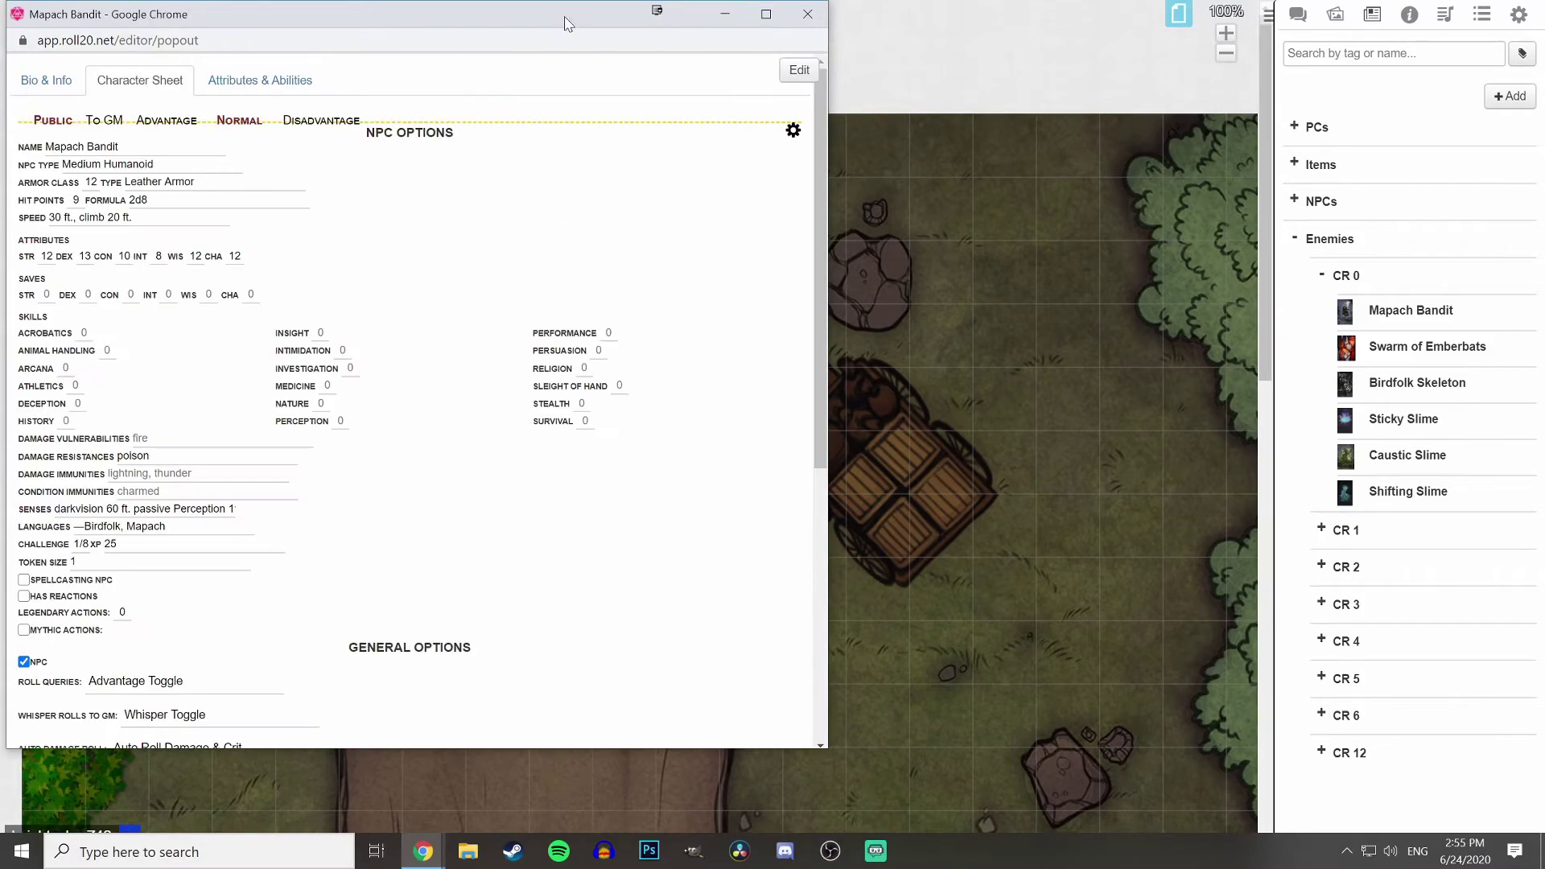
click(808, 12)
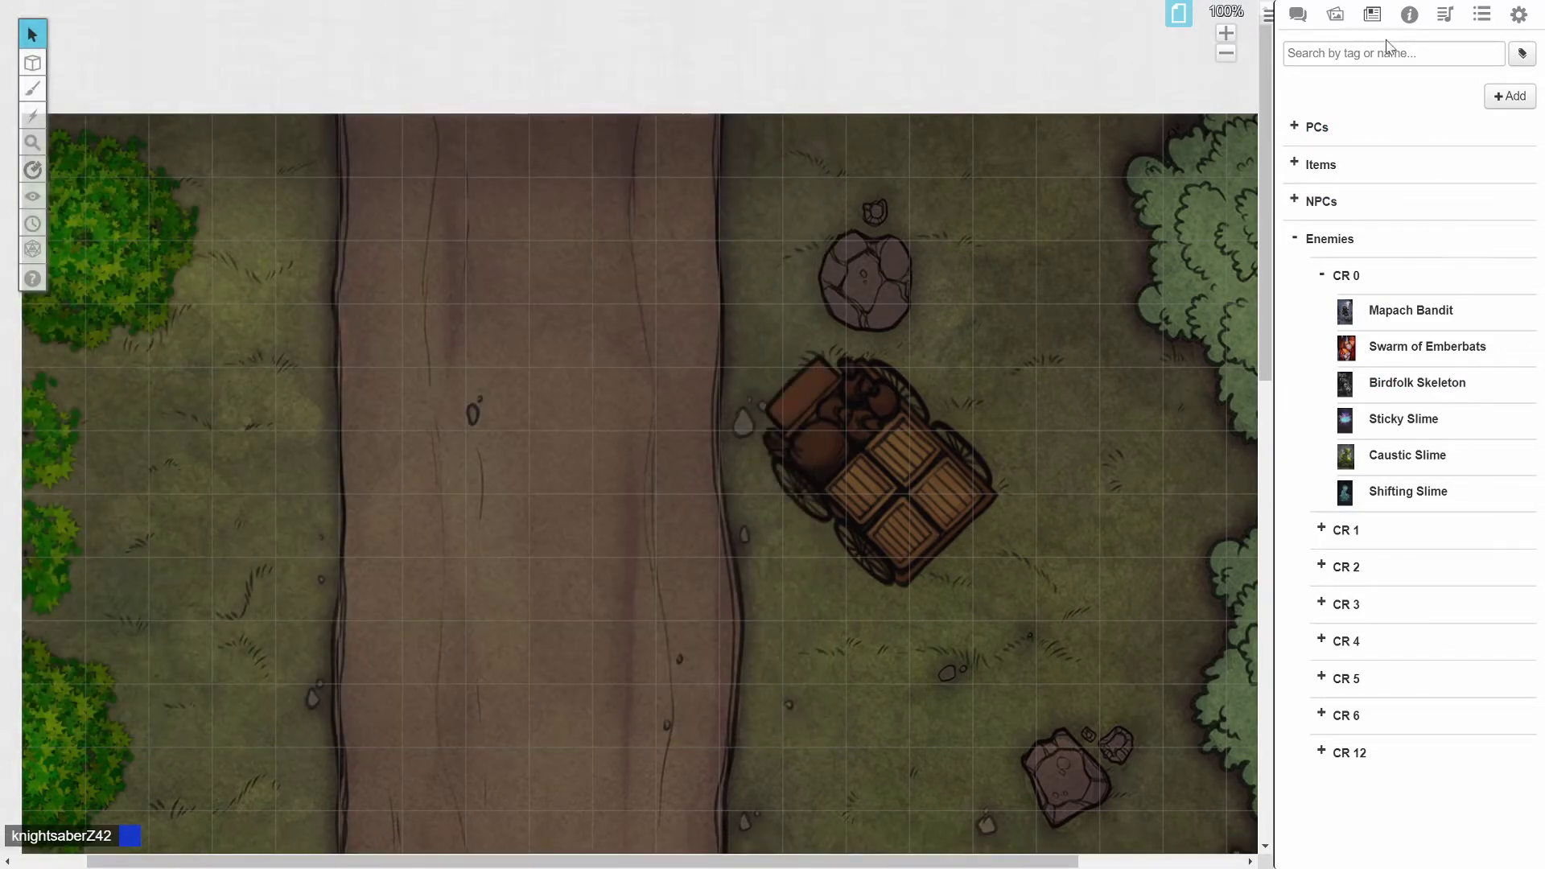
Look through the Humblewood Tokens folder in the art library for a Mapach Bandit token, then collapse the folder.
click(1335, 14)
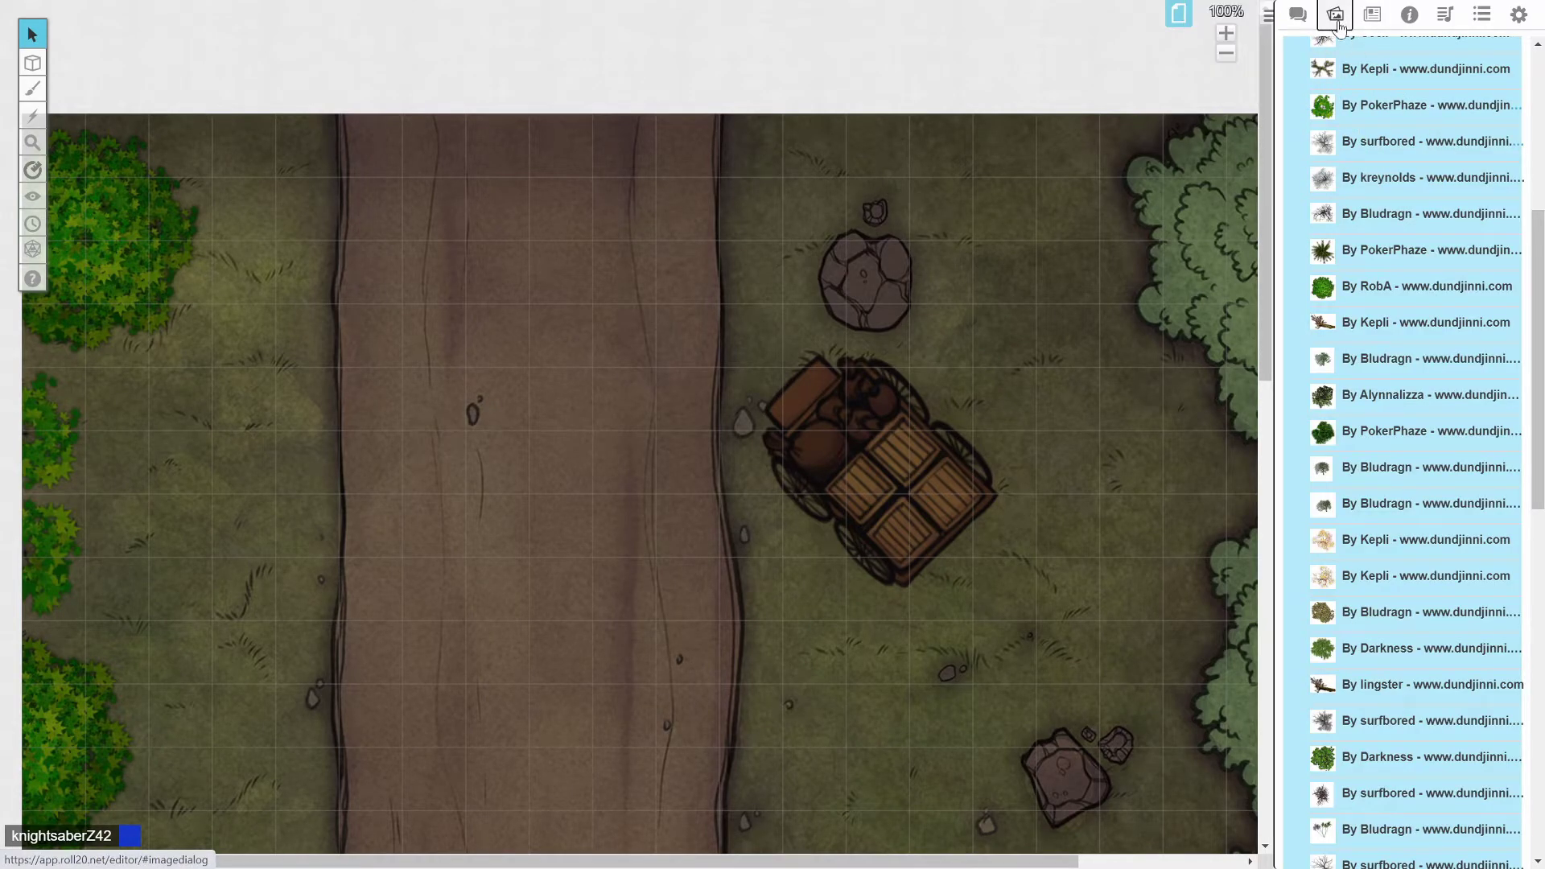
scroll(1416, 273, up, 6)
click(1471, 131)
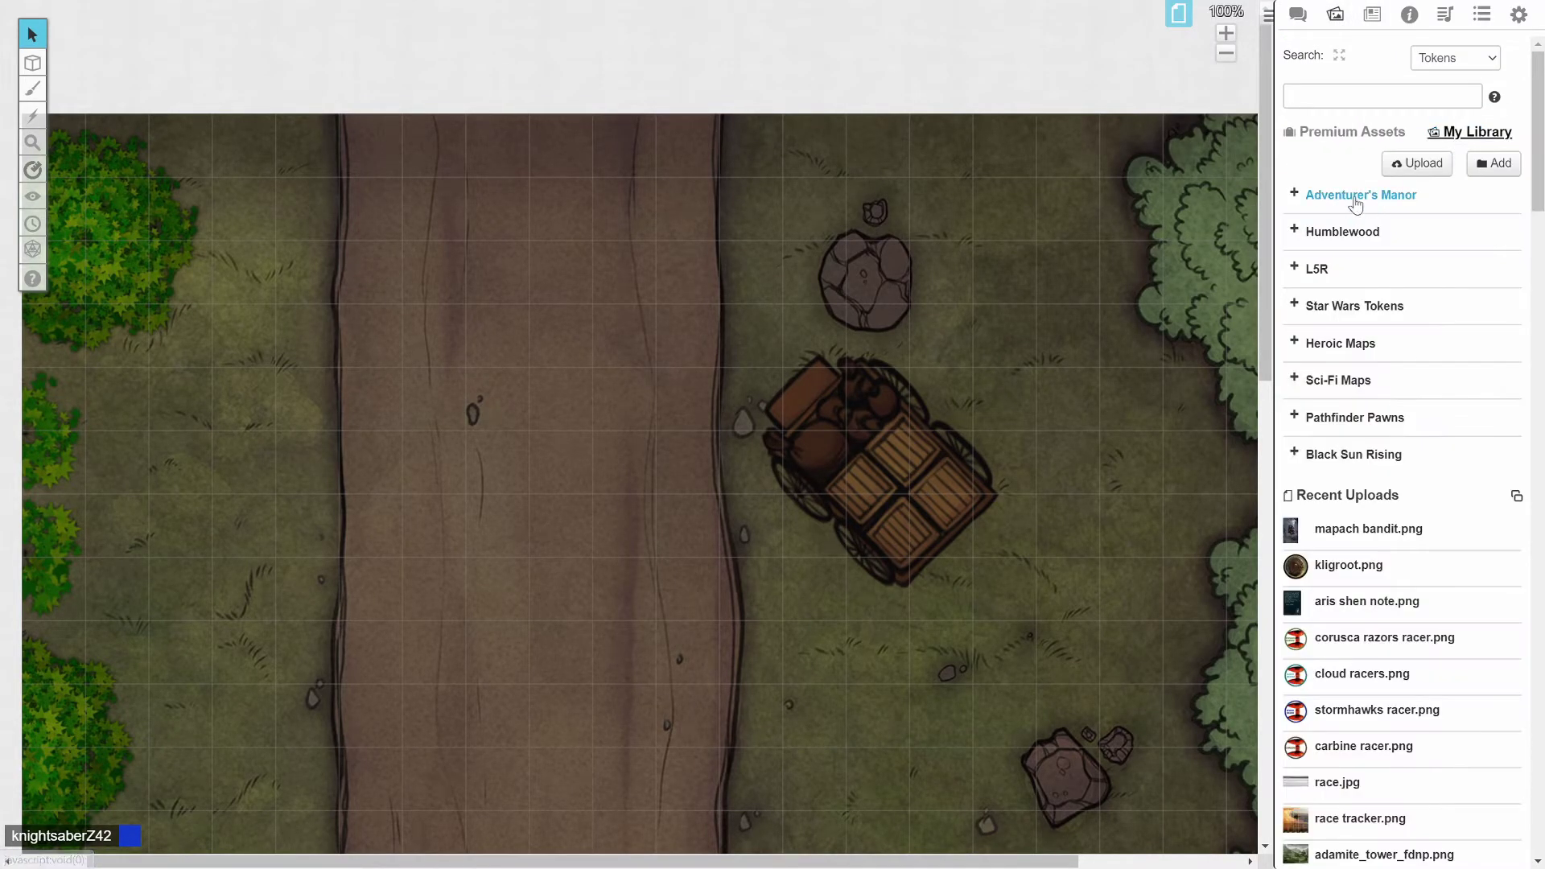
click(1295, 236)
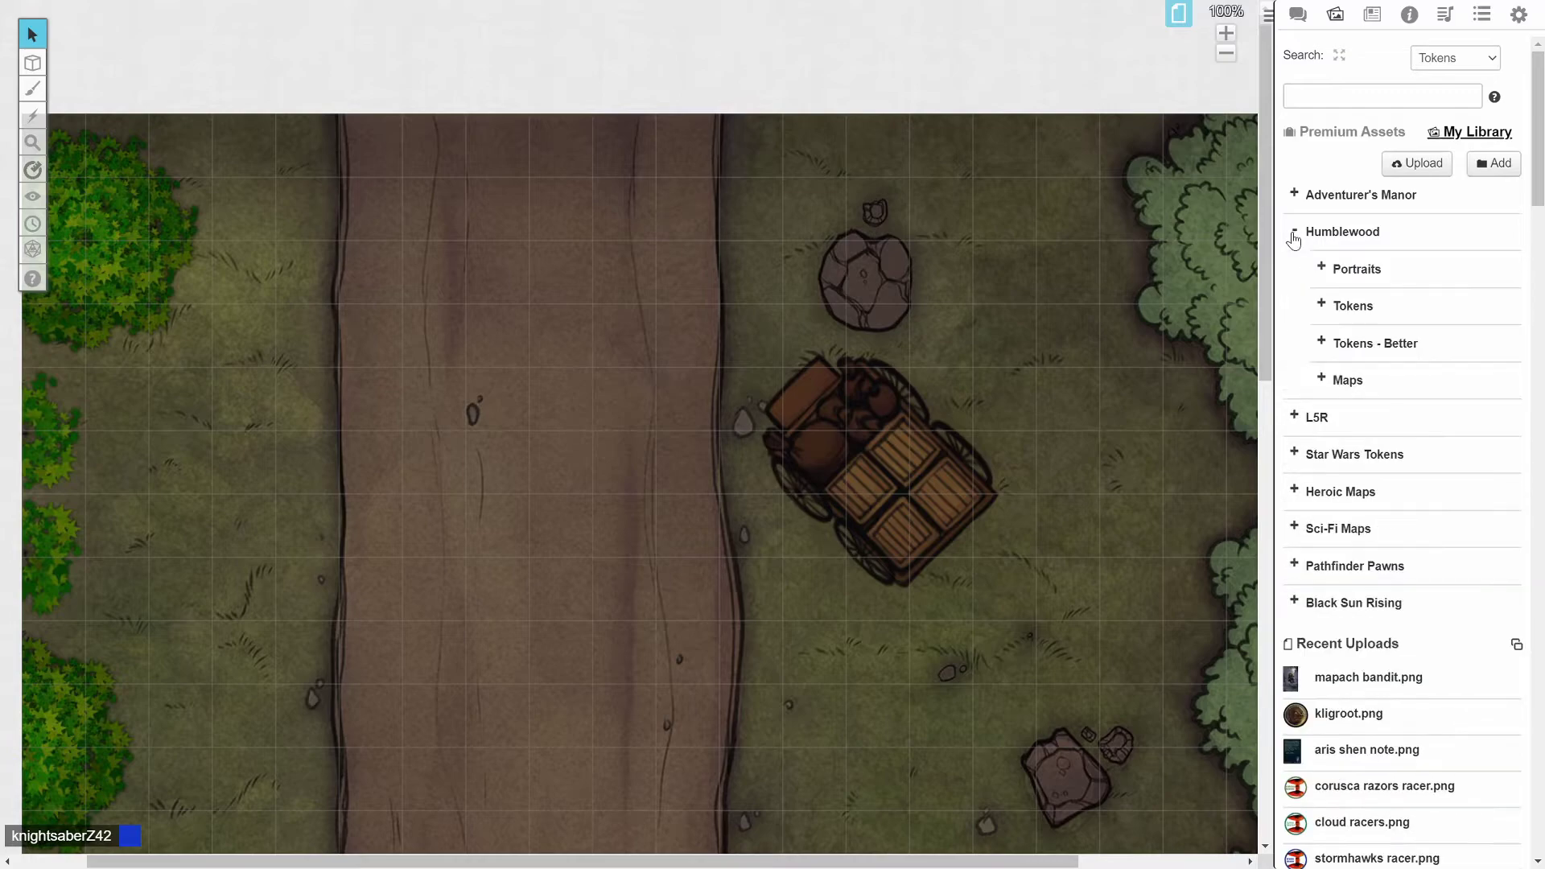
click(1320, 301)
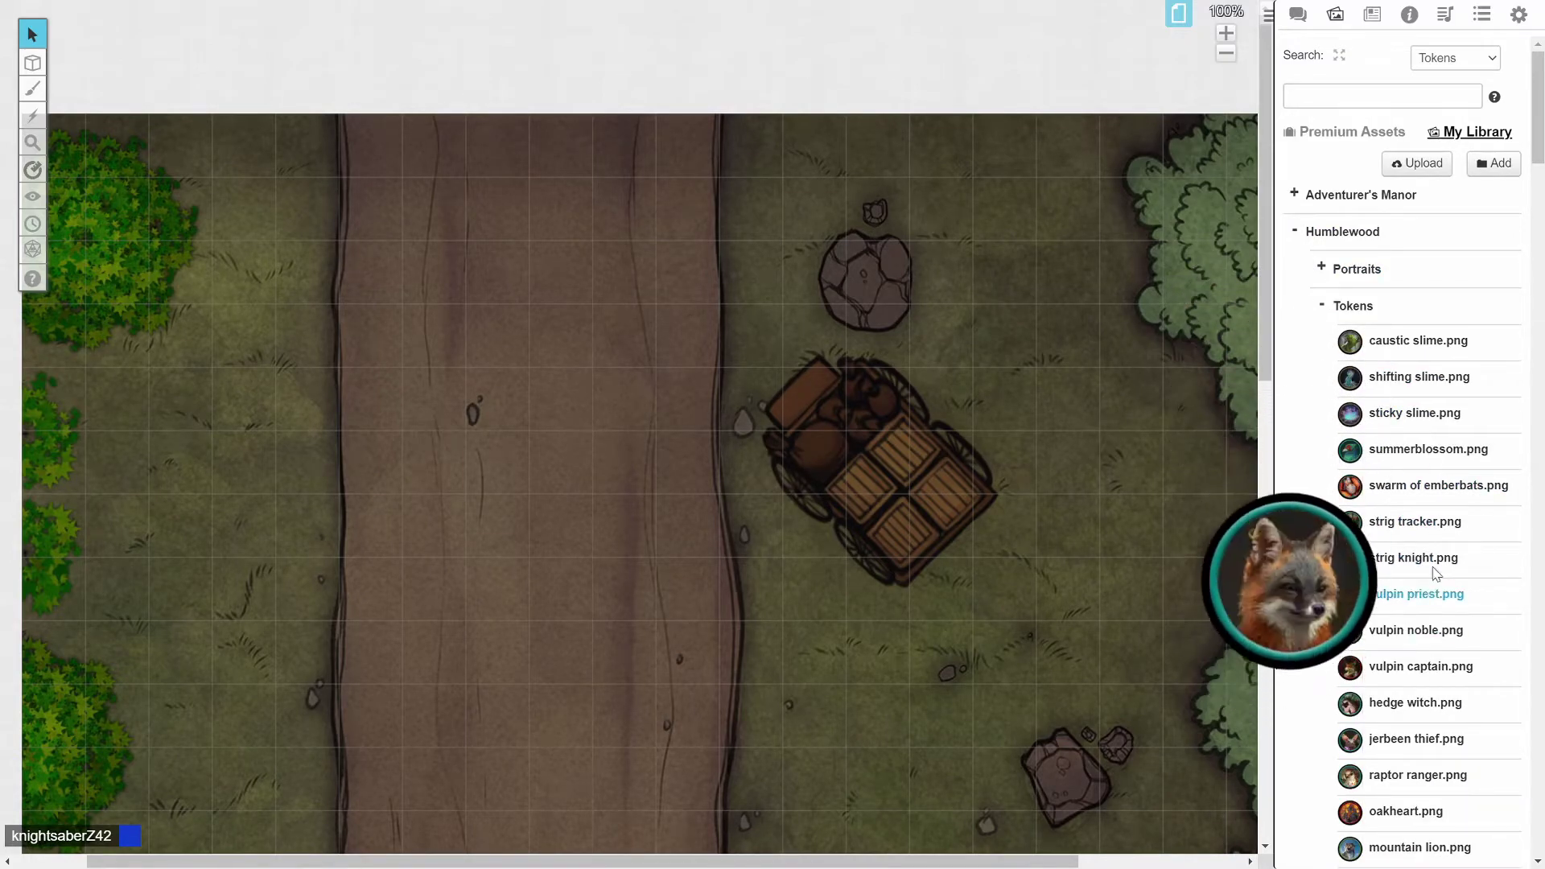
drag(1539, 157, 1538, 196)
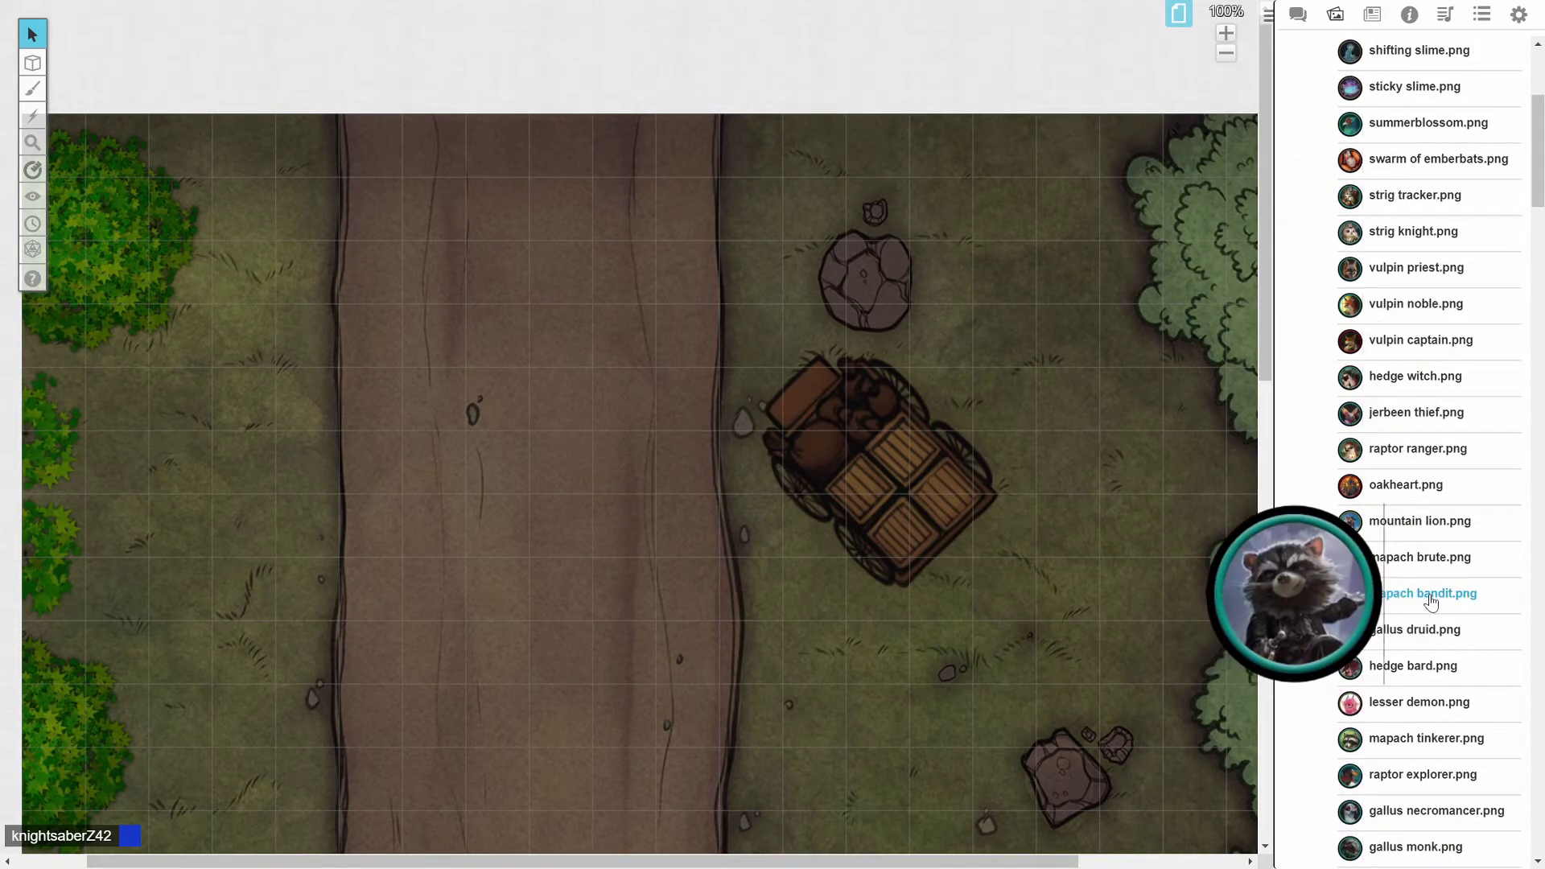
mouse_move(1458, 249)
scroll(1457, 249, up, 5)
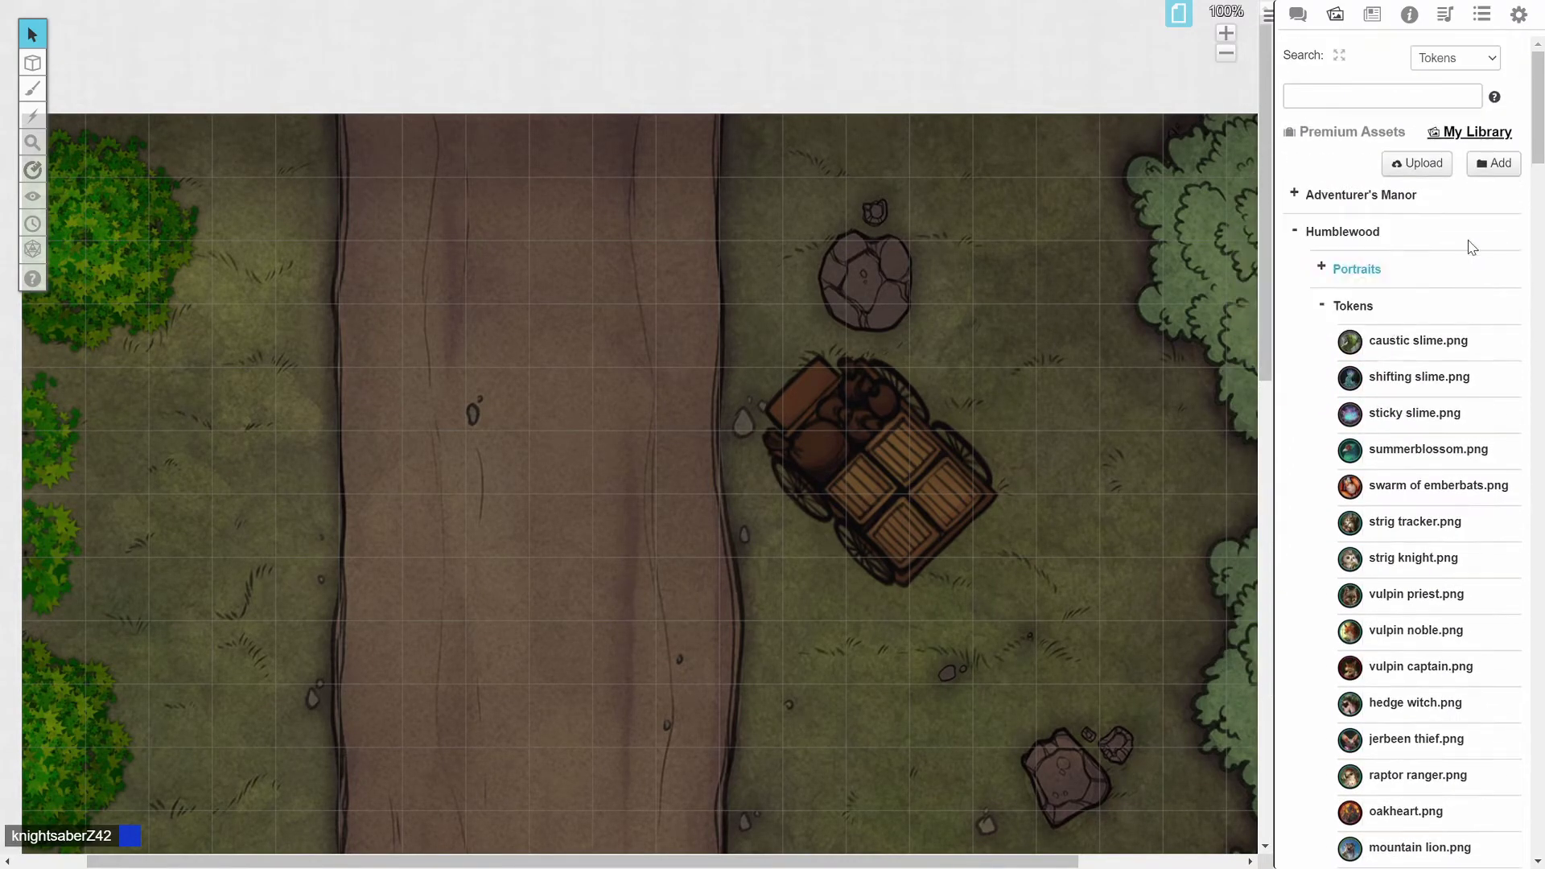
click(1318, 318)
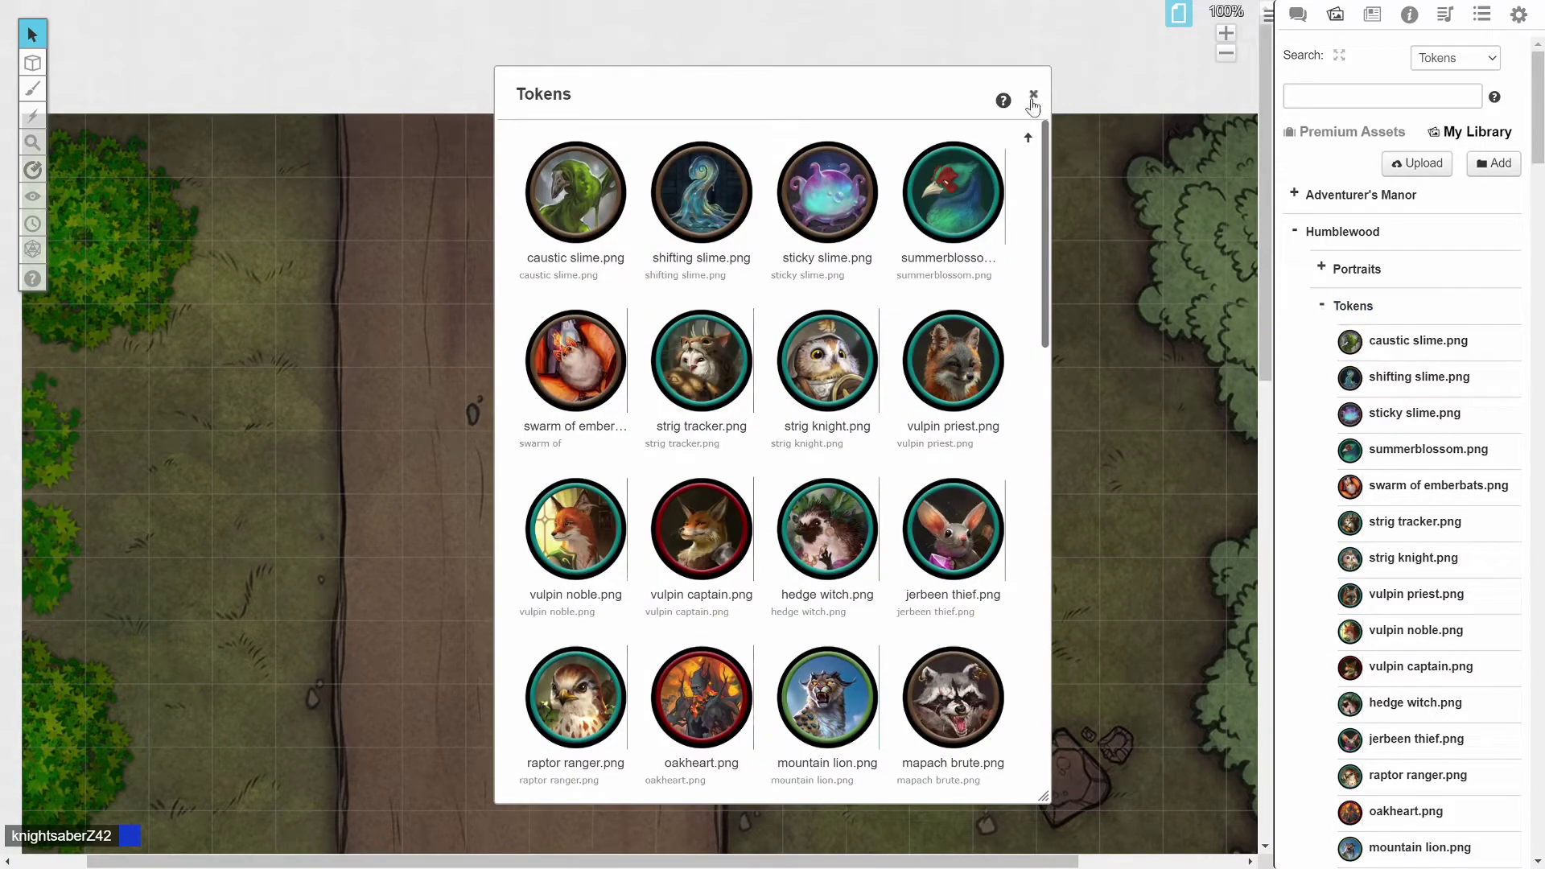
click(1033, 95)
click(1321, 305)
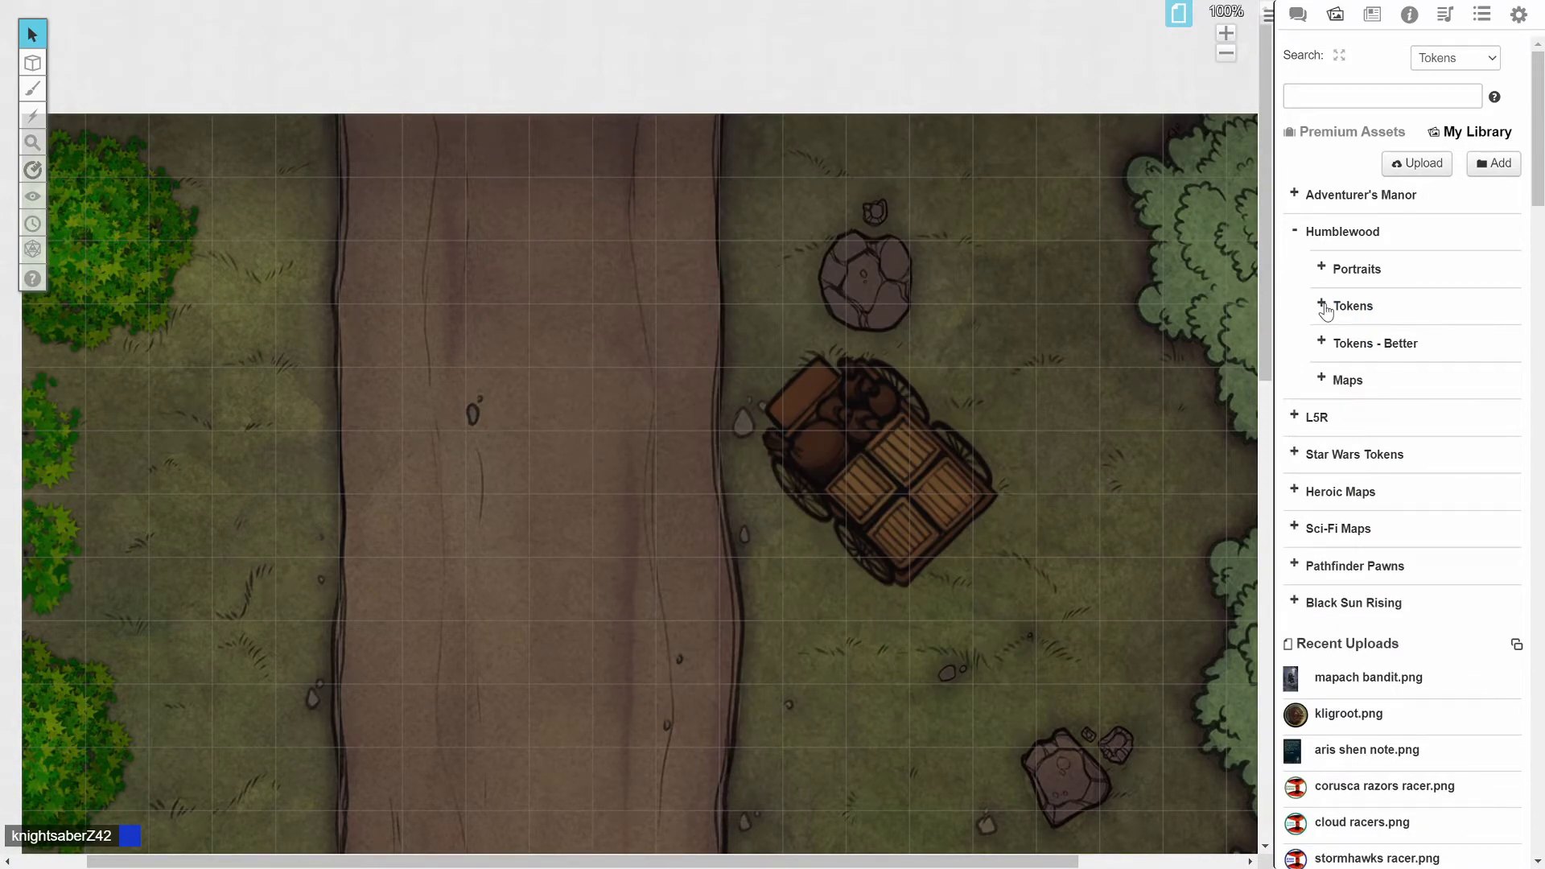
Check the Humblewood "Tokens - Better" folder for an alternative Mapach Bandit token.
click(1320, 346)
scroll(1424, 497, down, 1)
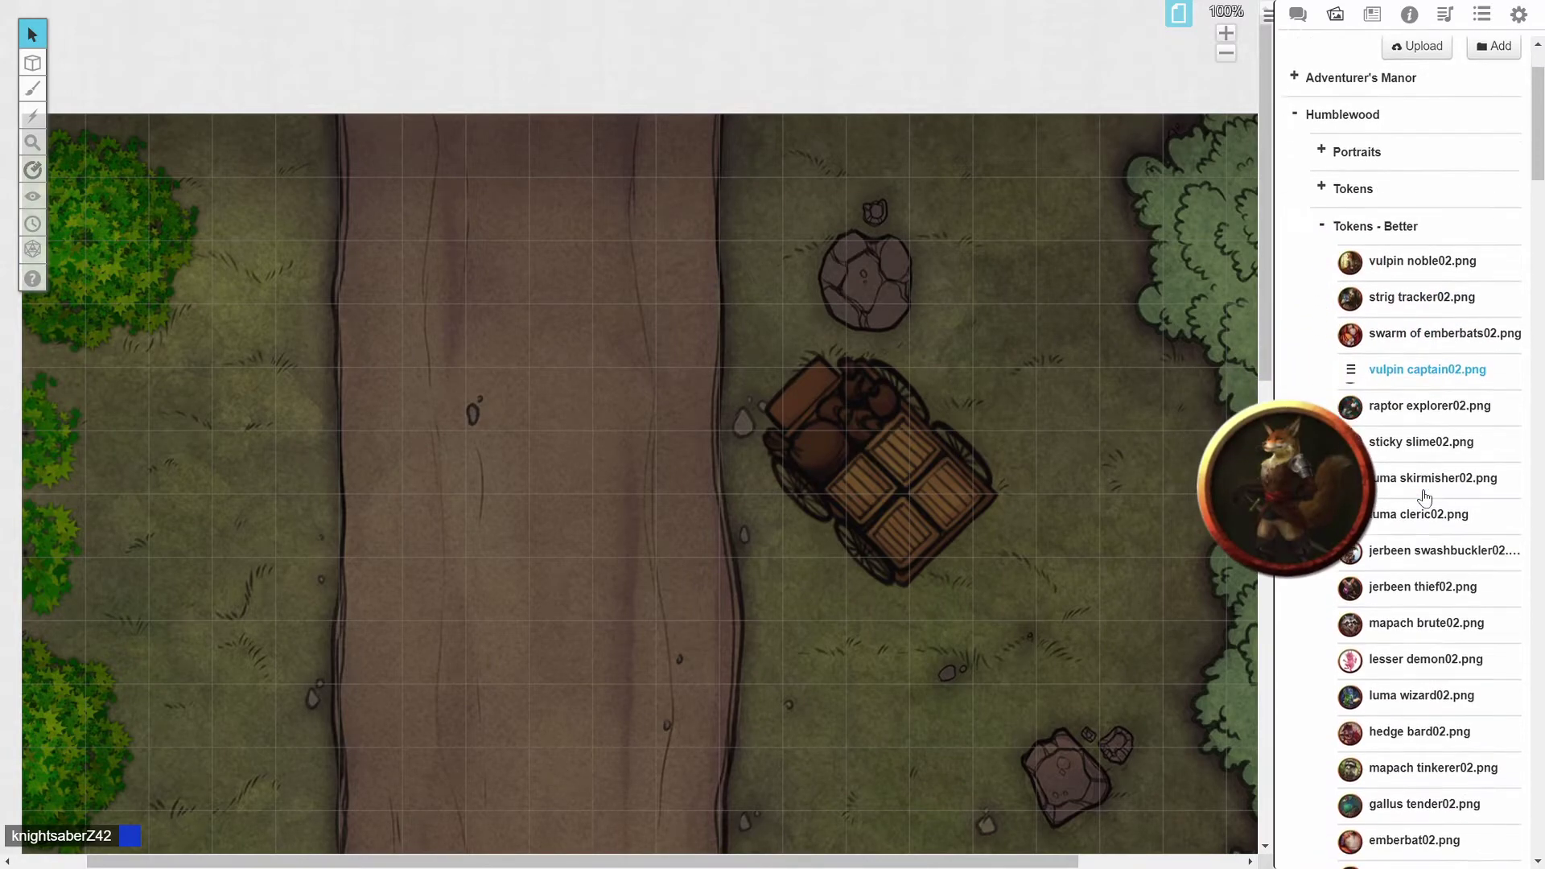
scroll(1424, 497, down, 1)
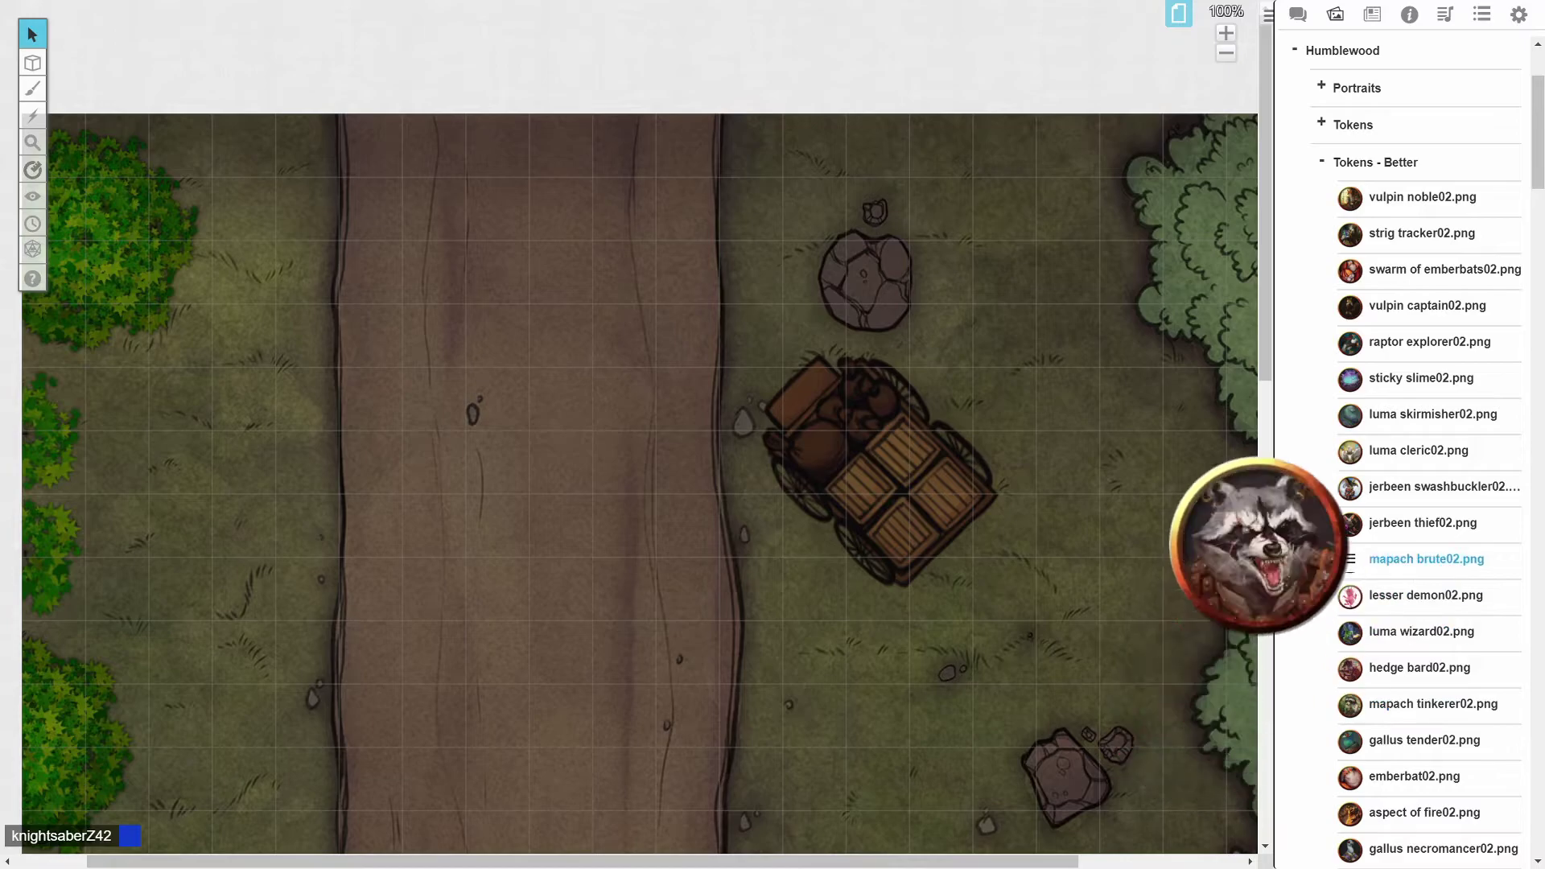
scroll(1432, 523, down, 3)
scroll(1448, 505, down, 3)
scroll(1448, 505, down, 4)
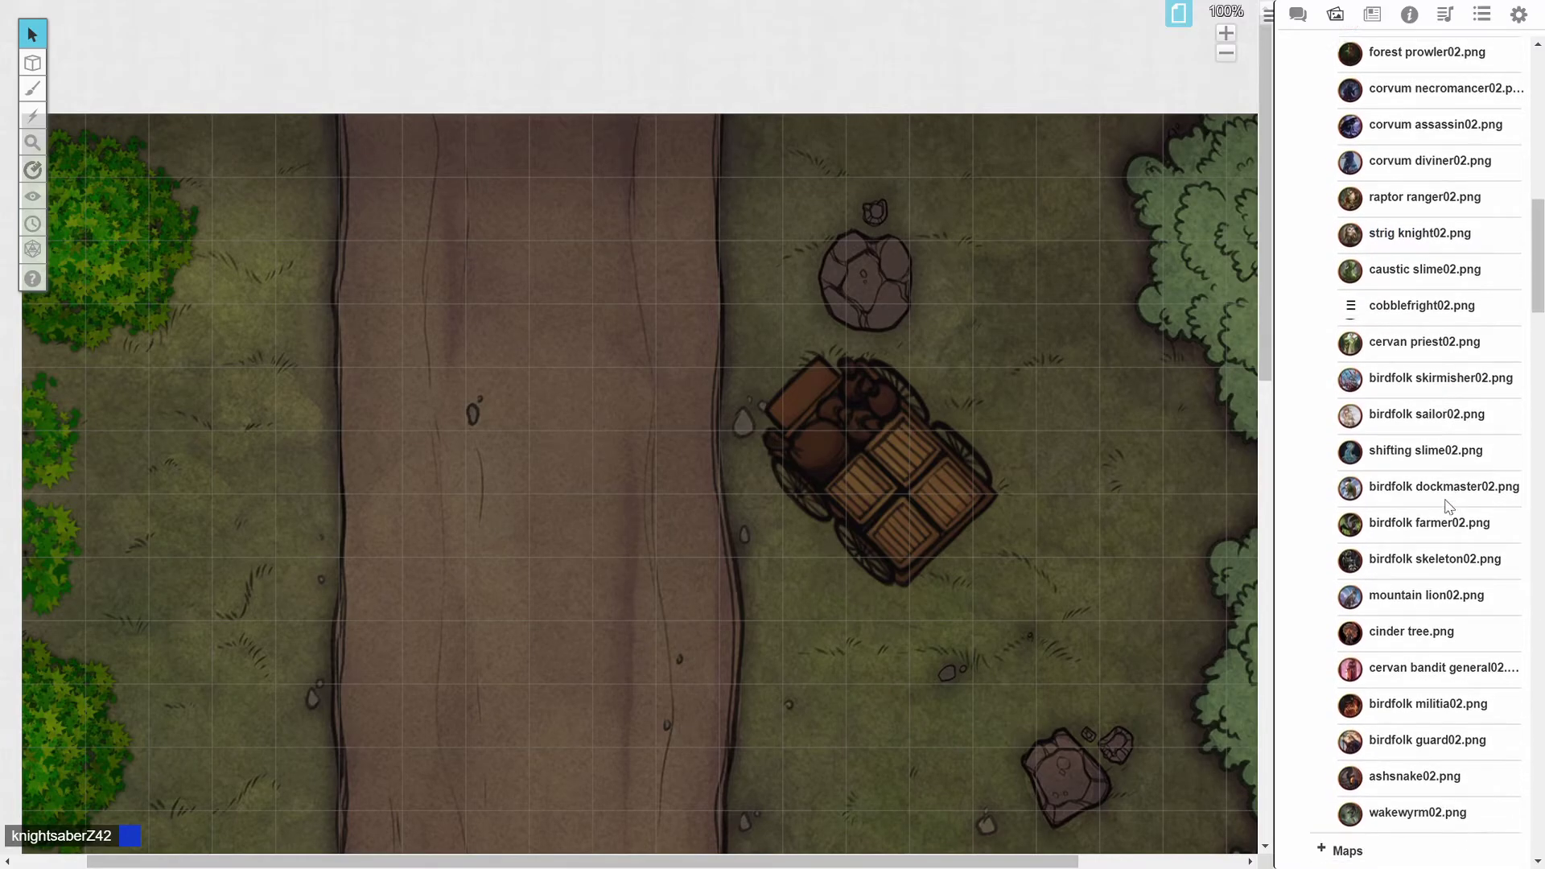
mouse_move(1362, 378)
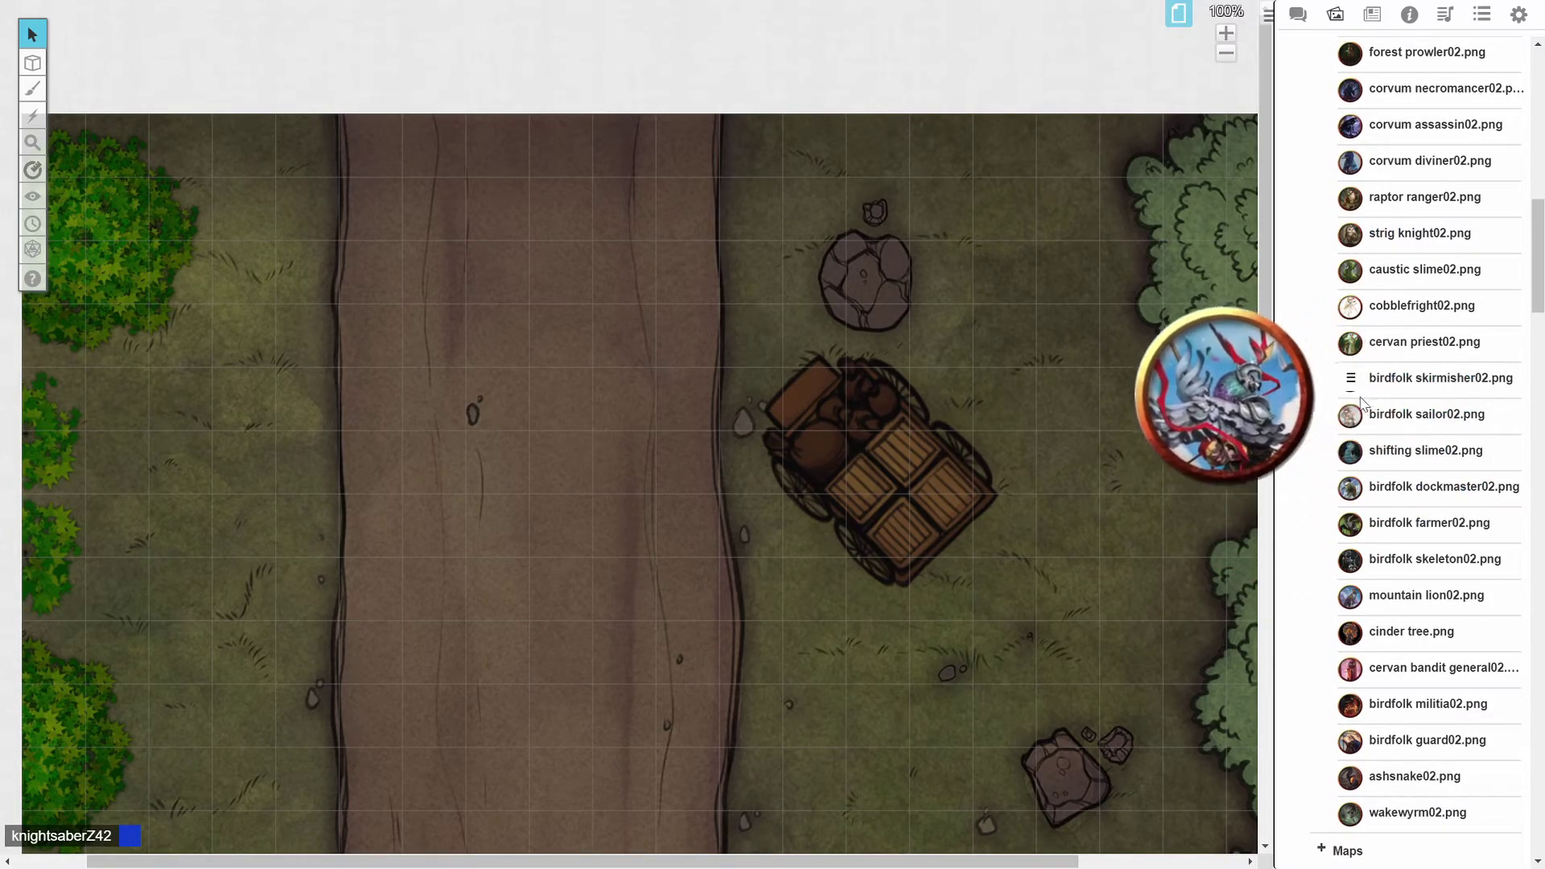
mouse_move(1327, 438)
scroll(1327, 440, up, 1)
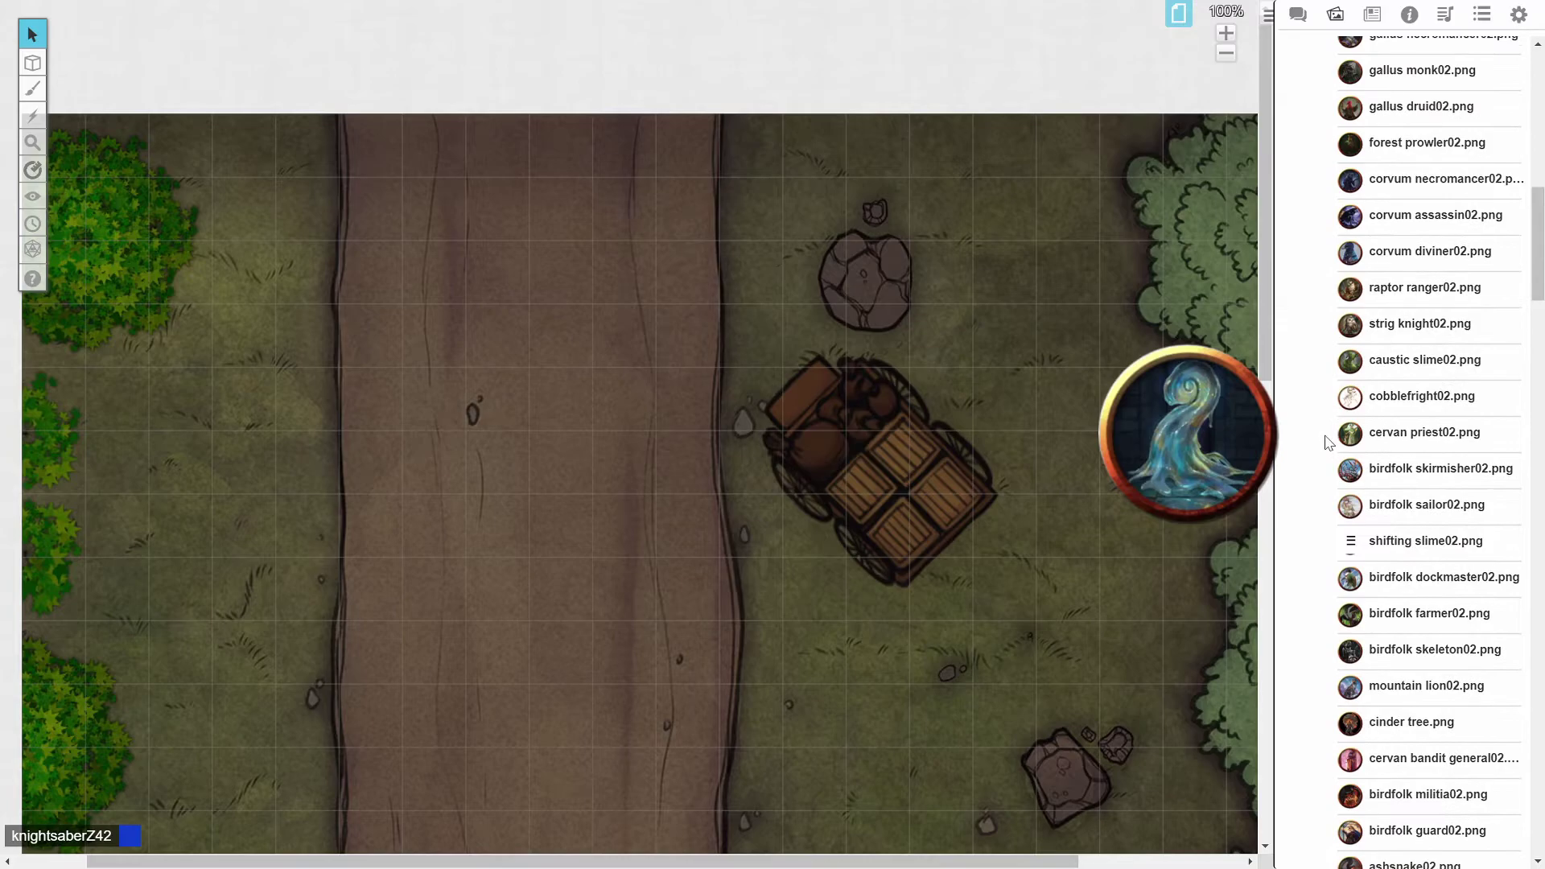
scroll(1327, 441, up, 10)
Search the art library for "mapach" and place the round mapach bandit.png token on the grass just above the cart.
click(1382, 97)
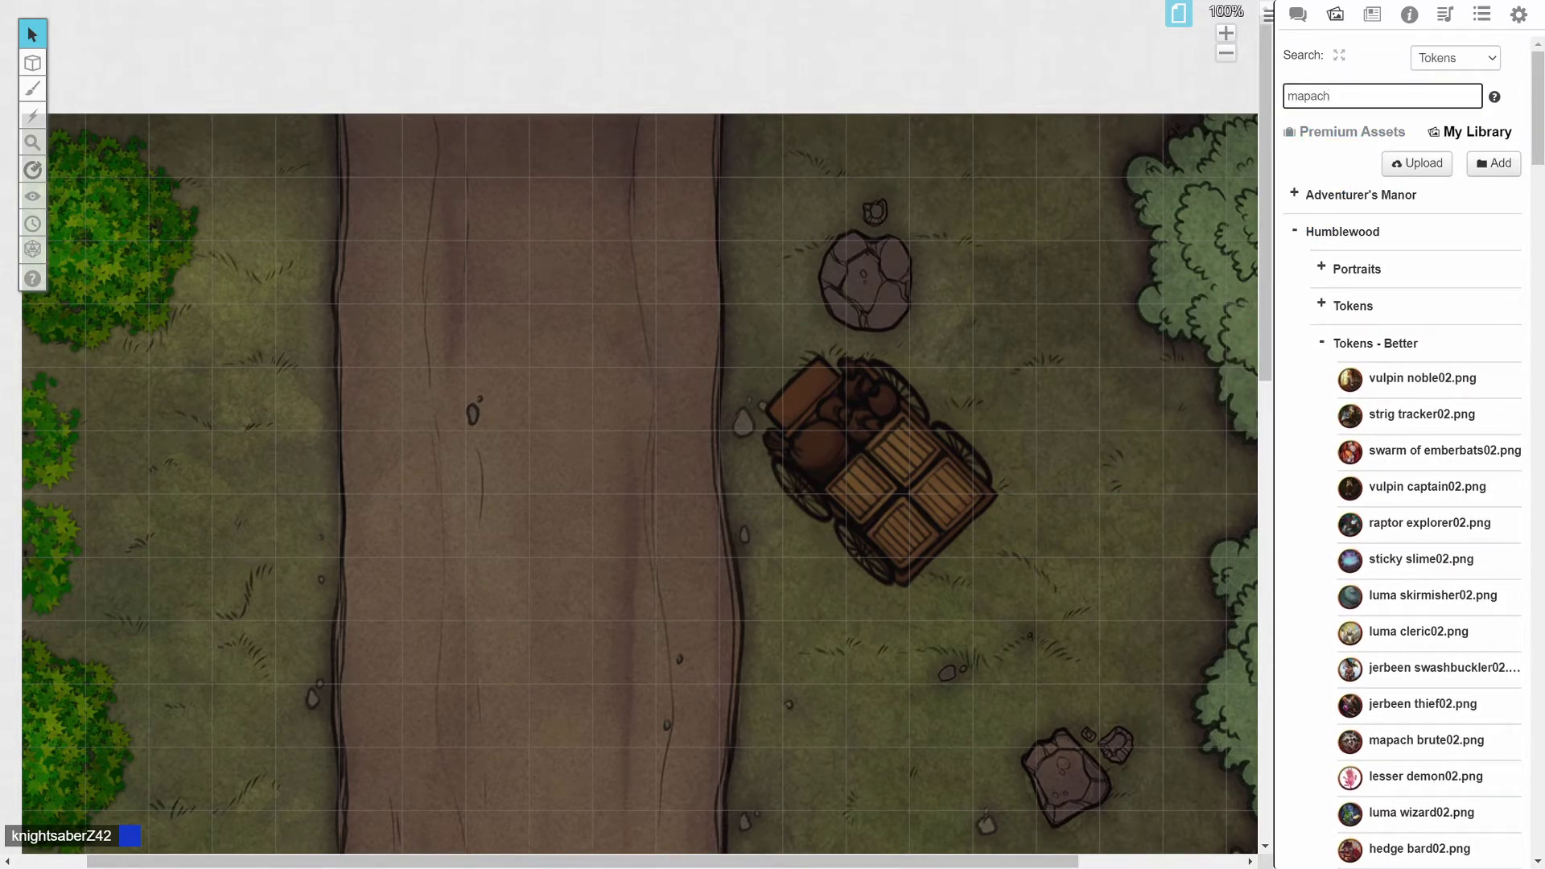
key(Return)
mouse_move(1390, 203)
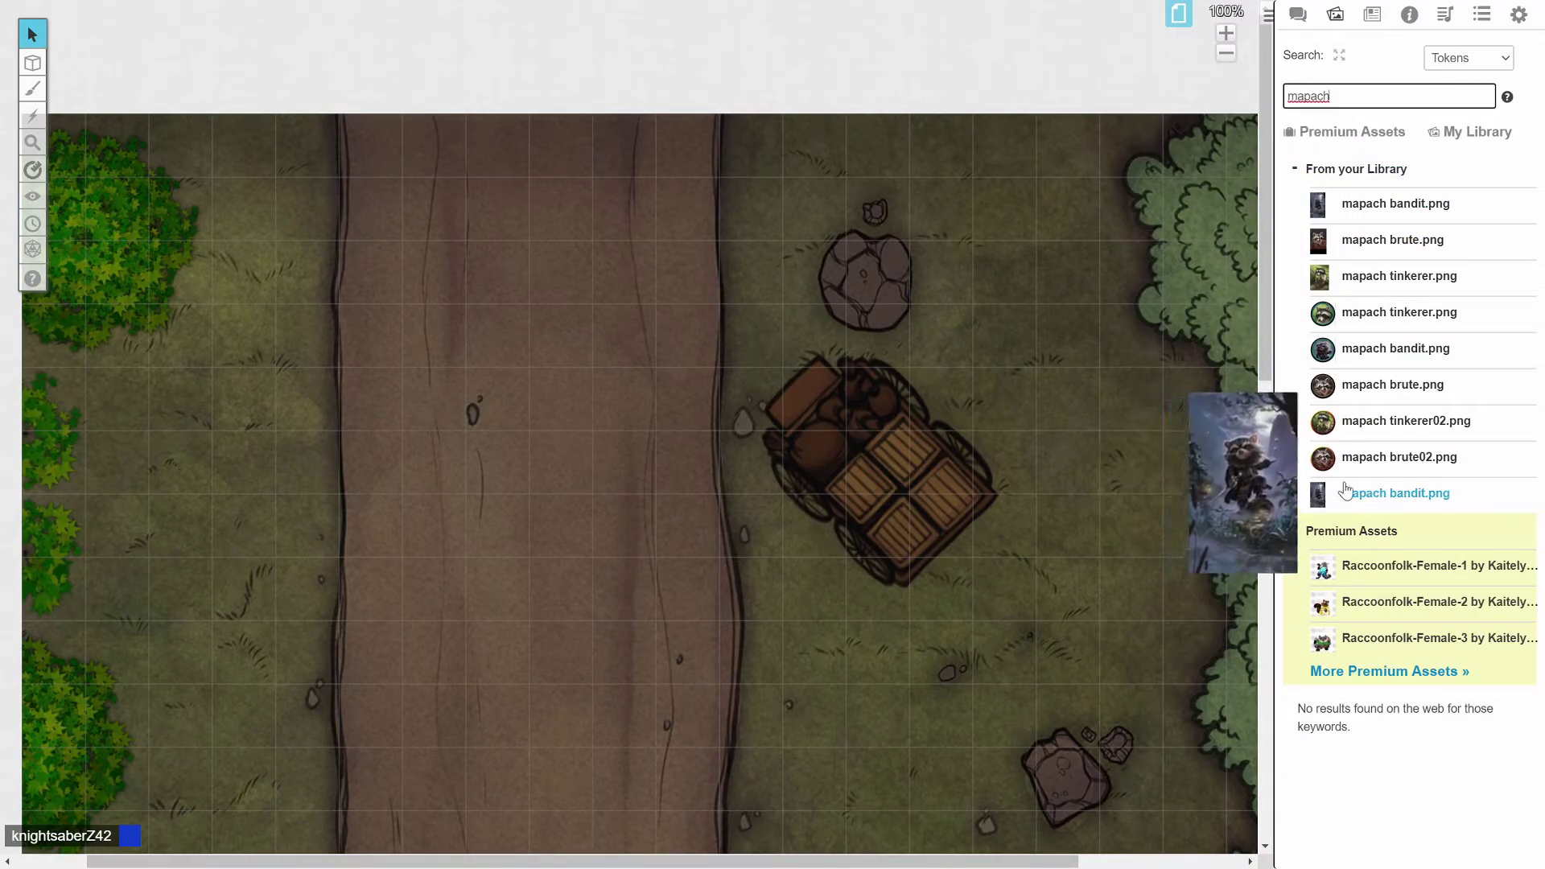
mouse_move(1355, 473)
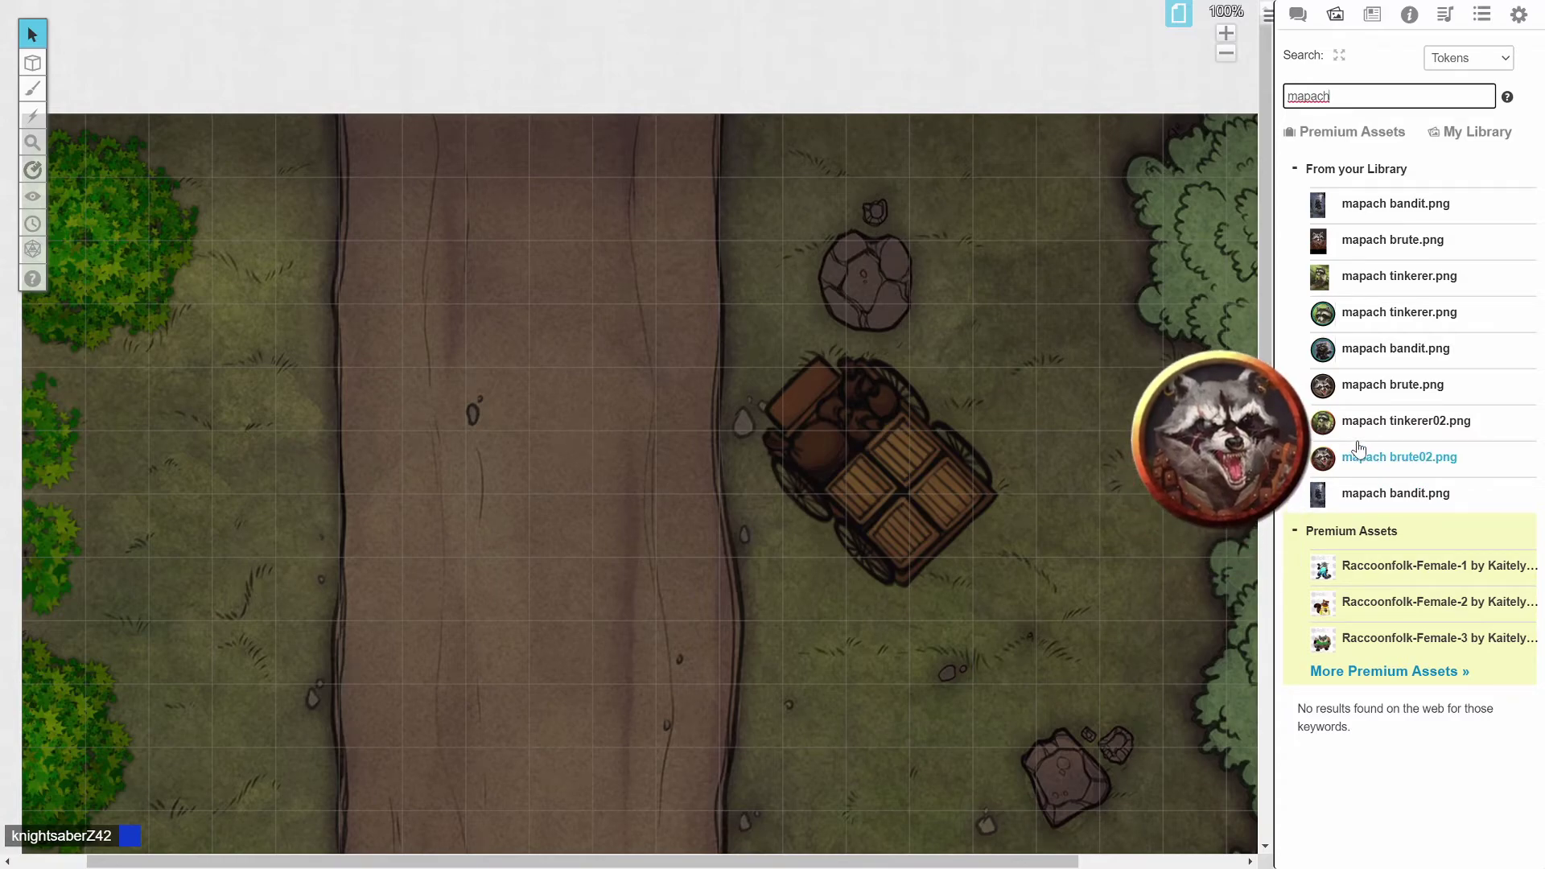
mouse_move(1368, 435)
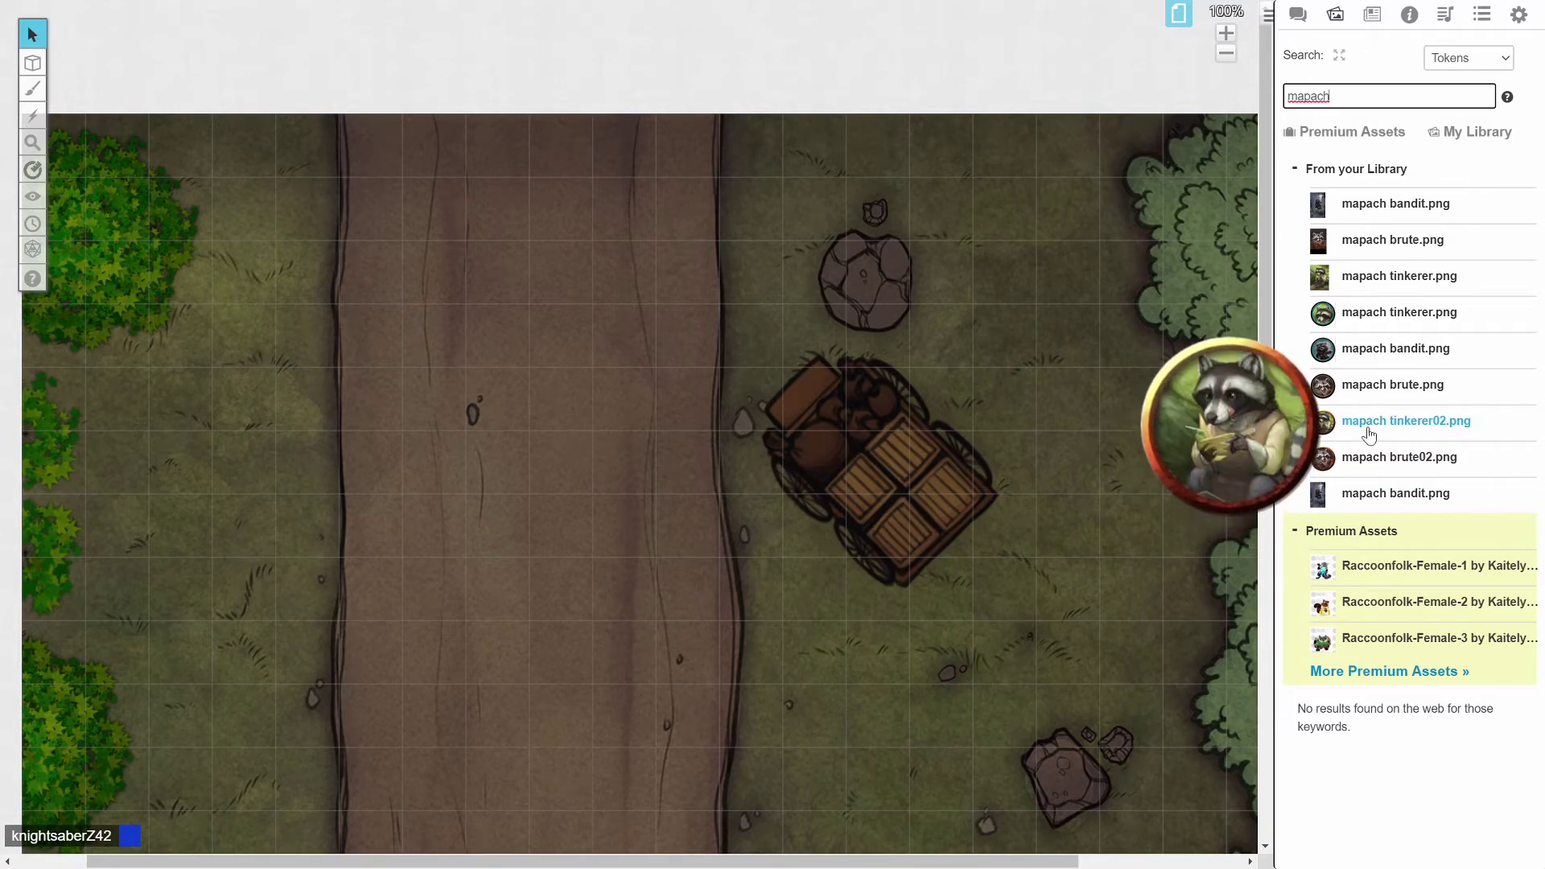
mouse_move(1368, 350)
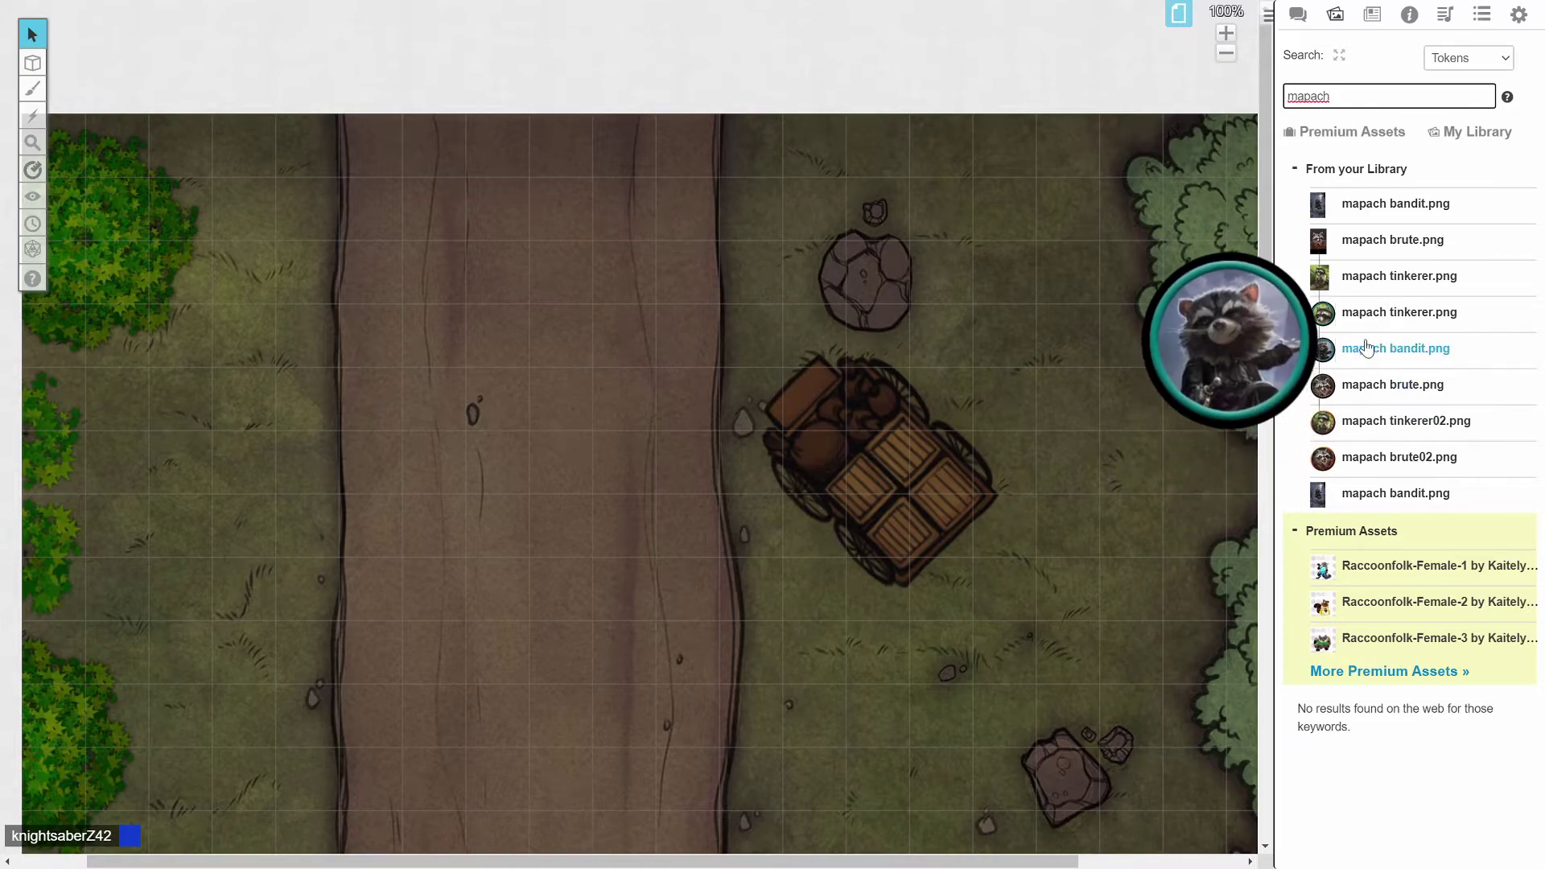
drag(1364, 347, 538, 322)
click(556, 338)
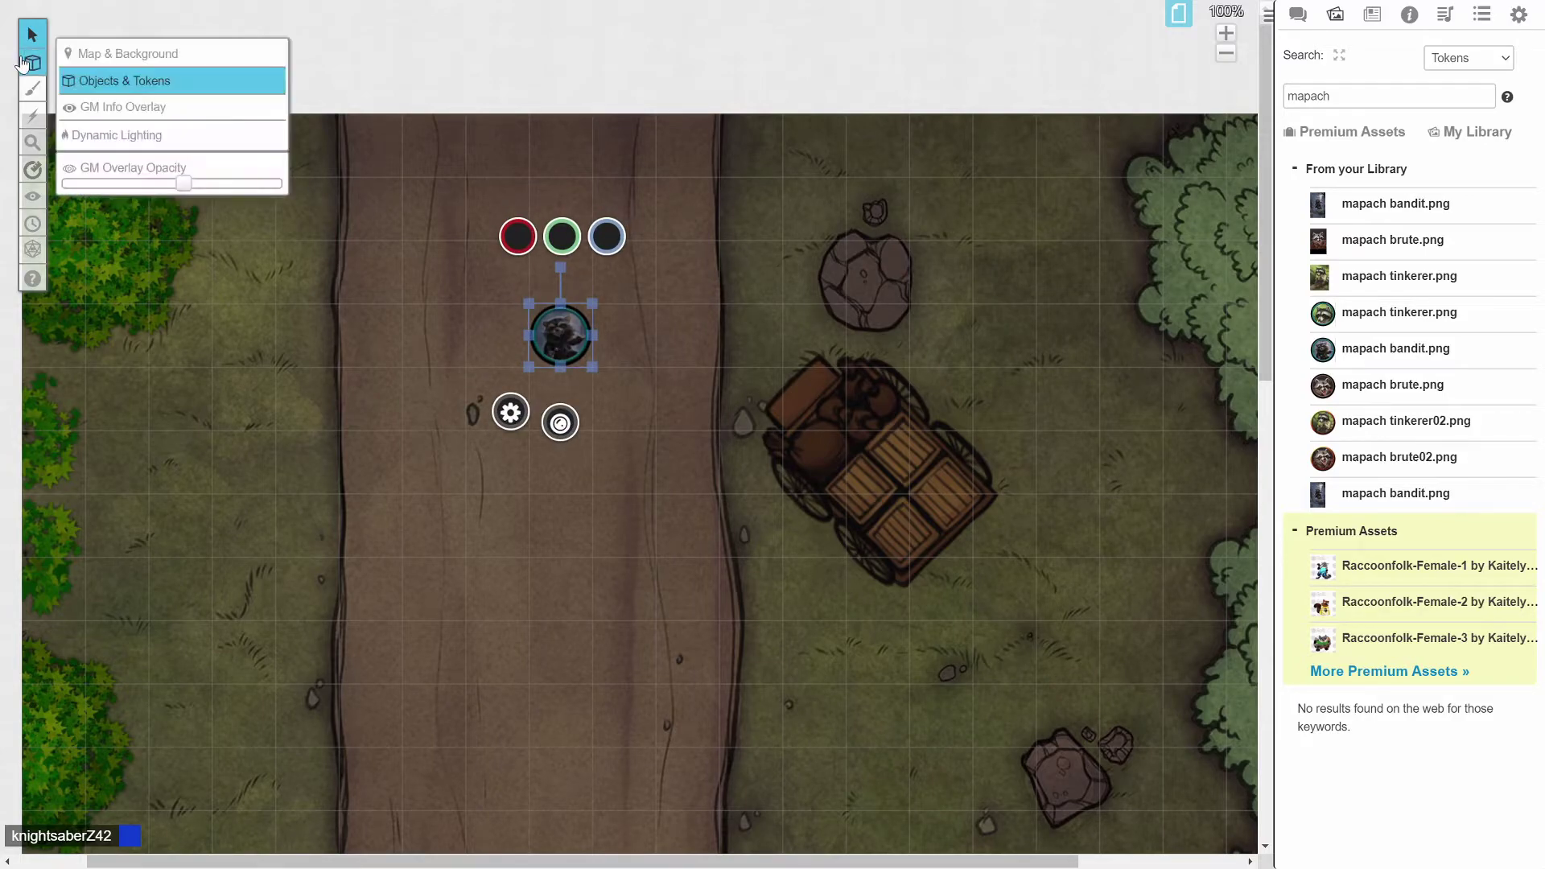
drag(561, 330, 984, 337)
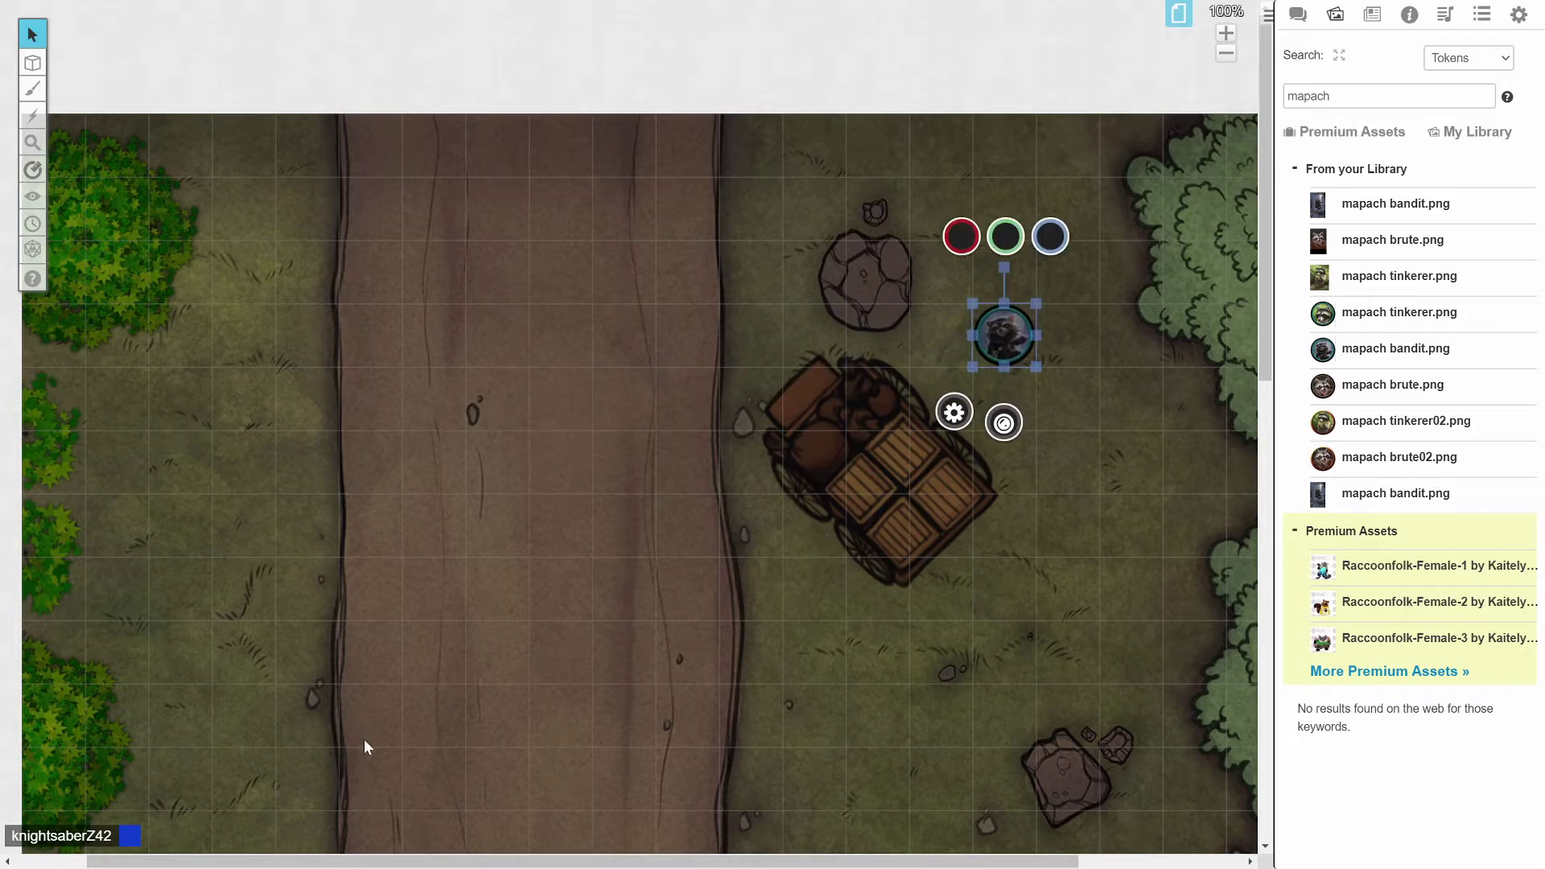
Open Mapach Bandit from the CR 0 folder for editing and assign the selected map token as its default token.
click(1372, 14)
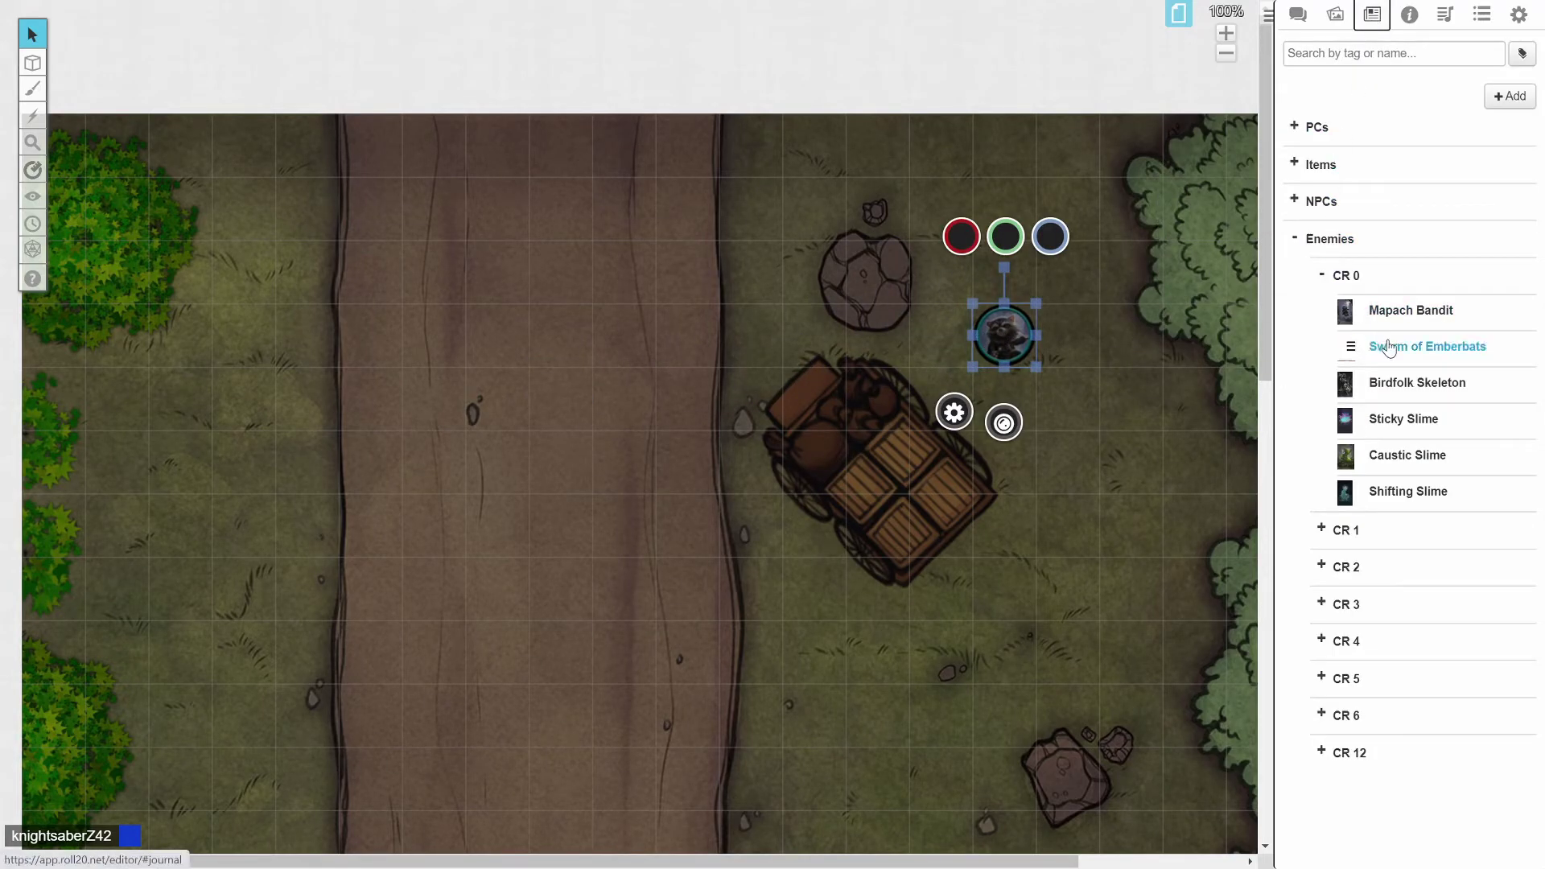
drag(1368, 312, 965, 289)
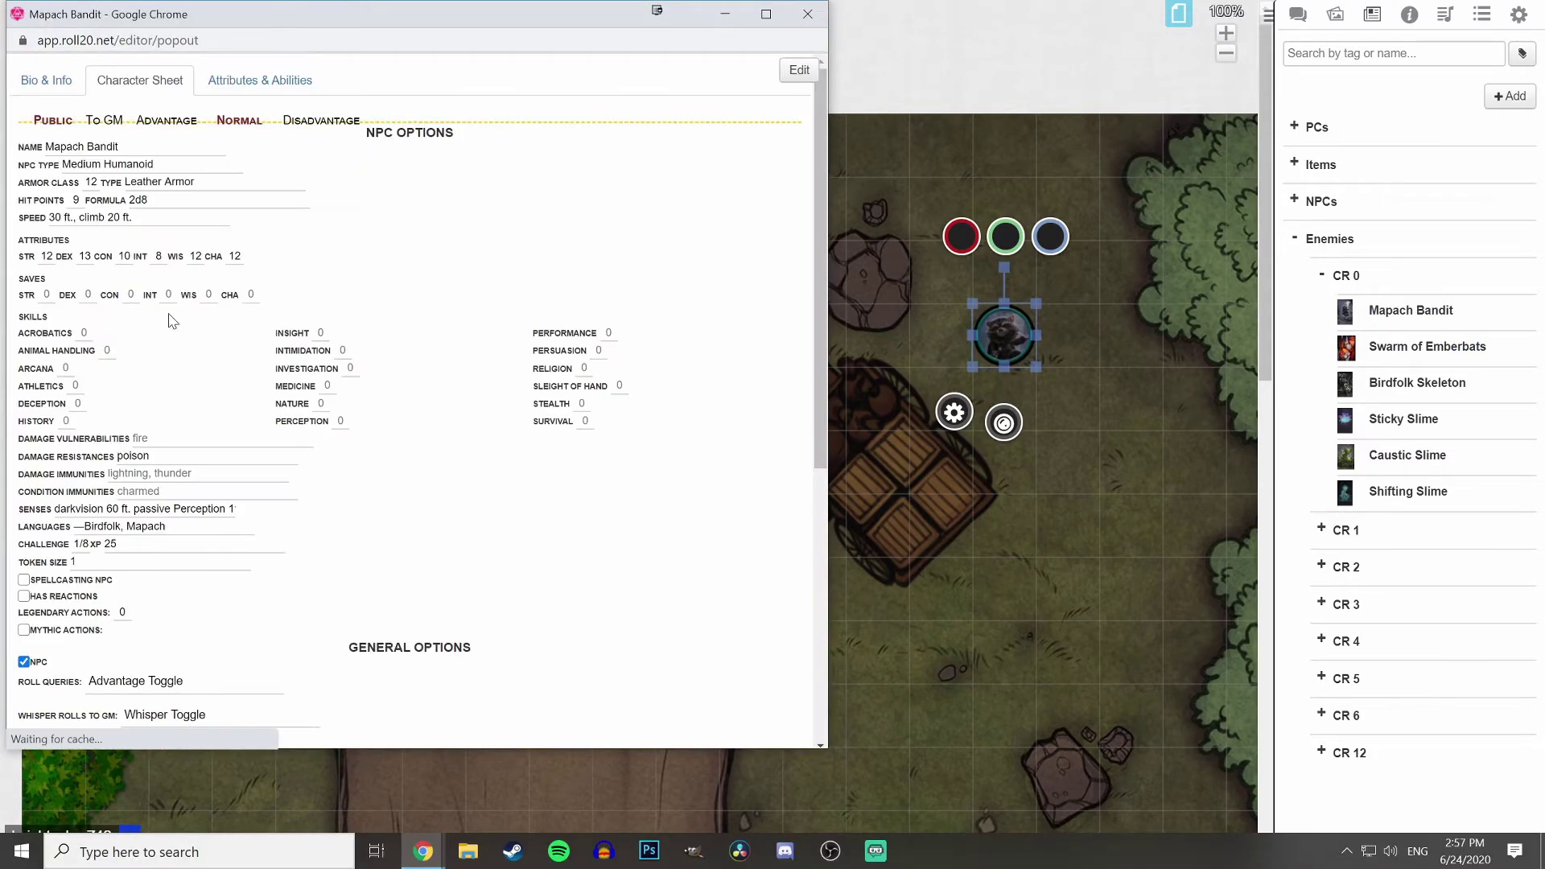
click(799, 70)
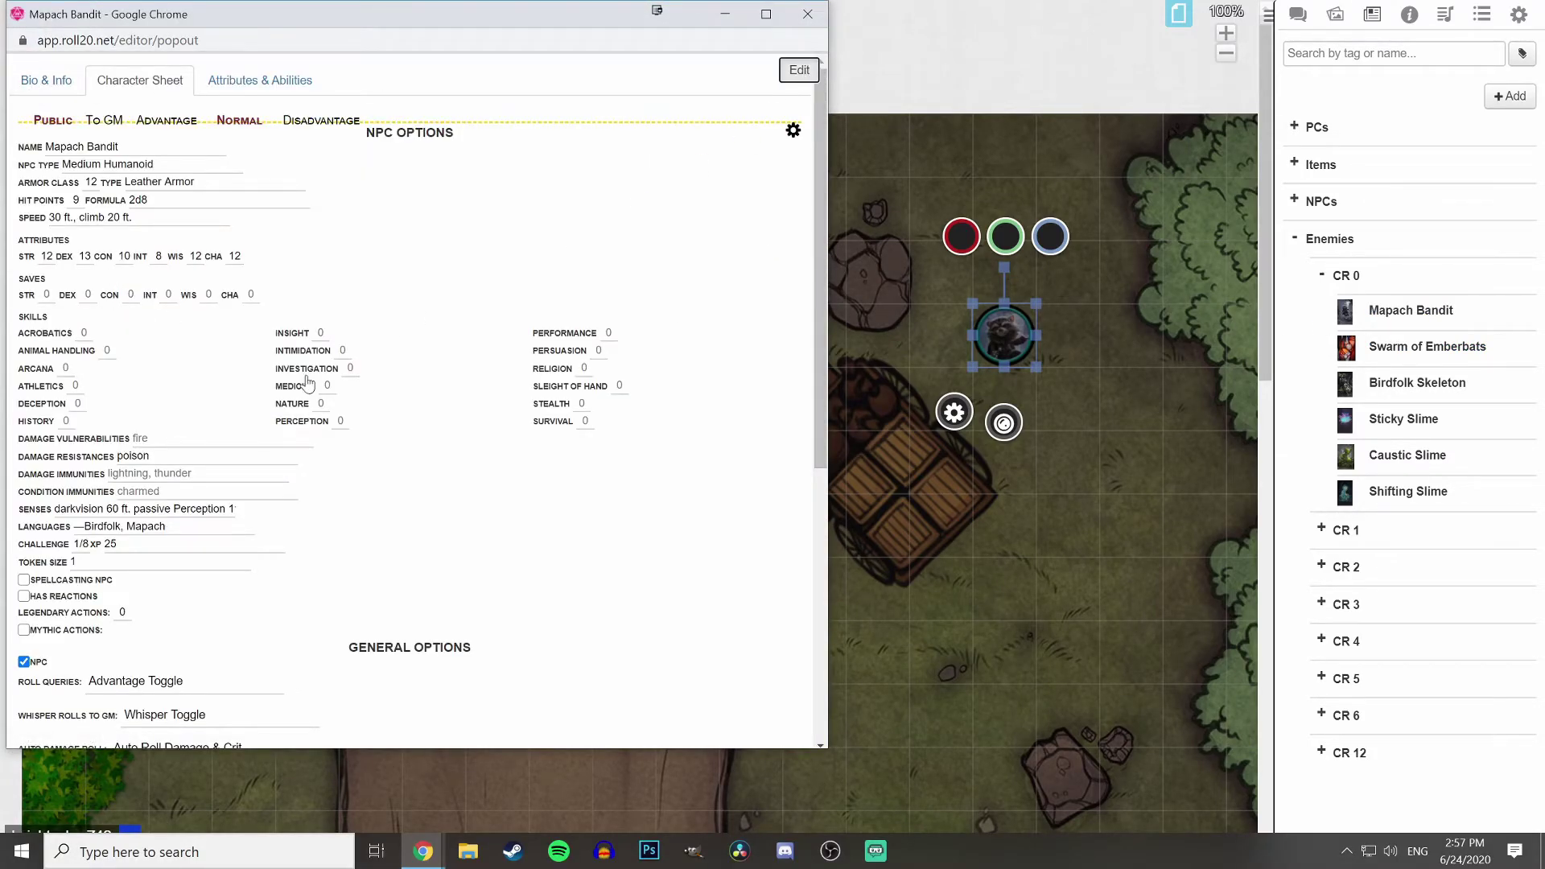
click(499, 603)
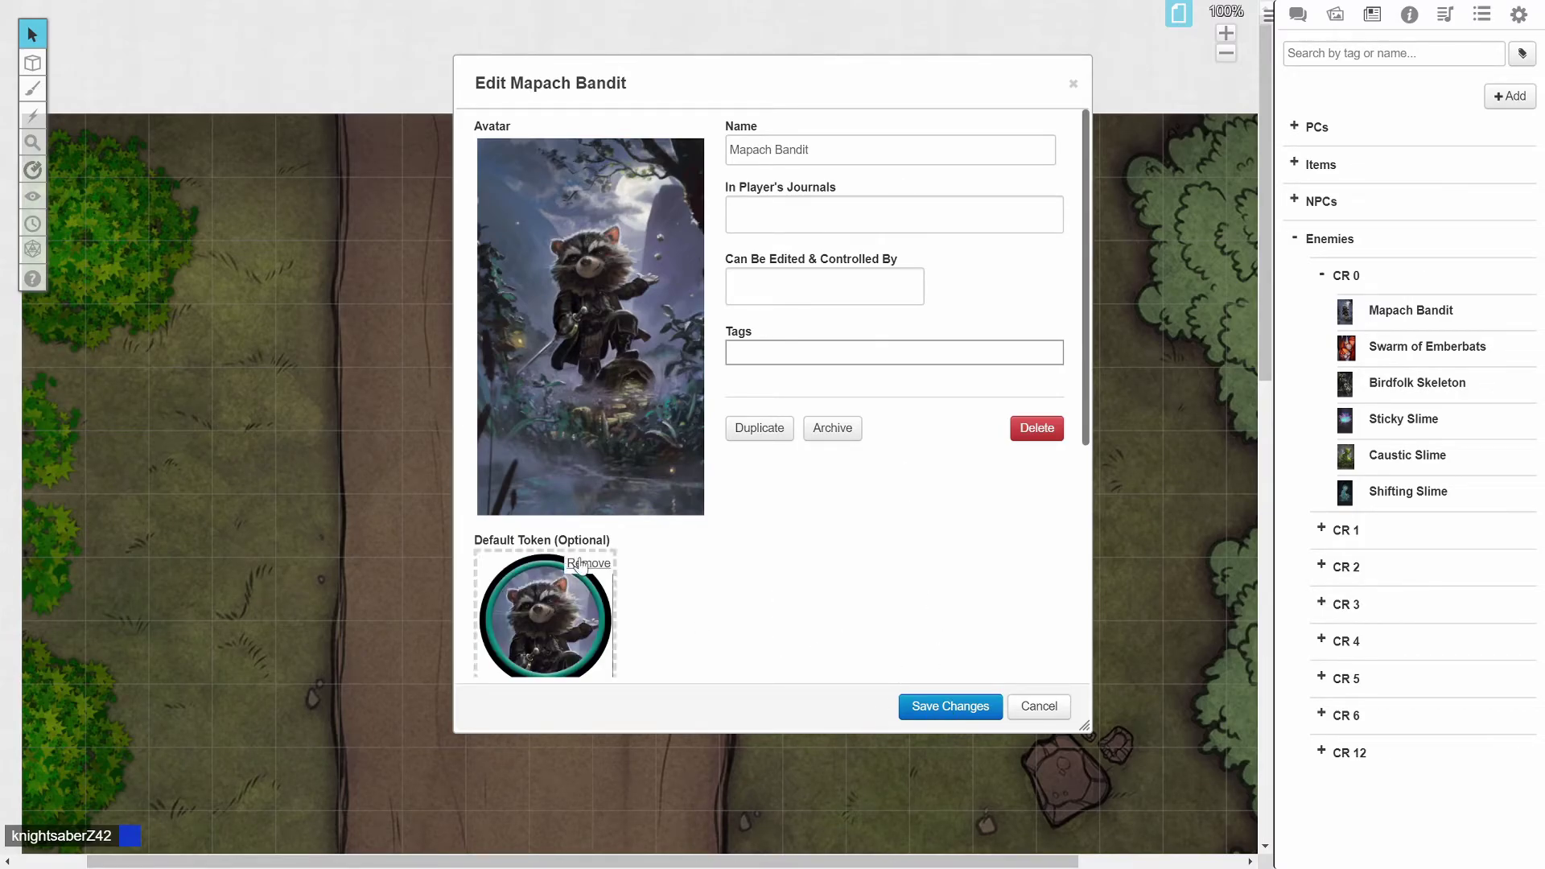
Remove the default token from the Mapach Bandit character and save the changes.
click(587, 563)
click(796, 486)
click(950, 706)
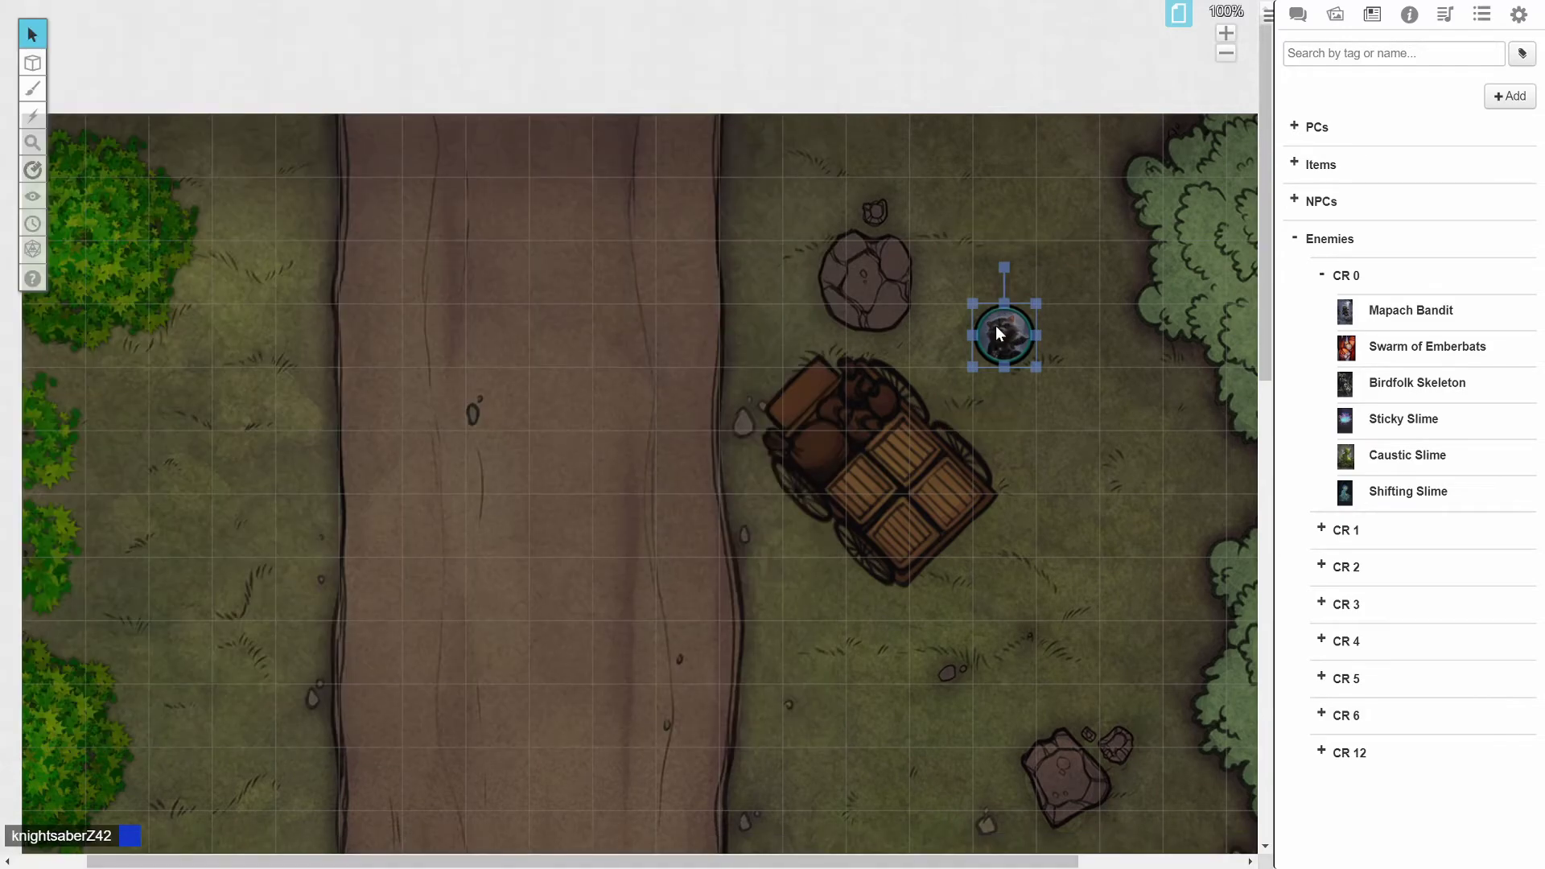
Make the map token represent the Mapach Bandit character and link its Bar 1 to ac.
double_click(996, 326)
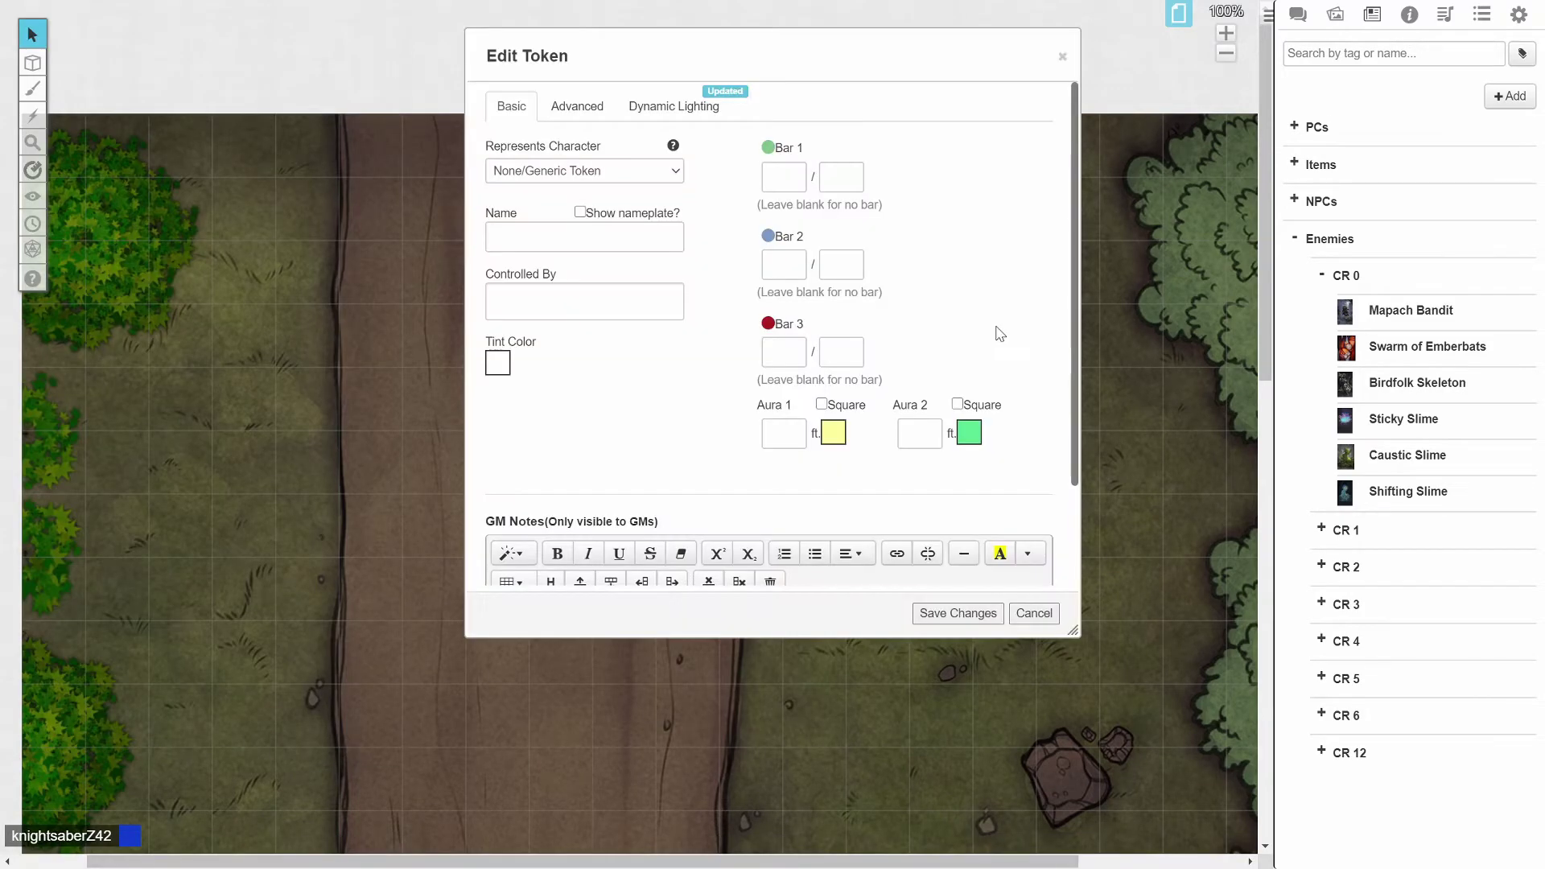
click(588, 172)
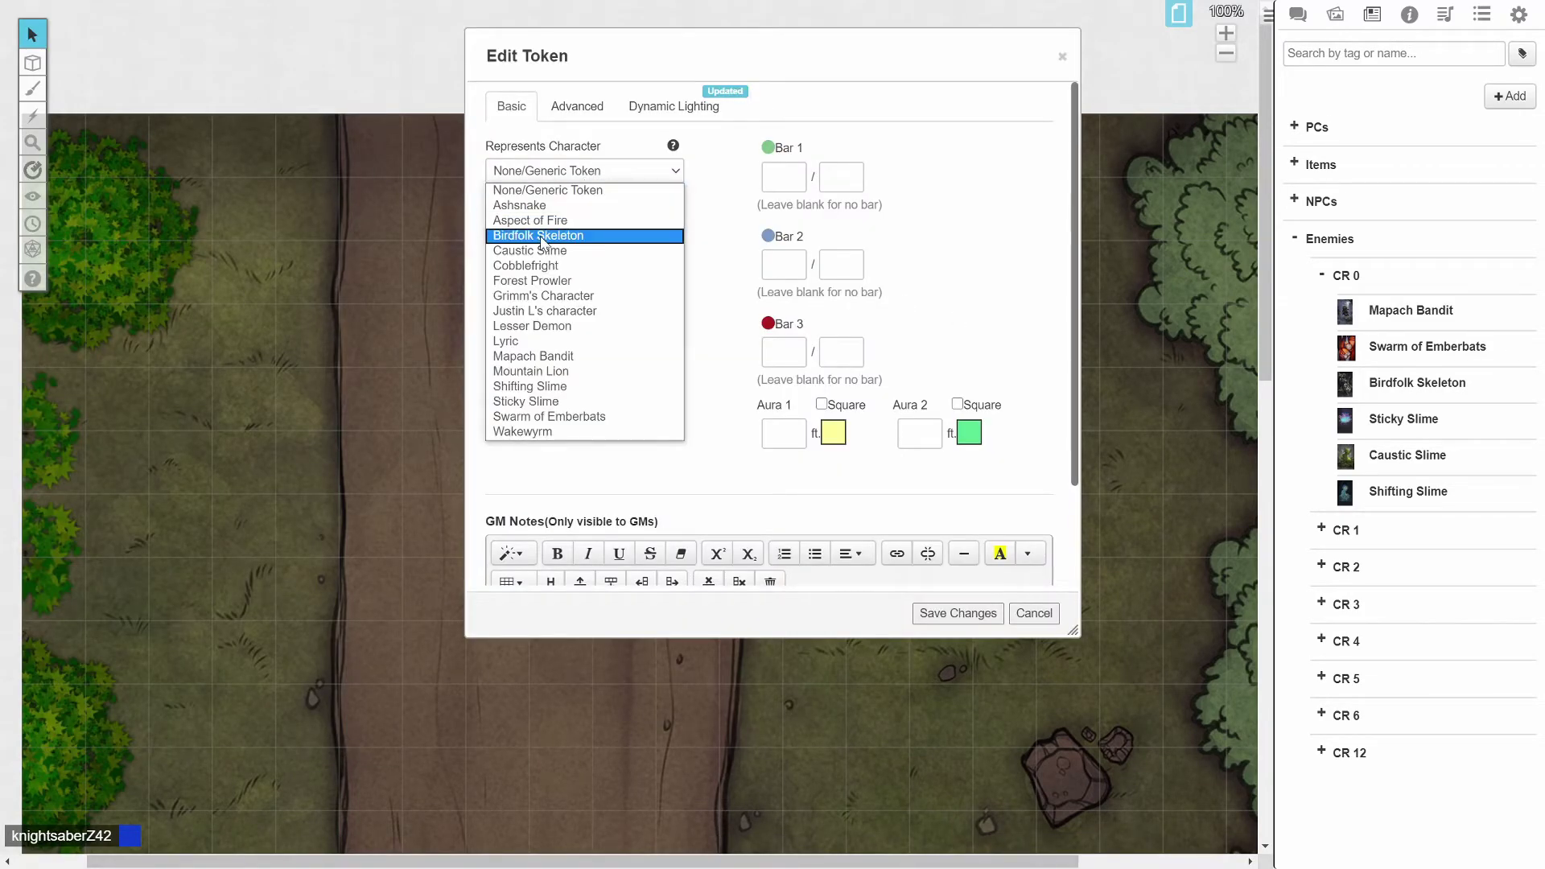
click(527, 356)
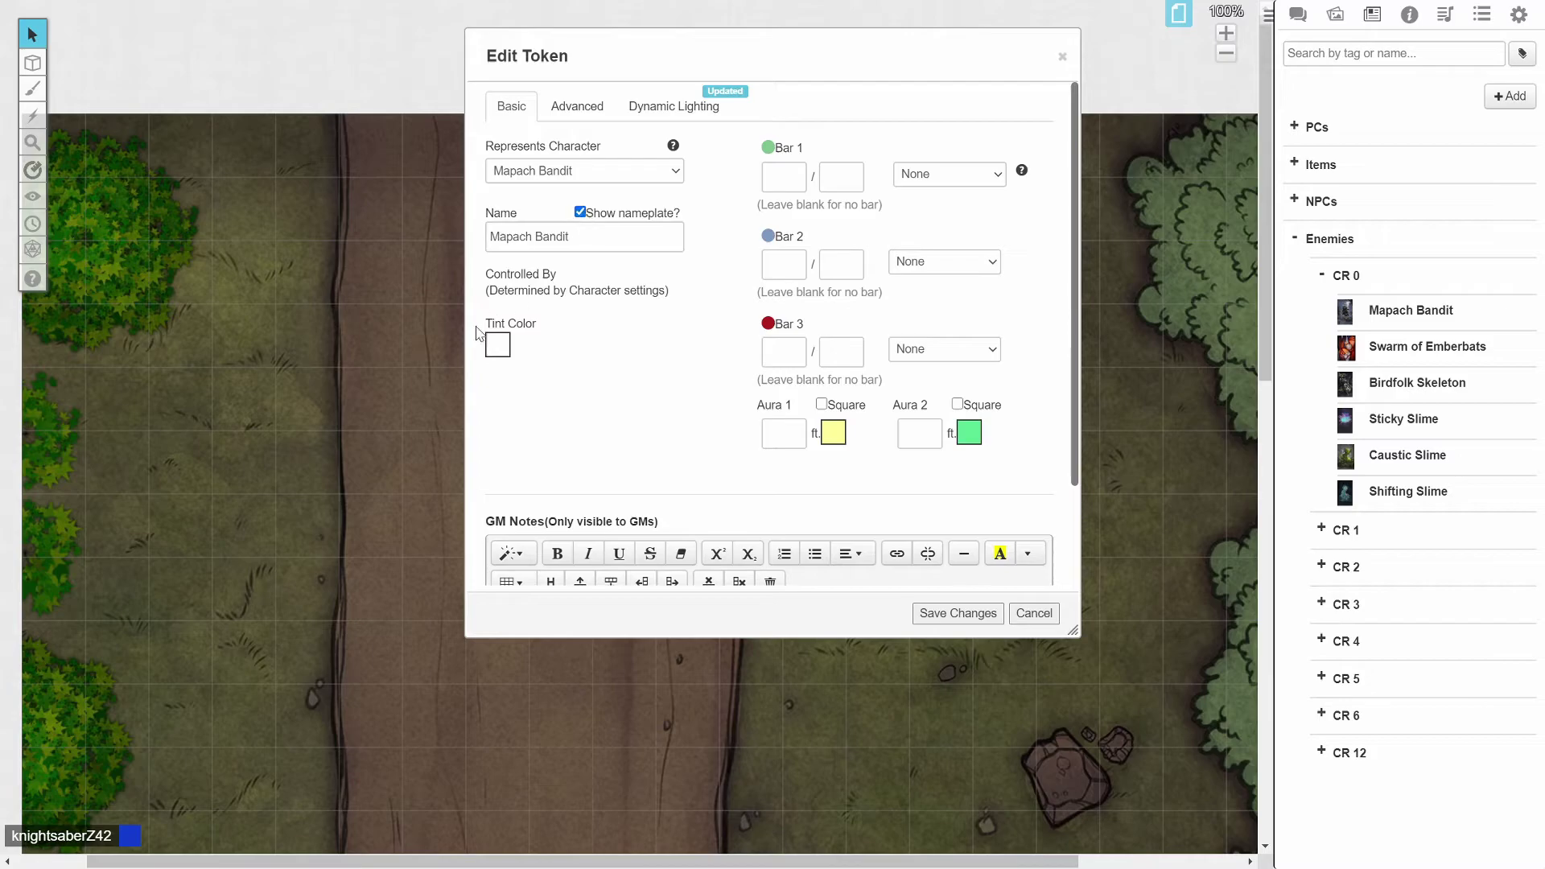
click(946, 174)
click(925, 208)
Link the token's Bar 3 to hp with a value of 9/9.
click(948, 349)
scroll(933, 454, down, 5)
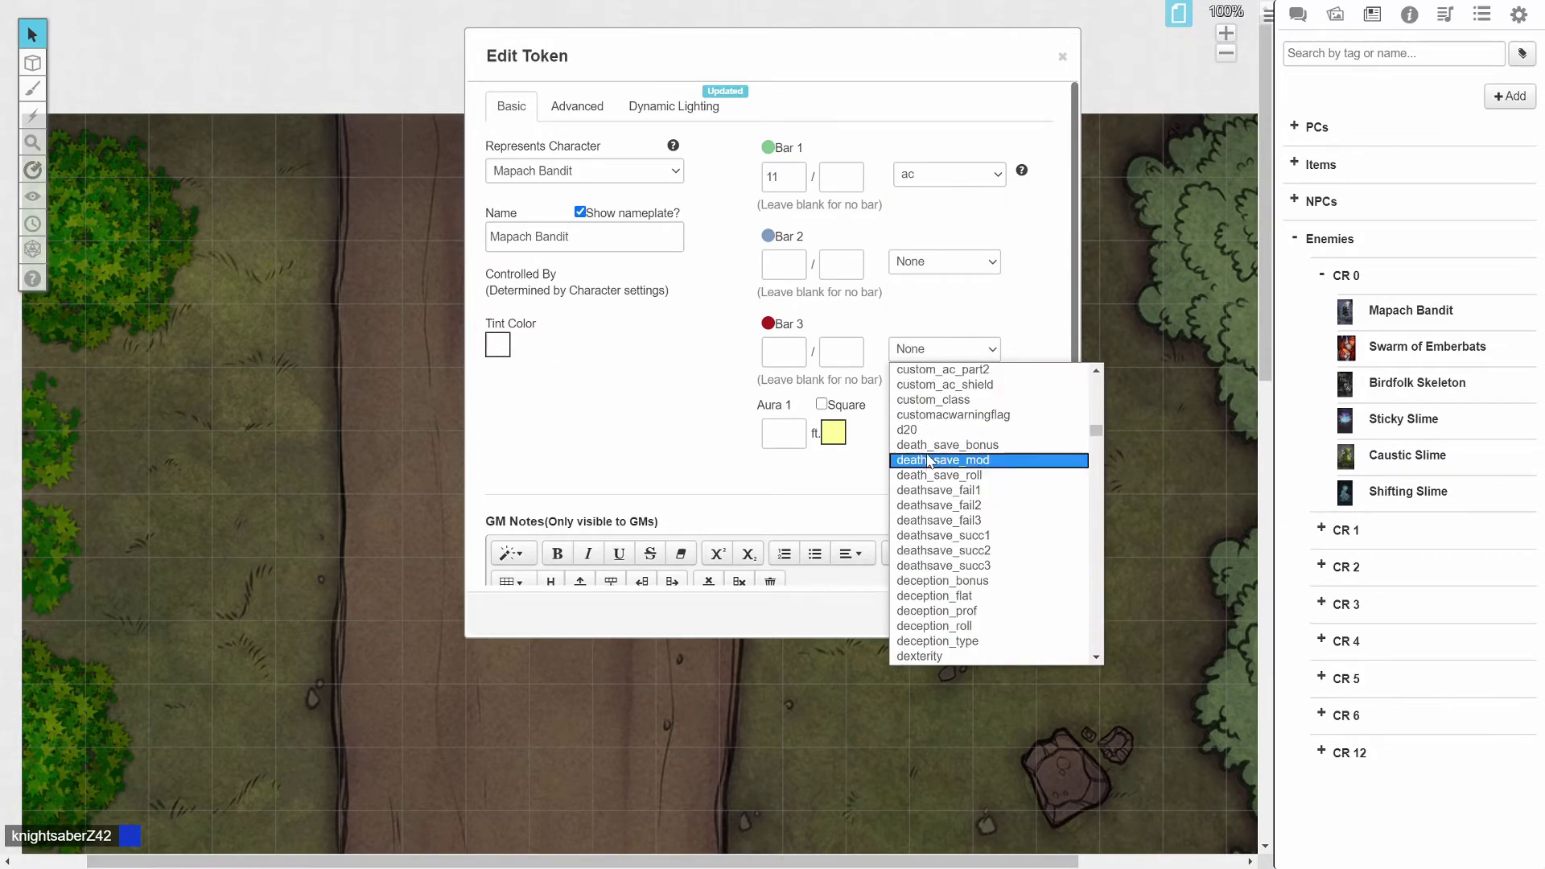
key(n)
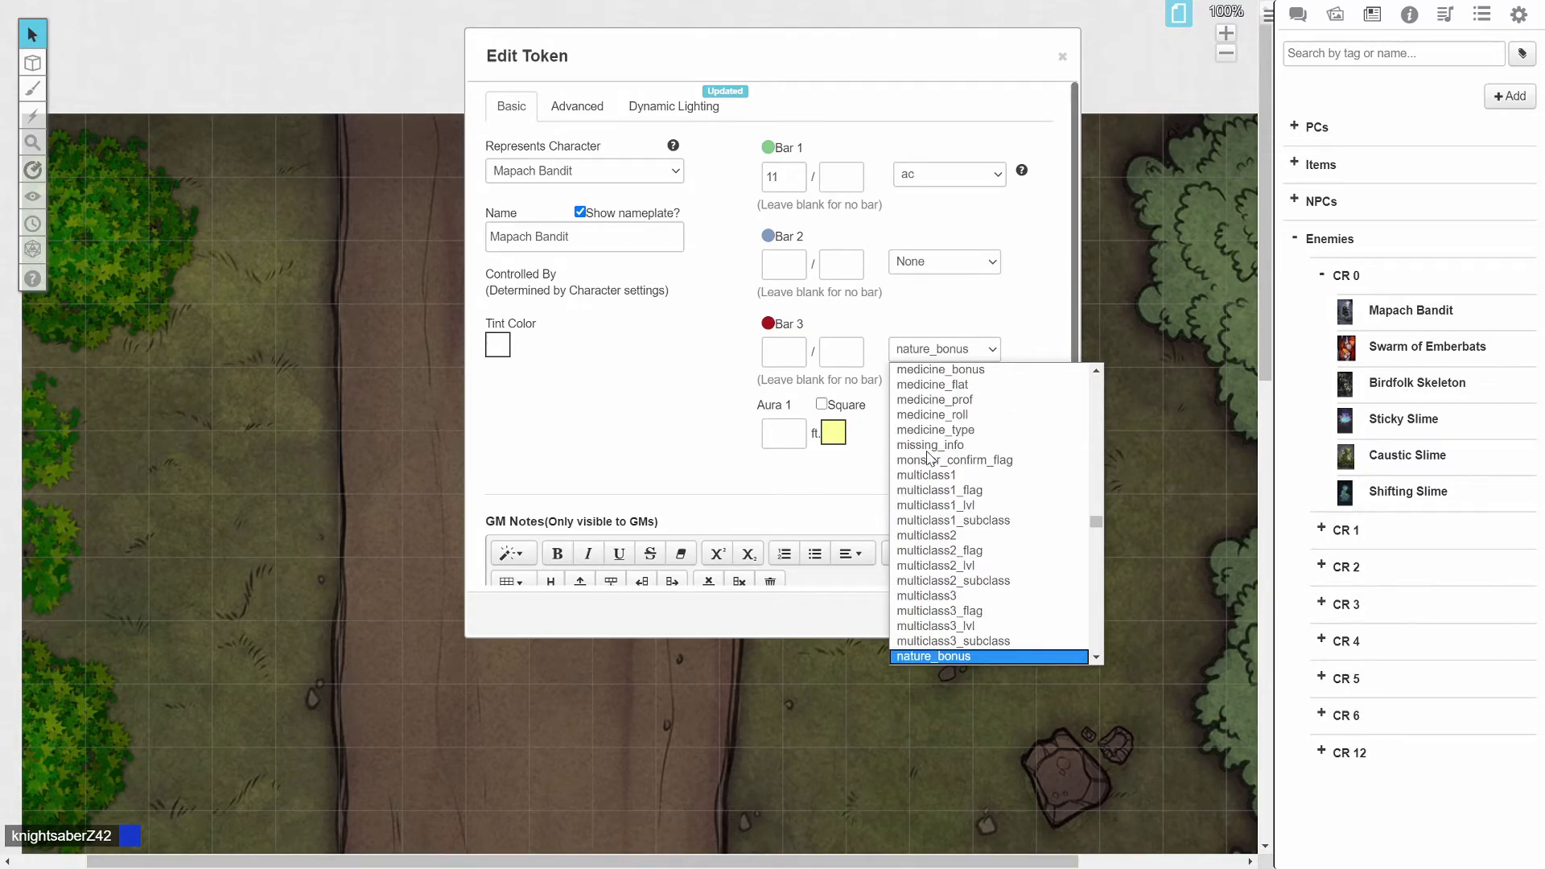
key(h)
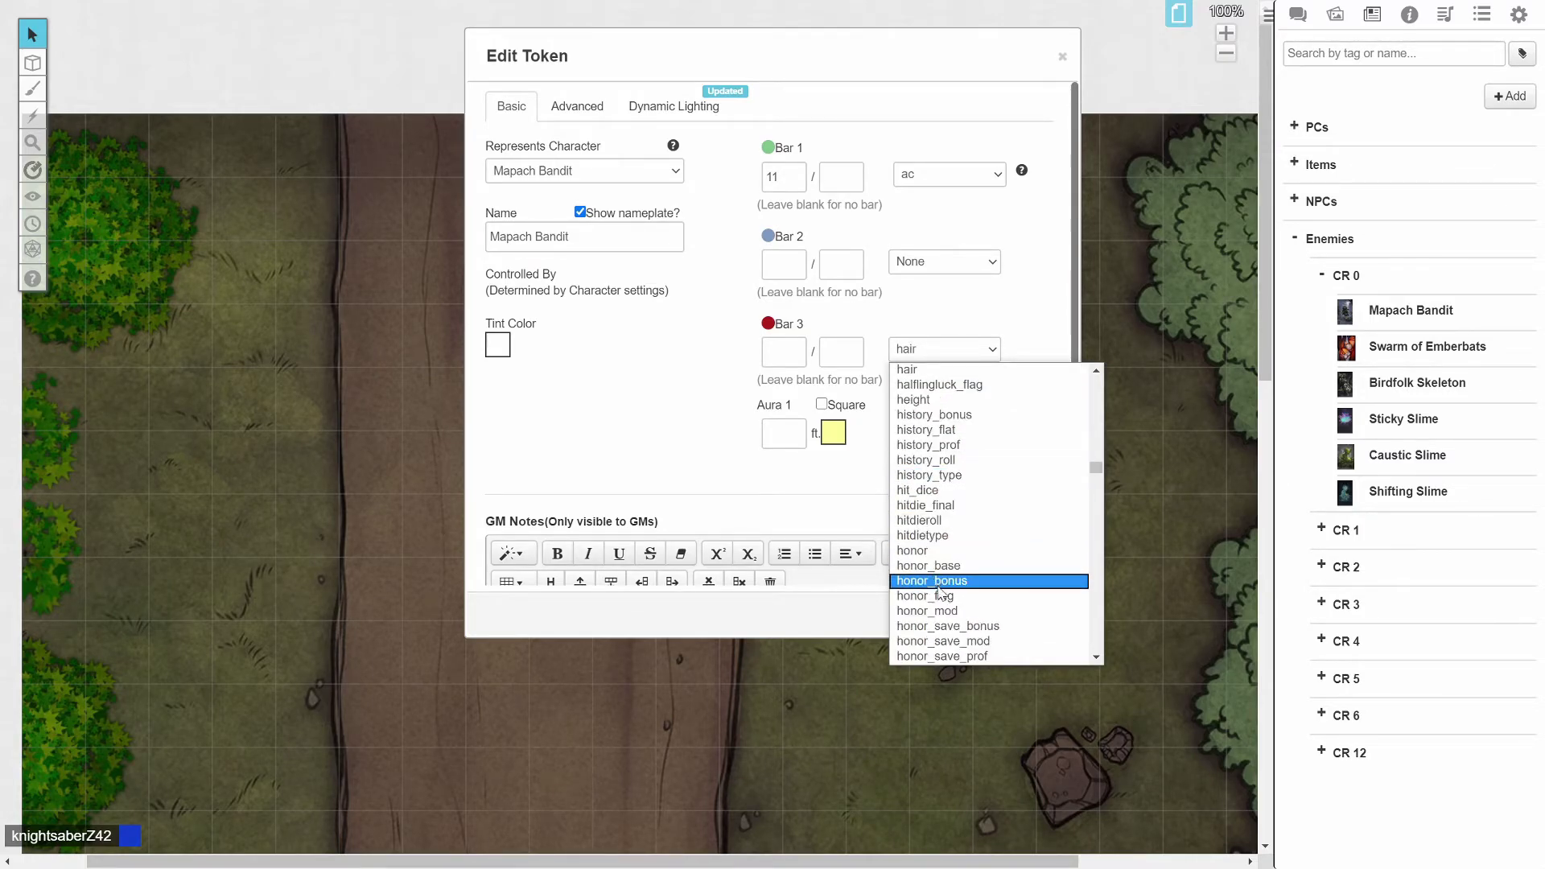
scroll(950, 603, down, 2)
click(931, 521)
click(783, 352)
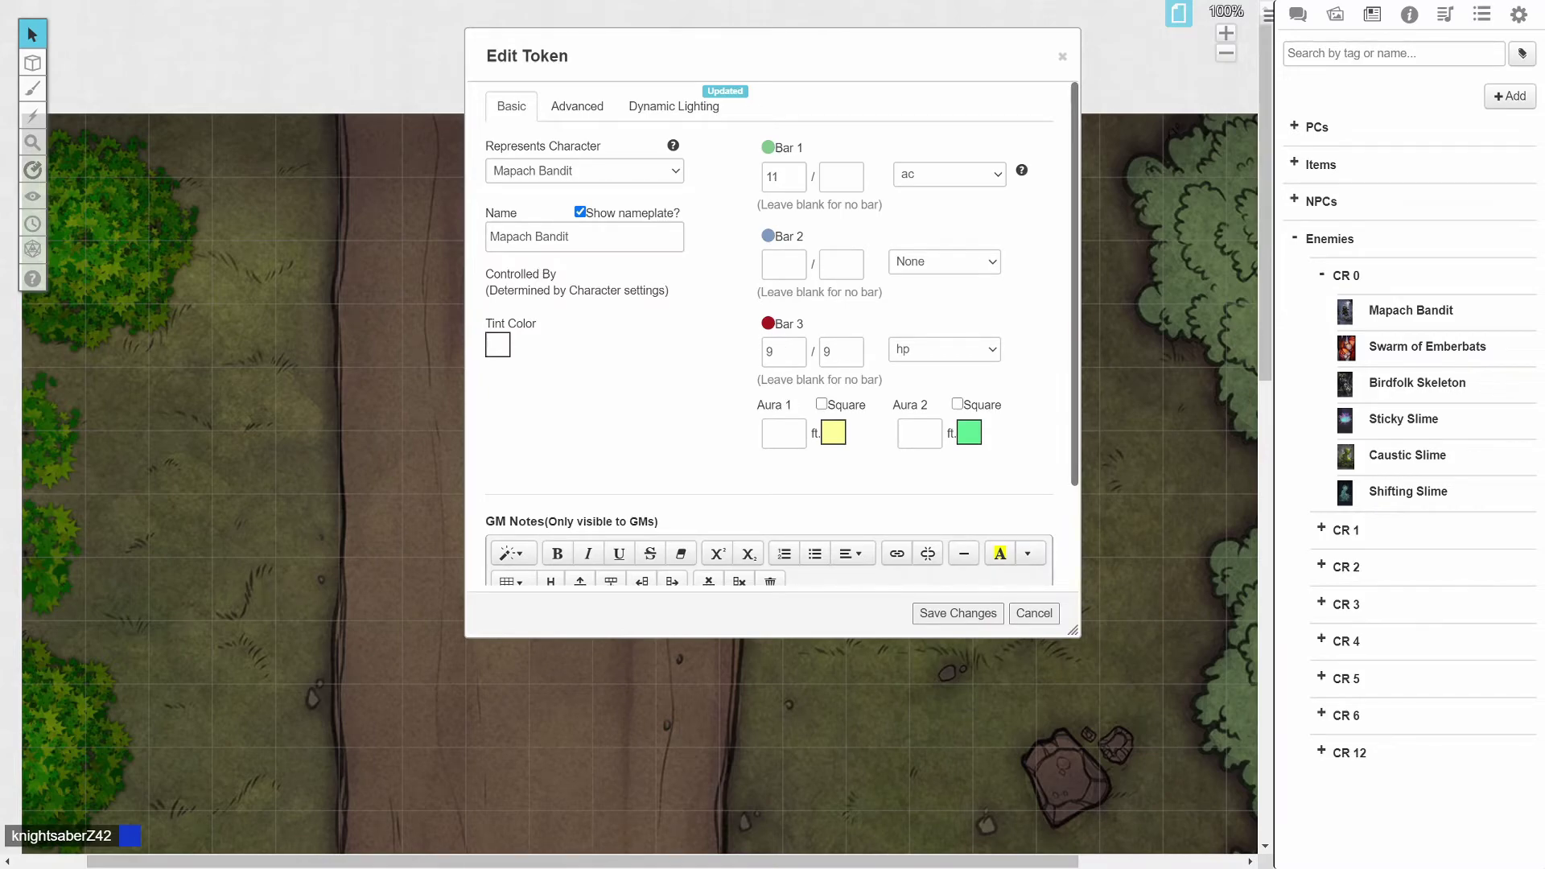
Check the token's Advanced and Dynamic Lighting settings, save the token changes and move the Mapach Bandit token onto the dirt road.
click(588, 108)
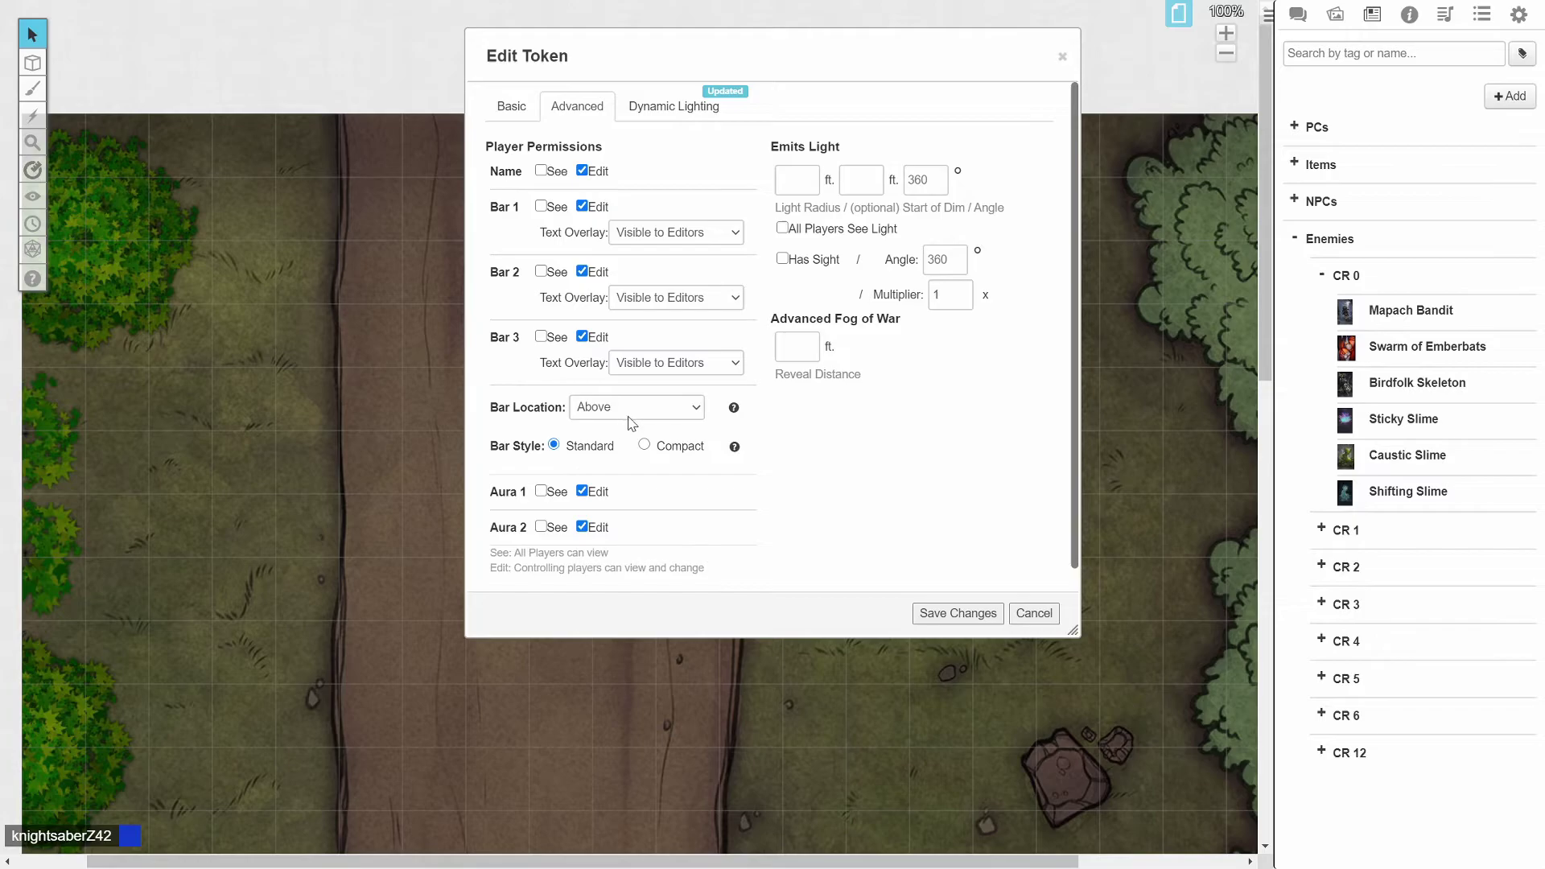
click(656, 106)
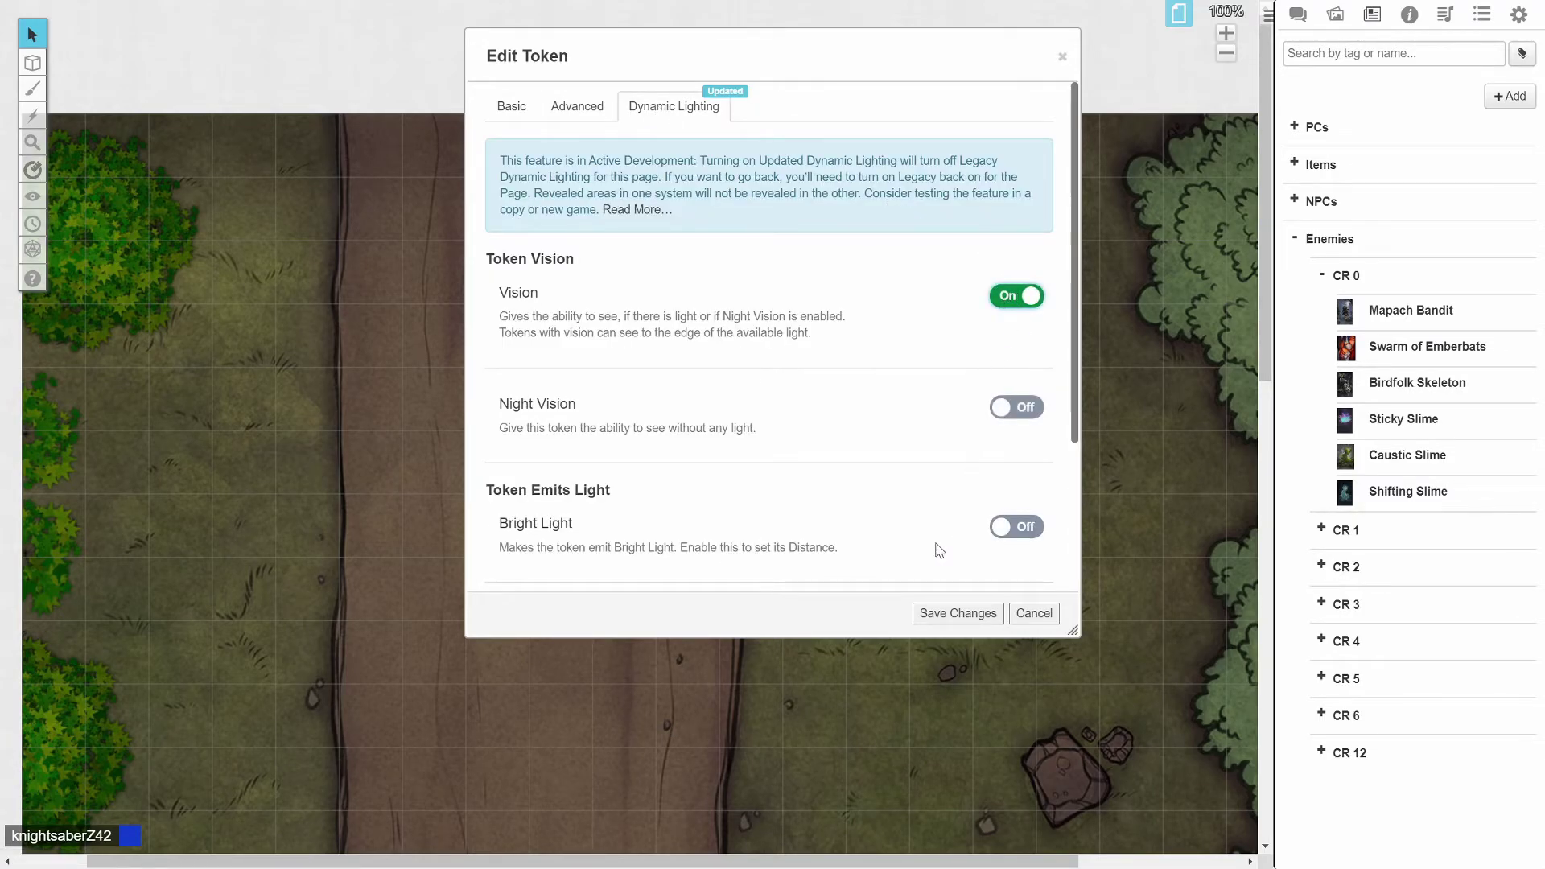
click(959, 613)
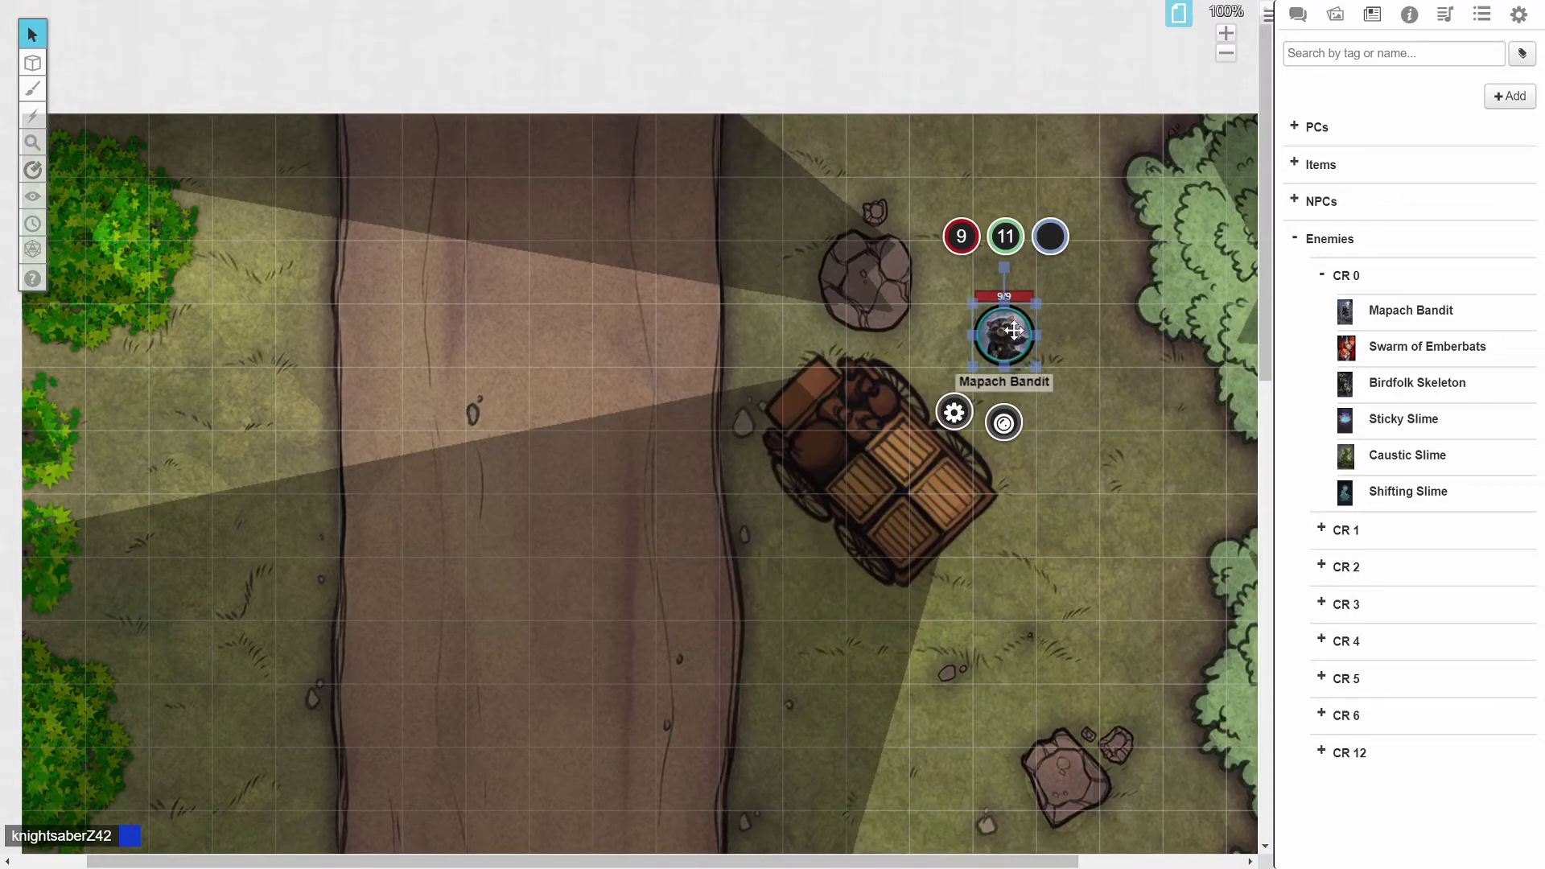
drag(1013, 330, 650, 361)
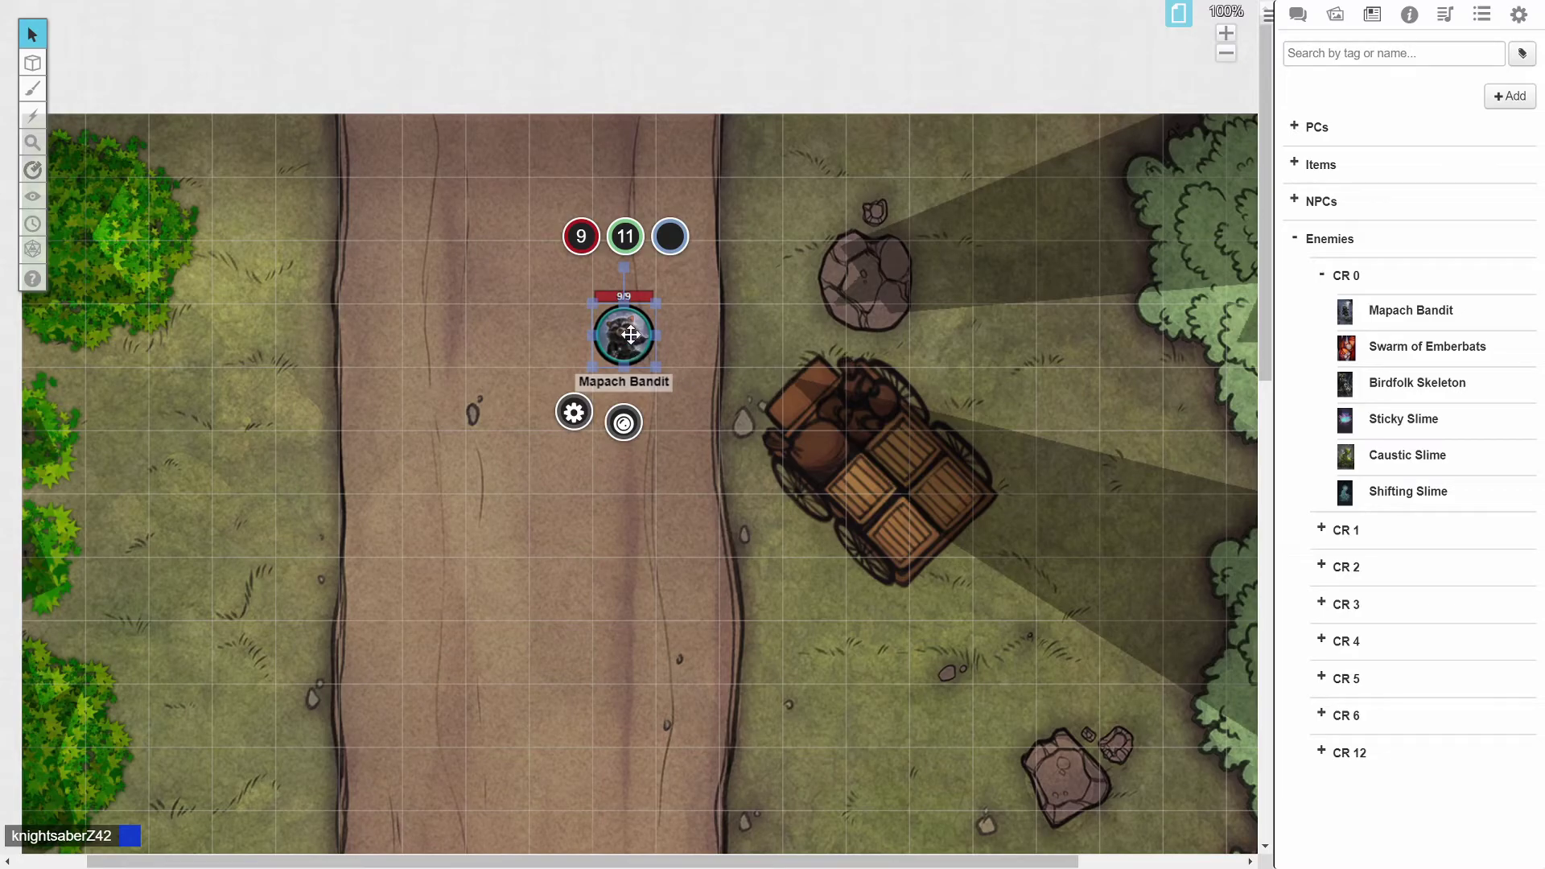
Assign the selected, configured map token as the Mapach Bandit character's default token and save the character.
right_click(627, 338)
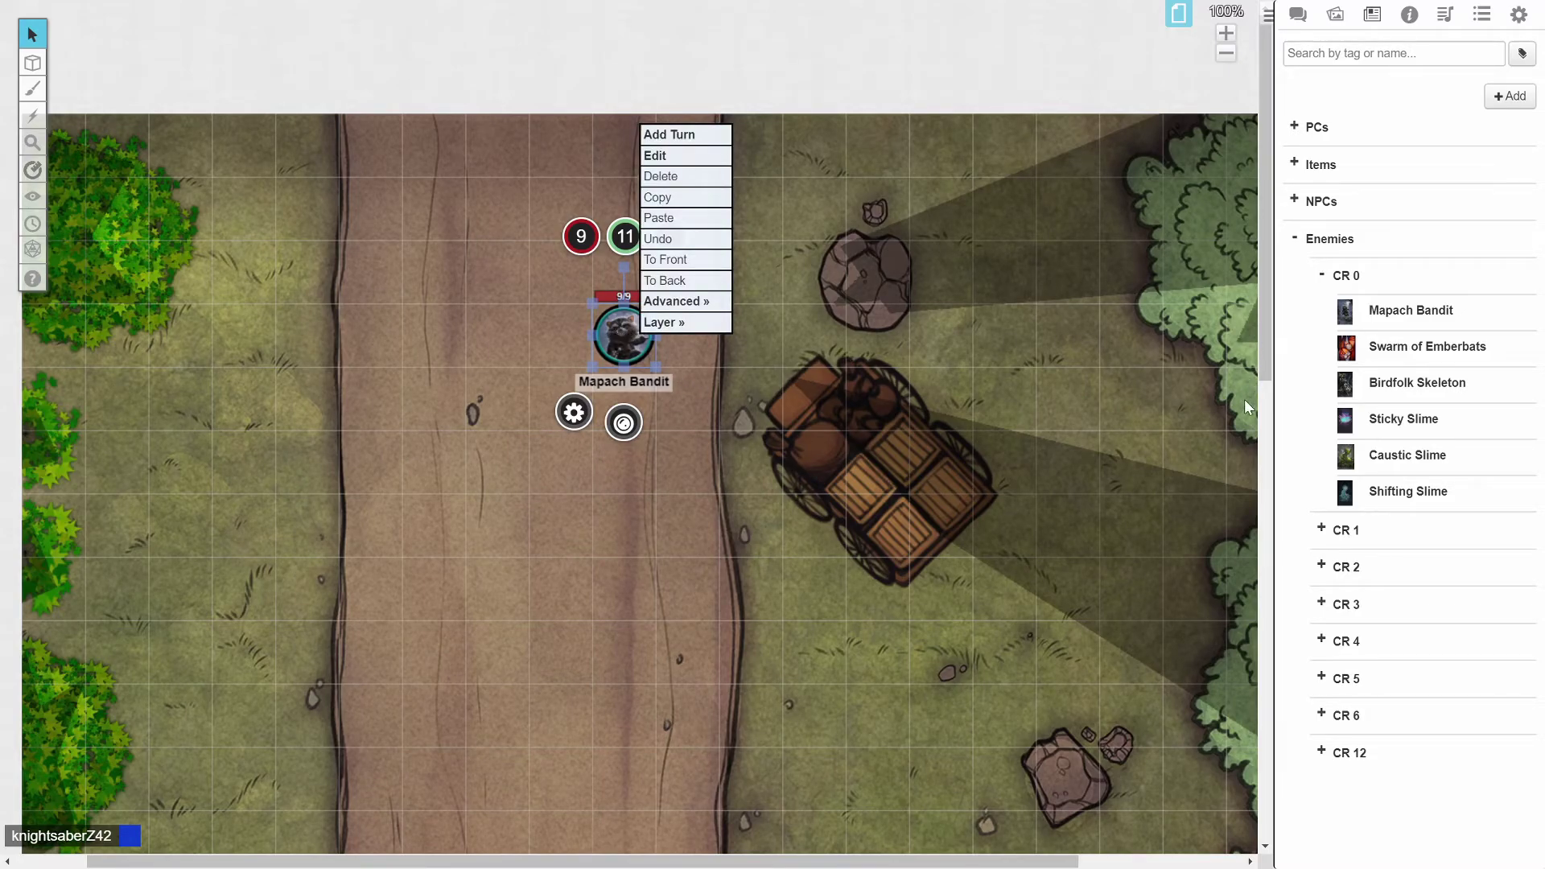
click(1414, 318)
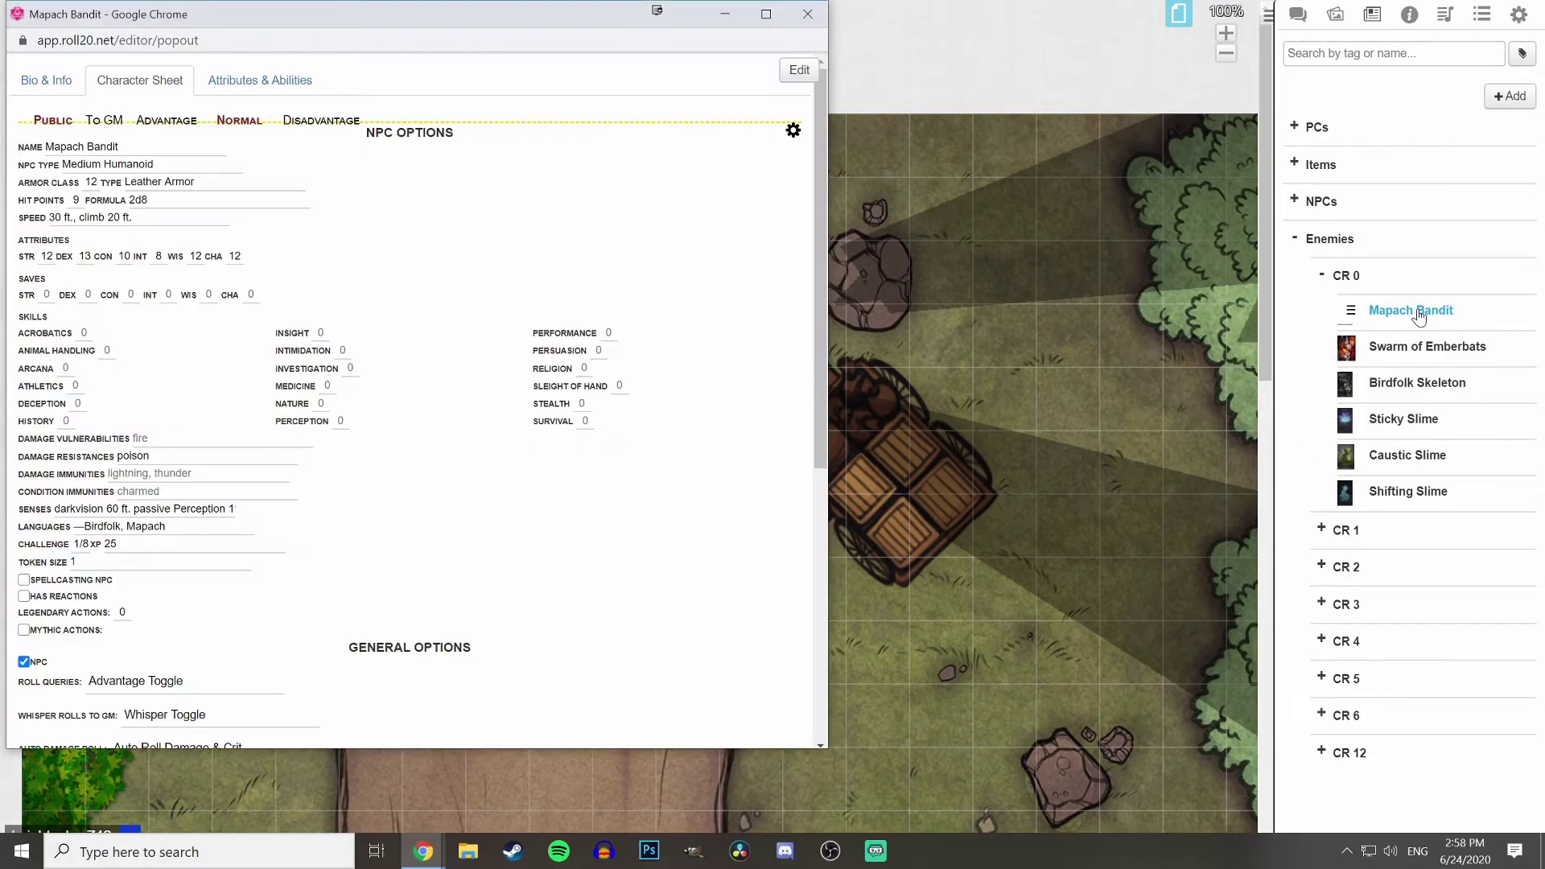
click(799, 70)
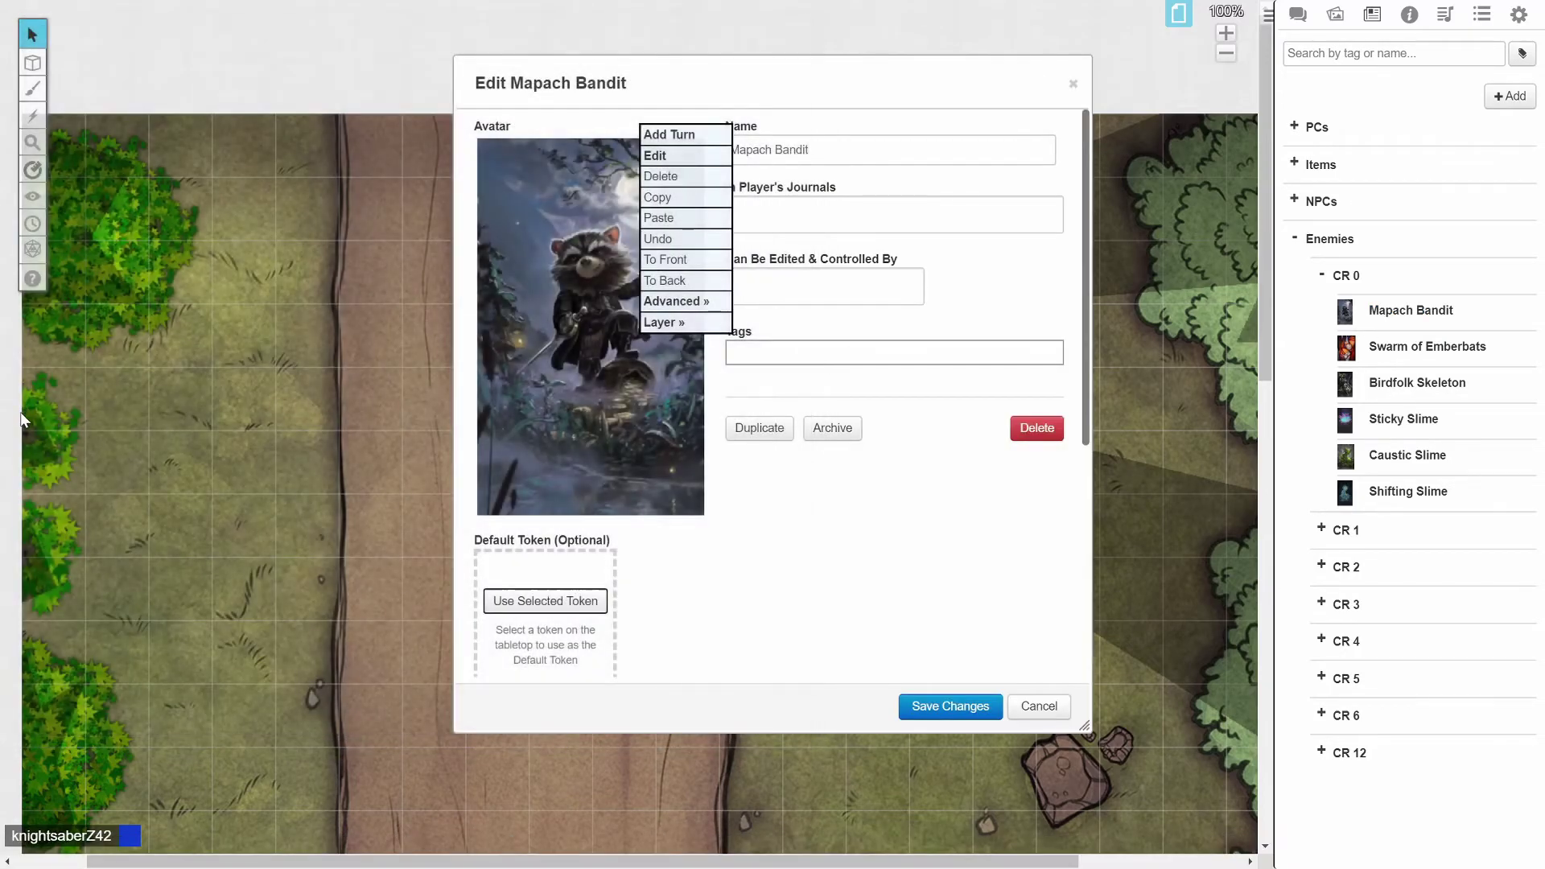
click(547, 602)
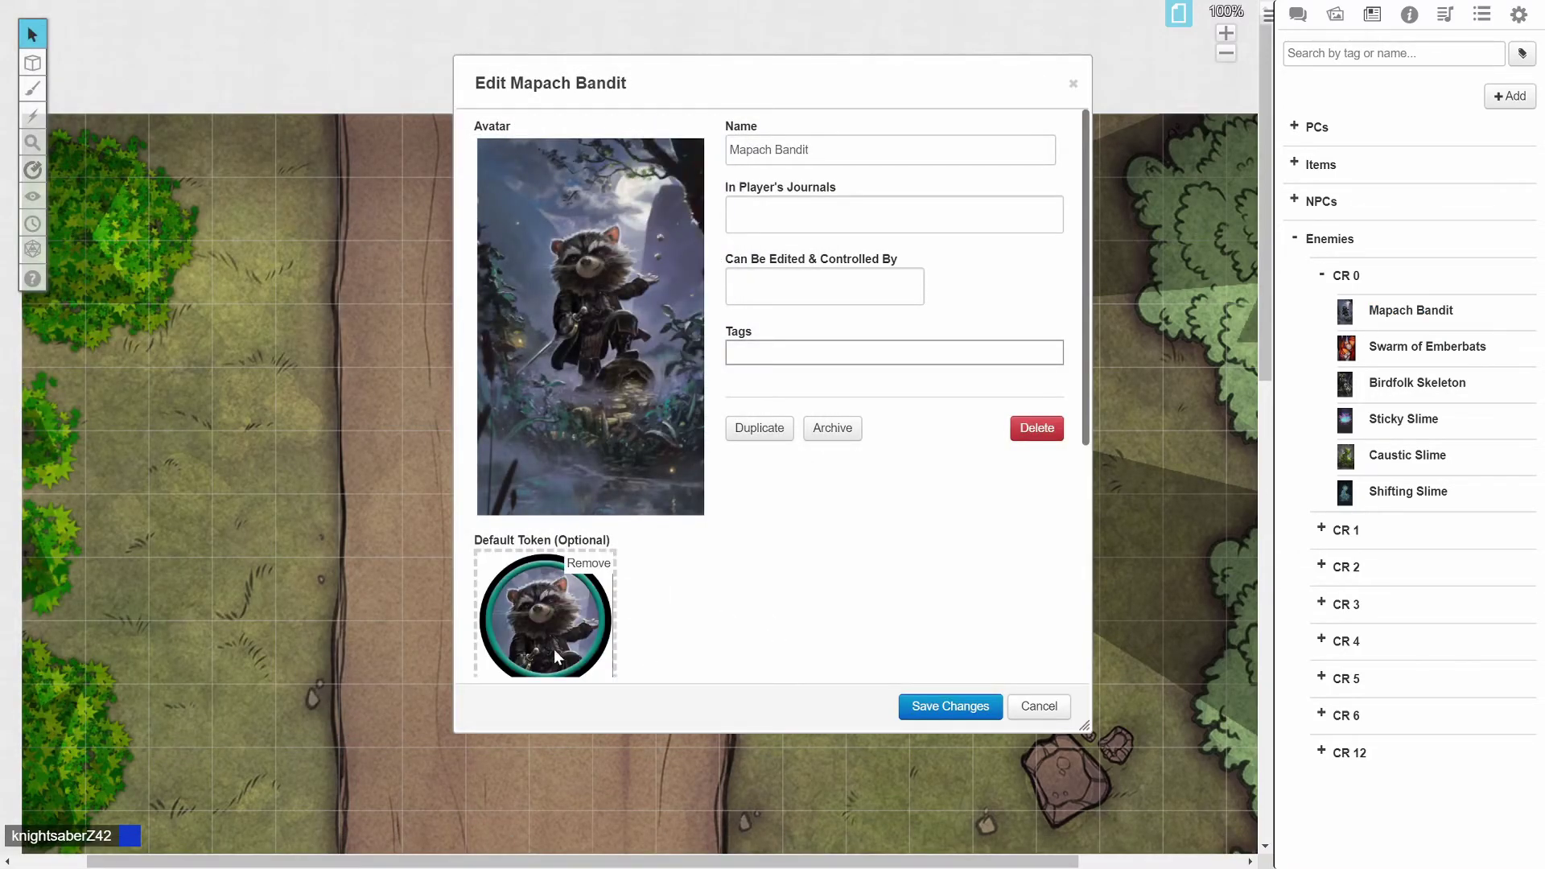
click(925, 706)
click(807, 18)
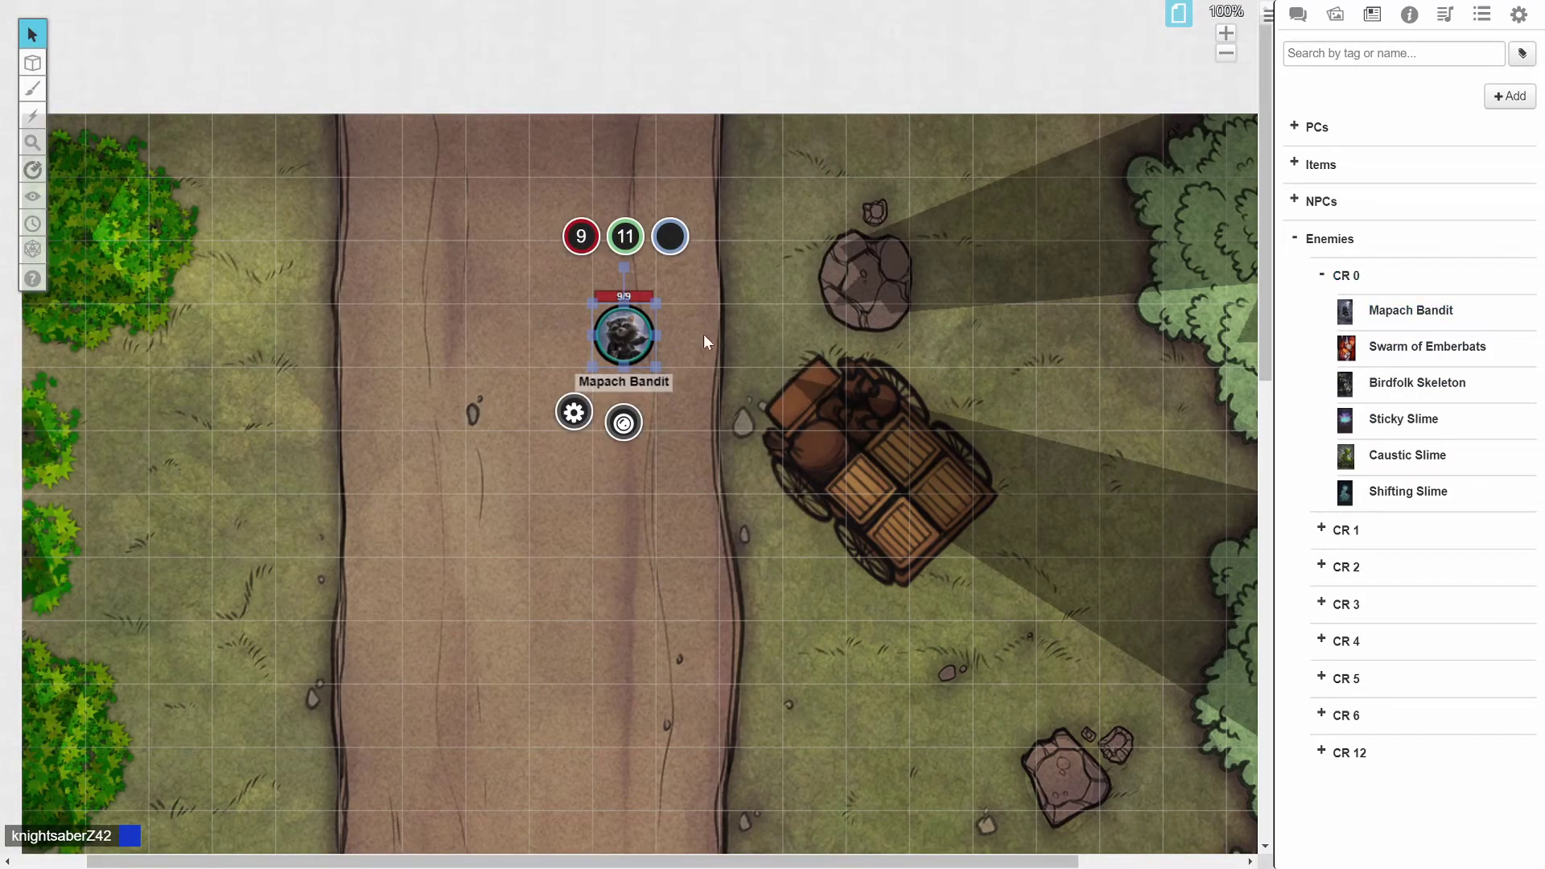
click(509, 385)
right_click(1411, 313)
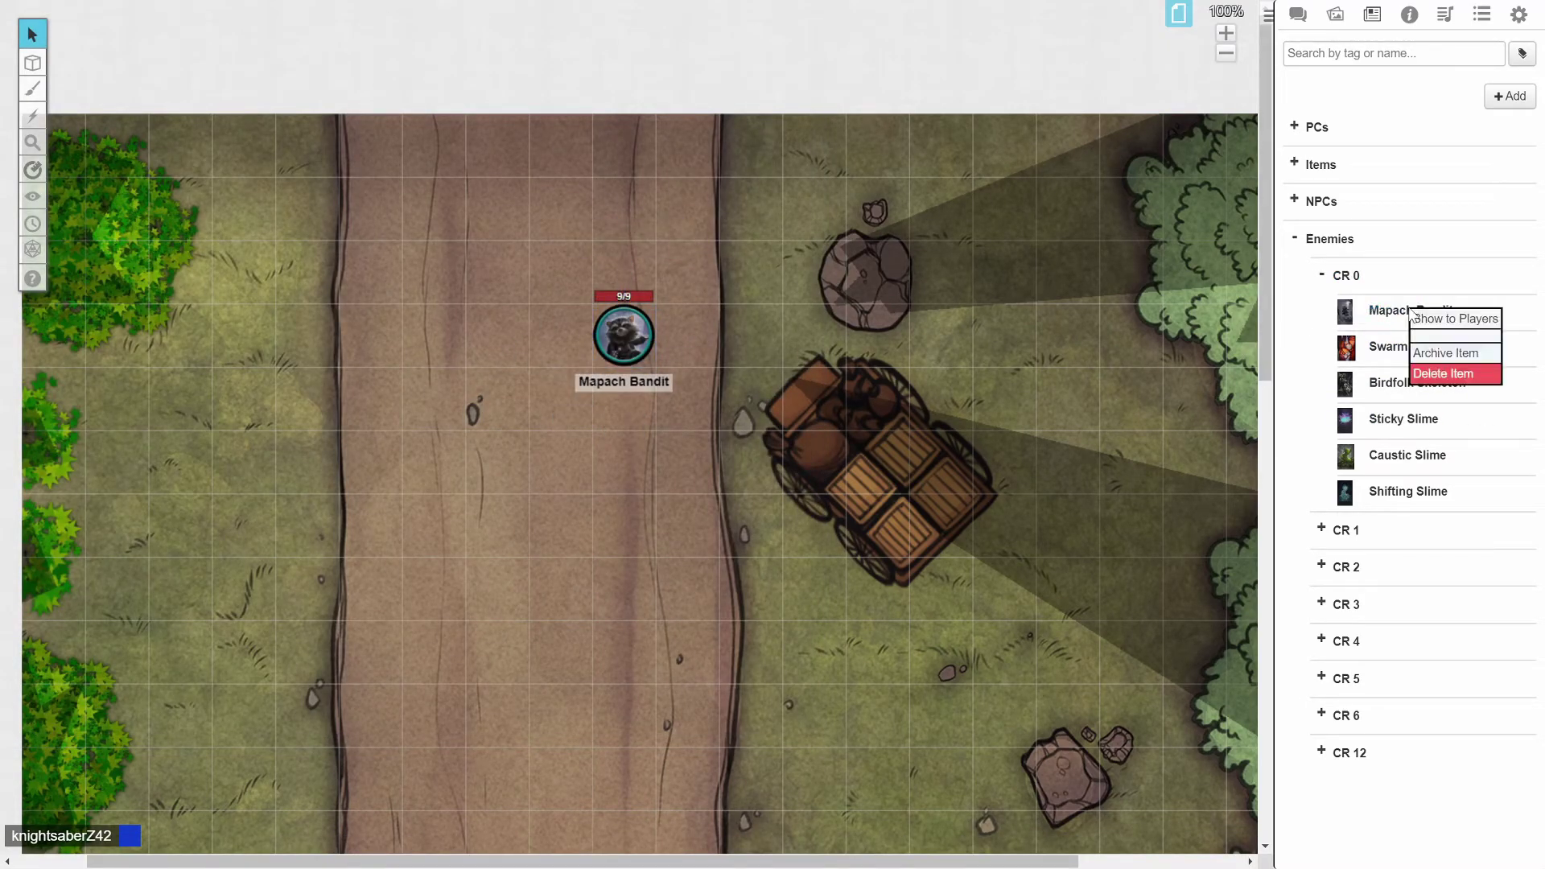
click(1292, 338)
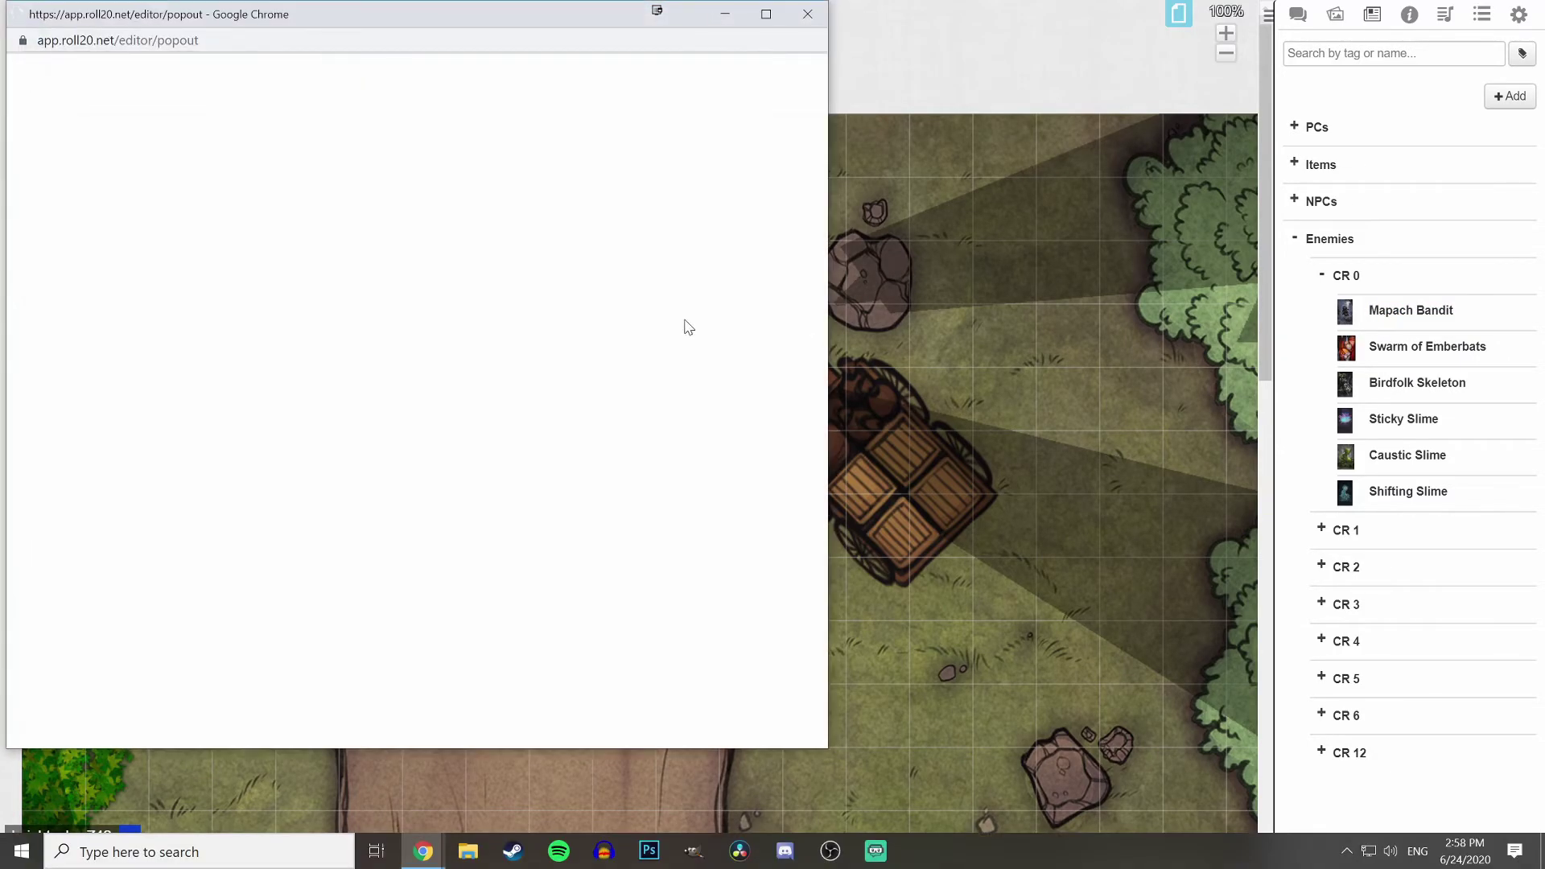
click(804, 16)
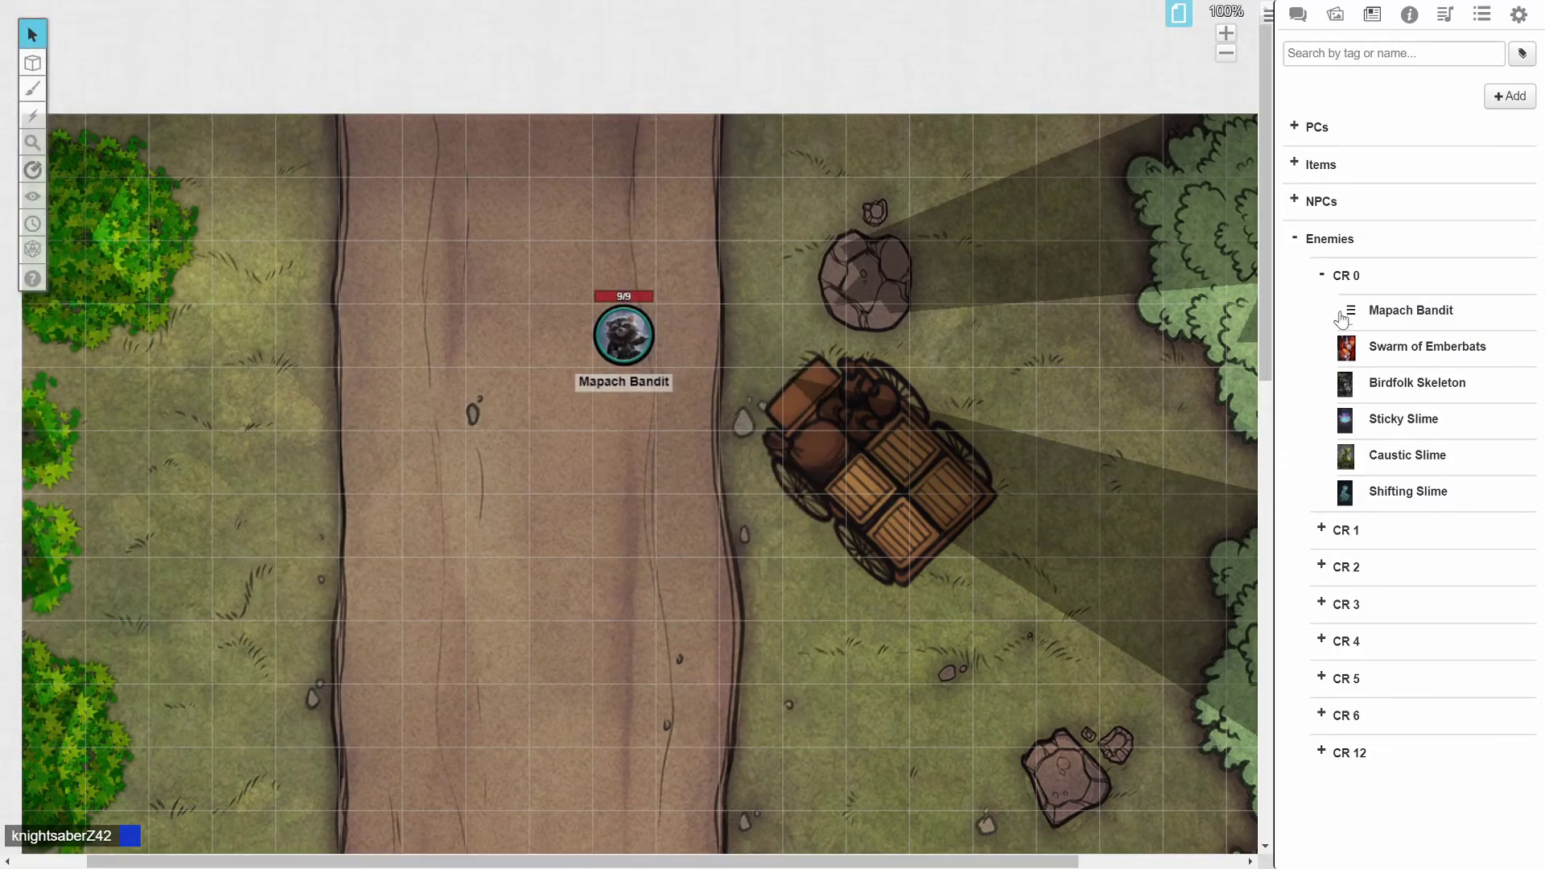
Place a second Mapach Bandit token on the road beside the first and set its hp bar to 2.
drag(1391, 322, 475, 345)
click(475, 345)
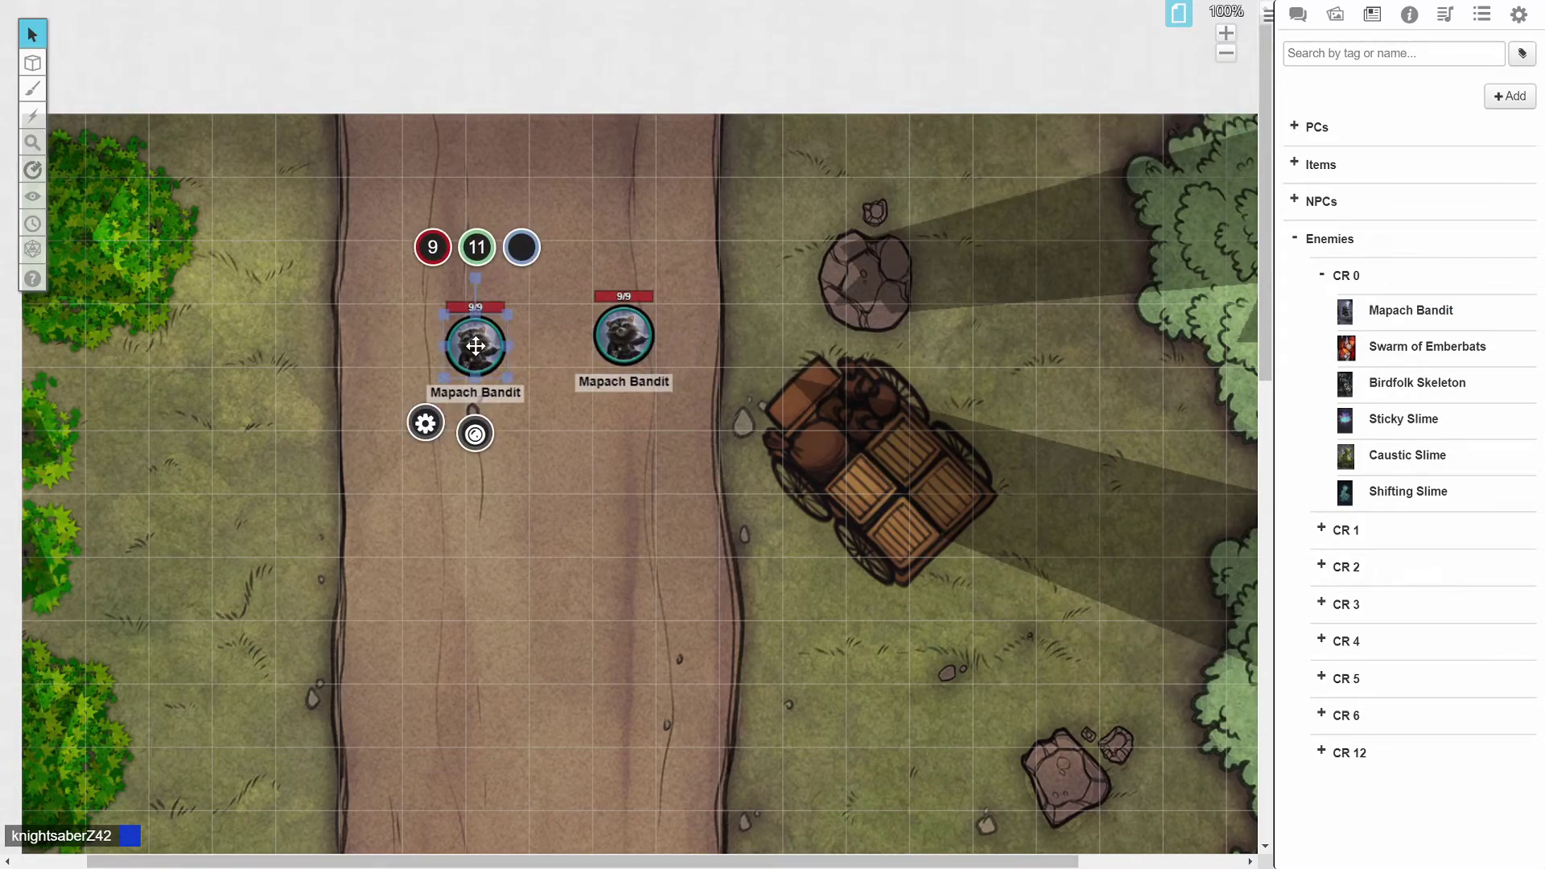
click(455, 240)
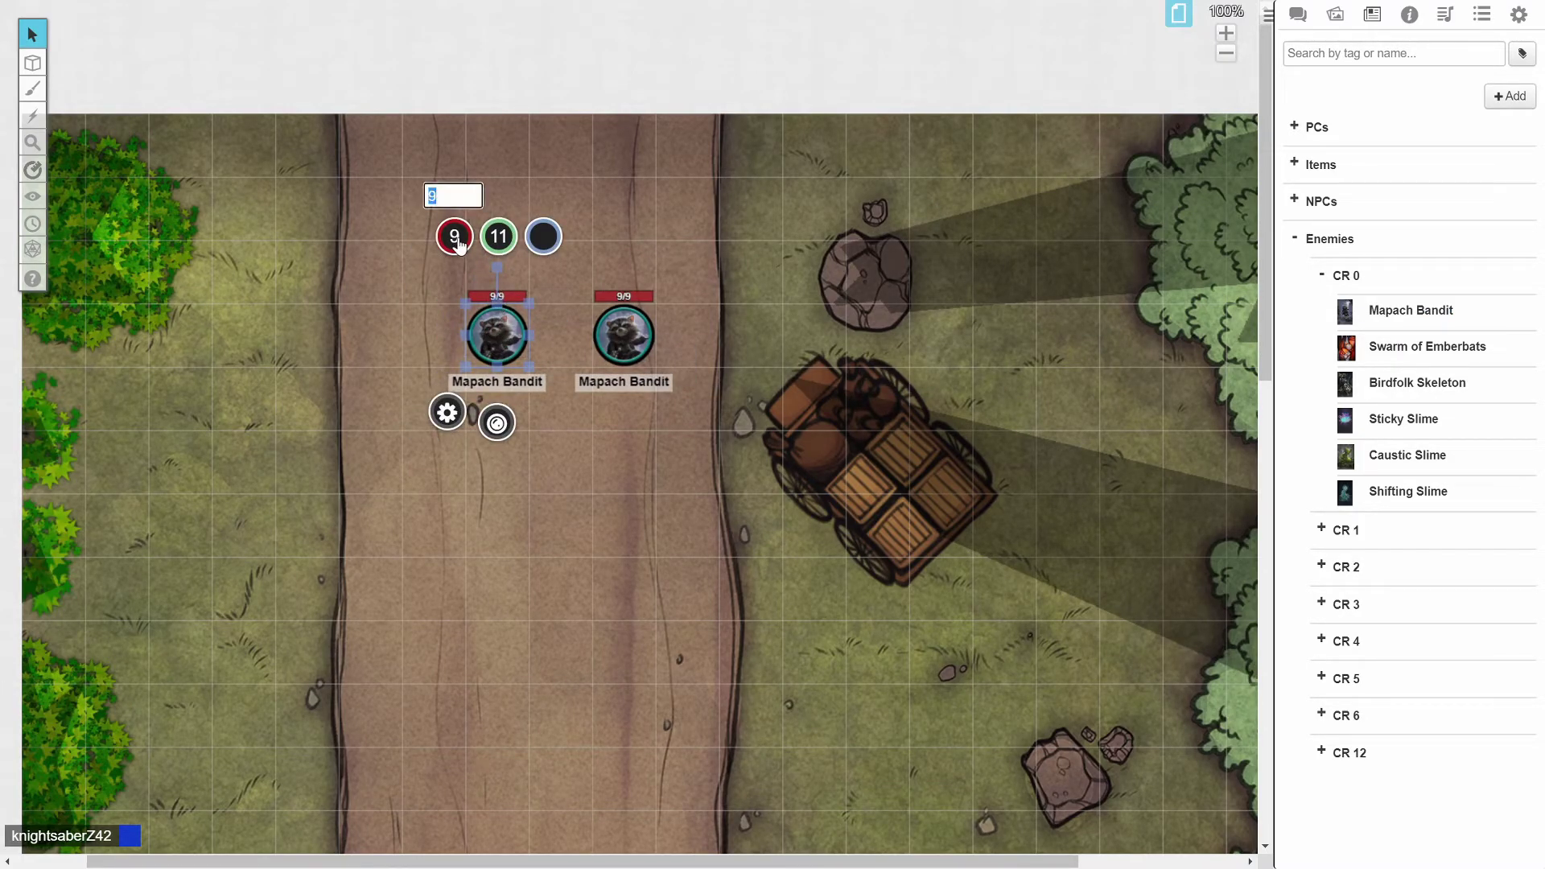
text(2)
click(406, 403)
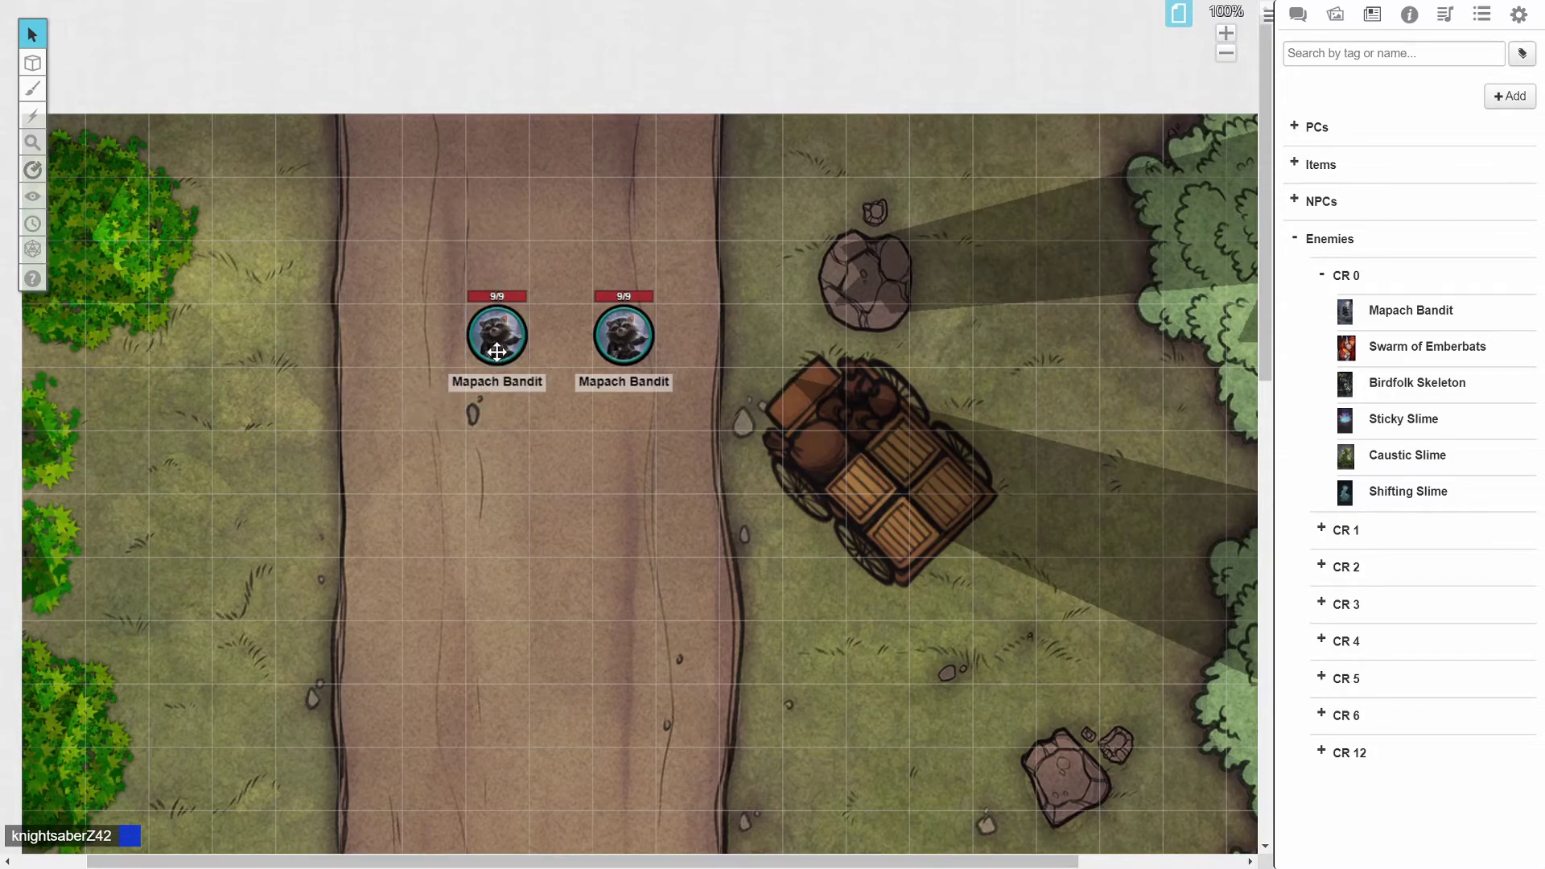
click(497, 335)
click(456, 239)
text(2)
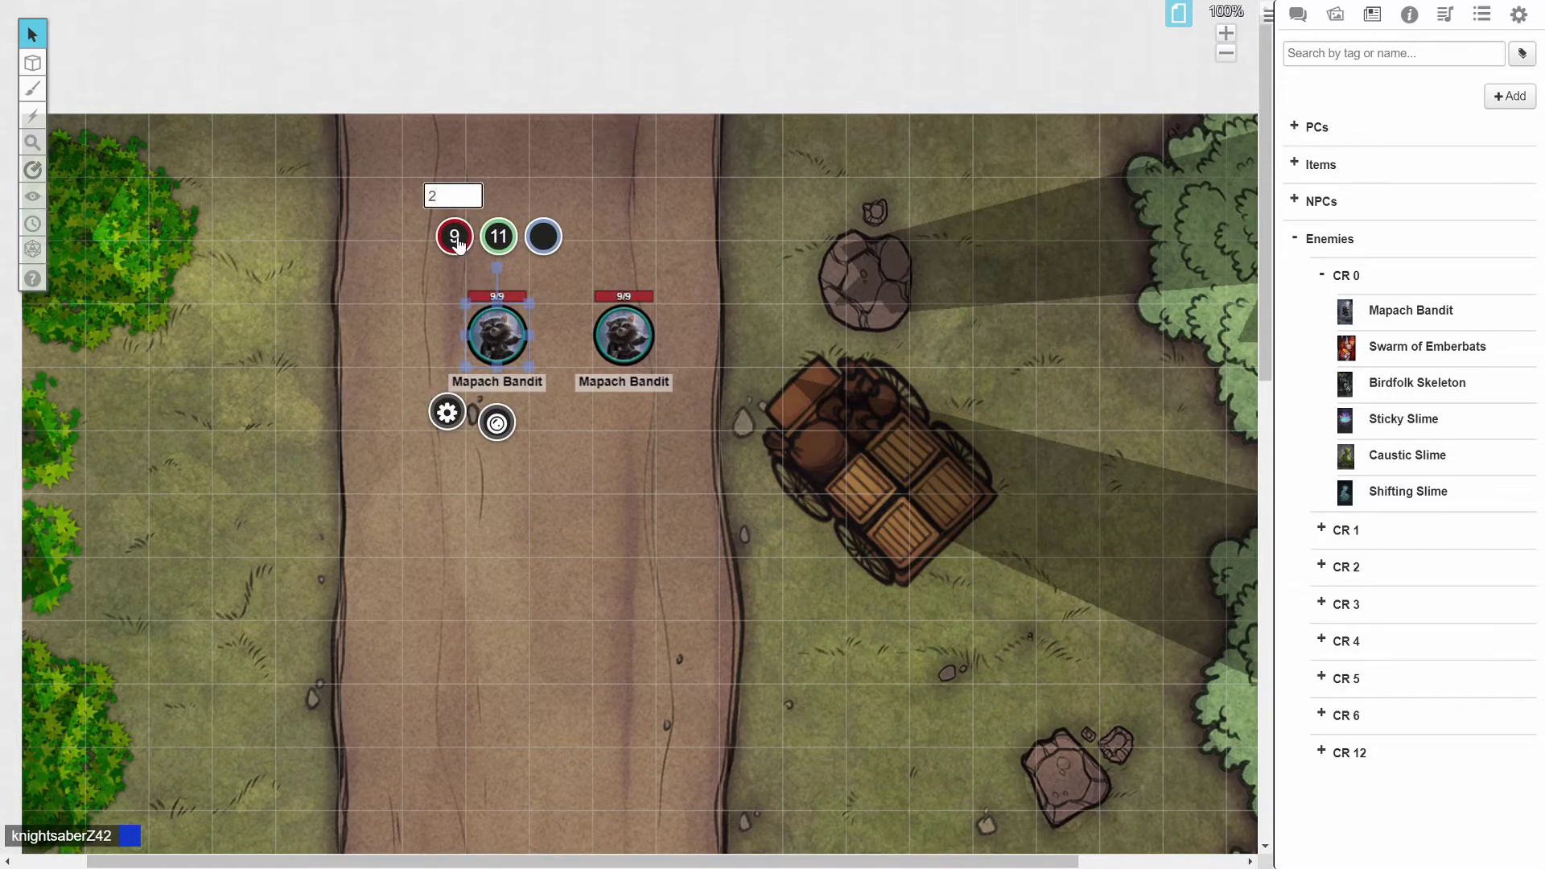
key(Return)
Set the second Mapach Bandit token's hp bar back to 9 and delete that token from the map.
click(455, 238)
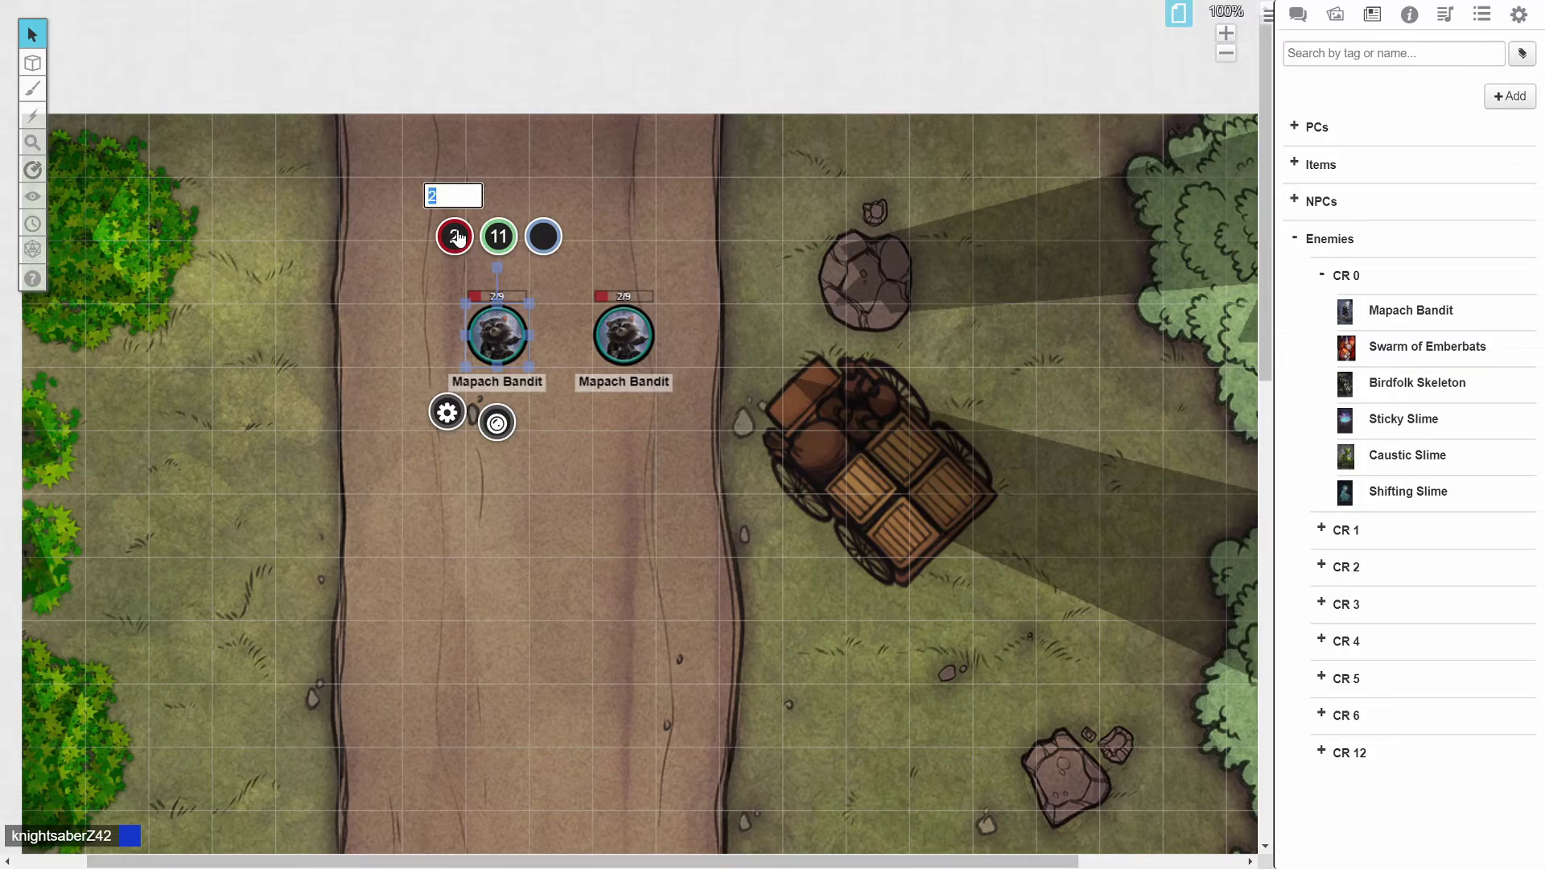
text(9)
key(Return)
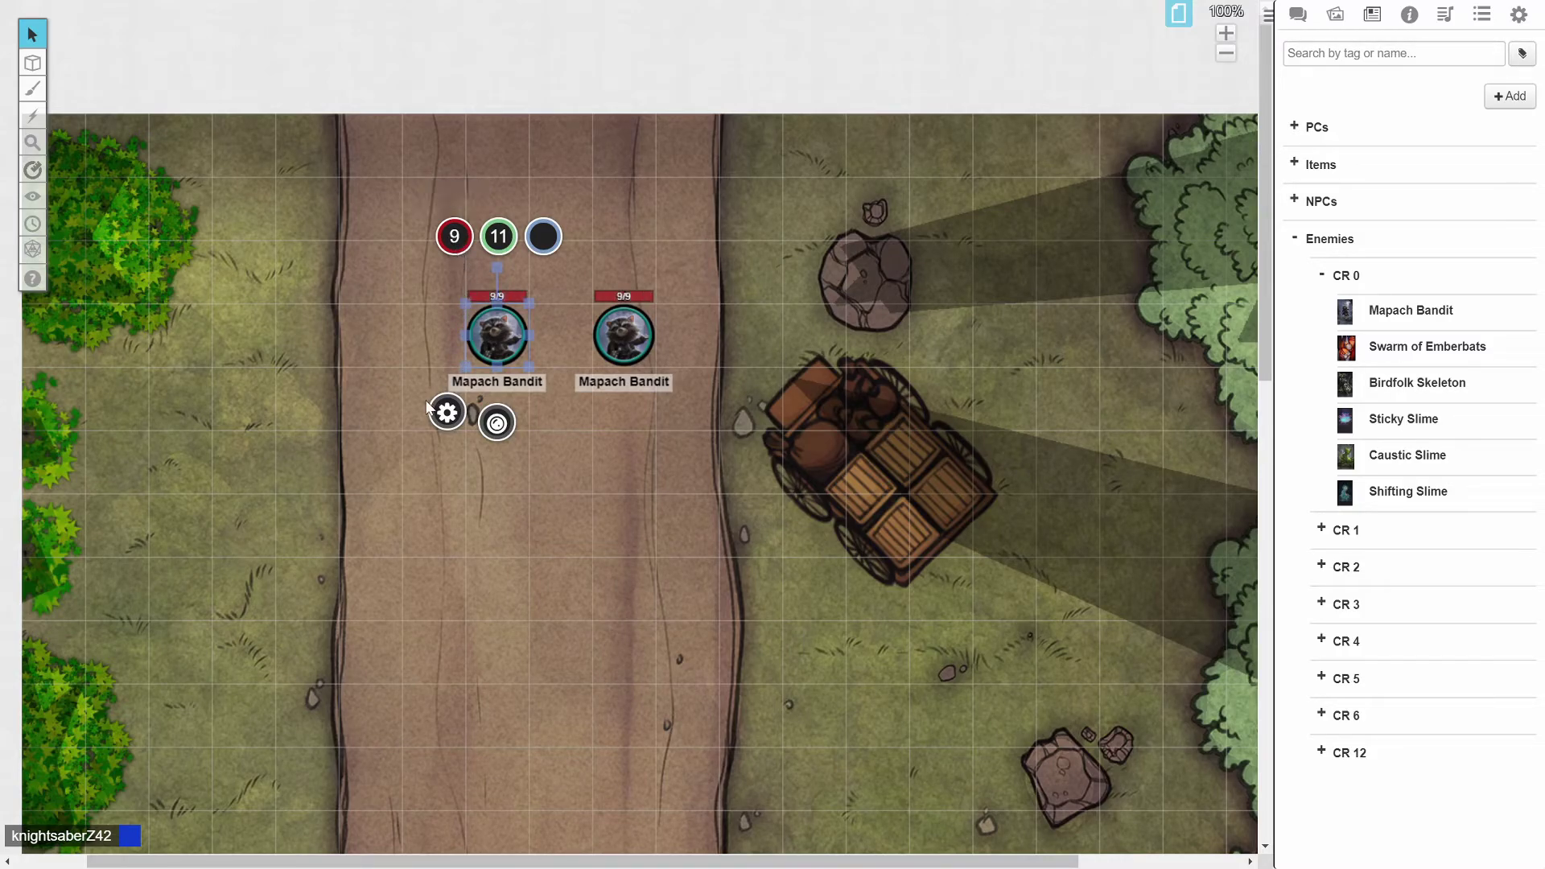
click(427, 352)
click(497, 334)
key(Delete)
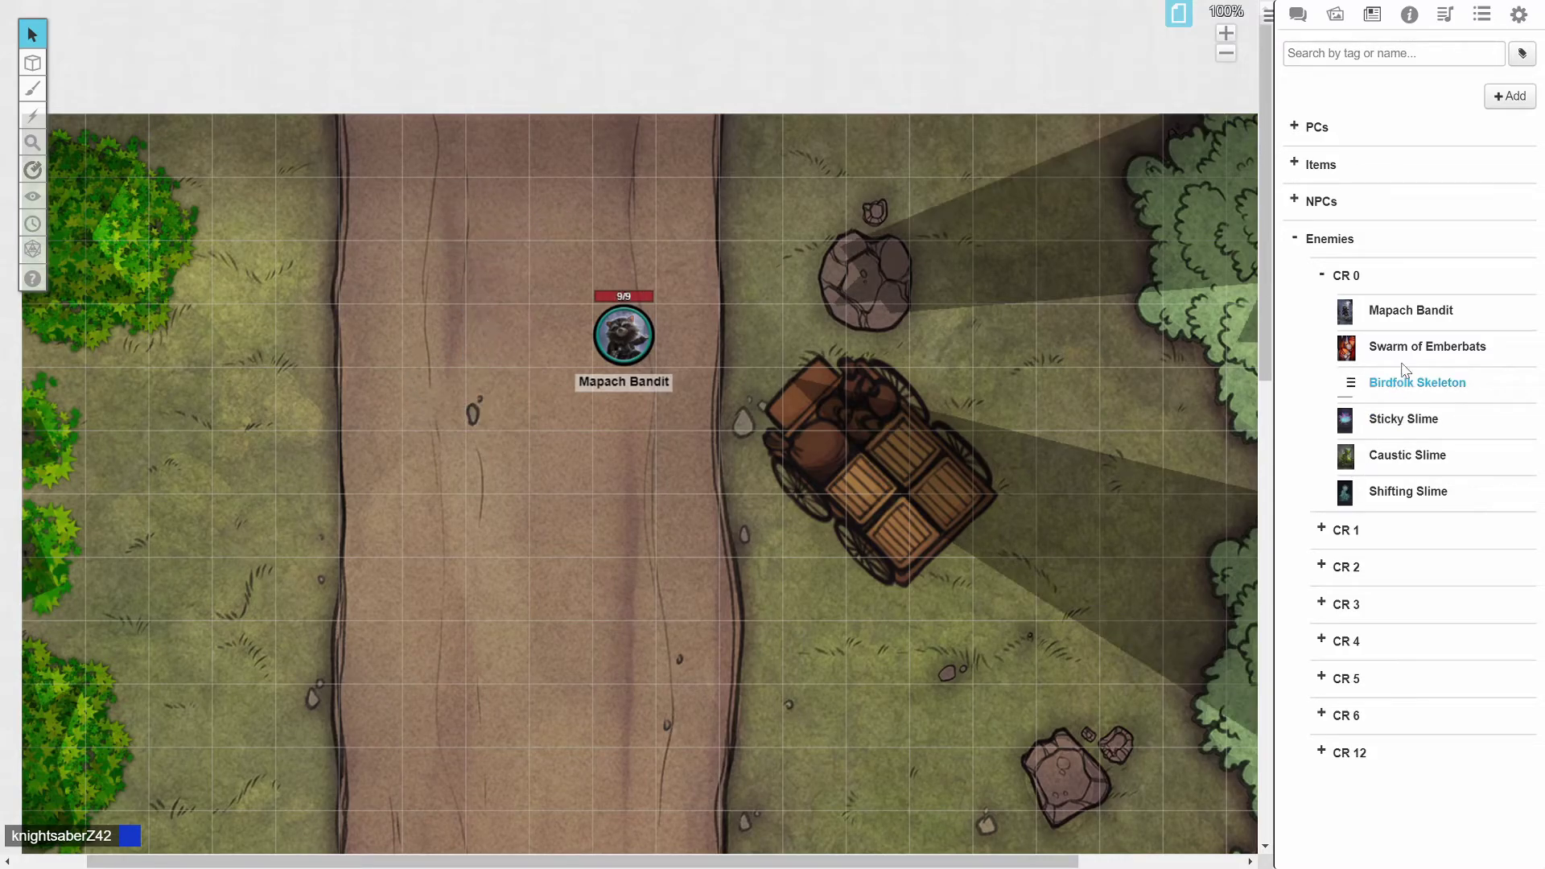
Open the Mapach Bandit character for editing, duplicate it in the journal and close its windows.
right_click(1403, 318)
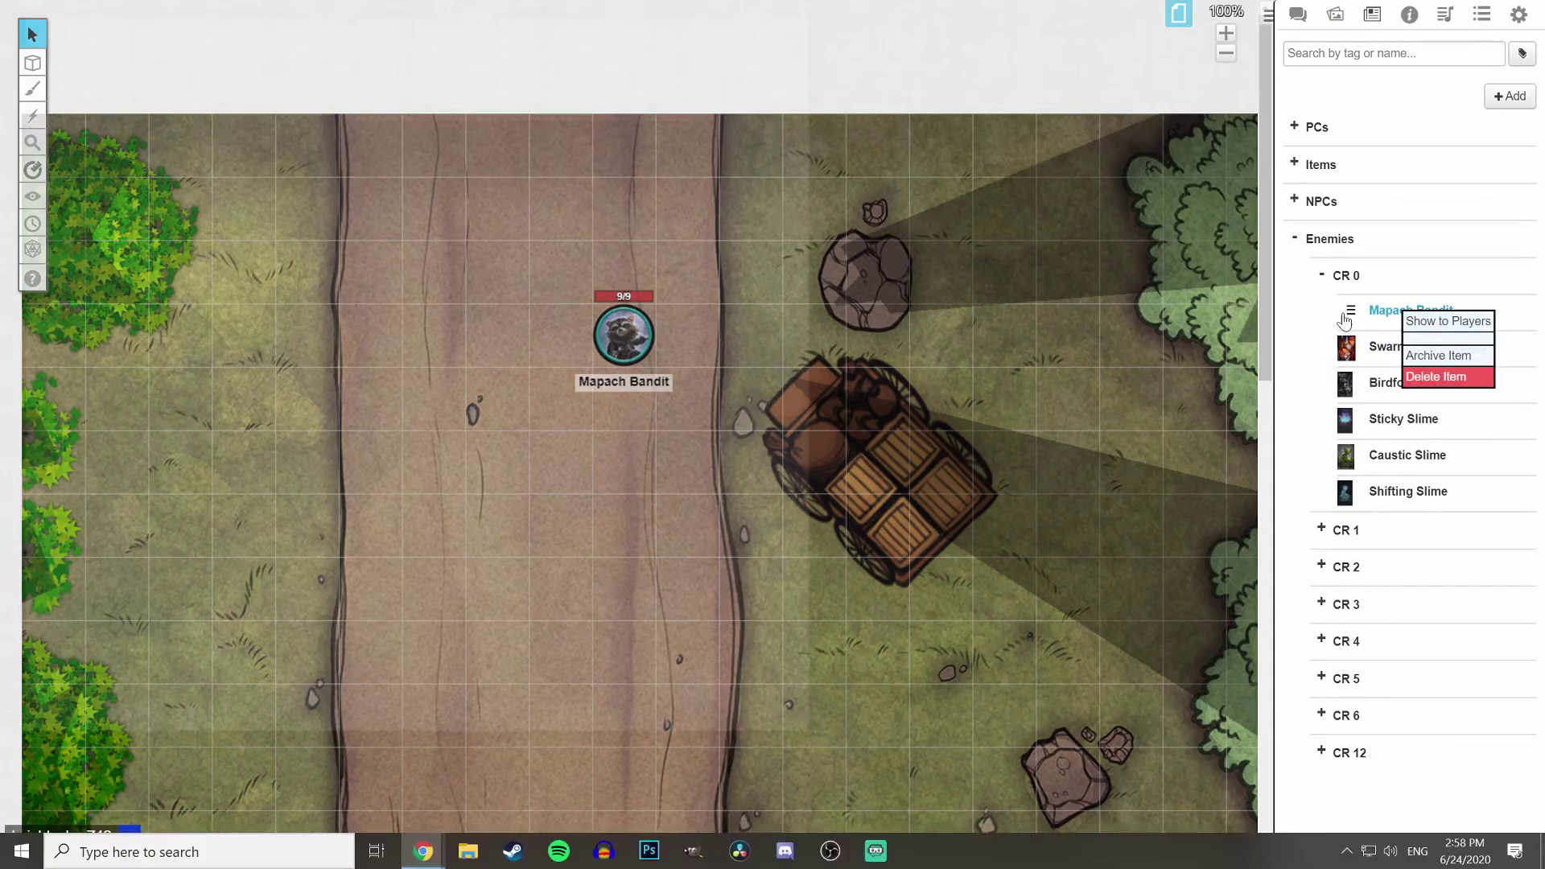
click(1344, 320)
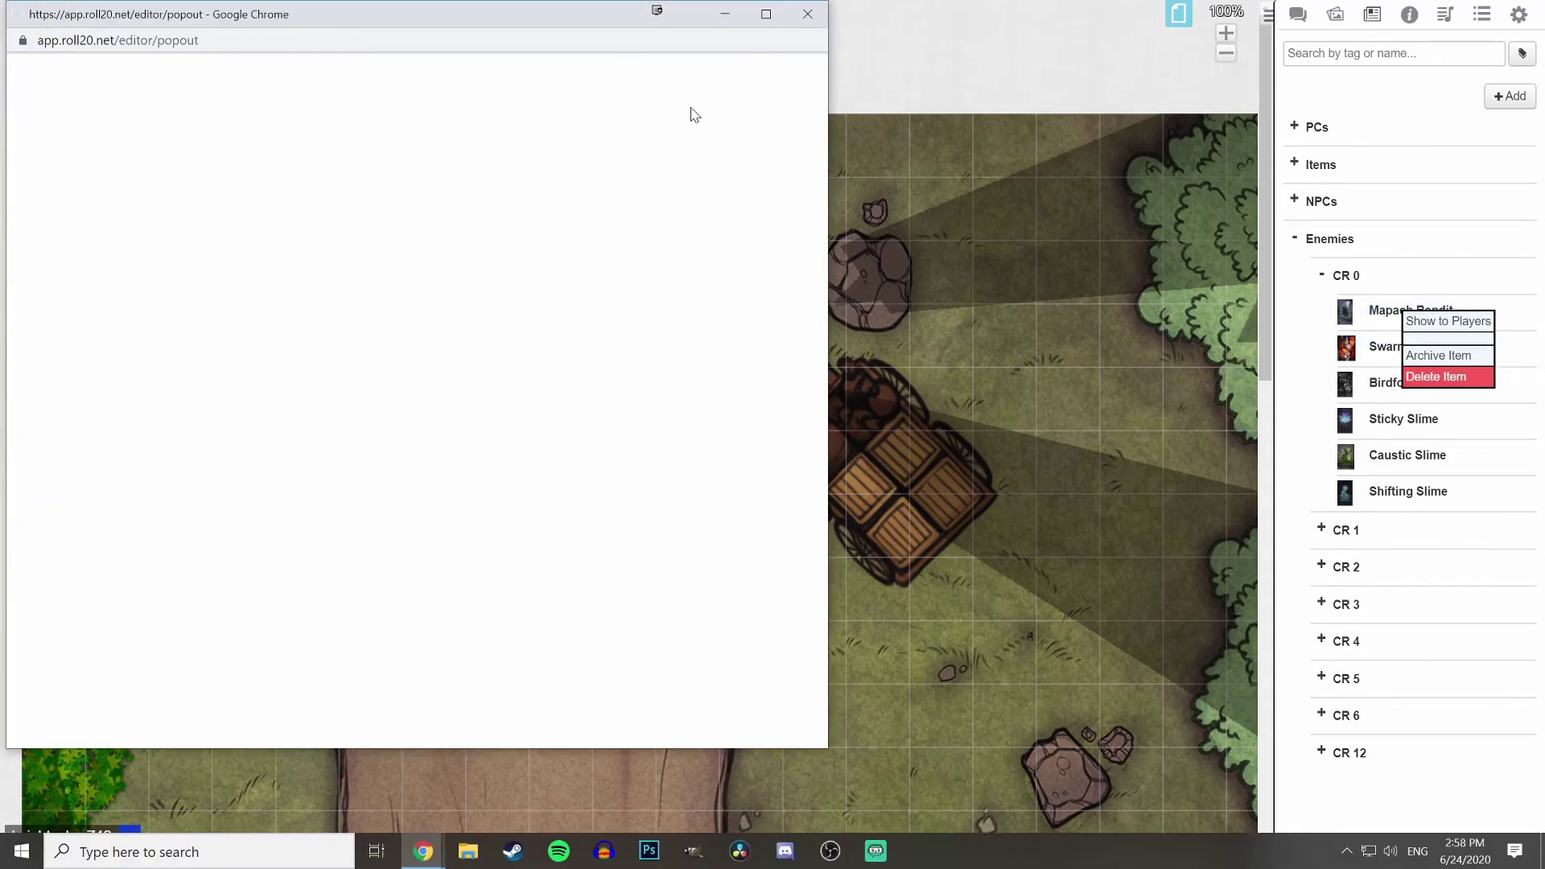
click(799, 73)
scroll(534, 539, down, 5)
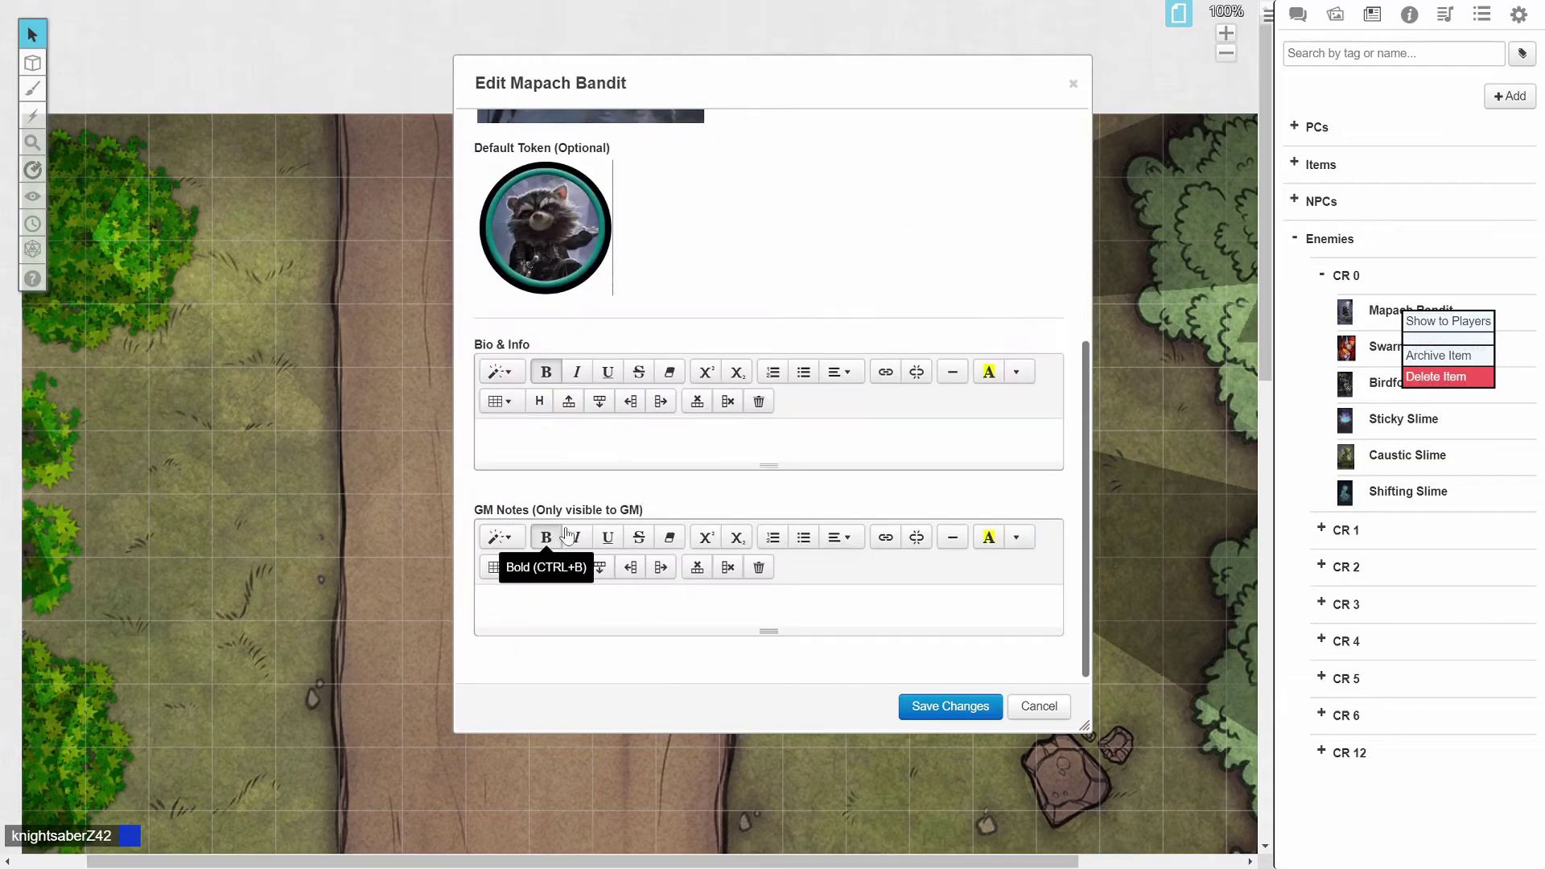
scroll(603, 568, up, 5)
click(760, 398)
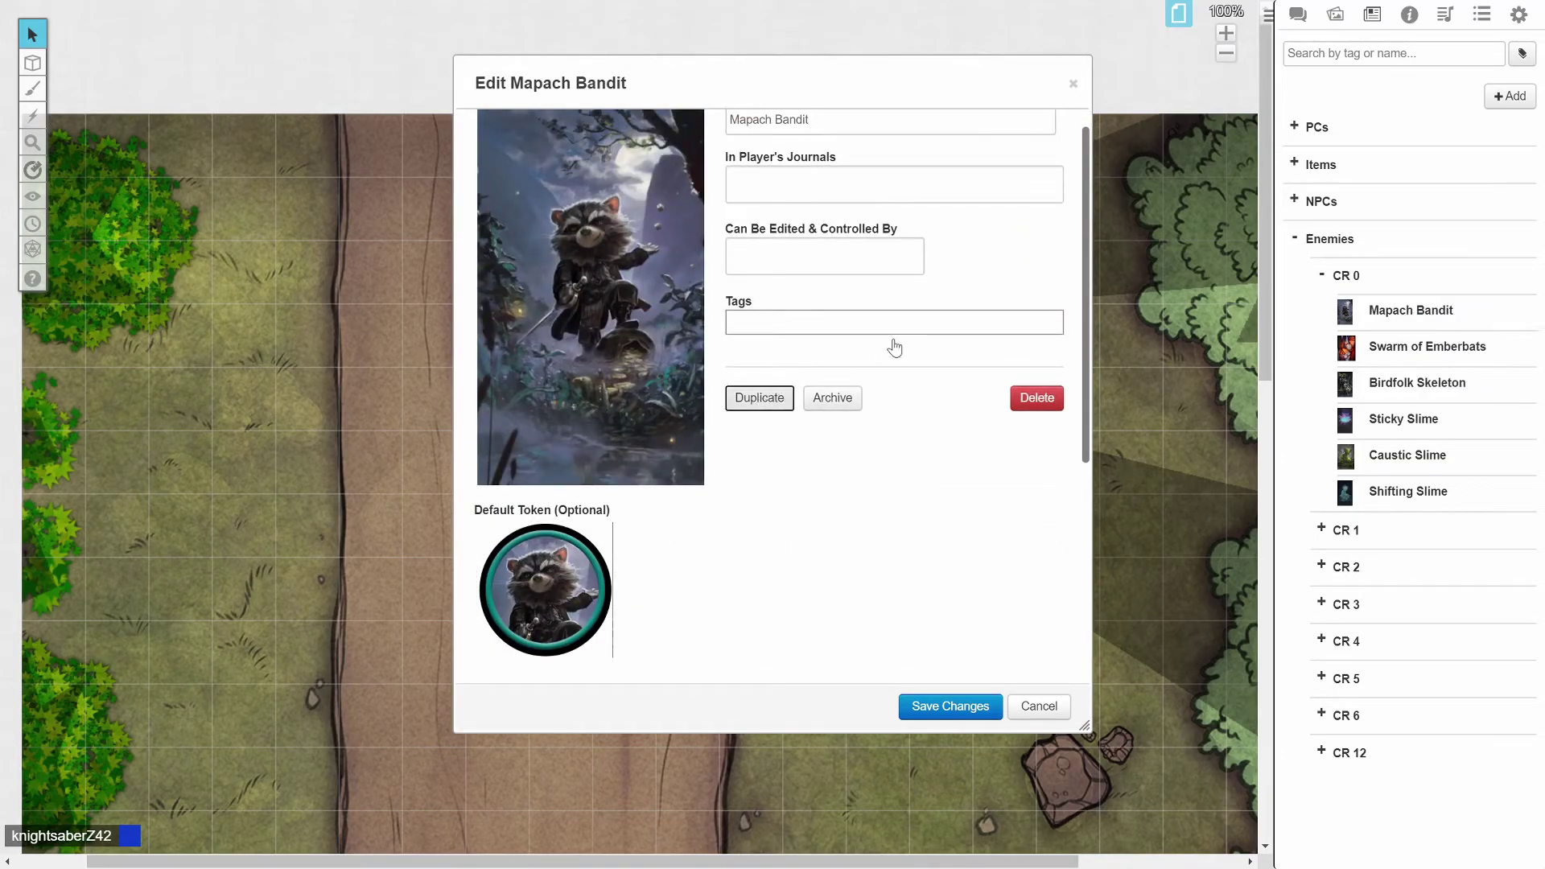
click(1072, 83)
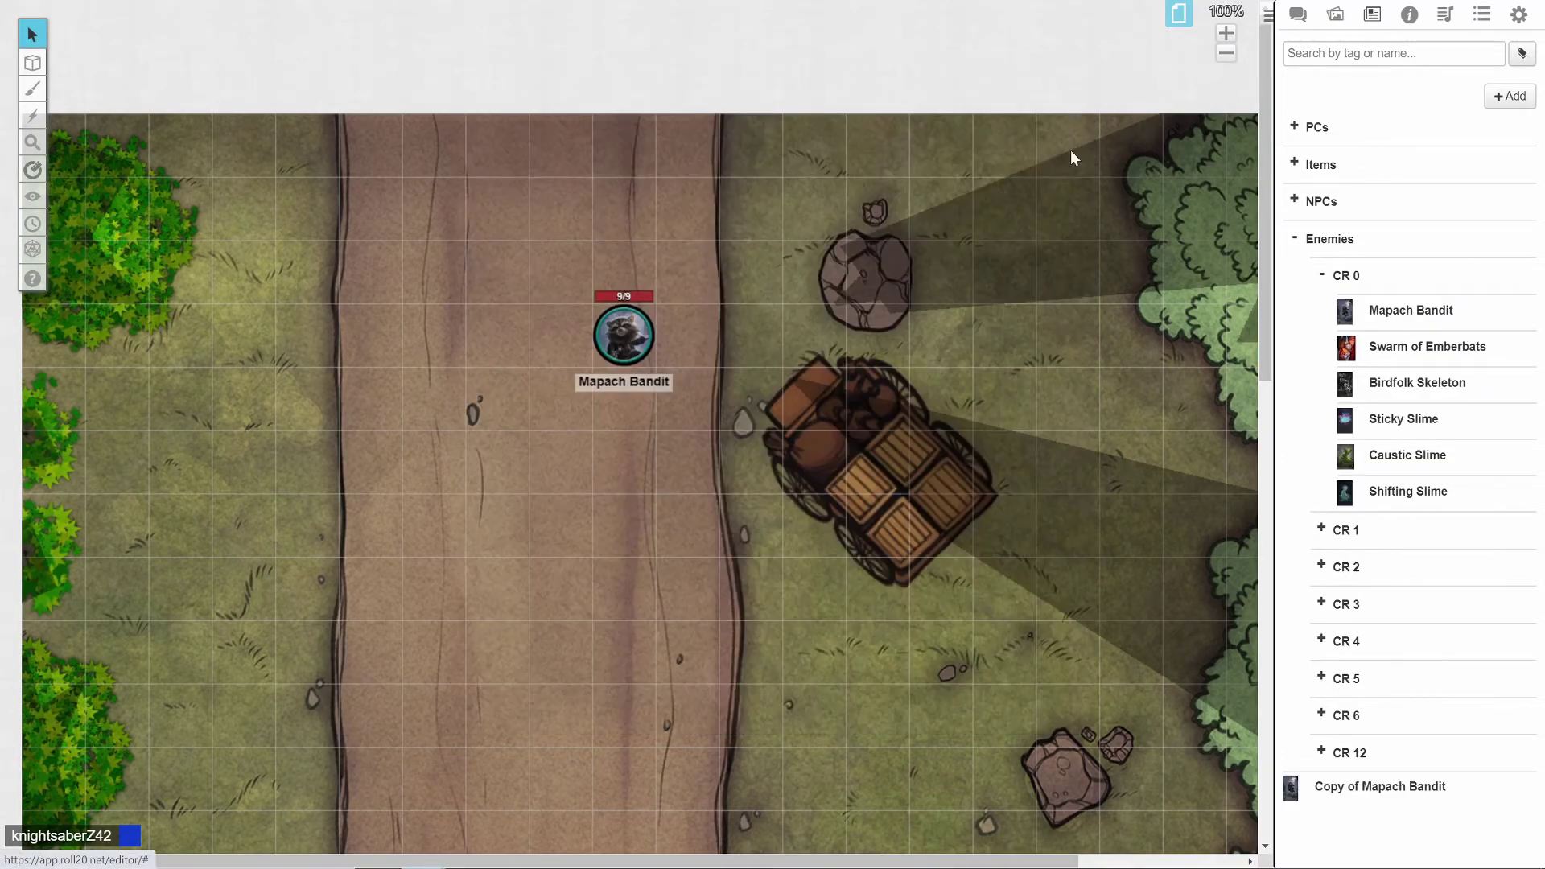
click(805, 15)
Place a token of Copy of Mapach Bandit on the road beside the first token and set its hp bar to 2.
drag(1378, 786, 493, 336)
click(455, 238)
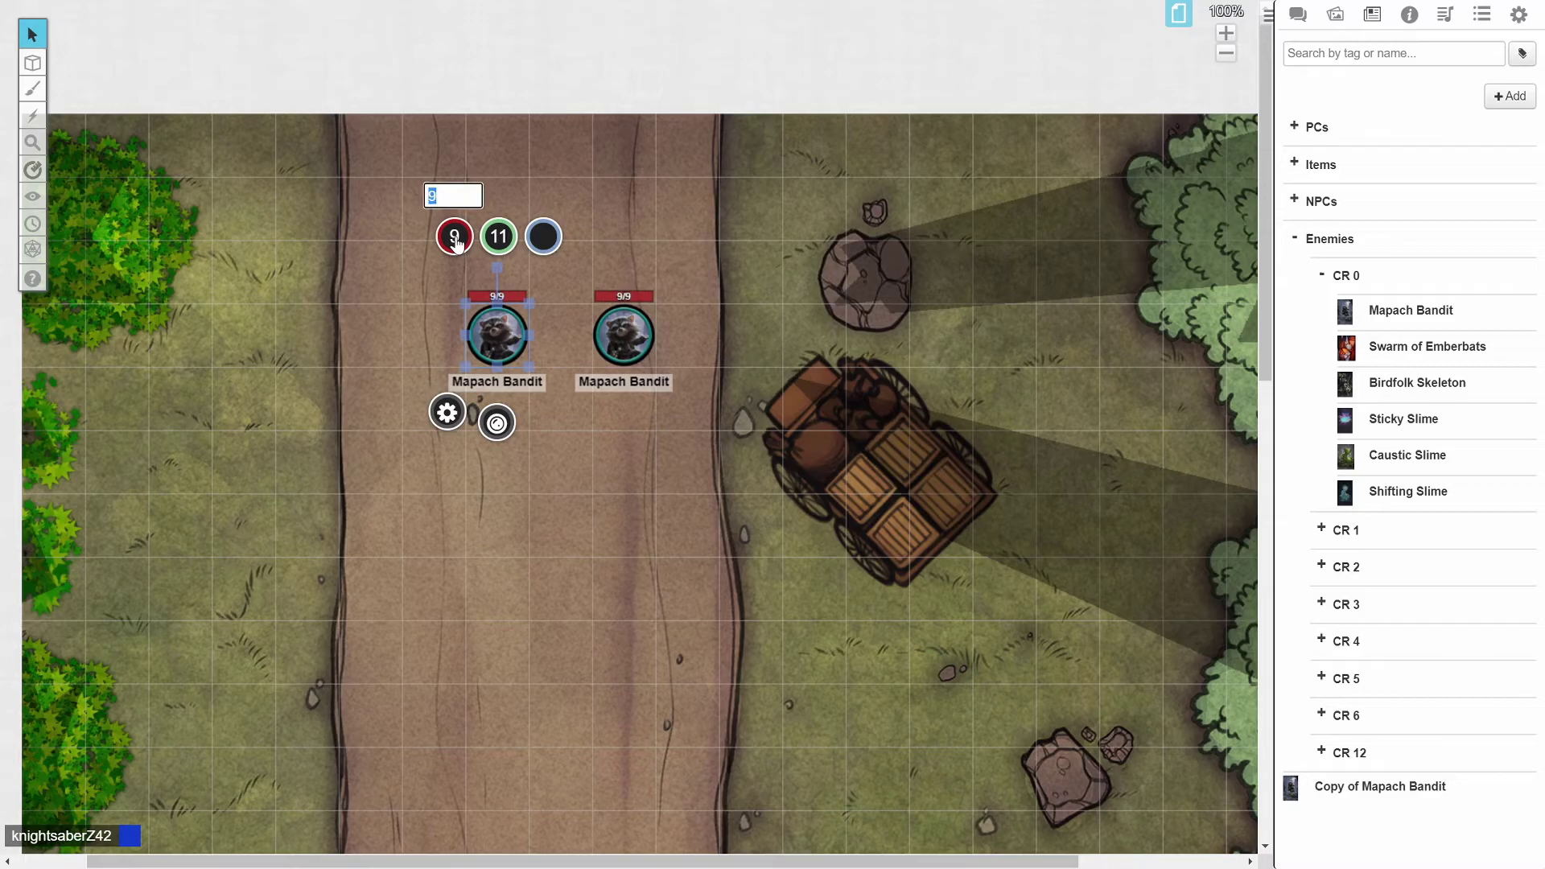
text(2)
key(Return)
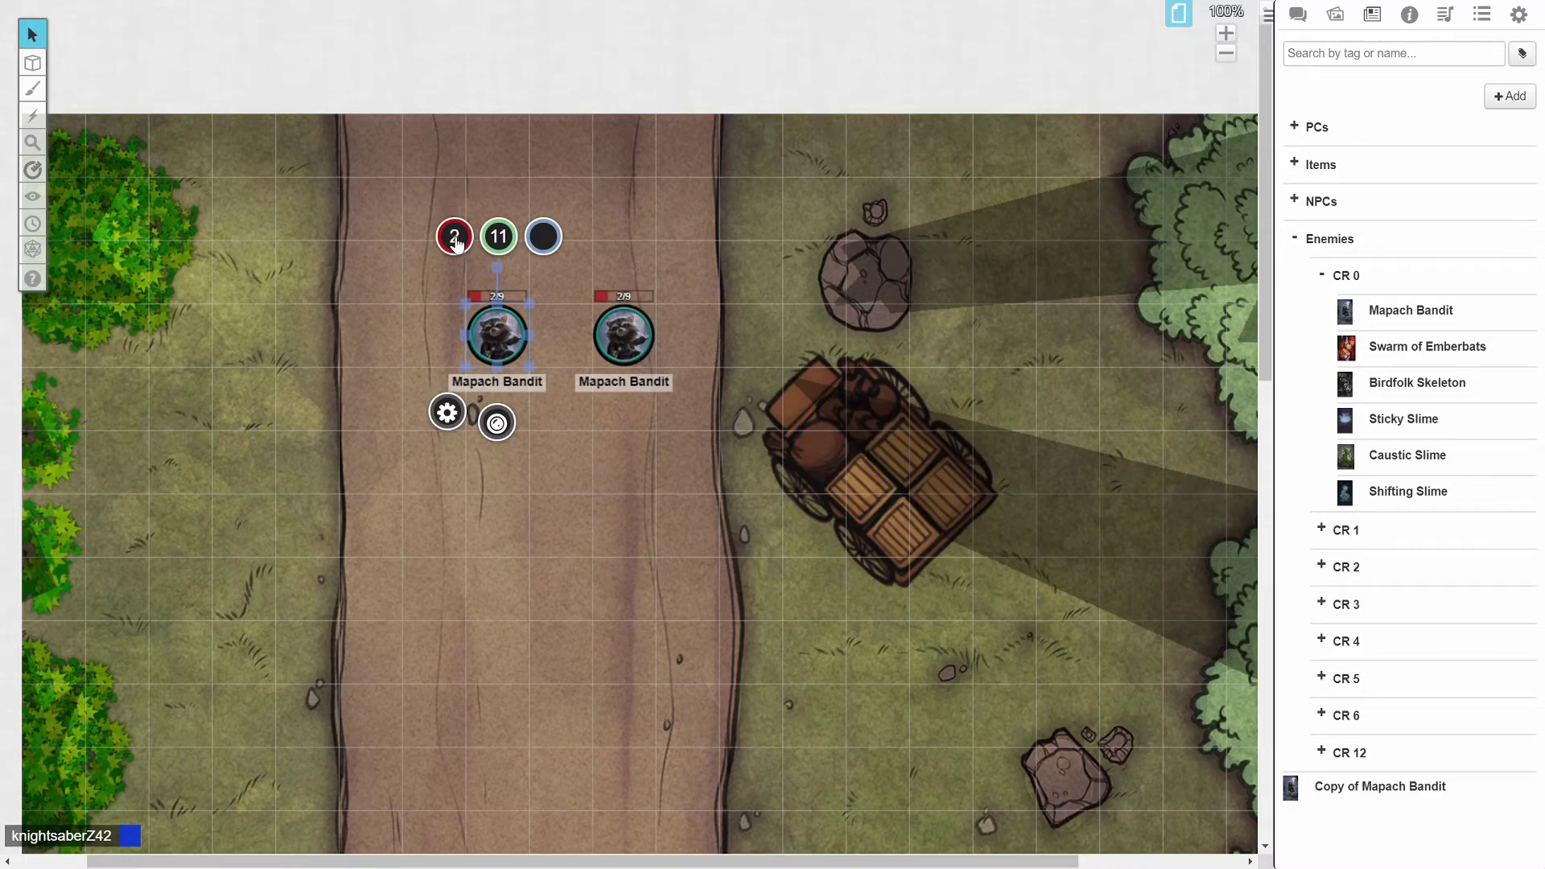
Restore the copied bandit token's hp bar to 9 and delete that token from the road.
click(401, 341)
click(487, 344)
click(454, 241)
text(9)
key(Return)
click(432, 340)
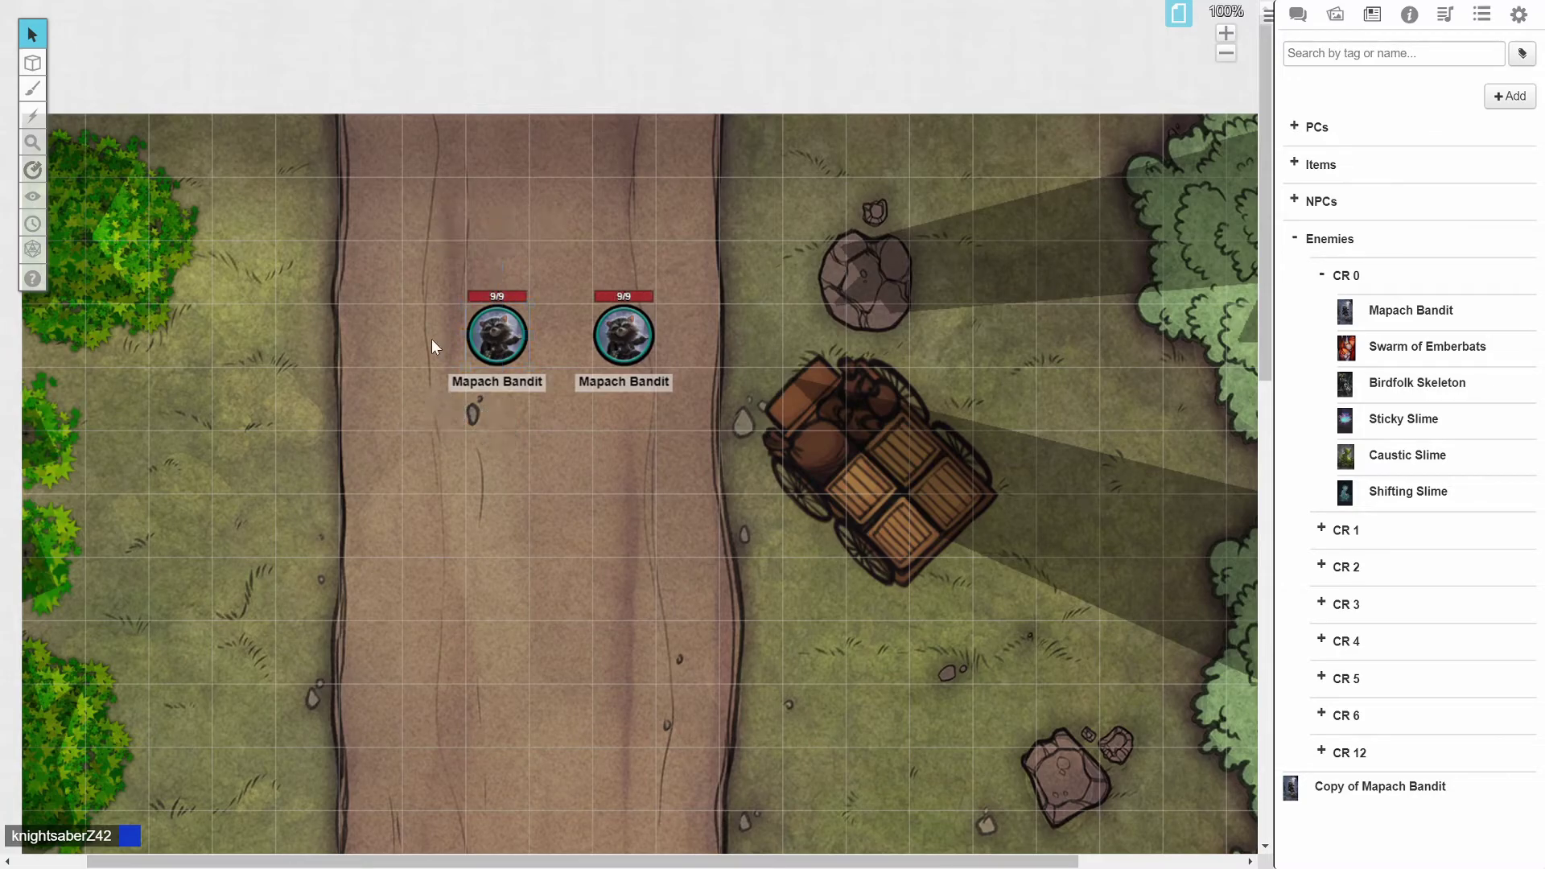
click(516, 340)
key(Delete)
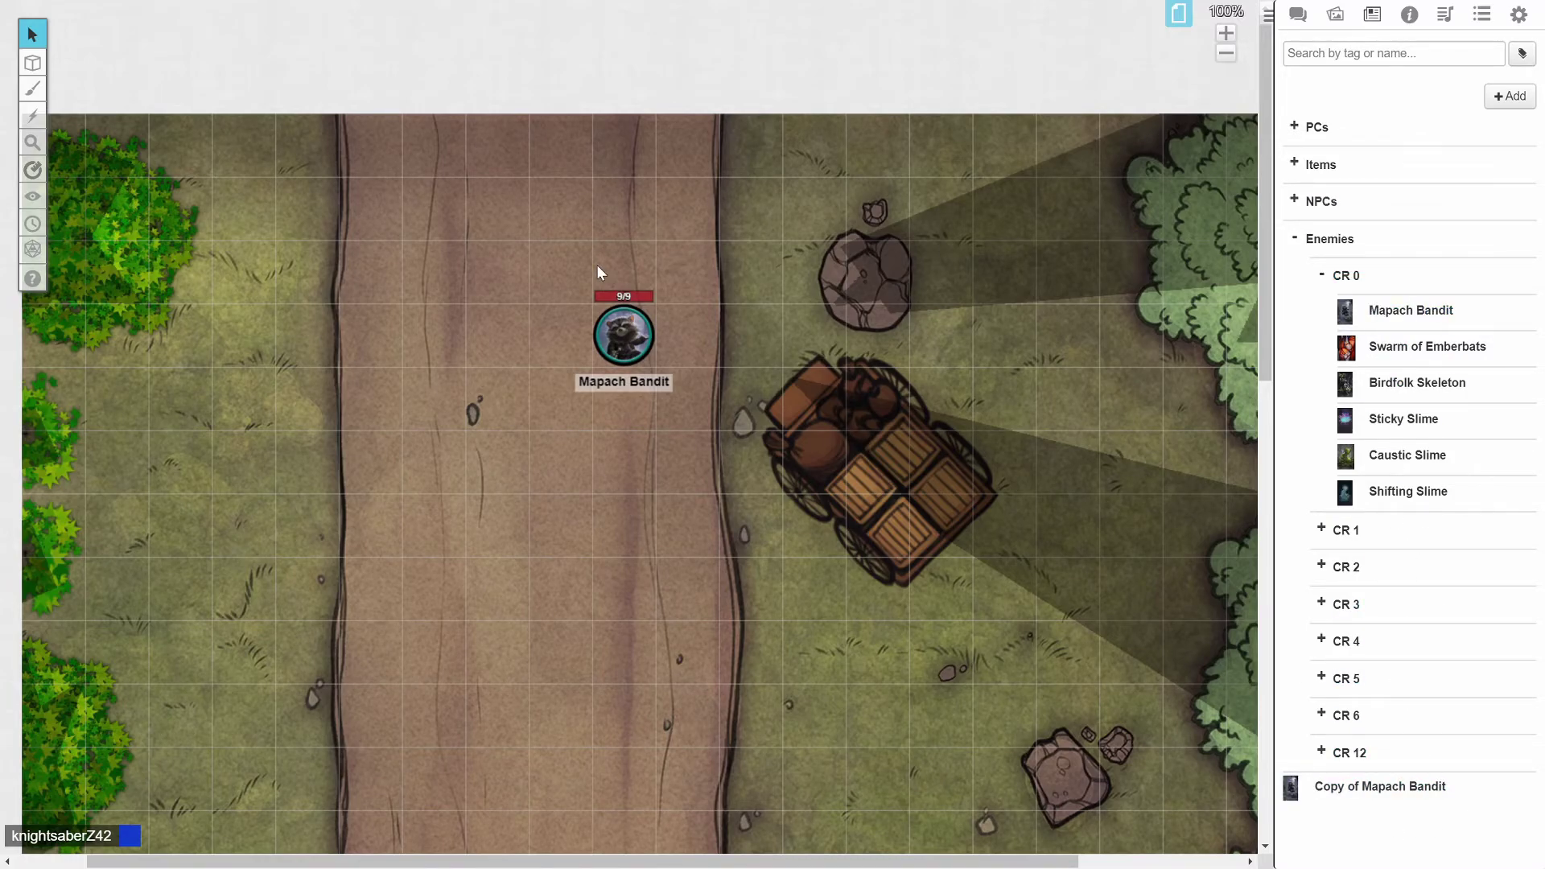
Move the remaining bandit token one square toward the cart and place two Copy of Mapach Bandit tokens diagonally below it alongside the cart.
drag(642, 339, 704, 339)
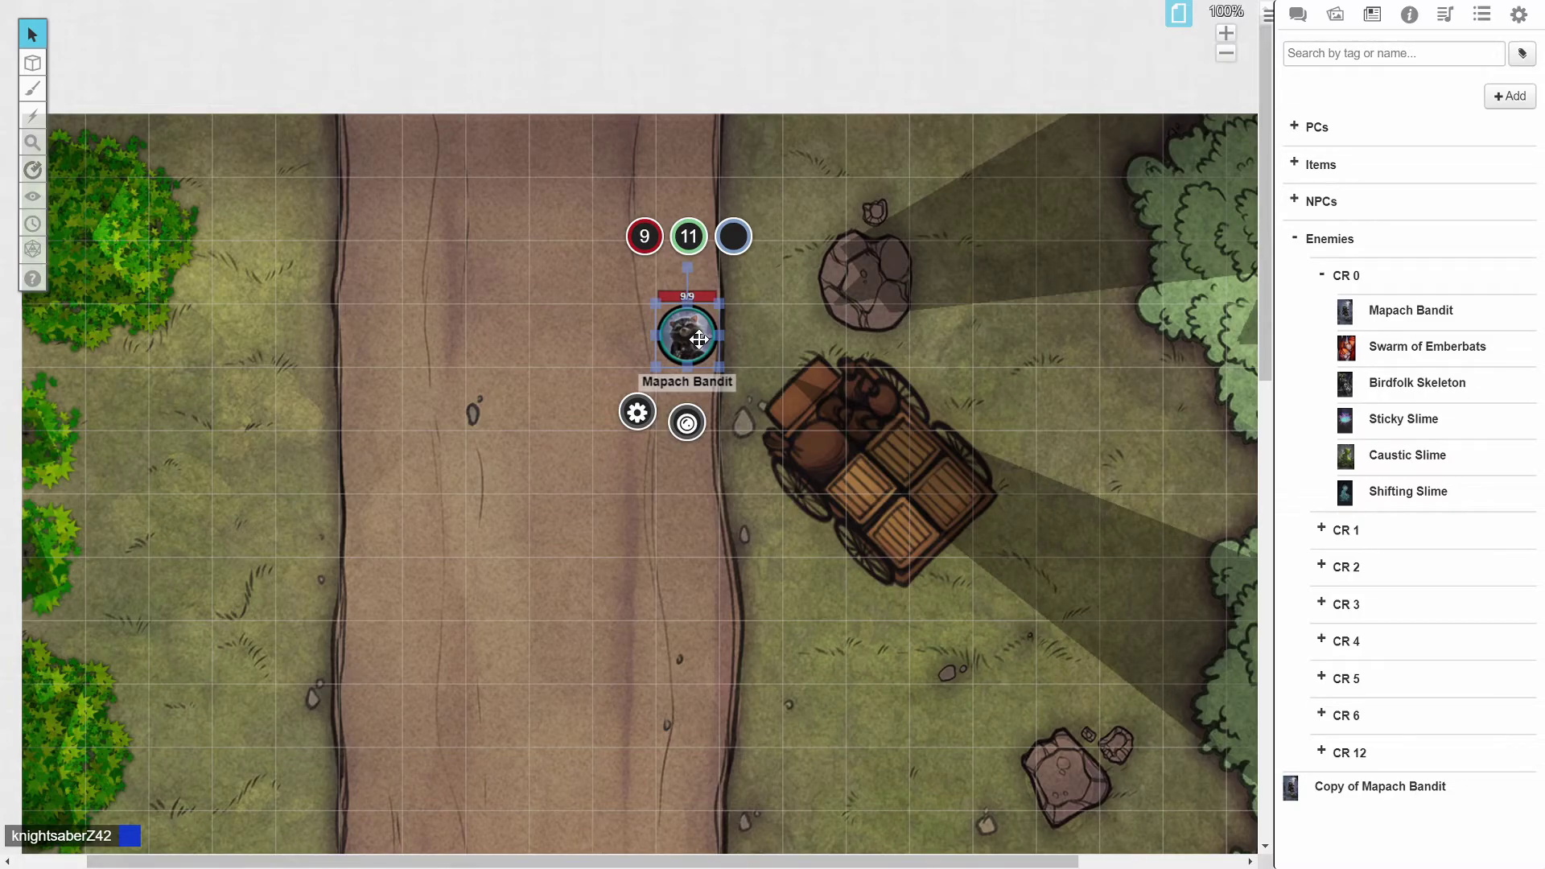
click(1381, 788)
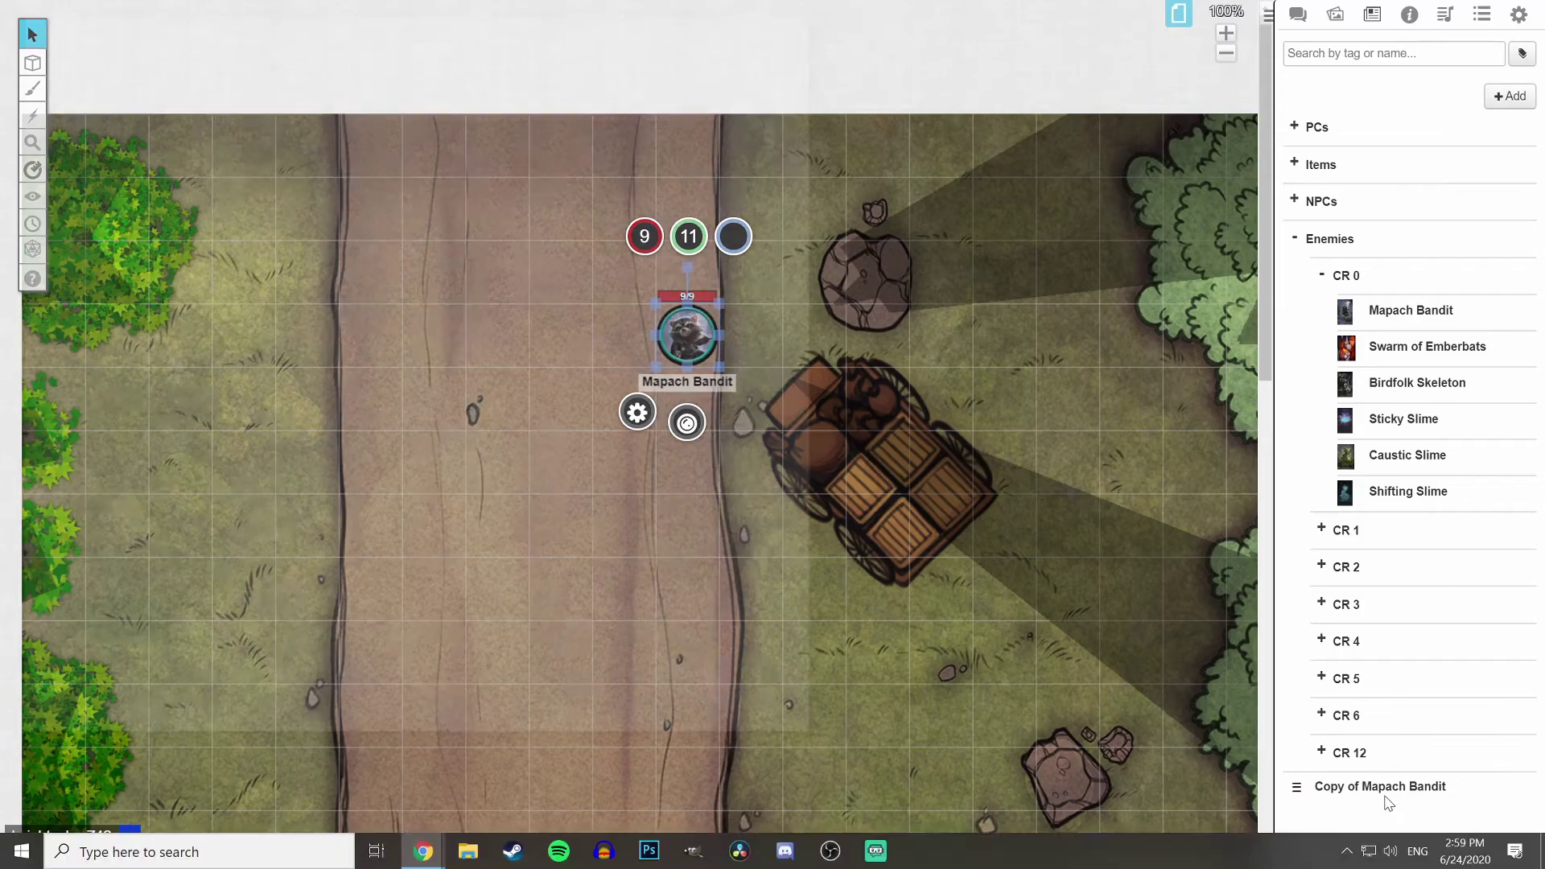
click(808, 16)
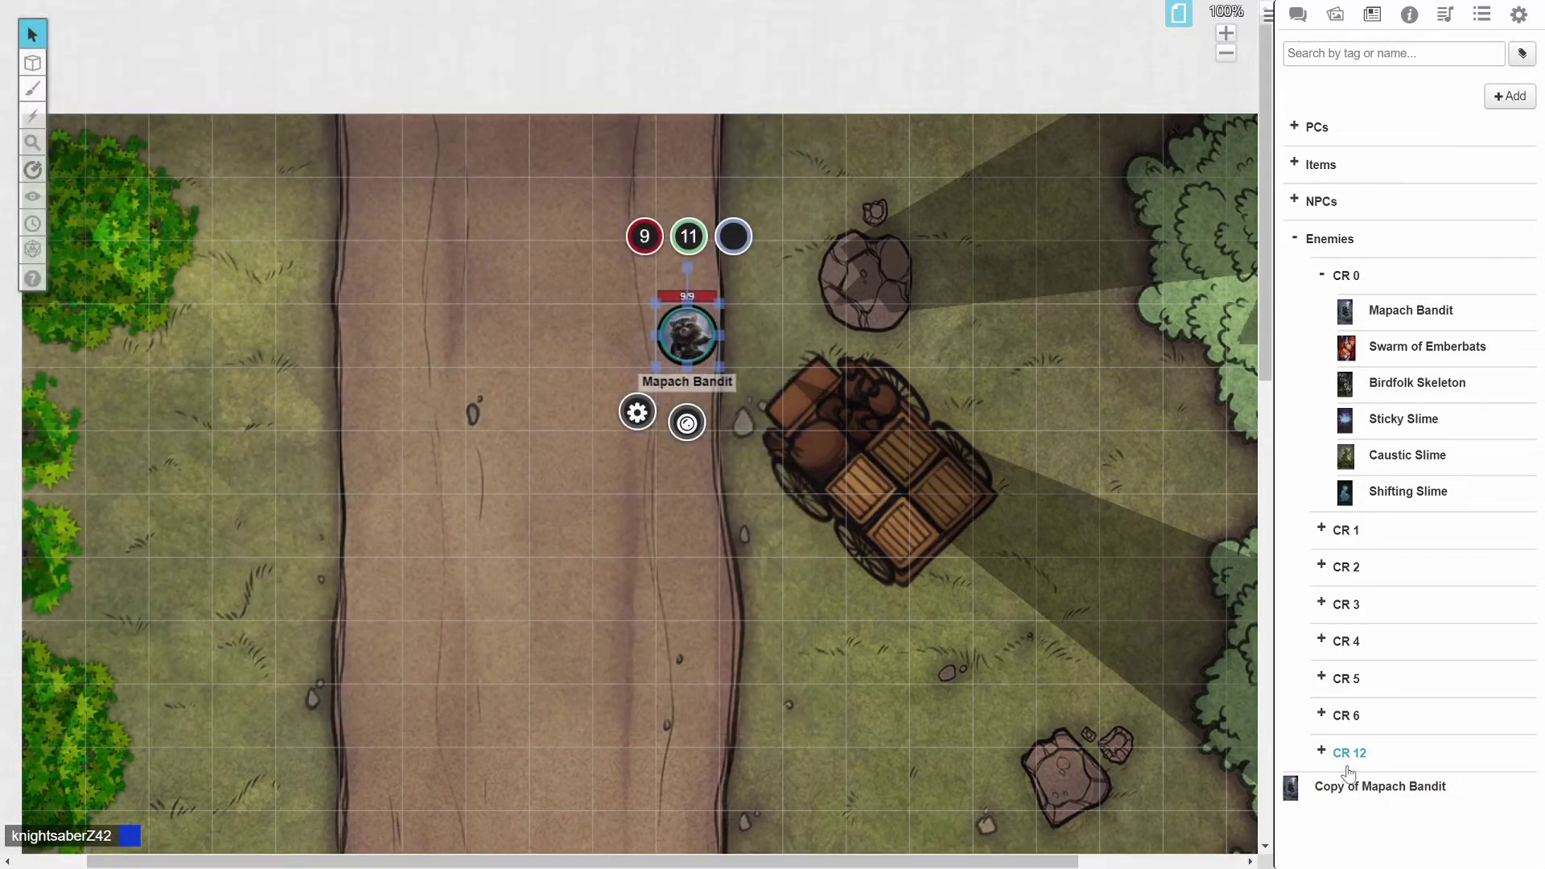
drag(1362, 786, 597, 361)
click(995, 688)
drag(1381, 789, 778, 477)
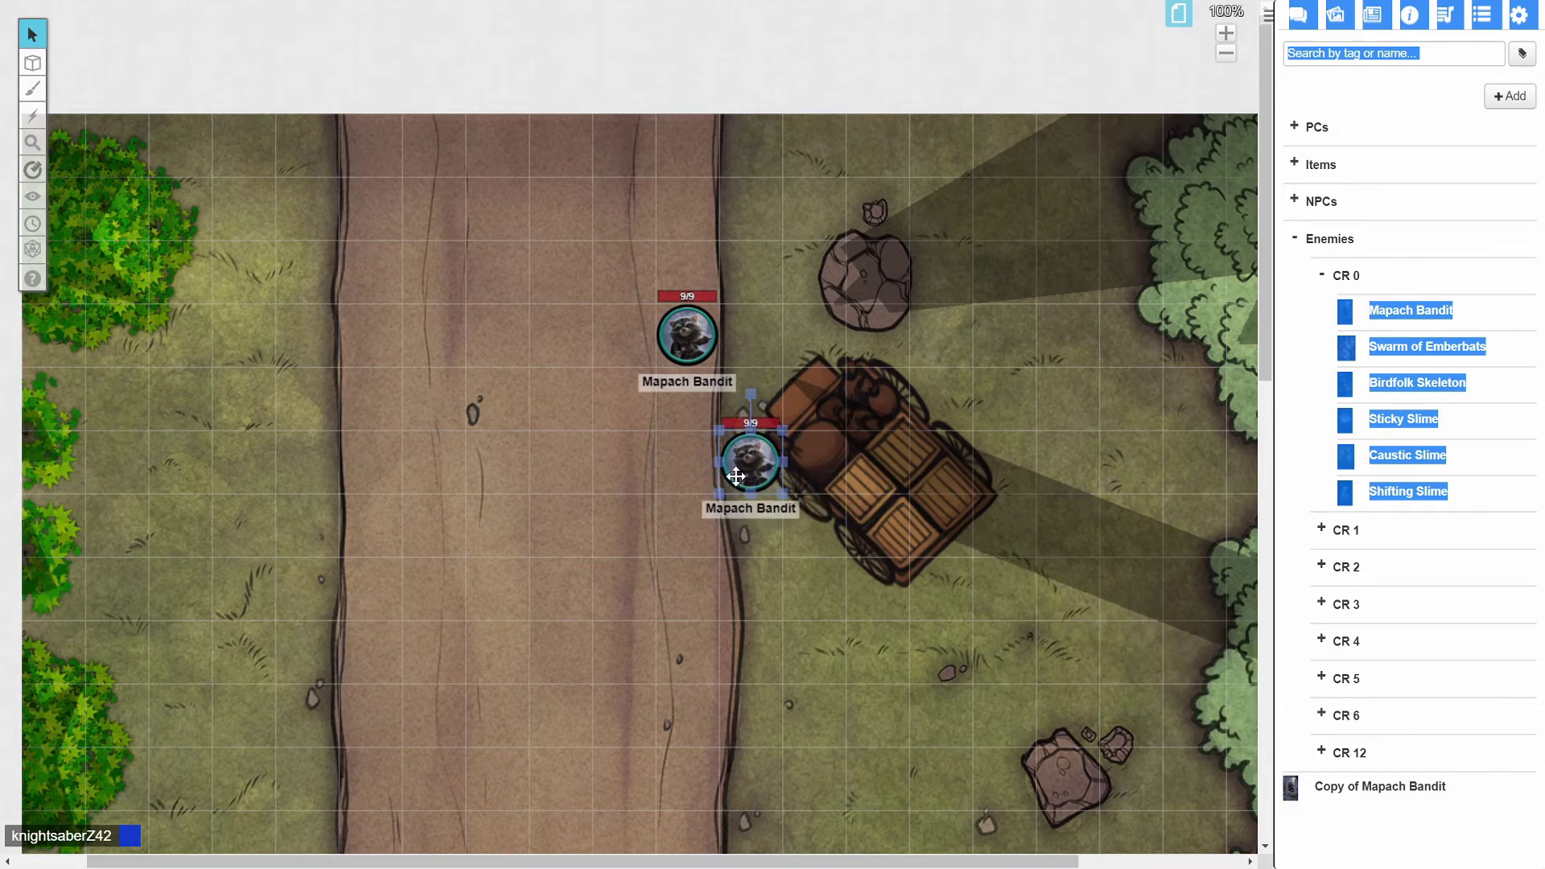
drag(1408, 787, 857, 607)
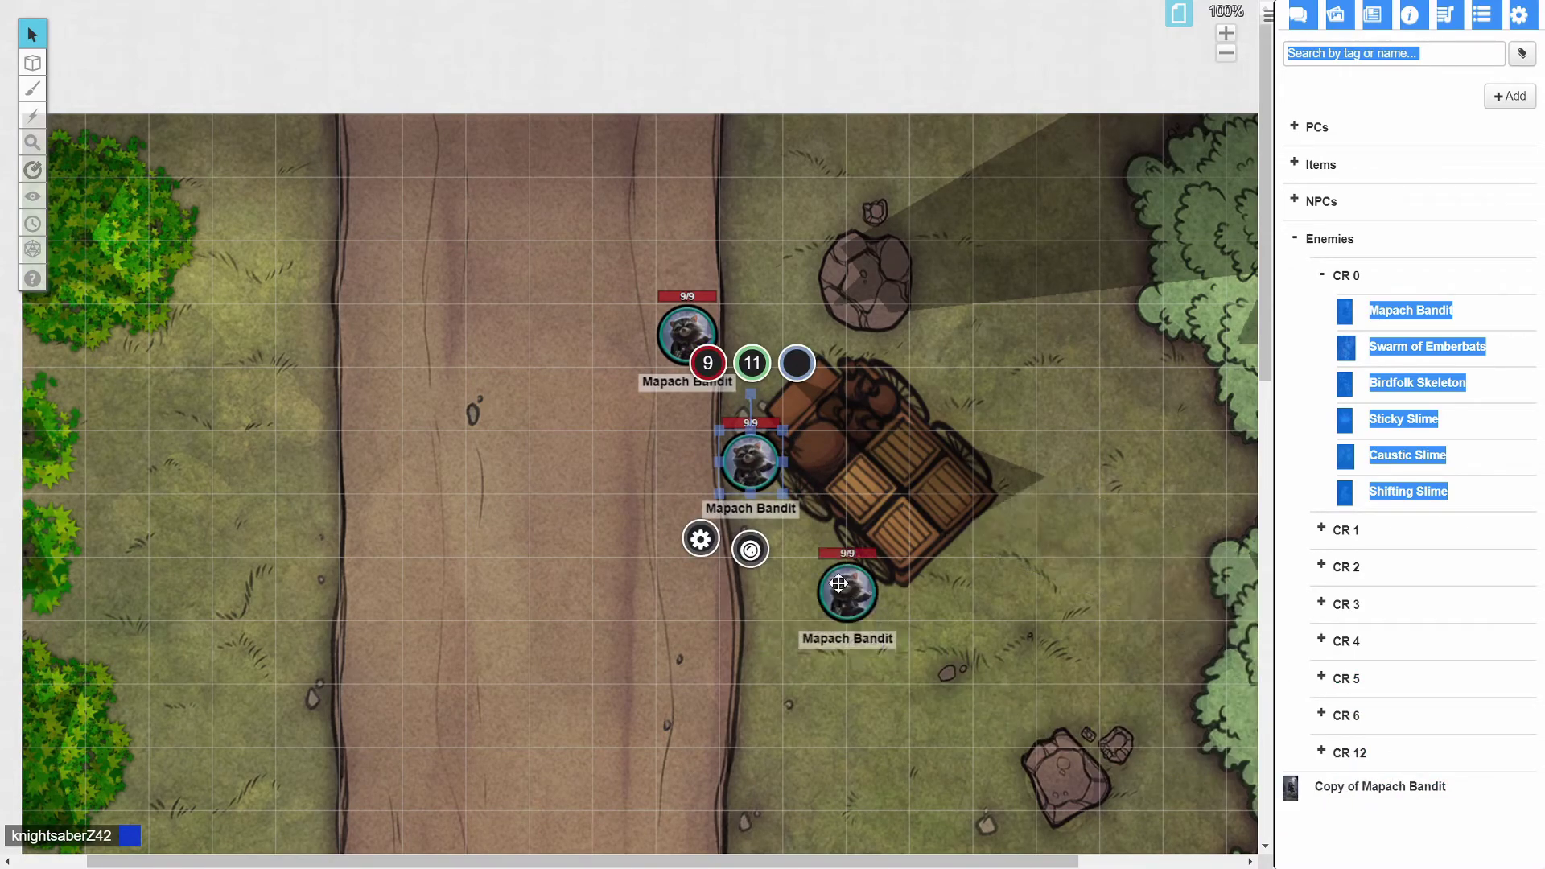
click(976, 490)
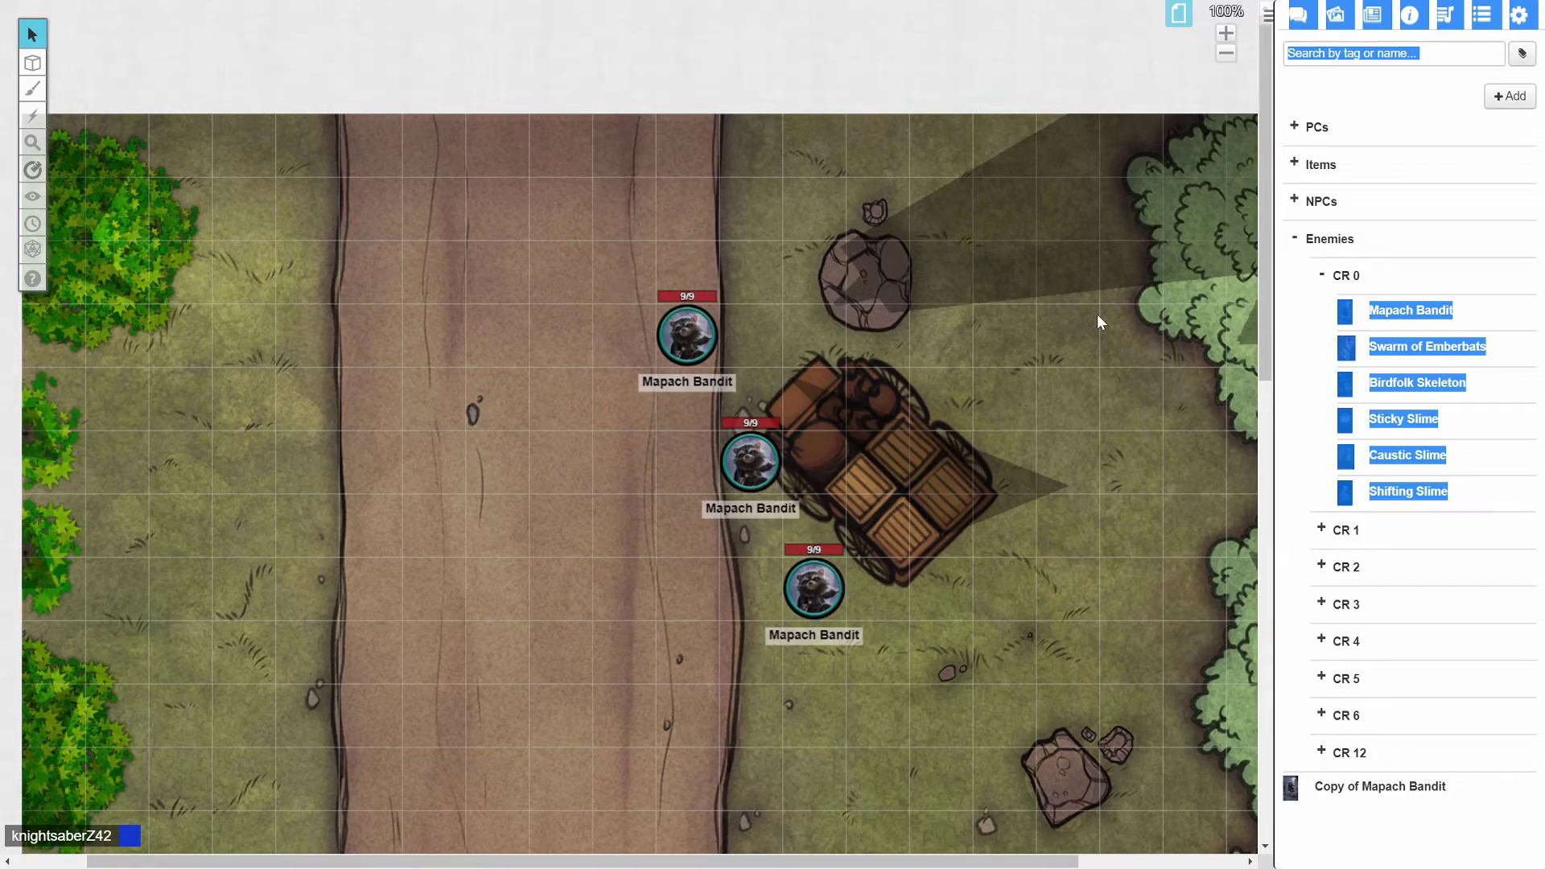
View the Swarm of Emberbats character briefly, close it and collapse the CR 0 folder under Enemies.
click(1345, 347)
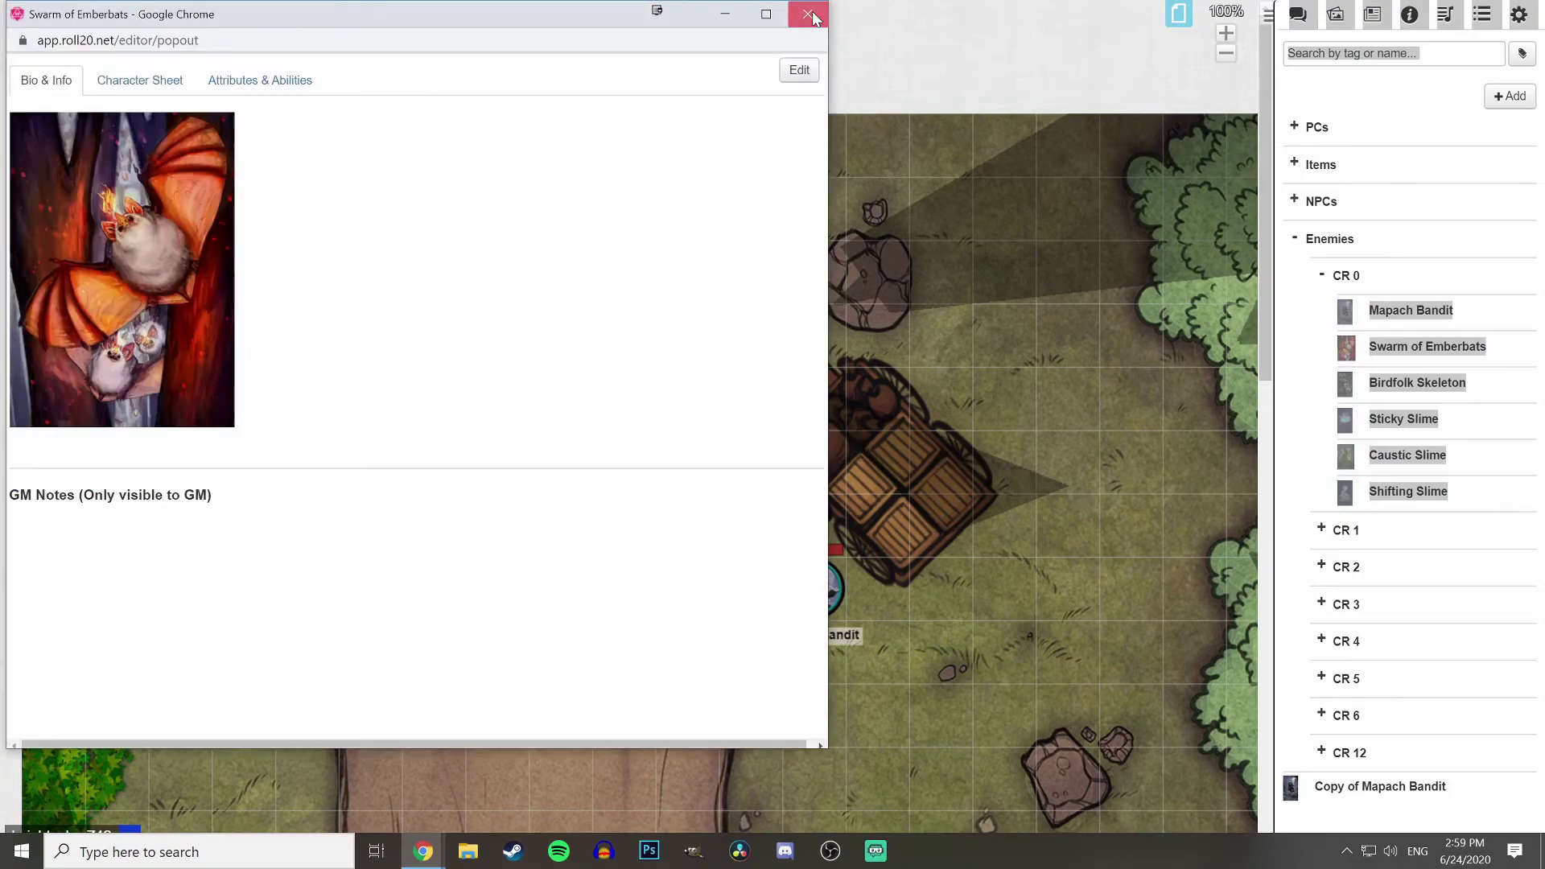
click(1268, 362)
click(1321, 276)
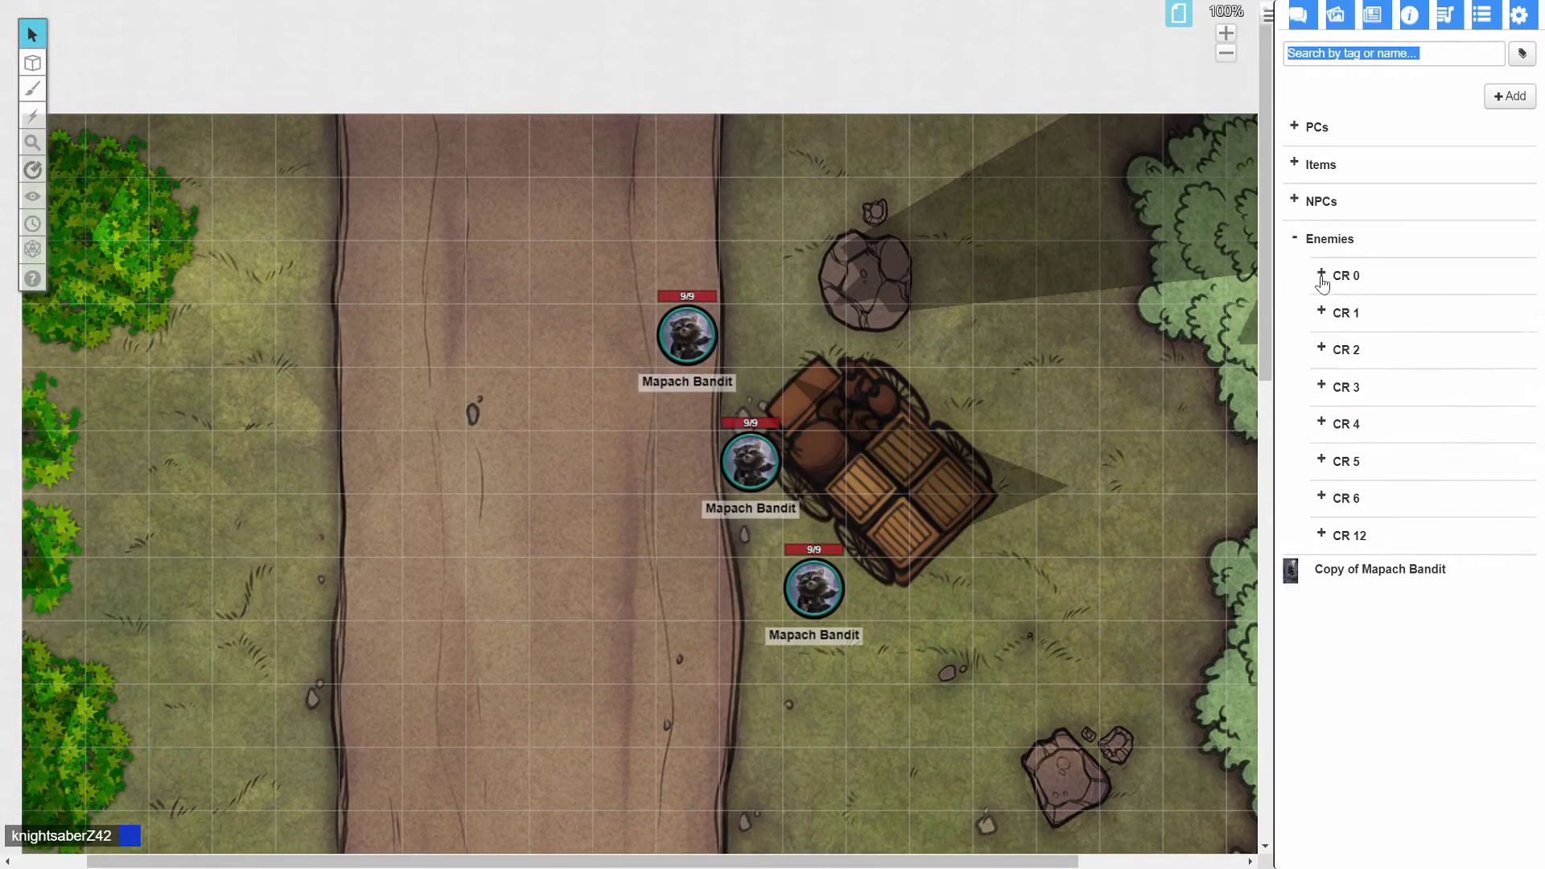
click(1392, 107)
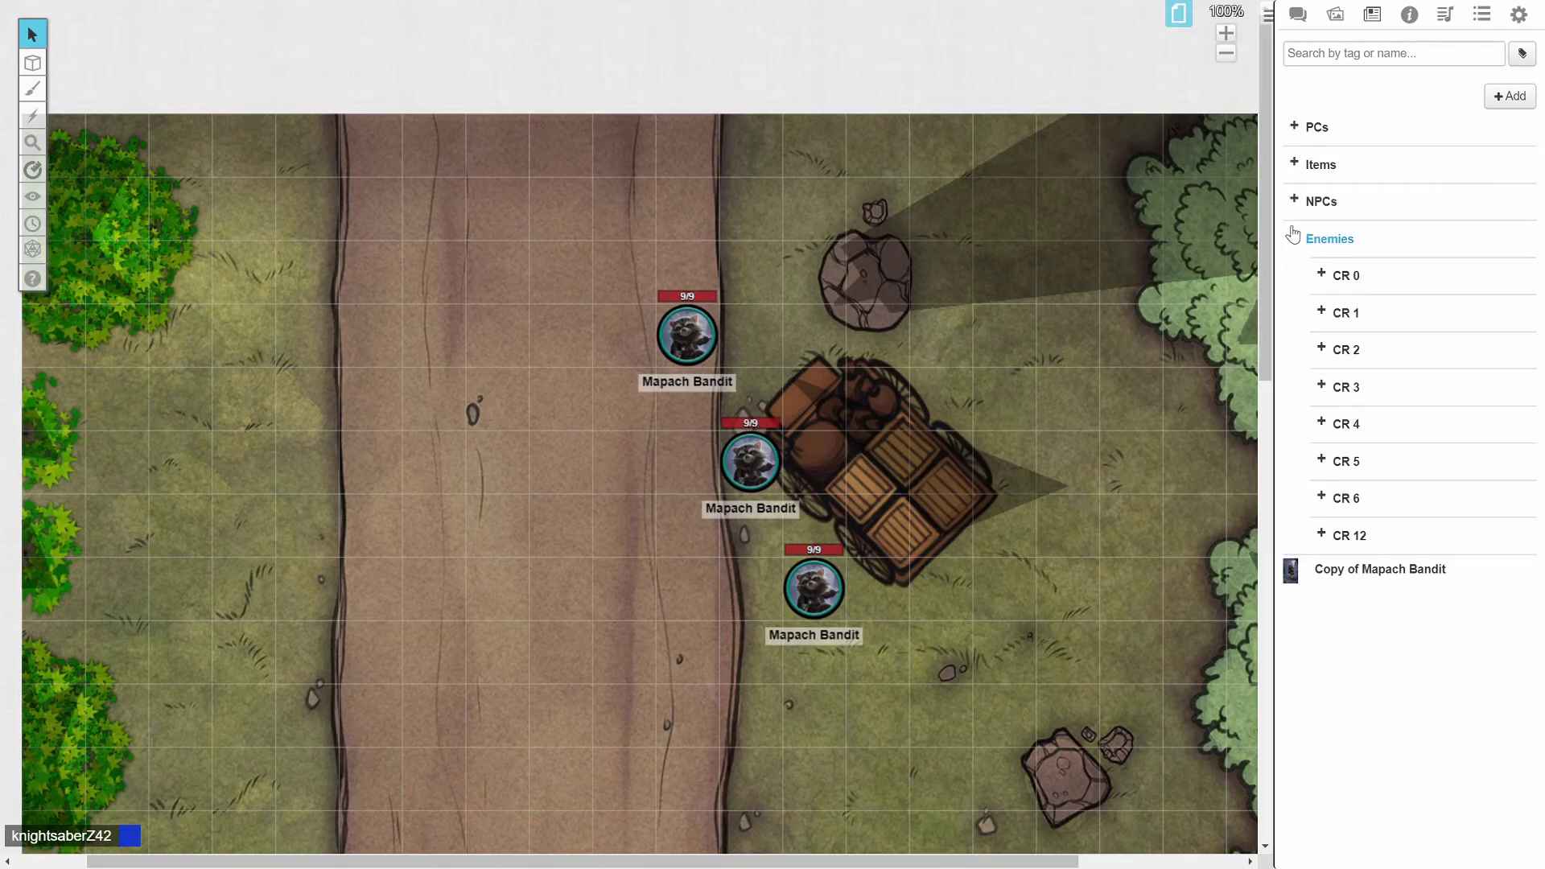
click(1322, 315)
click(1322, 315)
click(1322, 274)
click(1321, 275)
Search the art library tokens for "vulpin" and place a vulpin captain token on the road just above the bandits.
click(1349, 24)
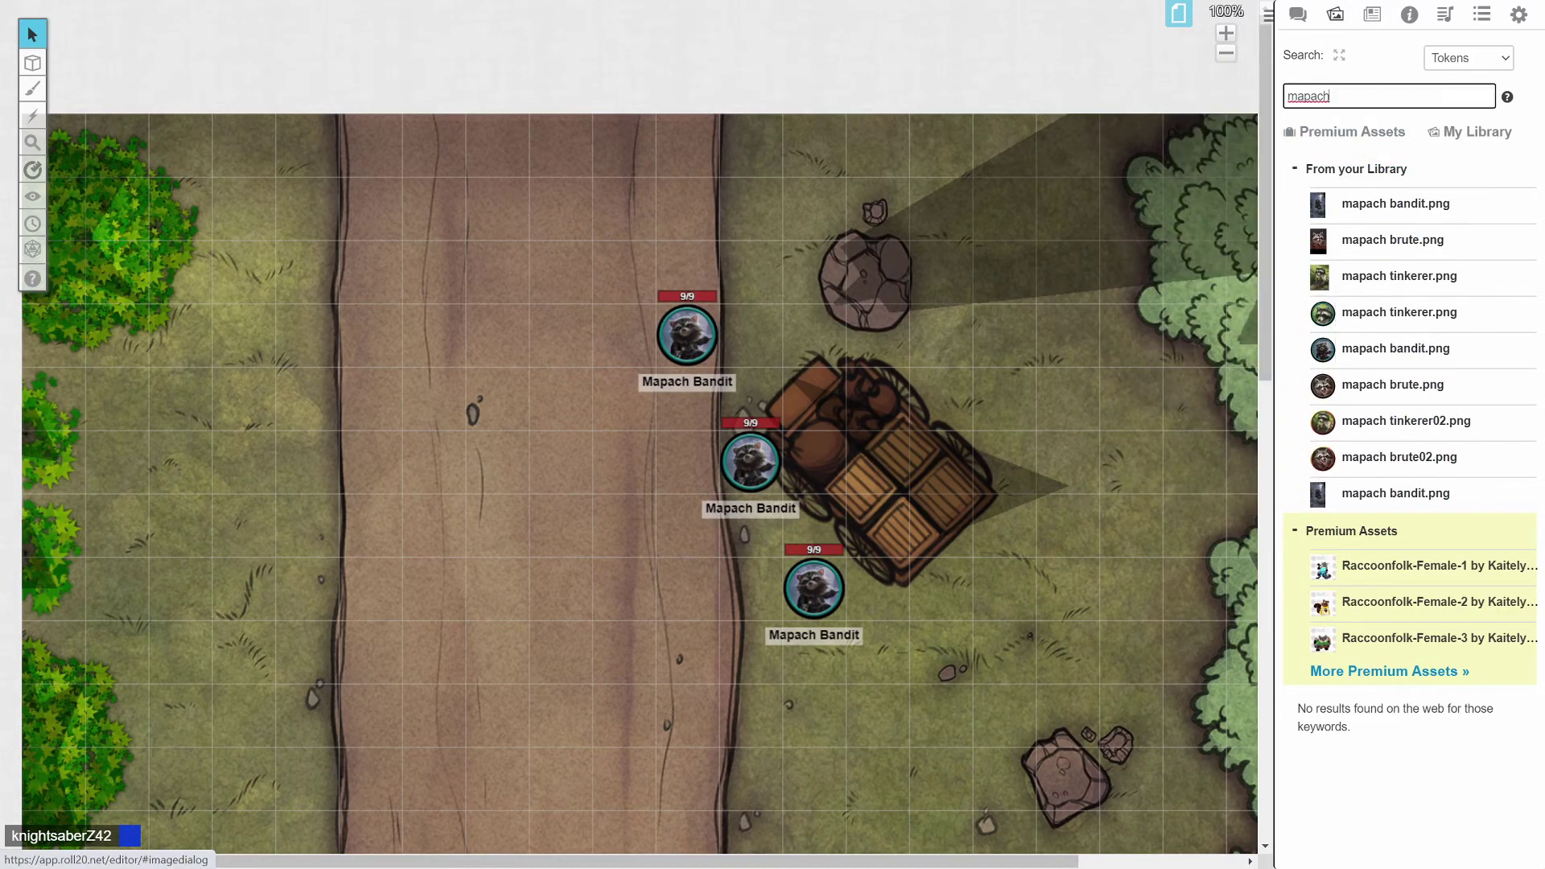
double_click(1308, 96)
text(vulpin)
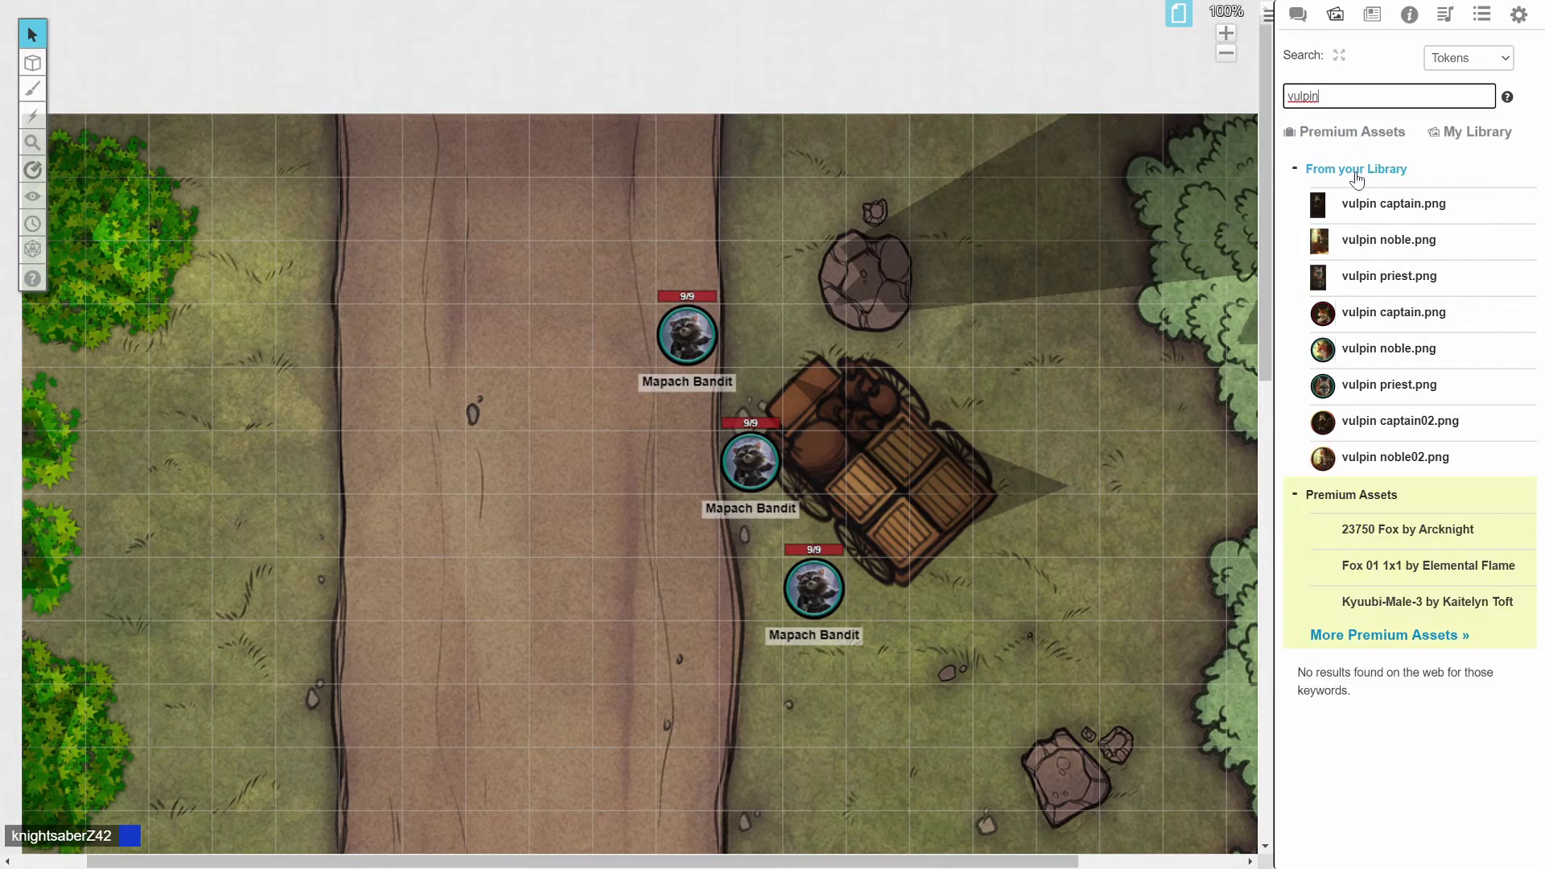
mouse_move(1376, 242)
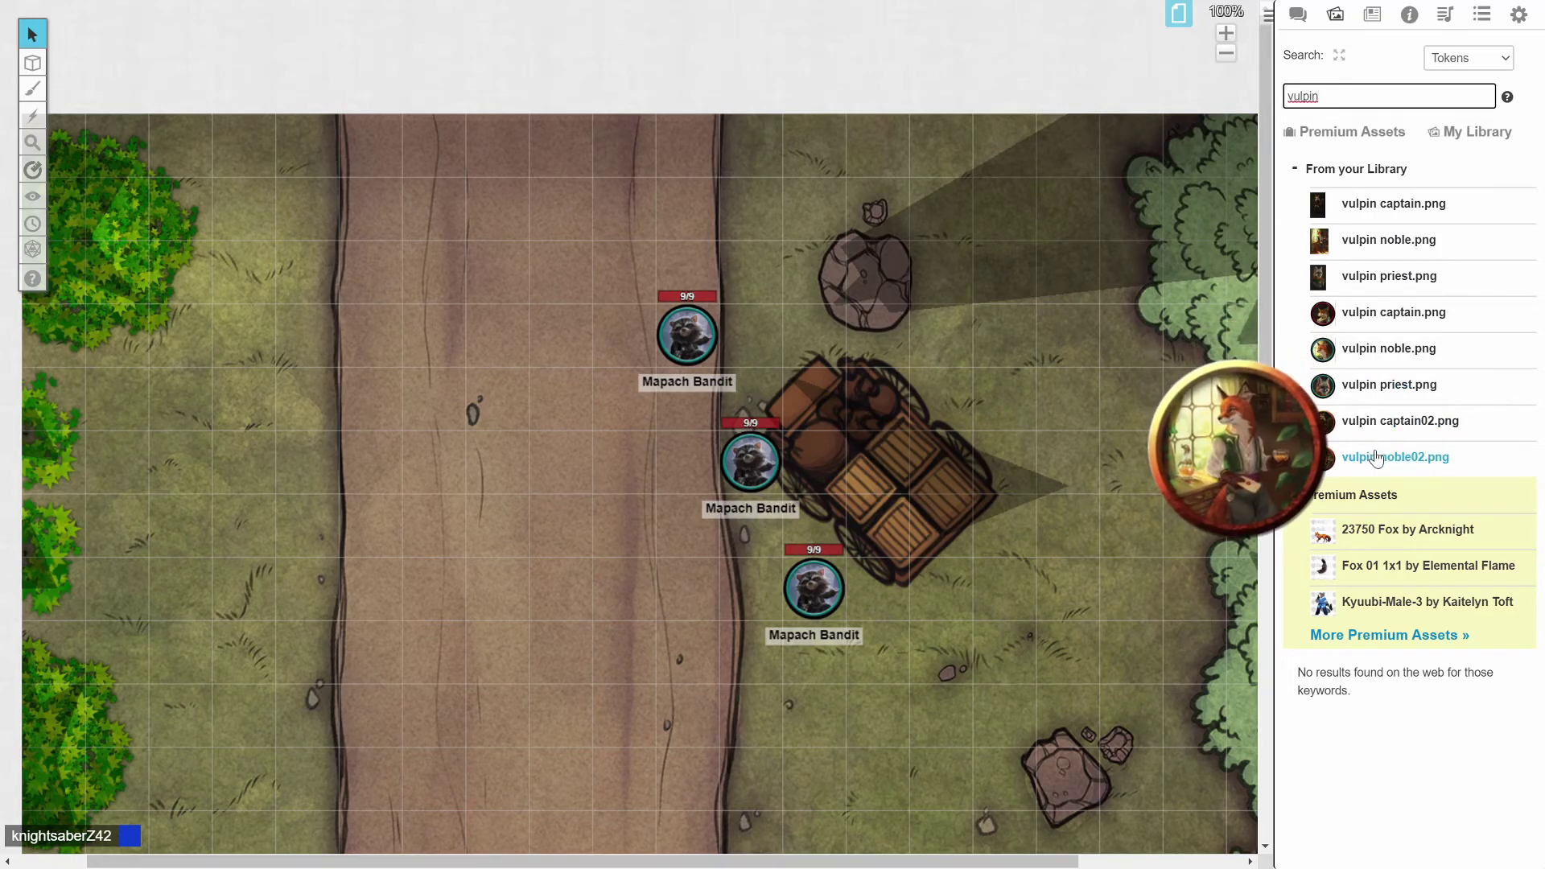
drag(1376, 457, 578, 413)
click(638, 425)
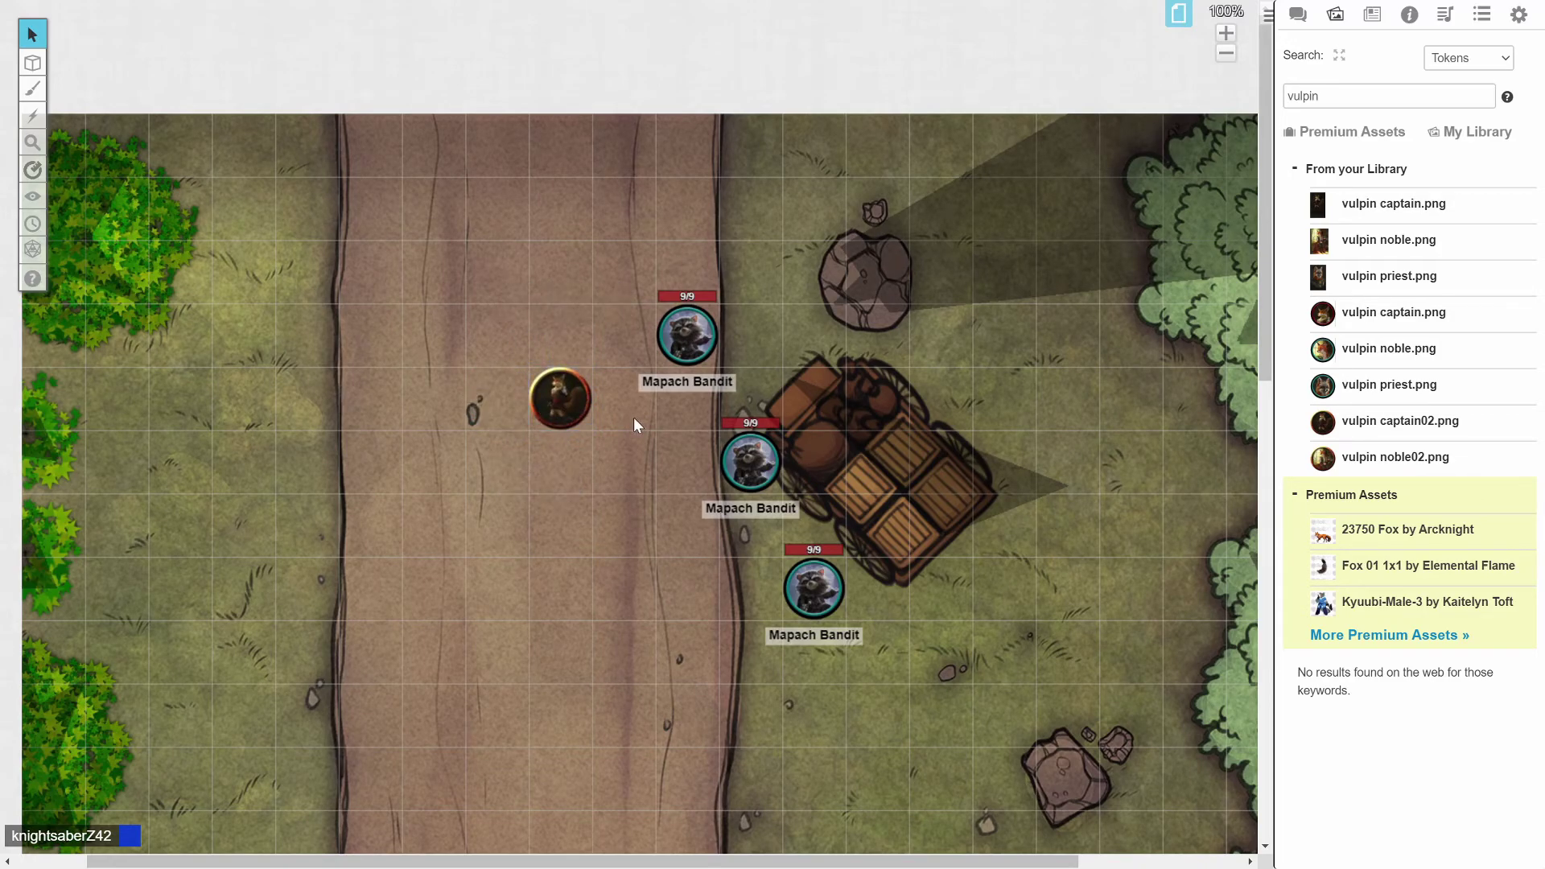
drag(549, 387, 584, 278)
click(616, 499)
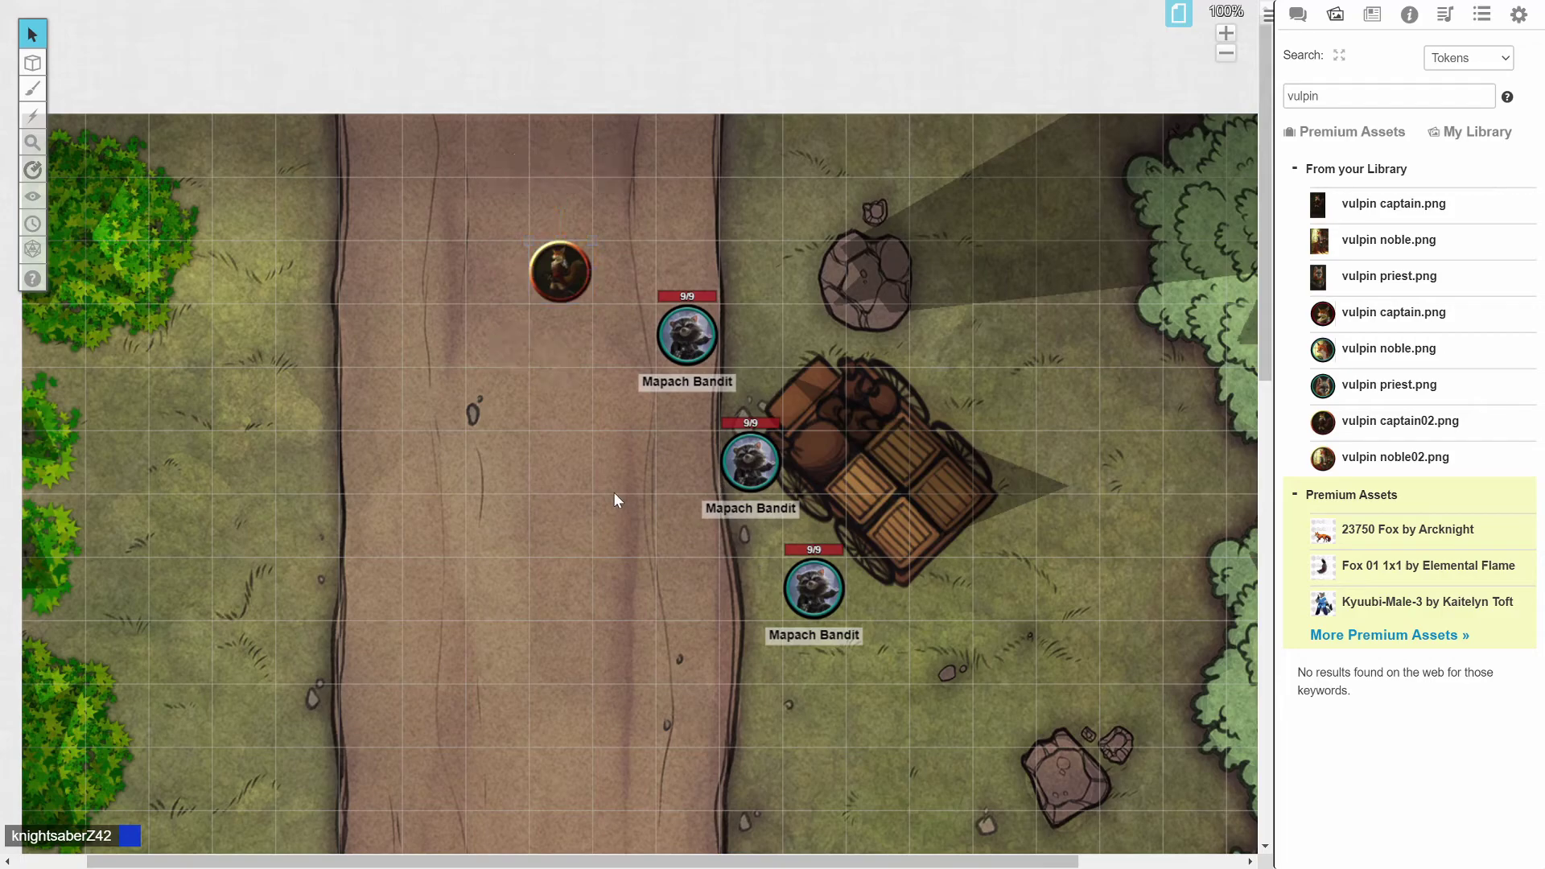
Turn on Vision in the vulpin token's dynamic lighting settings and move the token one square farther up the road.
mouse_move(563, 270)
mouse_down()
mouse_move(173, 201)
mouse_move(160, 363)
mouse_move(524, 297)
mouse_move(554, 272)
mouse_up()
double_click(554, 272)
click(693, 112)
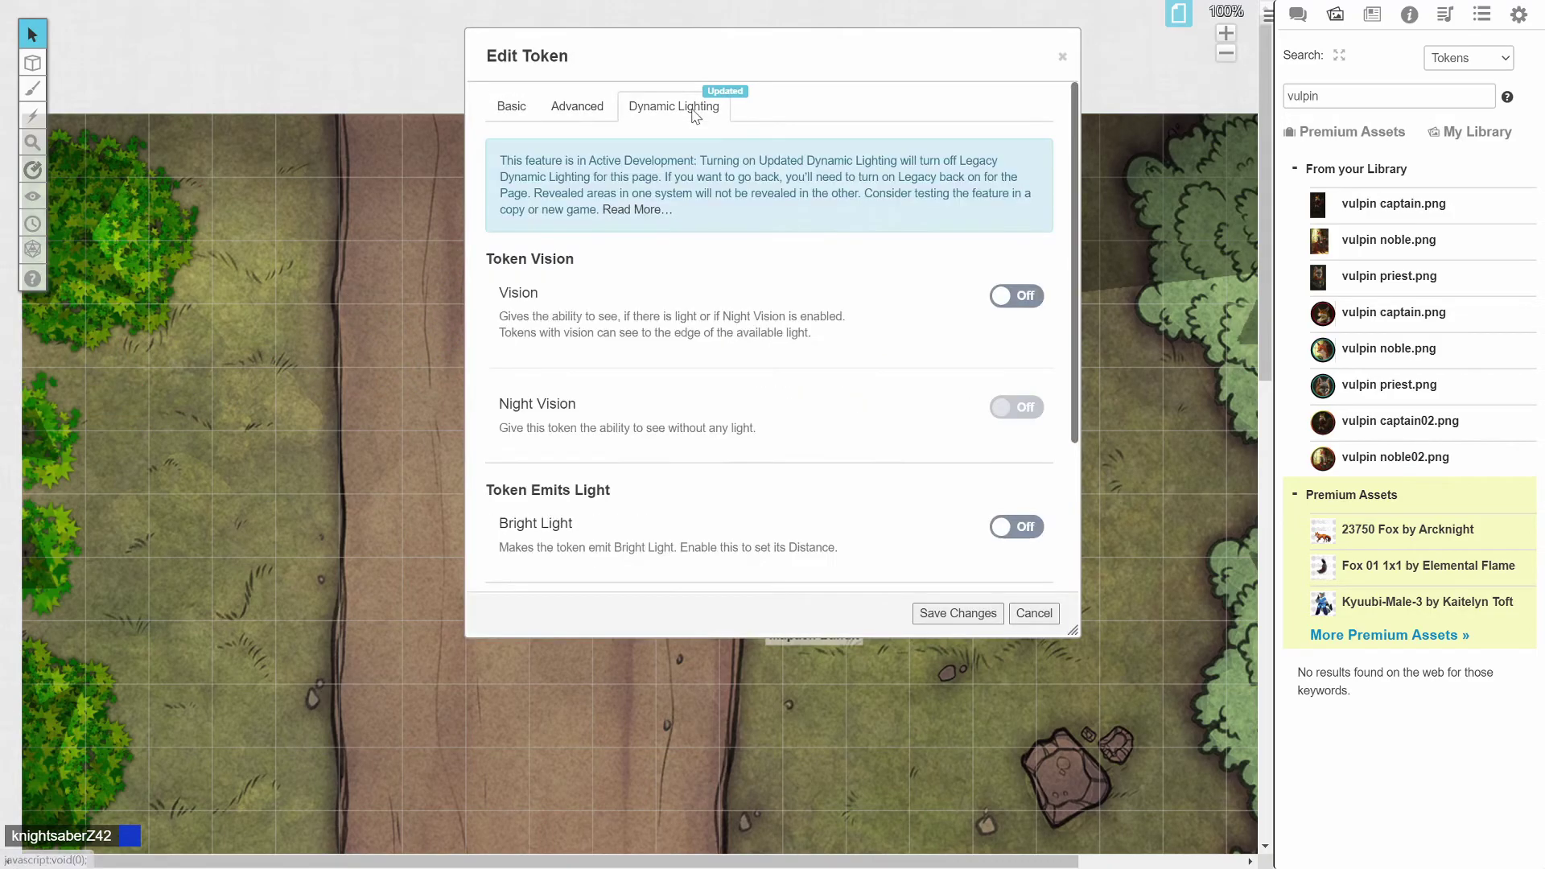
click(1019, 296)
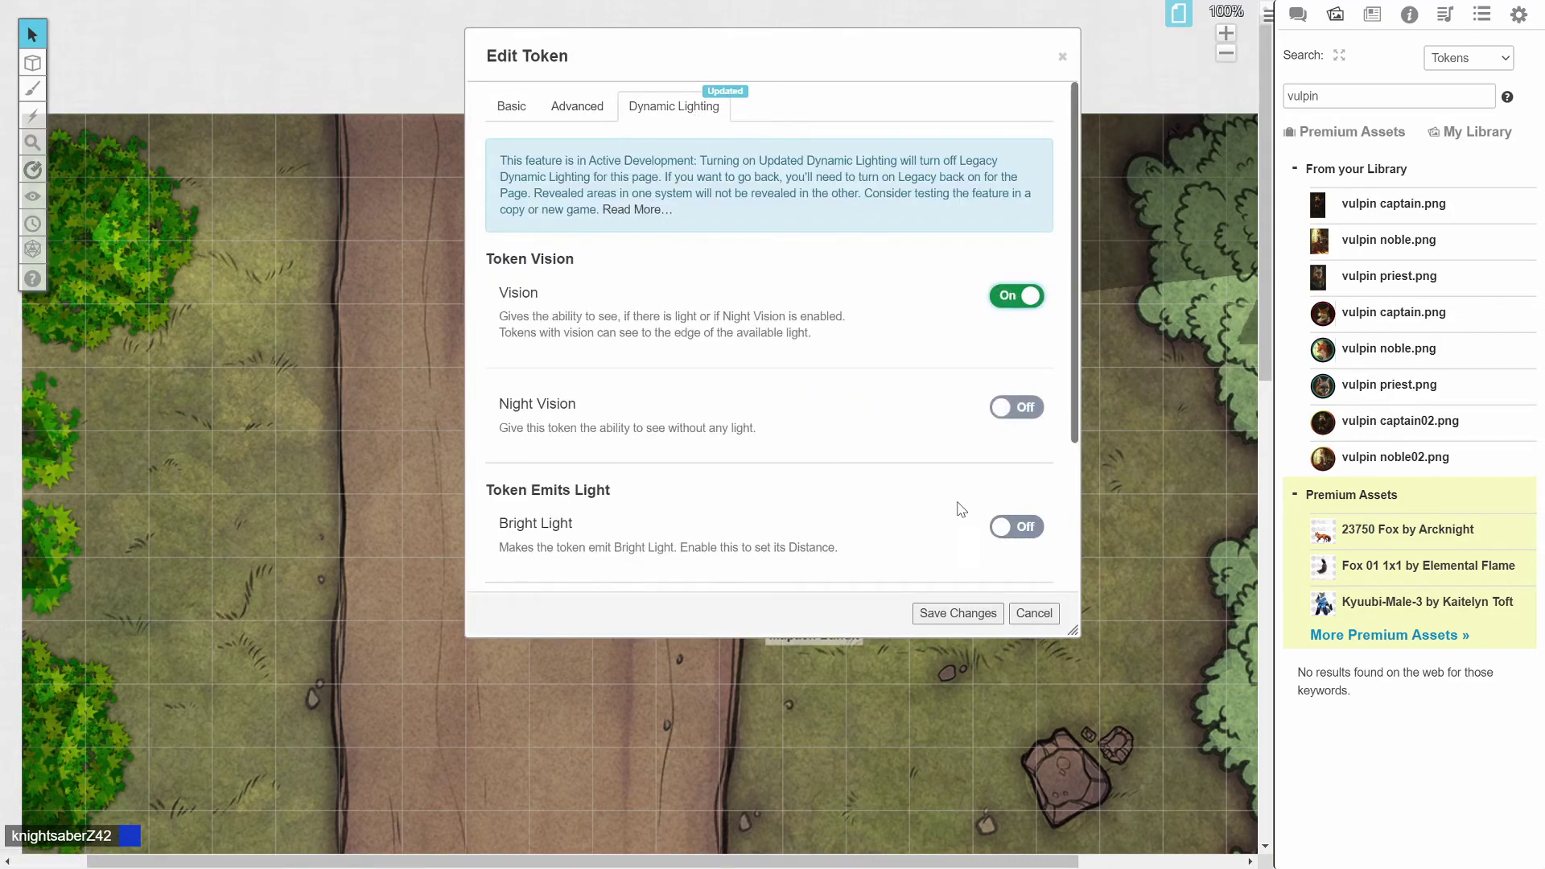
click(957, 613)
drag(553, 272, 560, 208)
click(561, 340)
Return to the journal, collapse the Enemies folder and expand the PCs folder.
scroll(721, 498, down, 9)
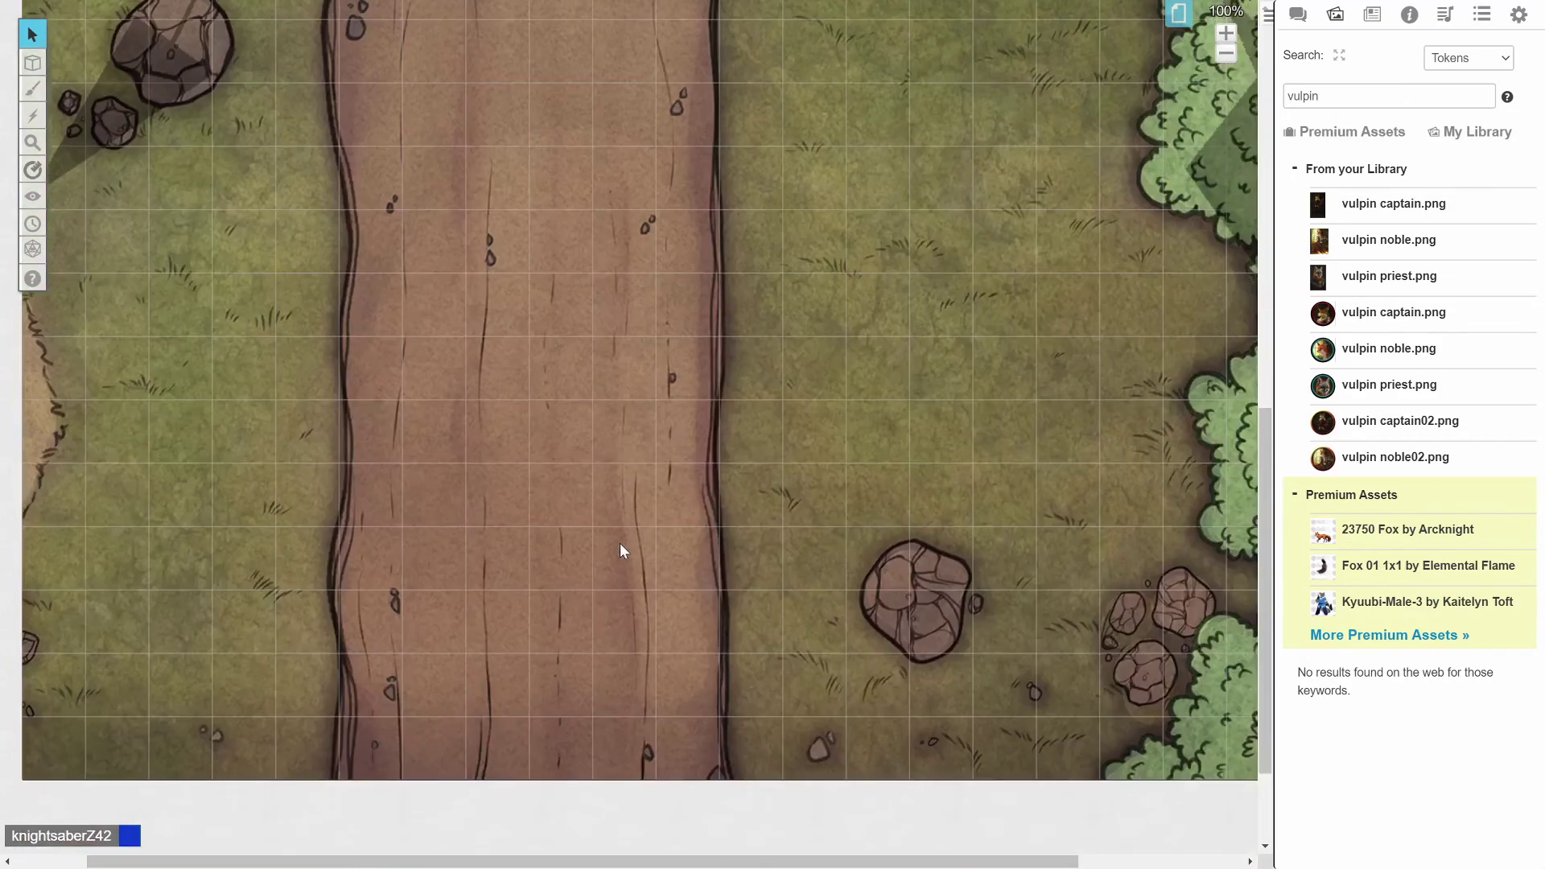
scroll(619, 543, up, 6)
click(1373, 16)
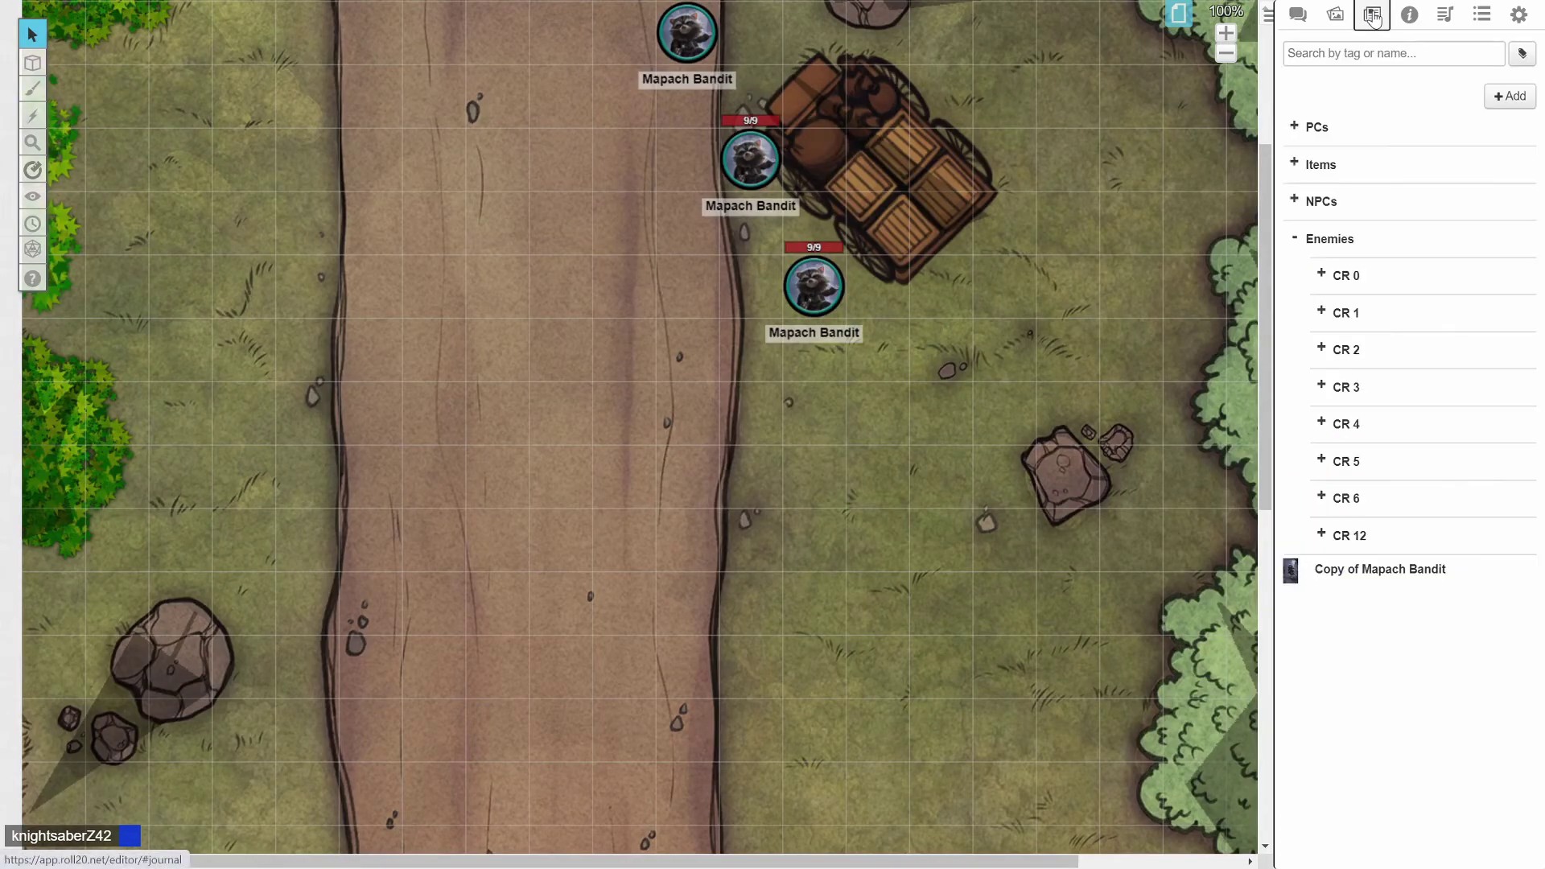
click(1334, 18)
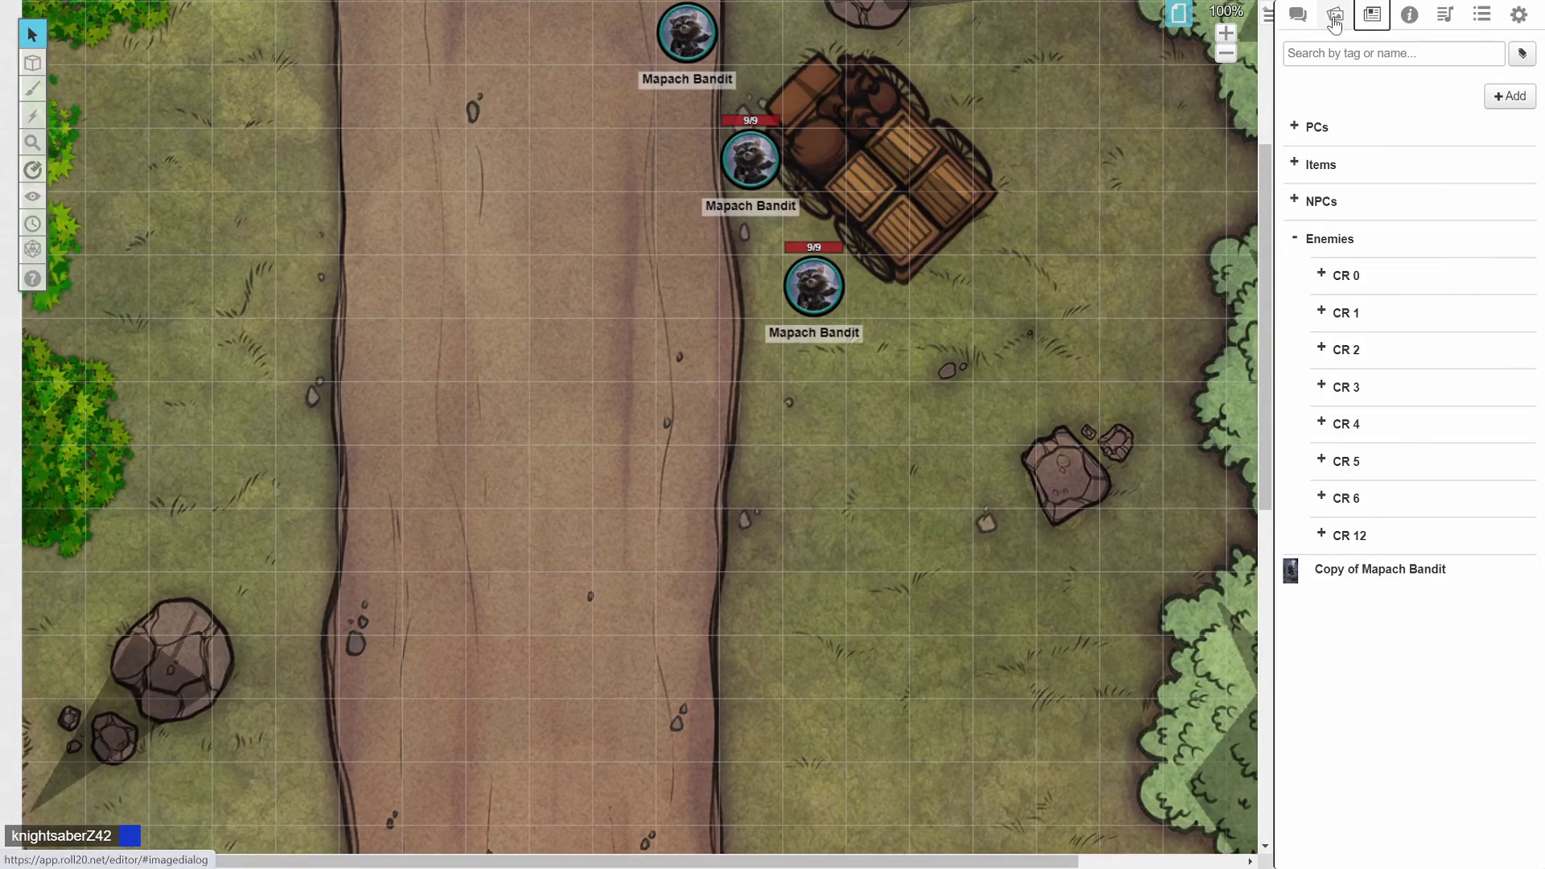
click(1295, 239)
click(1295, 127)
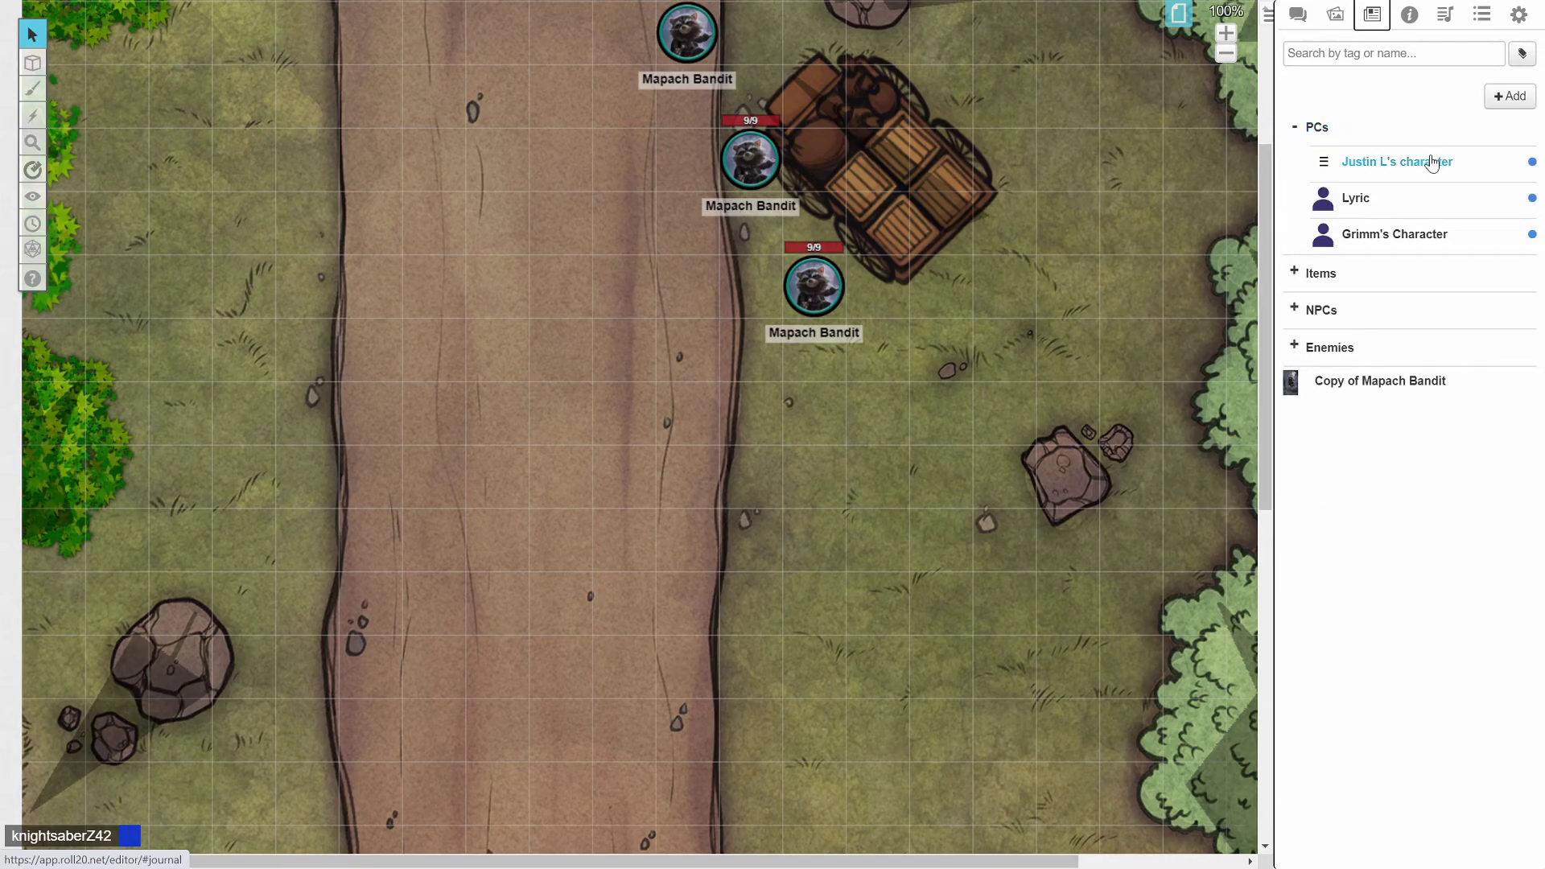
drag(1397, 161, 600, 346)
click(564, 281)
drag(564, 282, 548, 543)
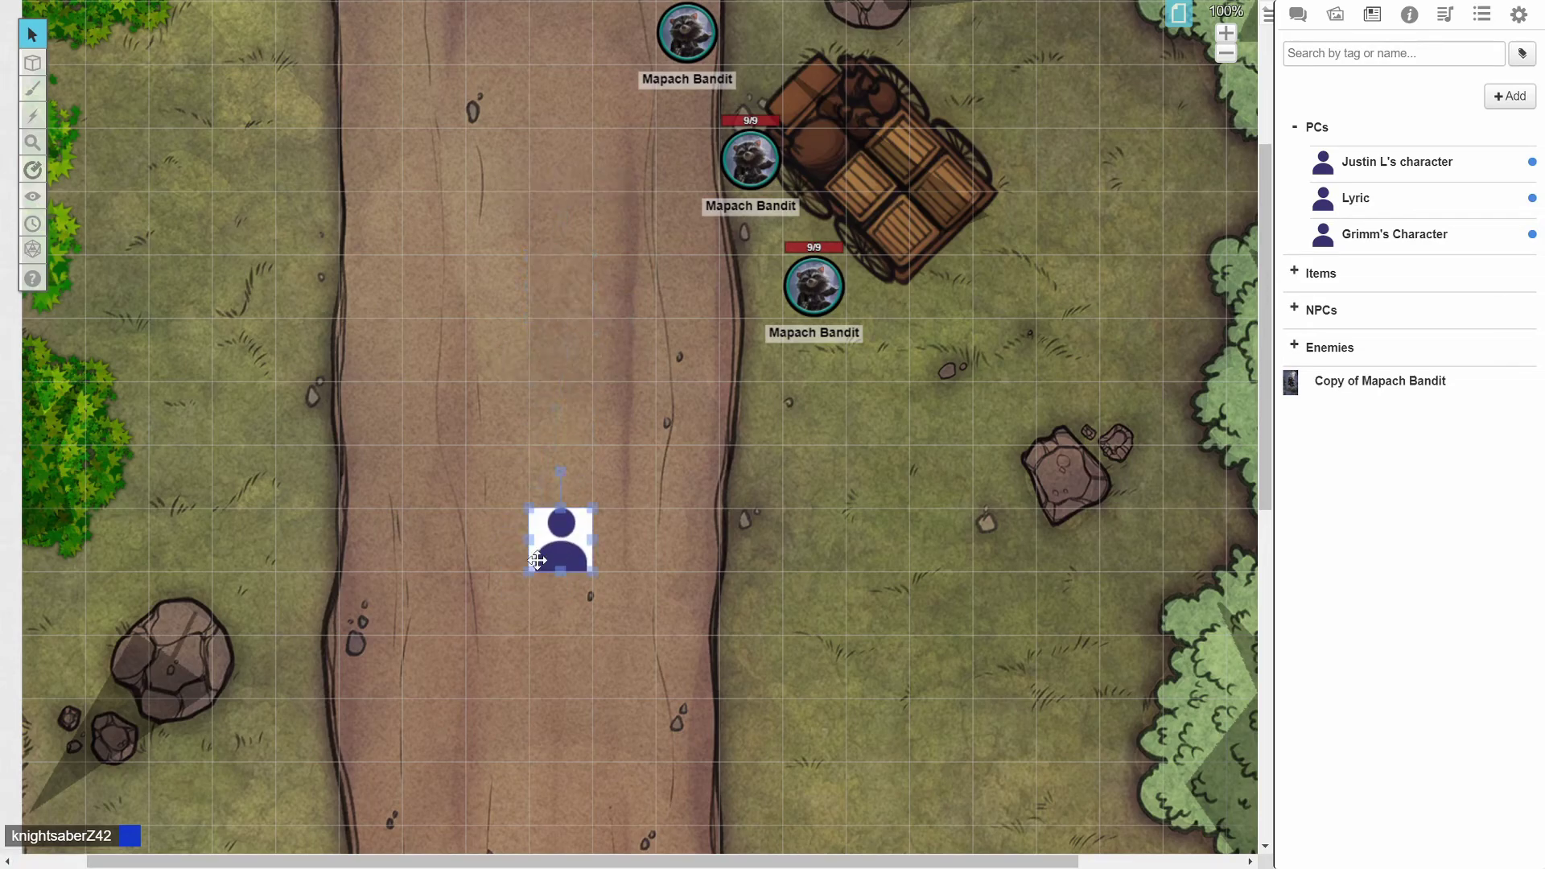
scroll(548, 541, down, 3)
drag(576, 245, 658, 550)
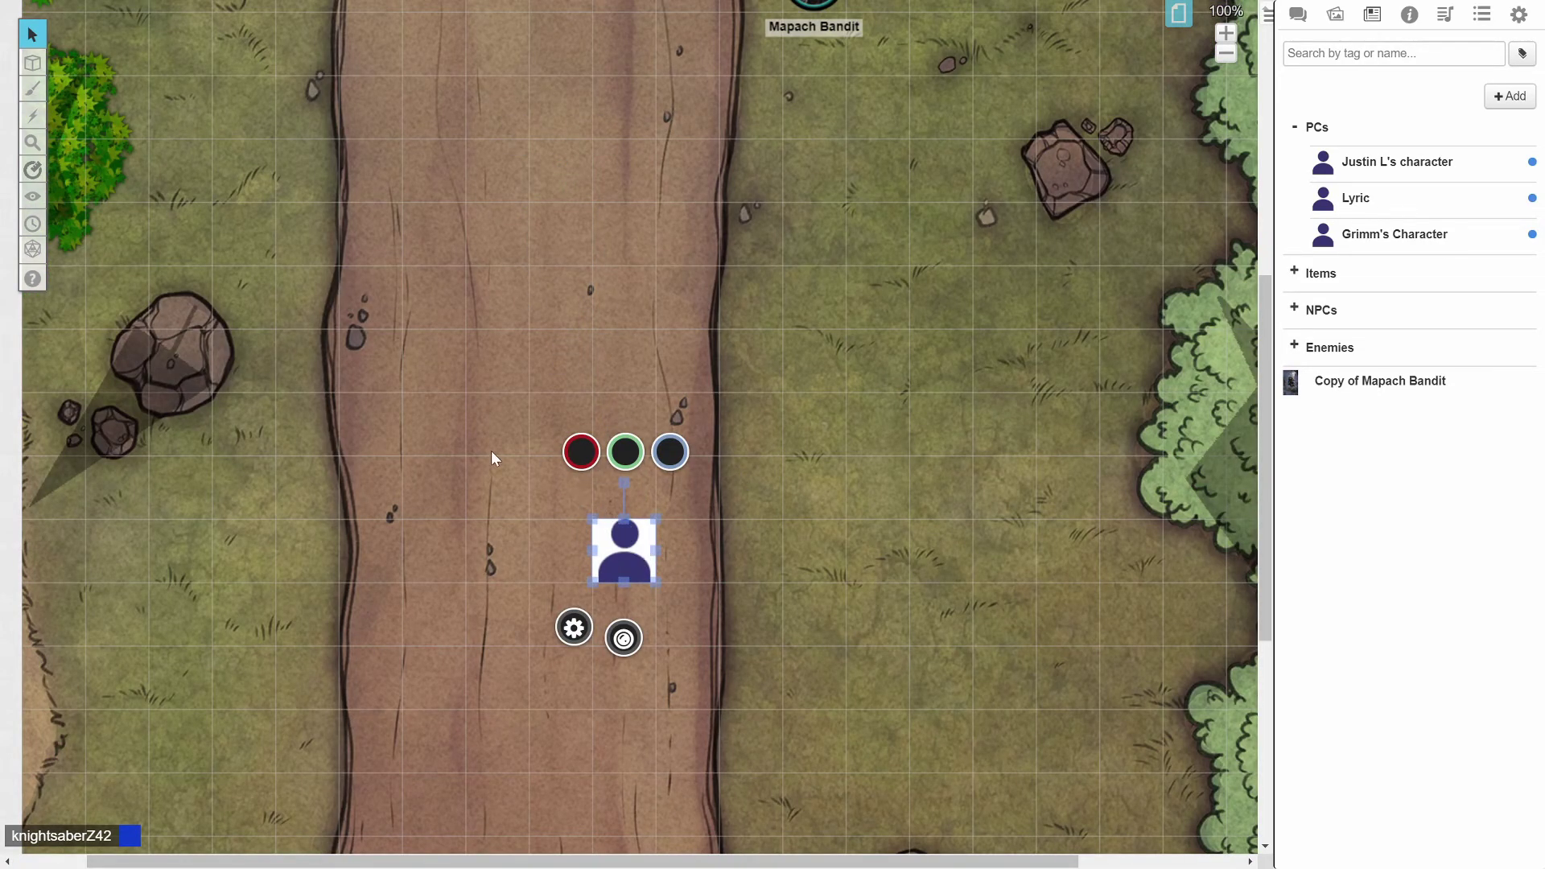
double_click(627, 550)
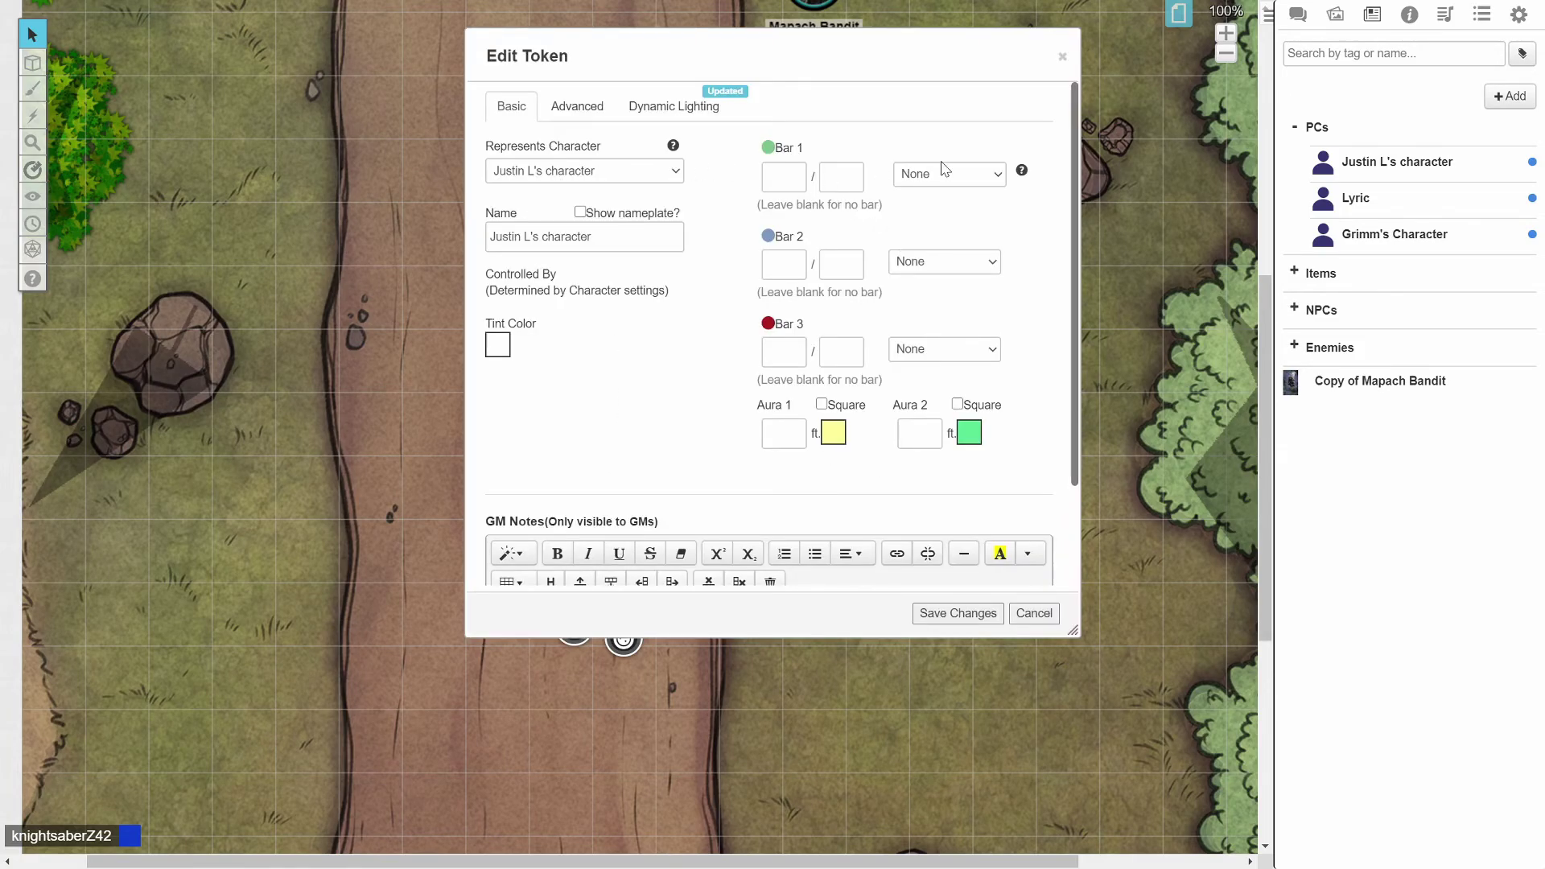
click(958, 613)
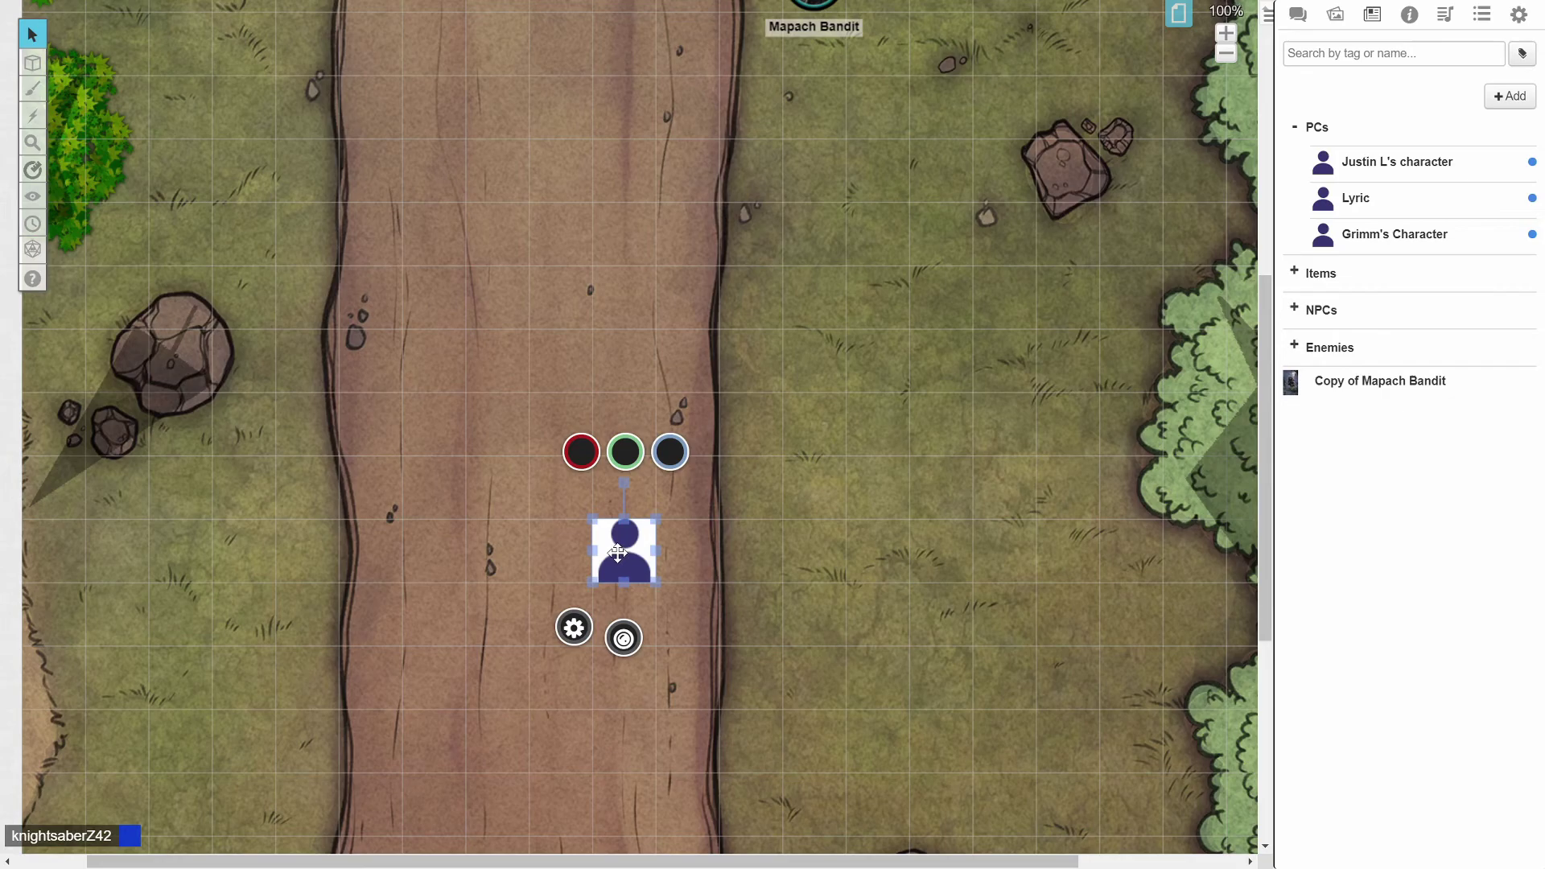
key(Delete)
Place the first listed player character's token on the road well below the bandits and turn on its Vision.
scroll(616, 544, down, 4)
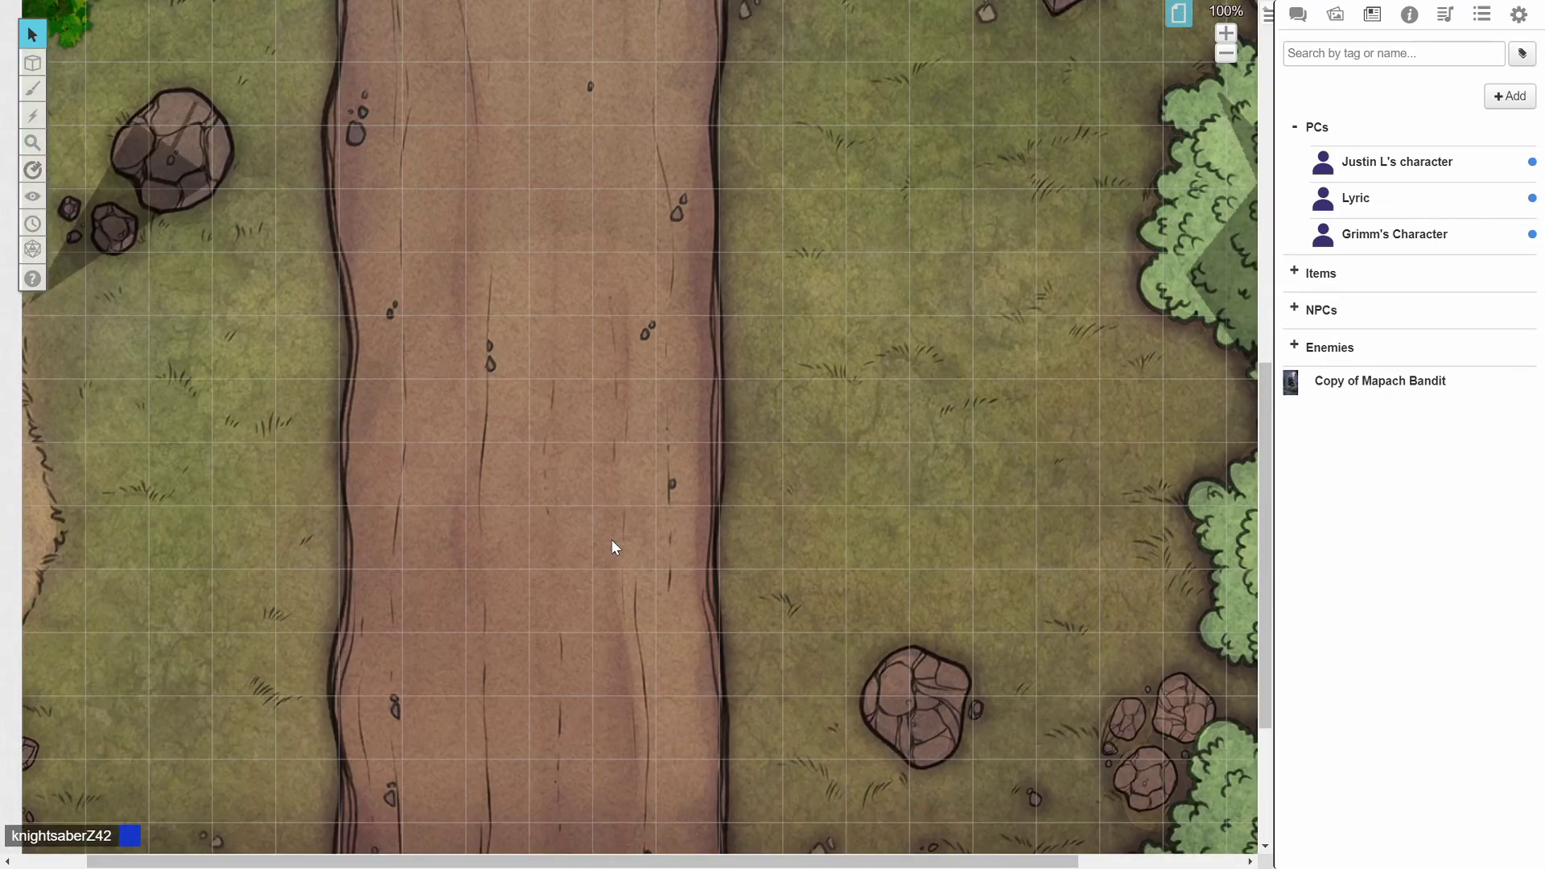
scroll(613, 547, up, 10)
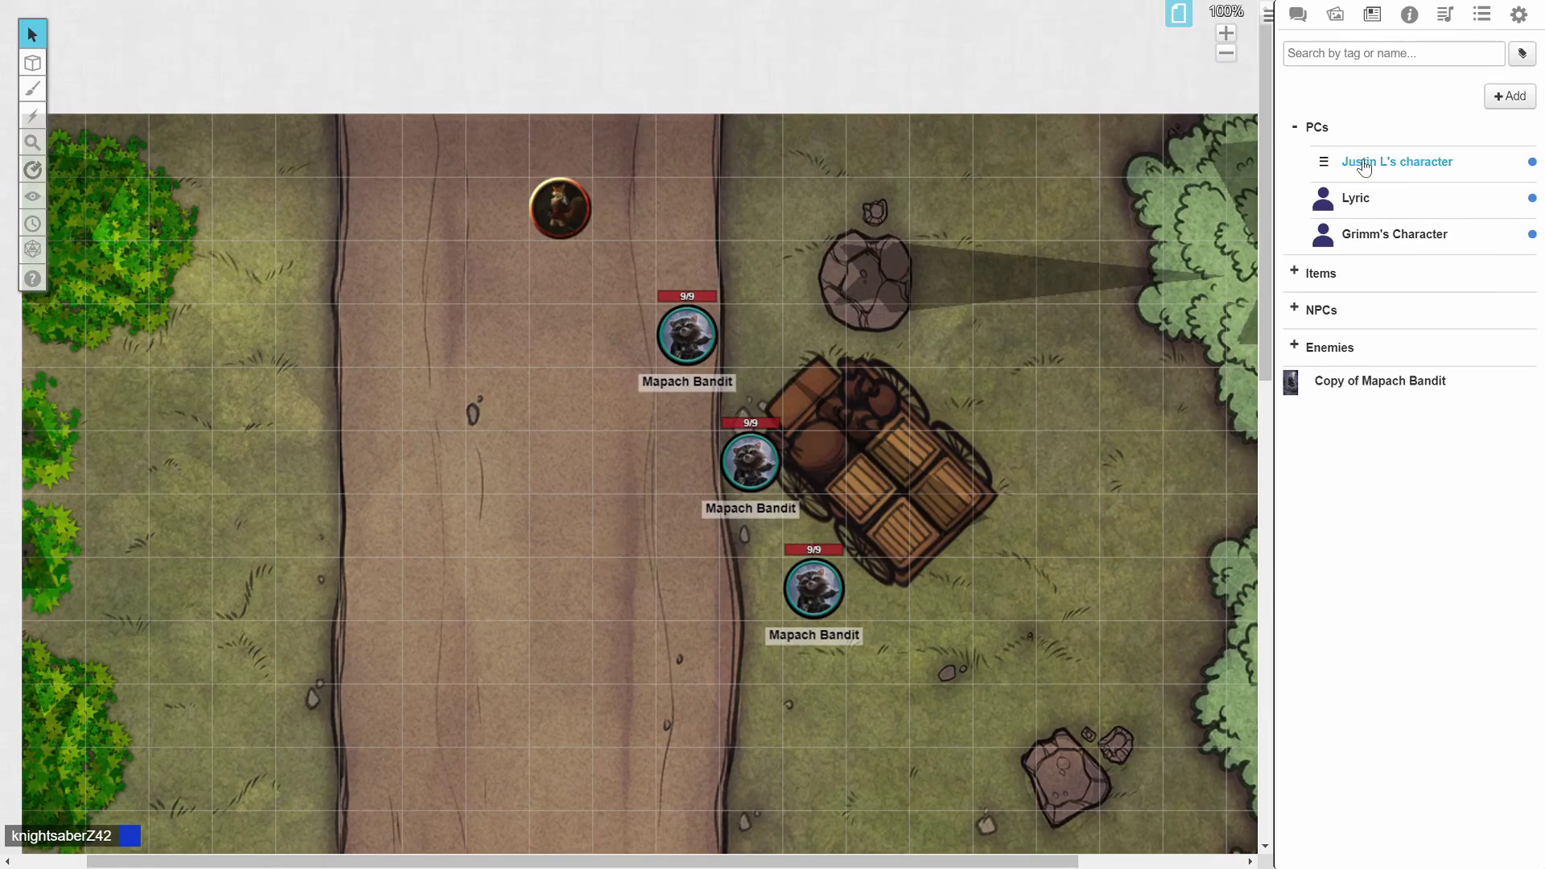
scroll(1190, 453, down, 3)
scroll(1185, 459, down, 8)
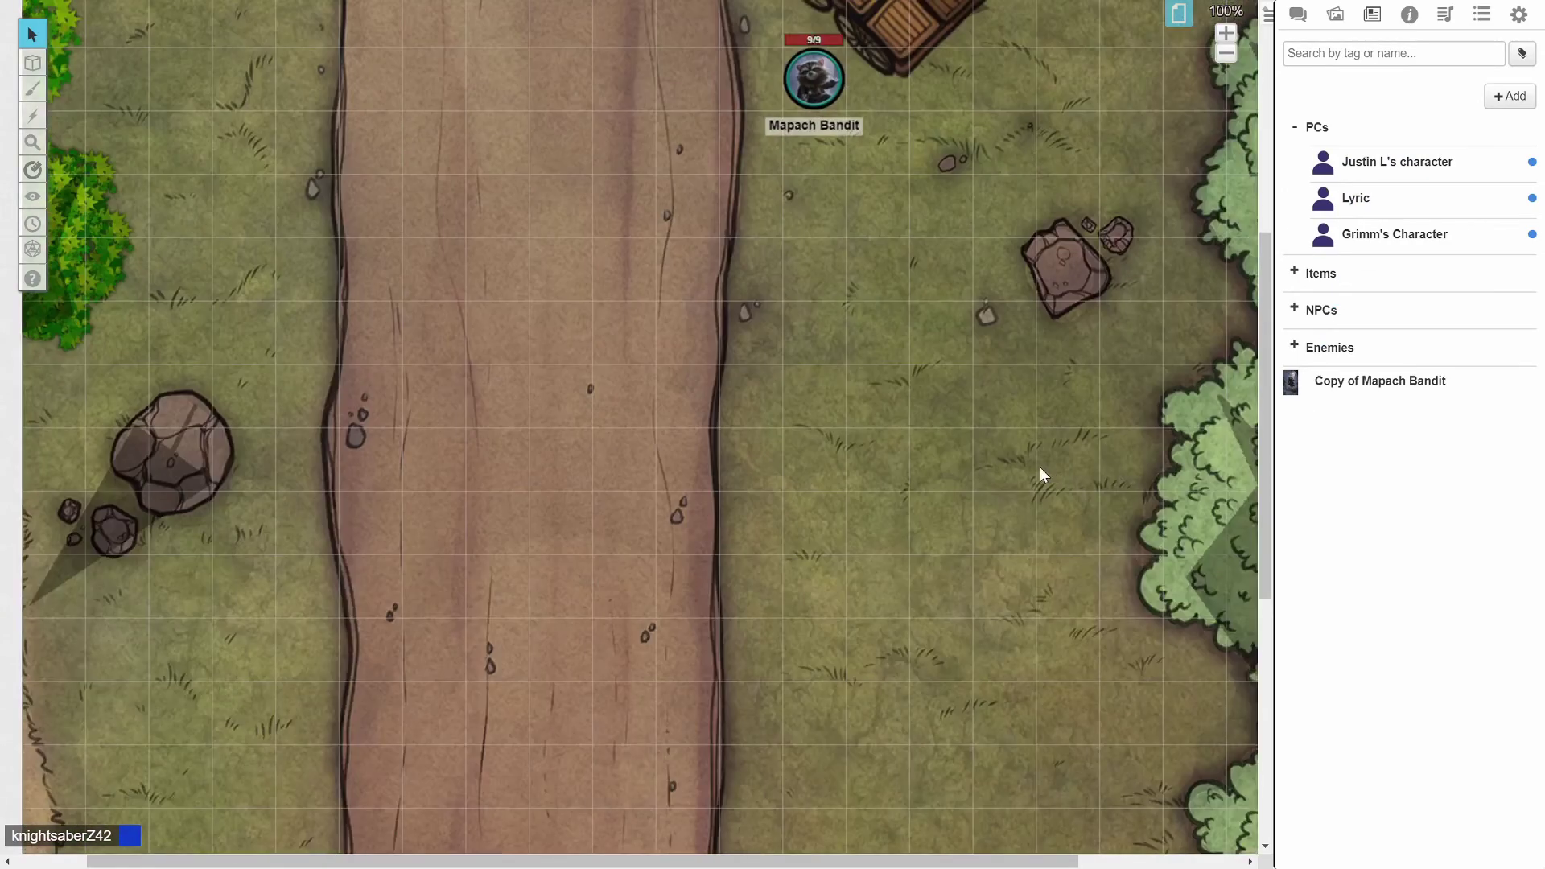
drag(1397, 162, 452, 519)
double_click(452, 519)
click(704, 108)
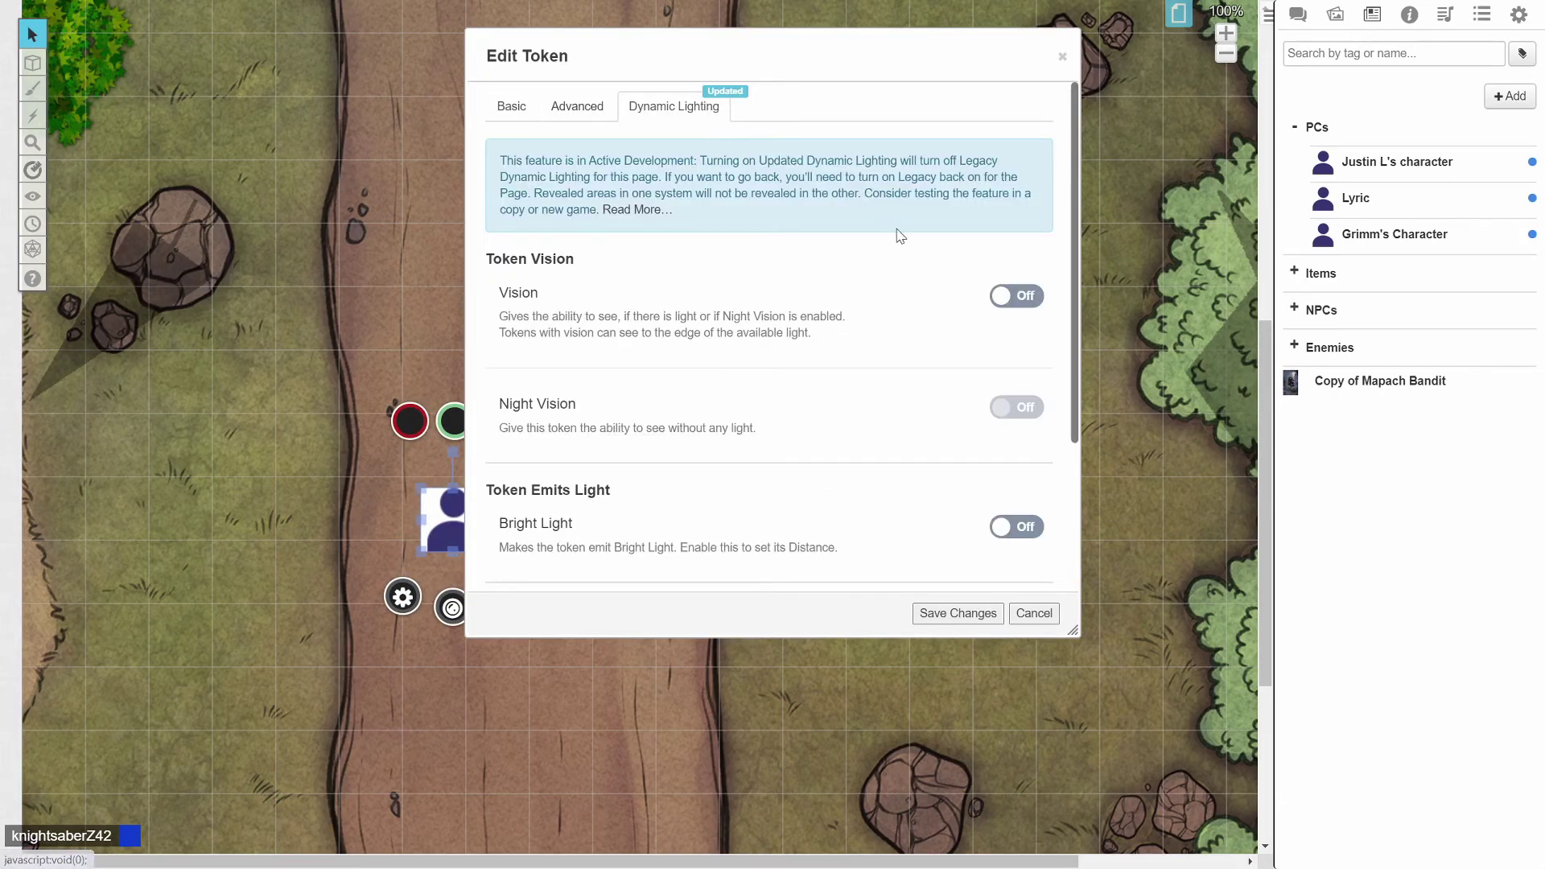
click(1016, 298)
click(957, 613)
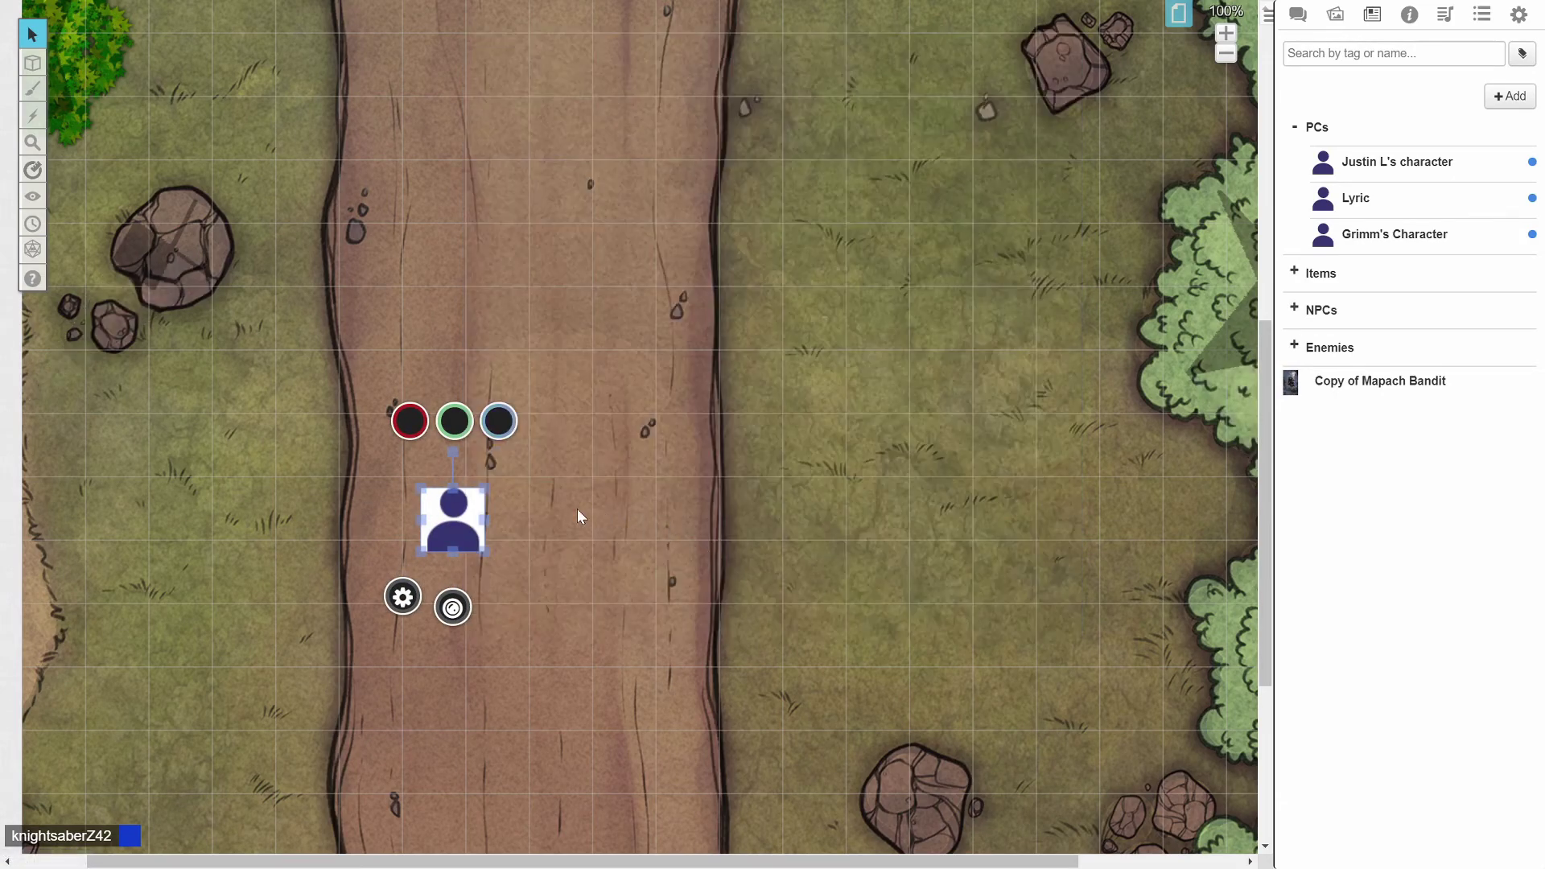
click(678, 486)
Place the Lyric token on the road three squares to the right of the first player token and turn on its Vision.
drag(1354, 199, 628, 517)
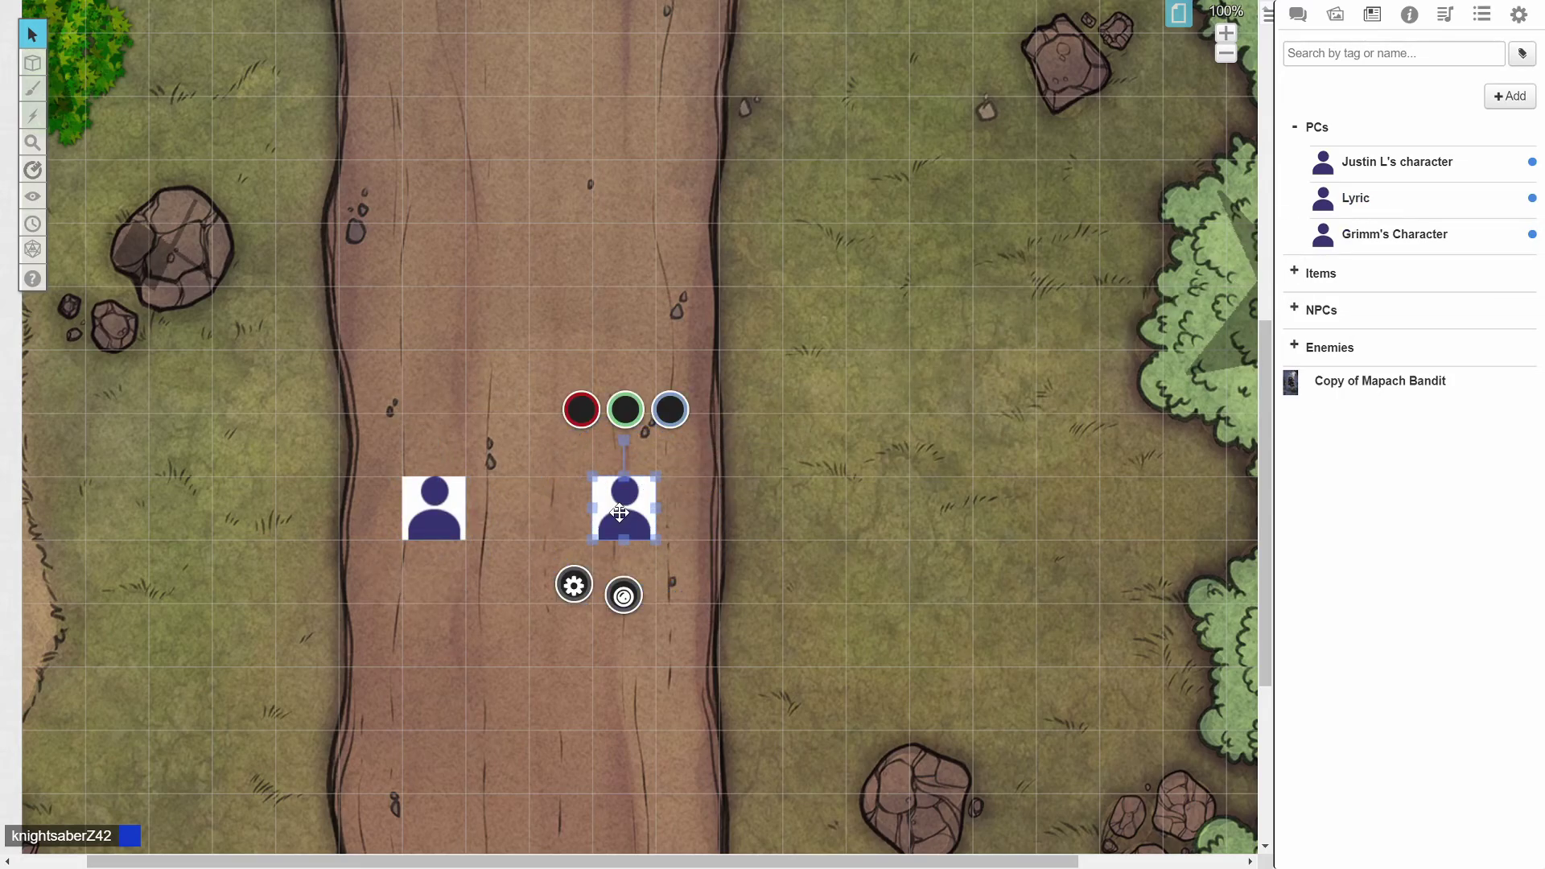
double_click(626, 515)
click(693, 116)
click(1016, 295)
click(958, 613)
Place the third listed player character's token below and between the other two player tokens and turn on its Vision.
drag(1372, 237, 503, 644)
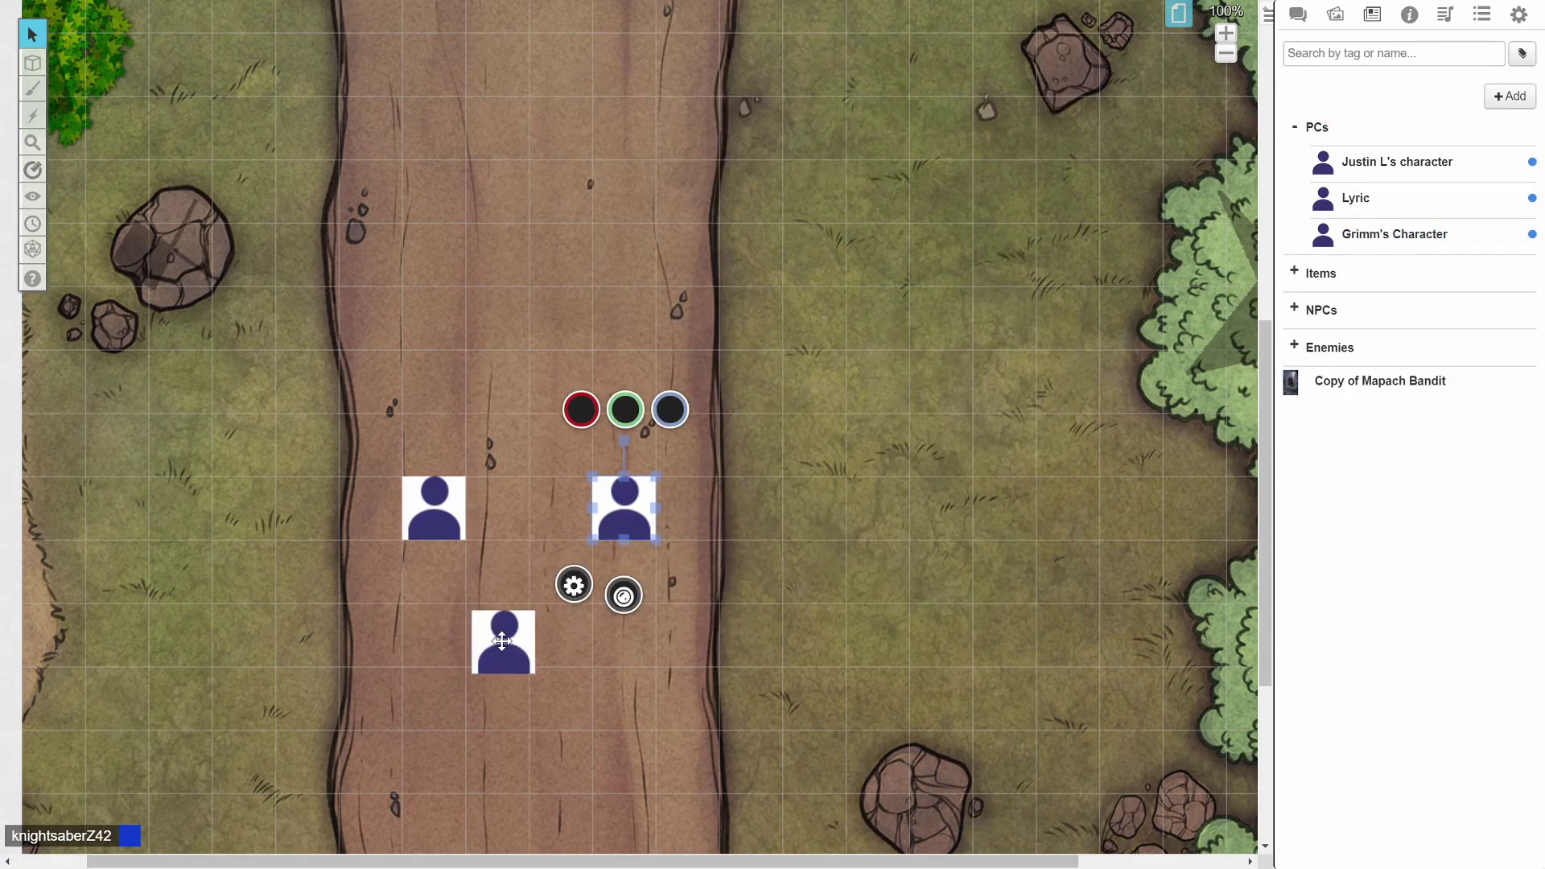
double_click(503, 641)
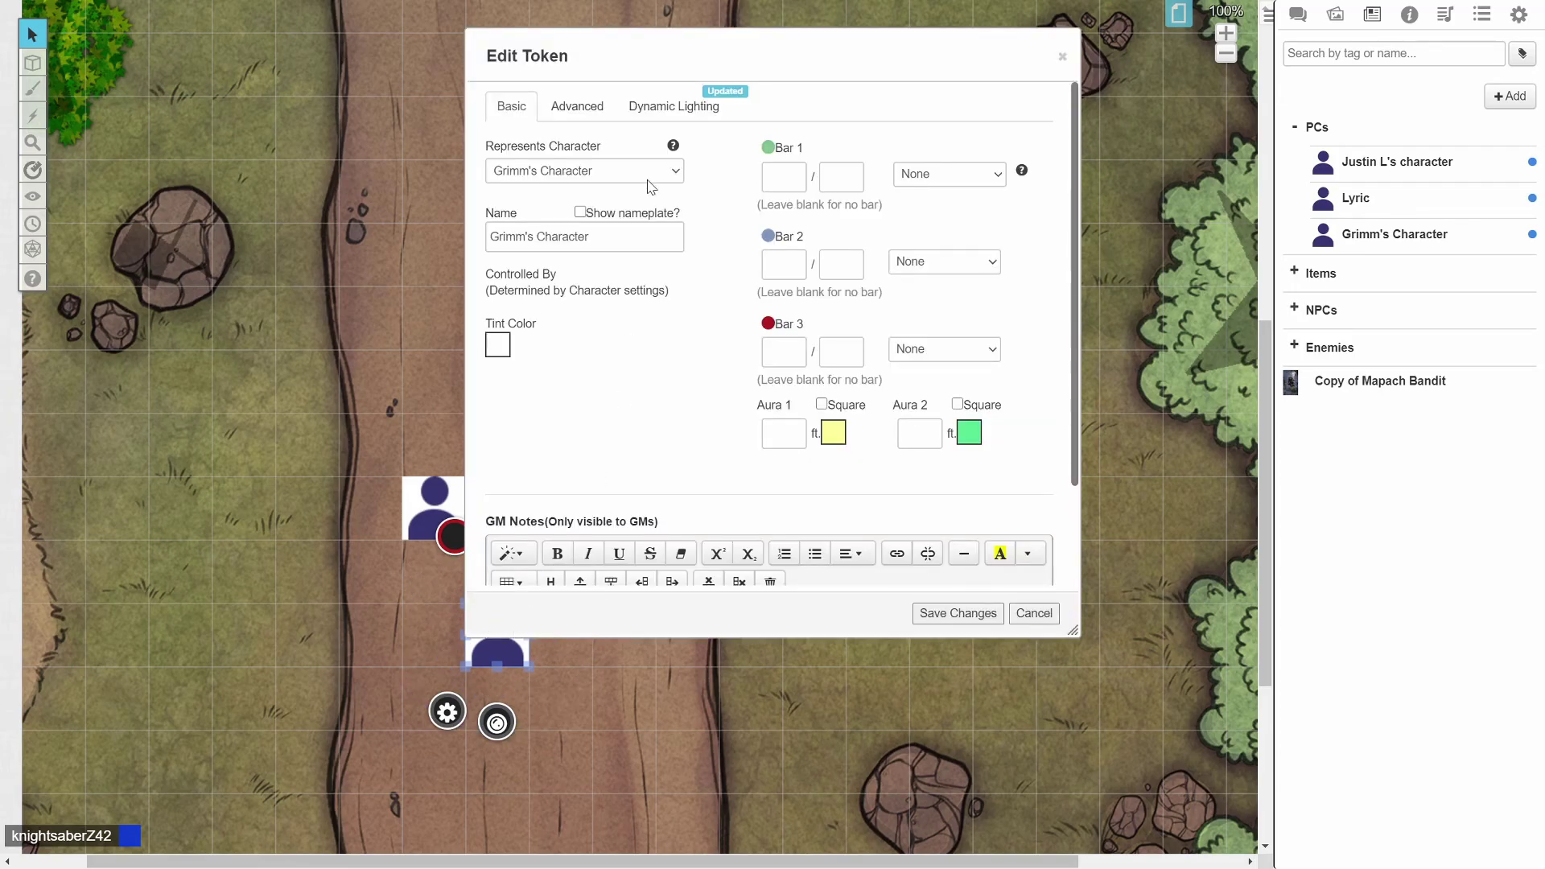
click(675, 106)
click(1016, 295)
click(958, 613)
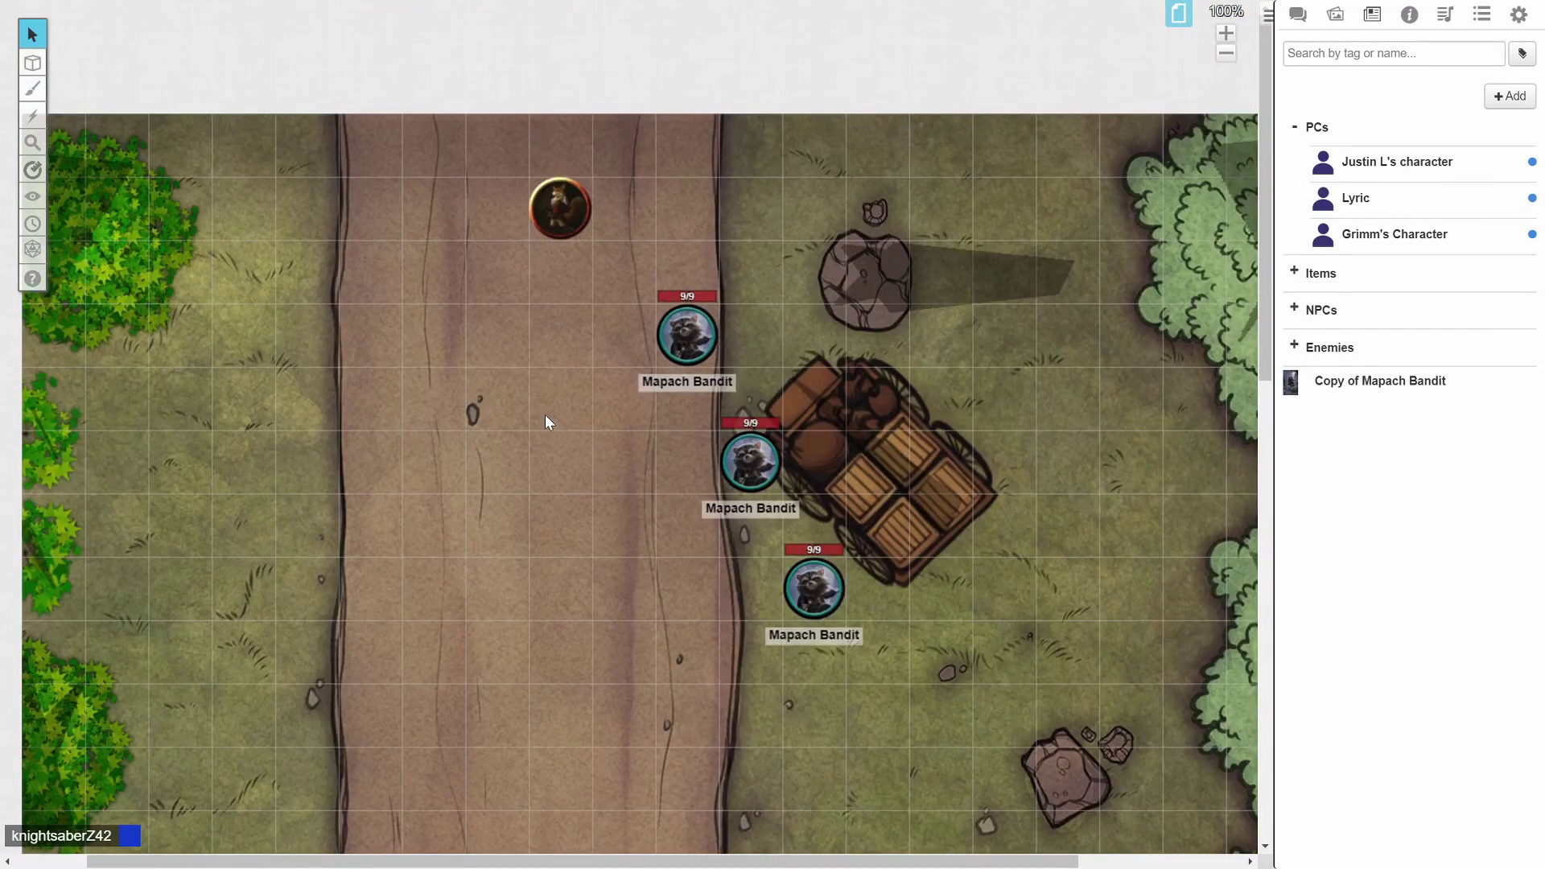
scroll(544, 414, down, 10)
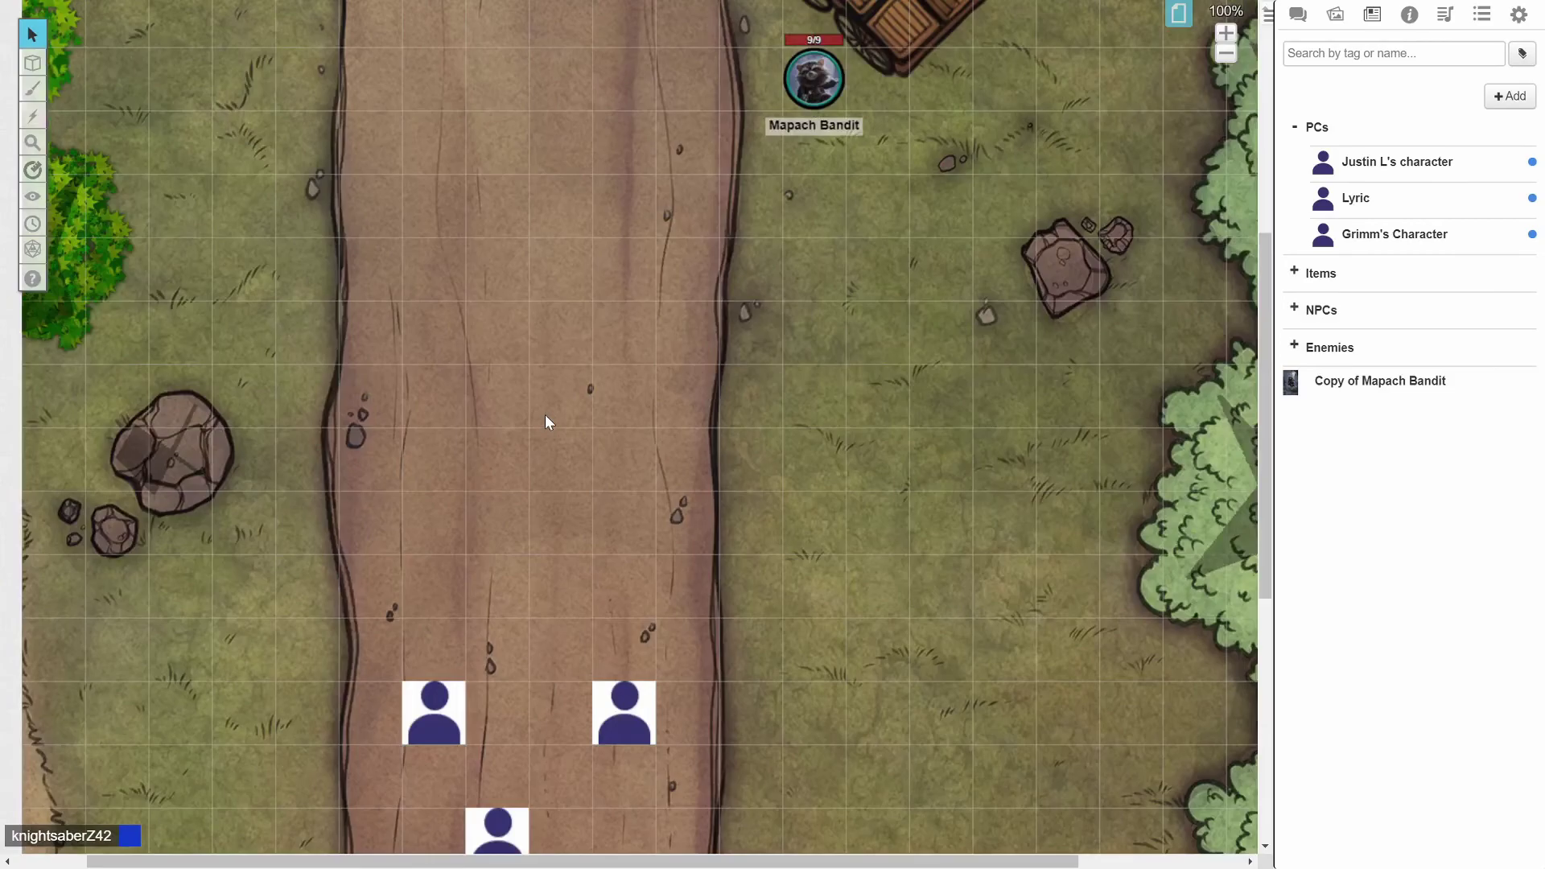
scroll(544, 413, up, 6)
scroll(544, 413, up, 4)
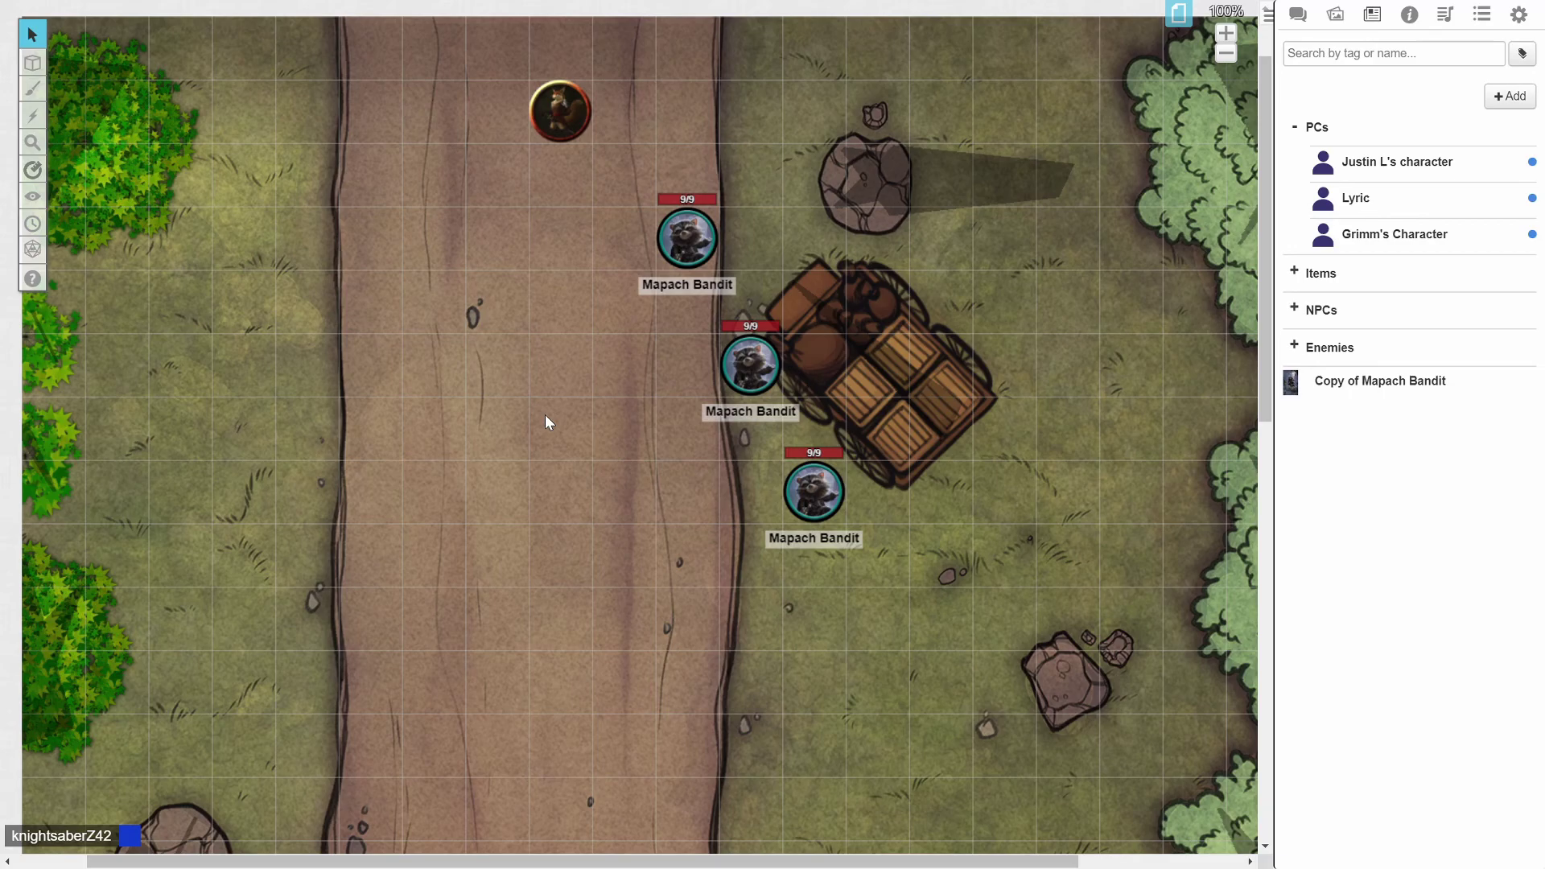
scroll(544, 414, down, 8)
Select the vulpin token together with the three Mapach Bandit tokens and move them all to the GM Layer.
scroll(572, 475, up, 5)
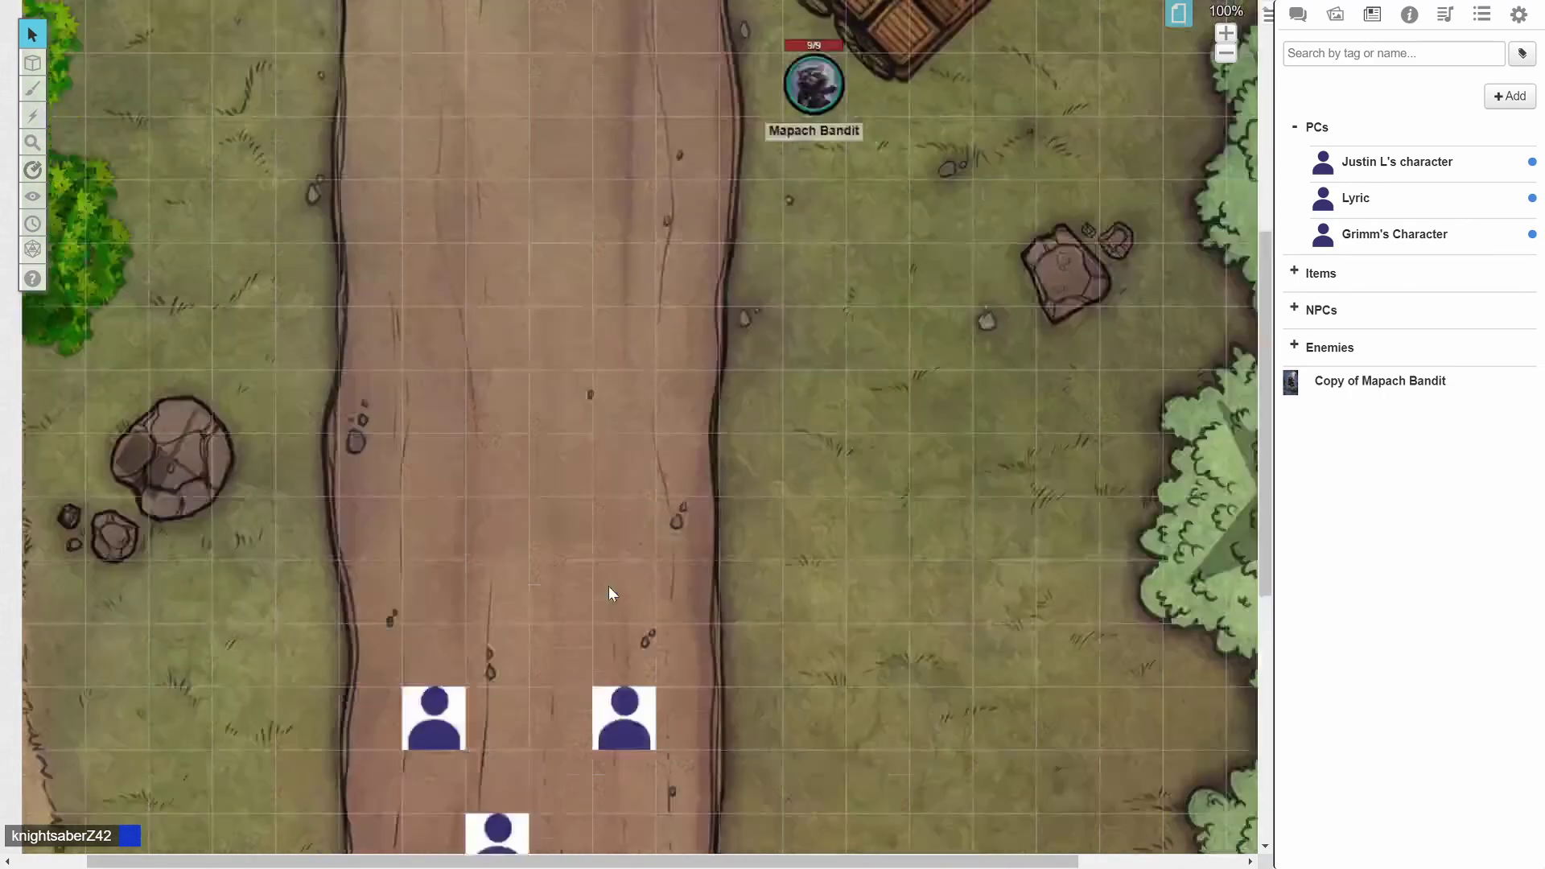
scroll(741, 418, up, 4)
drag(509, 141, 861, 728)
right_click(558, 224)
mouse_move(583, 211)
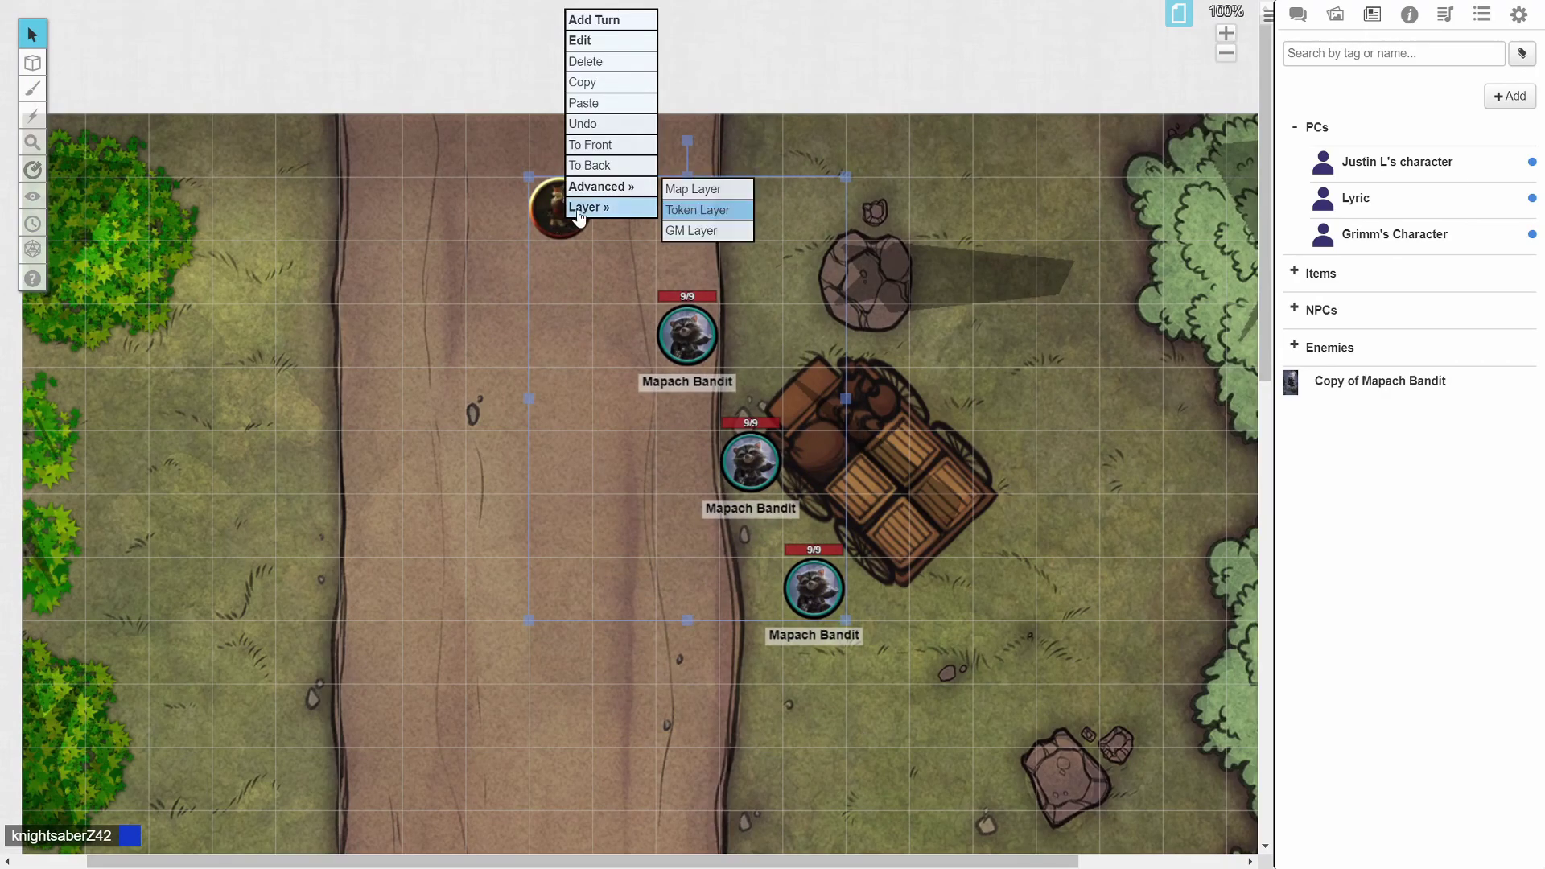
click(703, 233)
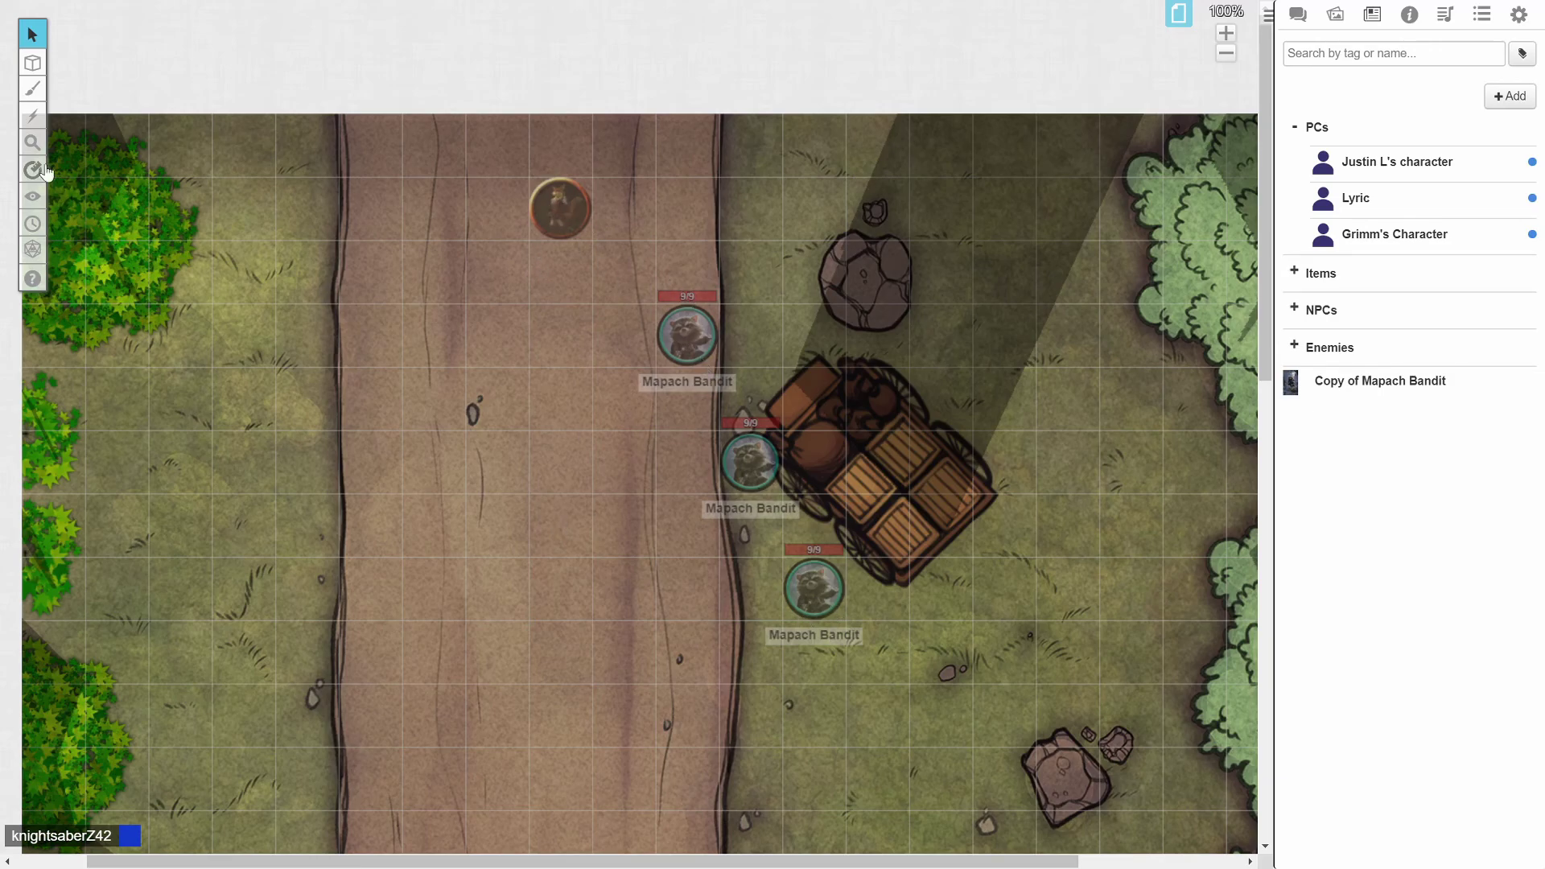
Switch to the GM Info Overlay layer and move the vulpin token to the Token Layer.
mouse_move(32, 63)
click(127, 115)
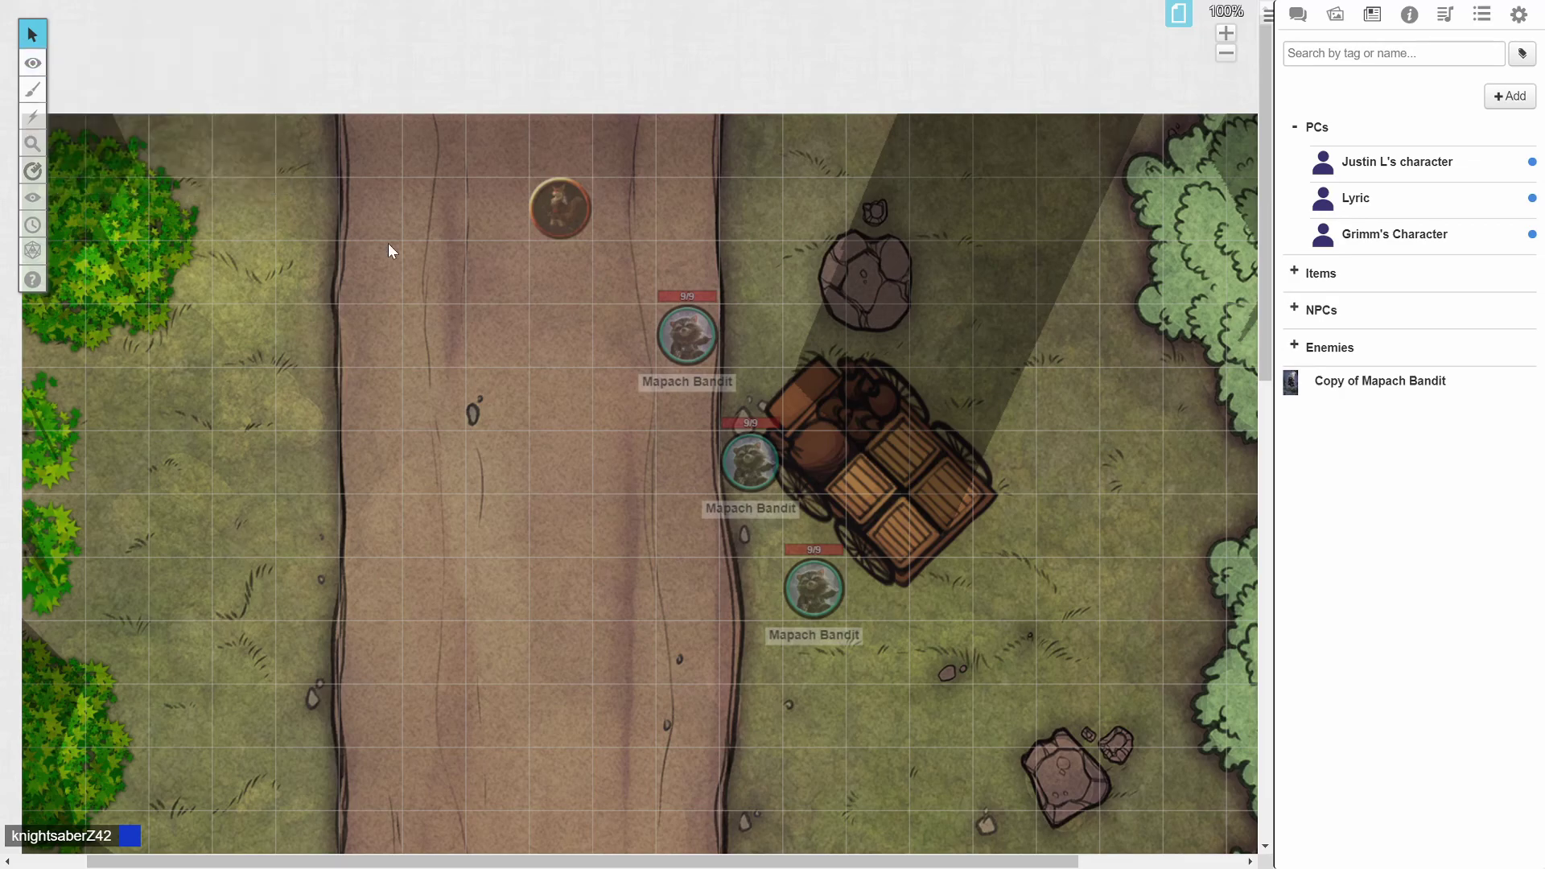
click(555, 206)
right_click(557, 206)
mouse_move(583, 197)
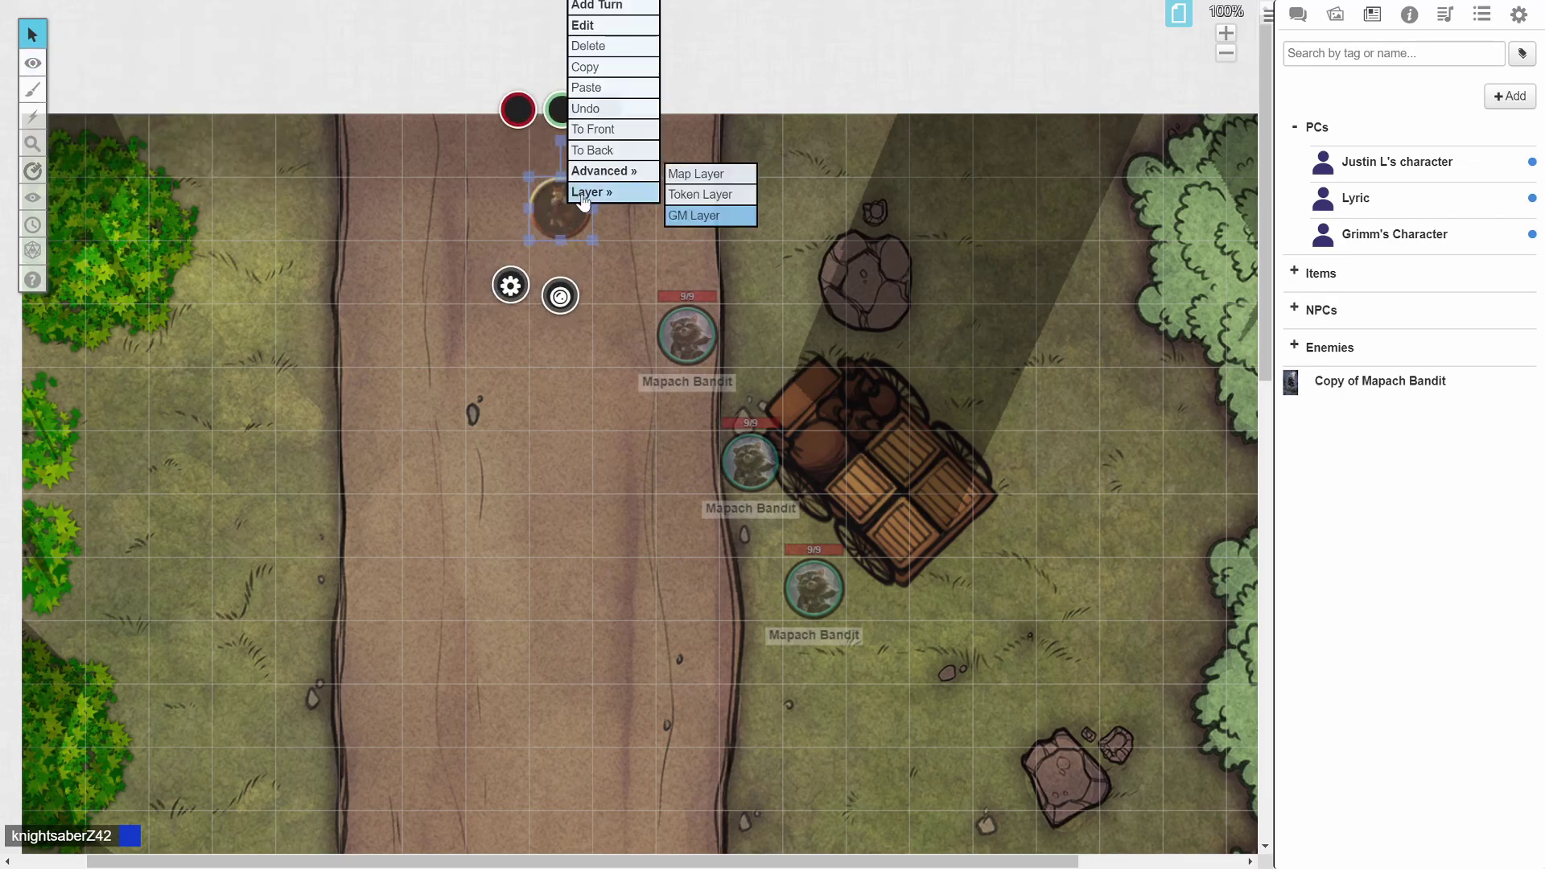
click(692, 195)
scroll(624, 644, down, 4)
scroll(616, 620, up, 4)
Switch back to the Objects & Tokens layer and return the vulpin token to the GM Layer.
mouse_move(32, 62)
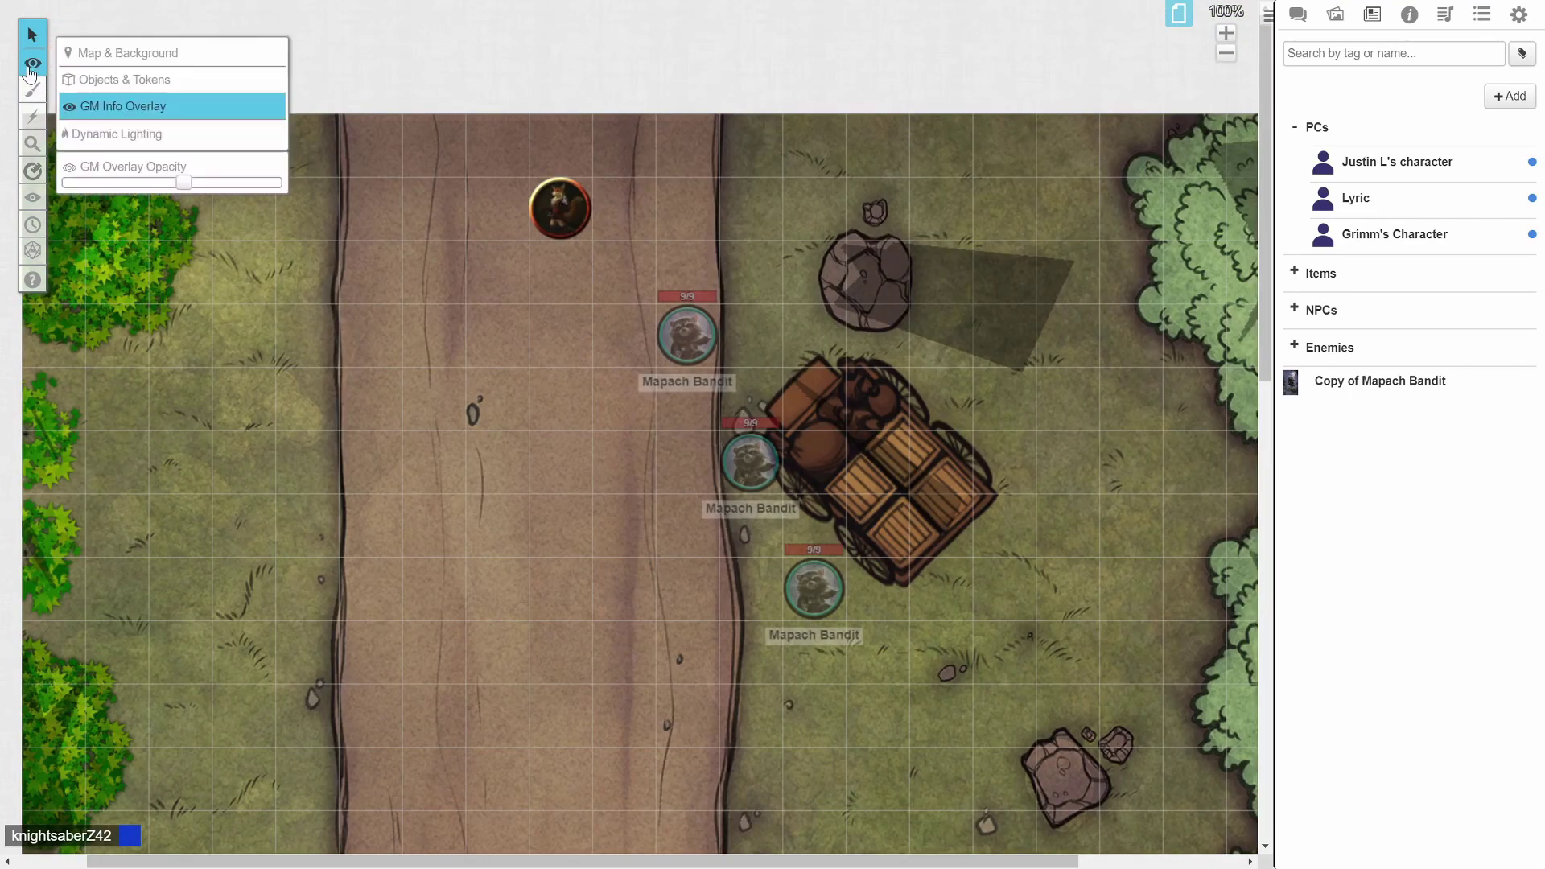
click(153, 80)
right_click(548, 209)
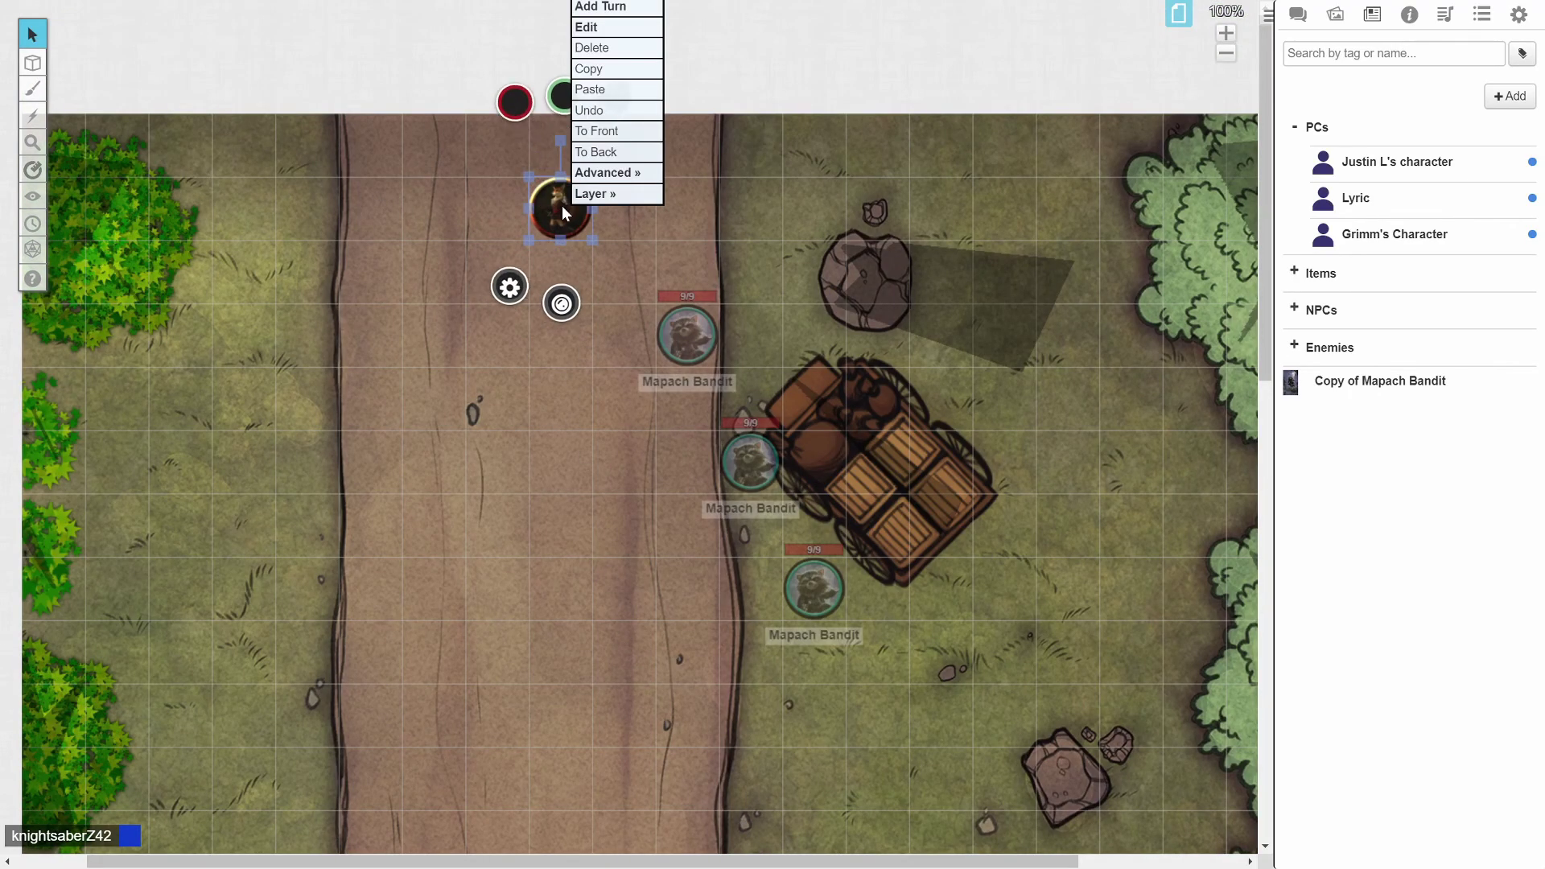
mouse_move(603, 193)
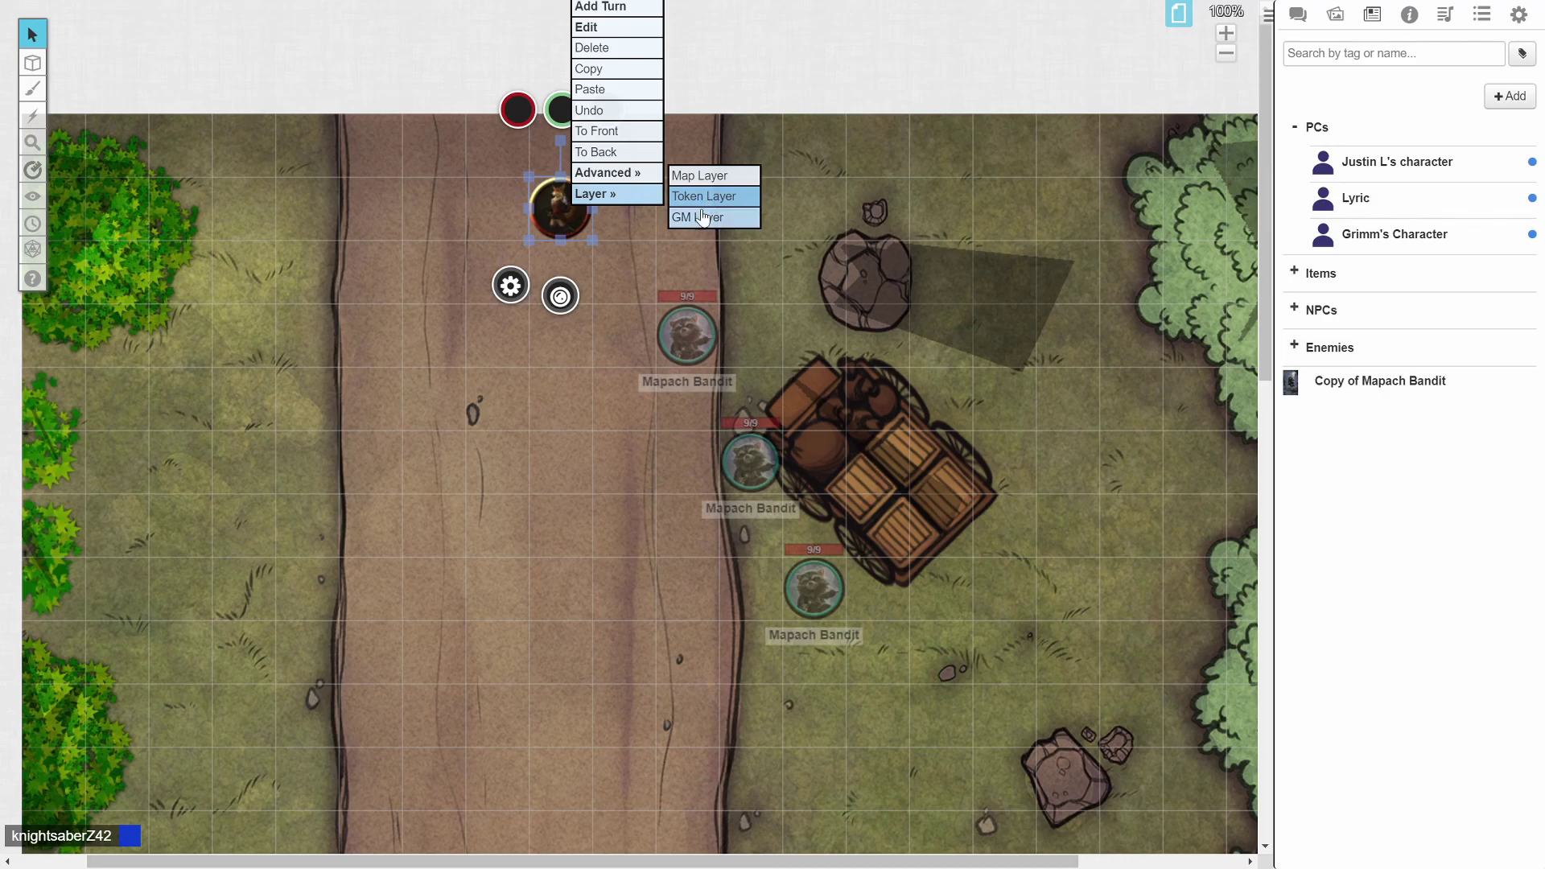
click(697, 217)
scroll(758, 600, down, 5)
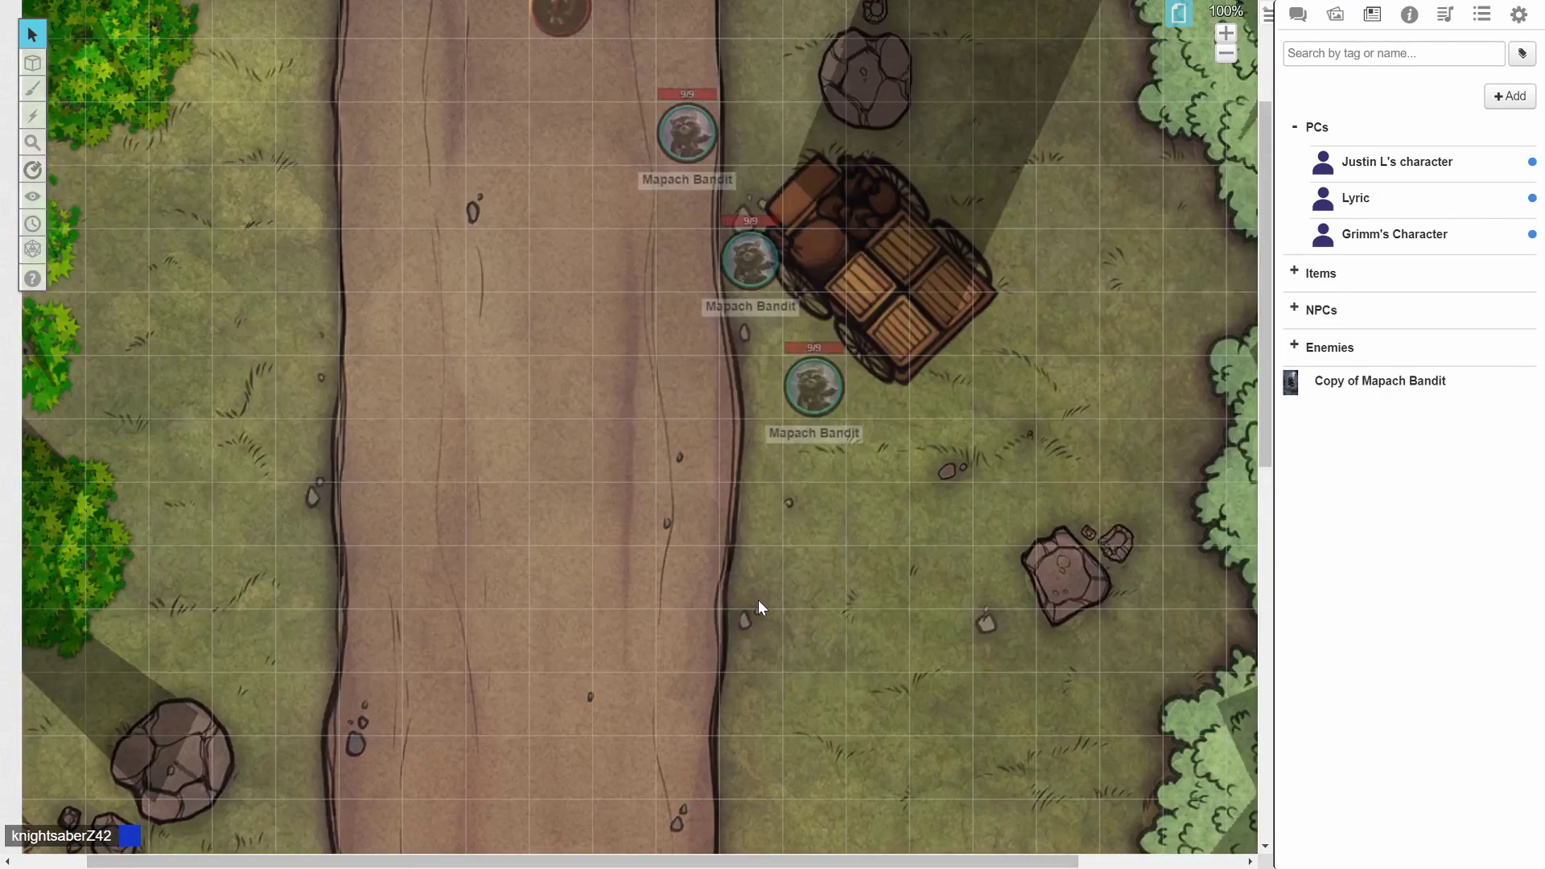
scroll(365, 546, up, 3)
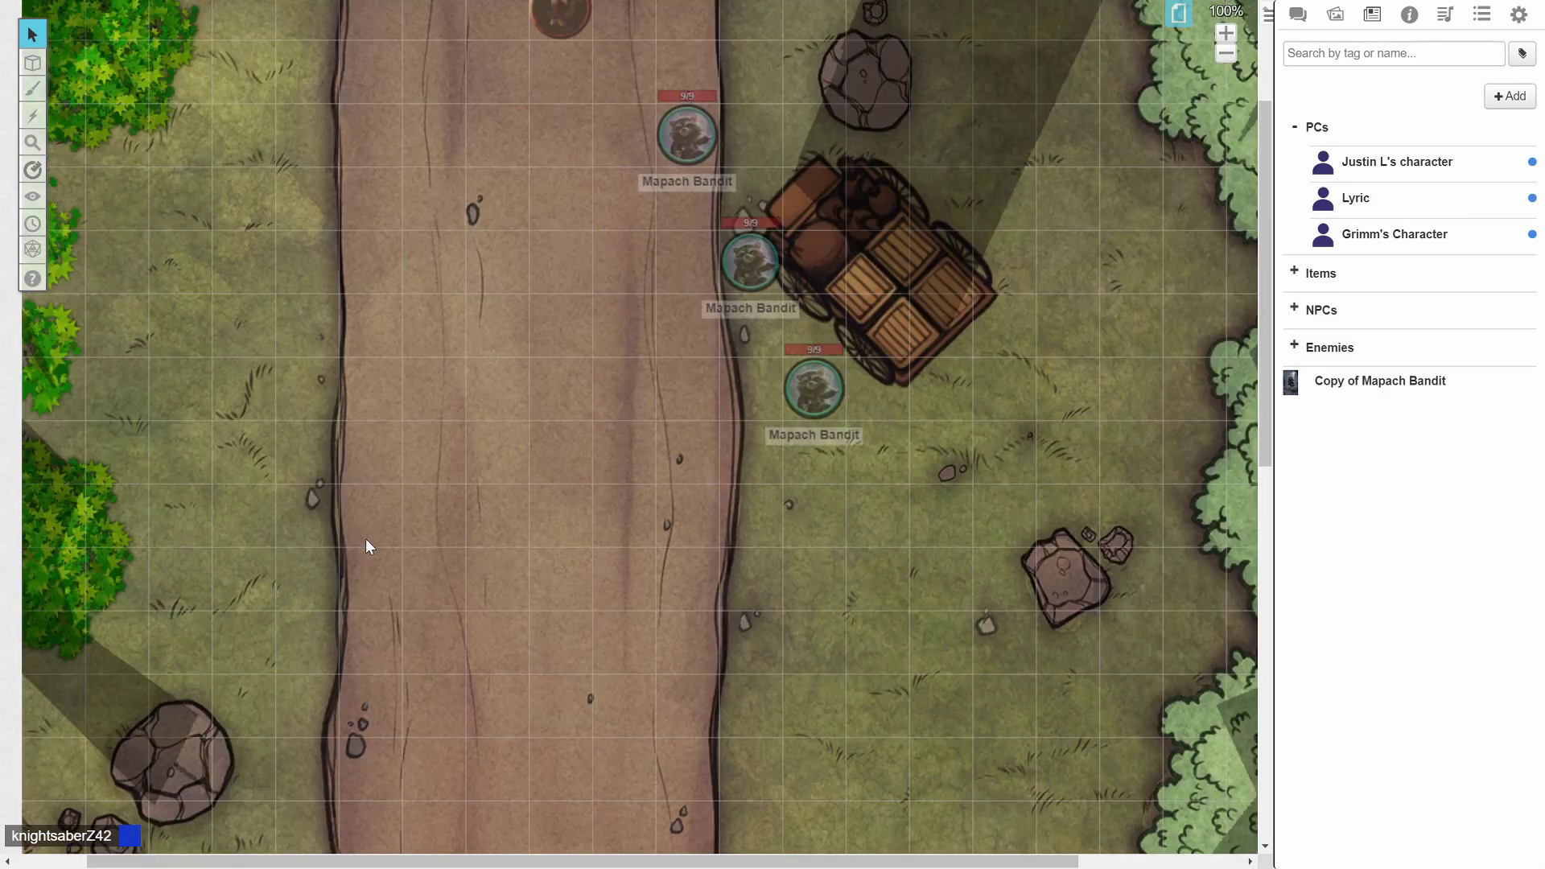